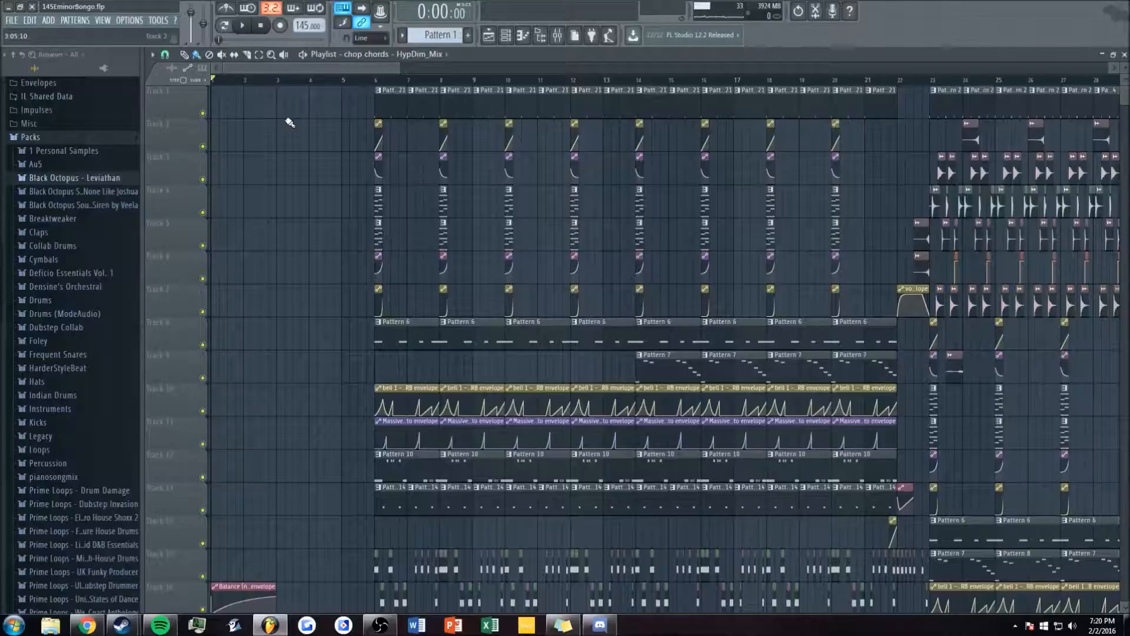
# - Examine the song's full arrangement in the playlist, from the intro through the final section and across all tracks
pyautogui.moveTo(398, 68); pyautogui.dragTo(497, 69)
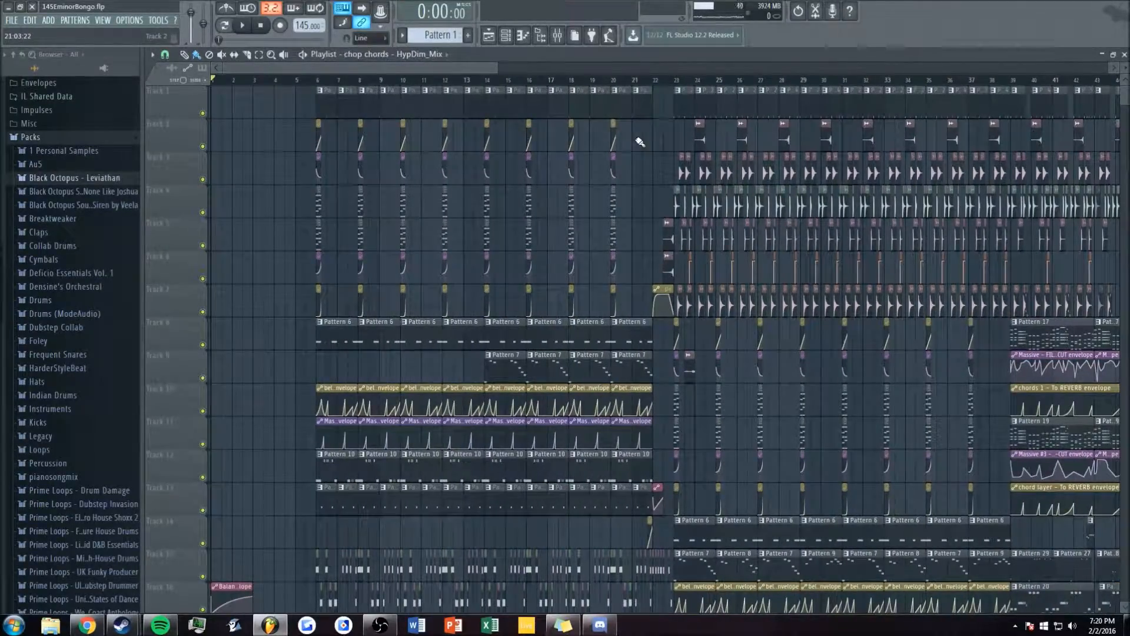
pyautogui.scroll(1, 377, 68)
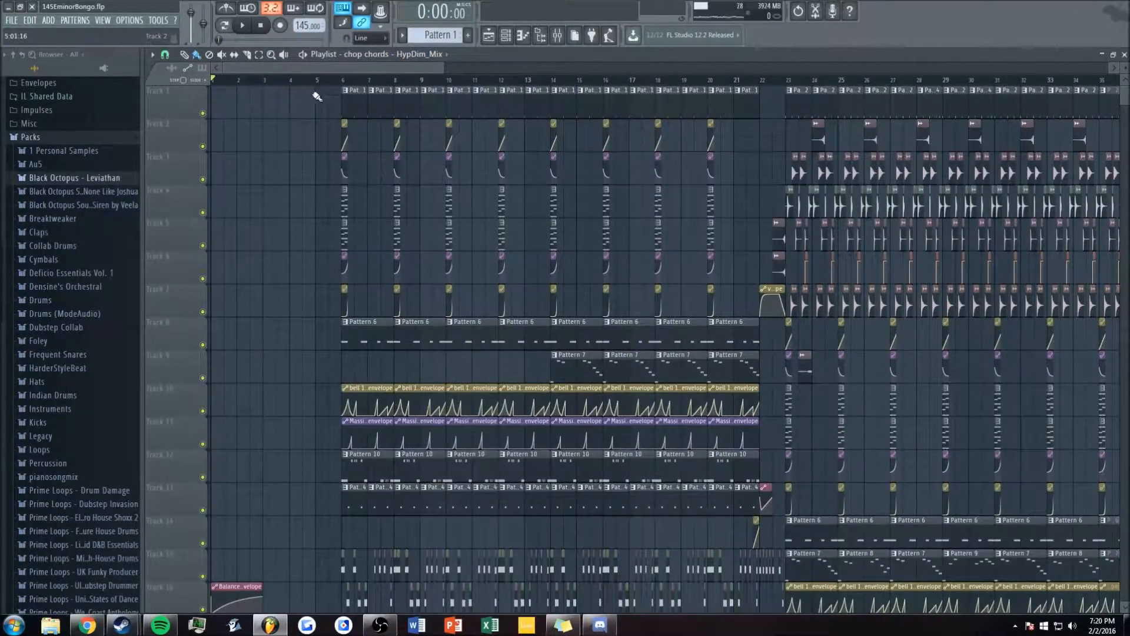
pyautogui.scroll(3, 317, 96)
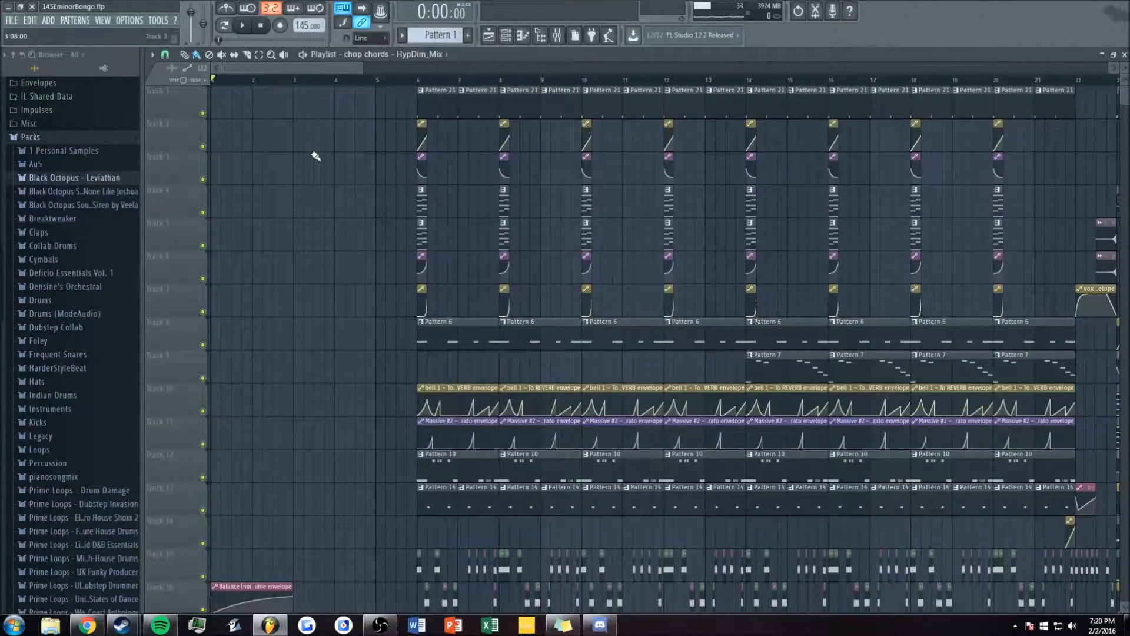
pyautogui.scroll(-13, 318, 206)
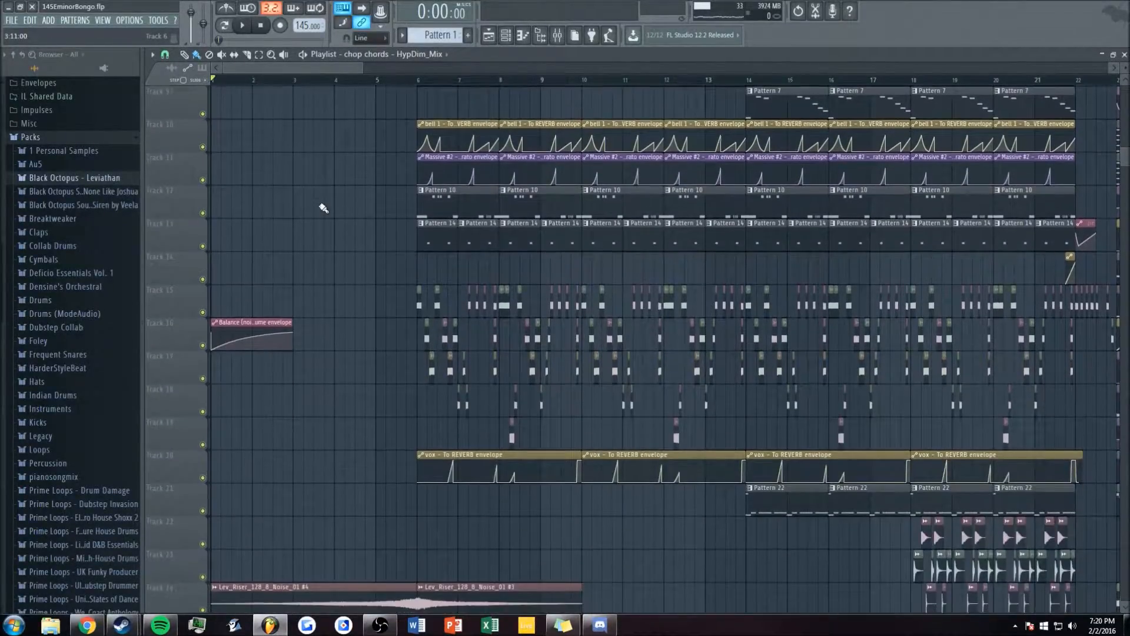
pyautogui.scroll(12, 325, 208)
pyautogui.scroll(1, 325, 207)
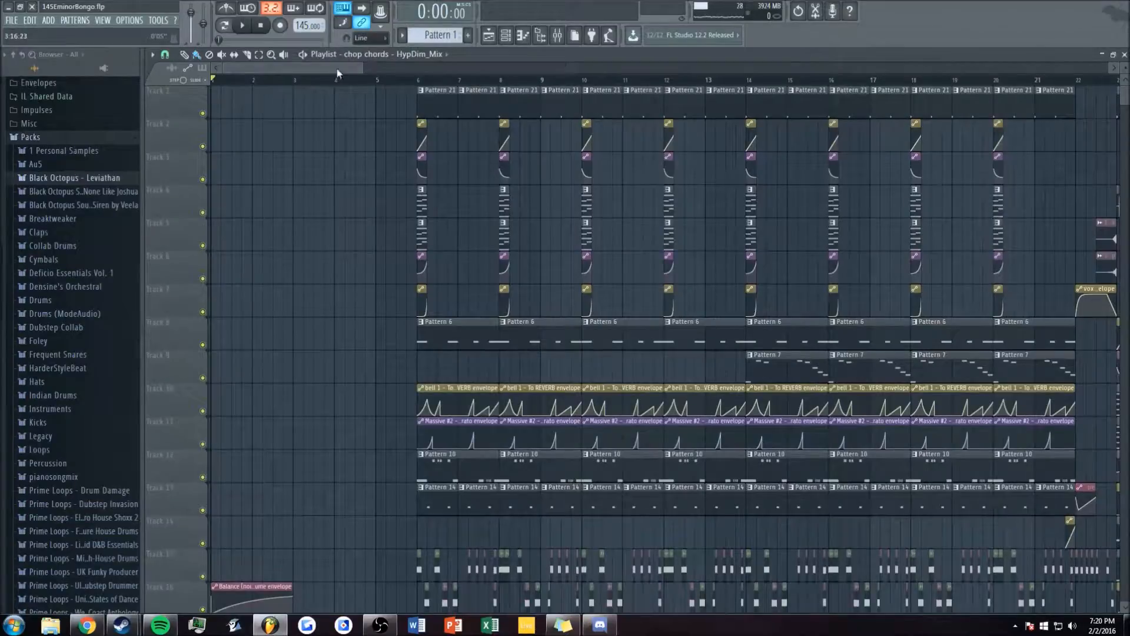
pyautogui.scroll(-12, 337, 72)
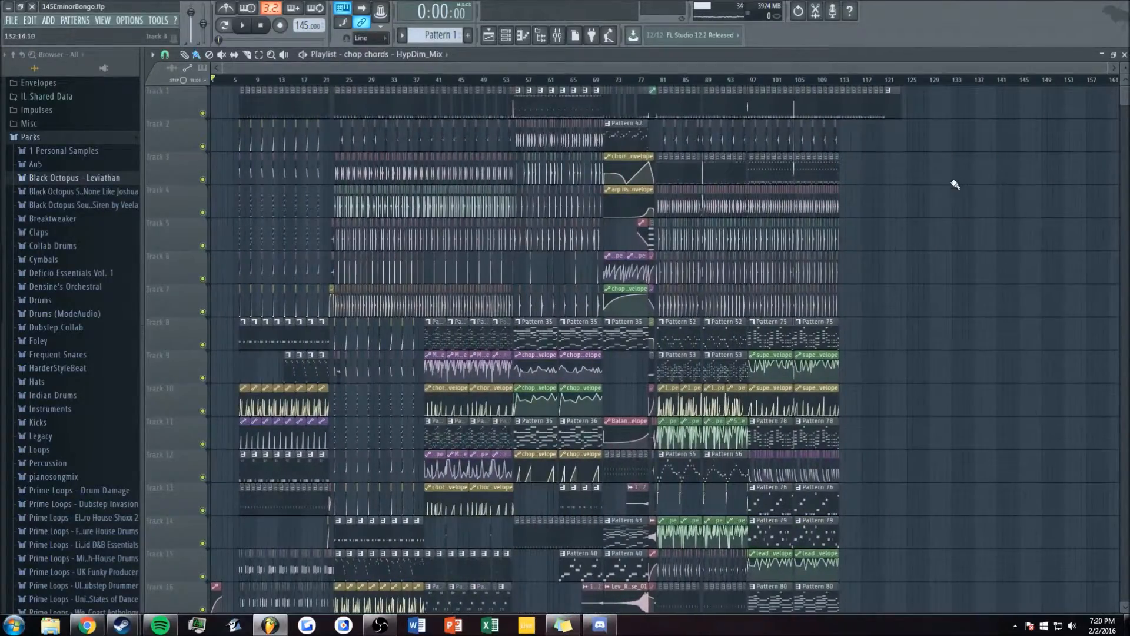
pyautogui.scroll(-15, 954, 184)
pyautogui.scroll(15, 952, 197)
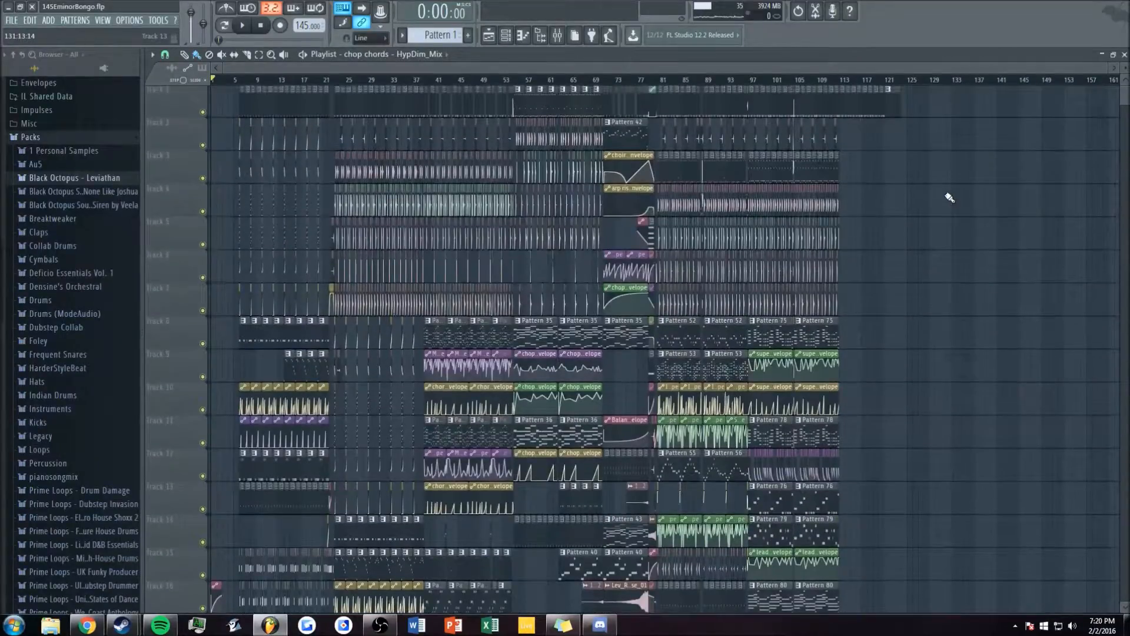
pyautogui.scroll(8, 327, 64)
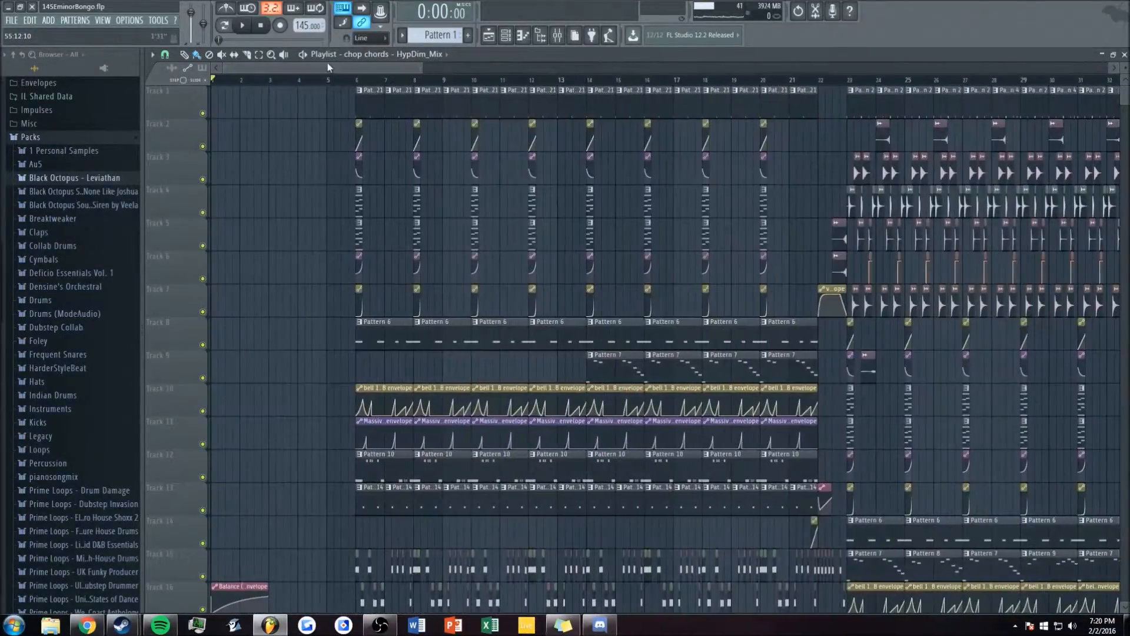
# - Play the intro from the start of the song to just past bar 6, and stop playback
pyautogui.scroll(3, 327, 63)
pyautogui.scroll(-6, 359, 191)
pyautogui.press('space')
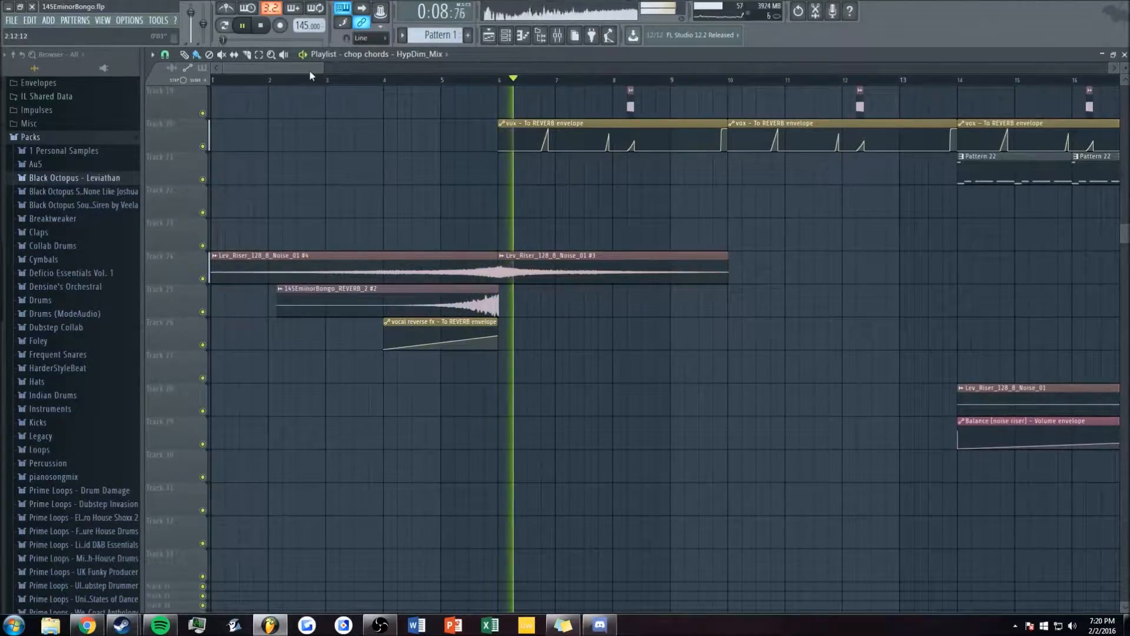
pyautogui.press('space')
# - Inspect the sample settings of the Lev_Riser_128_8_Noise_01 #4 clip in the intro
pyautogui.moveTo(320, 68); pyautogui.dragTo(302, 71)
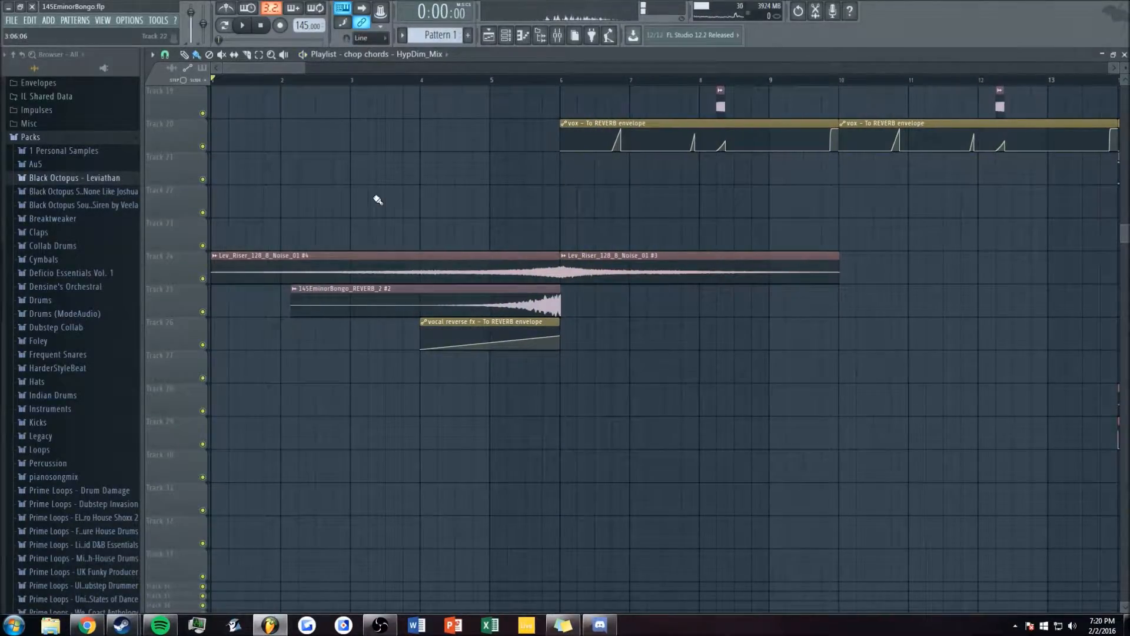
pyautogui.doubleClick(386, 255)
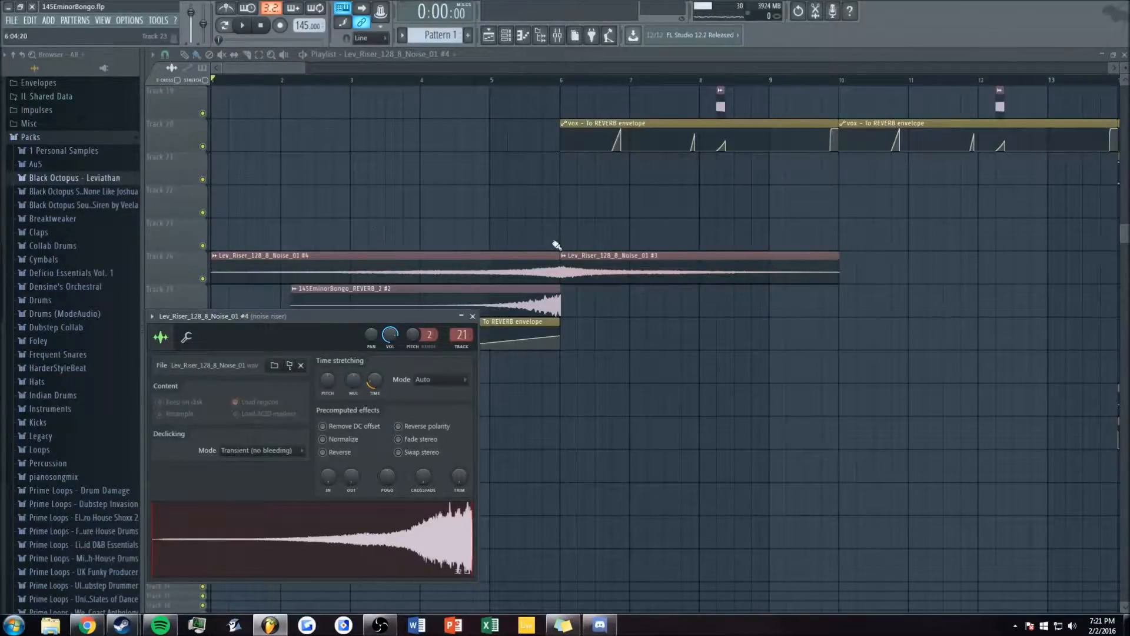
pyautogui.press('Escape')
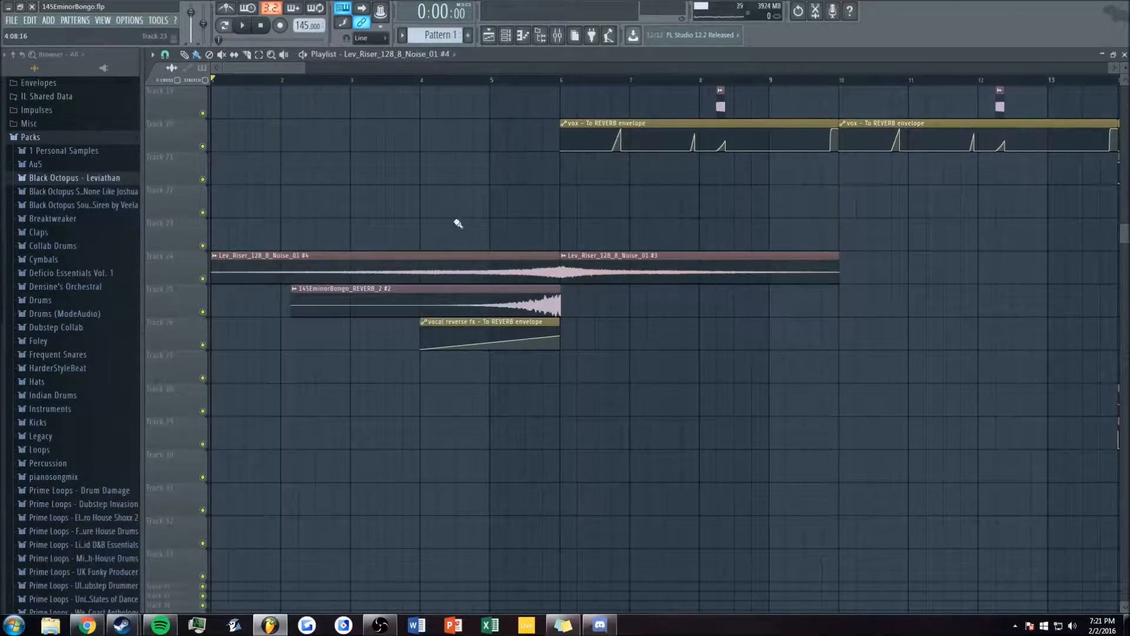
pyautogui.doubleClick(518, 272)
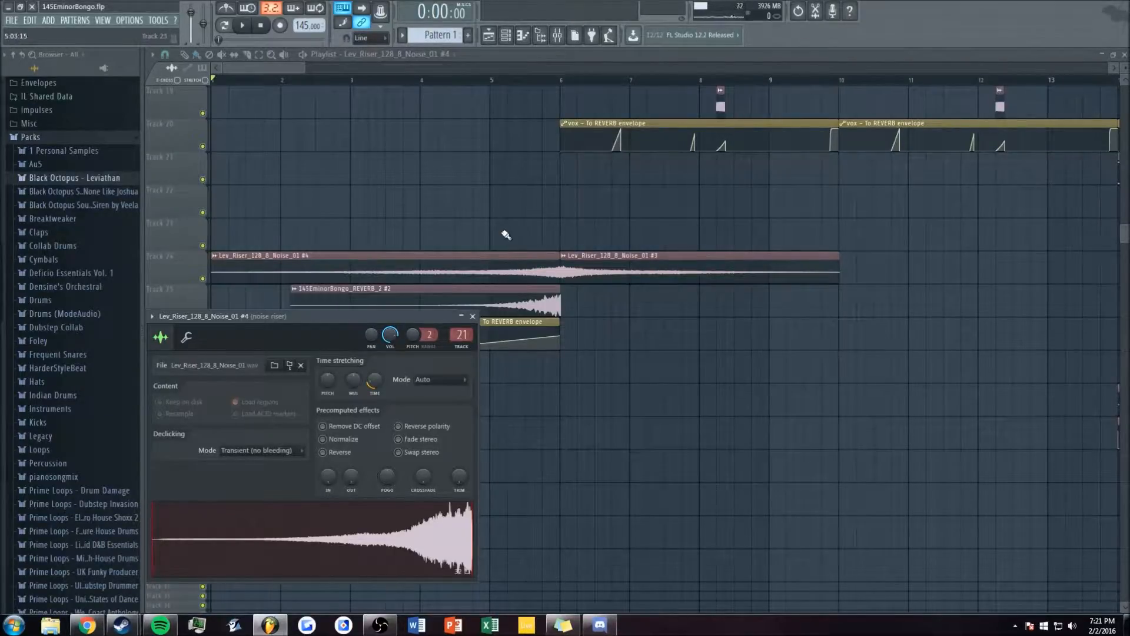
pyautogui.press('Escape')
# - Locate the noise riser's volume envelope in the intro and check the noise riser track's effects in the mixer
pyautogui.scroll(4, 347, 285)
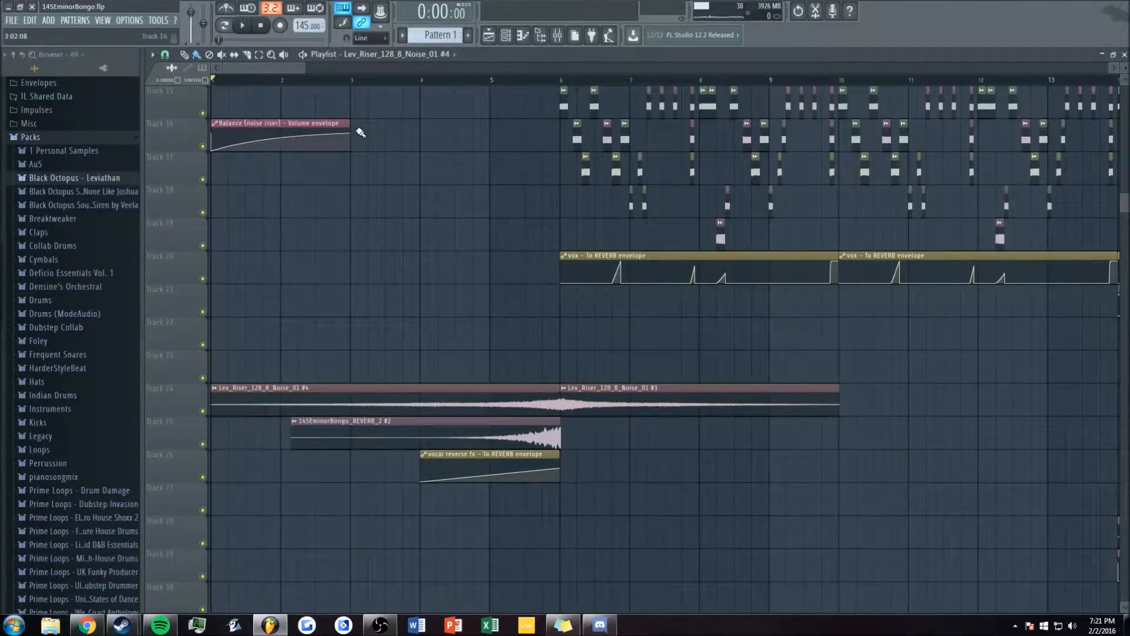
pyautogui.click(557, 35)
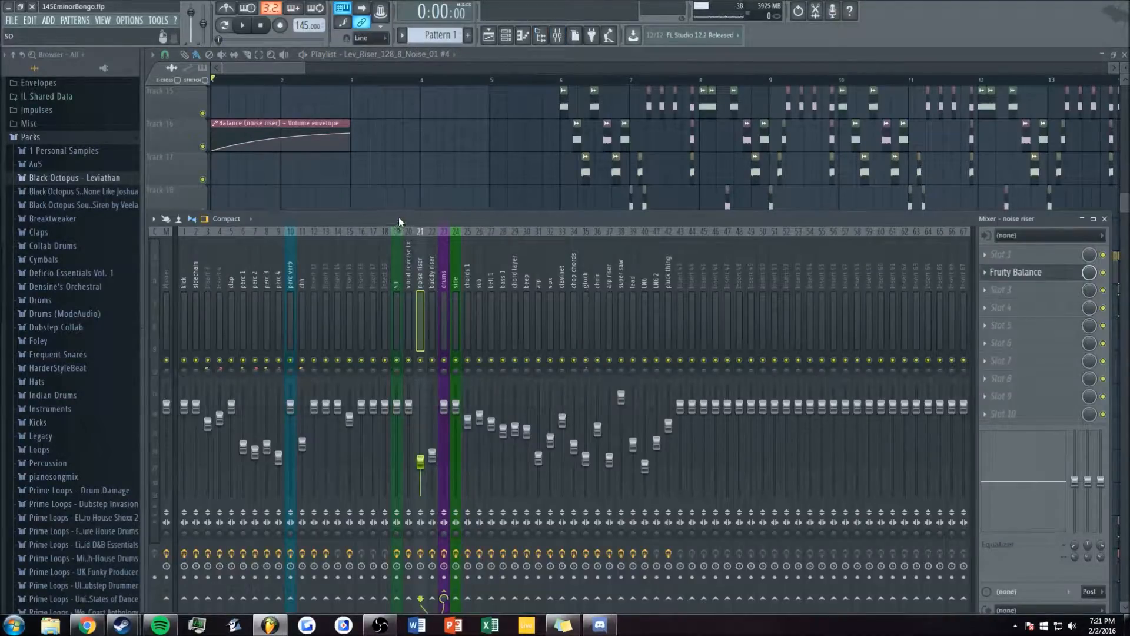
pyautogui.moveTo(398, 218); pyautogui.dragTo(404, 224)
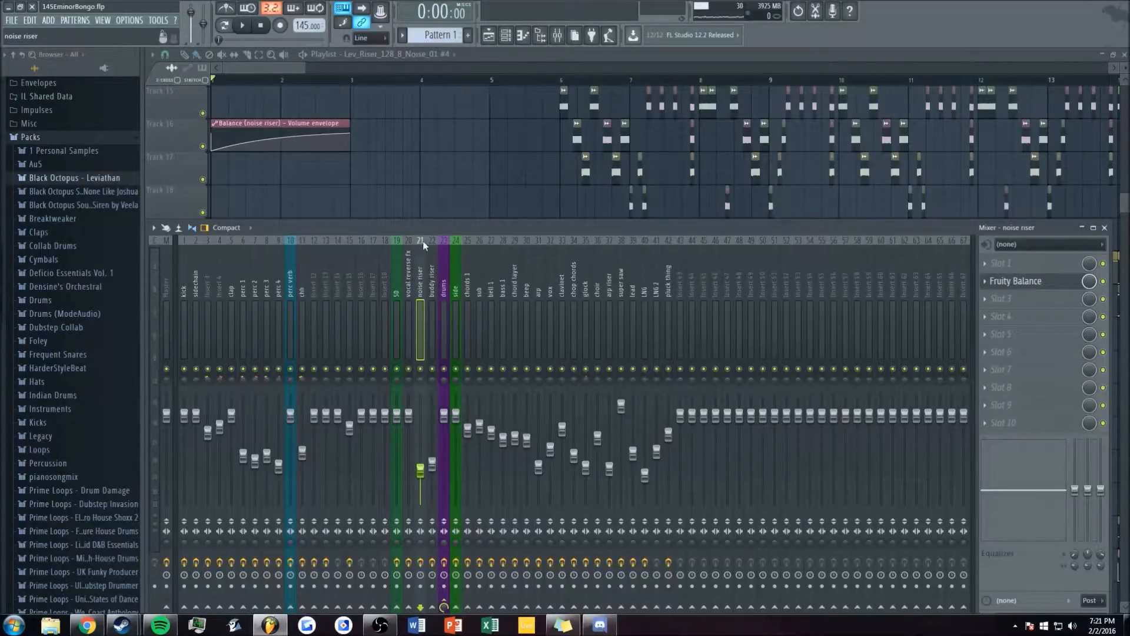
pyautogui.press('F9')
# - Inspect the sample settings of the 145EminorBongo_REVERB_2 #2 clip and preview its reversed waveform
pyautogui.scroll(-2, 406, 300)
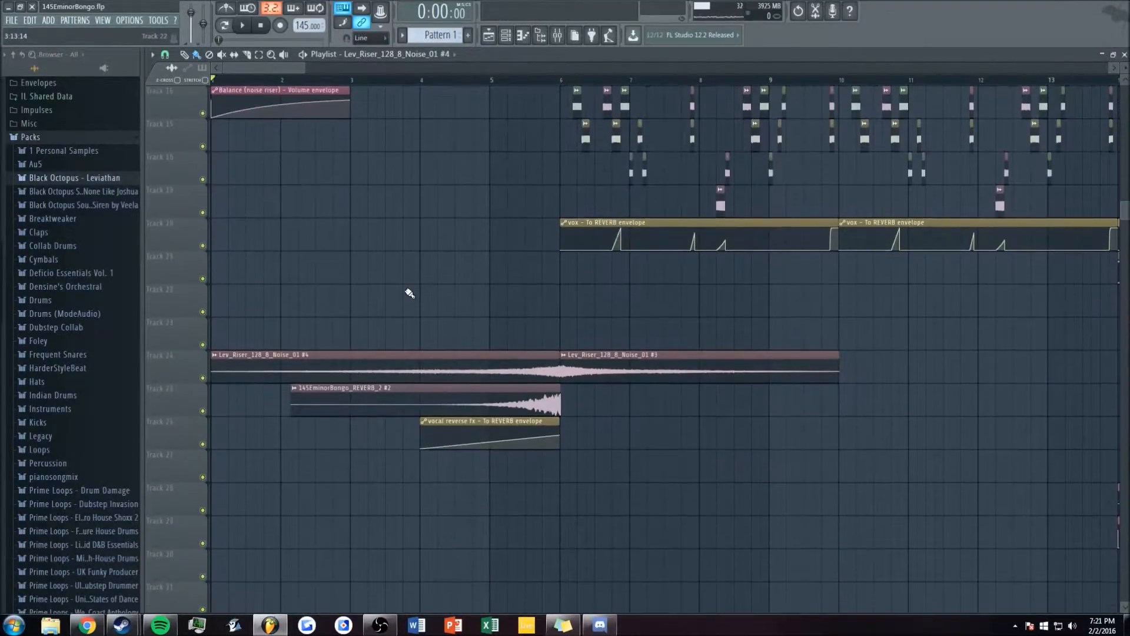
pyautogui.scroll(-3, 406, 295)
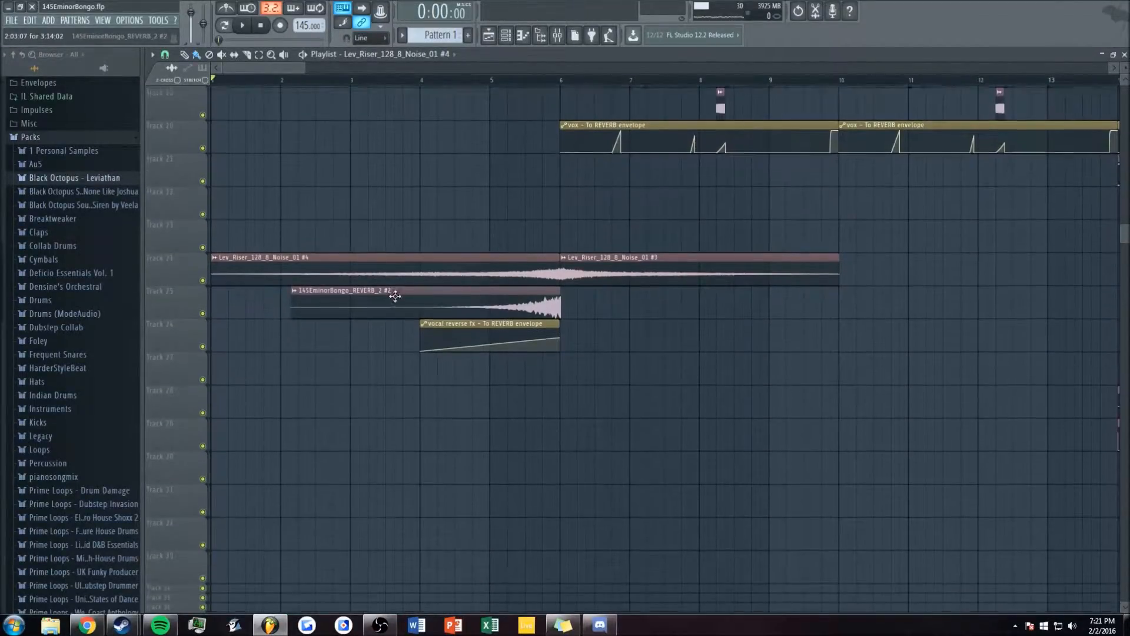
pyautogui.doubleClick(486, 298)
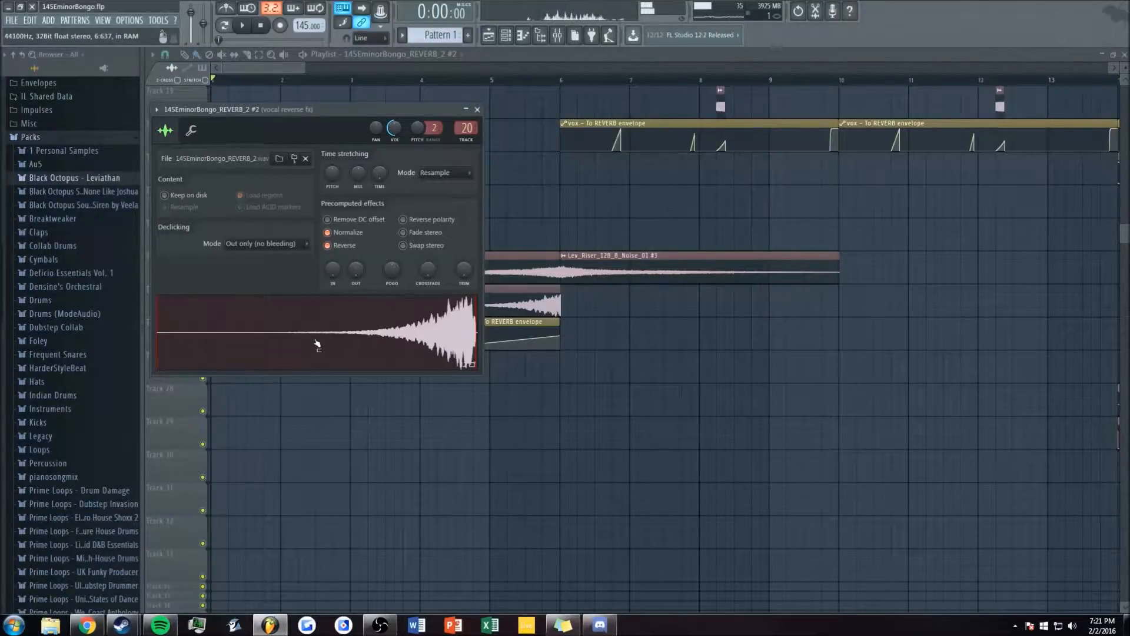
pyautogui.click(284, 66)
# - Solo the vox mixer track and play it briefly from bar 6 to hear the vocal alone
pyautogui.scroll(-2, 283, 67)
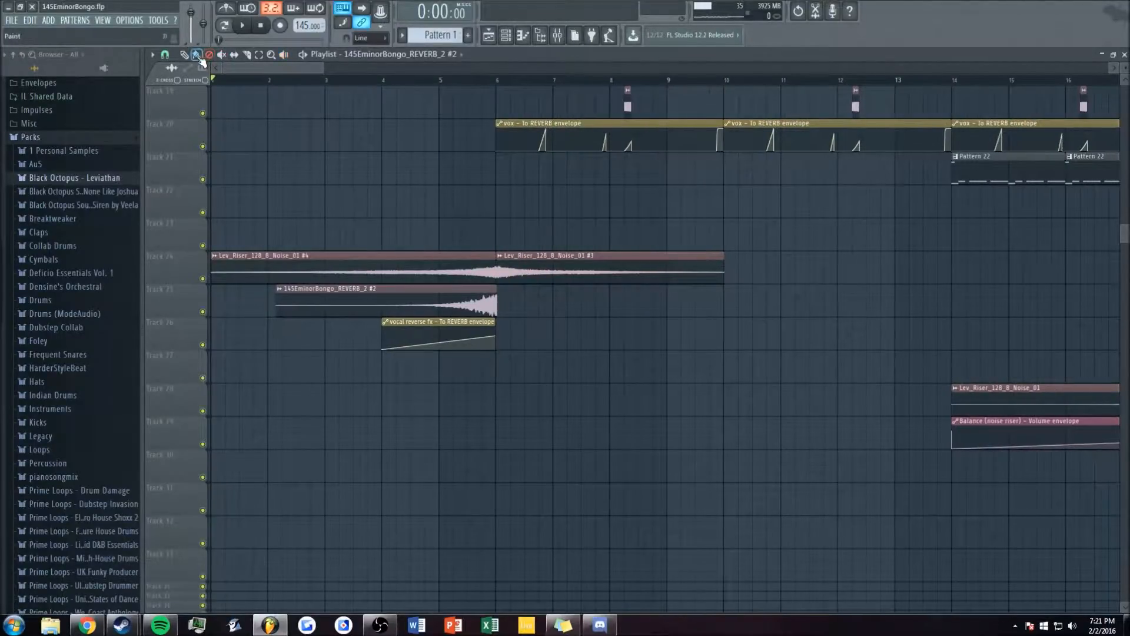
pyautogui.scroll(-3, 264, 71)
pyautogui.scroll(7, 398, 230)
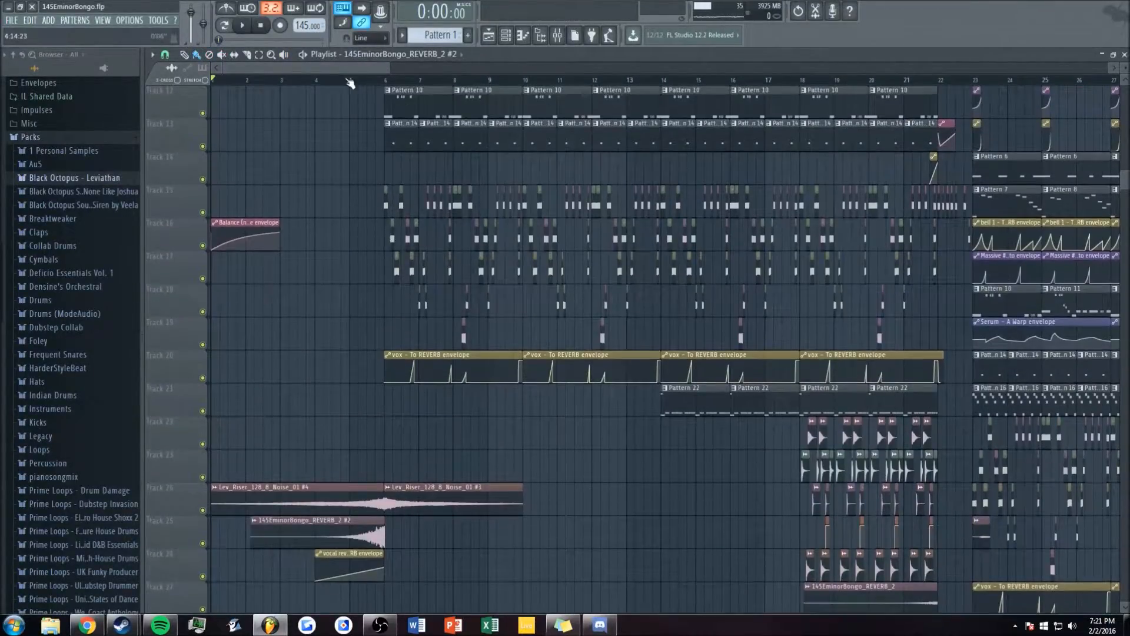
pyautogui.scroll(1, 346, 72)
pyautogui.scroll(2, 294, 68)
pyautogui.moveTo(295, 68); pyautogui.dragTo(261, 68)
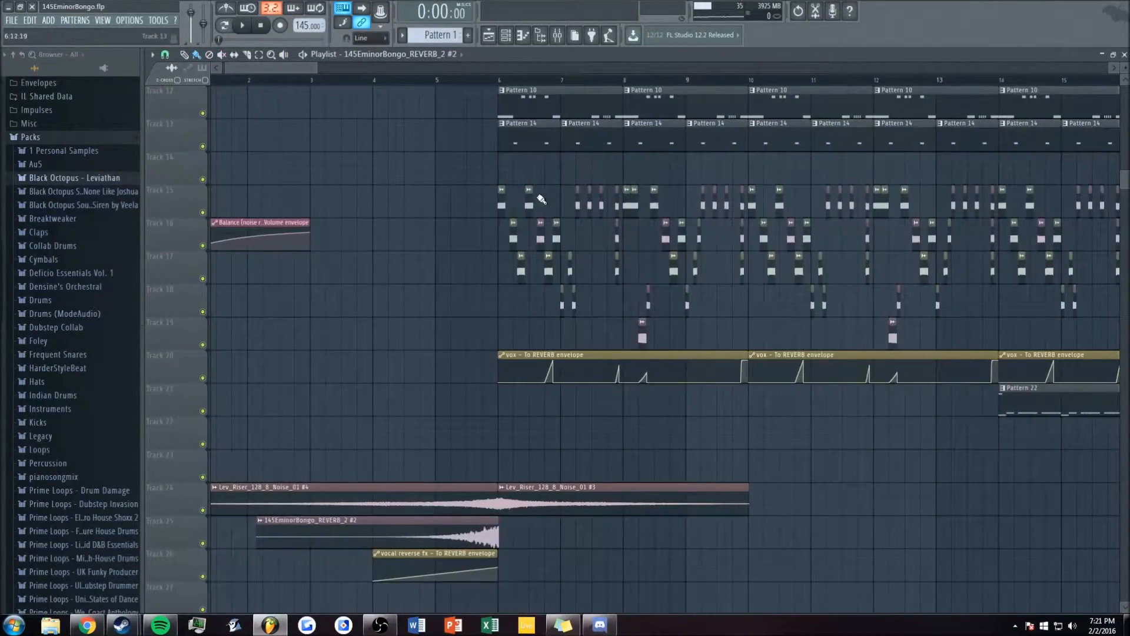
pyautogui.click(493, 81)
pyautogui.press('F9')
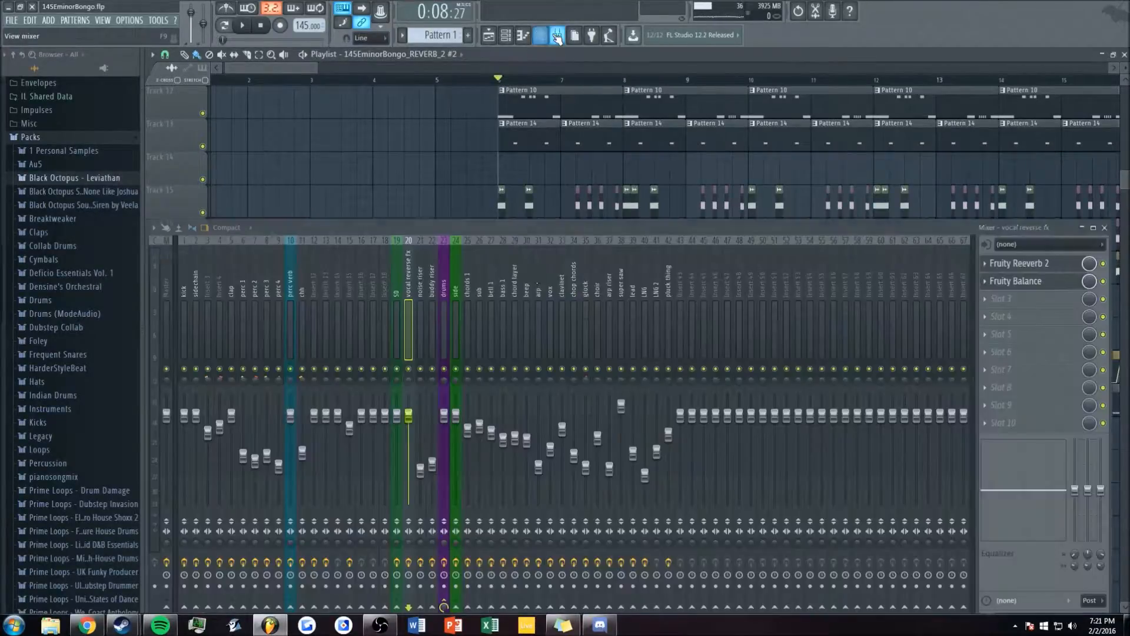
pyautogui.click(546, 291)
pyautogui.press('space')
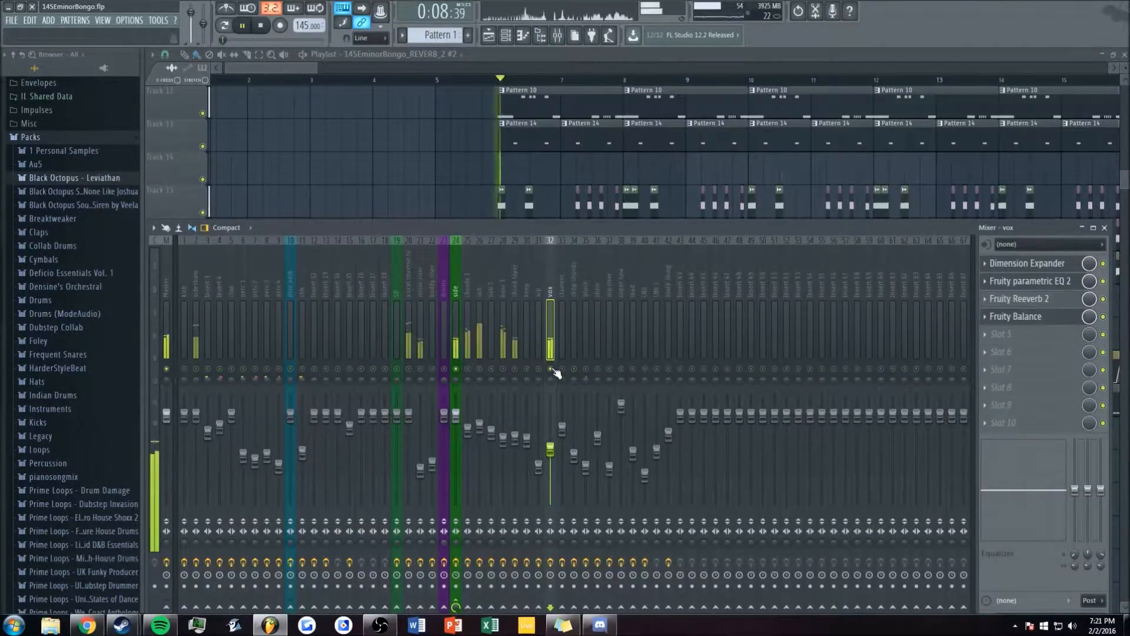
pyautogui.press('space')
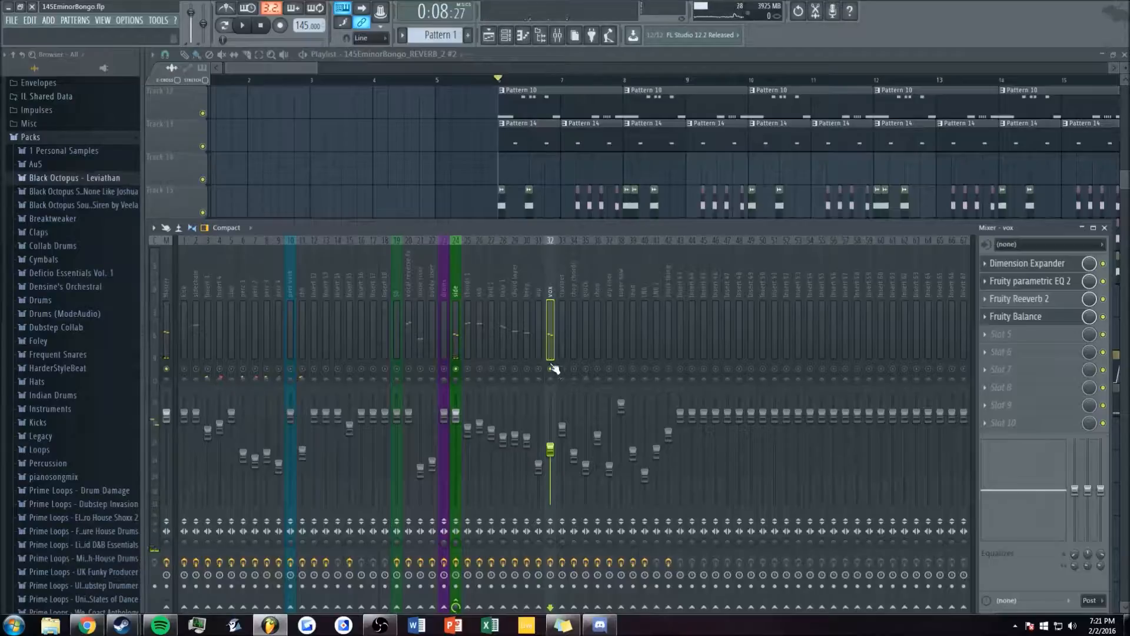
pyautogui.press('F9')
# - Move the playback position to bar 4 and expand the mixer to show the REVERB track
pyautogui.moveTo(316, 69); pyautogui.dragTo(385, 68)
pyautogui.scroll(2, 383, 230)
pyautogui.scroll(-2, 396, 270)
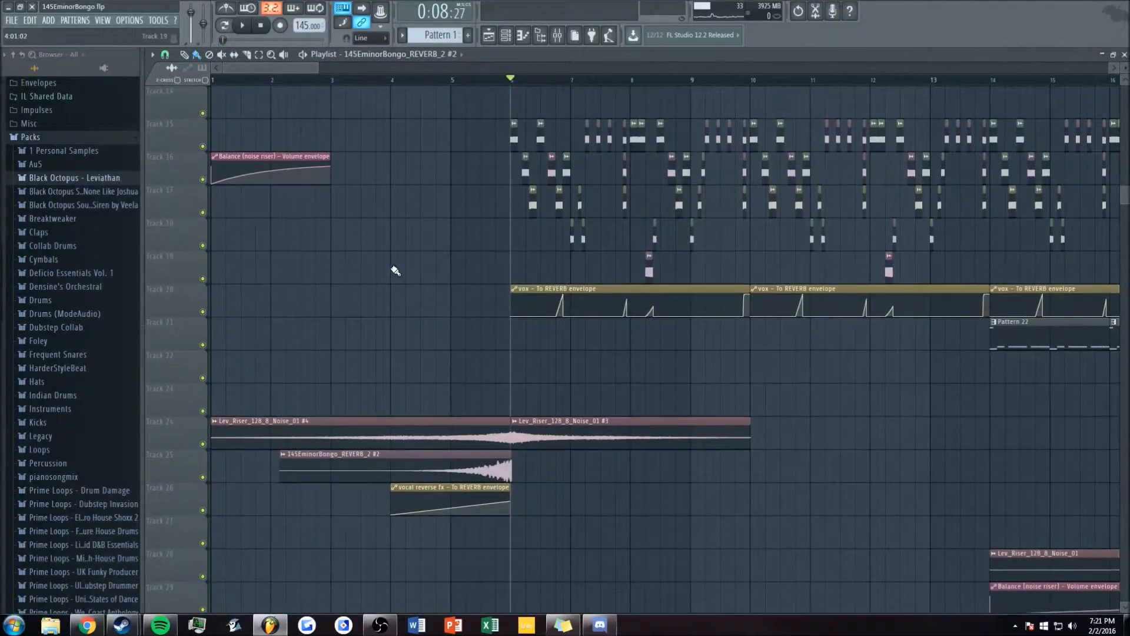
pyautogui.moveTo(318, 68); pyautogui.dragTo(281, 68)
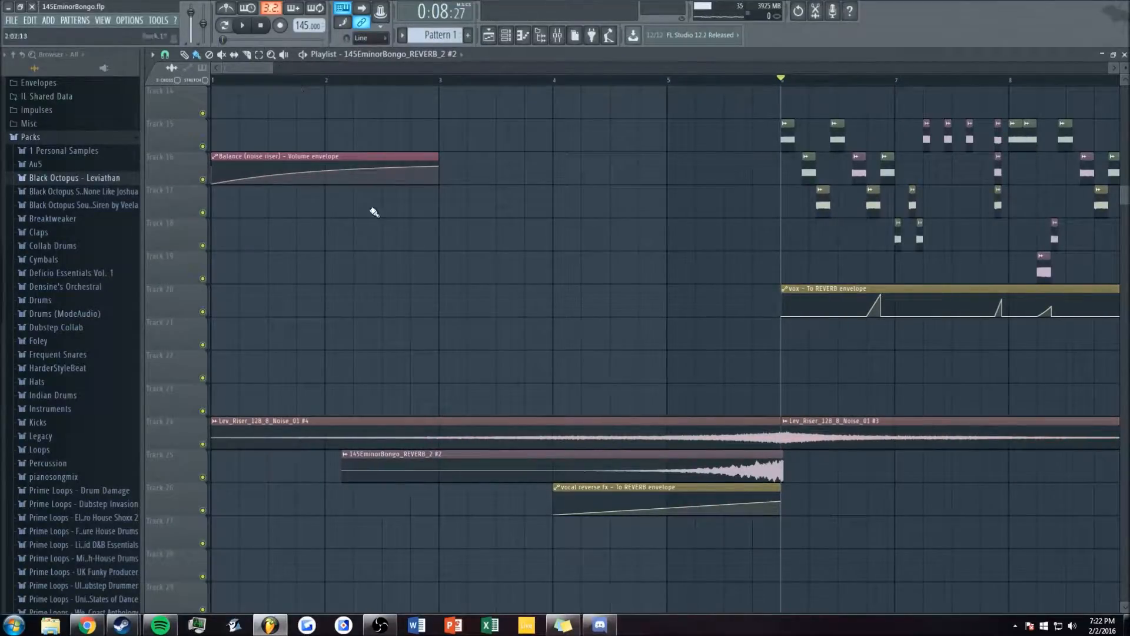
pyautogui.scroll(-1, 254, 67)
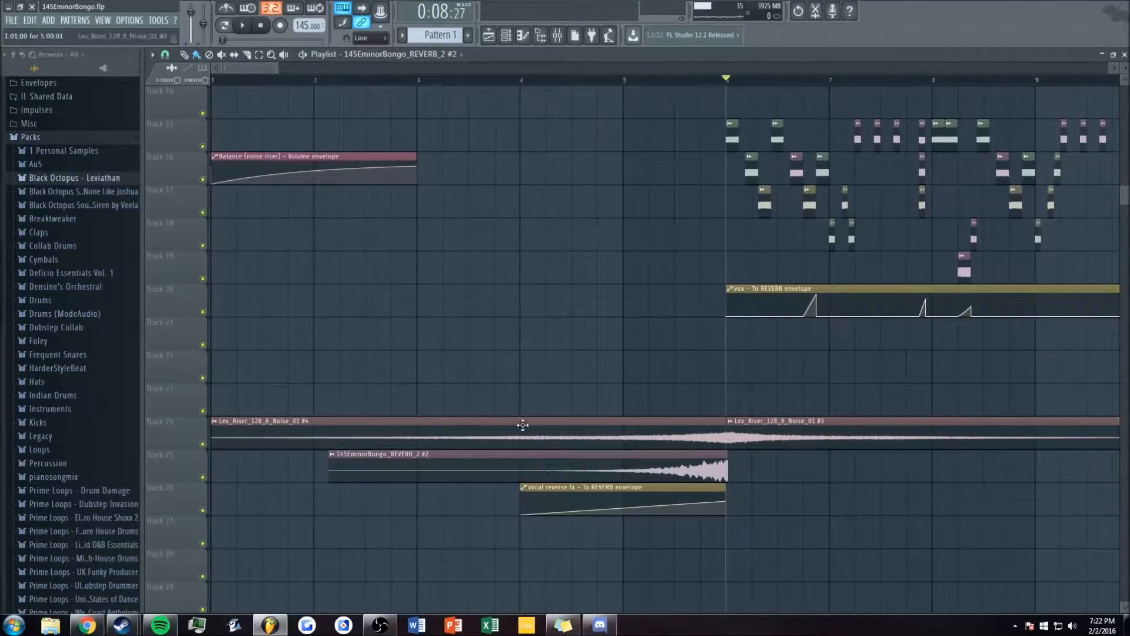
pyautogui.click(527, 80)
pyautogui.click(557, 34)
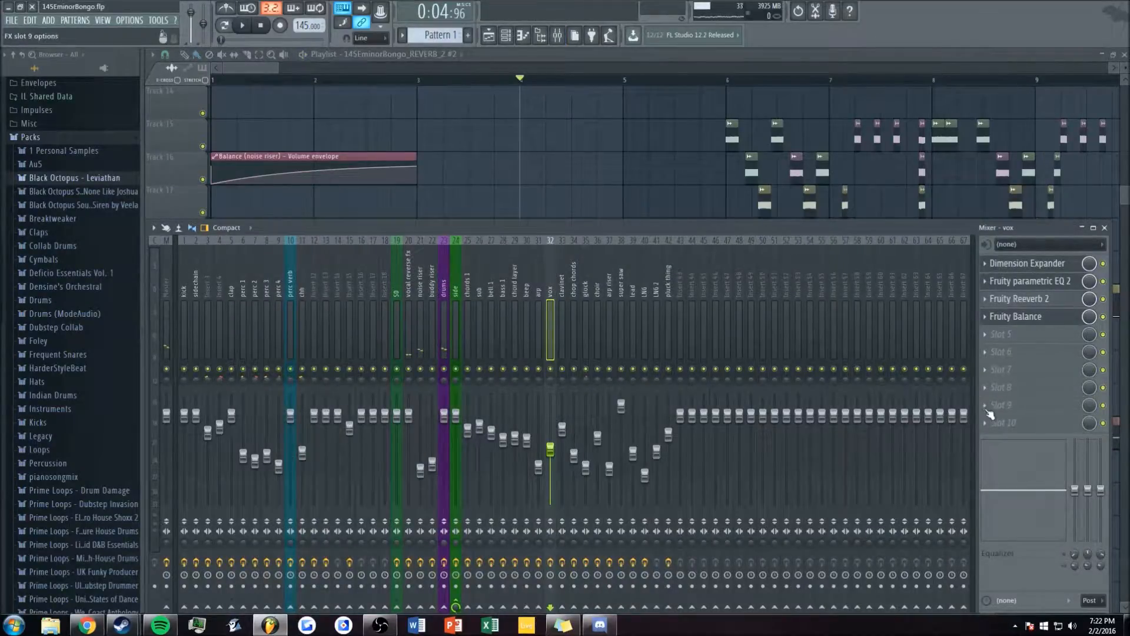
pyautogui.moveTo(973, 398); pyautogui.dragTo(969, 405)
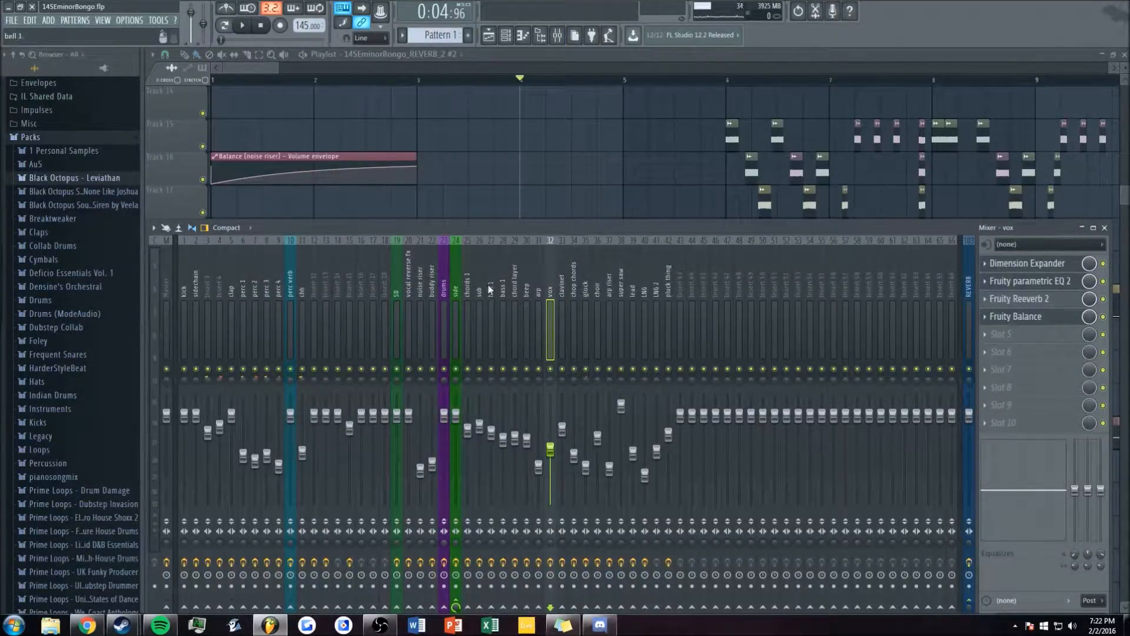
# - Select the vocal reverse fx mixer track and play from bar 4 to check its automated send to the REVERB track
pyautogui.click(429, 273)
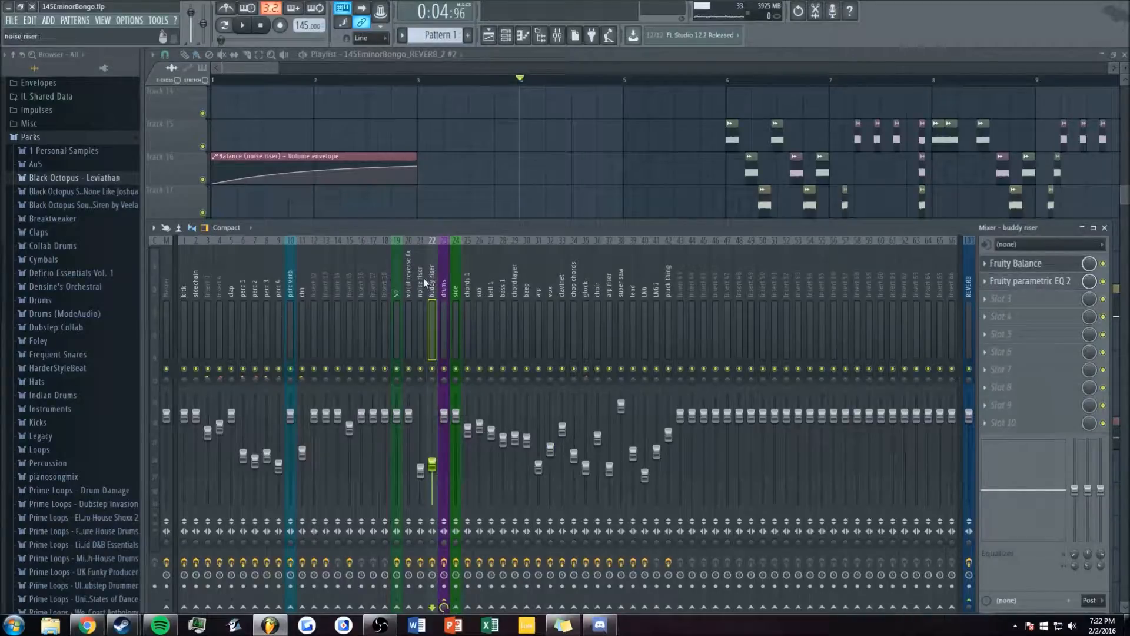
pyautogui.click(422, 277)
pyautogui.moveTo(555, 226); pyautogui.dragTo(545, 161)
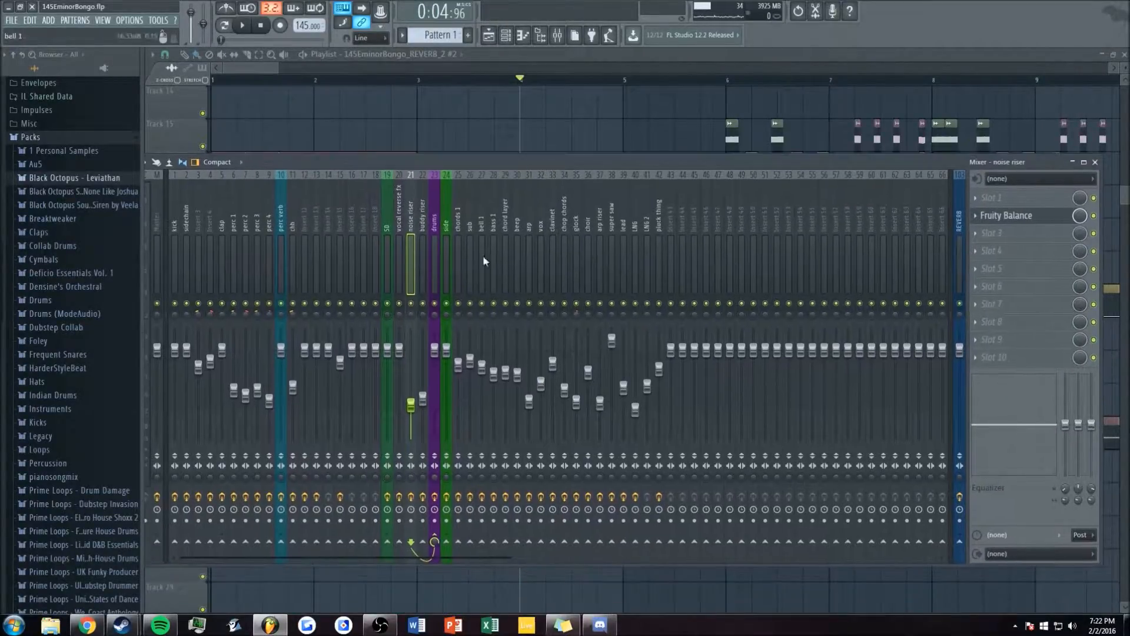
pyautogui.click(415, 227)
pyautogui.click(401, 224)
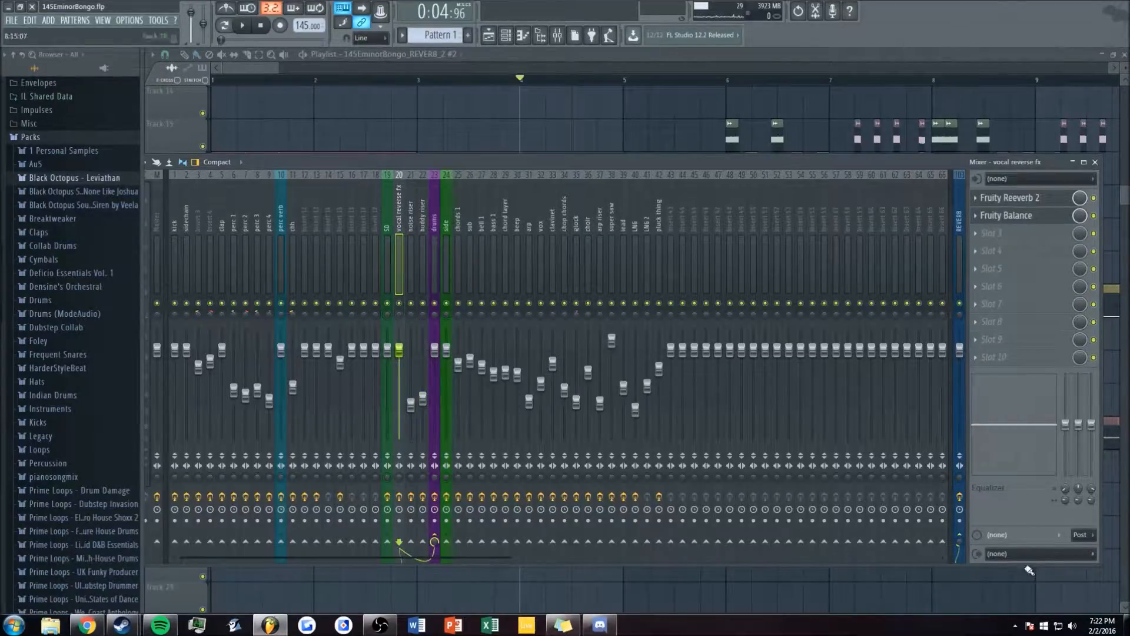
pyautogui.press('space')
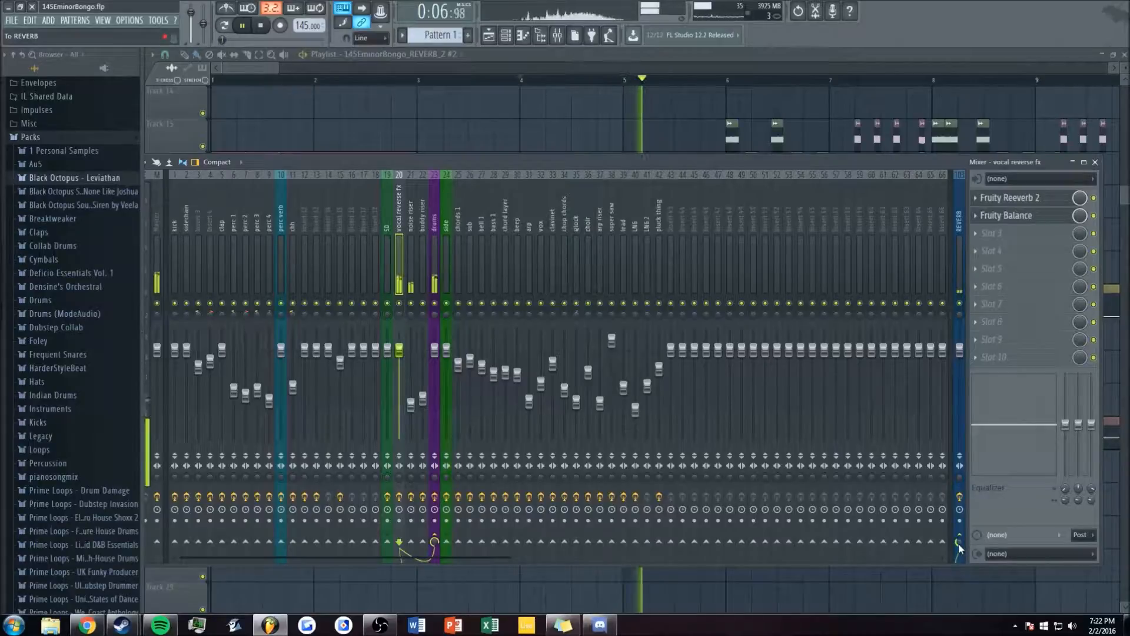
pyautogui.press('space')
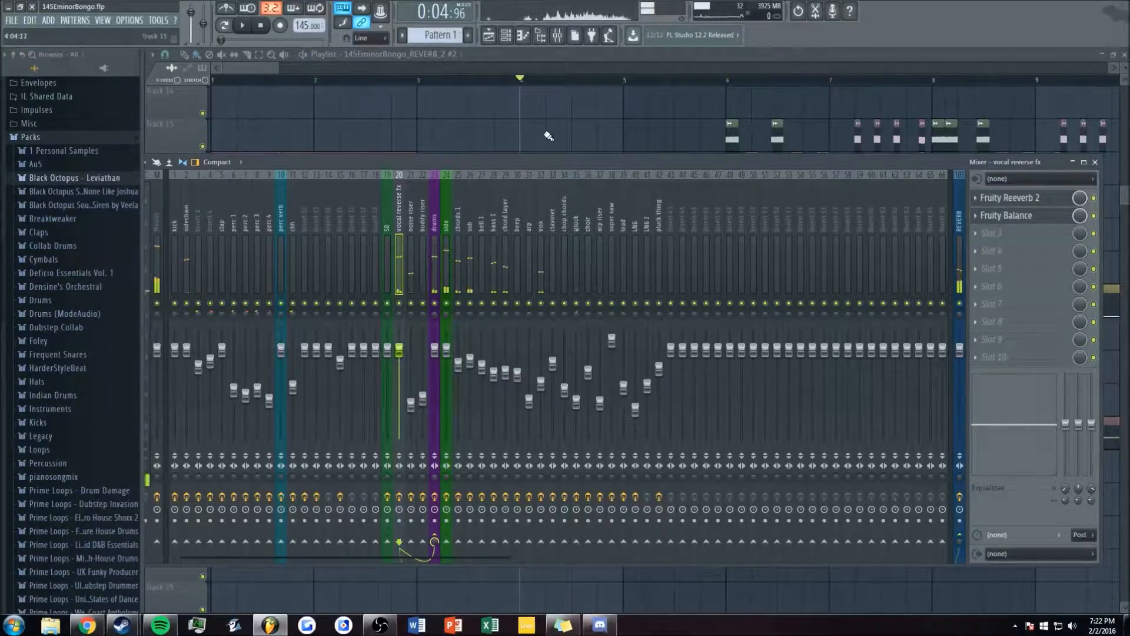
# - Close the mixer and examine the stacked pattern, reverb send and filter cutoff automation clips starting at bar 6
pyautogui.press('F9')
pyautogui.moveTo(263, 68); pyautogui.dragTo(275, 68)
pyautogui.scroll(8, 343, 292)
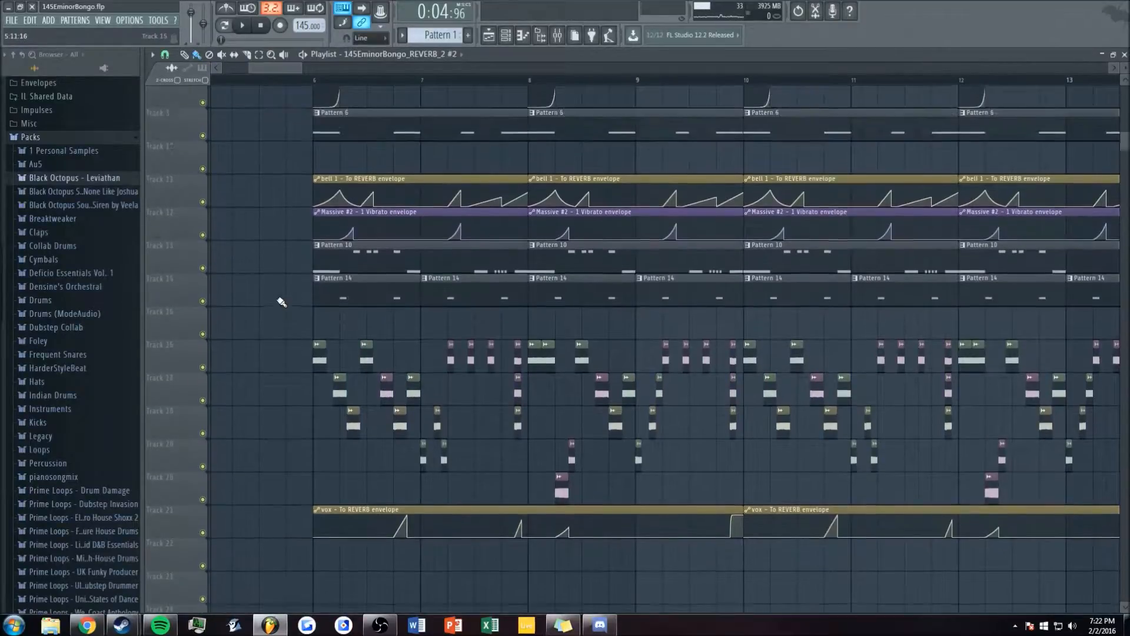
pyautogui.scroll(5, 276, 285)
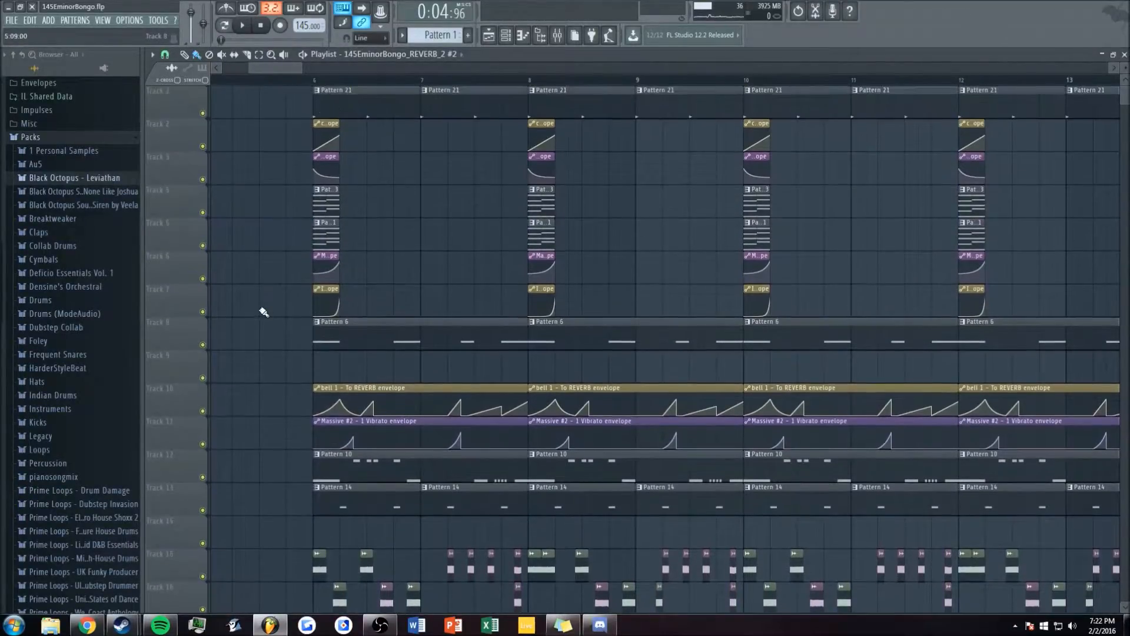
pyautogui.moveTo(301, 68); pyautogui.dragTo(276, 67)
pyautogui.scroll(5, 299, 63)
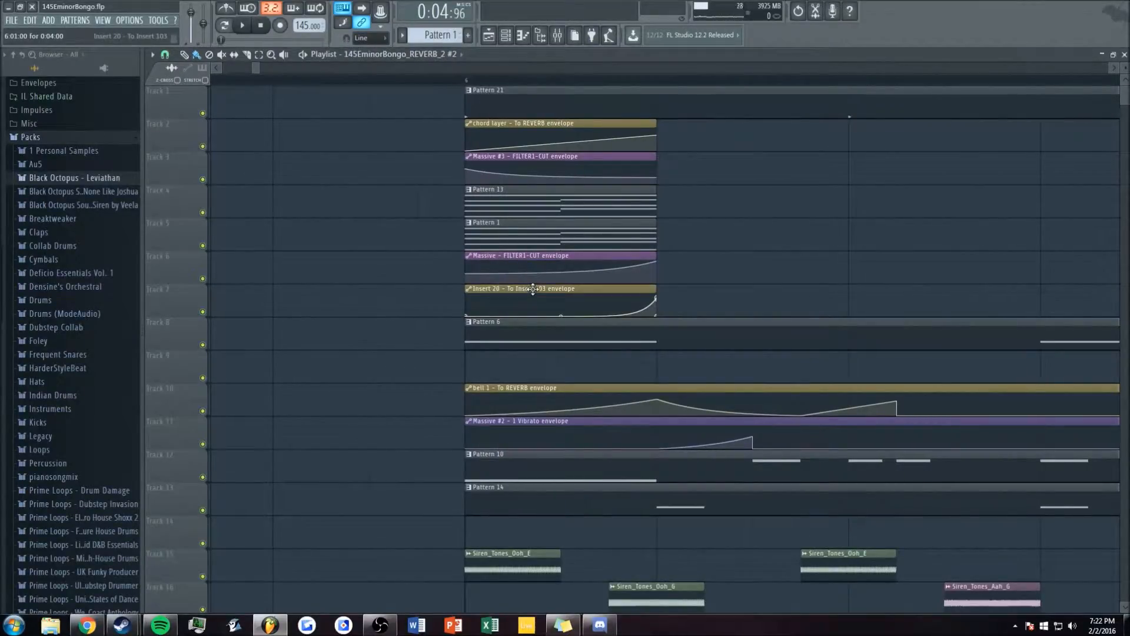
pyautogui.scroll(-10, 320, 86)
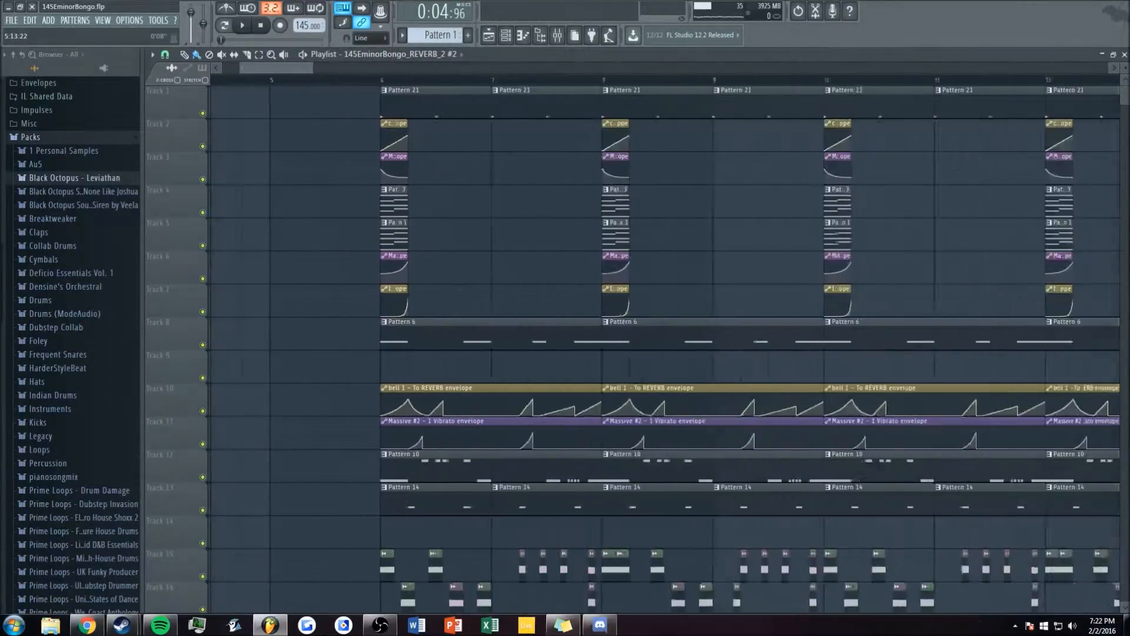
# - Survey the playlist arrangement from the intro through to the section that starts at bar 39
pyautogui.scroll(3, 547, 261)
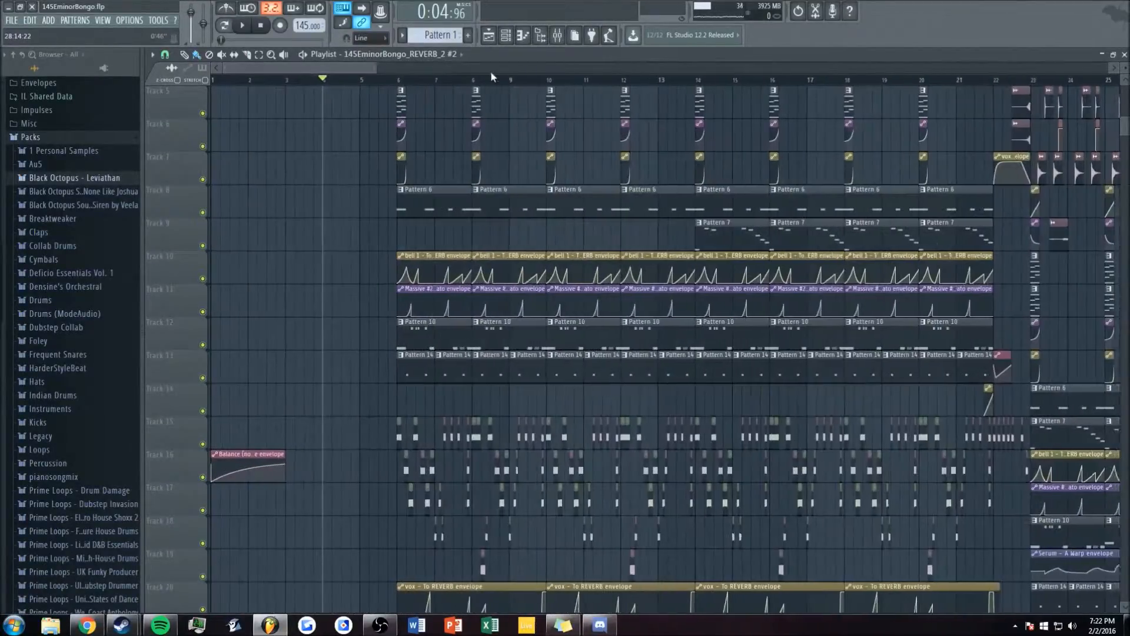
pyautogui.scroll(5, 363, 71)
pyautogui.scroll(-2, 361, 71)
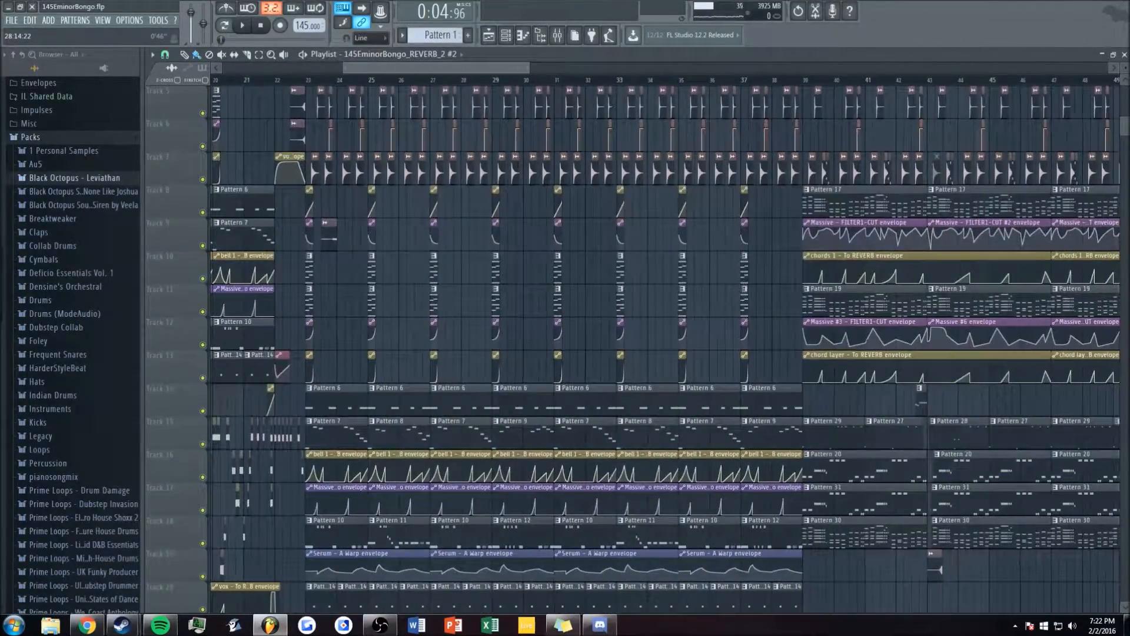
pyautogui.scroll(-2, 360, 72)
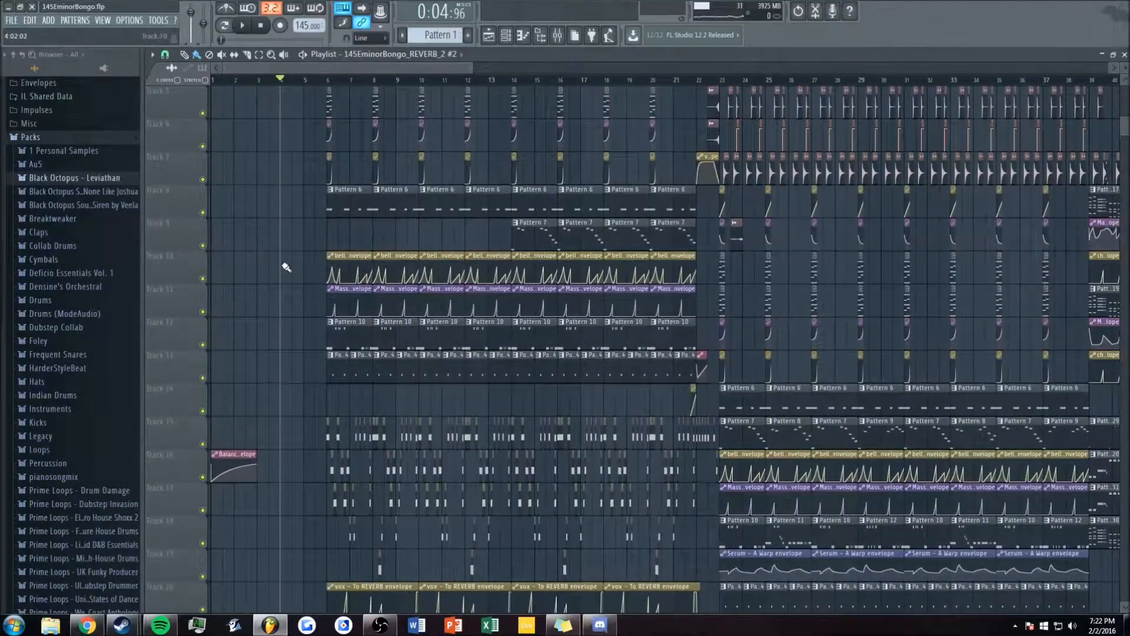
pyautogui.scroll(-4, 286, 267)
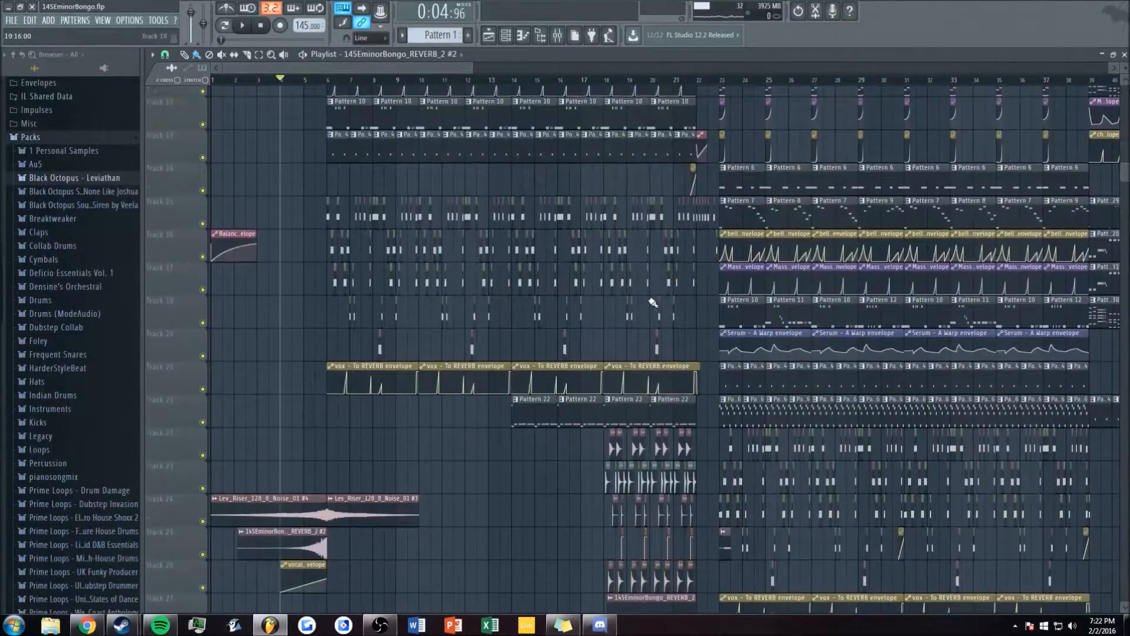
pyautogui.scroll(6, 652, 303)
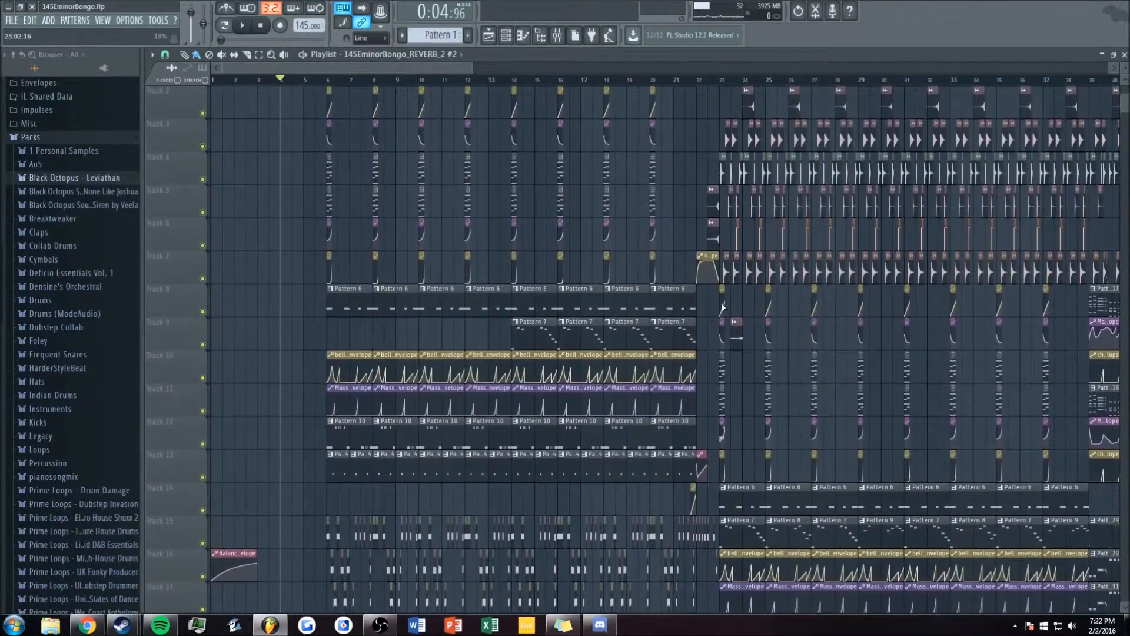
pyautogui.scroll(1, 723, 307)
pyautogui.moveTo(471, 67); pyautogui.dragTo(508, 68)
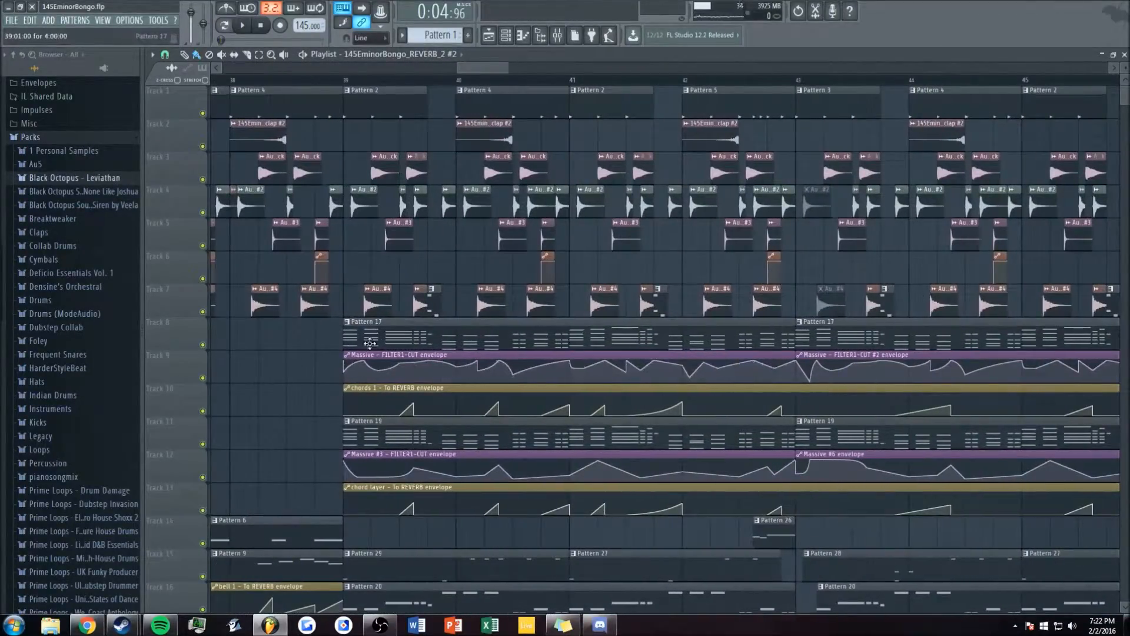
# - Move the playback position to bar 39, select the chords 1 mixer track and play it soloed briefly
pyautogui.click(345, 82)
pyautogui.press('F9')
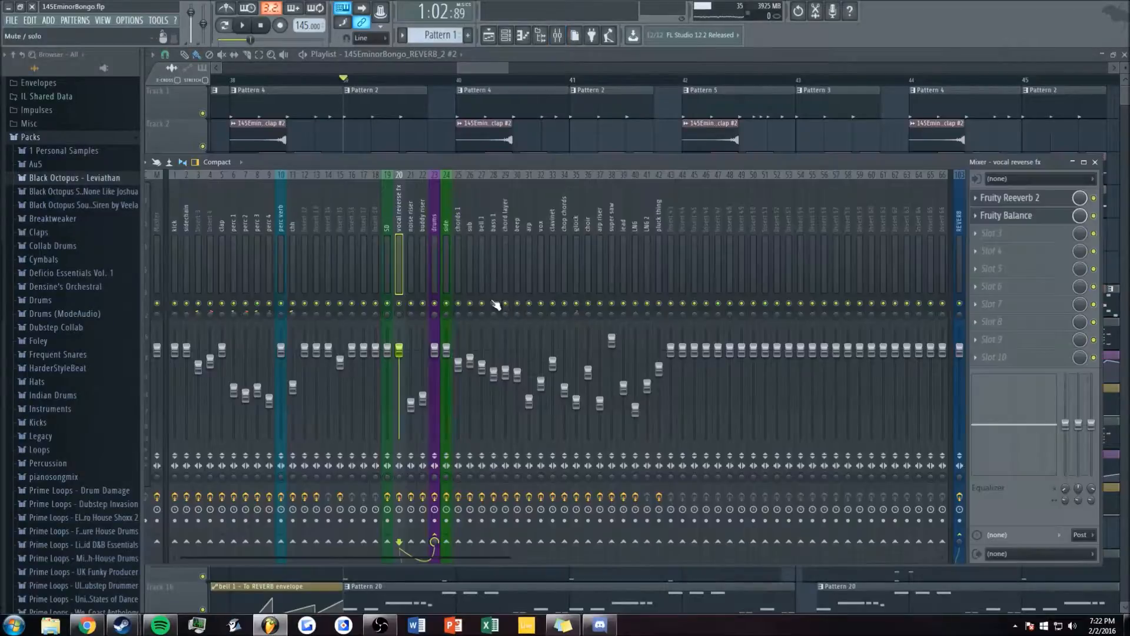
pyautogui.click(462, 271)
pyautogui.press('space')
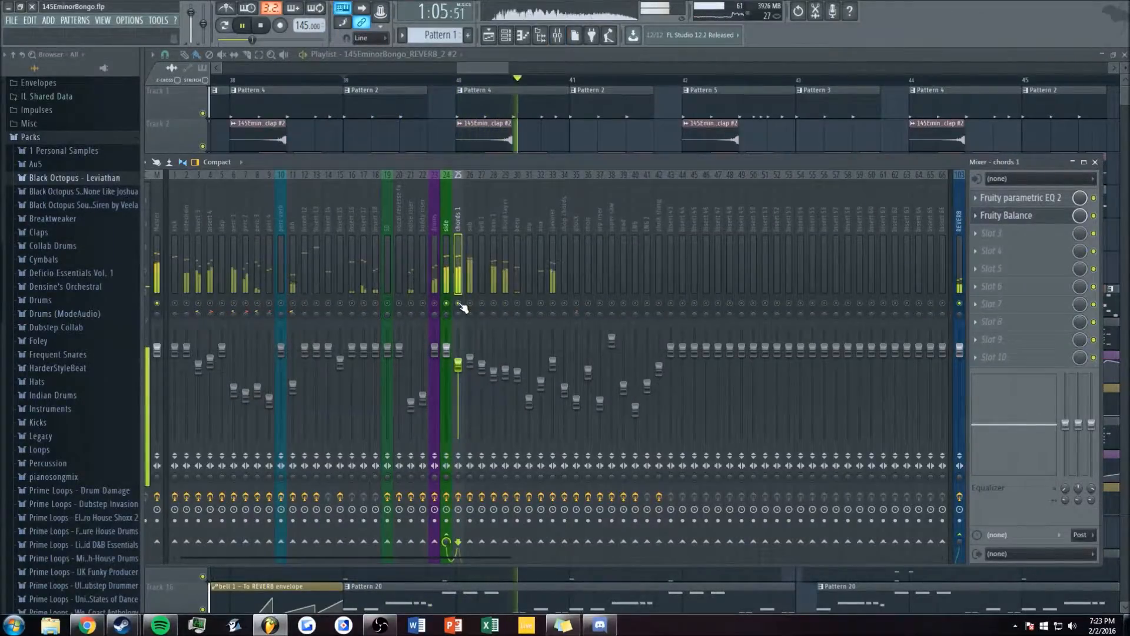
pyautogui.press('space')
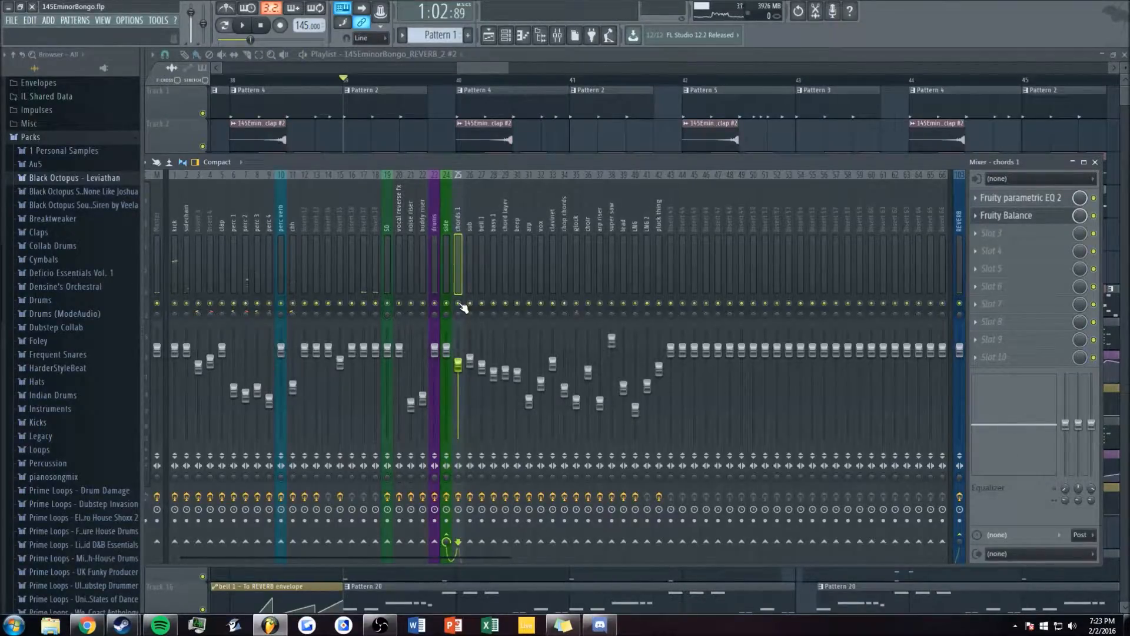
# - Close the mixer and examine the chords 1 - To REVERB envelope from bar 39 onward
pyautogui.press('F9')
pyautogui.moveTo(487, 69)
pyautogui.mouseDown()
pyautogui.moveTo(478, 73)
pyautogui.moveTo(488, 69)
pyautogui.mouseUp()
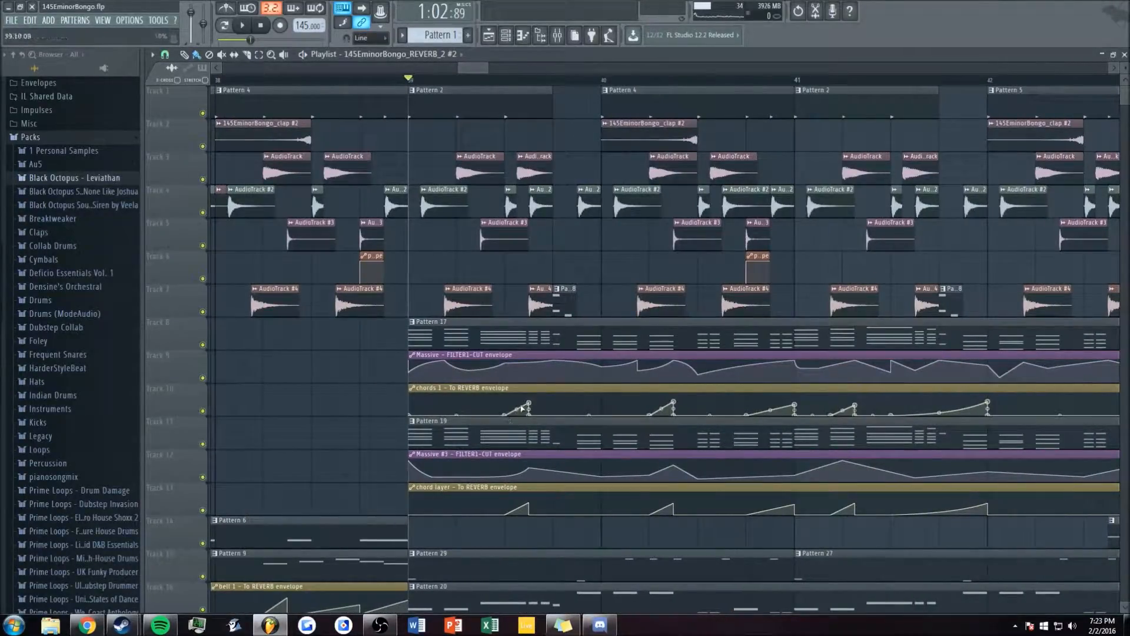
pyautogui.moveTo(488, 66); pyautogui.dragTo(543, 66)
pyautogui.moveTo(504, 66); pyautogui.dragTo(490, 63)
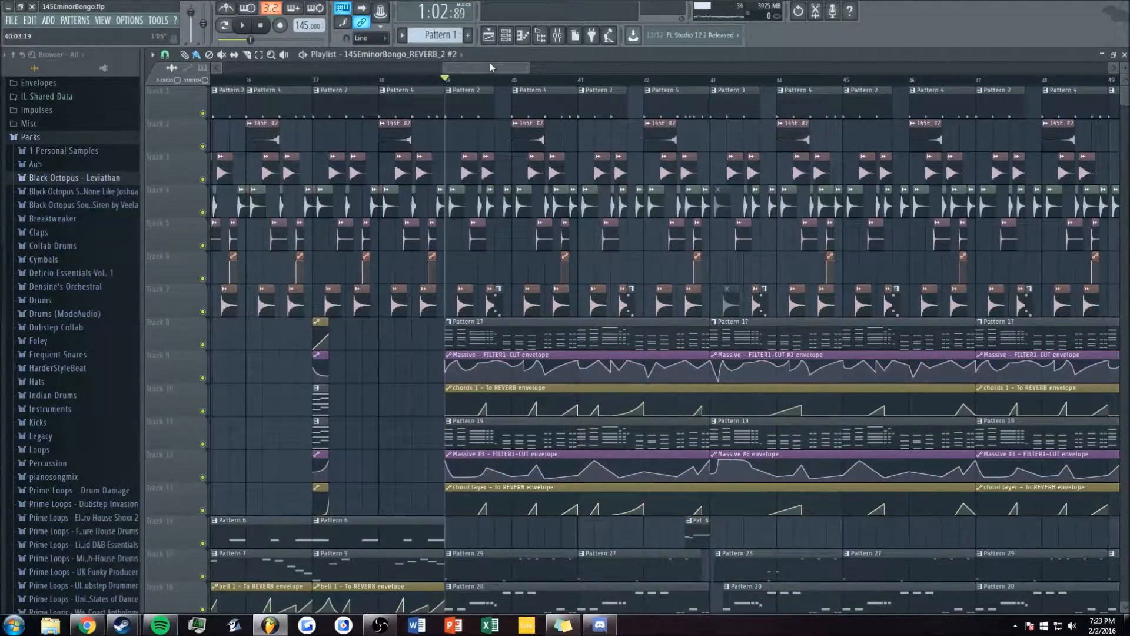
pyautogui.scroll(-2, 502, 65)
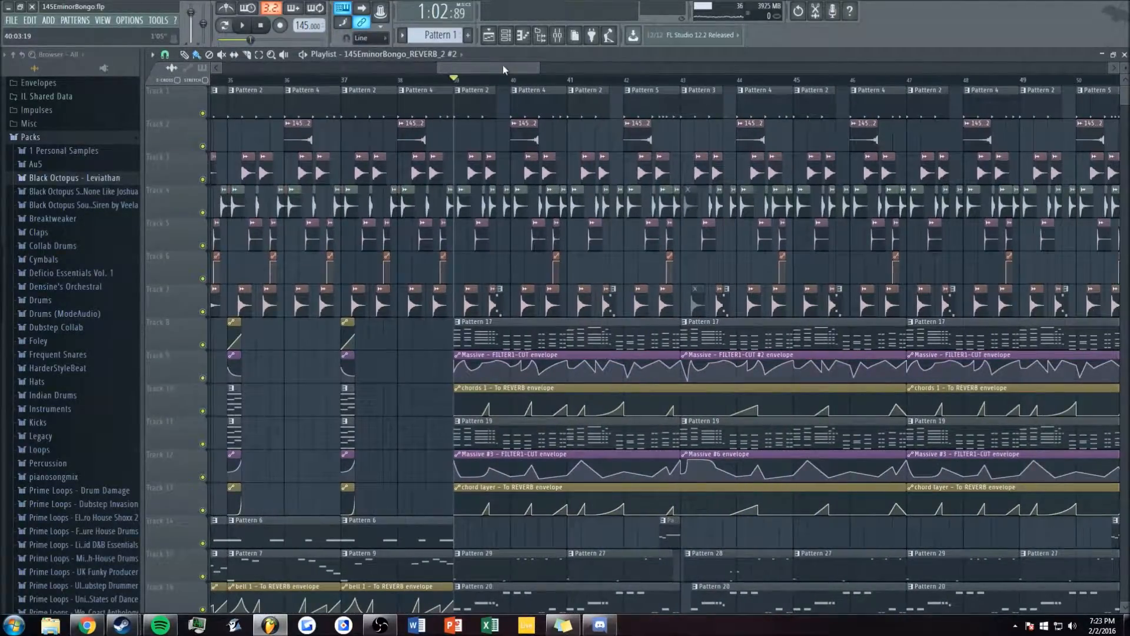
pyautogui.scroll(-5, 503, 64)
# - Reopen the mixer and inspect the REVERB, bell 1, sub and chords 1 tracks, ending on chords 1
pyautogui.press('F9')
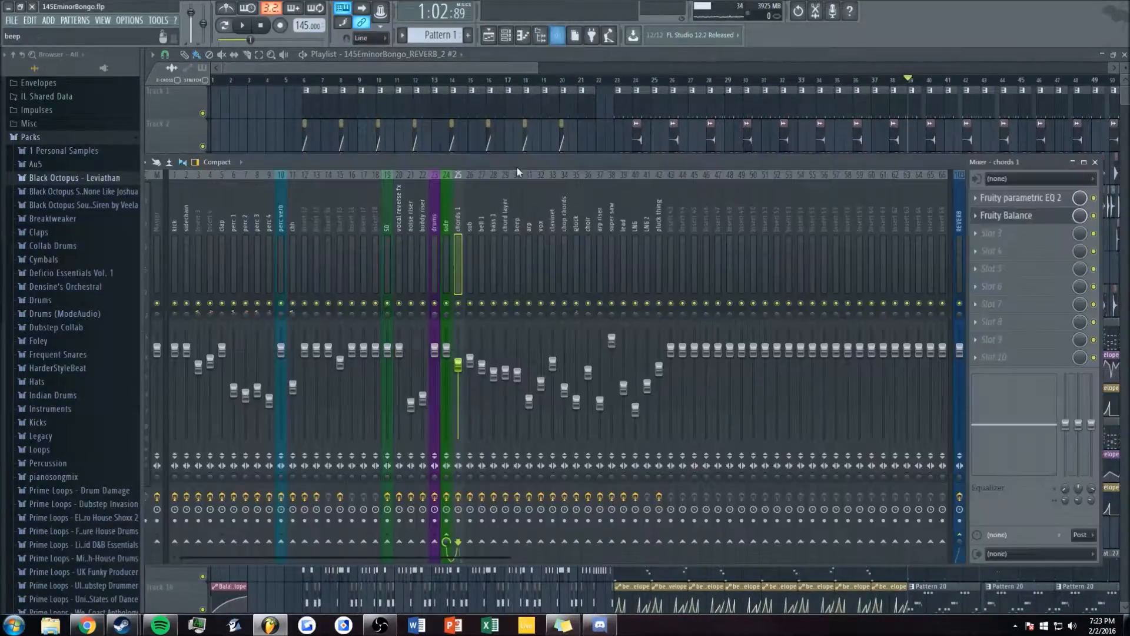
pyautogui.moveTo(466, 221)
pyautogui.mouseDown()
pyautogui.moveTo(689, 218)
pyautogui.moveTo(441, 205)
pyautogui.moveTo(460, 212)
pyautogui.mouseUp()
pyautogui.click(959, 224)
pyautogui.click(484, 232)
pyautogui.click(469, 228)
pyautogui.click(459, 228)
# - Return to the playlist intro and examine the noise riser and reversed vocal clips leading into bar 6
pyautogui.click(391, 66)
pyautogui.scroll(5, 351, 70)
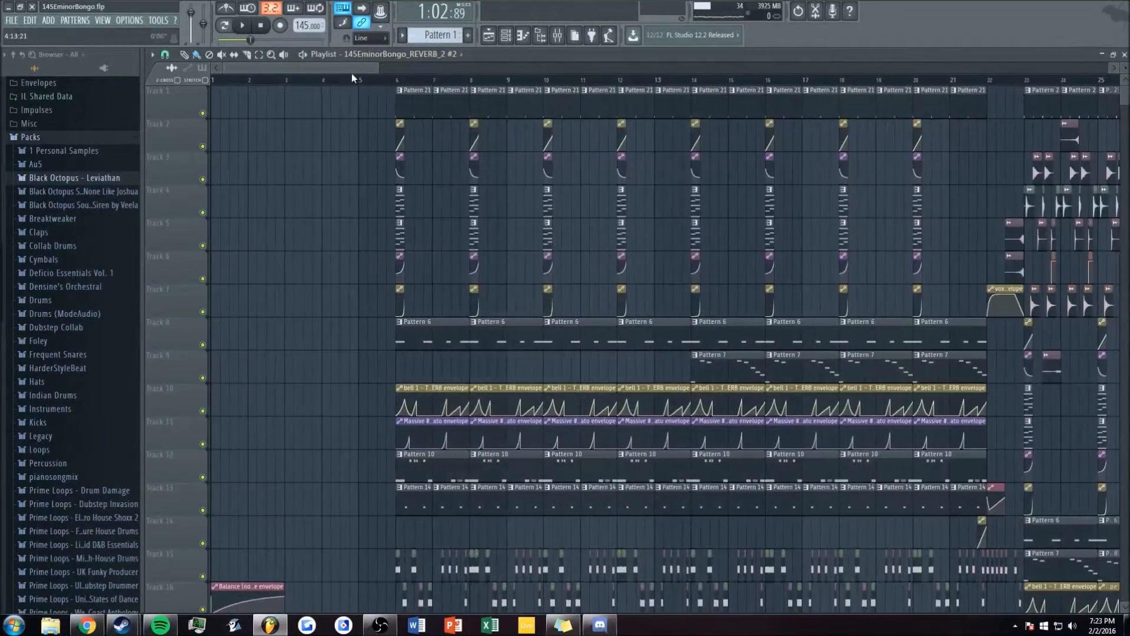
pyautogui.scroll(2, 348, 67)
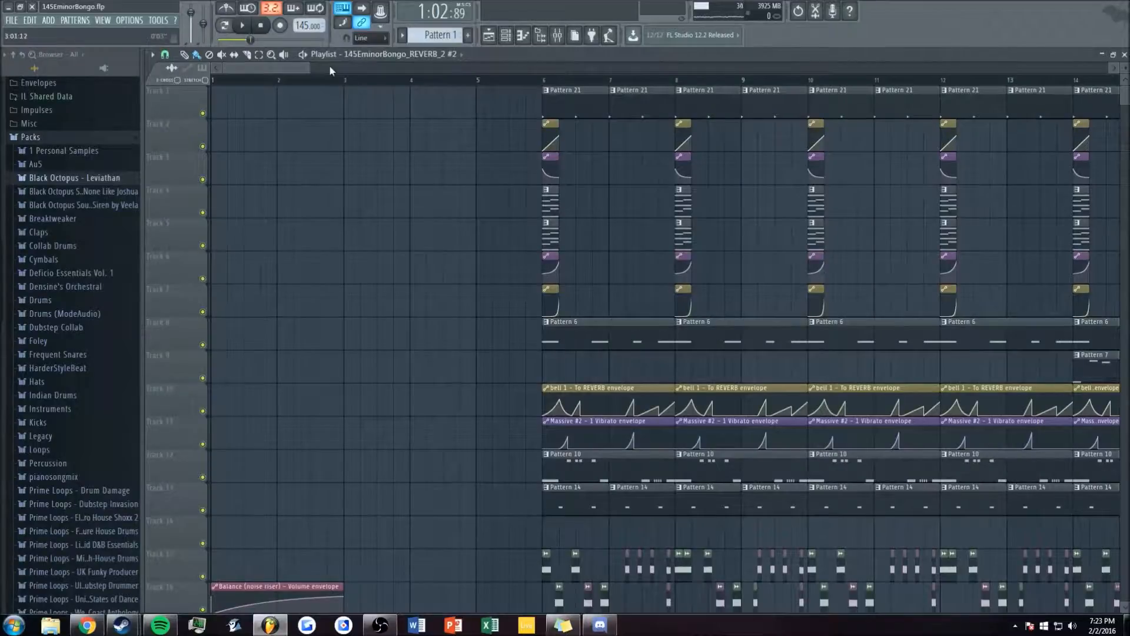
pyautogui.scroll(-5, 362, 227)
pyautogui.scroll(-9, 421, 456)
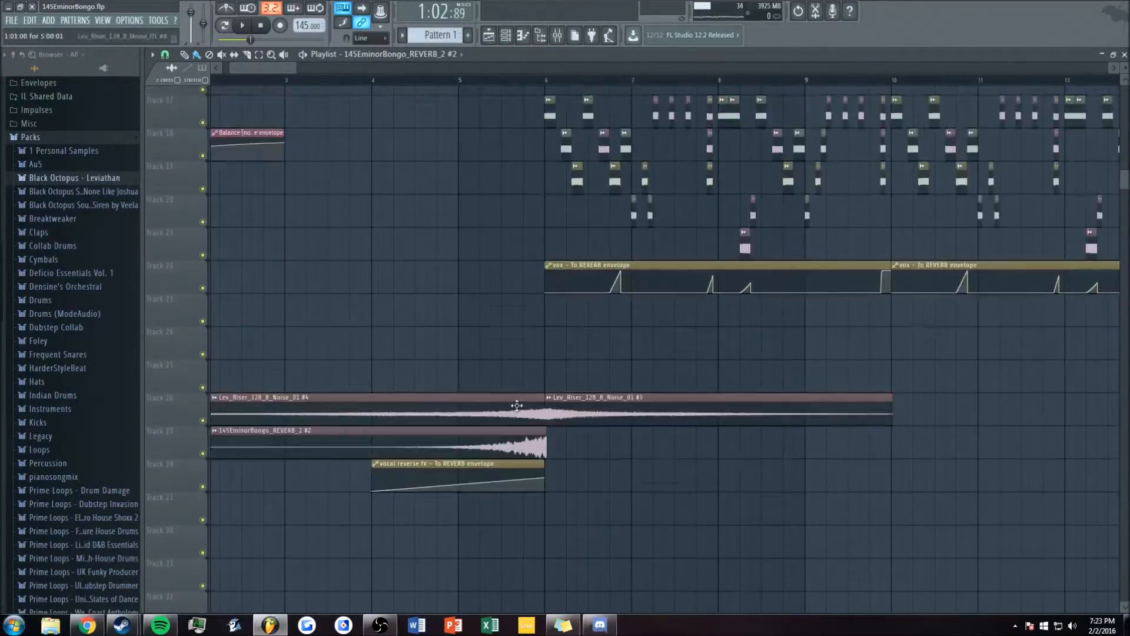
pyautogui.scroll(14, 506, 326)
# - Play the arrangement from bar 6 for a few bars, then stop playback
pyautogui.click(546, 80)
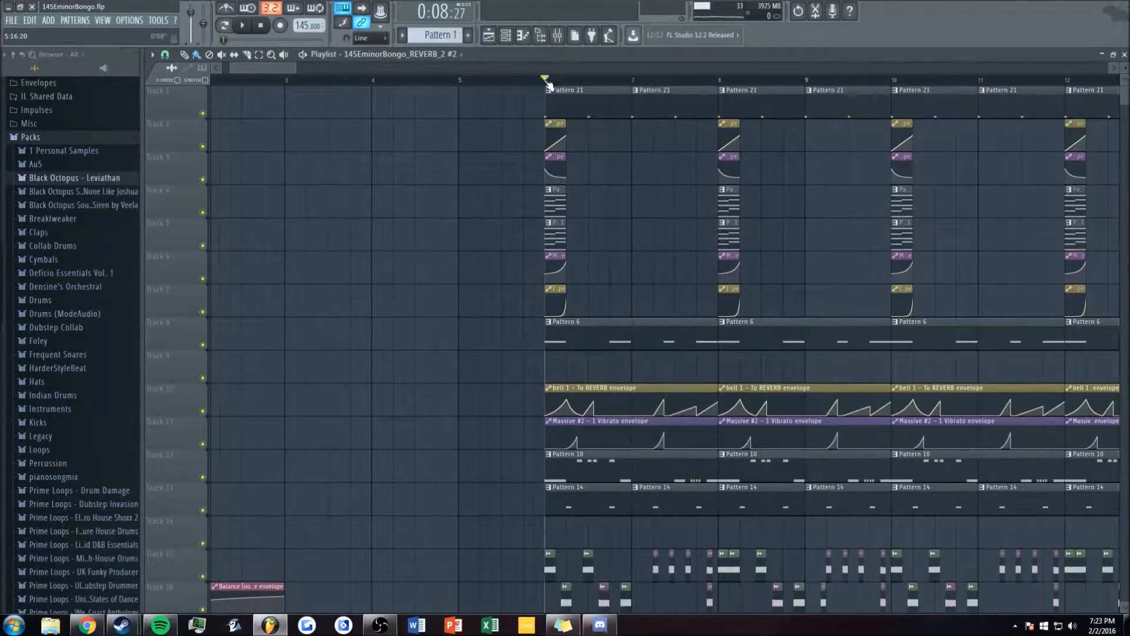
pyautogui.press('space')
pyautogui.scroll(-1, 384, 68)
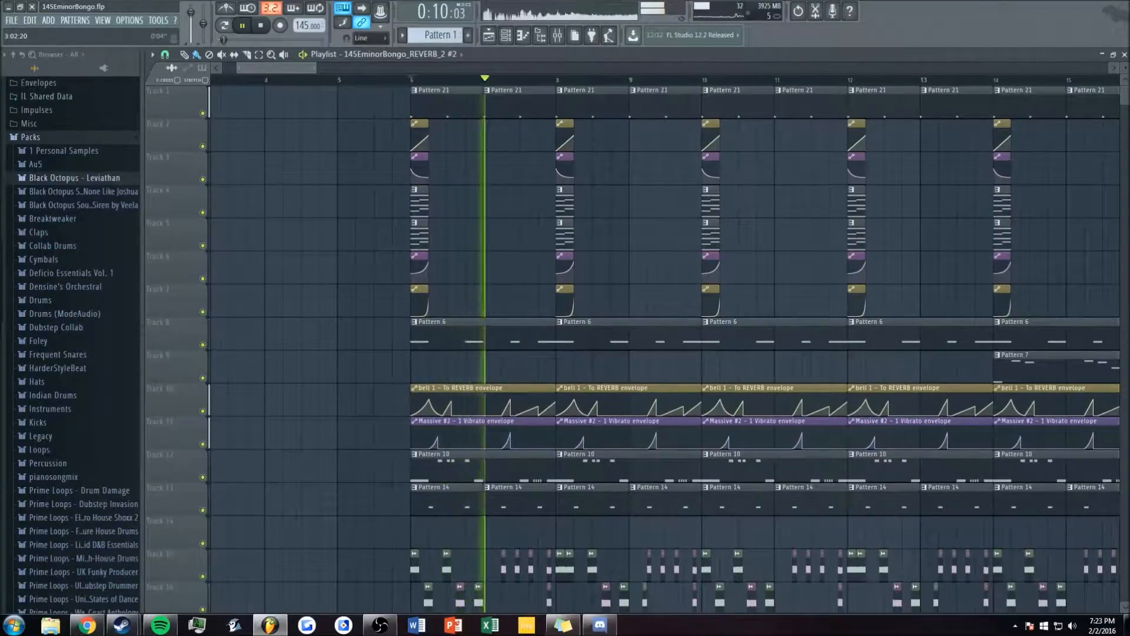
pyautogui.scroll(5, 384, 68)
pyautogui.moveTo(296, 68); pyautogui.dragTo(298, 70)
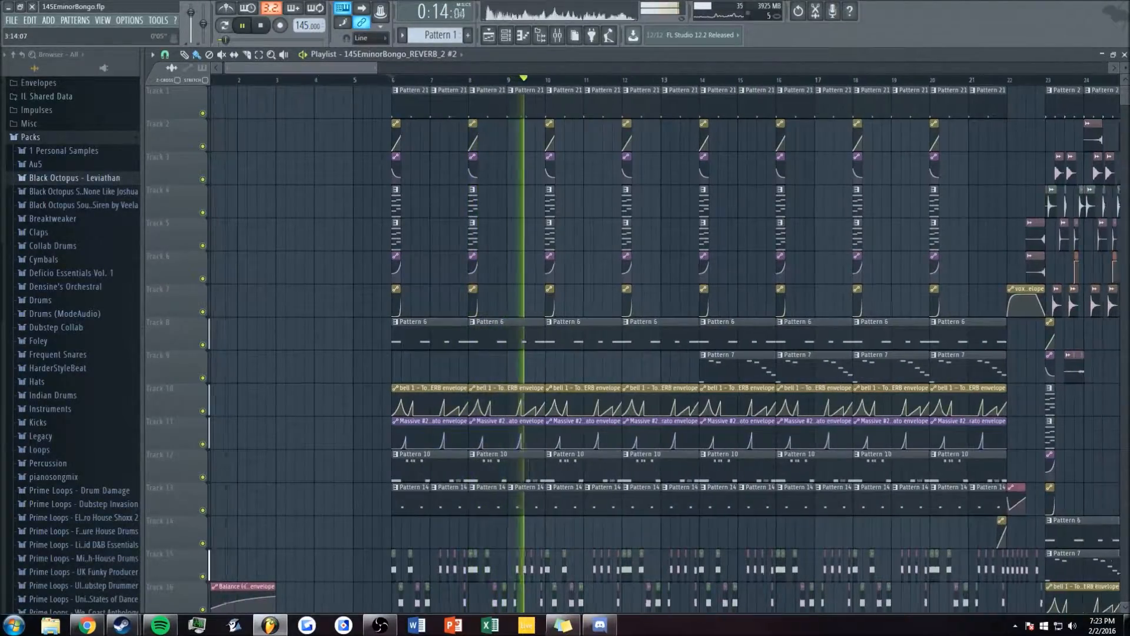
pyautogui.press('space')
# - Solo the chords 1 and chord layer mixer tracks and play them from bar 6
pyautogui.moveTo(372, 68); pyautogui.dragTo(275, 69)
pyautogui.scroll(2, 264, 73)
pyautogui.press('space')
pyautogui.click(557, 36)
pyautogui.press('space')
pyautogui.press('space')
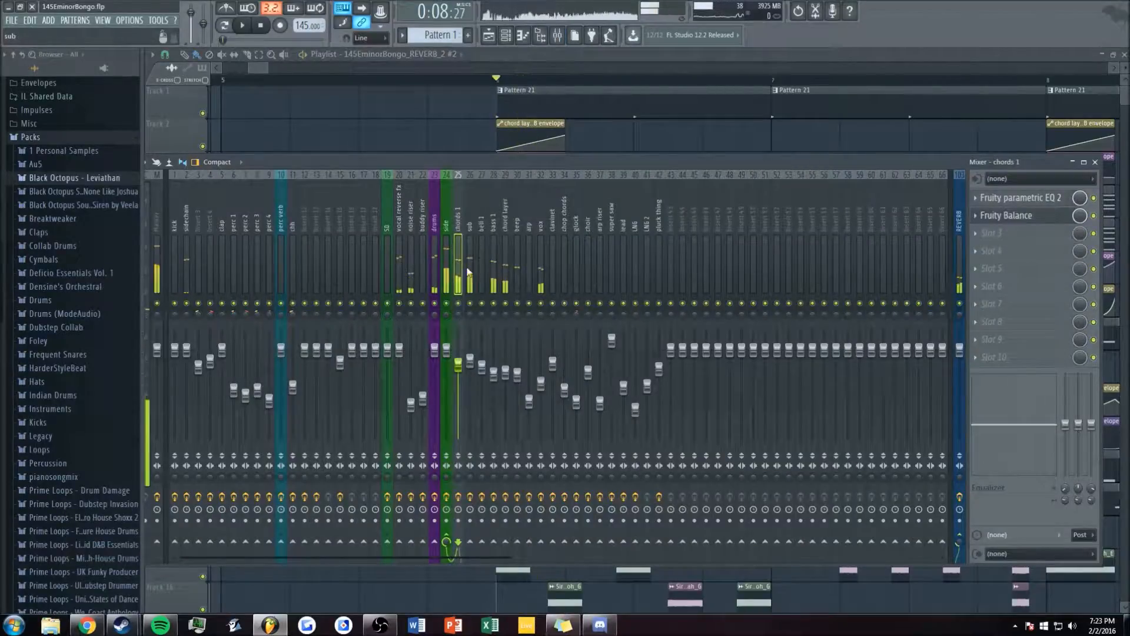
pyautogui.press('space')
pyautogui.press('space')
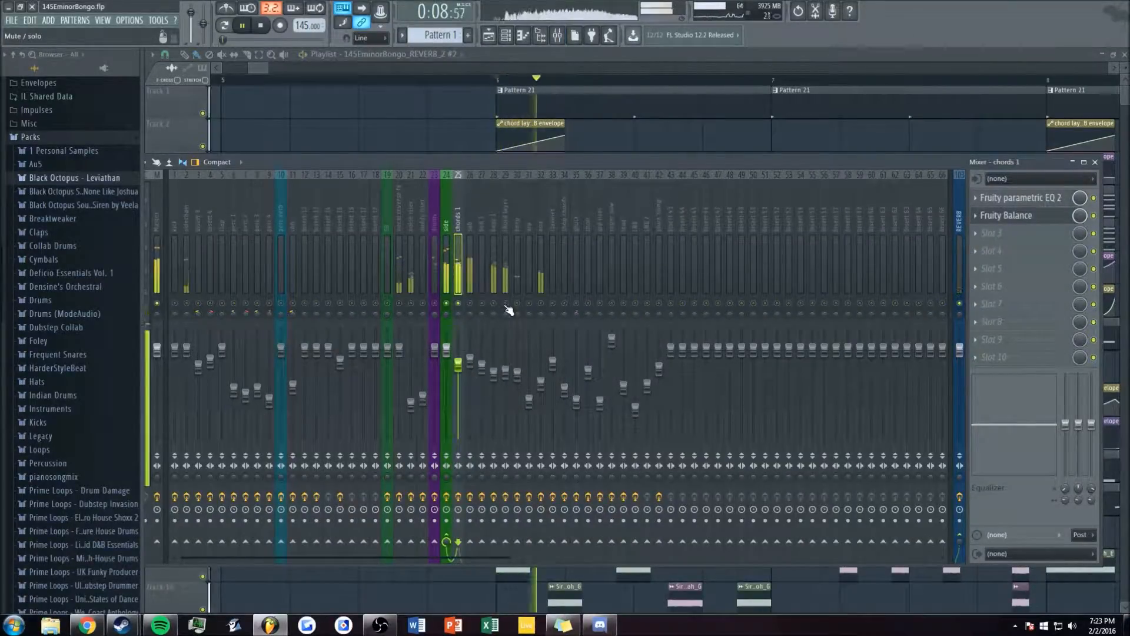
pyautogui.press('space')
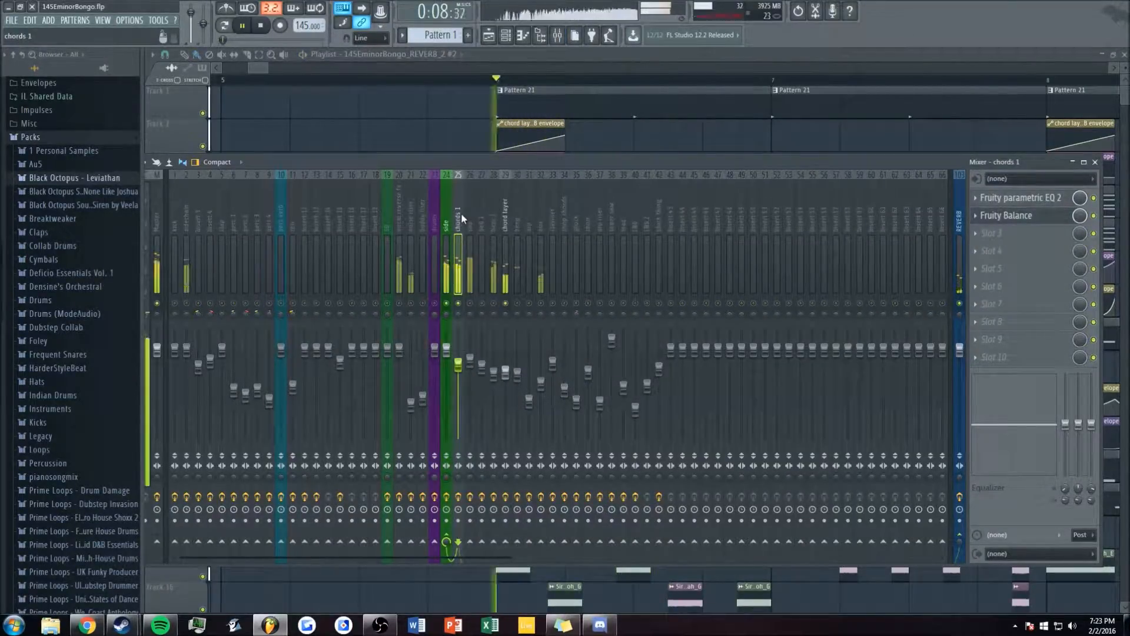
# - Show the Unsorted group in the channel rack and open the chords 1 Massive instrument
pyautogui.click(523, 36)
pyautogui.click(506, 35)
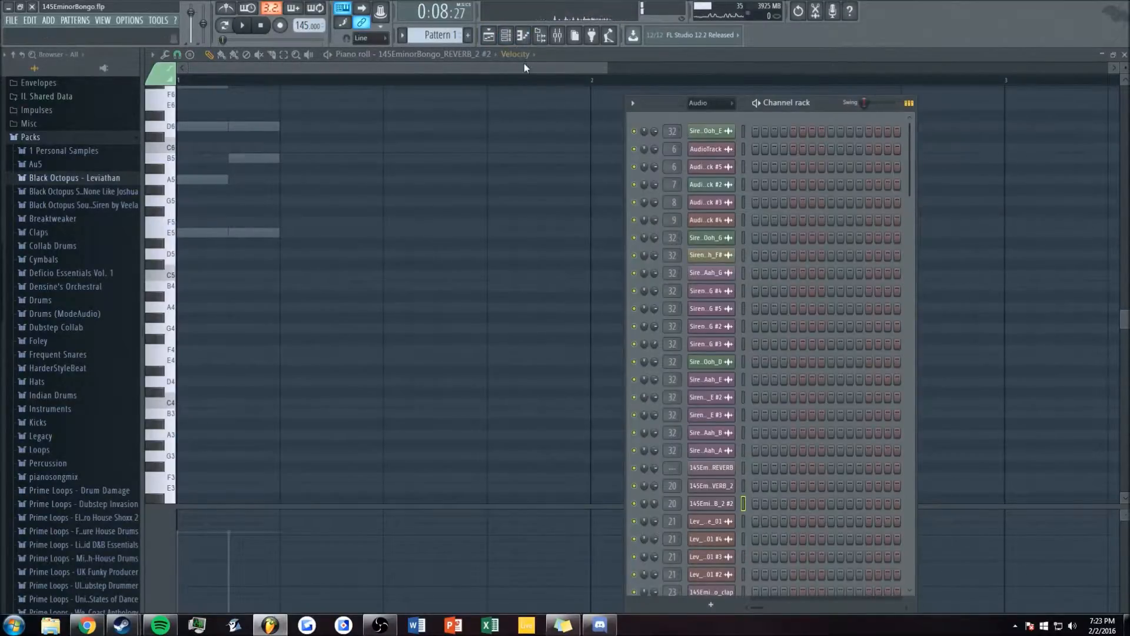
pyautogui.press('F9')
pyautogui.press('F5')
pyautogui.click(711, 103)
pyautogui.click(713, 152)
pyautogui.click(711, 219)
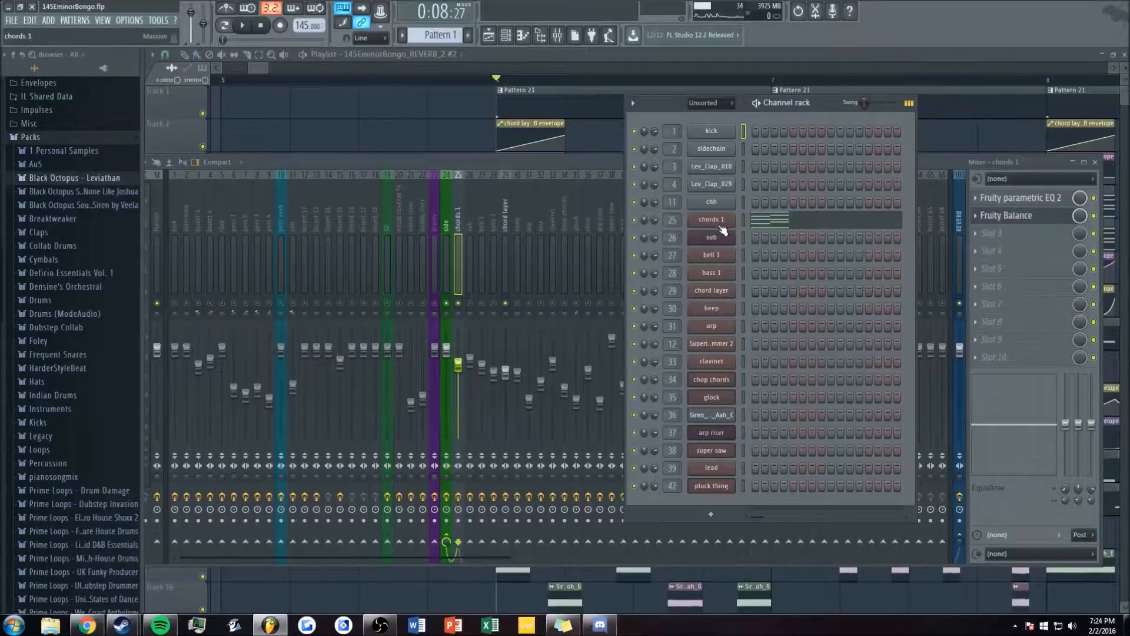
# - Inspect the wavetable choices of OSC1 and OSC2 in the chords 1 Massive patch without changing them
pyautogui.moveTo(479, 112); pyautogui.dragTo(496, 100)
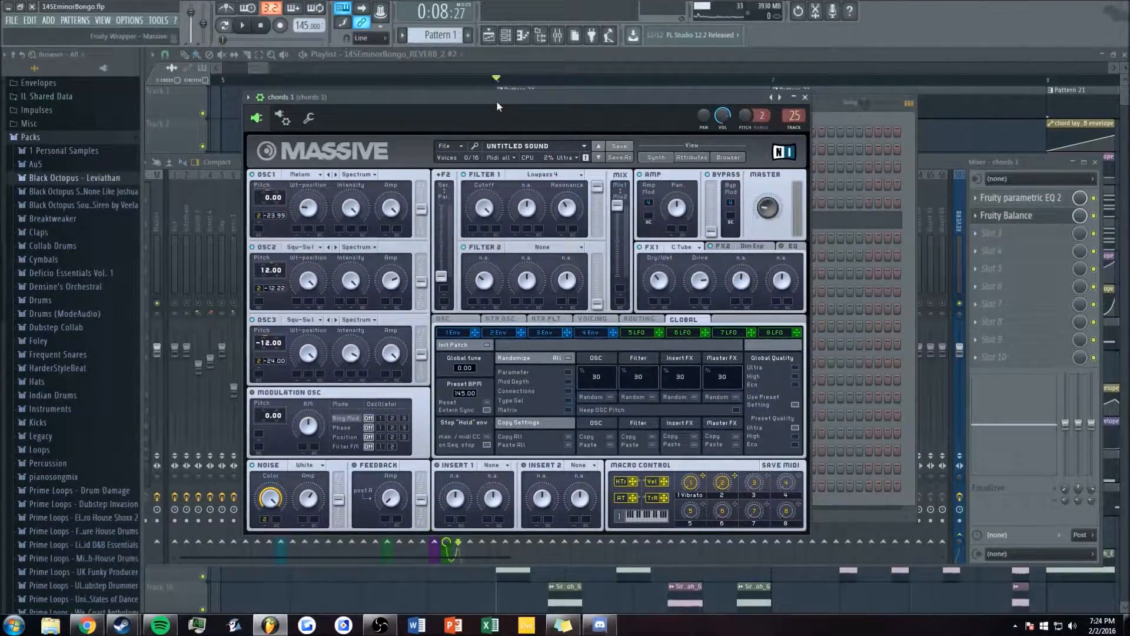
pyautogui.moveTo(493, 108)
pyautogui.mouseDown()
pyautogui.moveTo(510, 94)
pyautogui.moveTo(483, 100)
pyautogui.mouseUp()
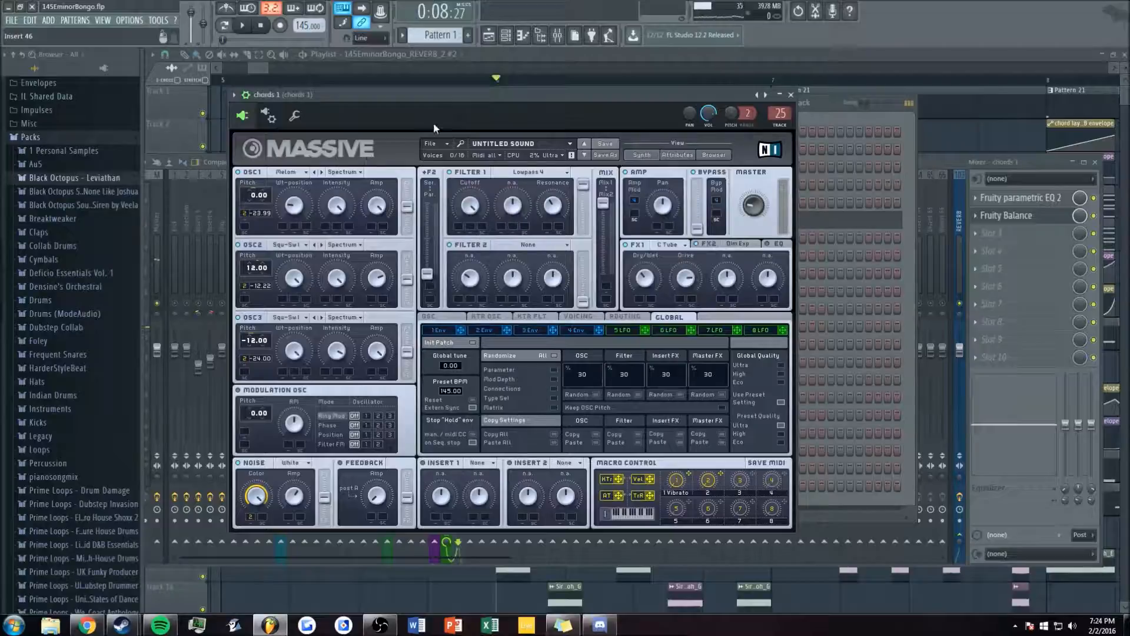
pyautogui.click(298, 172)
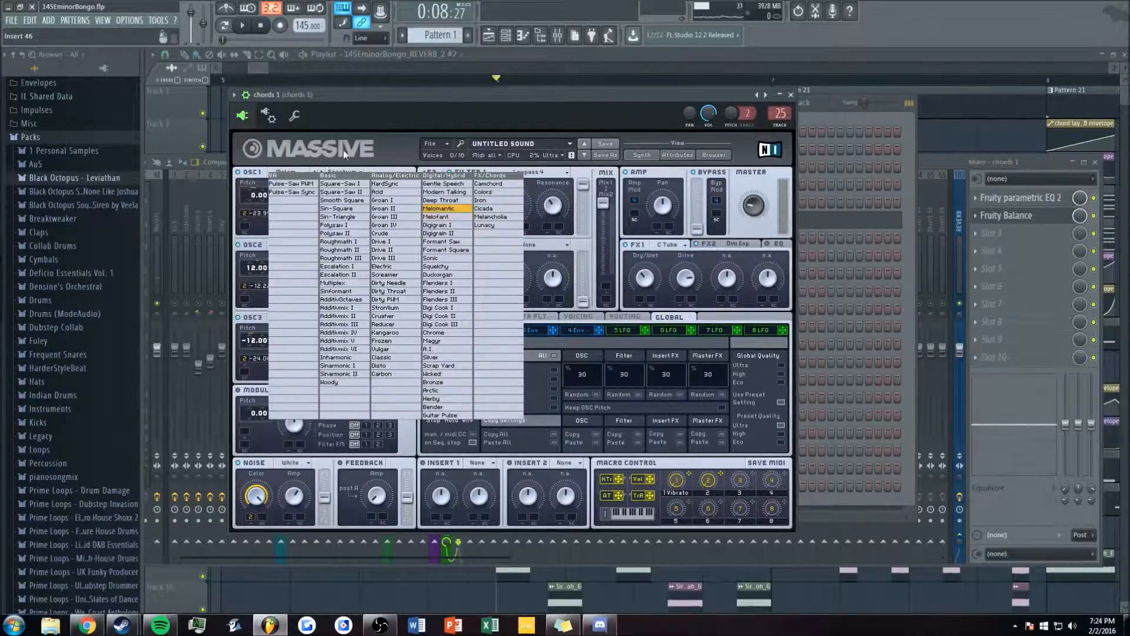
pyautogui.click(369, 146)
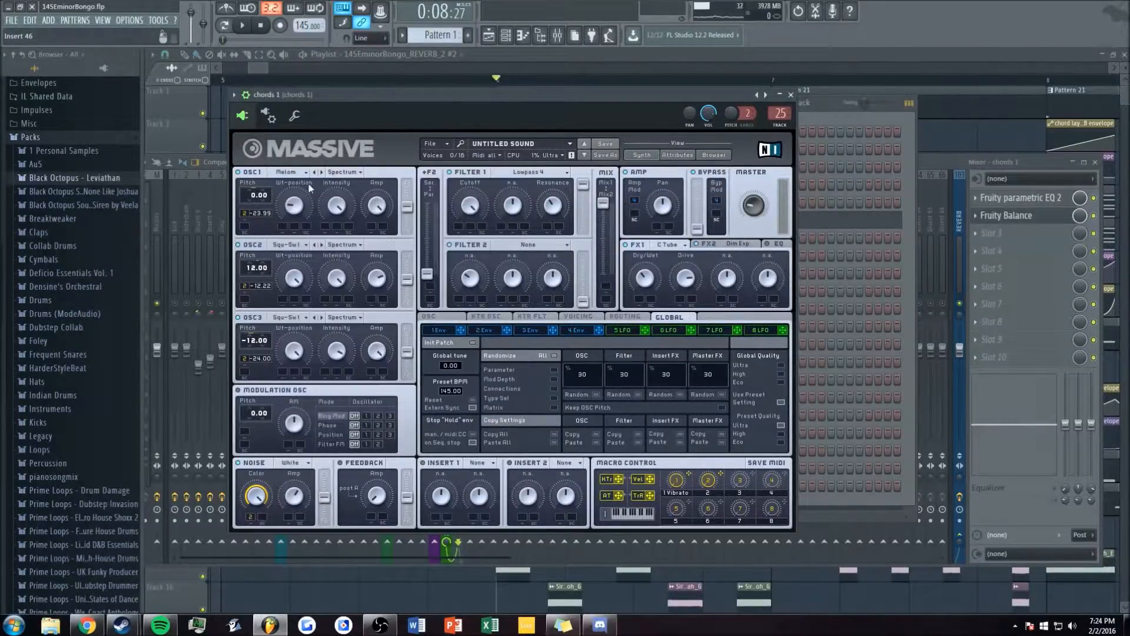
pyautogui.click(282, 250)
pyautogui.click(342, 146)
# - Inspect the patch's macro controls, oscillator settings and voicing settings, then bring the mixer back to the front
pyautogui.moveTo(709, 480); pyautogui.dragTo(670, 535)
pyautogui.click(457, 318)
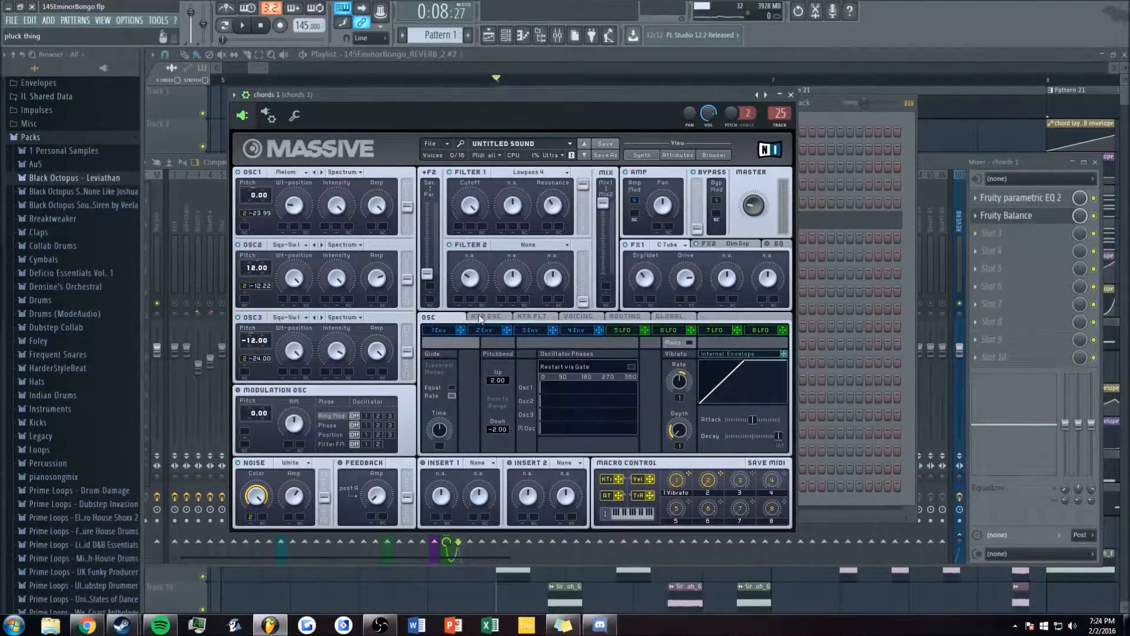
pyautogui.click(580, 318)
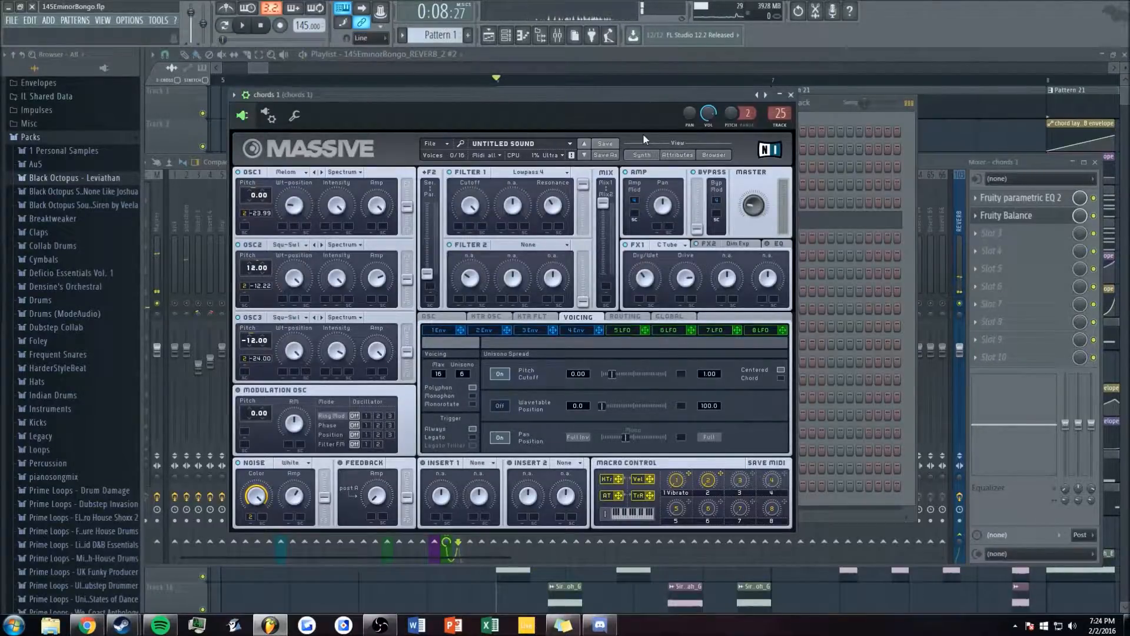
pyautogui.click(921, 161)
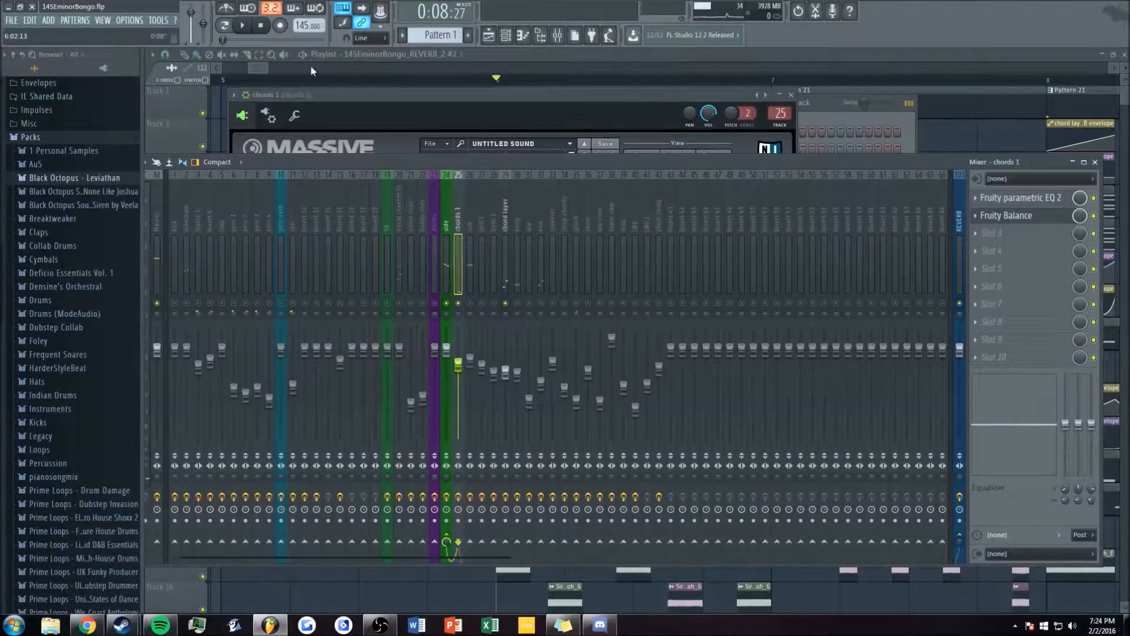
# - Inspect the Fruity parametric EQ 2 and Fruity Balance settings on the chords 1 mixer track
pyautogui.press('F12')
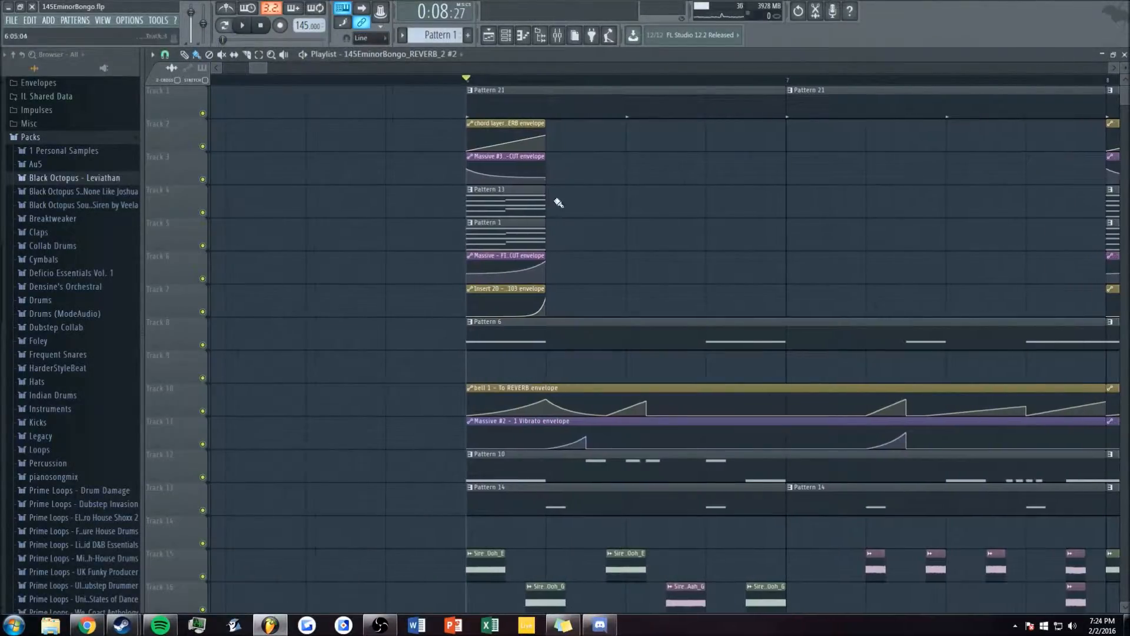
pyautogui.click(557, 35)
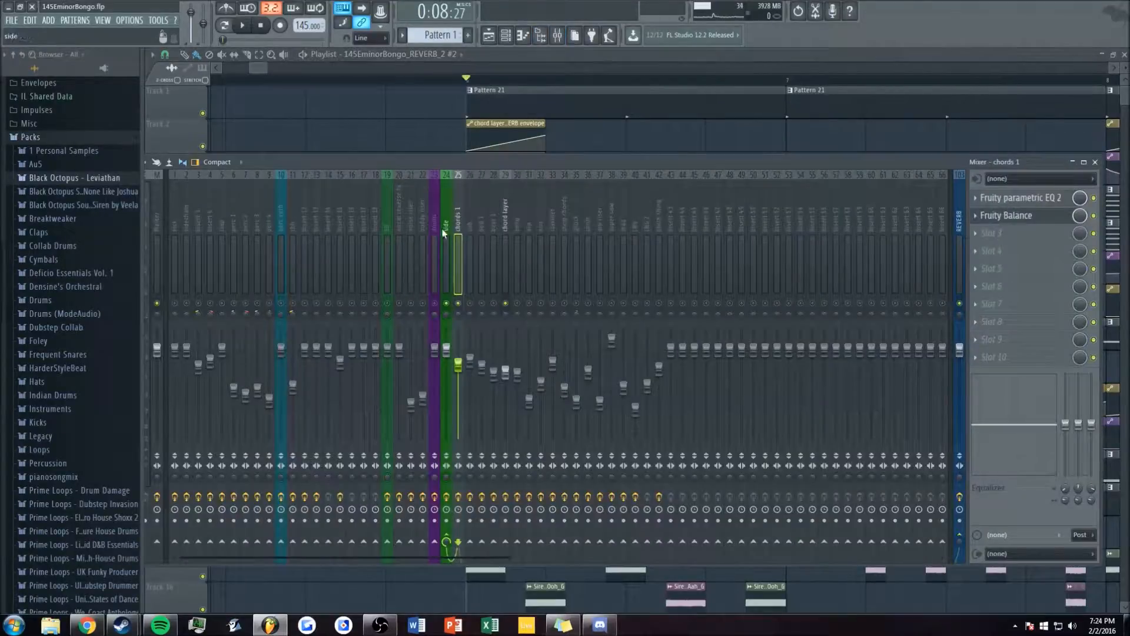
pyautogui.click(1020, 198)
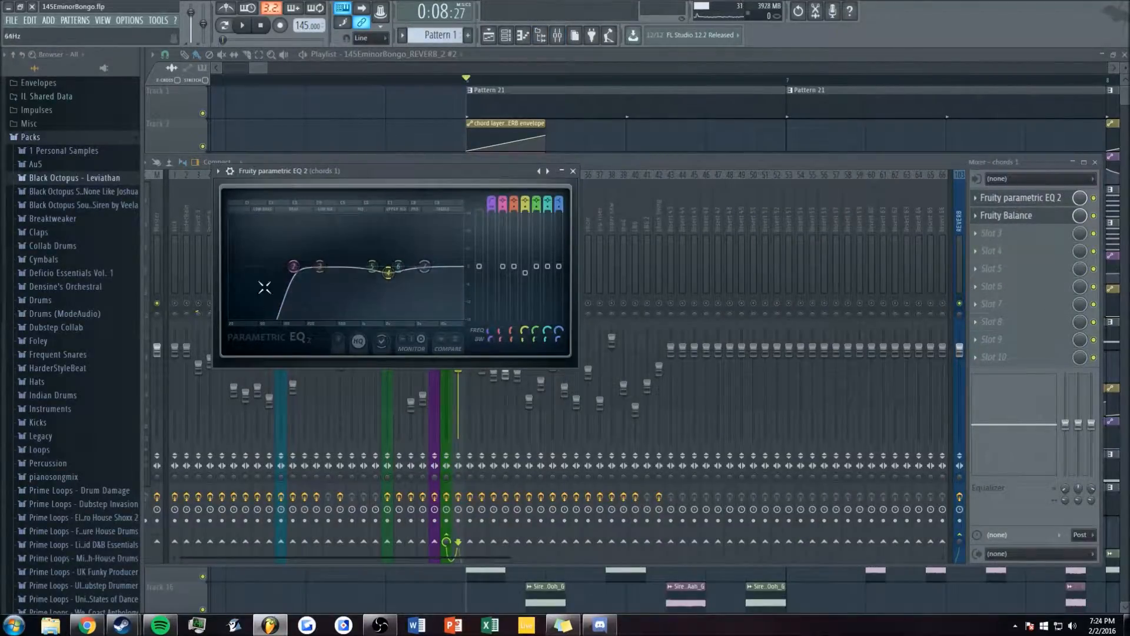
pyautogui.click(572, 170)
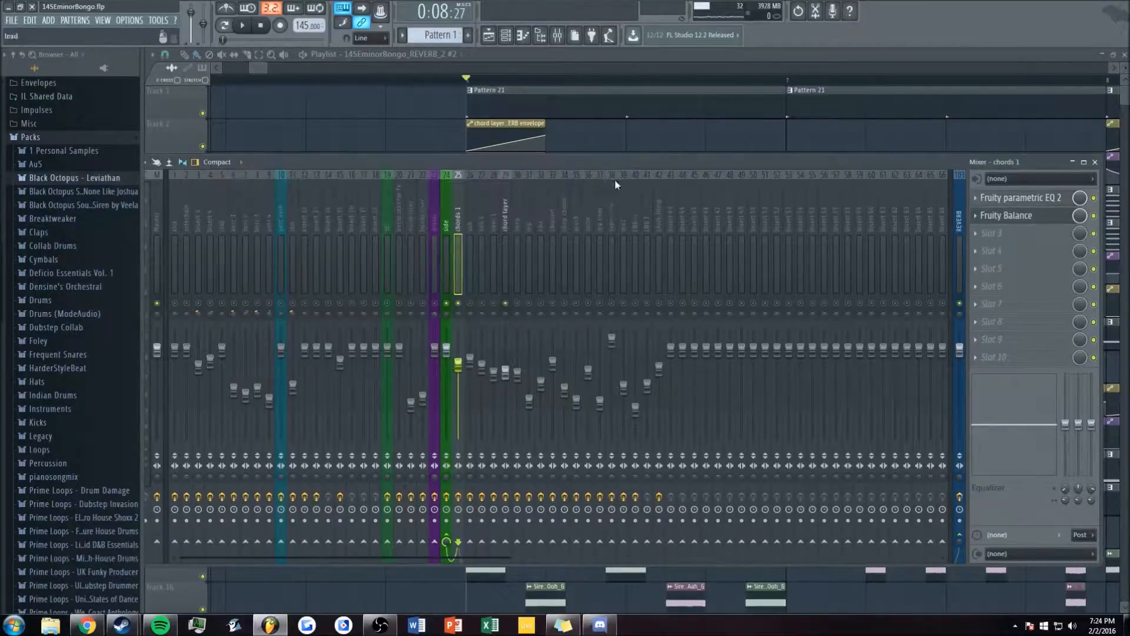
pyautogui.click(1003, 219)
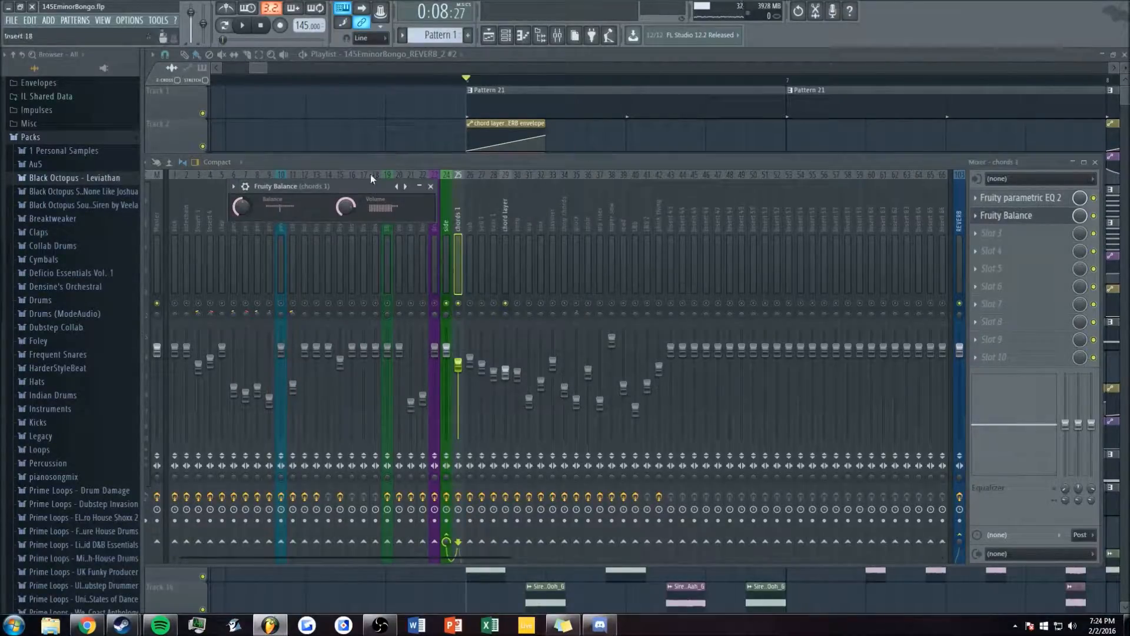
# - Look over the playlist arrangement and set the song position to bar 6
pyautogui.click(355, 121)
pyautogui.scroll(-5, 354, 121)
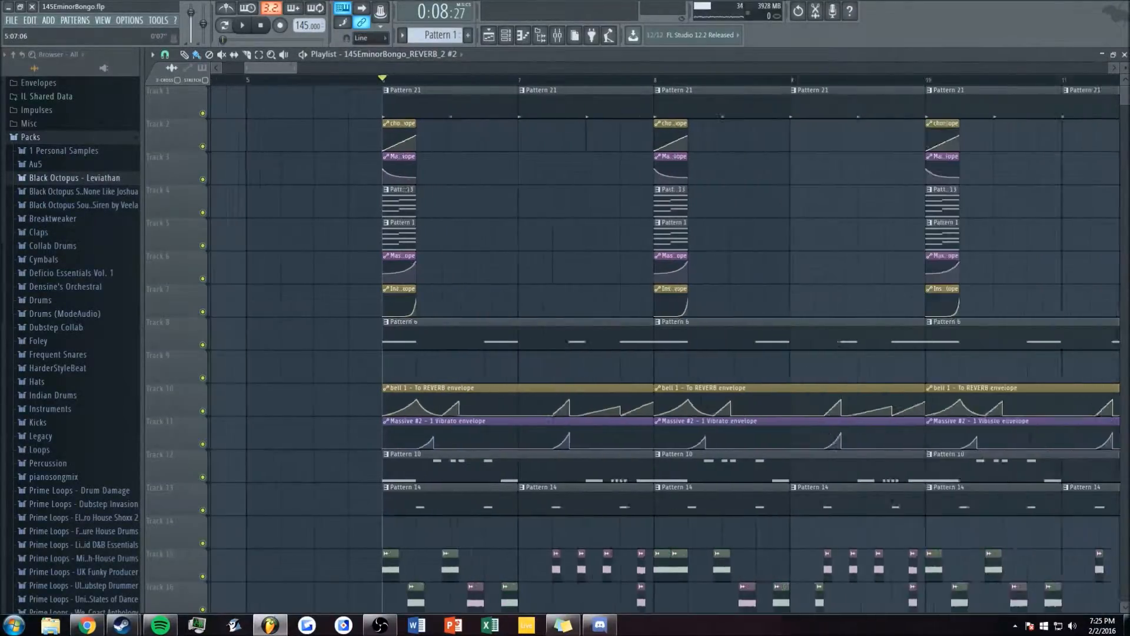
pyautogui.moveTo(271, 69); pyautogui.dragTo(474, 69)
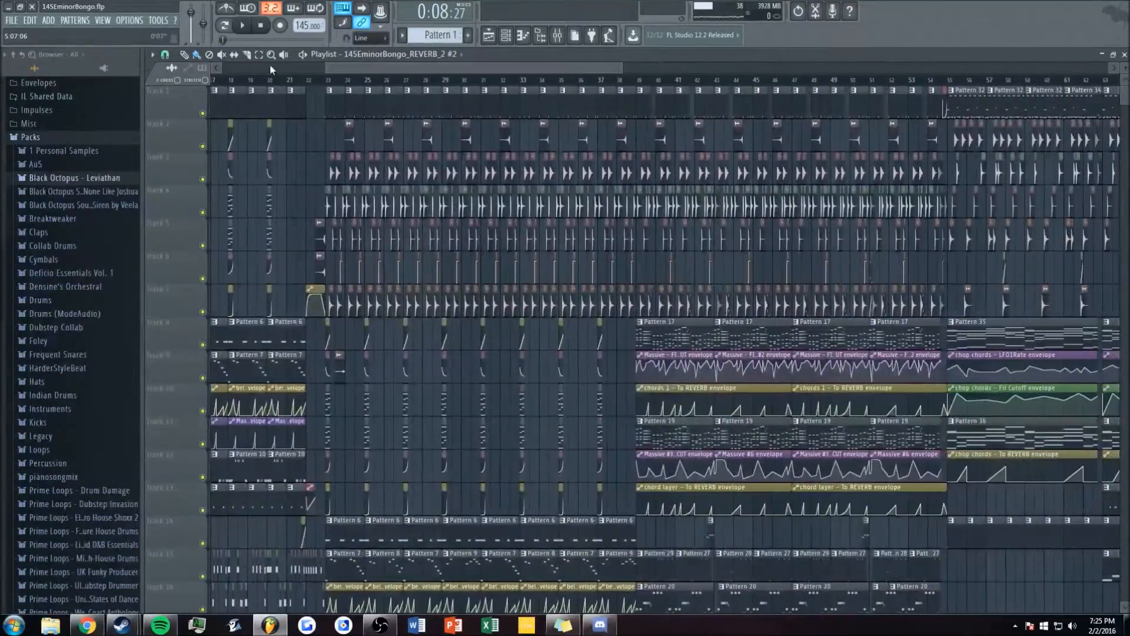
pyautogui.moveTo(386, 63); pyautogui.dragTo(520, 68)
pyautogui.moveTo(706, 68); pyautogui.dragTo(294, 67)
pyautogui.click(379, 81)
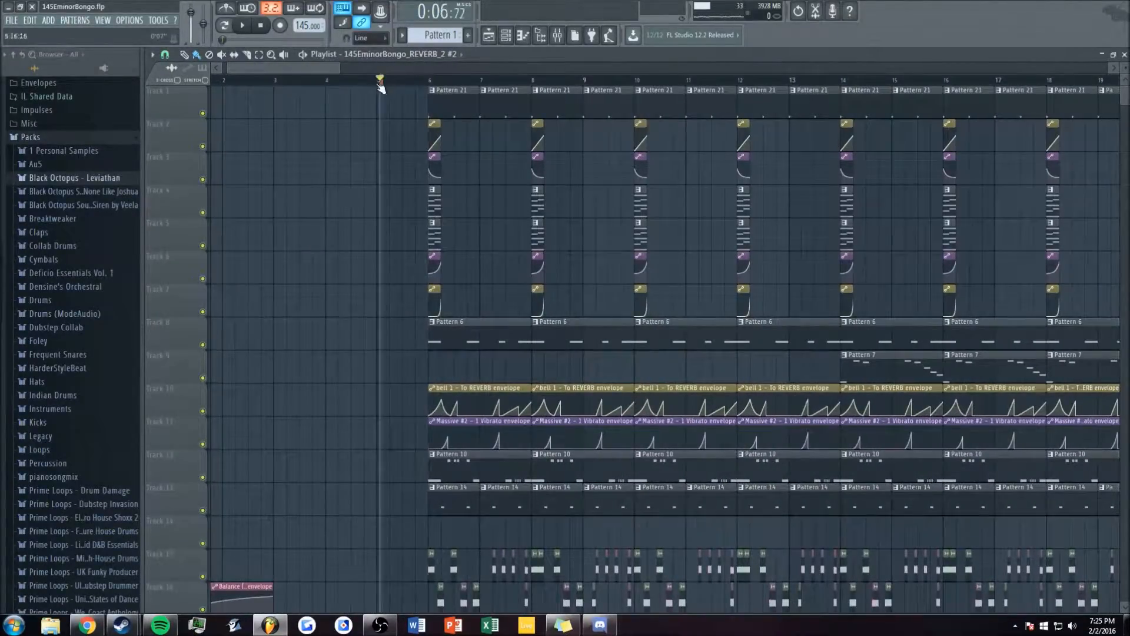
pyautogui.click(430, 82)
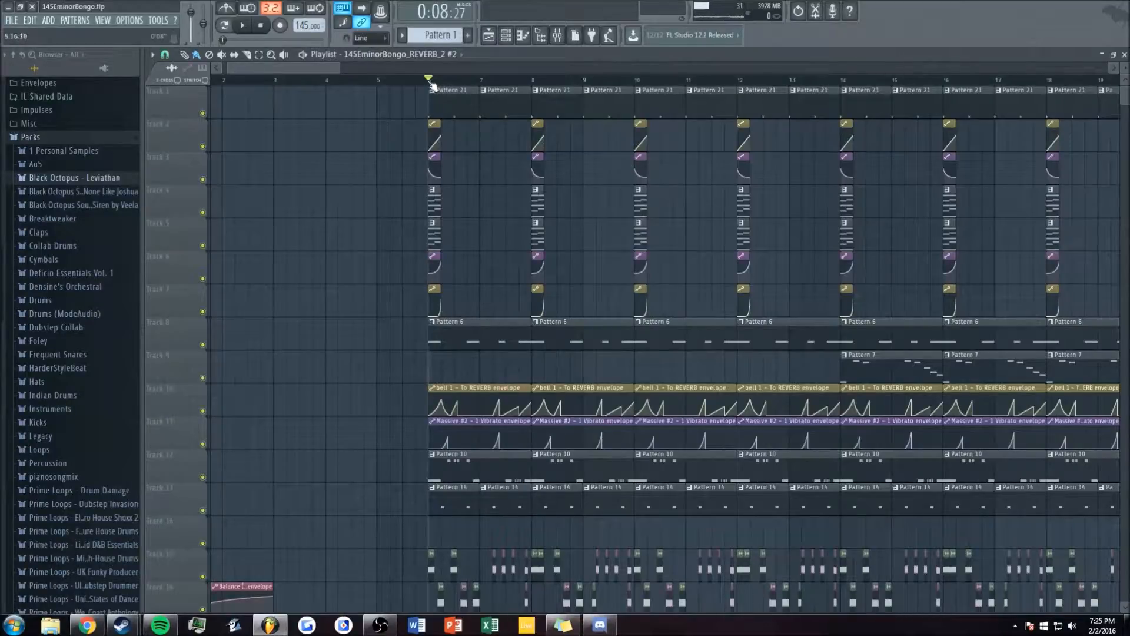
# - Open the chord layer Massive instrument from the channel rack and move its window clear for viewing
pyautogui.scroll(3, 406, 81)
pyautogui.click(505, 35)
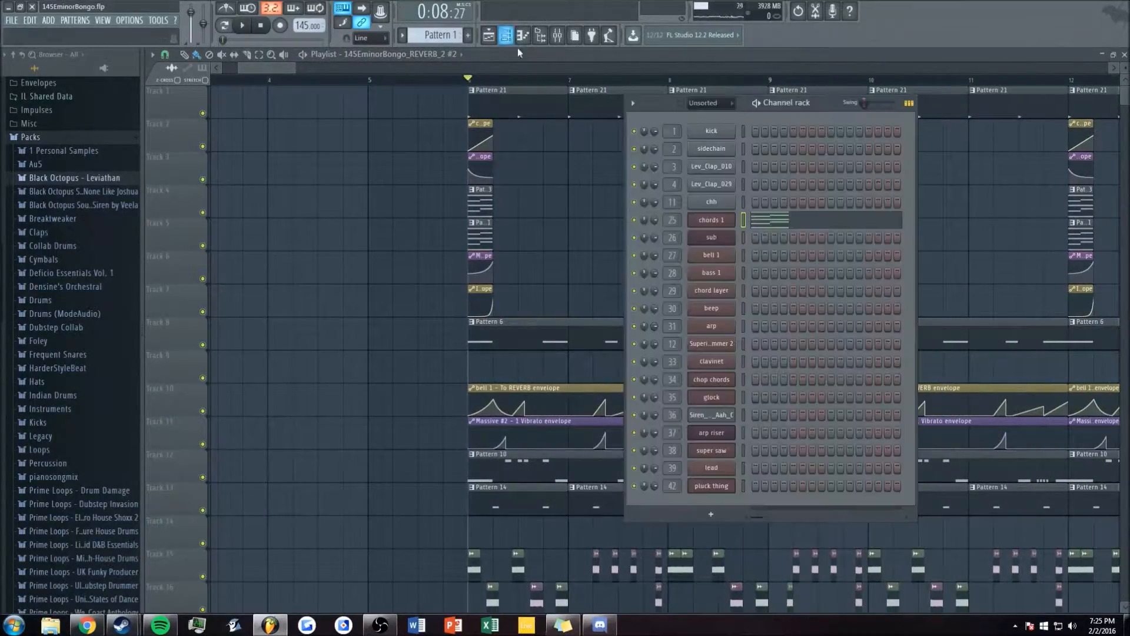
pyautogui.click(719, 290)
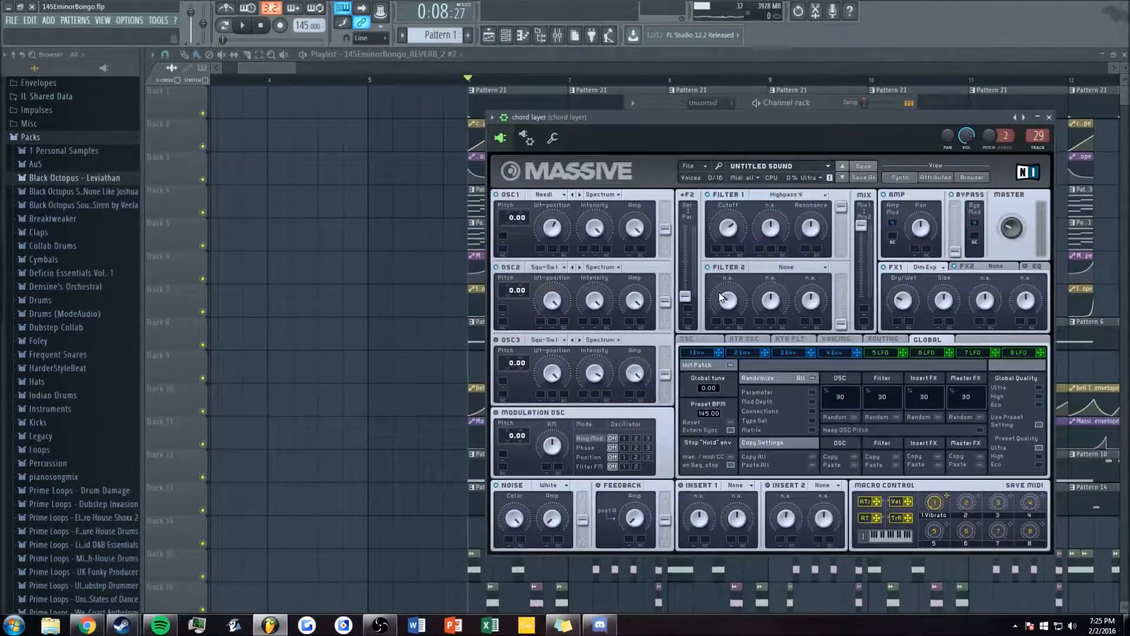
pyautogui.moveTo(641, 114); pyautogui.dragTo(563, 105)
# - Inspect the wavetable choices of OSC1, OSC2 and OSC3 in the chord layer Massive patch without changing them
pyautogui.click(456, 183)
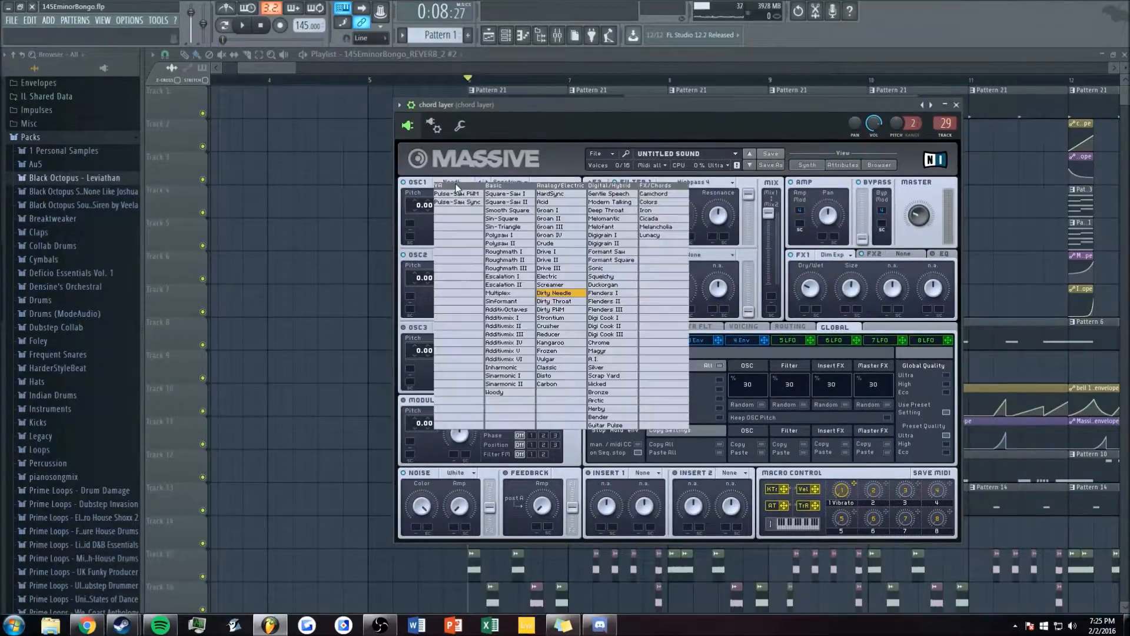
pyautogui.click(536, 152)
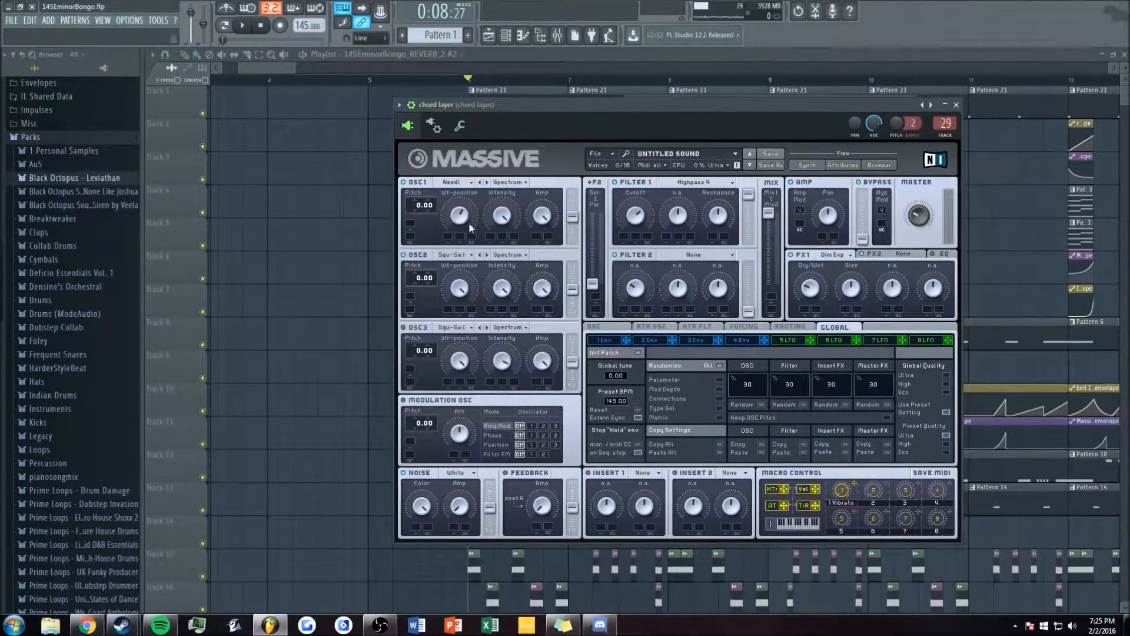
pyautogui.click(460, 256)
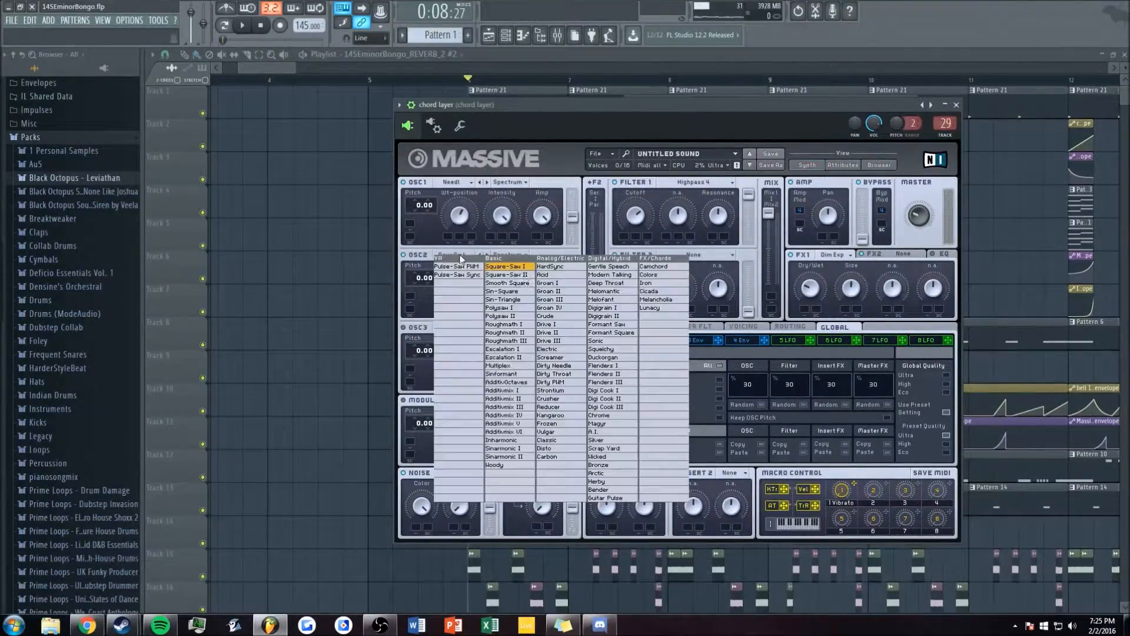
pyautogui.click(505, 162)
pyautogui.click(463, 327)
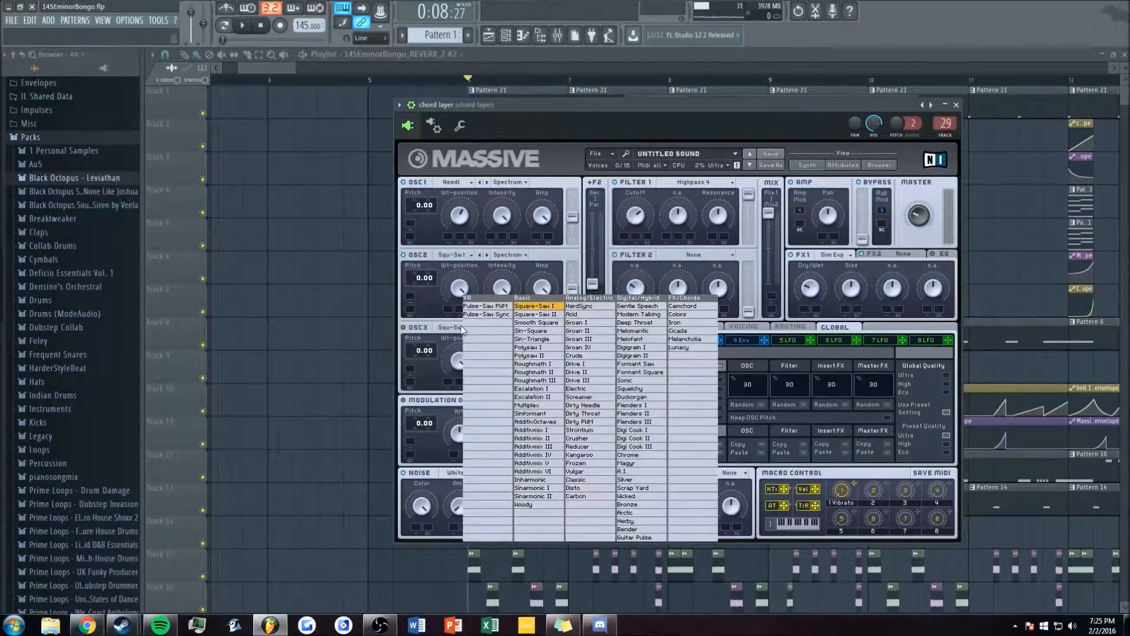
pyautogui.click(528, 161)
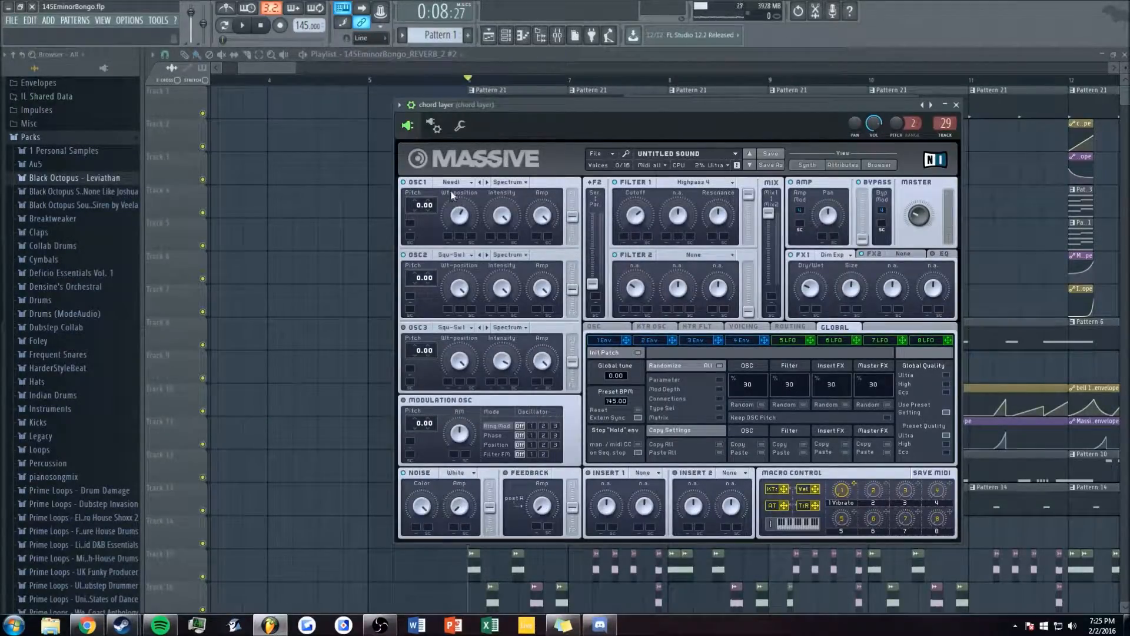
# - Inspect the chord layer patch's Filter 1 cutoff, voicing settings and global settings
pyautogui.doubleClick(641, 220)
pyautogui.click(744, 326)
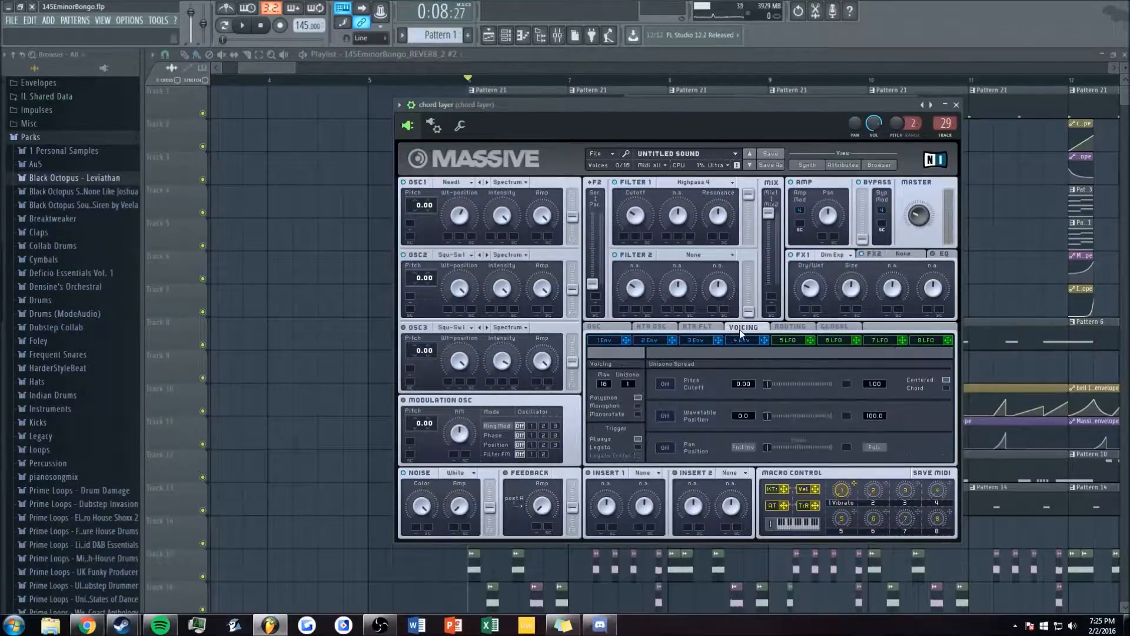
pyautogui.click(830, 327)
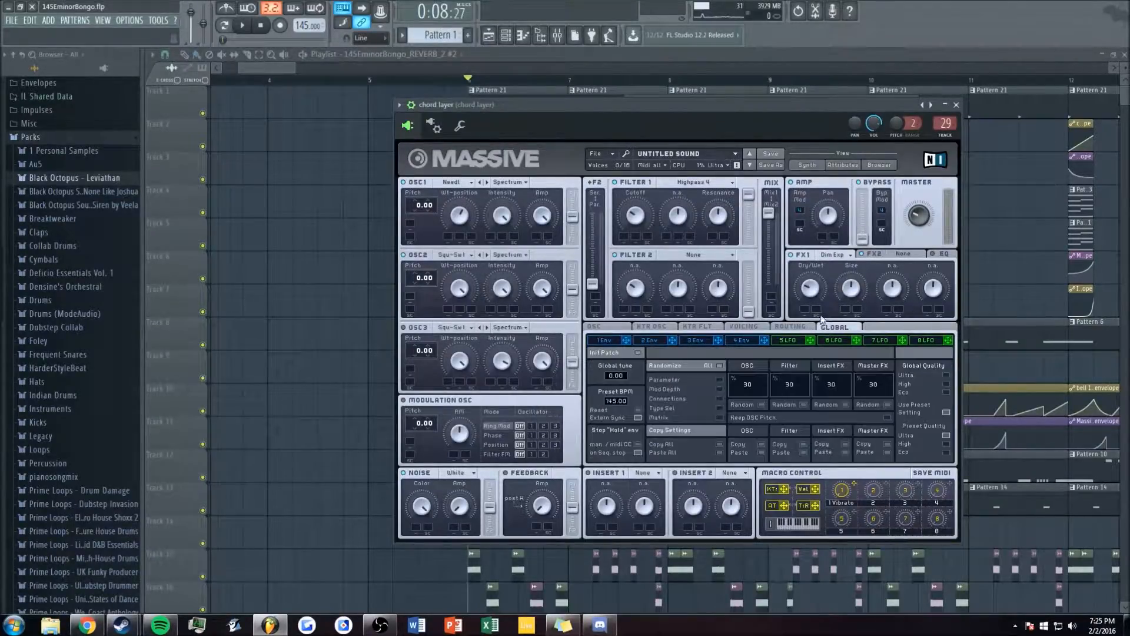
# - Compare the chords 1 and chord layer Massive patches and close both instrument windows
pyautogui.click(505, 36)
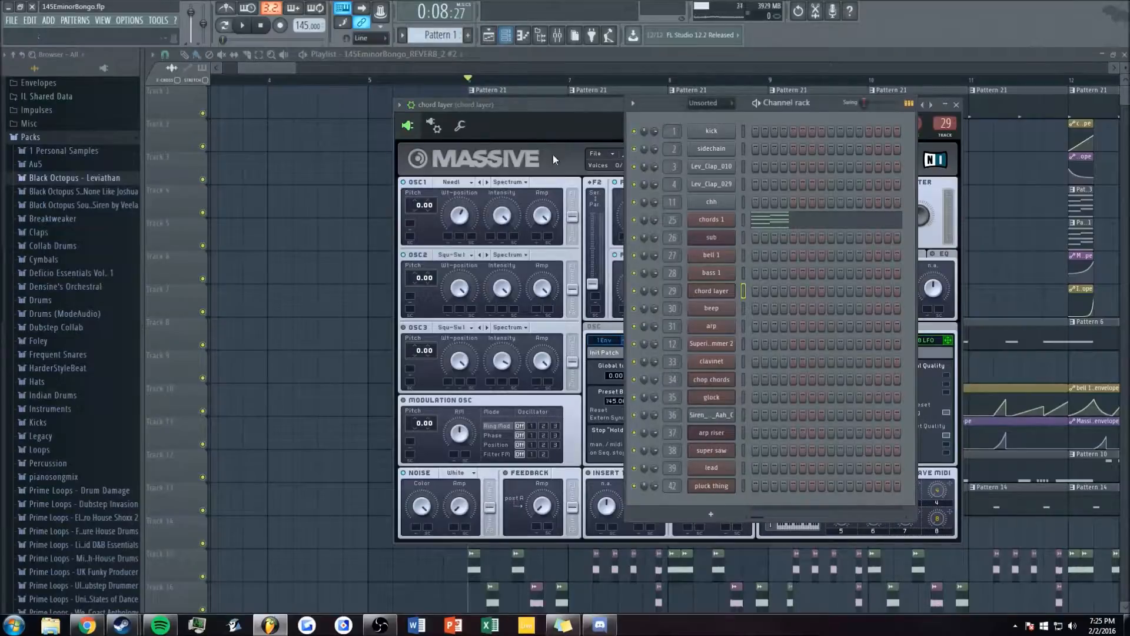
pyautogui.click(717, 224)
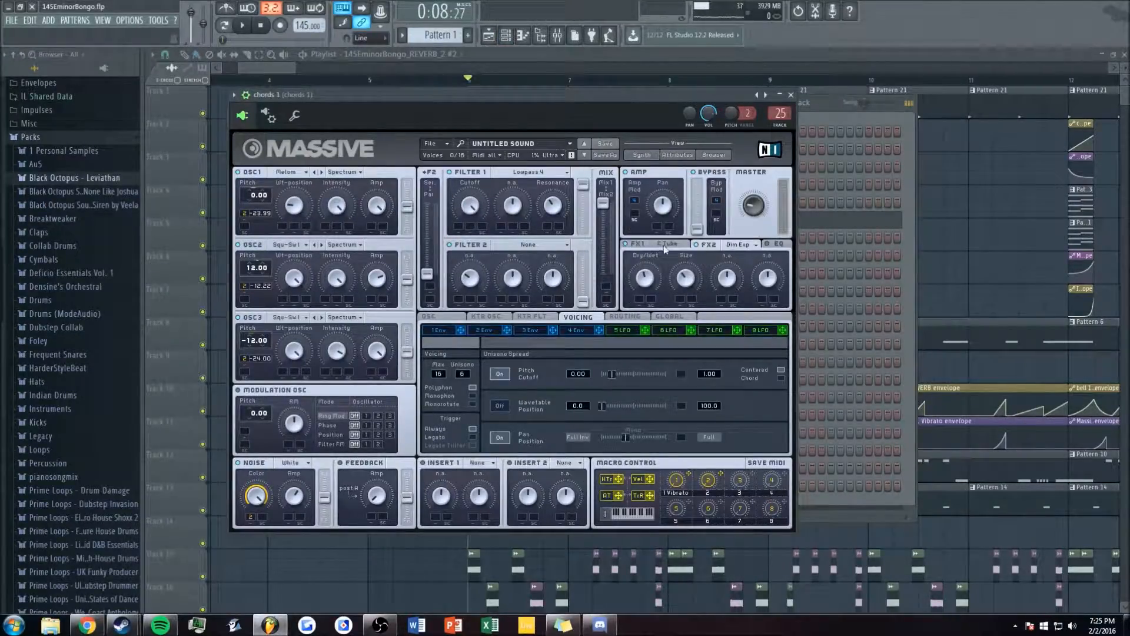
pyautogui.click(790, 94)
pyautogui.click(719, 290)
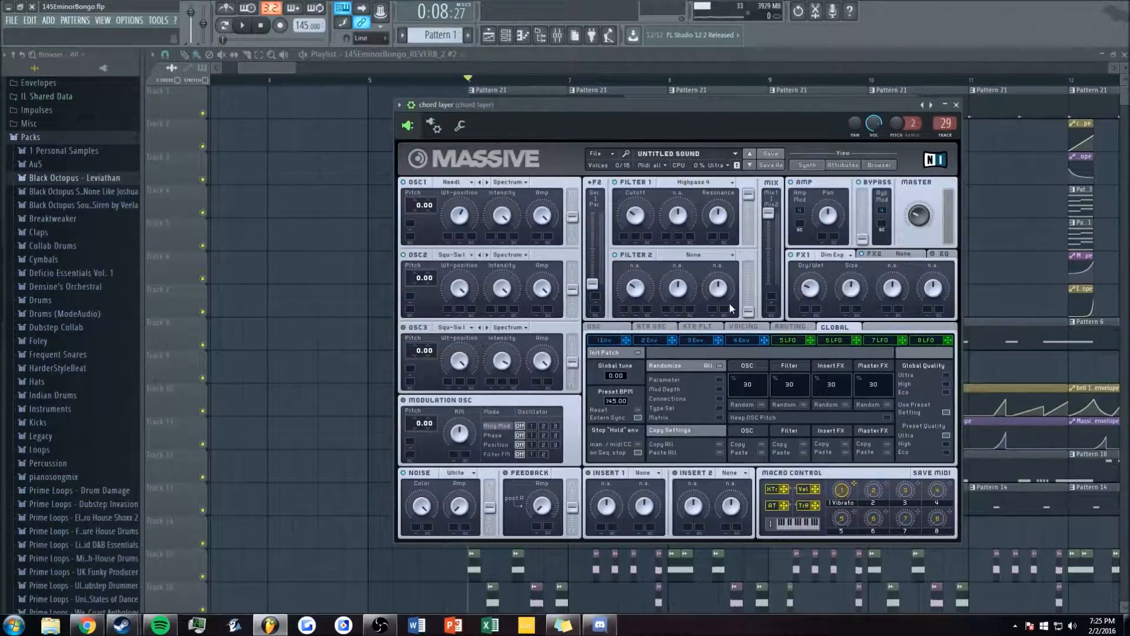
pyautogui.click(956, 105)
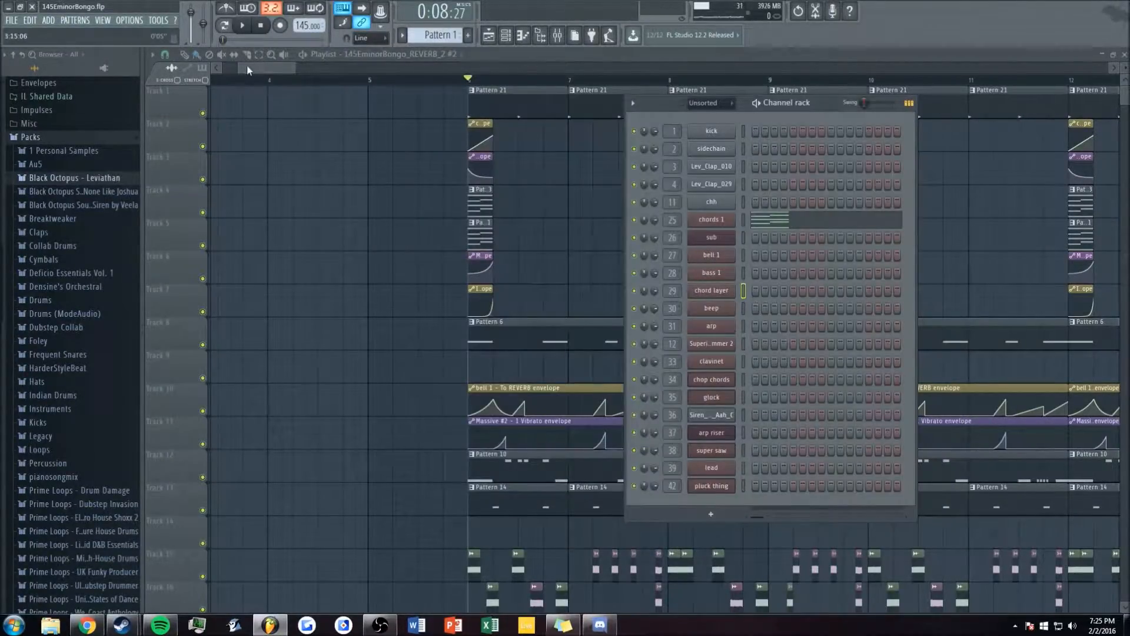
# - Play the chord layer mixer track alone and with chords 1 from bar 6, and inspect the chord layer's Fruity parametric EQ 2
pyautogui.moveTo(246, 65); pyautogui.dragTo(271, 66)
pyautogui.press('F9')
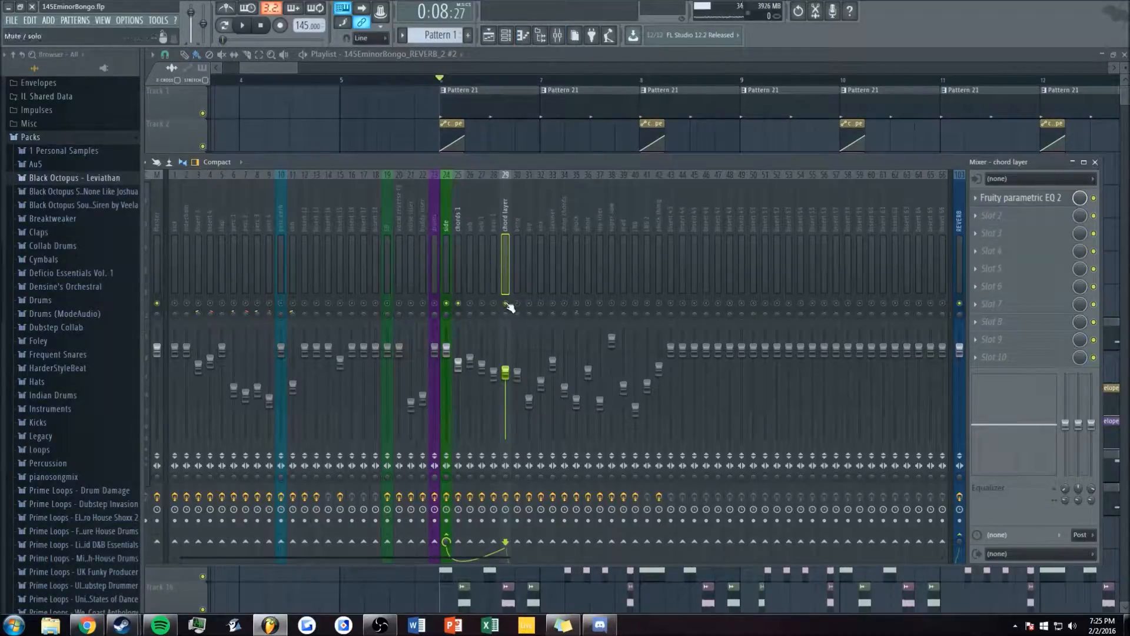
pyautogui.press('space')
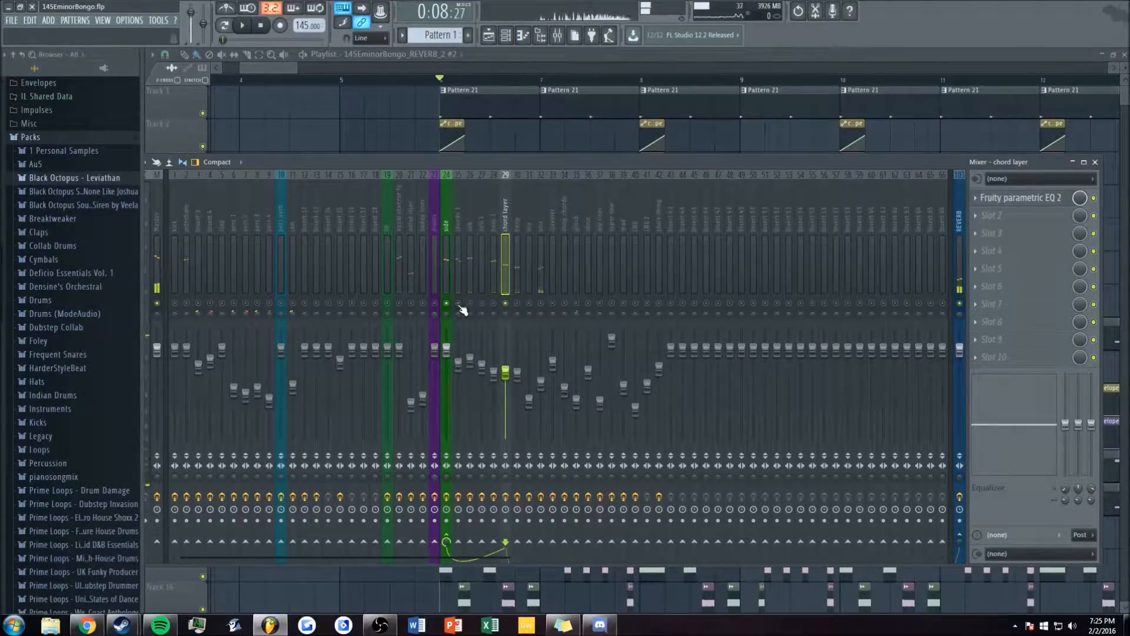
pyautogui.press('space')
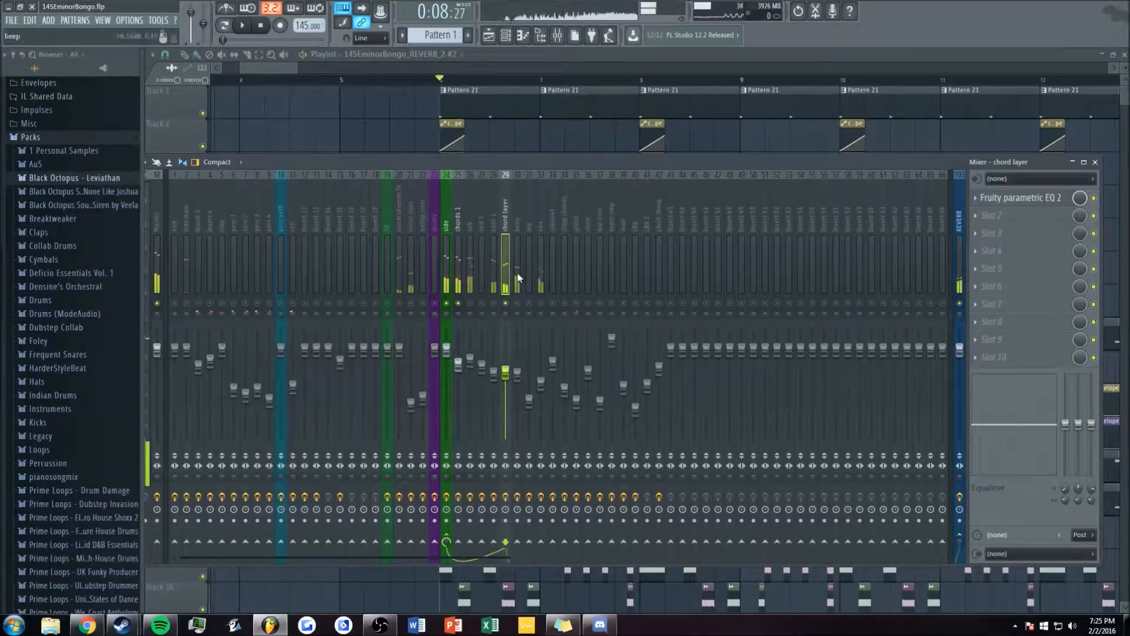
pyautogui.click(1020, 197)
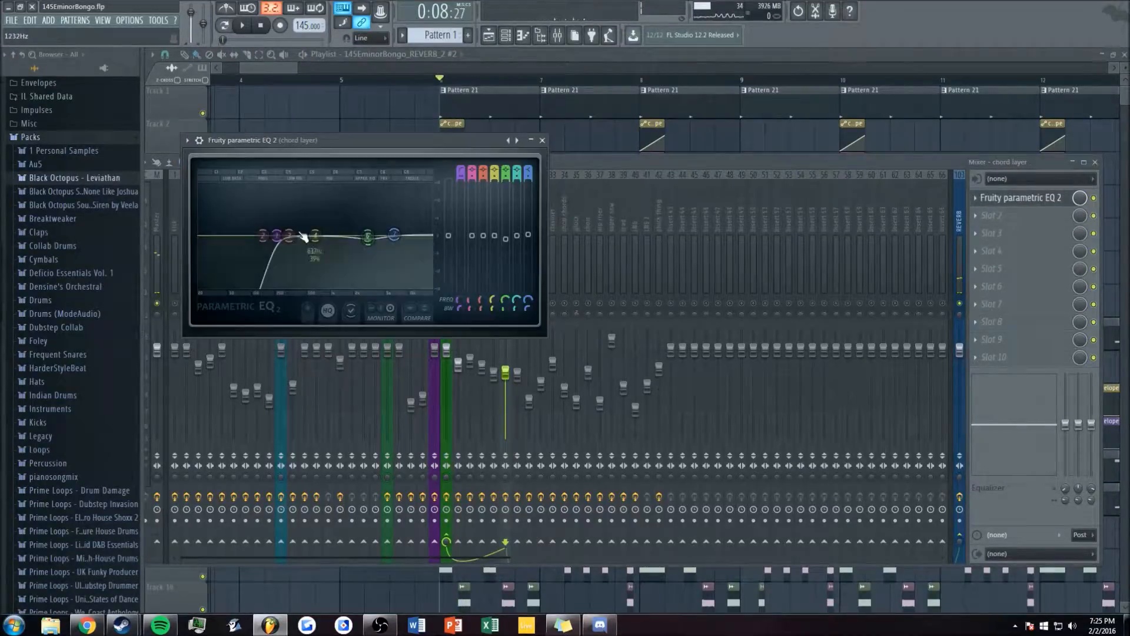
pyautogui.click(542, 140)
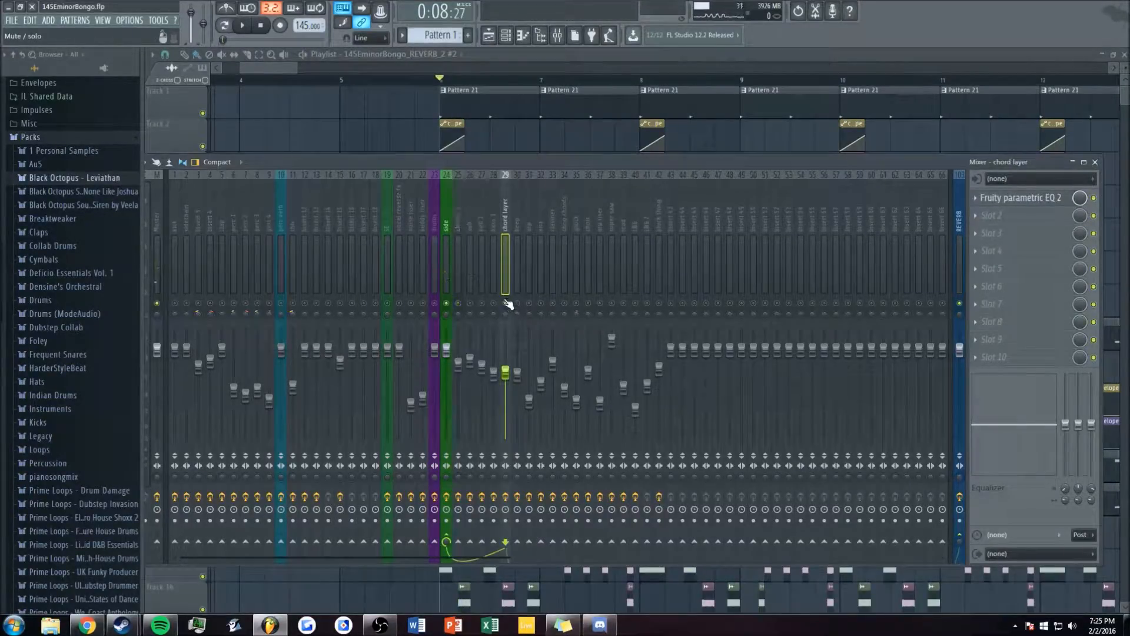
# - Open the sub notes of Pattern 6 from the playlist in the piano roll and look them over
pyautogui.press('F9')
pyautogui.moveTo(297, 67)
pyautogui.mouseDown()
pyautogui.moveTo(282, 68)
pyautogui.moveTo(356, 68)
pyautogui.moveTo(286, 68)
pyautogui.mouseUp()
pyautogui.doubleClick(423, 340)
pyautogui.moveTo(378, 68); pyautogui.dragTo(540, 68)
# - Bring up the mixer and channel rack and open the sub channel's instrument
pyautogui.click(510, 37)
pyautogui.click(557, 37)
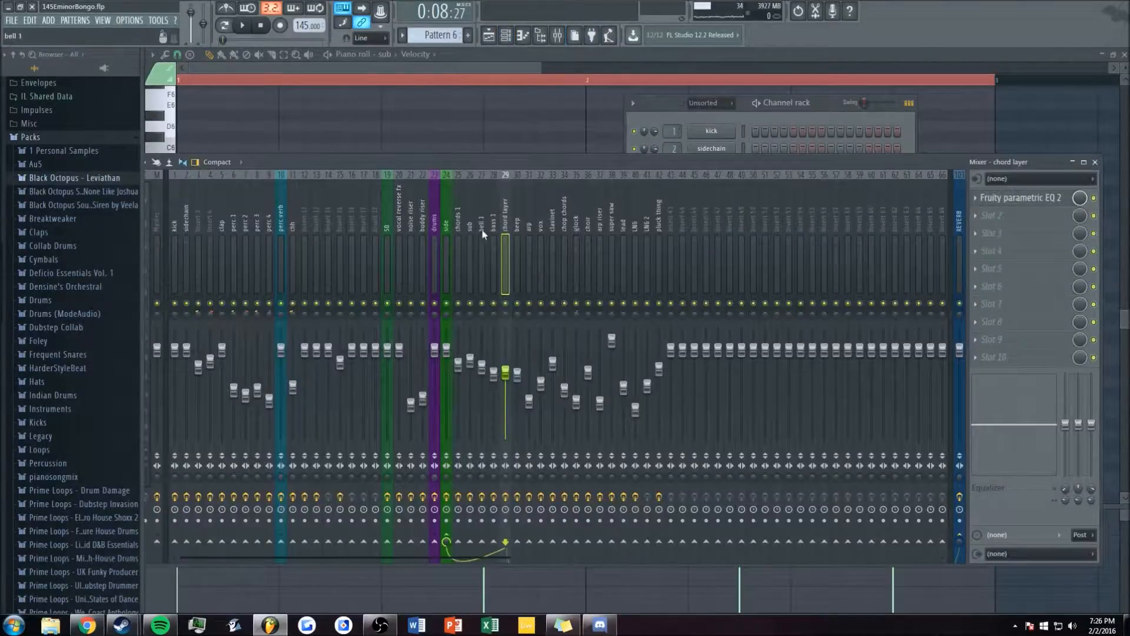
pyautogui.click(830, 107)
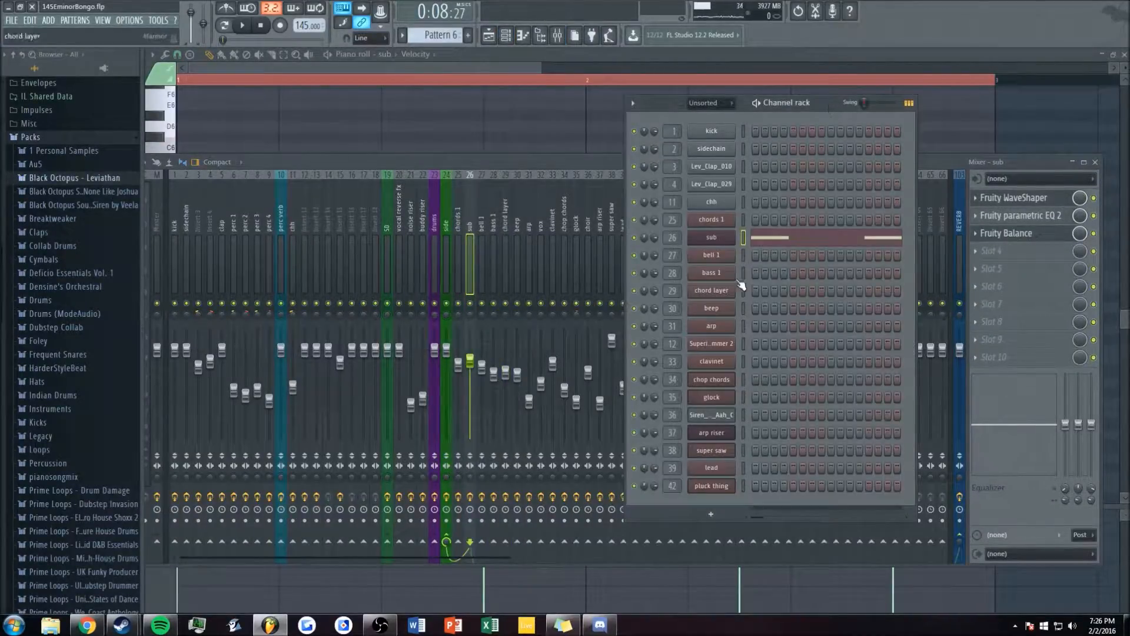
pyautogui.click(724, 239)
# - Play test notes on the sub instrument while examining its pitch envelope, and check its effects page
pyautogui.moveTo(463, 195); pyautogui.dragTo(480, 152)
pyautogui.moveTo(763, 437); pyautogui.dragTo(763, 396)
pyautogui.press('z')
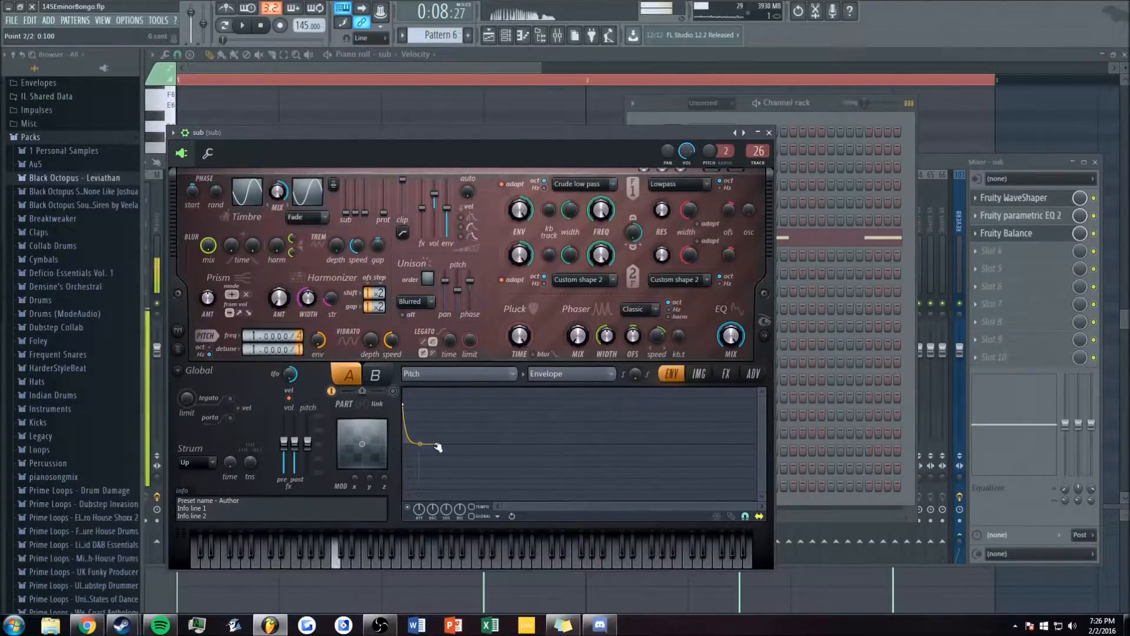
pyautogui.press('e')
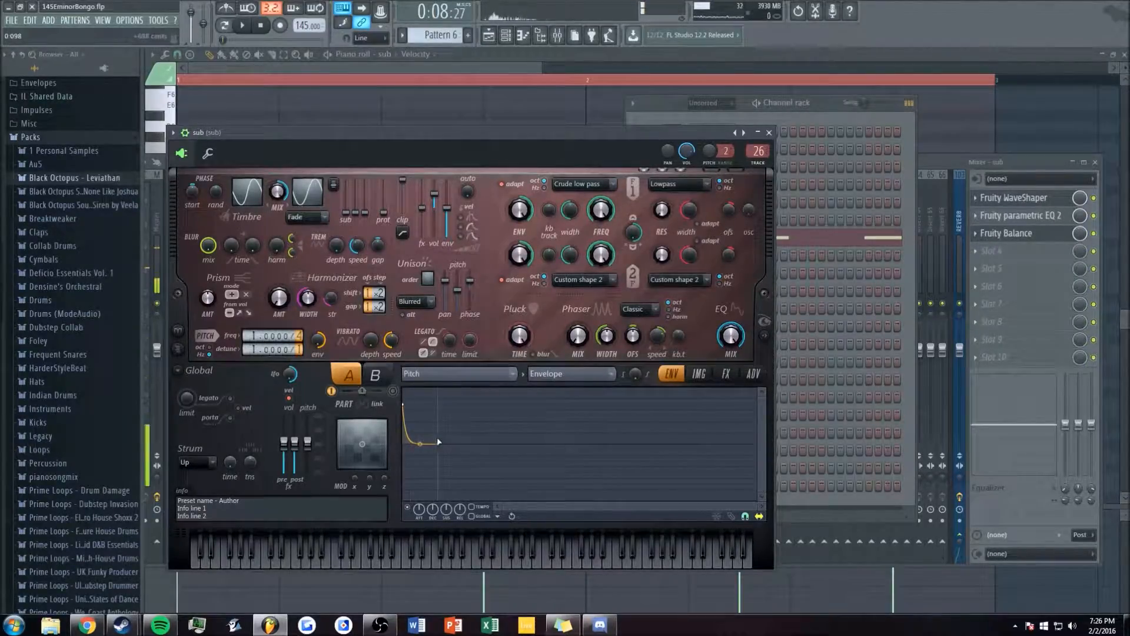
pyautogui.click(731, 373)
pyautogui.click(671, 373)
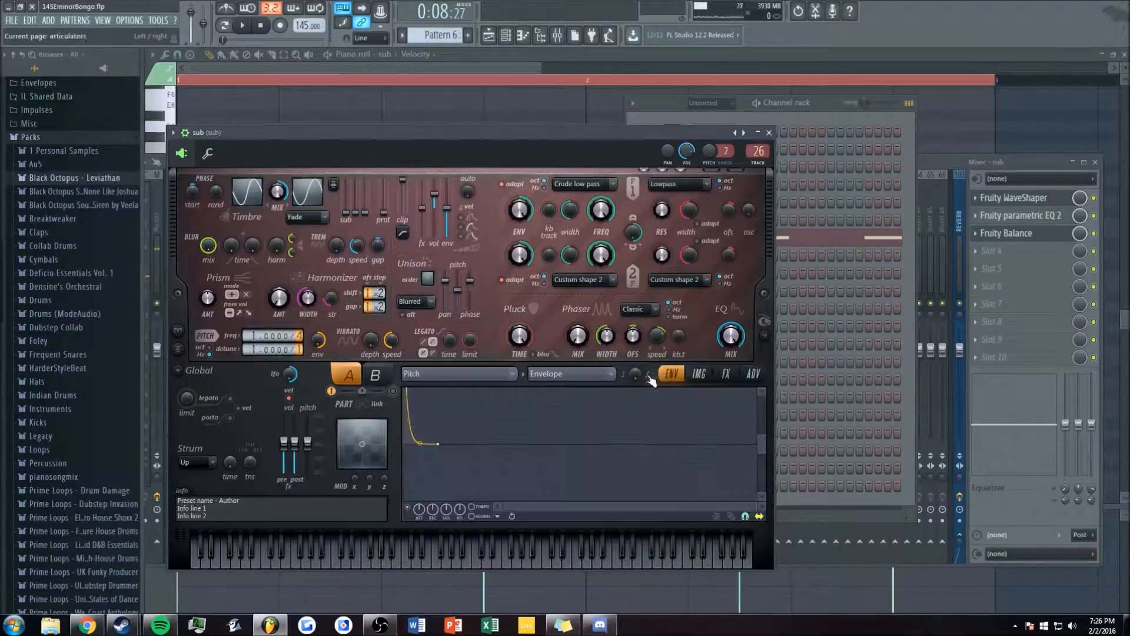
# - Inspect the Fruity WaveShaper, Fruity parametric EQ 2 and Fruity Balance on the sub mixer track
pyautogui.click(945, 161)
pyautogui.click(1012, 198)
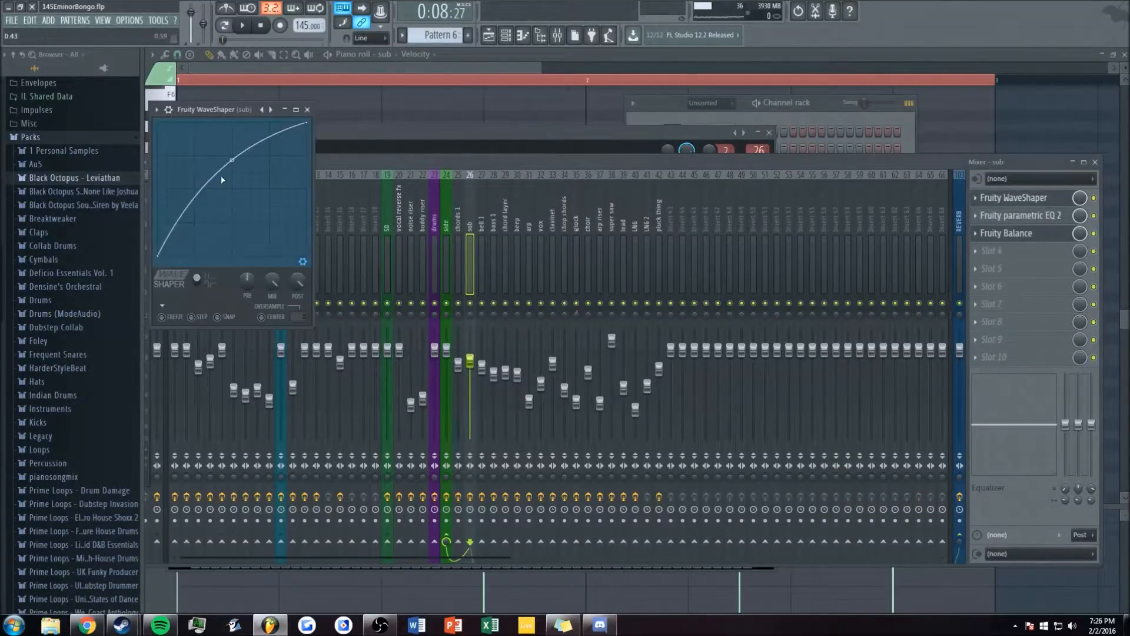
pyautogui.click(1013, 216)
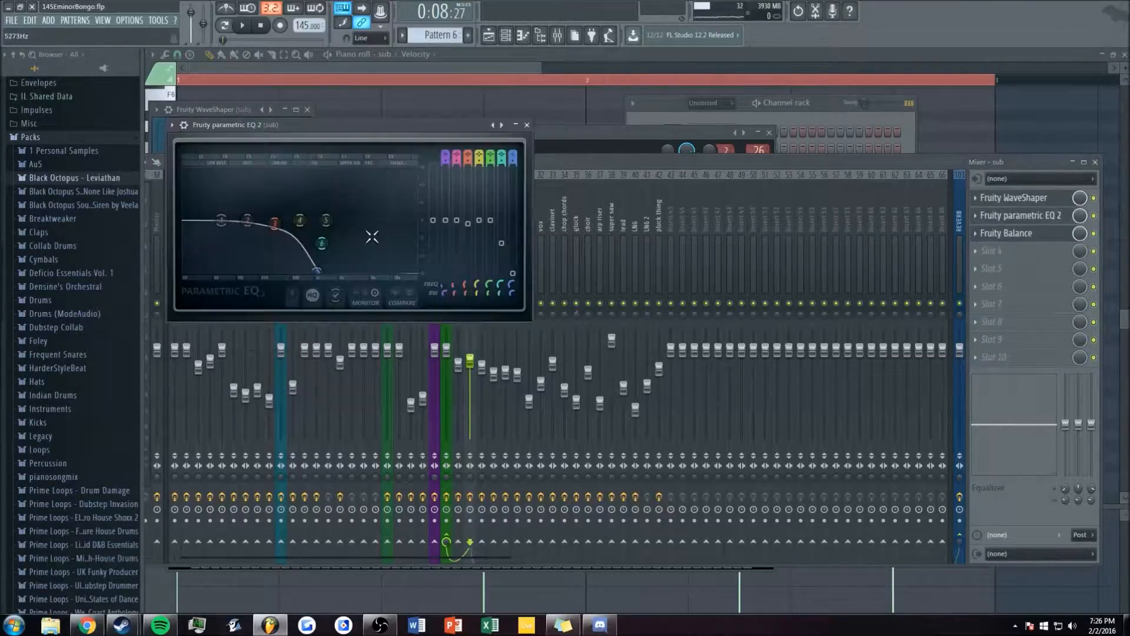
pyautogui.click(1027, 234)
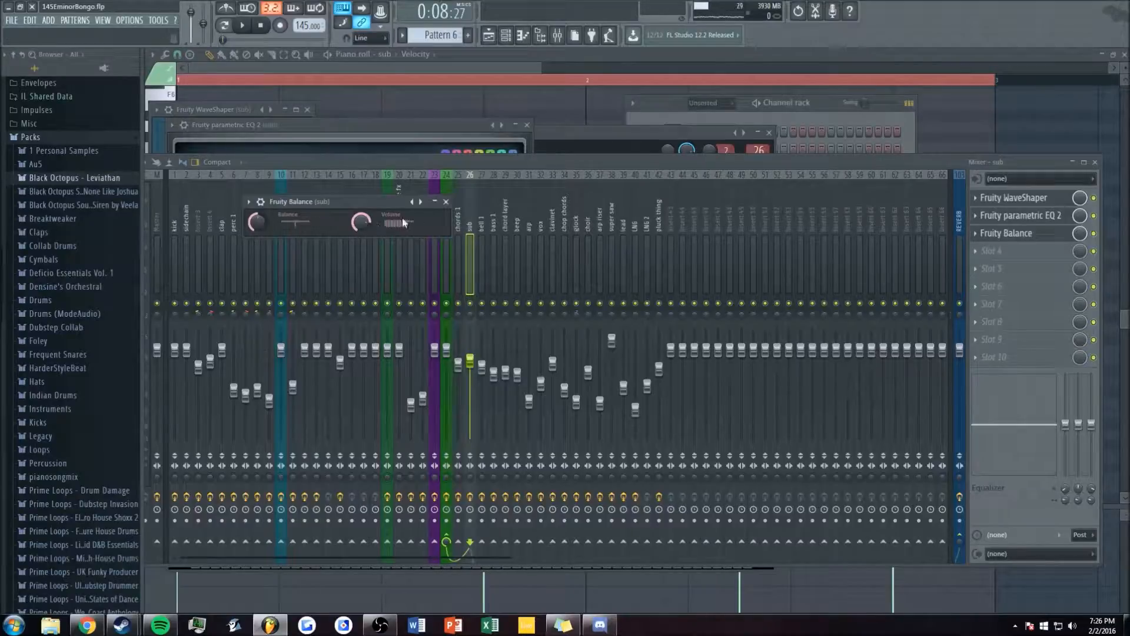
# - Close the Fruity Balance window and leave the piano roll, and look over the intro tracks in the playlist
pyautogui.click(445, 202)
pyautogui.click(424, 69)
pyautogui.press('Escape')
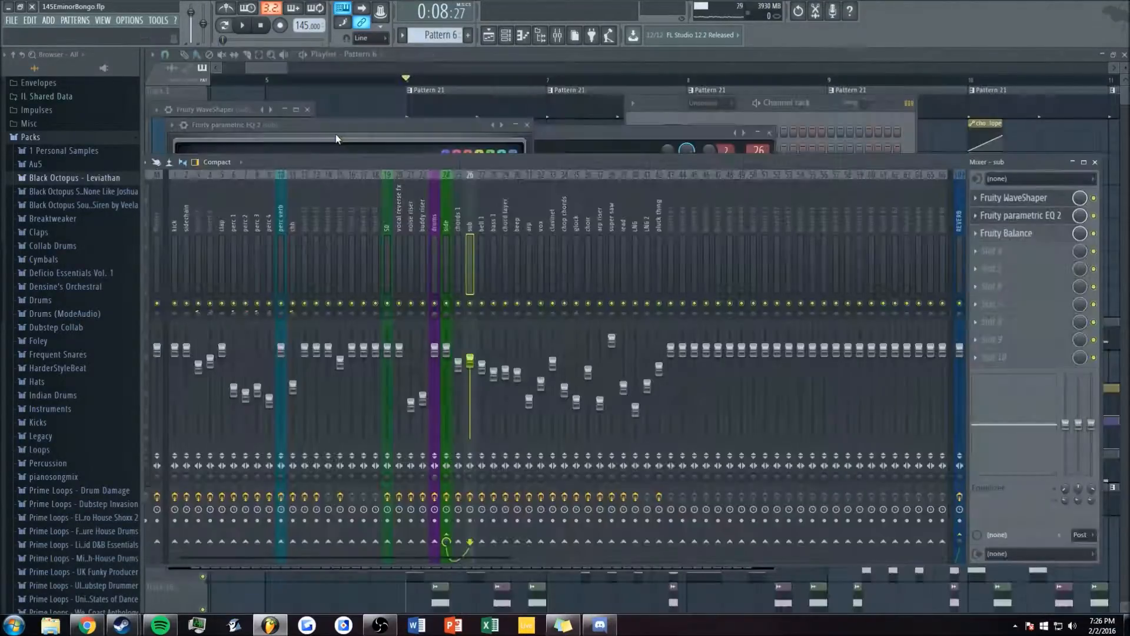
pyautogui.click(261, 72)
pyautogui.scroll(-3, 262, 72)
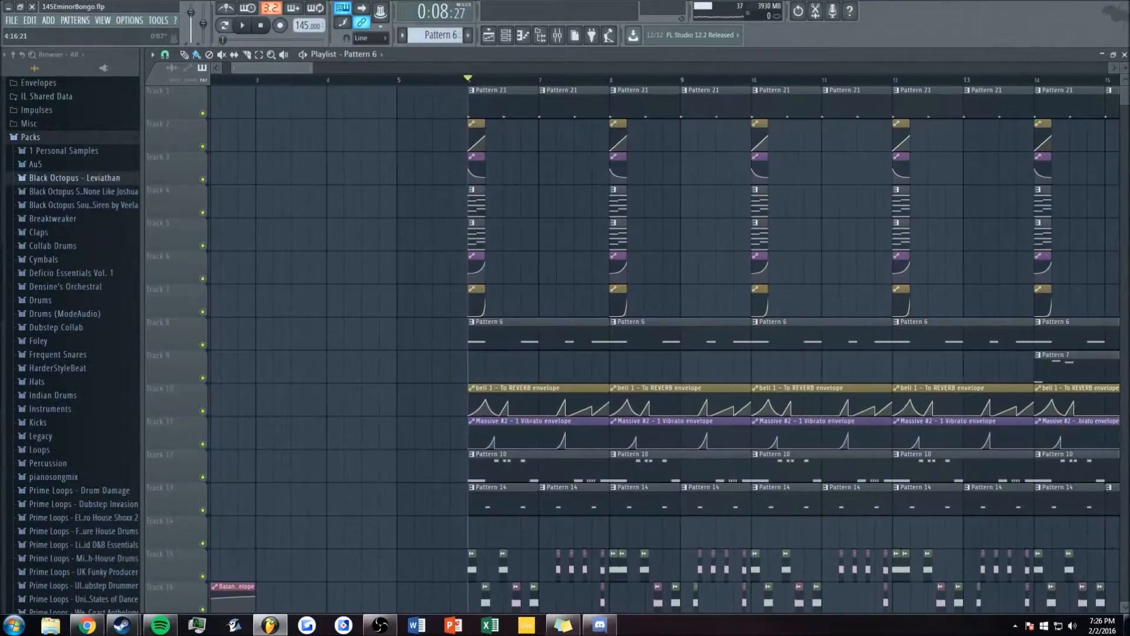
pyautogui.scroll(-3, 310, 228)
pyautogui.scroll(3, 315, 232)
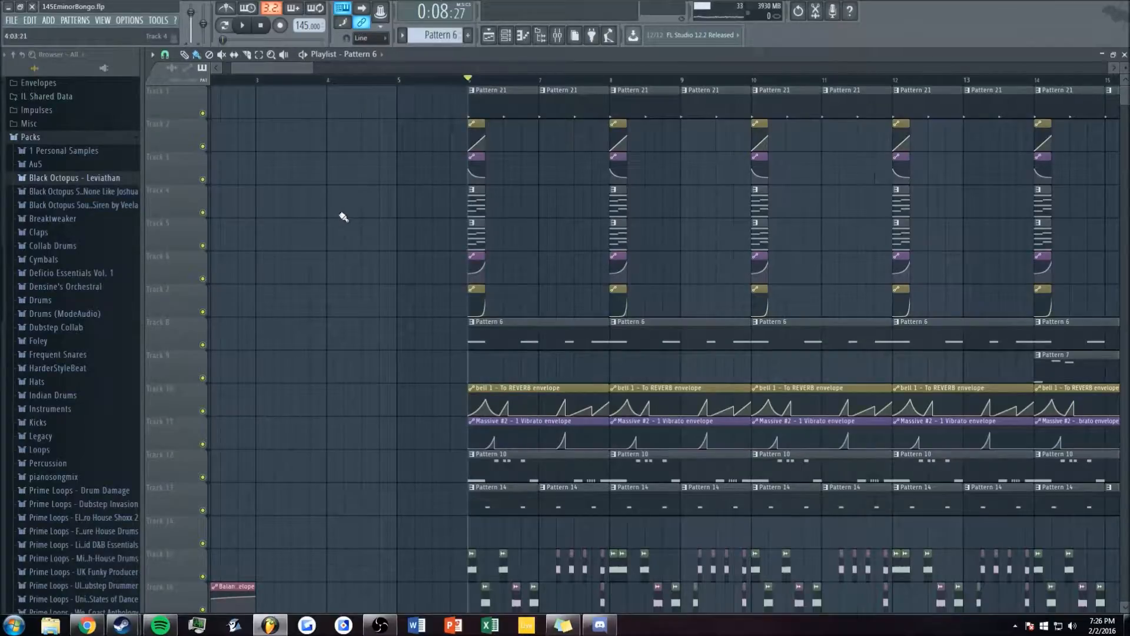
pyautogui.scroll(-5, 352, 215)
pyautogui.scroll(3, 380, 213)
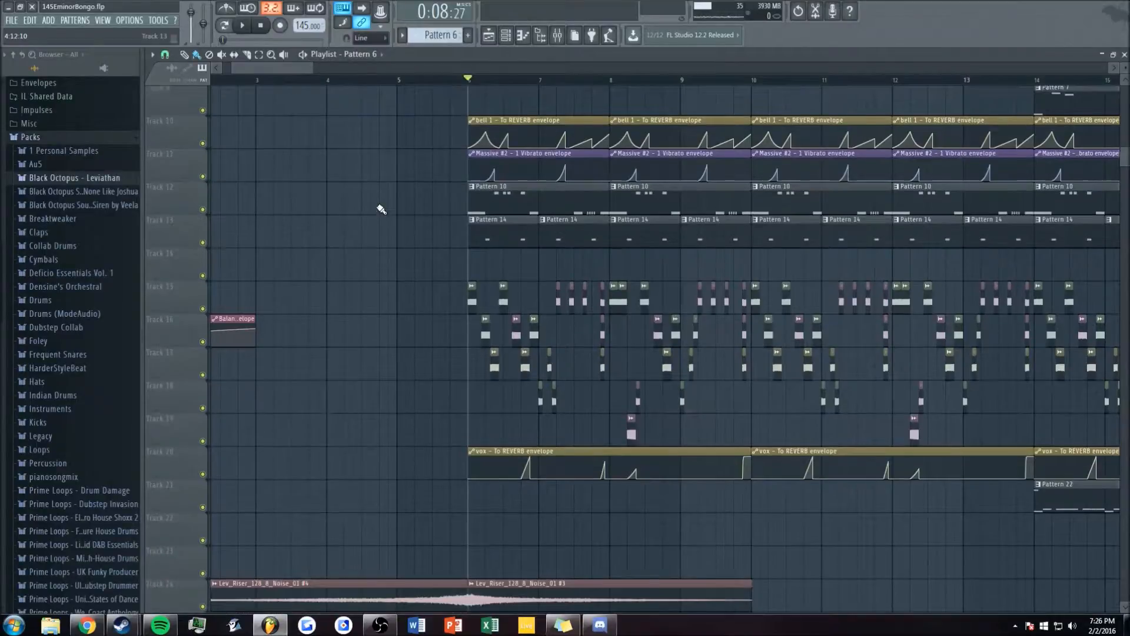
pyautogui.scroll(2, 380, 210)
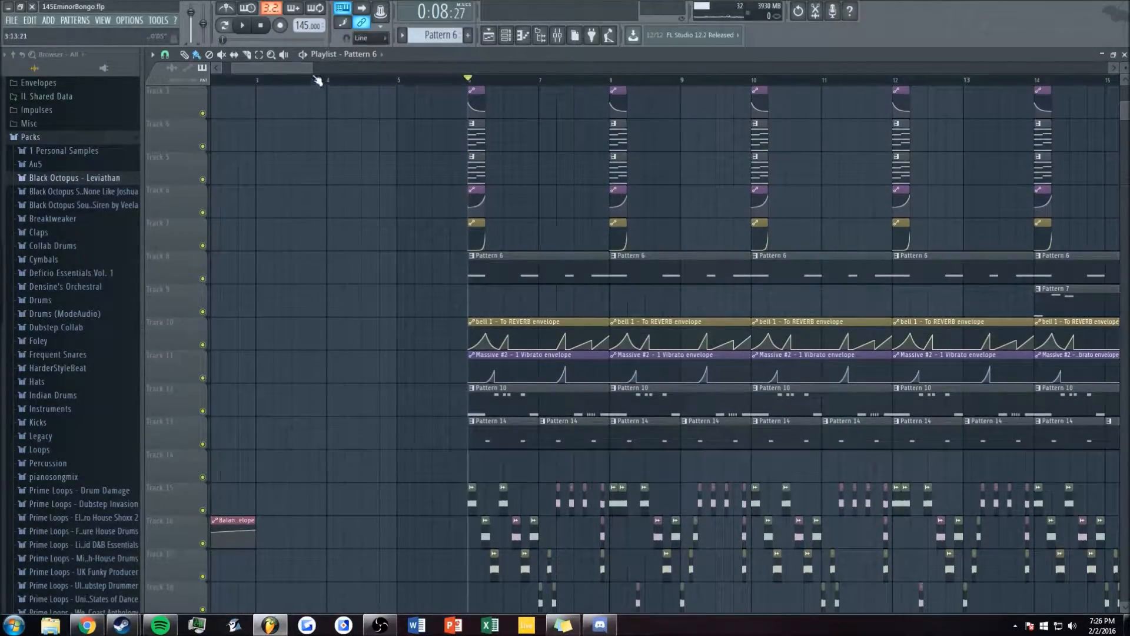
pyautogui.scroll(3, 317, 81)
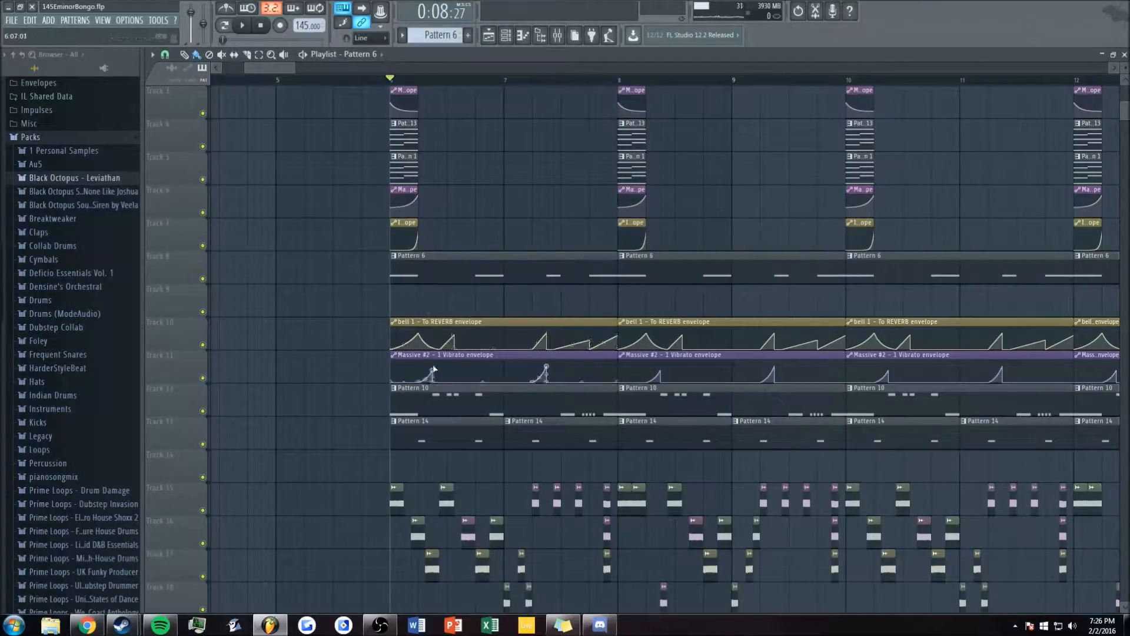
# - Solo the bell 1 mixer track and play the intro to hear it, stopping playback when done
pyautogui.click(557, 34)
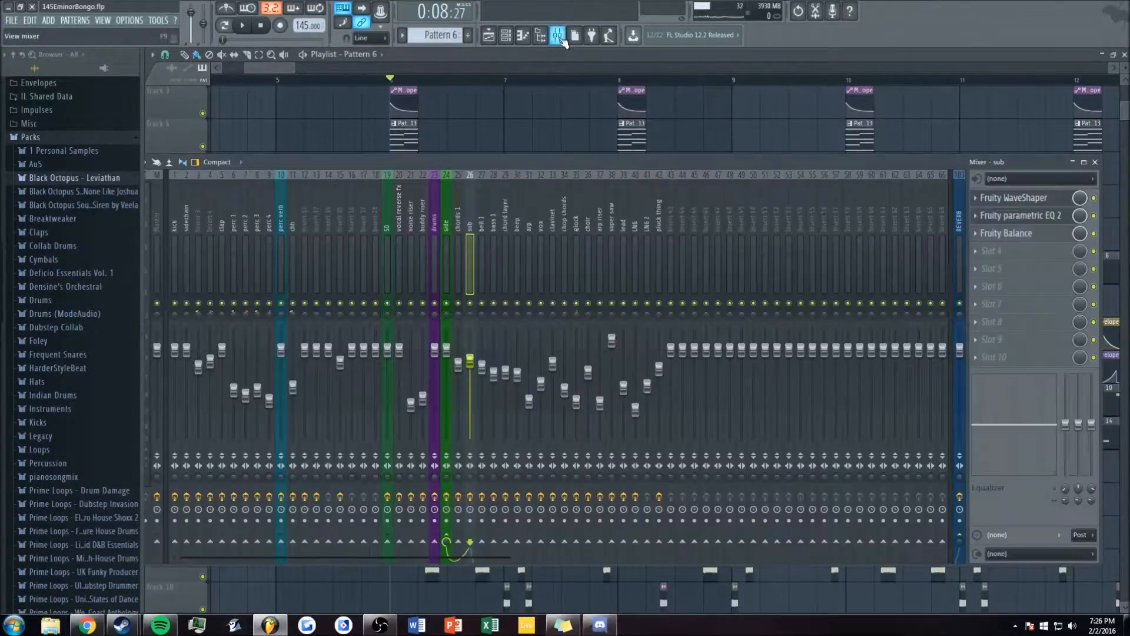
pyautogui.click(485, 223)
pyautogui.press('space')
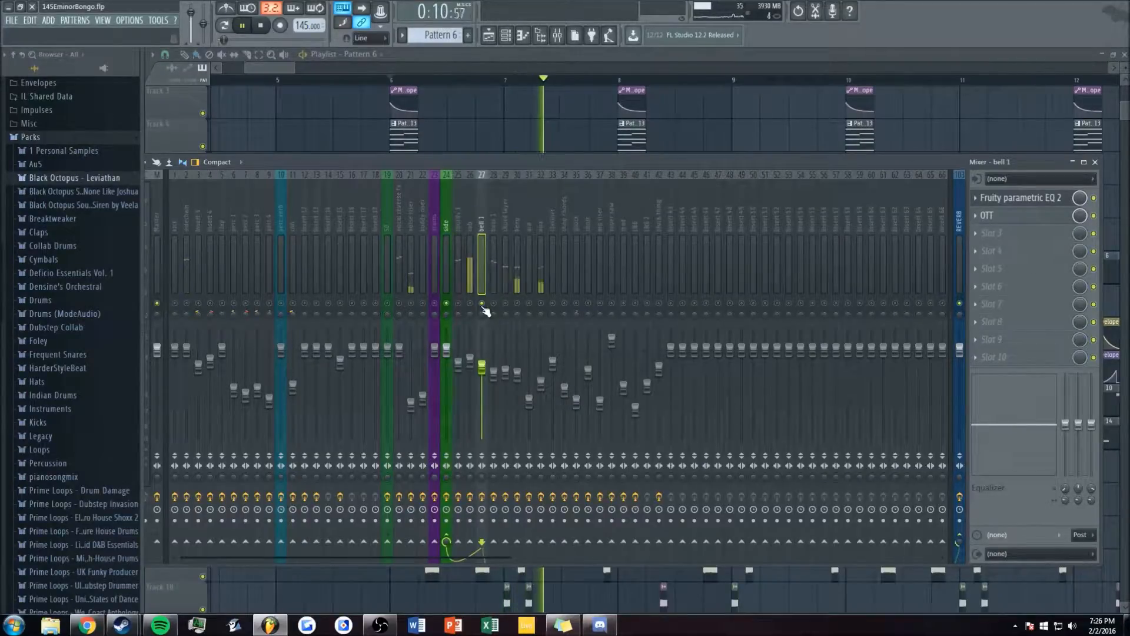
pyautogui.rightClick(475, 119)
pyautogui.moveTo(295, 68); pyautogui.dragTo(430, 68)
pyautogui.press('space')
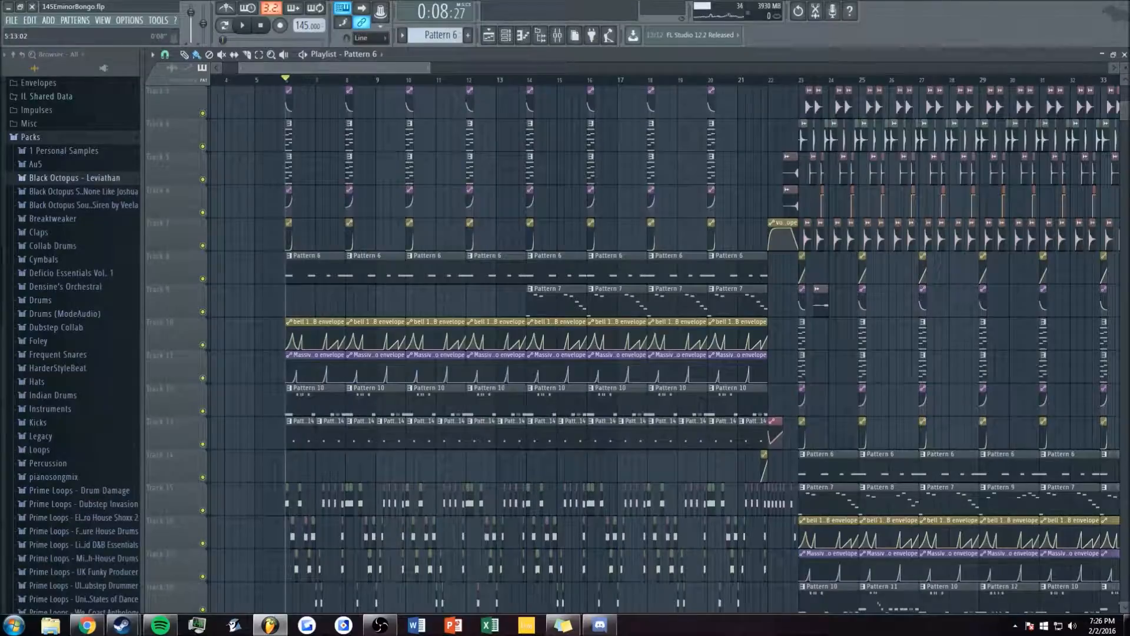
# - Open Pattern 10 from the playlist to examine the bass 1 notes in the piano roll, and close it
pyautogui.scroll(-1, 401, 330)
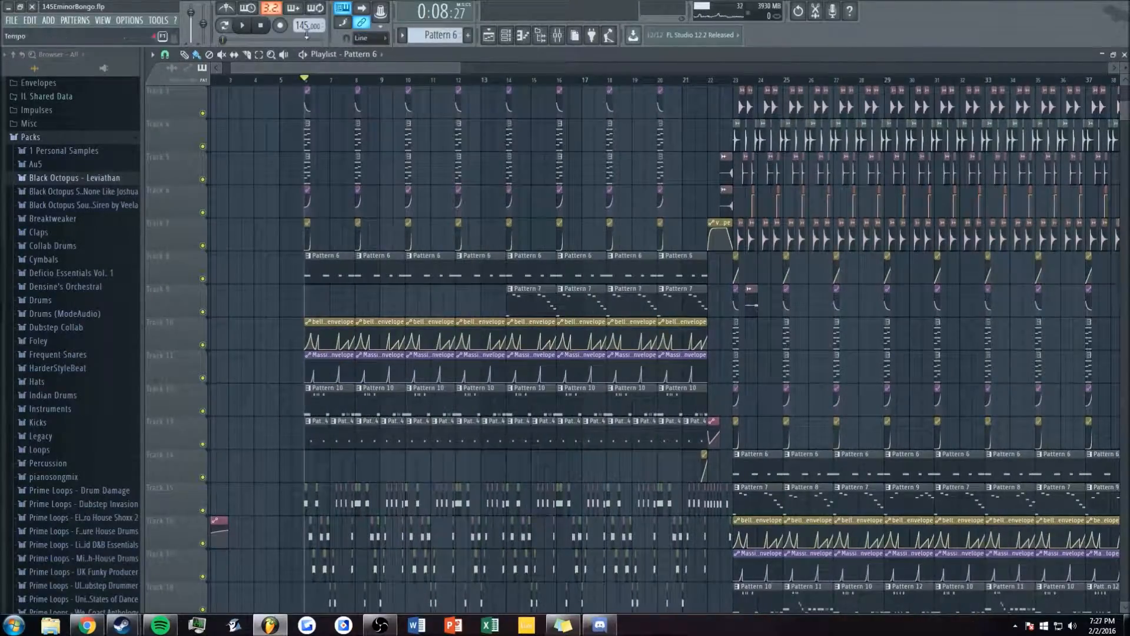
pyautogui.scroll(2, 400, 235)
pyautogui.click(557, 35)
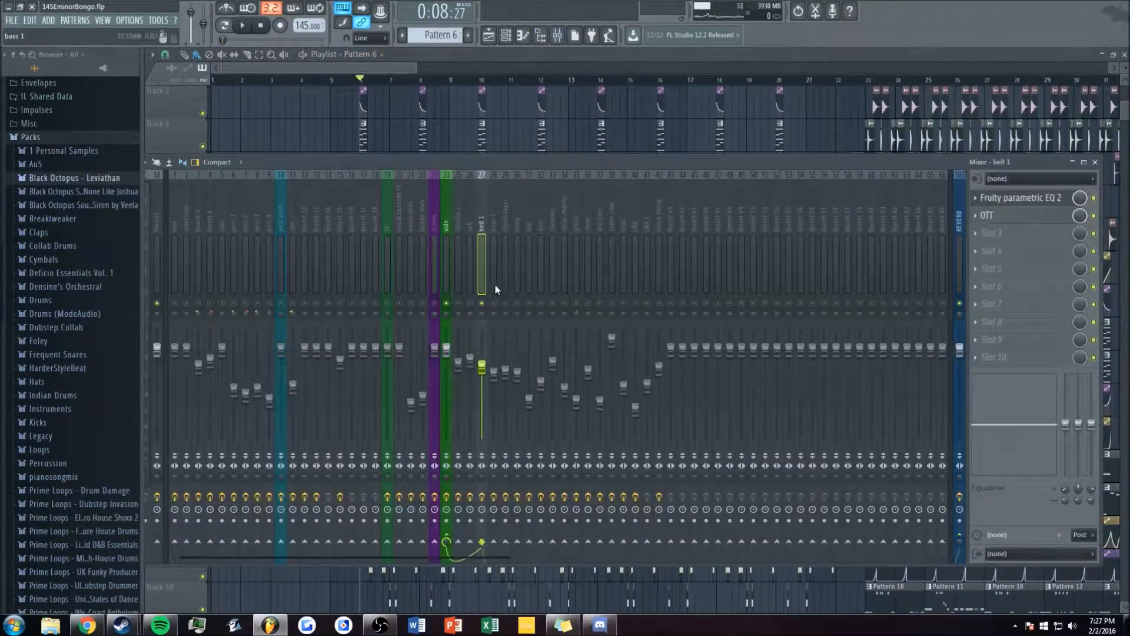
pyautogui.click(330, 63)
pyautogui.scroll(4, 337, 289)
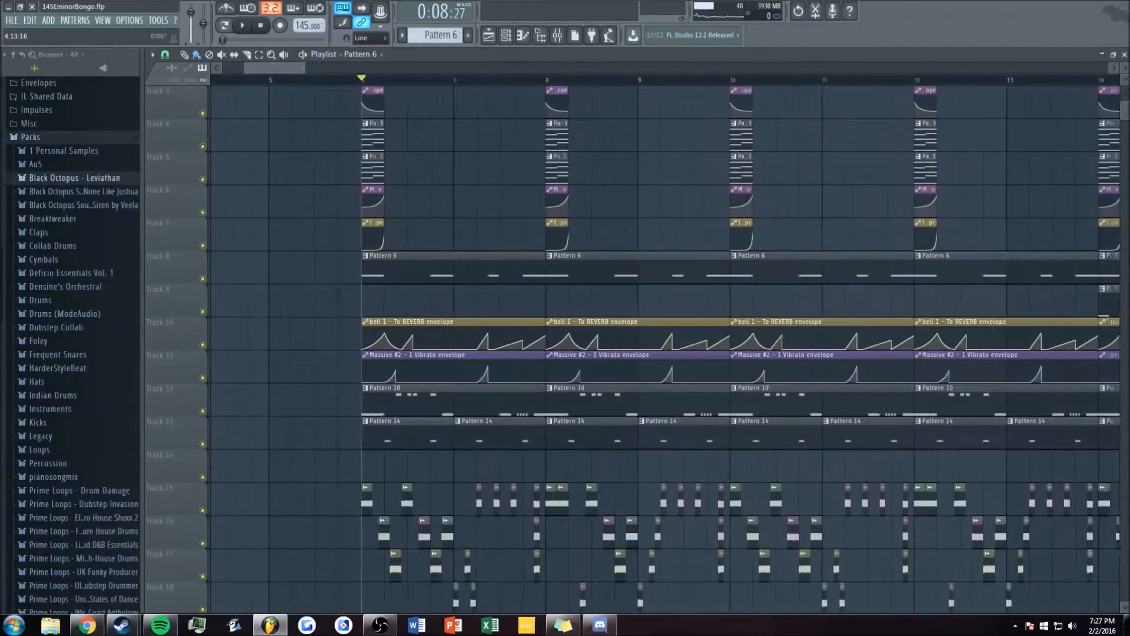
pyautogui.doubleClick(404, 411)
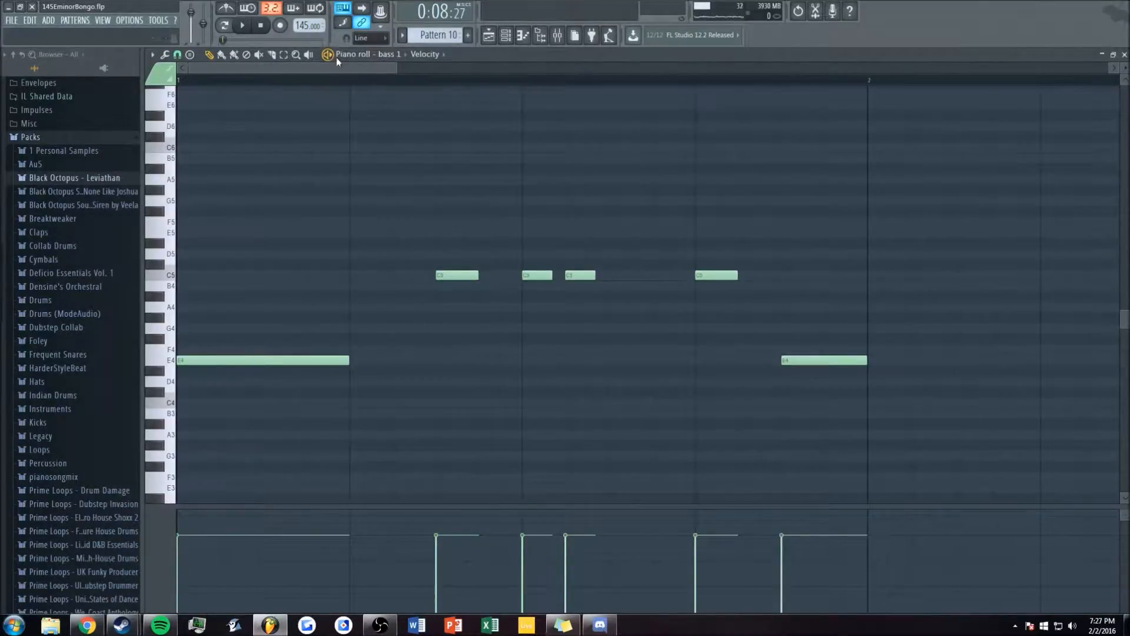
pyautogui.press('Escape')
# - Solo the bass 1 mixer track and play the intro with the playlist in view
pyautogui.click(557, 35)
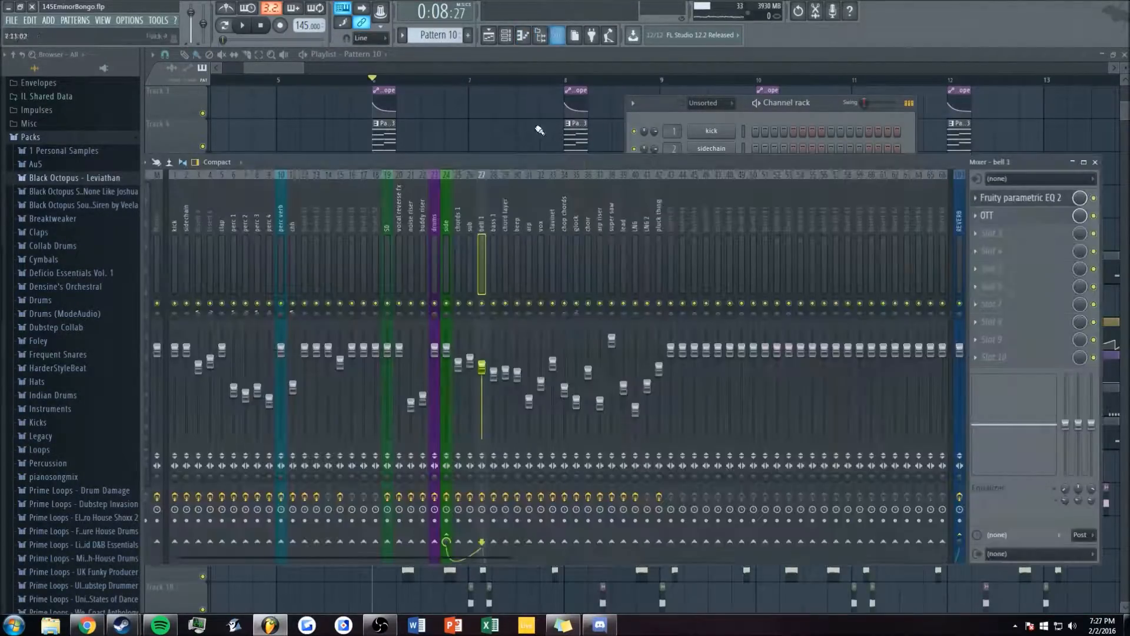
pyautogui.click(493, 226)
pyautogui.rightClick(494, 304)
pyautogui.press('space')
pyautogui.click(306, 66)
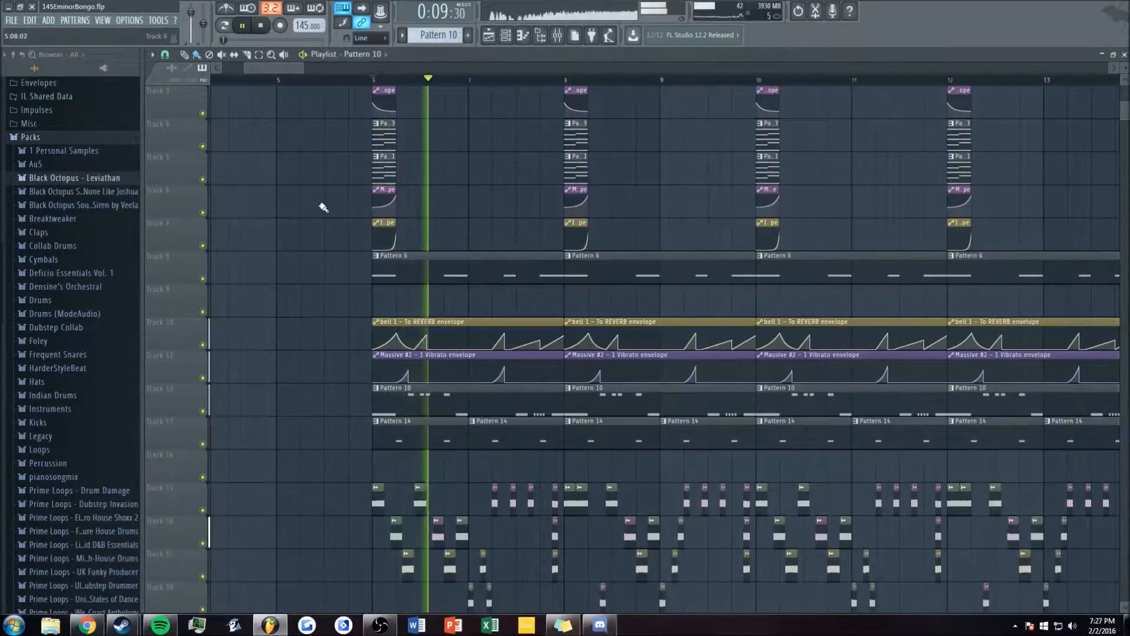
# - Stop playback, open the bass 1 Serum instrument and inspect its FX, Matrix, Global and OSC pages
pyautogui.click(505, 35)
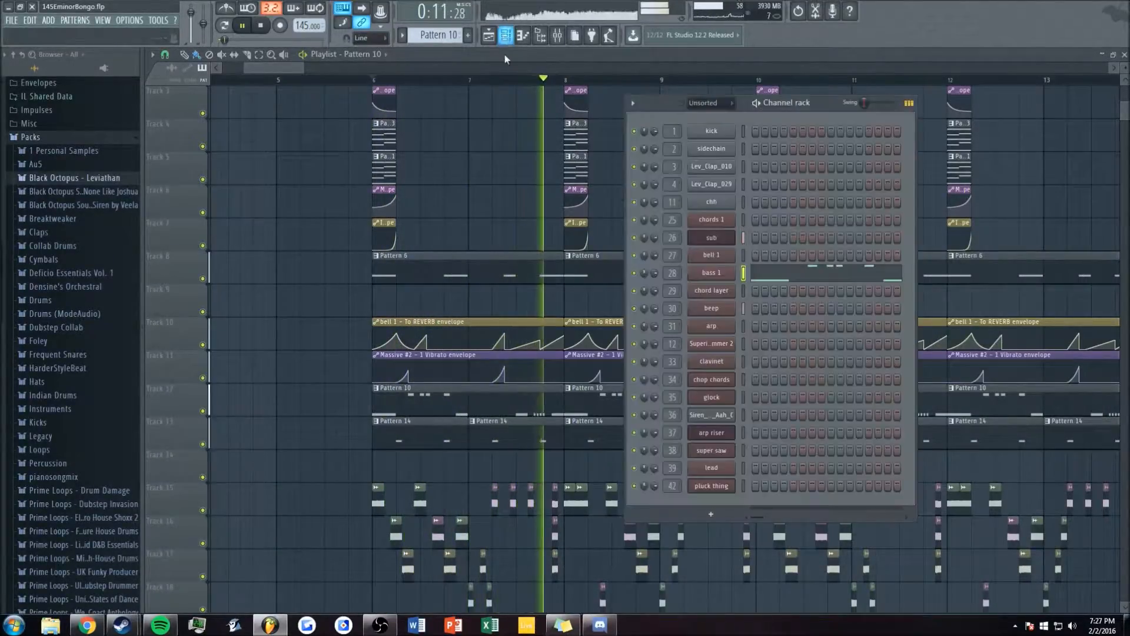
pyautogui.press('space')
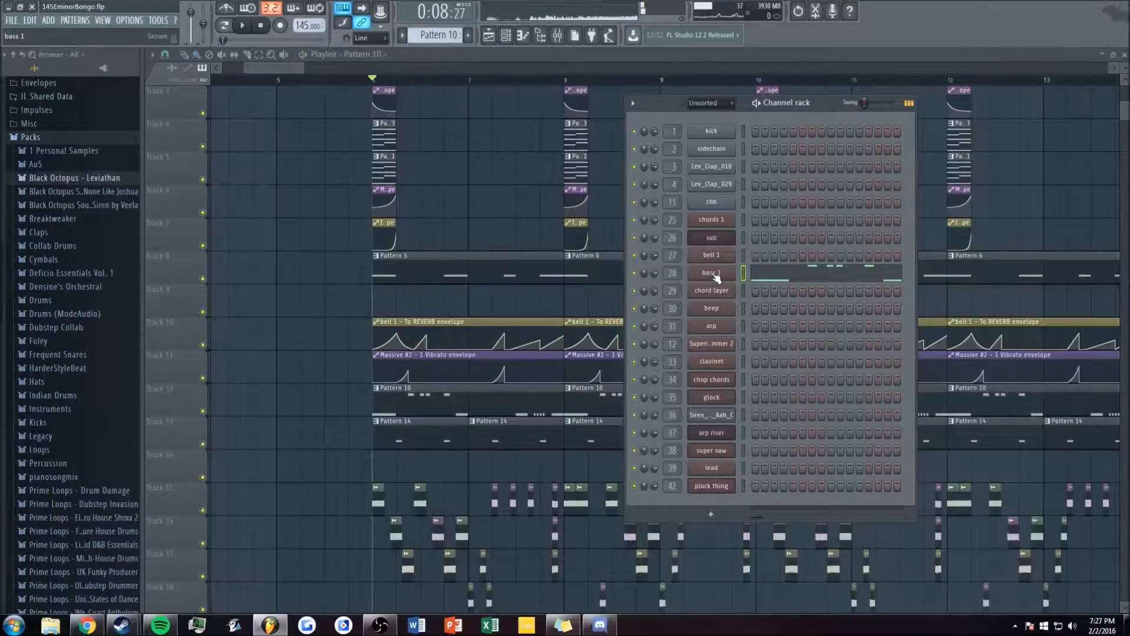
pyautogui.click(712, 273)
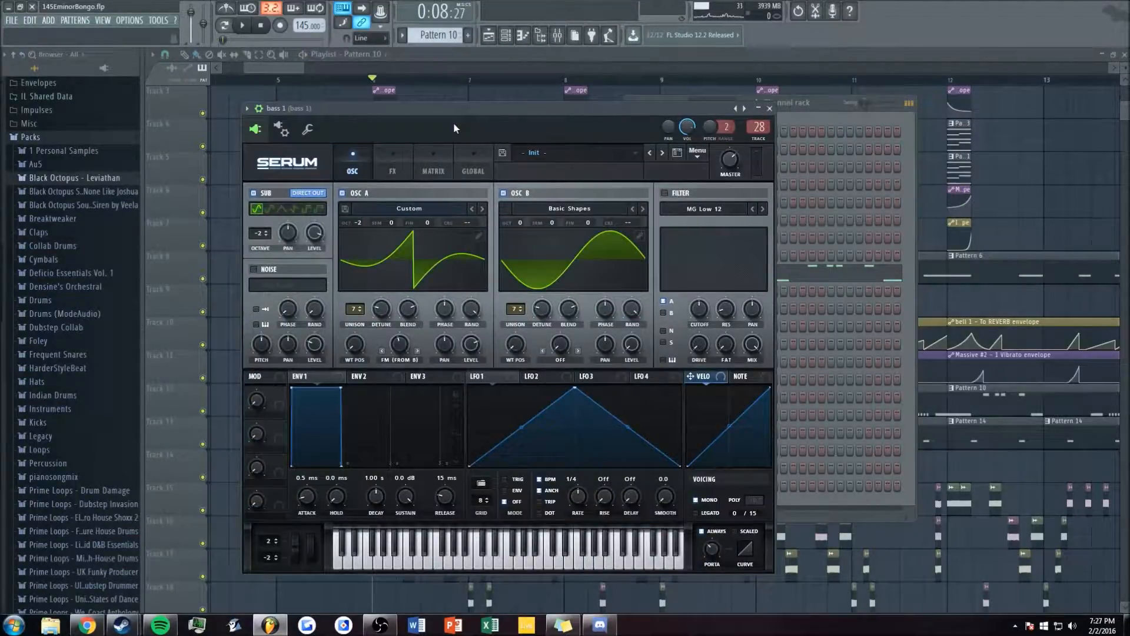
pyautogui.click(383, 163)
pyautogui.click(369, 165)
pyautogui.click(389, 159)
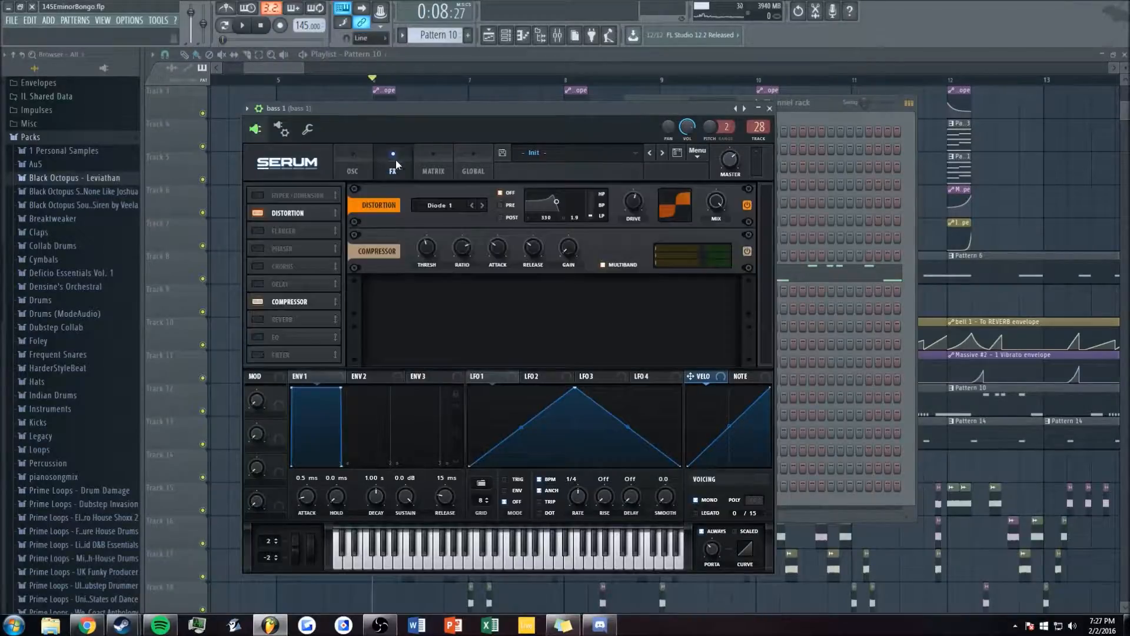
pyautogui.click(433, 162)
pyautogui.click(473, 163)
pyautogui.click(366, 159)
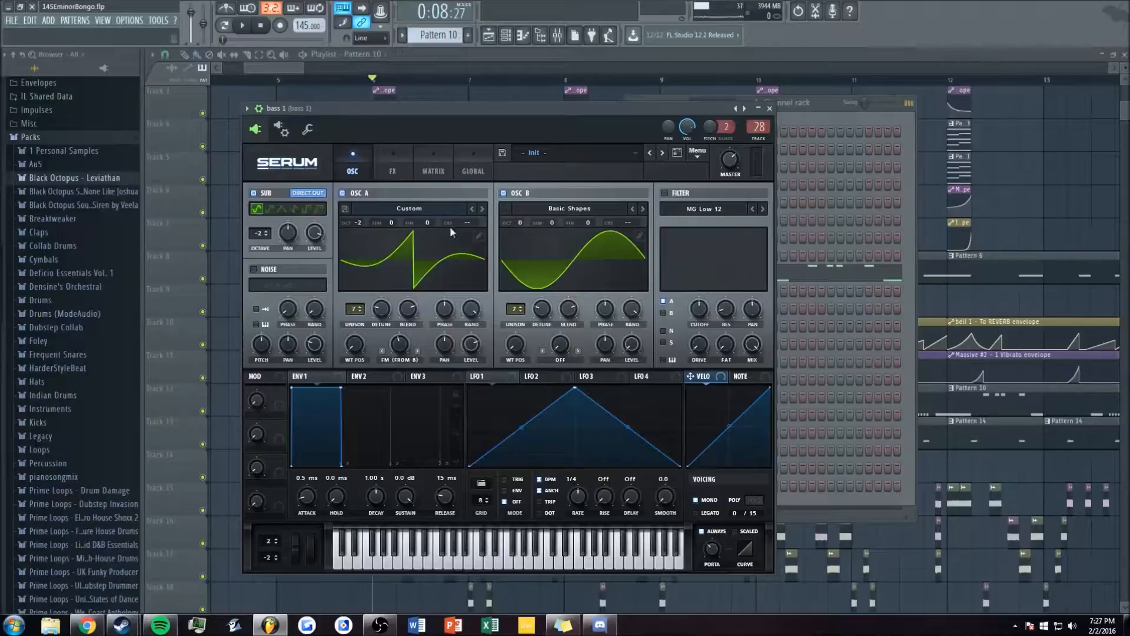
# - Examine oscillator A's custom wavetable in the wavetable editor and its processing options including Remove Fundamental (HPF)
pyautogui.click(479, 236)
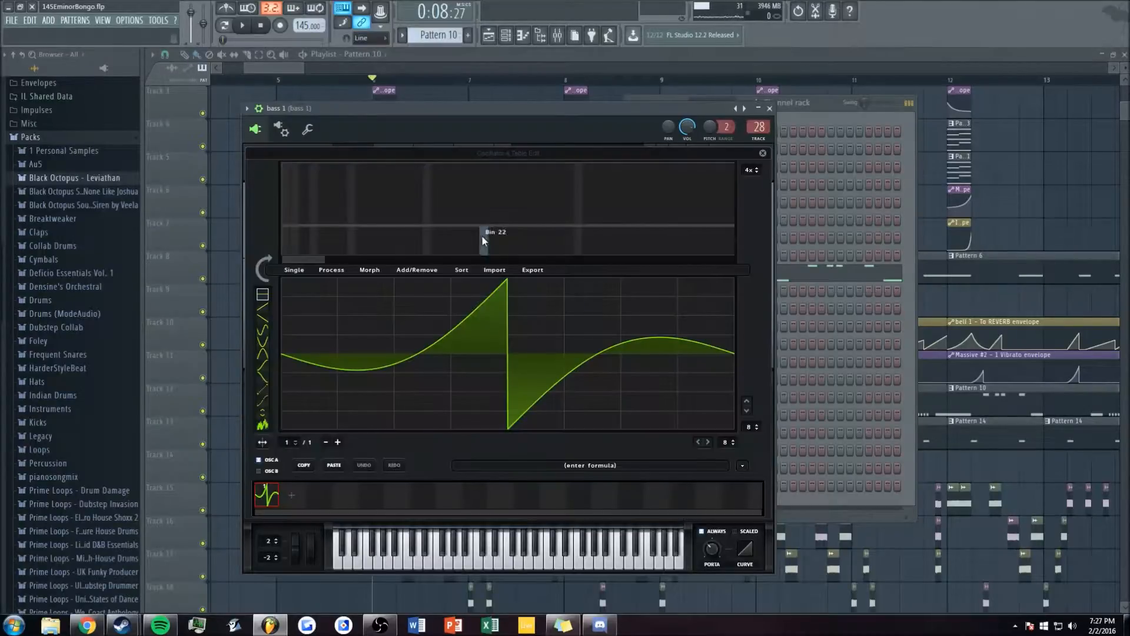
pyautogui.click(331, 270)
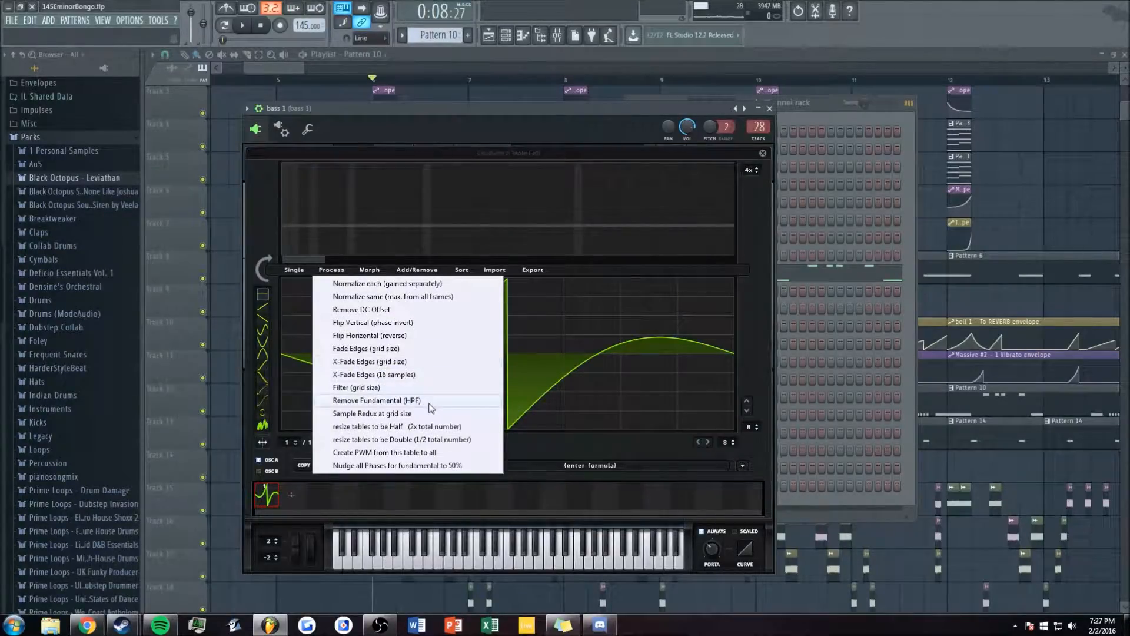
pyautogui.click(762, 152)
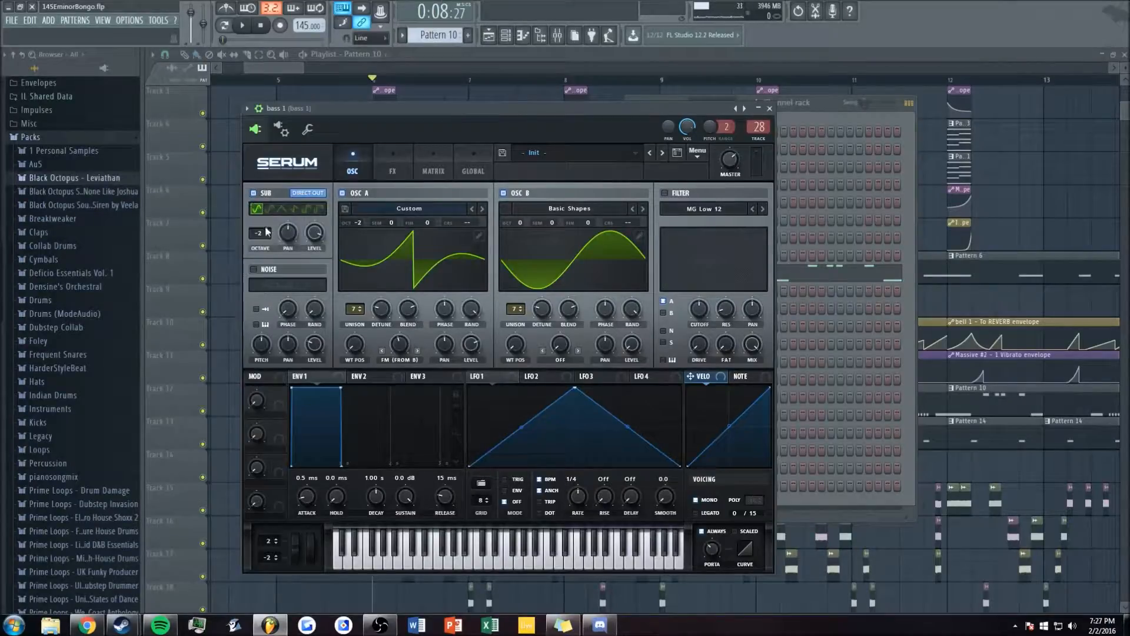
# - Inspect the Fruity parametric EQ 2 on the bass 1 mixer track and close it
pyautogui.moveTo(473, 108); pyautogui.dragTo(479, 101)
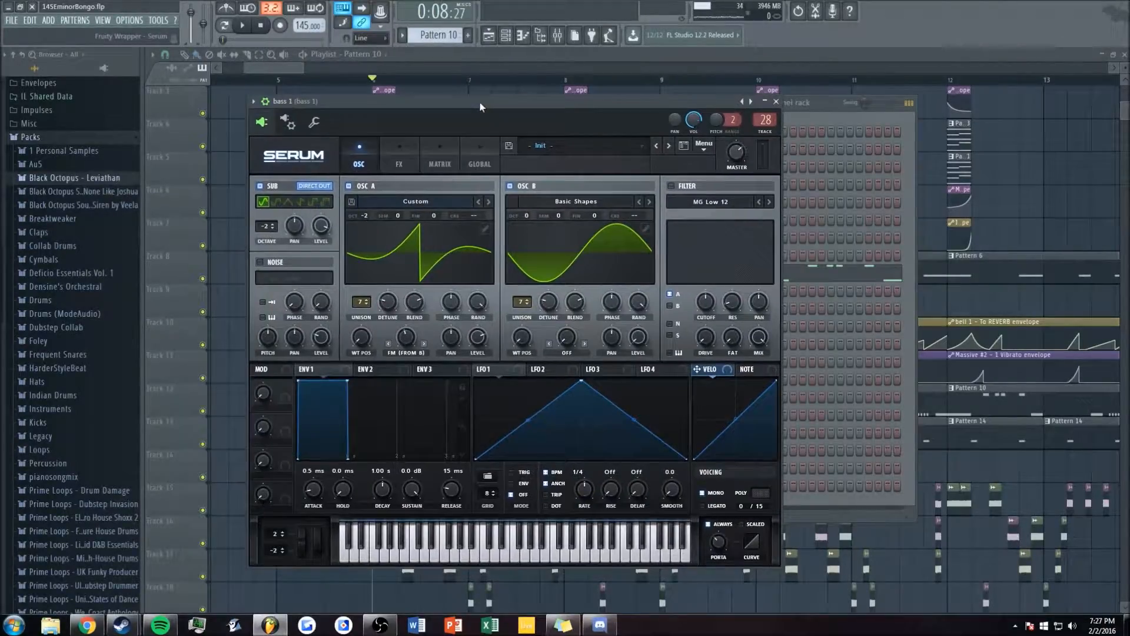
pyautogui.click(557, 35)
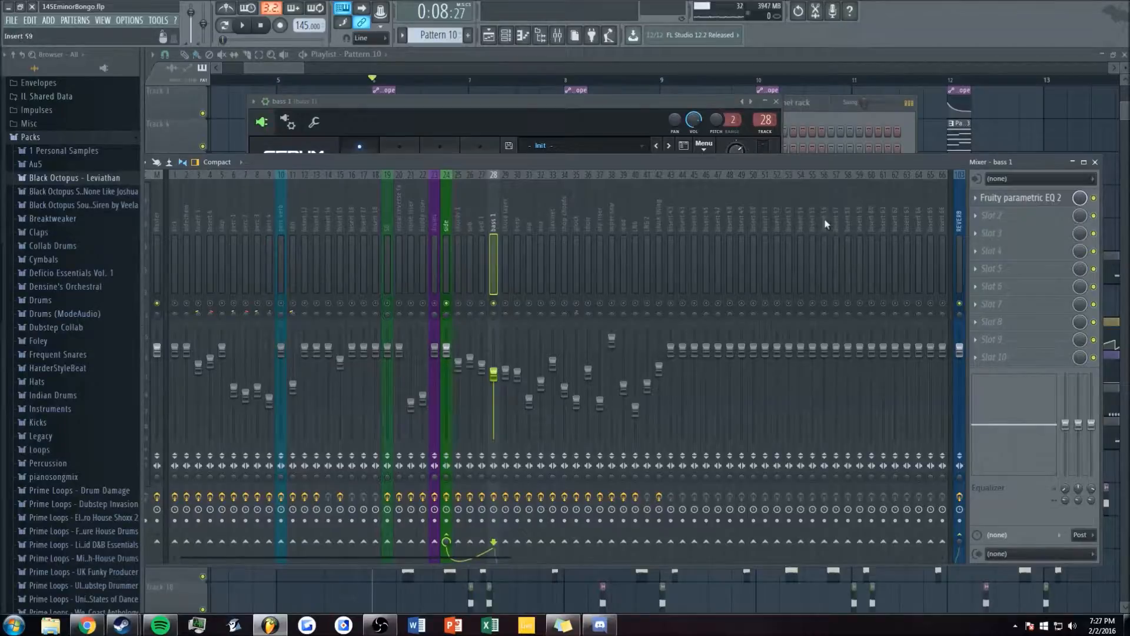
pyautogui.click(1015, 201)
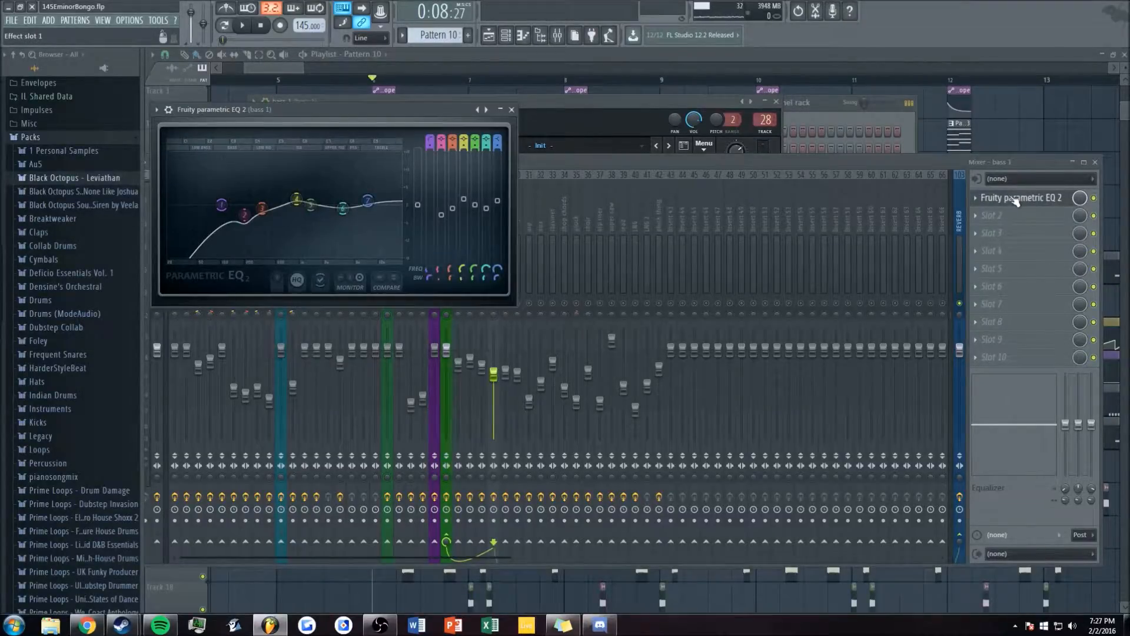
pyautogui.click(1015, 201)
# - Return to the bass 1 Serum window and check its FX and OSC pages once more
pyautogui.click(571, 117)
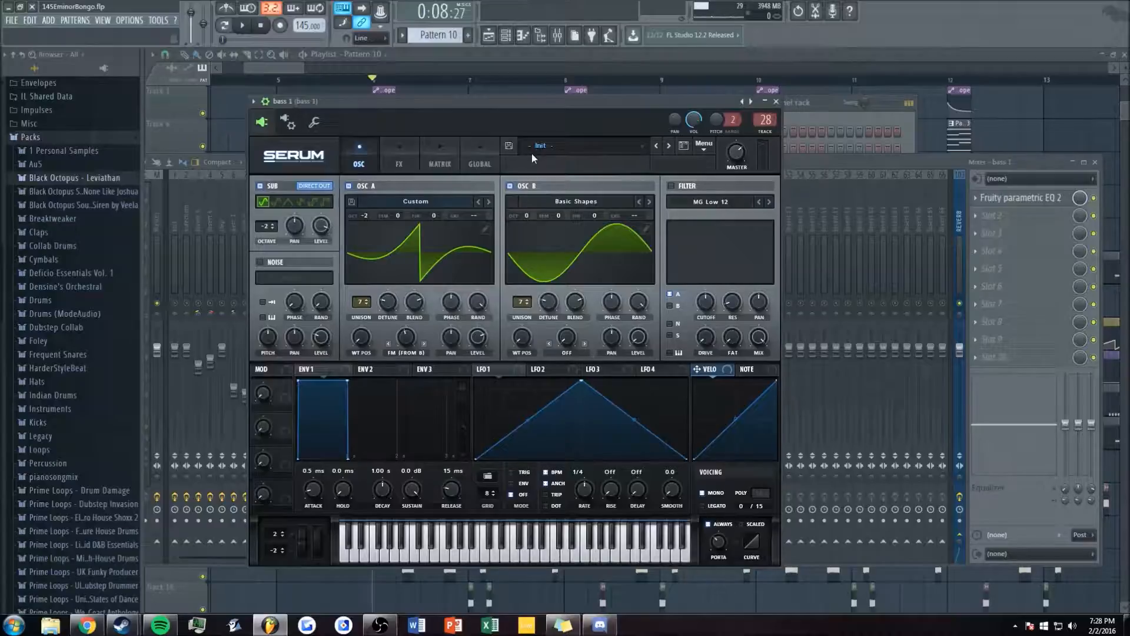
pyautogui.click(404, 157)
pyautogui.click(361, 160)
pyautogui.moveTo(585, 106); pyautogui.dragTo(618, 116)
# - Look over the playlist tracks and play the arrangement from bar 23
pyautogui.moveTo(272, 71); pyautogui.dragTo(273, 71)
pyautogui.scroll(1, 306, 125)
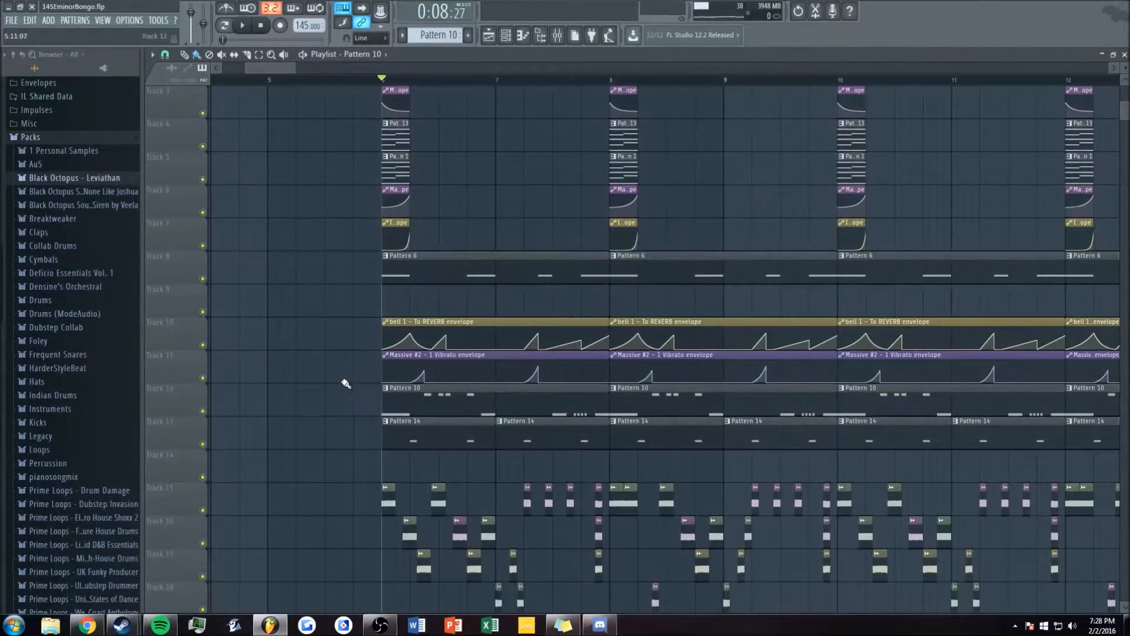
pyautogui.scroll(-6, 346, 384)
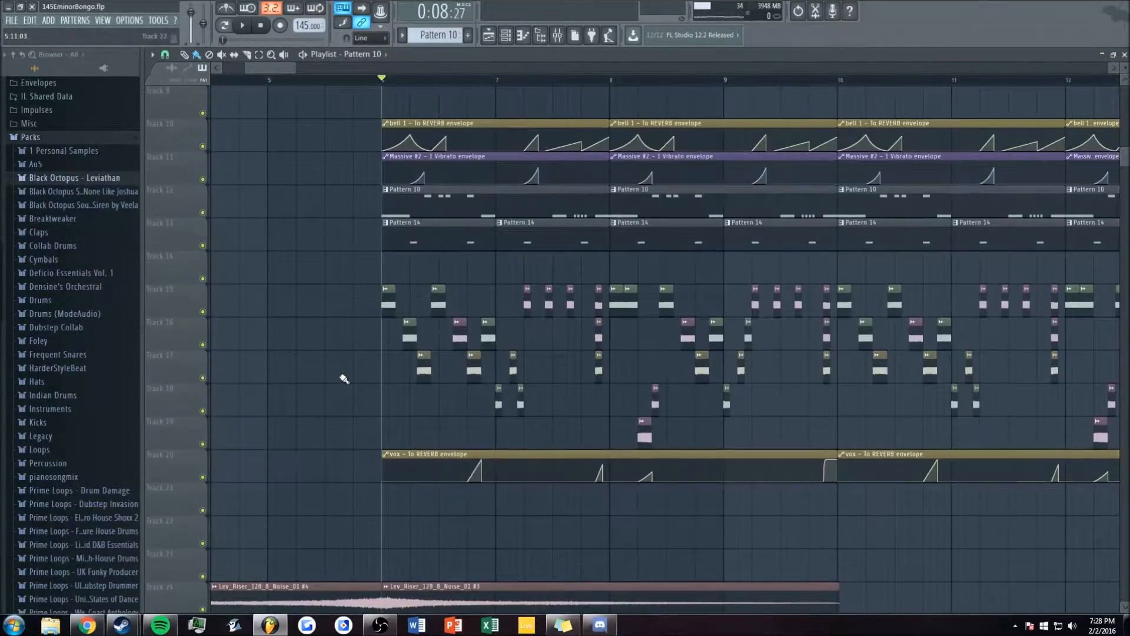
pyautogui.scroll(3, 344, 378)
pyautogui.moveTo(273, 68); pyautogui.dragTo(393, 85)
pyautogui.click(370, 79)
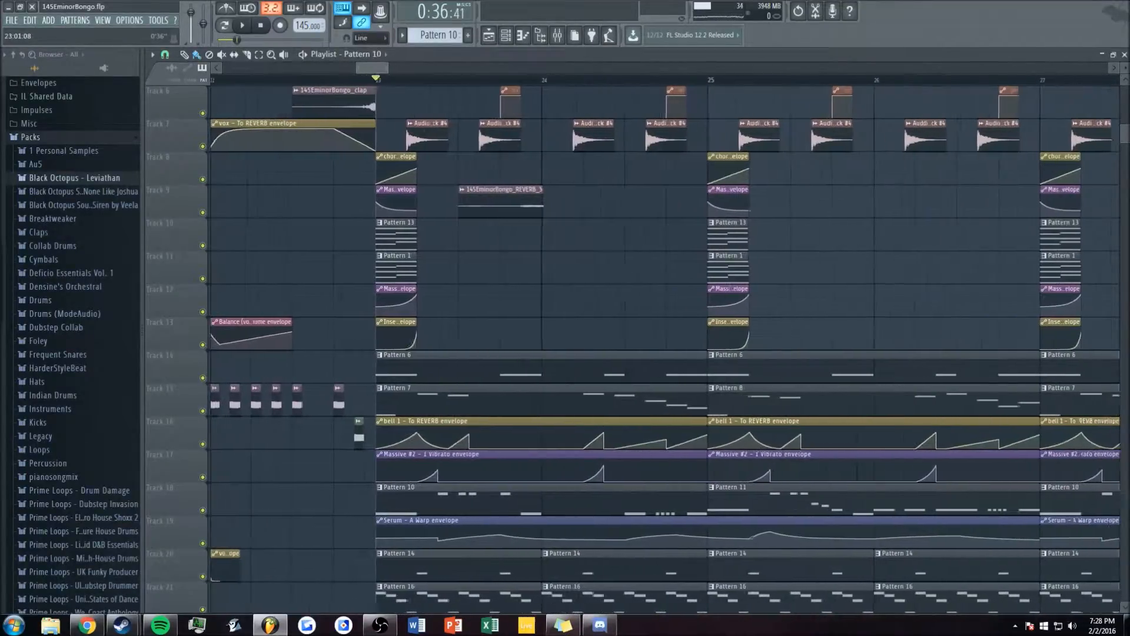
pyautogui.press('space')
# - Open bass 1's Serum during playback to watch the automated A Warp control, close it and stop playback
pyautogui.press('F6')
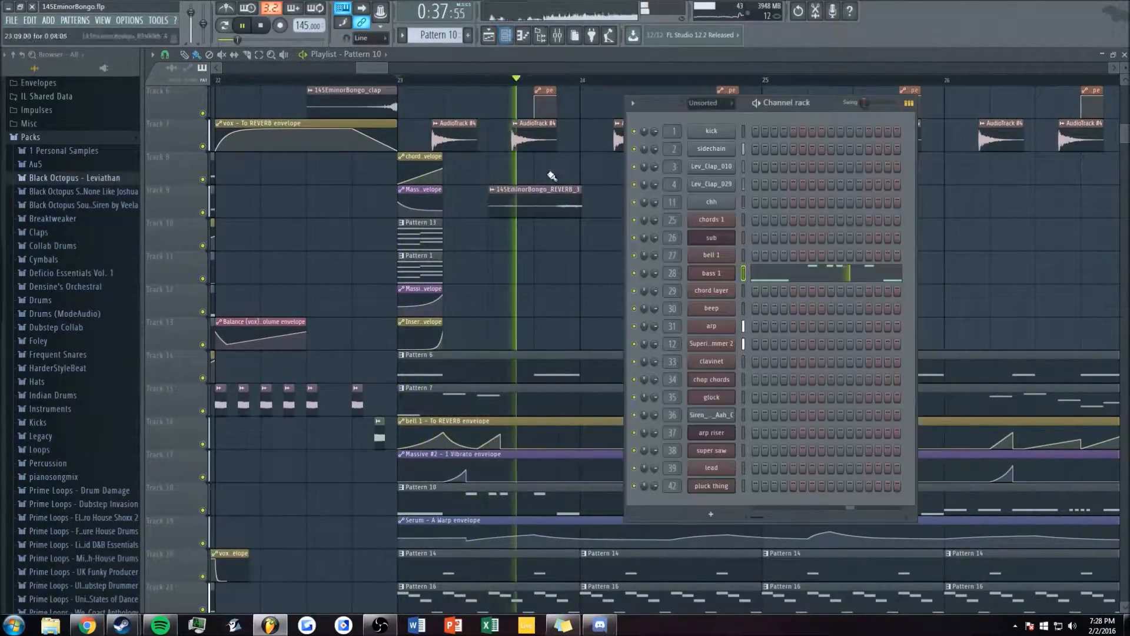
pyautogui.click(711, 273)
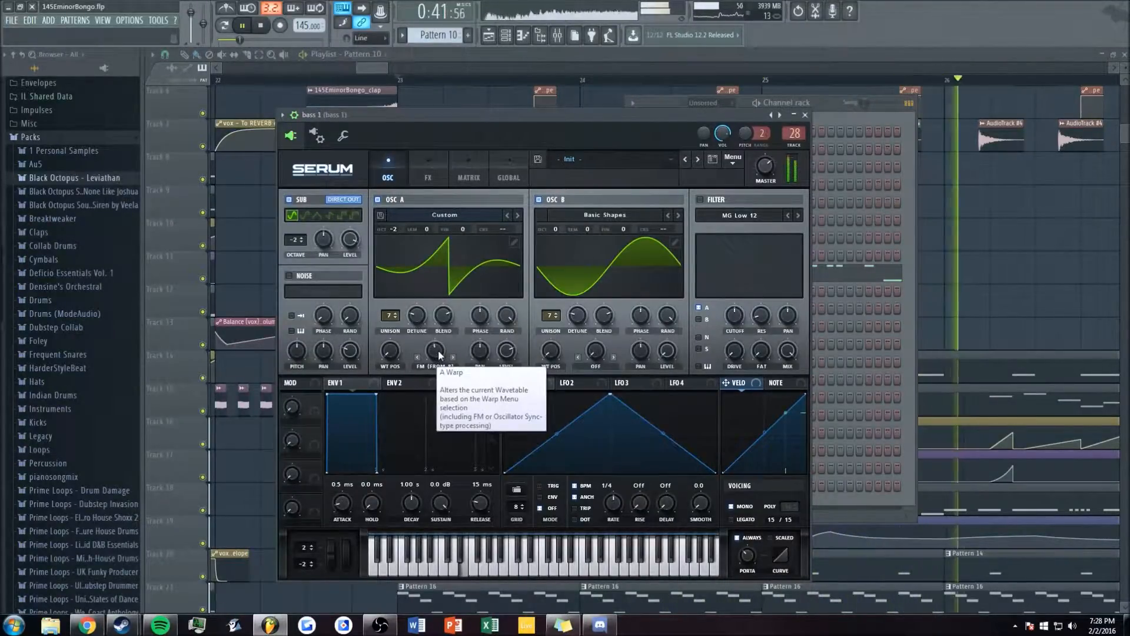
pyautogui.click(805, 115)
pyautogui.moveTo(387, 69); pyautogui.dragTo(474, 68)
pyautogui.moveTo(350, 68); pyautogui.dragTo(279, 68)
pyautogui.press('space')
# - Move the playback position back to bar 6 in the playlist and bring up the mixer
pyautogui.moveTo(403, 68); pyautogui.dragTo(369, 69)
pyautogui.click(411, 82)
pyautogui.scroll(5, 344, 81)
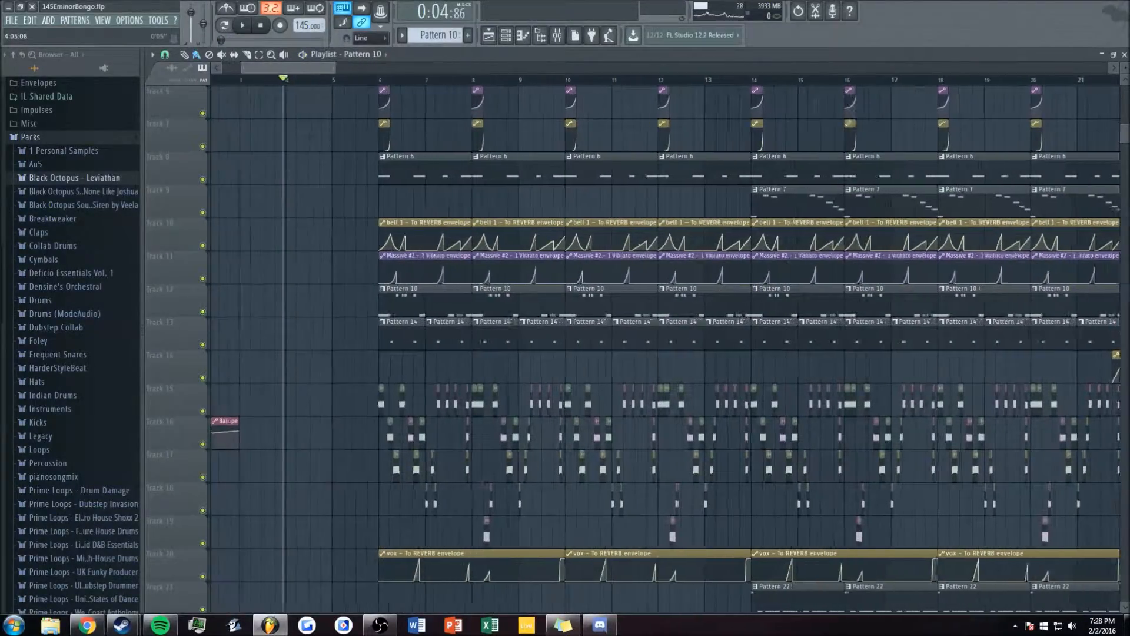
pyautogui.scroll(-3, 341, 82)
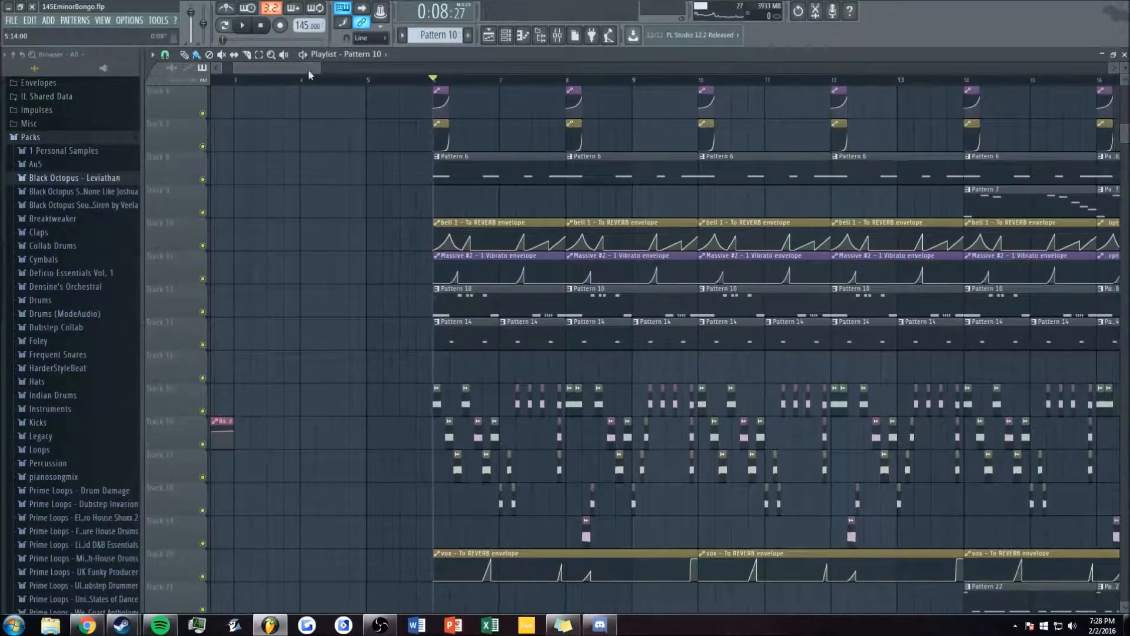
pyautogui.click(557, 36)
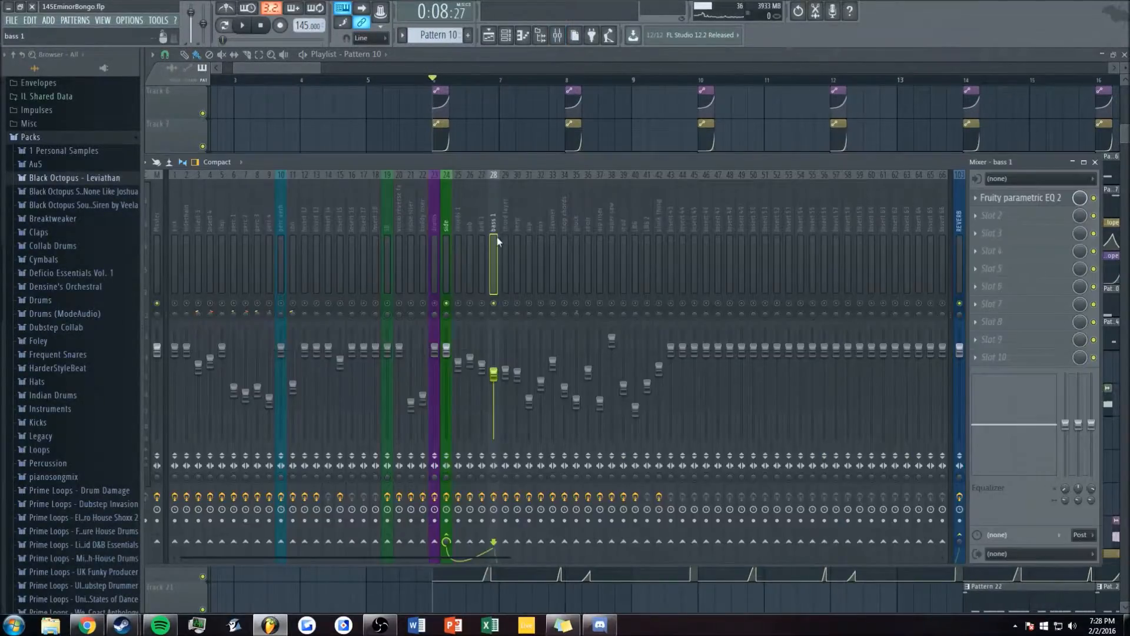
# - Inspect bass 1's Fruity parametric EQ 2 and the distortion and compressor on its Serum FX page
pyautogui.click(1018, 199)
pyautogui.click(505, 36)
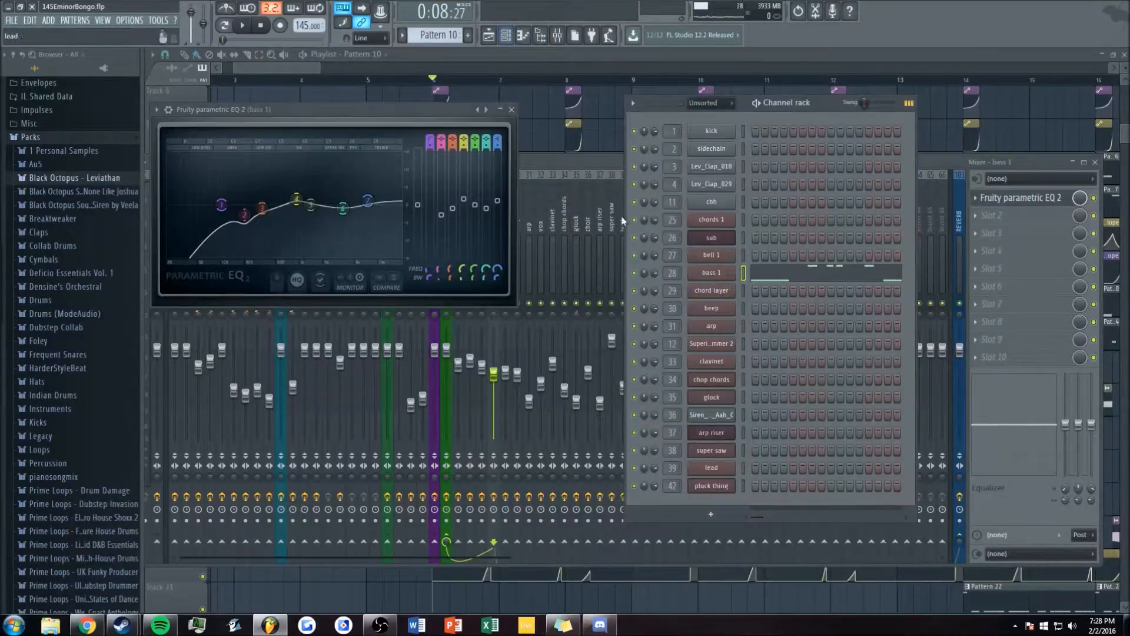
pyautogui.click(711, 273)
pyautogui.moveTo(471, 101); pyautogui.dragTo(525, 104)
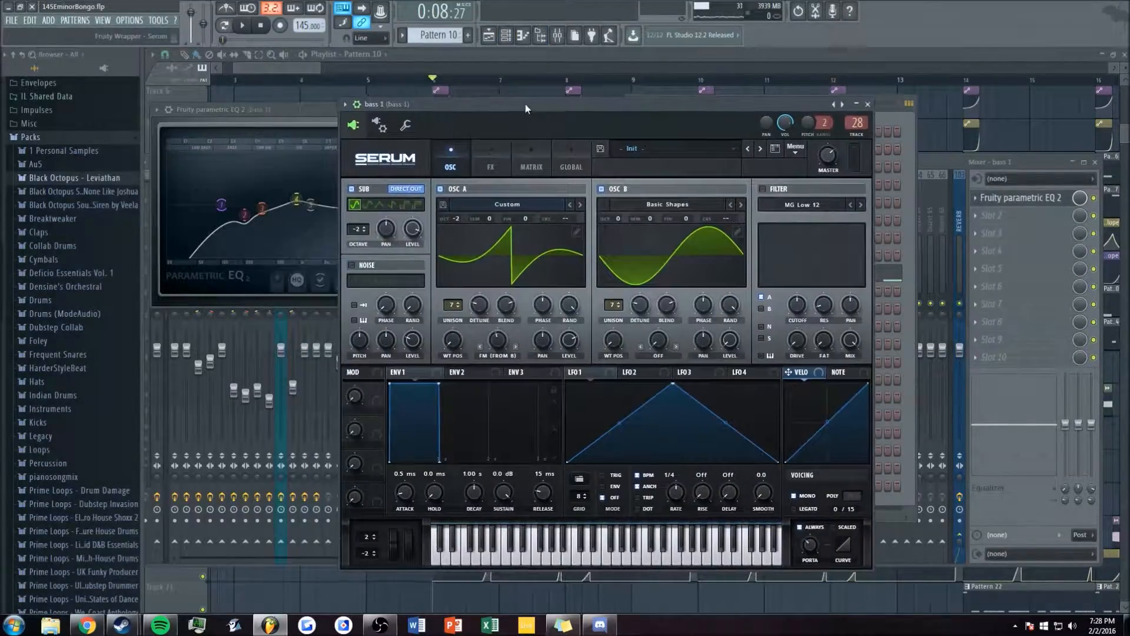
pyautogui.click(497, 157)
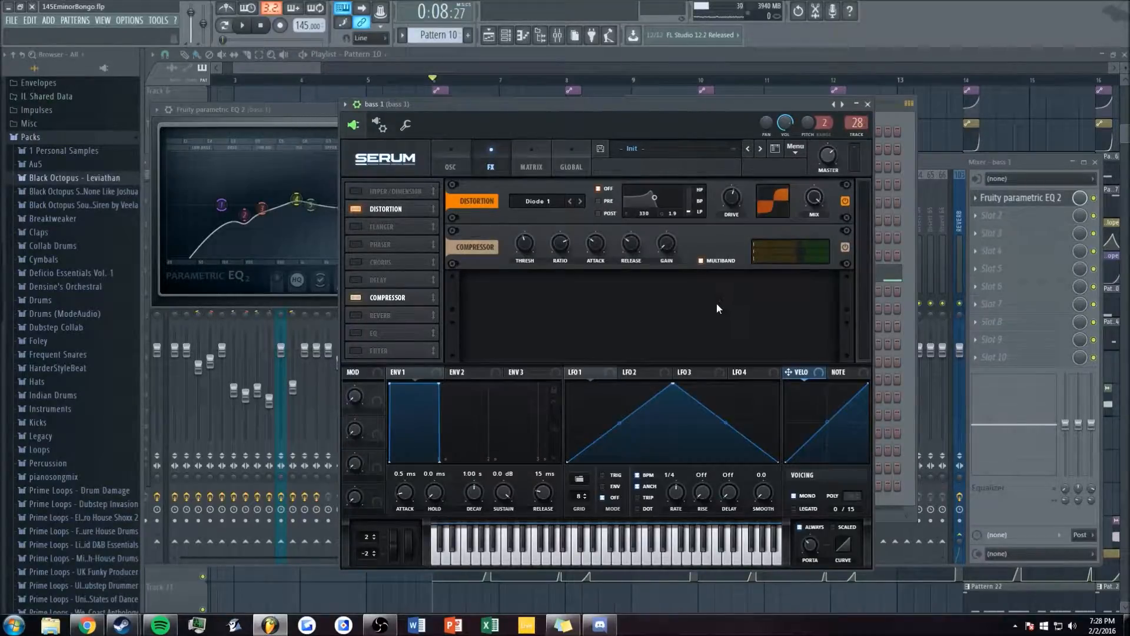
pyautogui.click(732, 203)
# - Play the arrangement from bar 6 with the beep track soloed in the mixer
pyautogui.moveTo(292, 66); pyautogui.dragTo(324, 160)
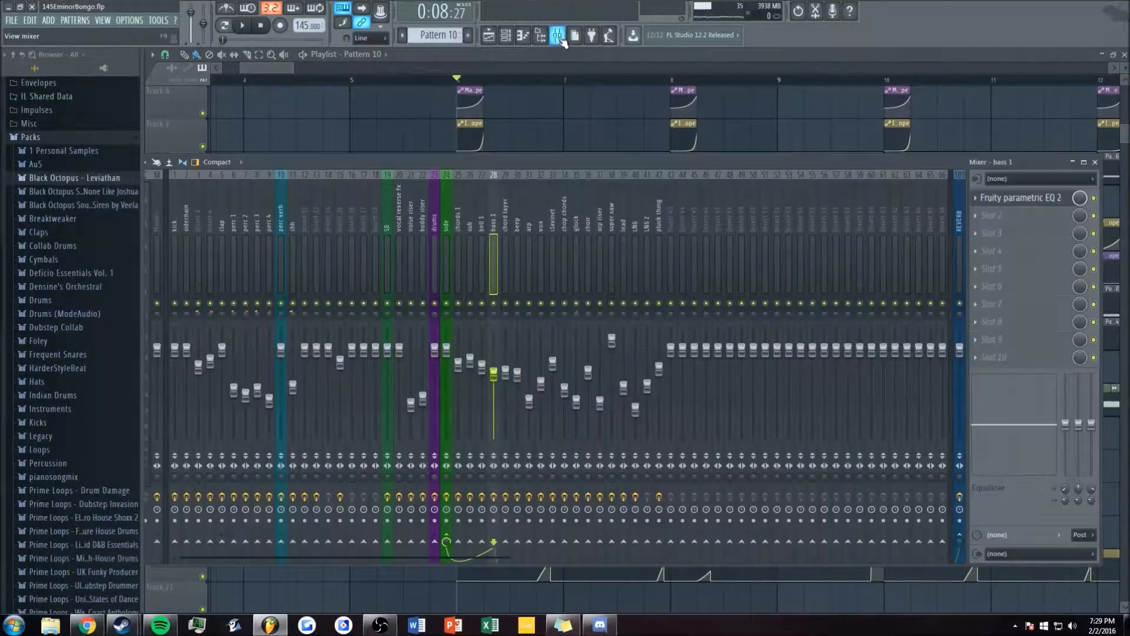
pyautogui.click(557, 35)
pyautogui.moveTo(293, 67); pyautogui.dragTo(278, 68)
pyautogui.click(557, 35)
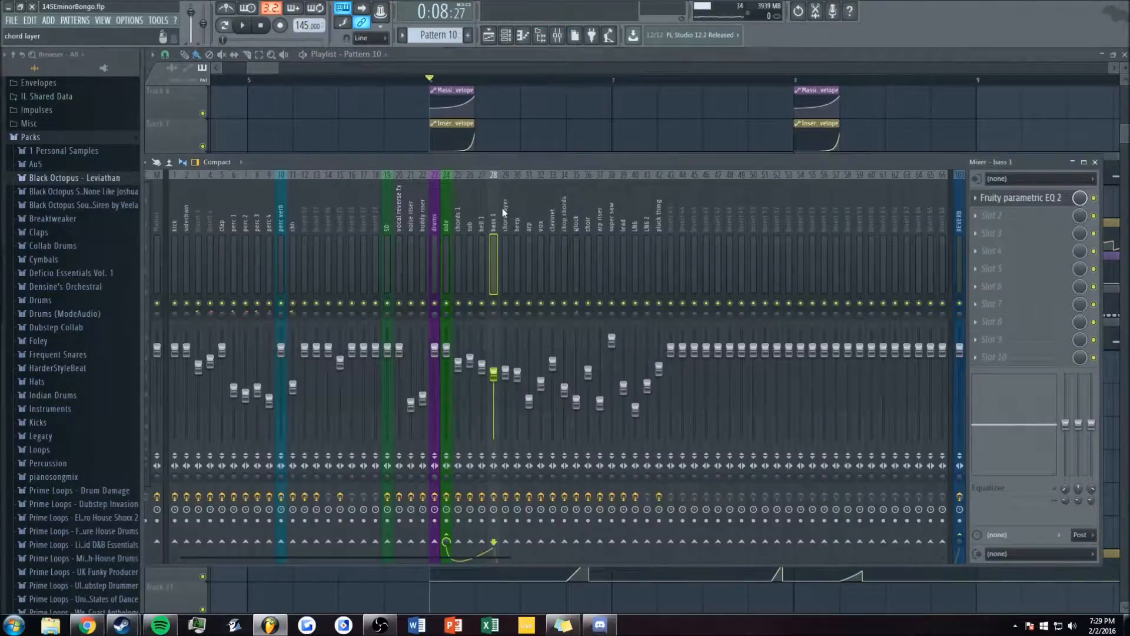
pyautogui.press('space')
pyautogui.click(517, 238)
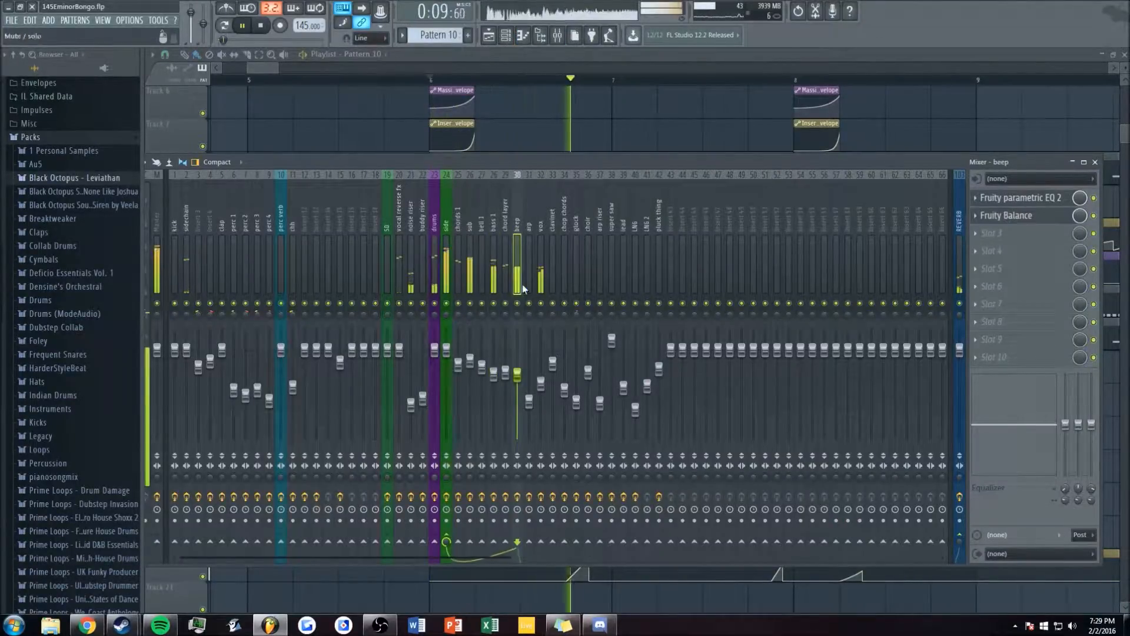
pyautogui.rightClick(518, 303)
pyautogui.rightClick(527, 146)
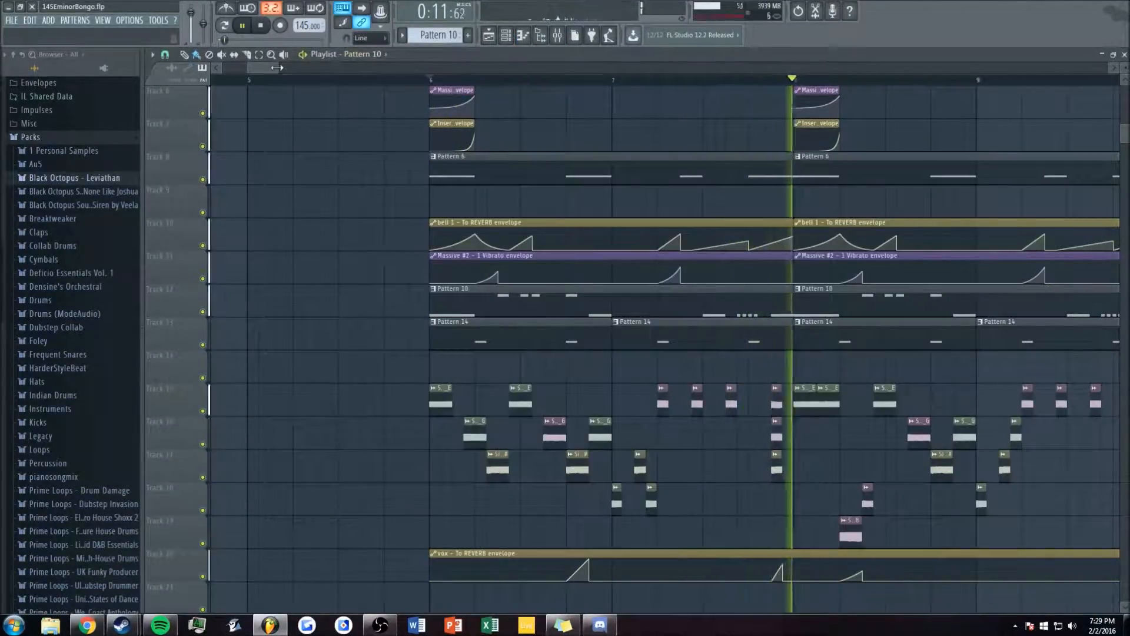
pyautogui.moveTo(278, 68); pyautogui.dragTo(296, 76)
# - Stop playback and open beep's Massive synth to check its Voicing and OSC pages
pyautogui.press('F6')
pyautogui.press('space')
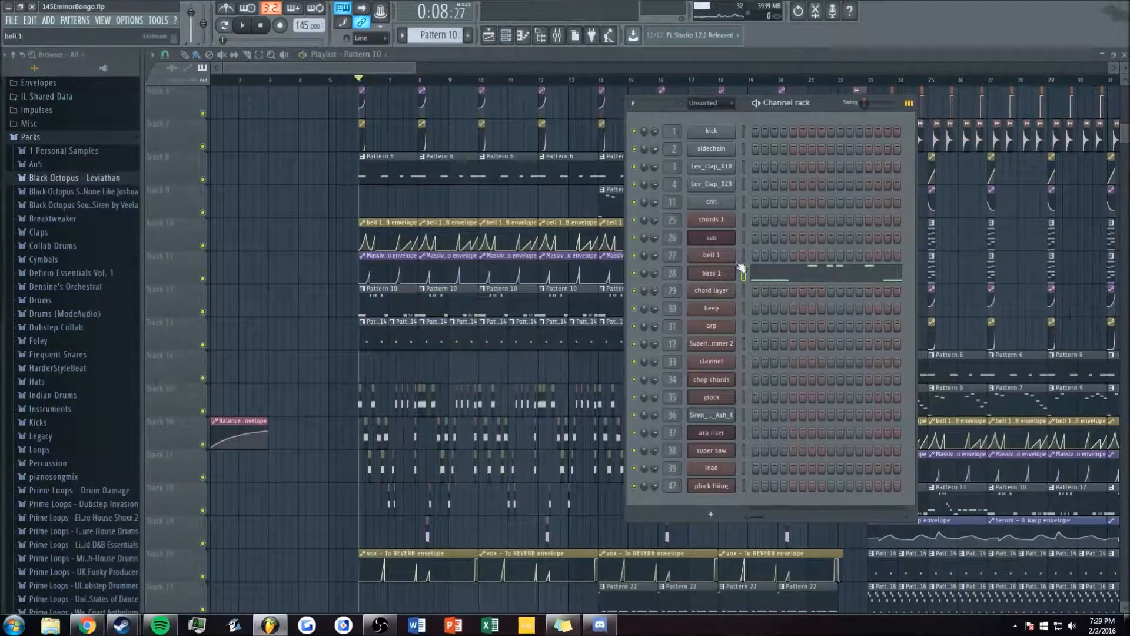
pyautogui.click(718, 308)
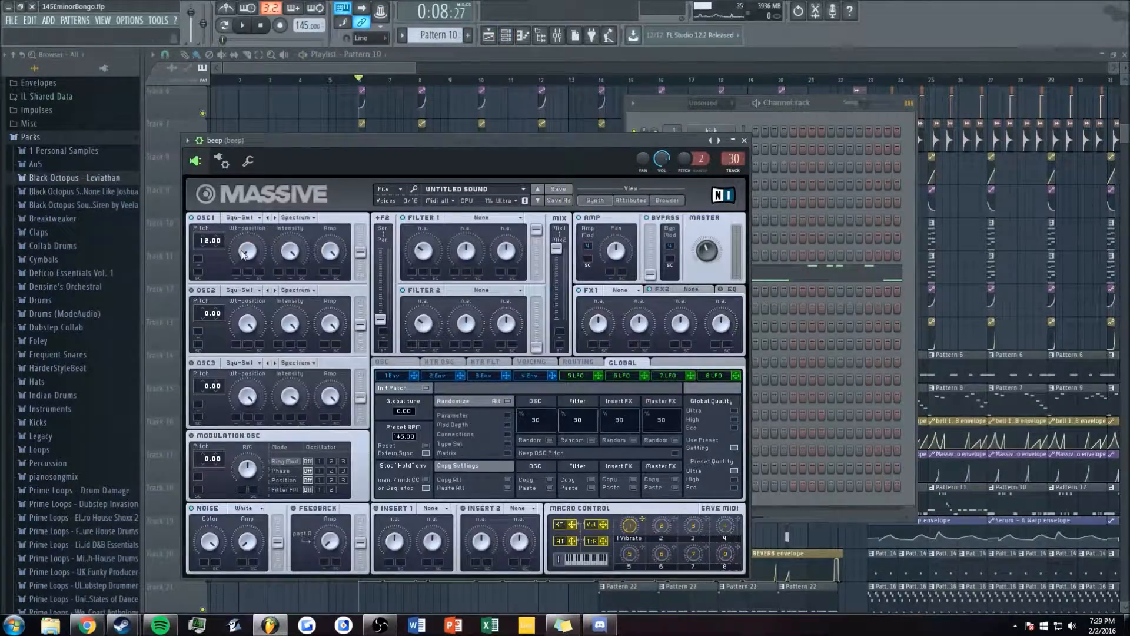
pyautogui.click(531, 362)
pyautogui.click(393, 363)
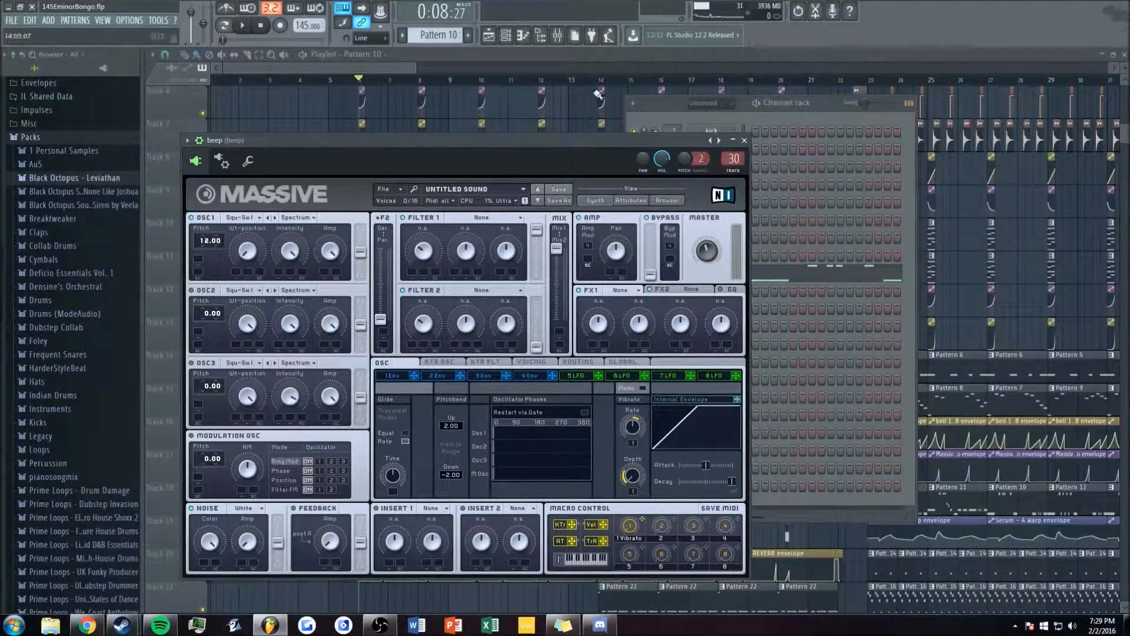
# - Inspect the Fruity parametric EQ 2 and Fruity Balance on the beep mixer track
pyautogui.click(557, 35)
pyautogui.click(1019, 198)
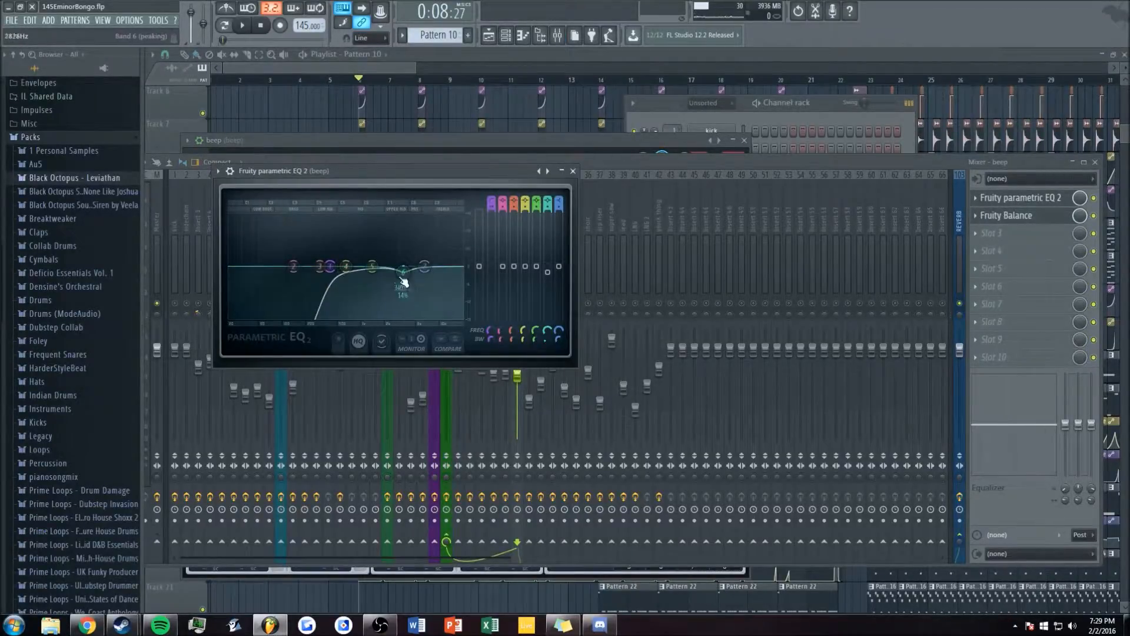
pyautogui.click(1026, 216)
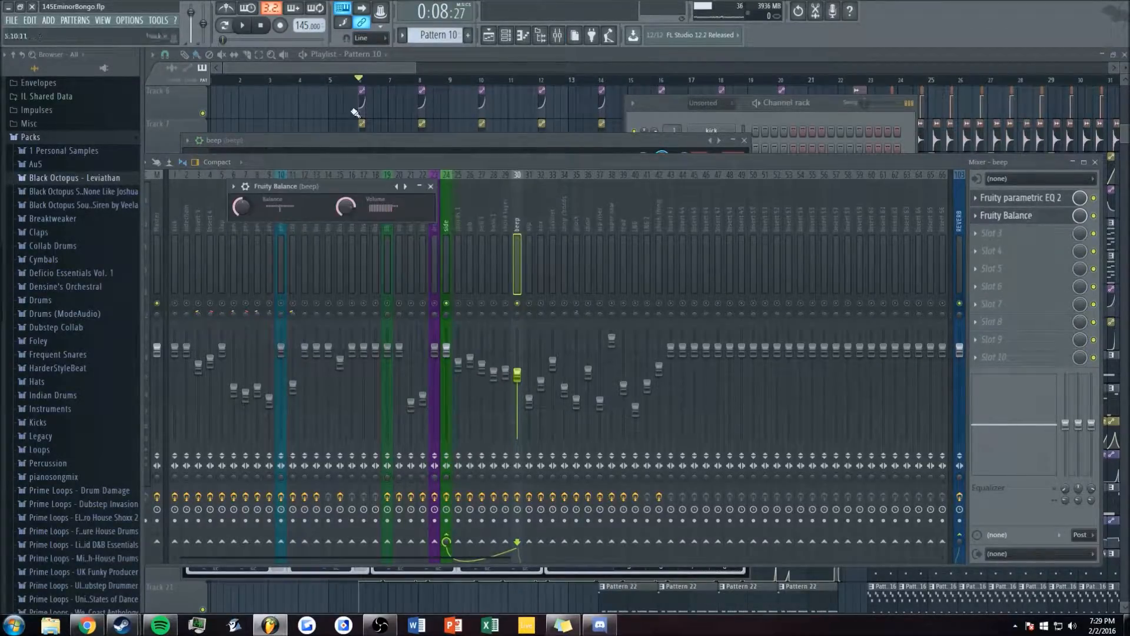
# - View the sidechain notes of Pattern 21 on playlist track 1 and open the sidechain channel's sample settings
pyautogui.click(353, 77)
pyautogui.scroll(6, 353, 77)
pyautogui.click(556, 35)
pyautogui.click(557, 35)
pyautogui.scroll(5, 287, 130)
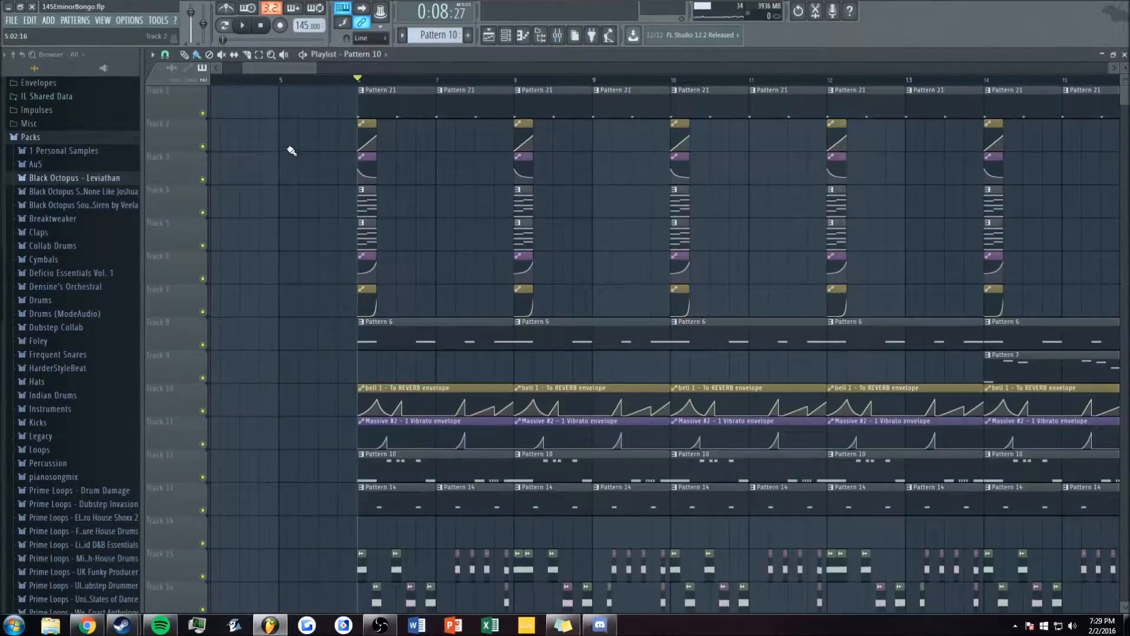
pyautogui.click(557, 36)
pyautogui.click(297, 113)
pyautogui.doubleClick(405, 104)
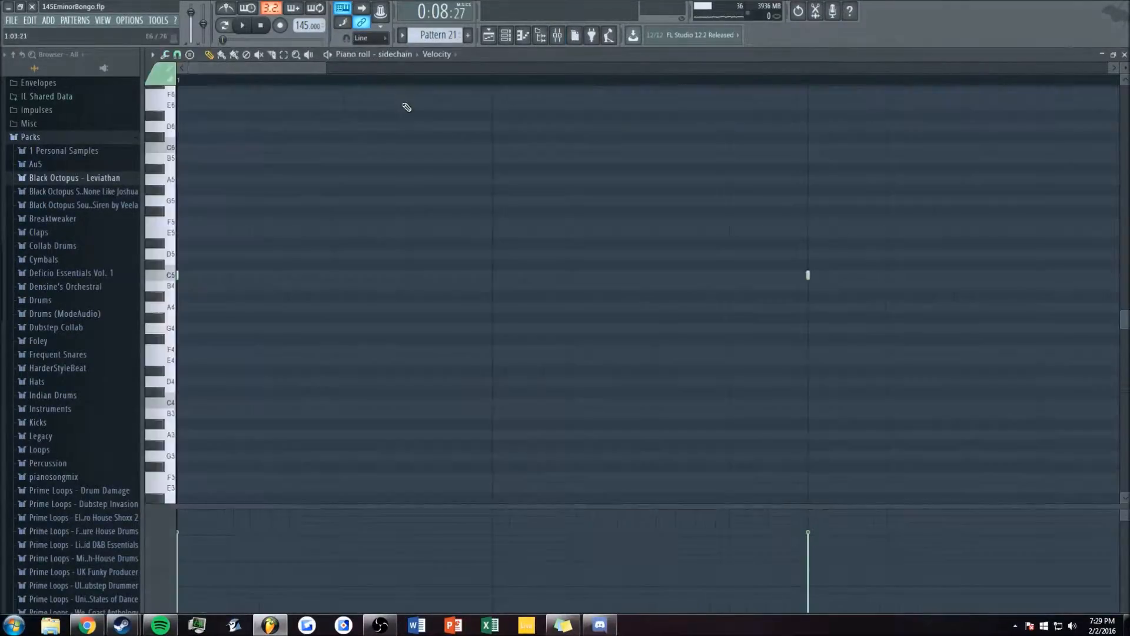
pyautogui.press('F7')
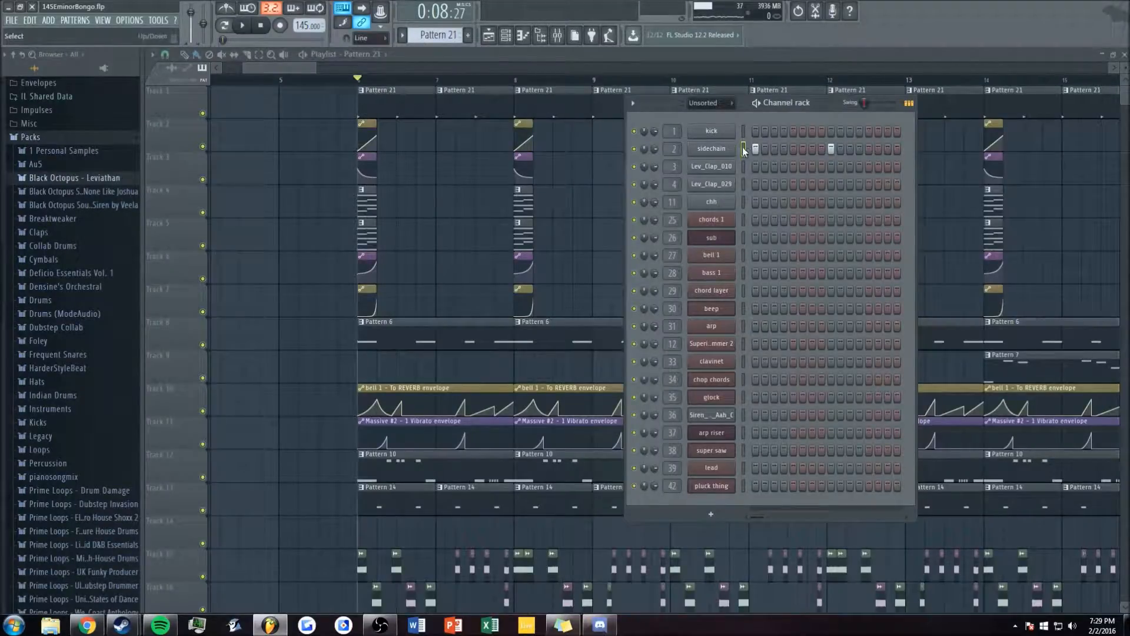
pyautogui.click(711, 148)
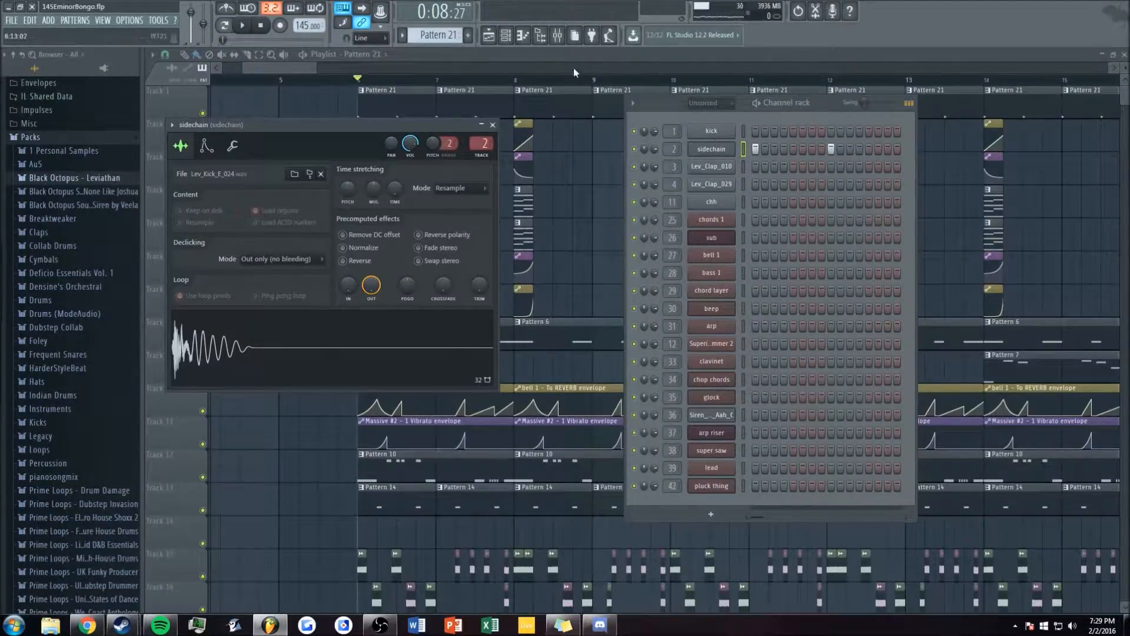
# - Bring up the mixer and examine the side bus and the instrument tracks between chords 1 and pluck thing
pyautogui.click(557, 35)
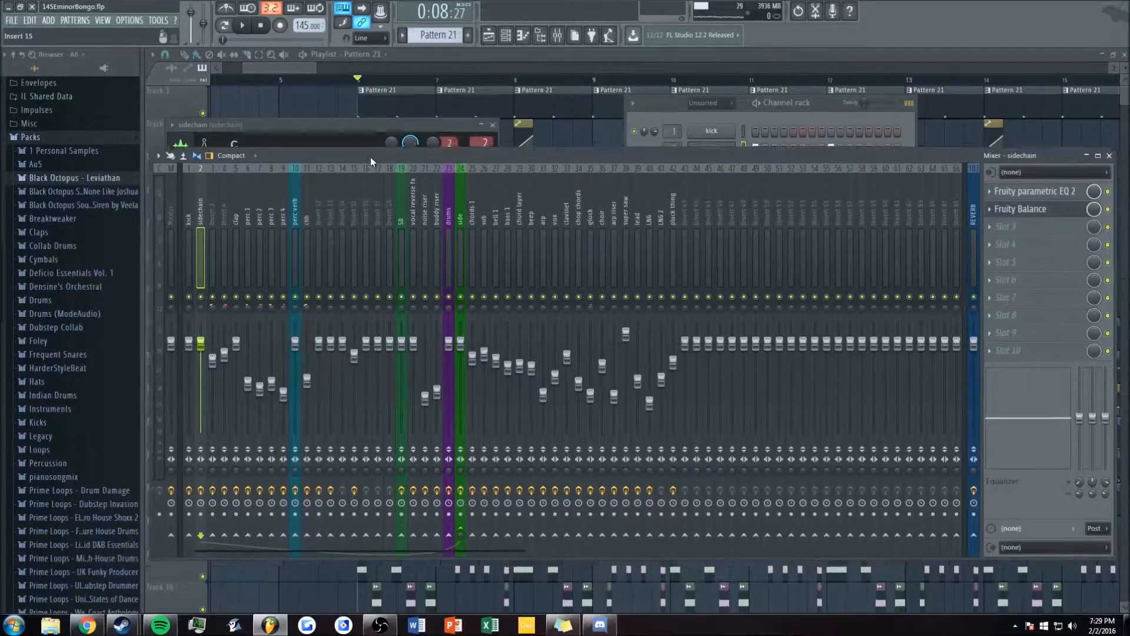
pyautogui.moveTo(370, 157); pyautogui.dragTo(405, 134)
pyautogui.click(498, 185)
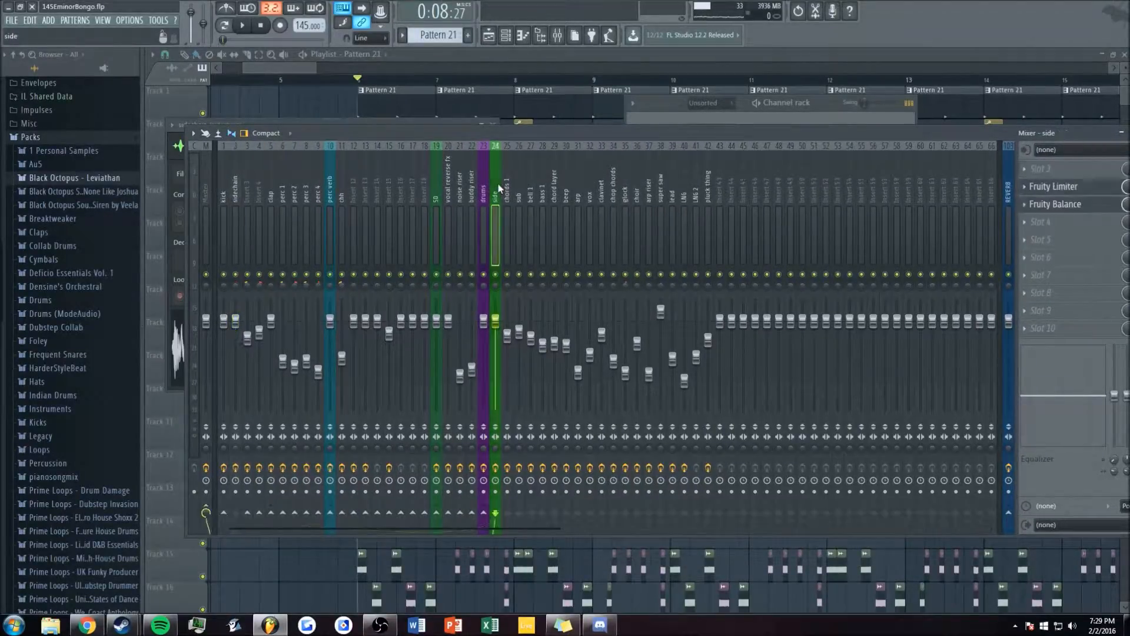
pyautogui.click(703, 187)
pyautogui.click(568, 186)
pyautogui.click(554, 188)
pyautogui.click(709, 196)
pyautogui.click(509, 199)
pyautogui.click(745, 189)
pyautogui.click(717, 190)
pyautogui.click(698, 190)
pyautogui.click(709, 190)
pyautogui.moveTo(712, 189); pyautogui.dragTo(498, 193)
pyautogui.click(484, 197)
pyautogui.click(497, 188)
# - Compare the sidechain and side mixer tracks, and watch side's Fruity Limiter during a short playback
pyautogui.click(236, 188)
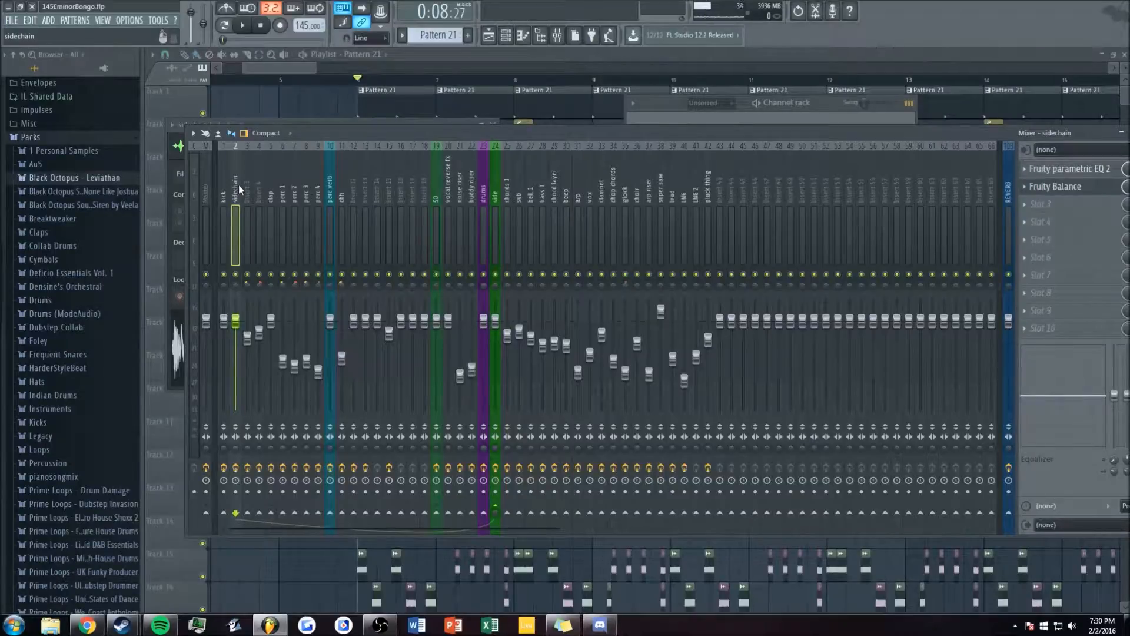
pyautogui.click(496, 197)
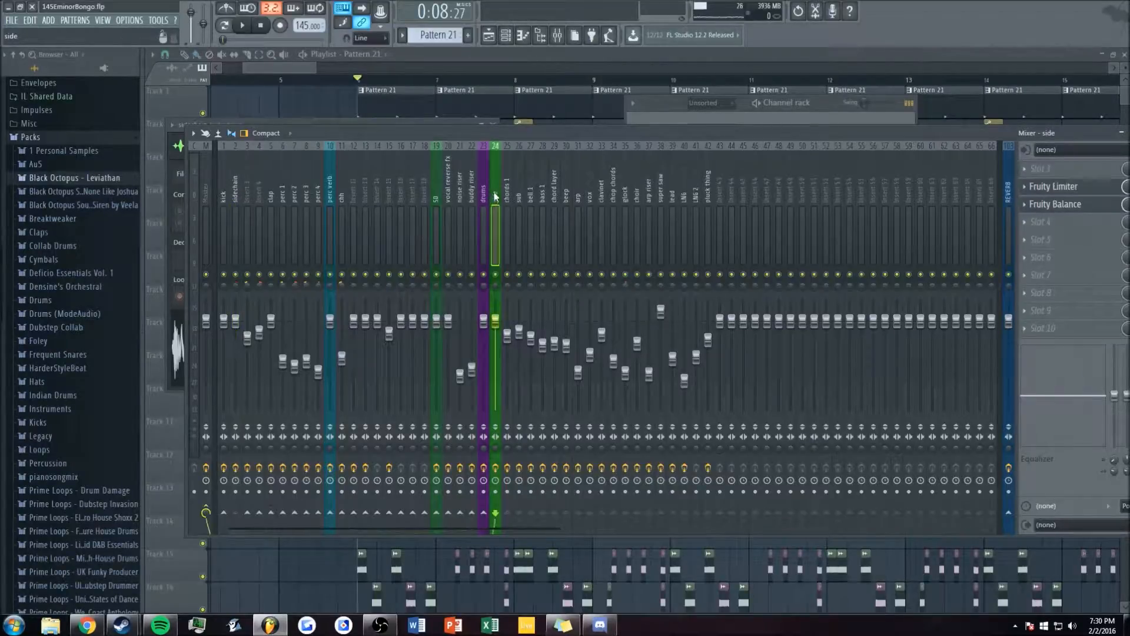
pyautogui.click(1068, 186)
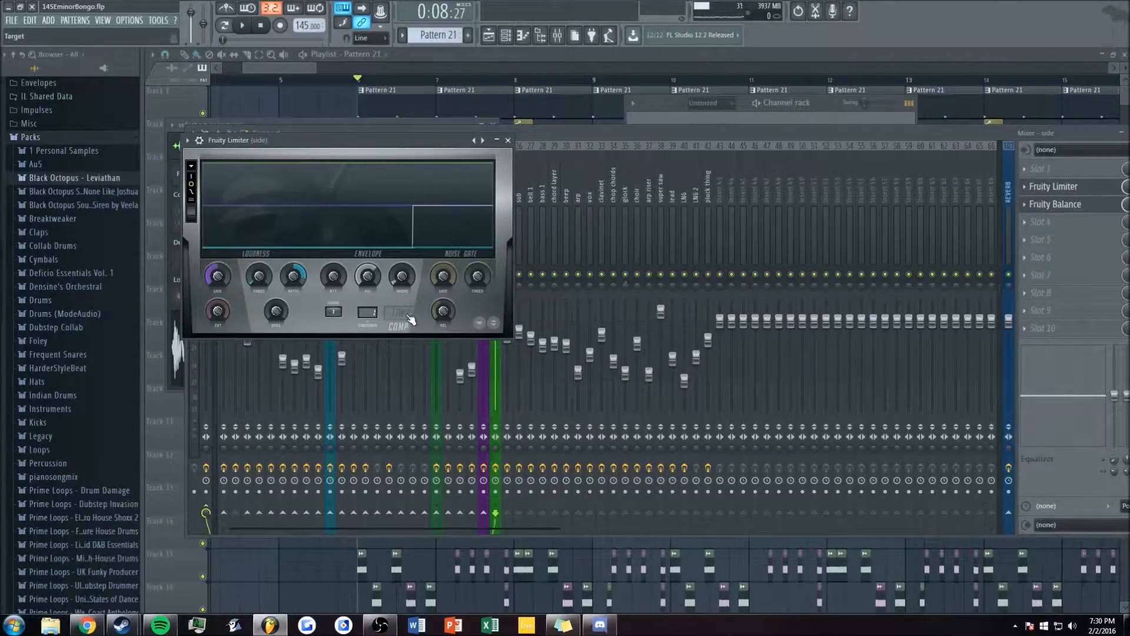
pyautogui.press('space')
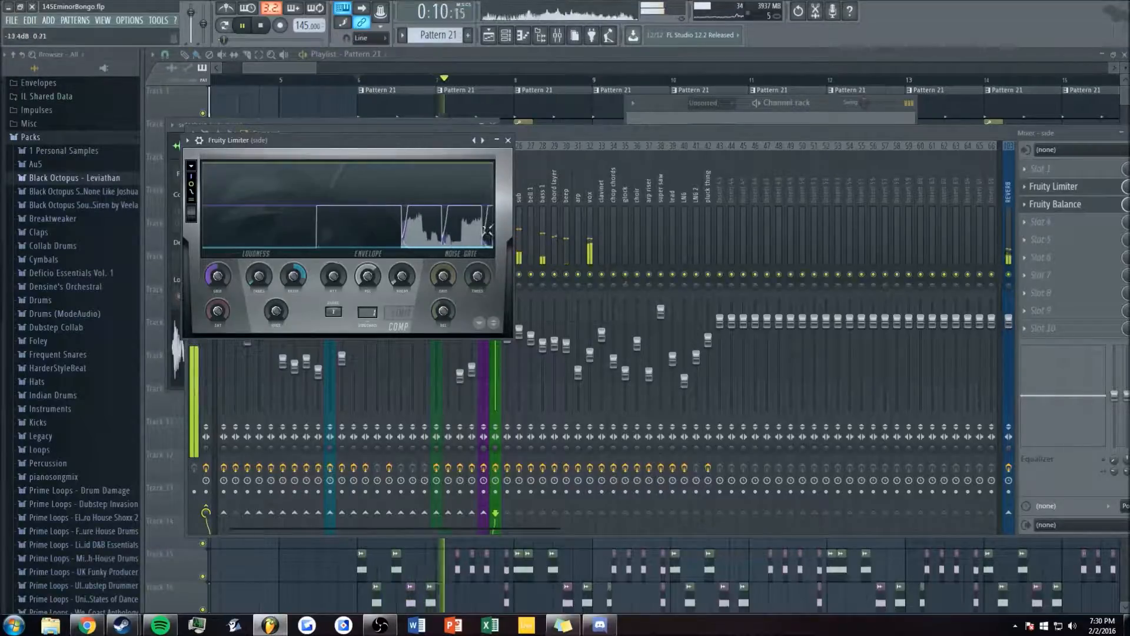
pyautogui.press('space')
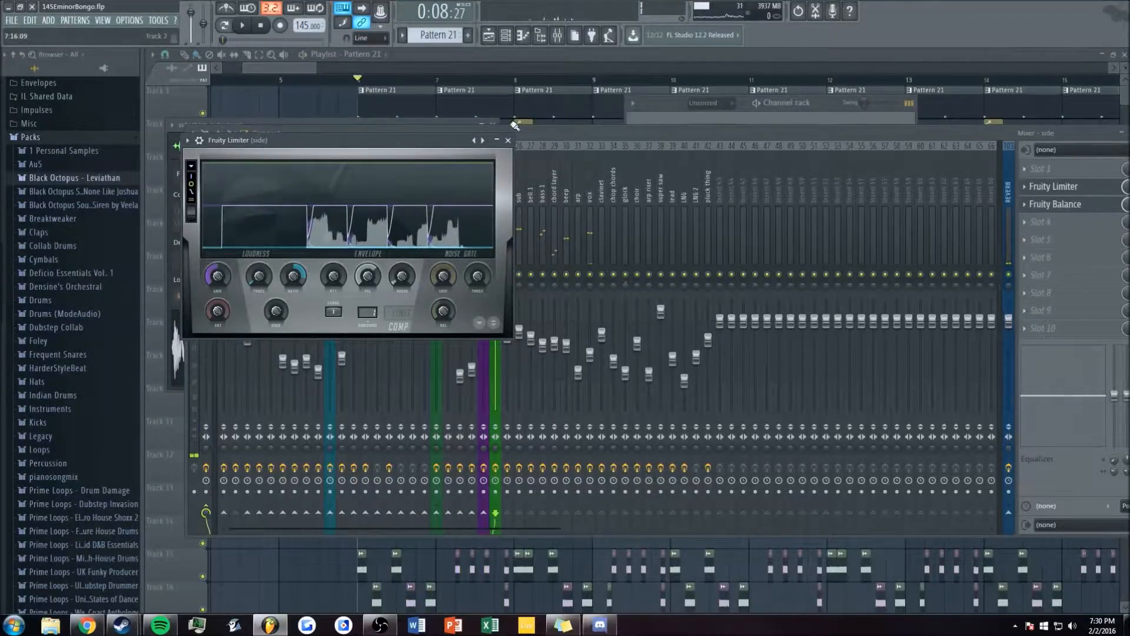
pyautogui.click(508, 140)
# - Play the vocal chops from bar 6 with the vox mixer track soloed, and stop playback
pyautogui.moveTo(316, 68)
pyautogui.mouseDown()
pyautogui.moveTo(434, 68)
pyautogui.moveTo(304, 69)
pyautogui.mouseUp()
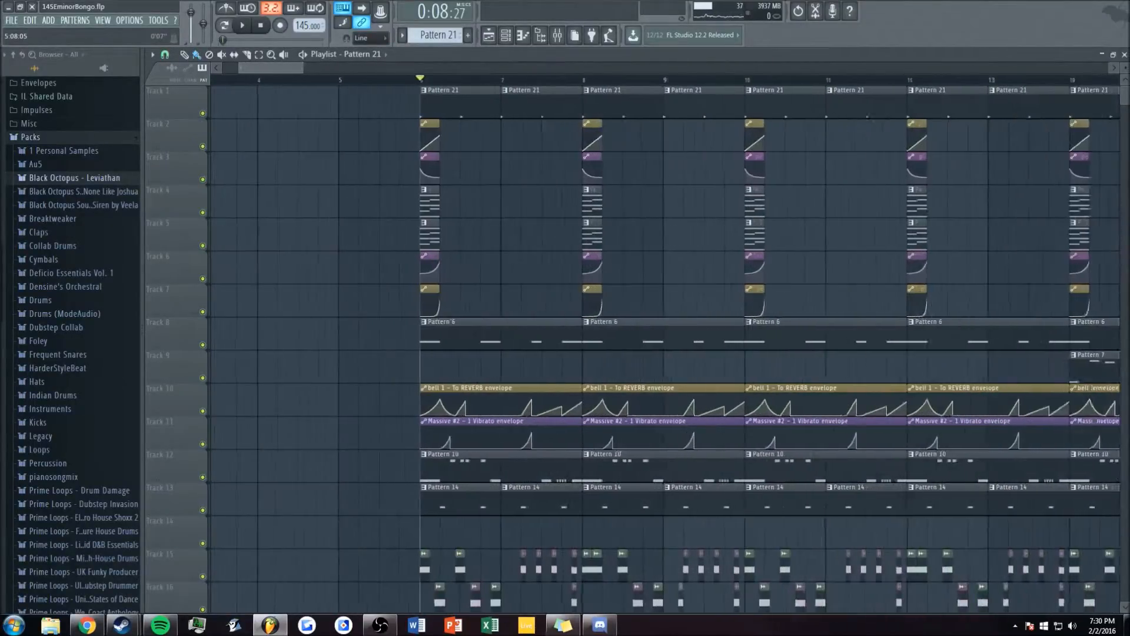
pyautogui.scroll(-10, 282, 252)
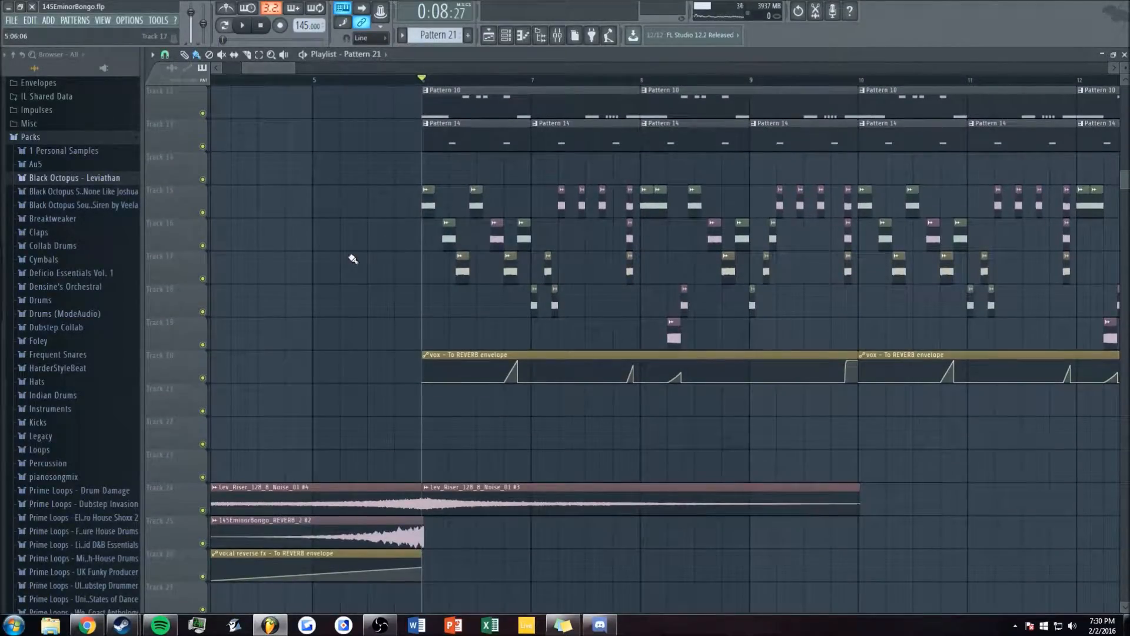
pyautogui.scroll(2, 351, 261)
pyautogui.click(557, 35)
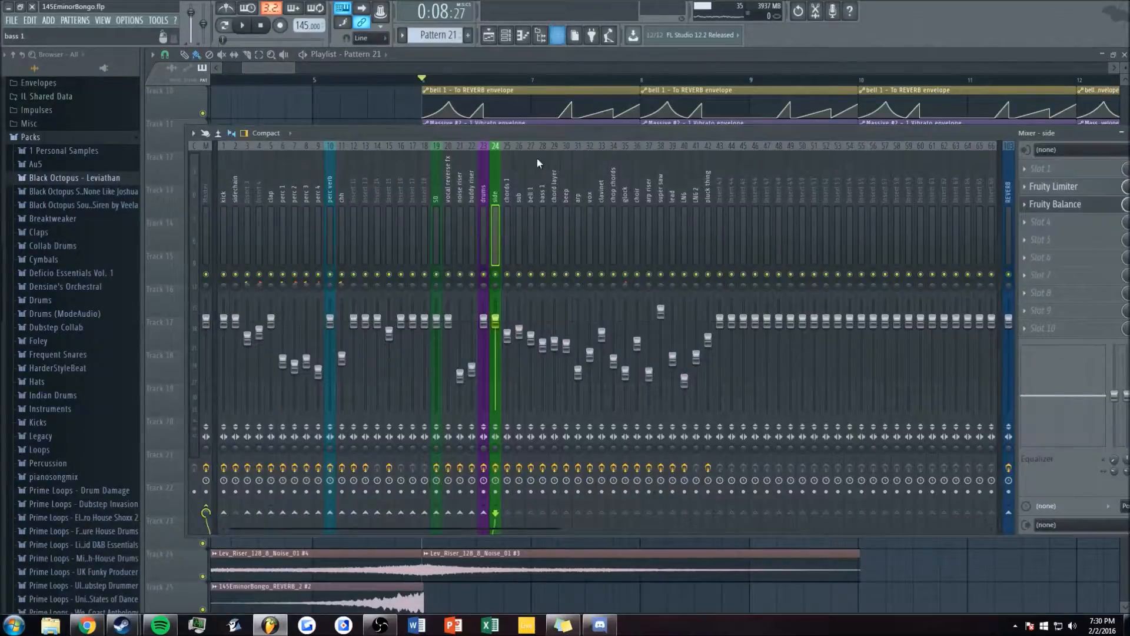
pyautogui.press('space')
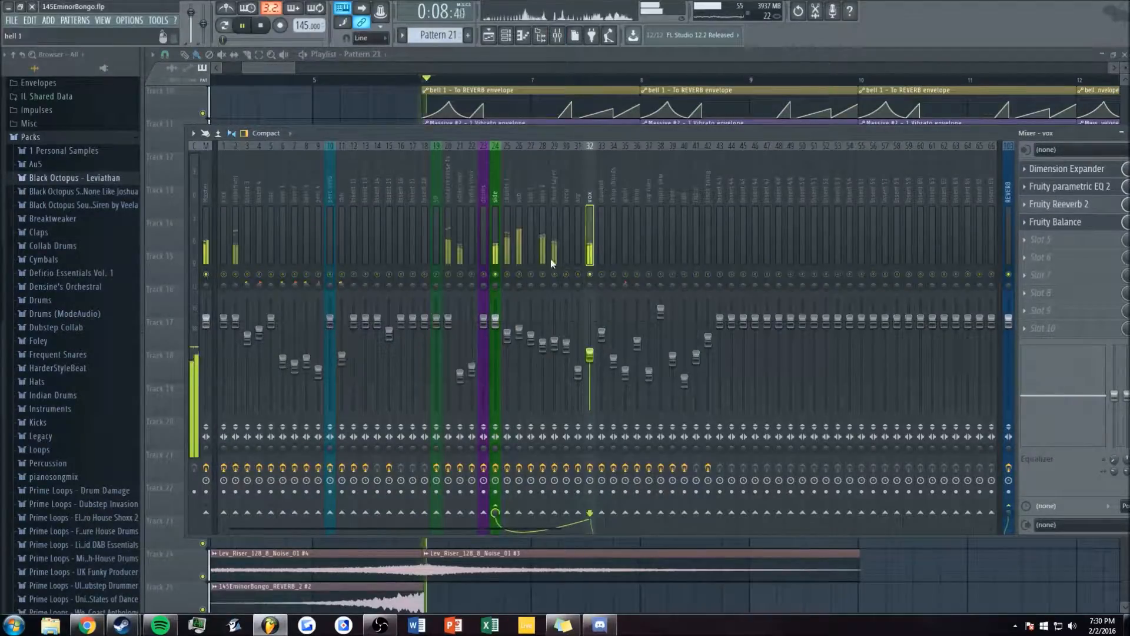
pyautogui.moveTo(265, 68); pyautogui.dragTo(266, 85)
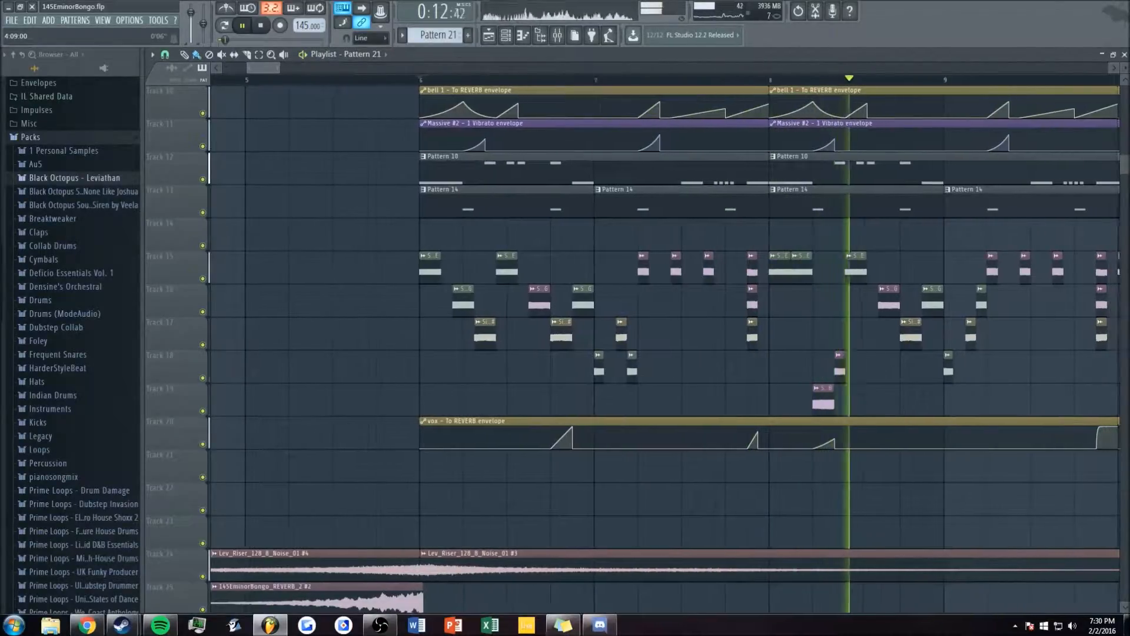
pyautogui.press('space')
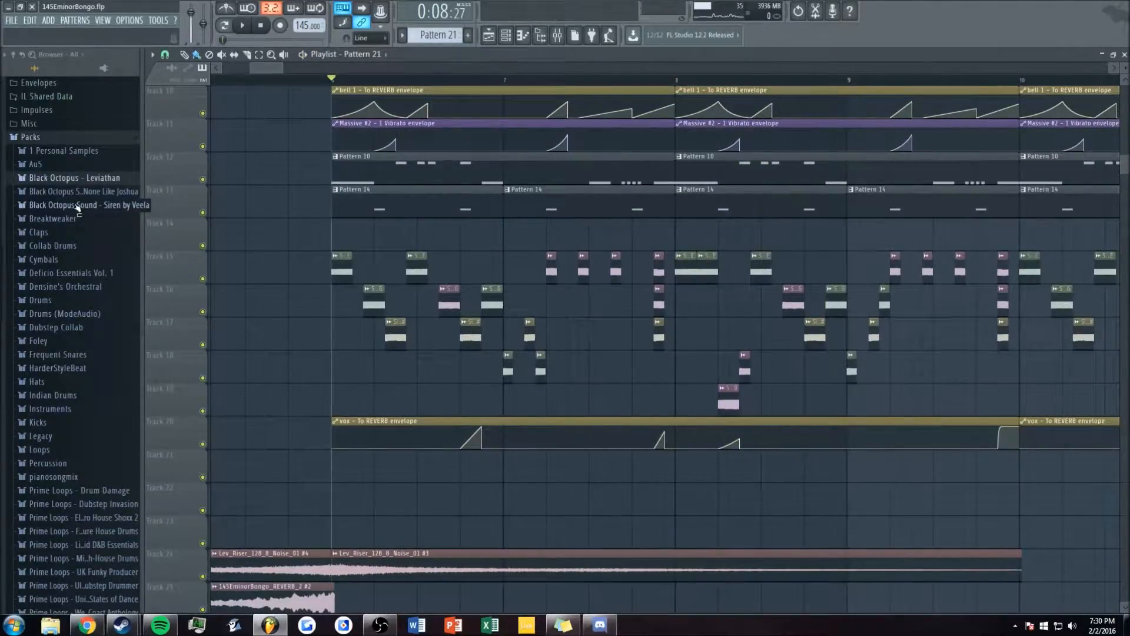
# - Widen the browser and open the Tones folder of the Black Octopus Sound - Siren by Veela pack
pyautogui.click(81, 205)
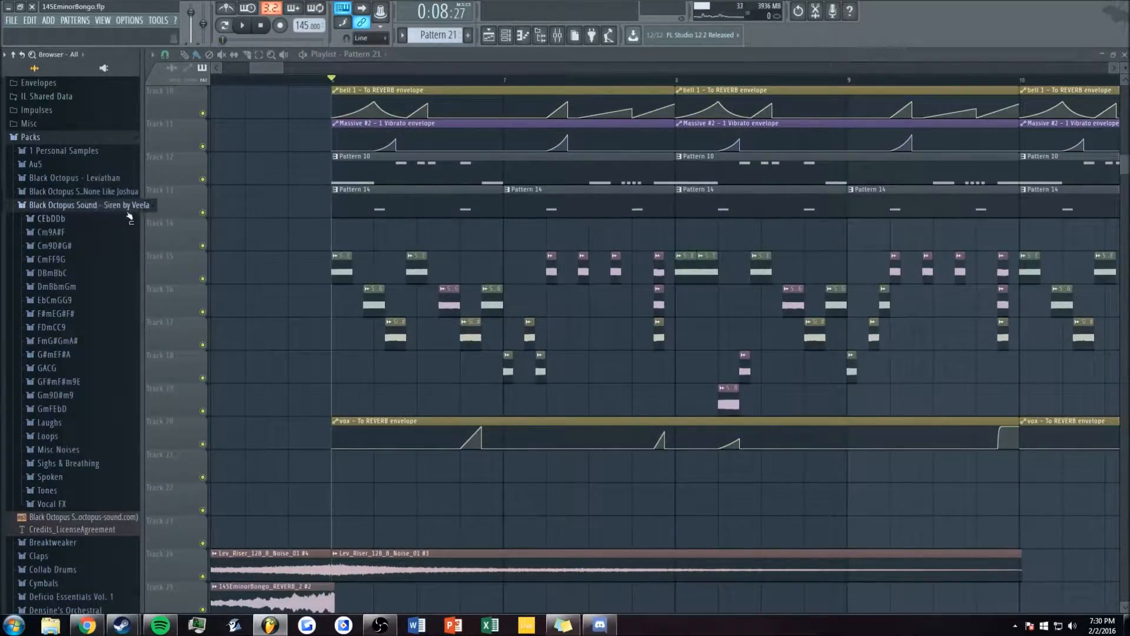
pyautogui.moveTo(141, 231); pyautogui.dragTo(164, 234)
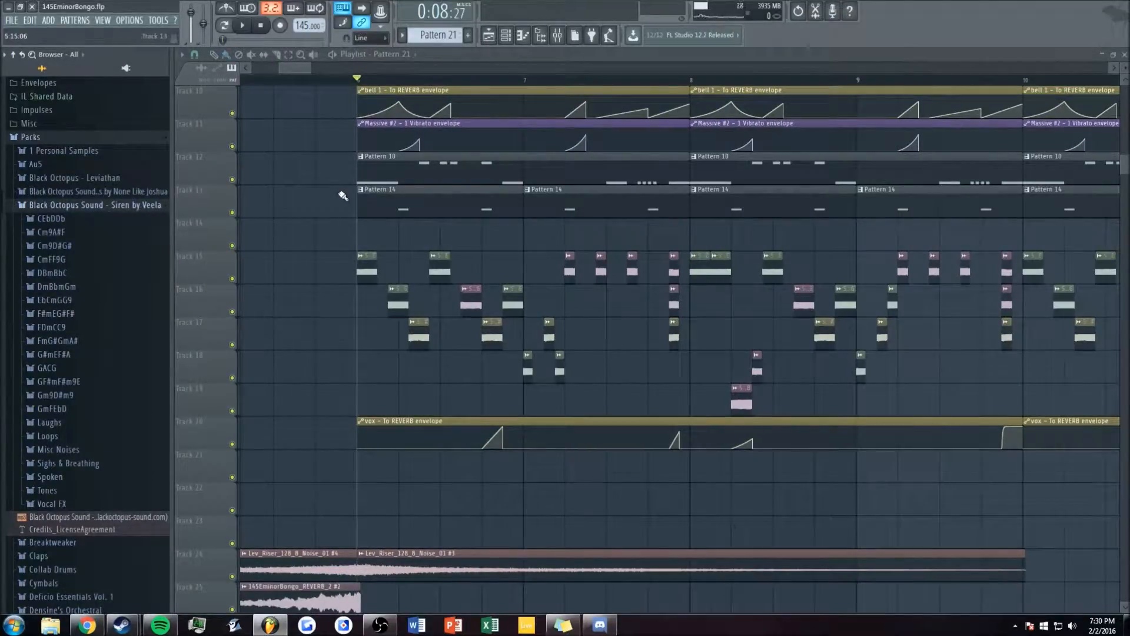
pyautogui.click(59, 489)
pyautogui.scroll(-10, 88, 353)
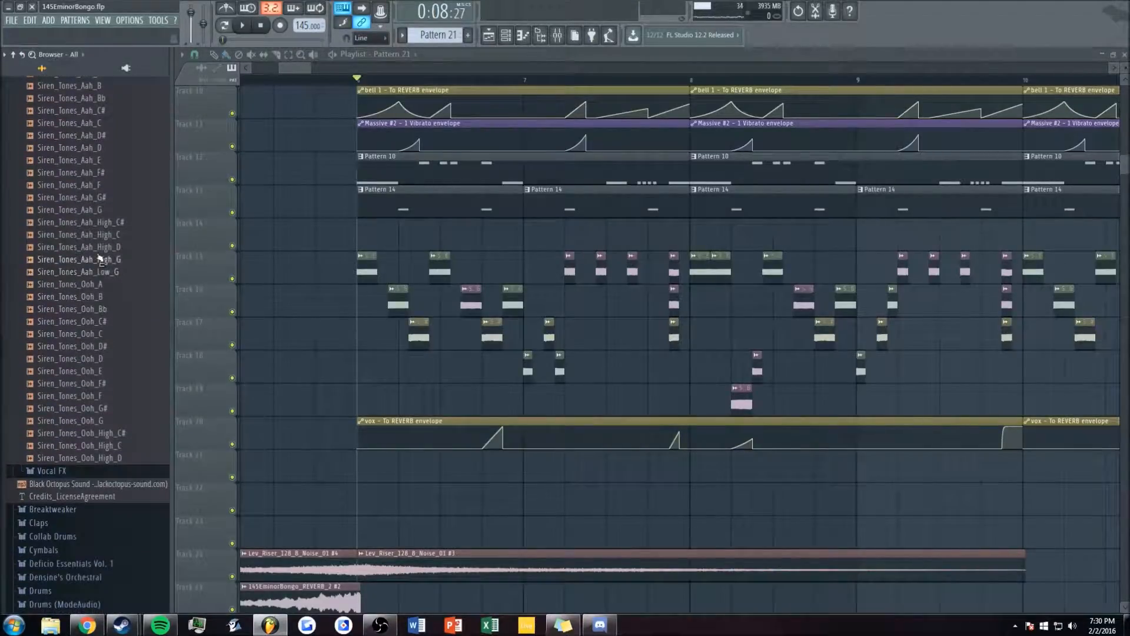
pyautogui.scroll(3, 94, 253)
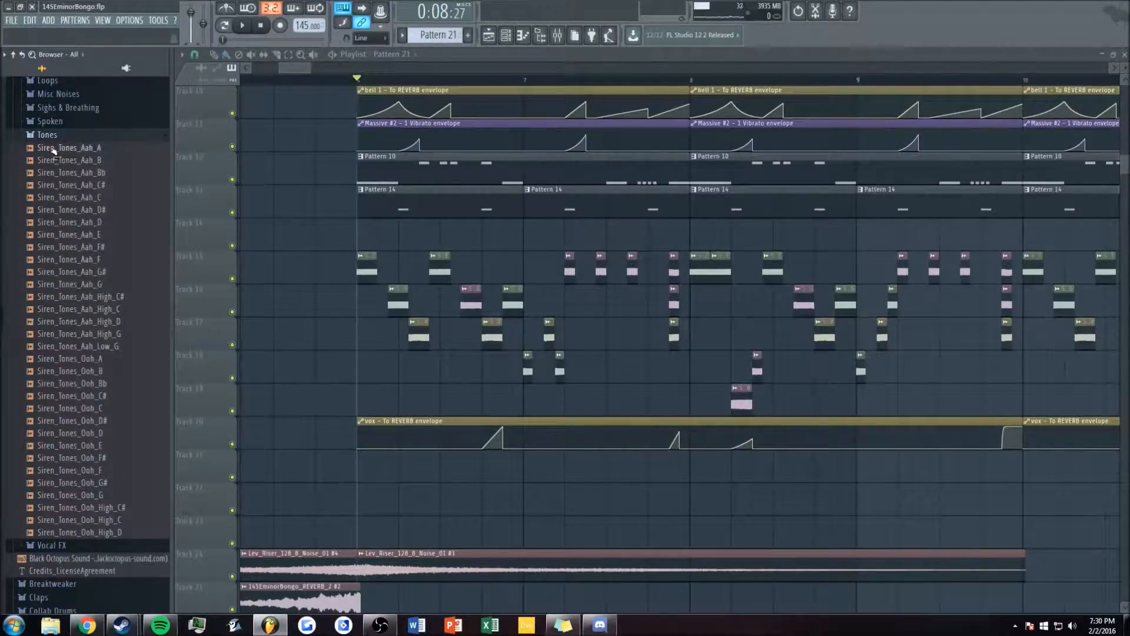
# - Audition several Siren_Tones Aah and Ooh samples, ending with Siren_Tones_Ooh_High_D, and collapse the Tones folder
pyautogui.click(79, 322)
pyautogui.click(86, 375)
pyautogui.click(90, 422)
pyautogui.click(90, 458)
pyautogui.click(92, 496)
pyautogui.click(104, 530)
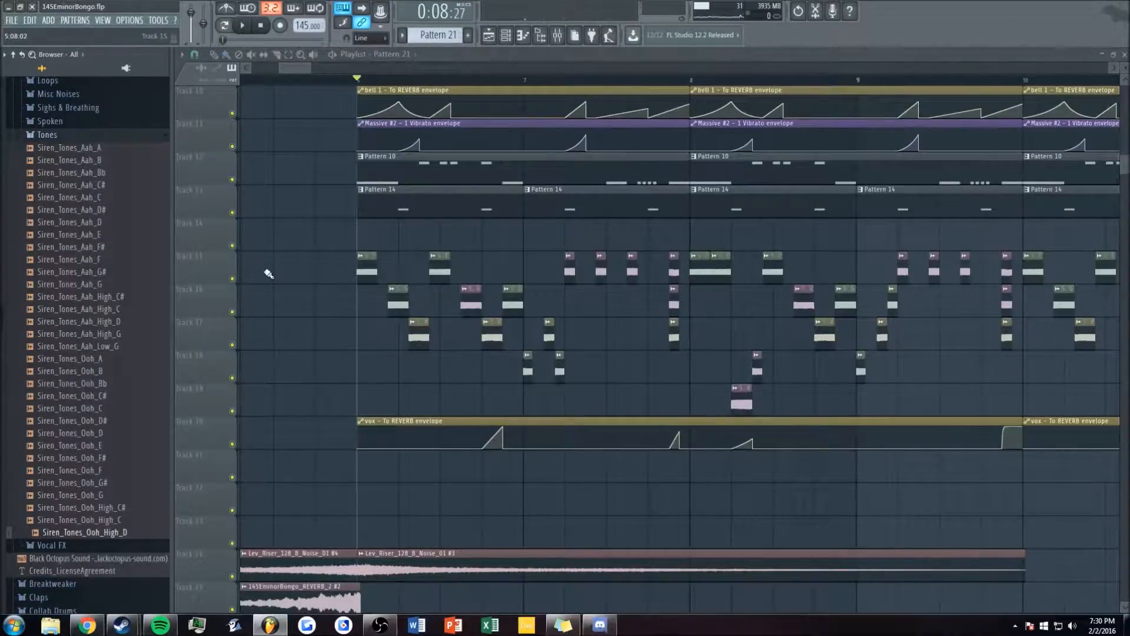
pyautogui.click(59, 137)
pyautogui.scroll(7, 58, 145)
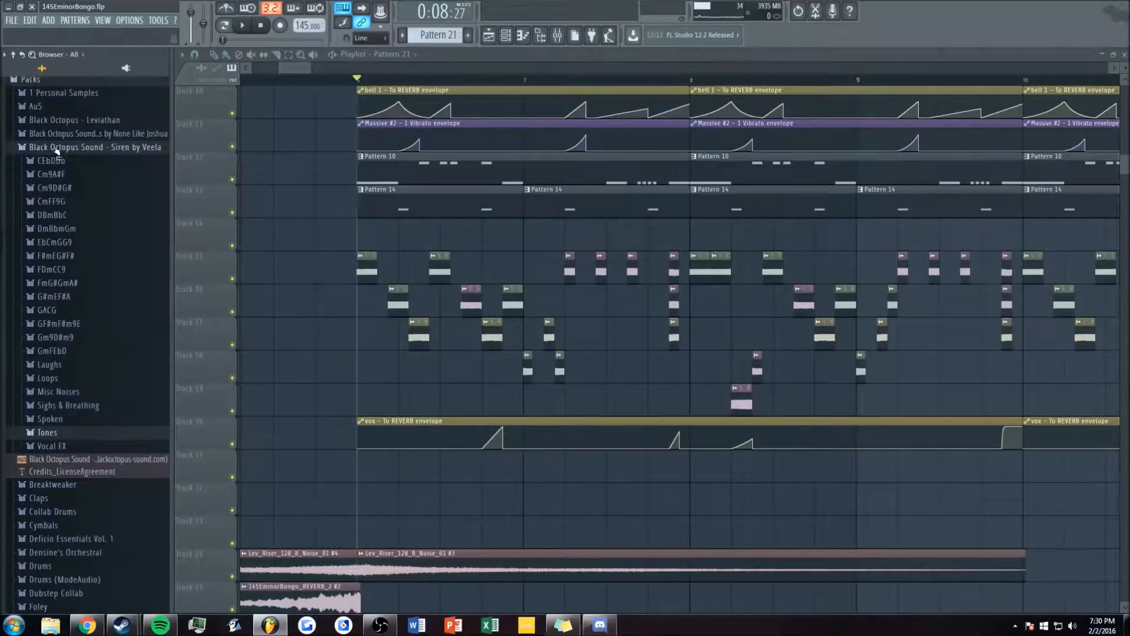
# - Collapse the Siren by Veela pack in the browser and open Dimension Expander from the vox mixer track
pyautogui.click(56, 149)
pyautogui.moveTo(309, 68); pyautogui.dragTo(327, 69)
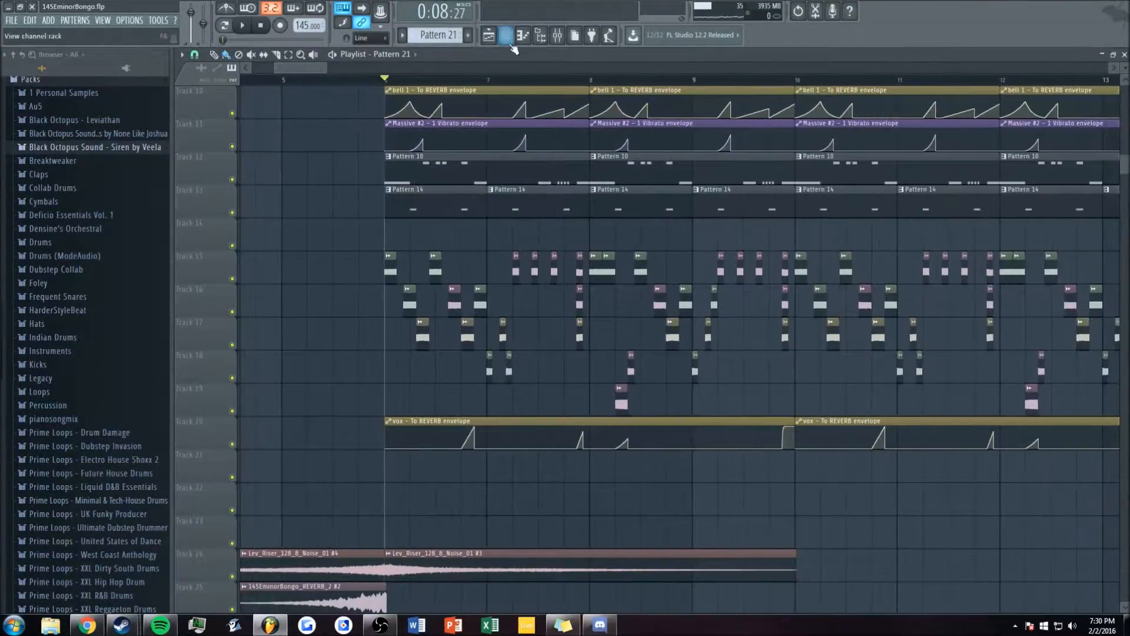
pyautogui.click(557, 36)
pyautogui.moveTo(655, 133); pyautogui.dragTo(591, 186)
pyautogui.click(1030, 227)
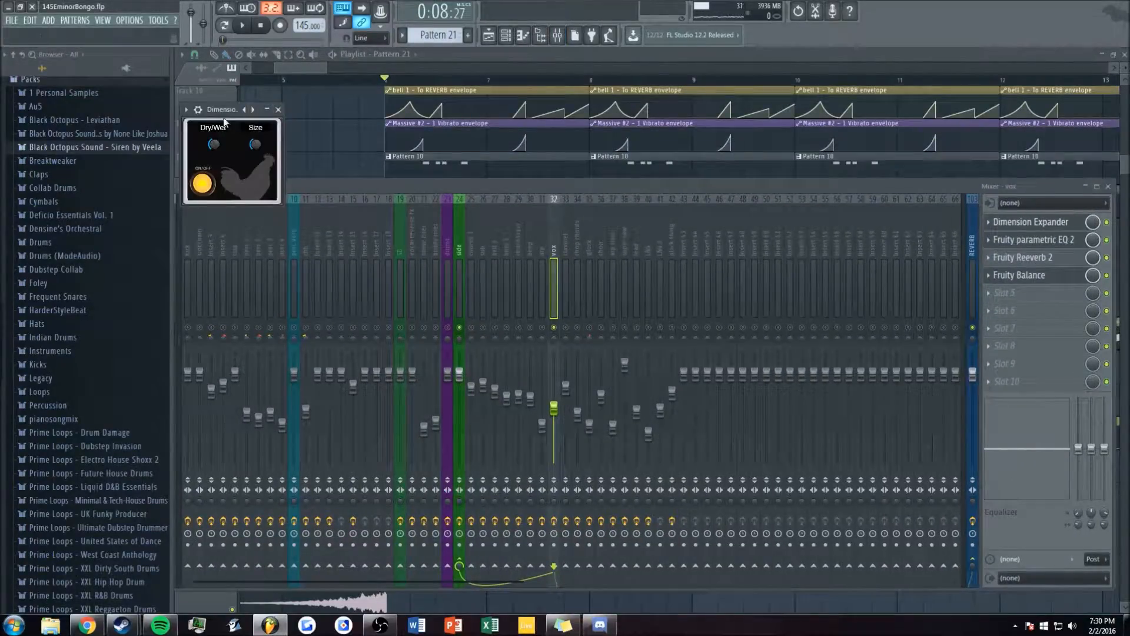
pyautogui.moveTo(227, 114); pyautogui.dragTo(257, 153)
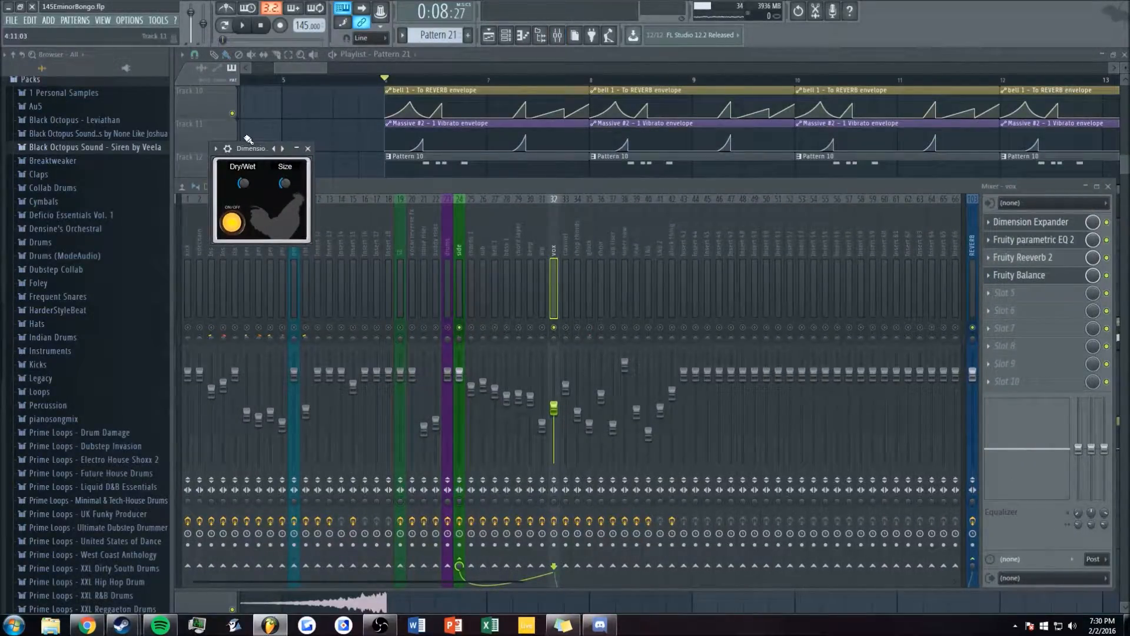
pyautogui.moveTo(255, 152); pyautogui.dragTo(257, 147)
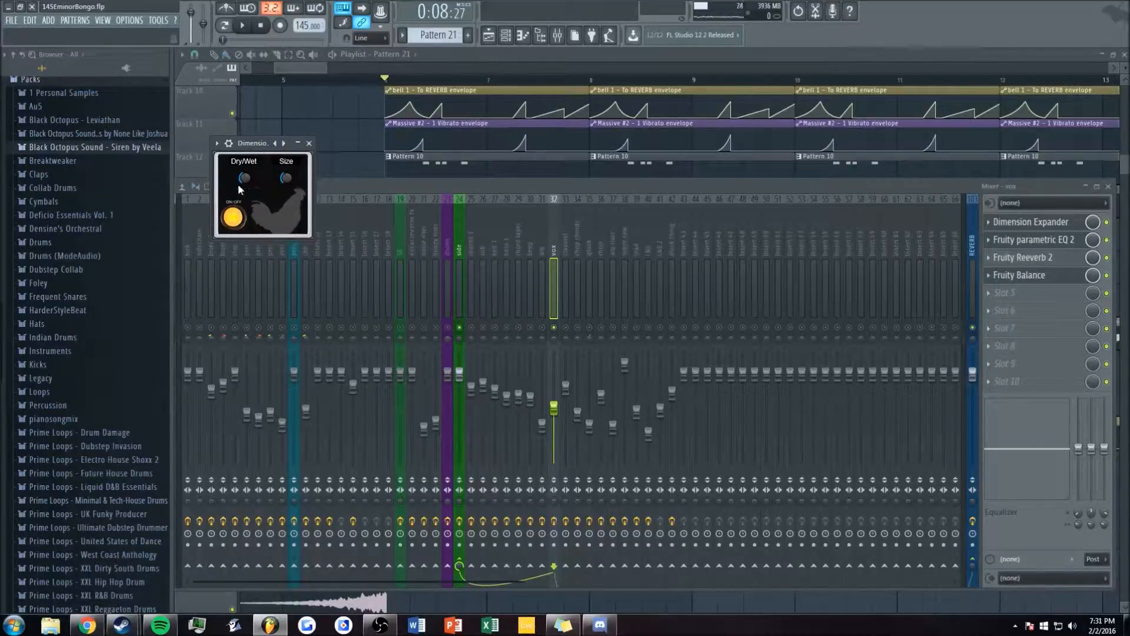
# - Play the soloed vox track briefly from bar 6, and bring its Dimension Expander back into view
pyautogui.press('space')
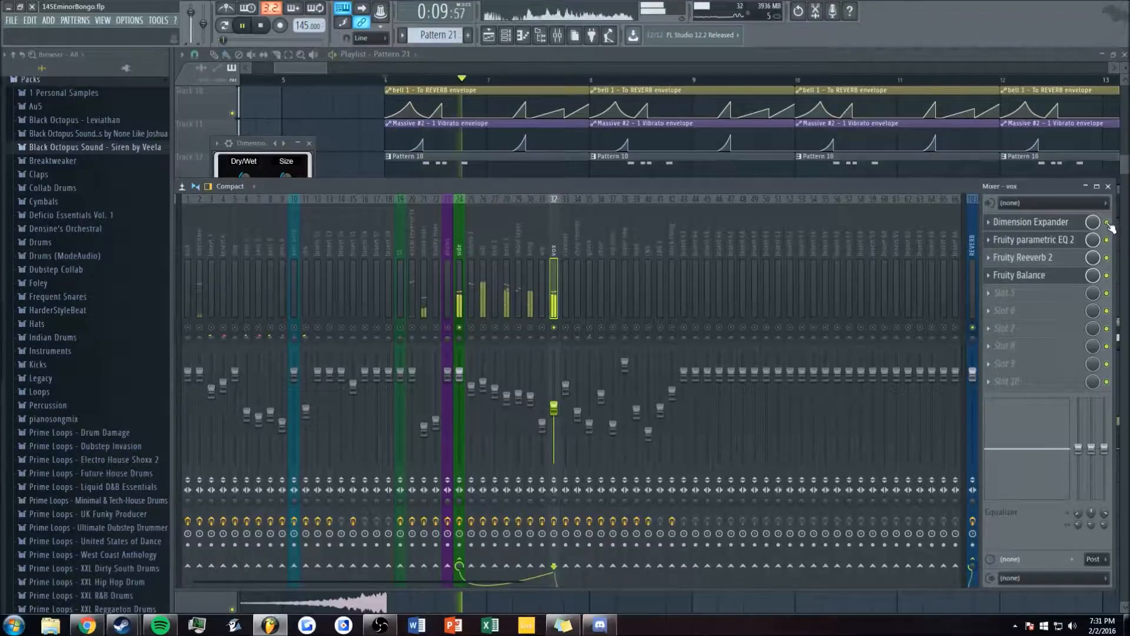
pyautogui.press('space')
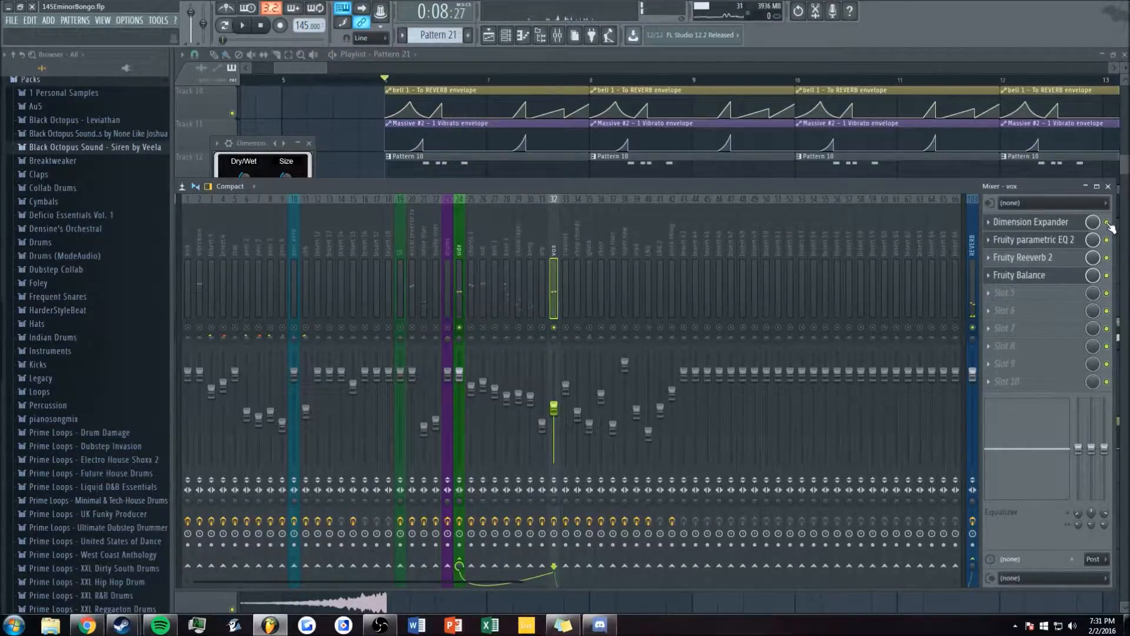
pyautogui.moveTo(943, 186); pyautogui.dragTo(959, 186)
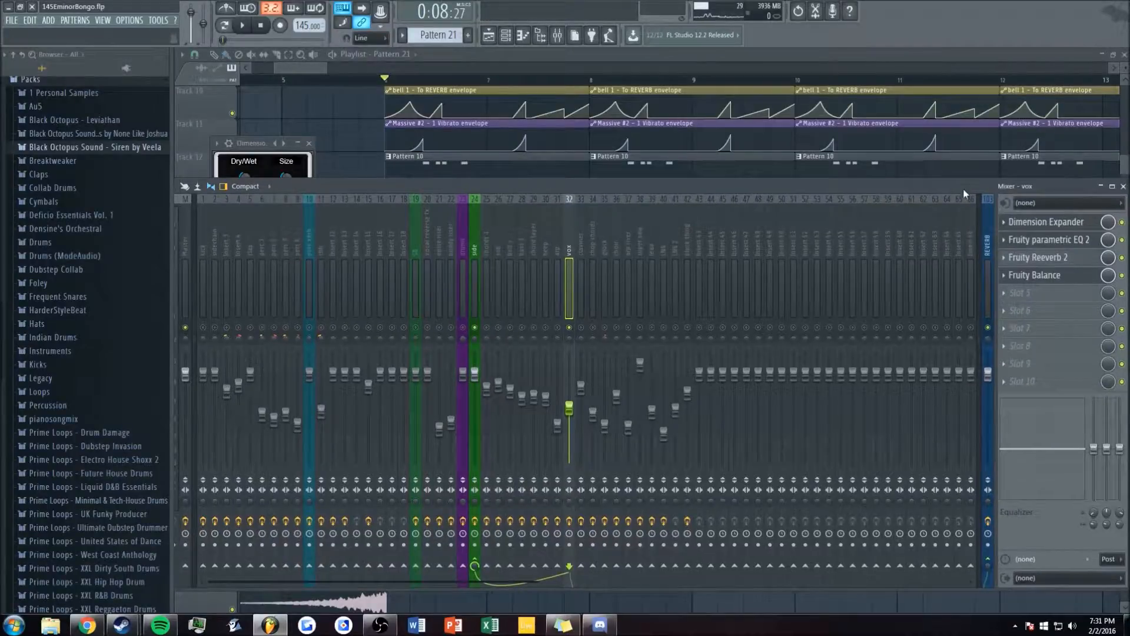
pyautogui.click(1043, 222)
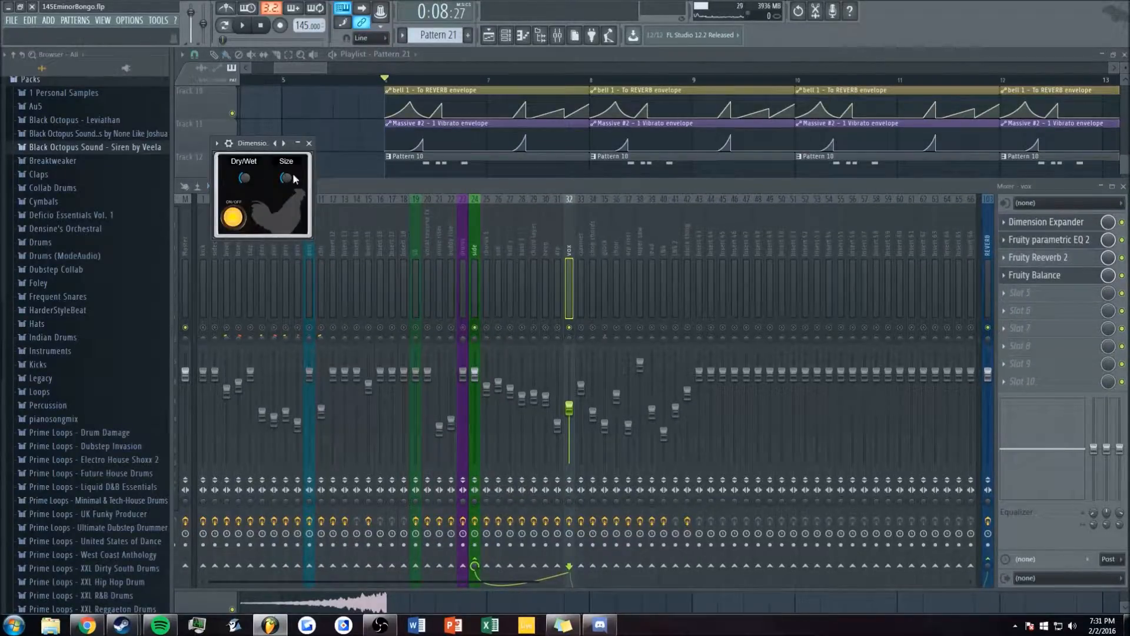
# - Inspect Fruity parametric EQ 2 and Fruity Reeverb 2 on the vox track, closing the reverb and the mixer
pyautogui.click(1040, 239)
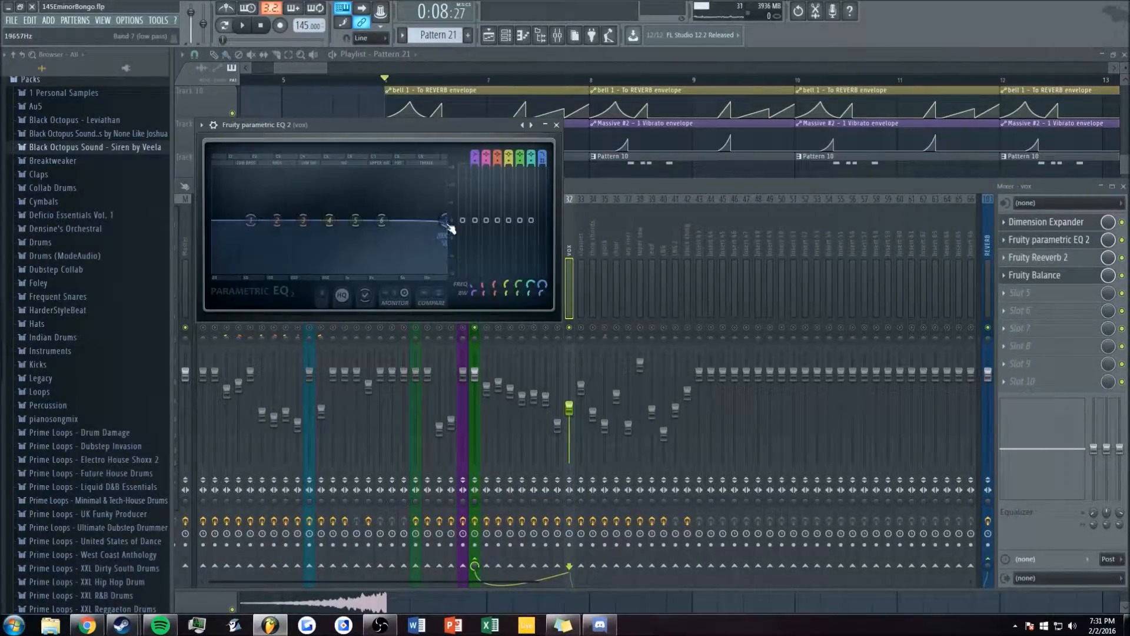
pyautogui.click(1033, 265)
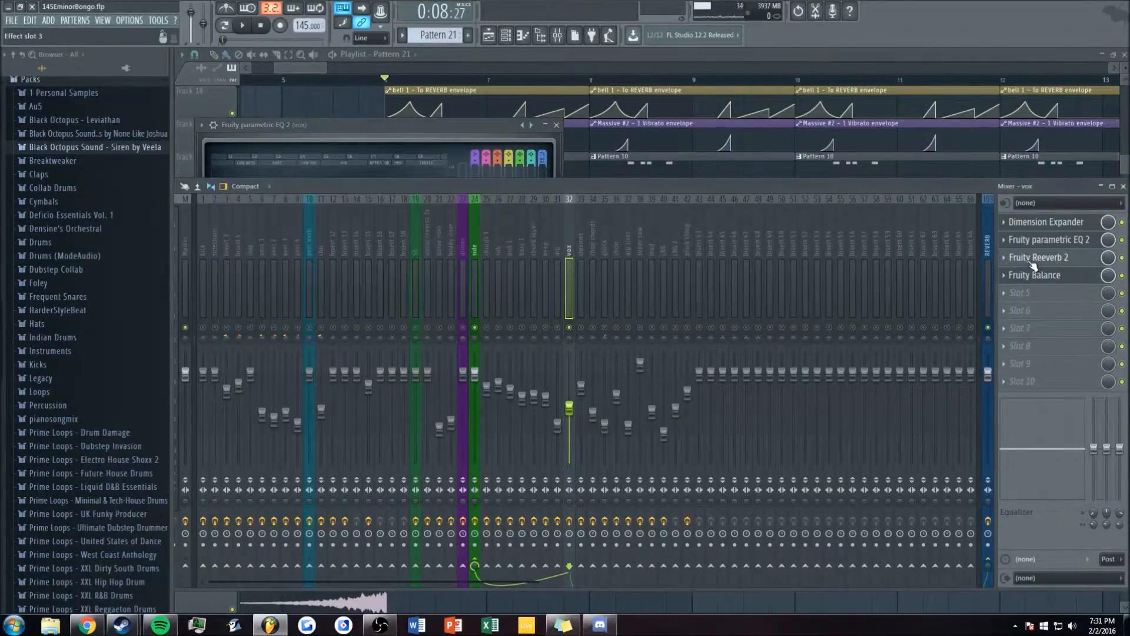
pyautogui.click(1037, 258)
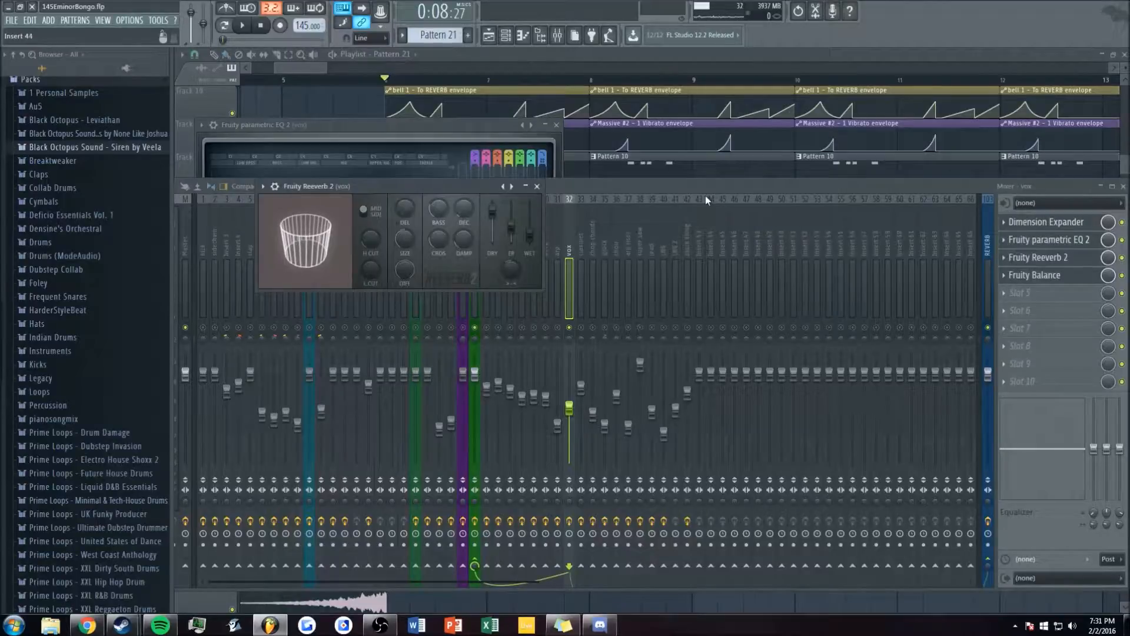
pyautogui.click(536, 186)
pyautogui.press('F9')
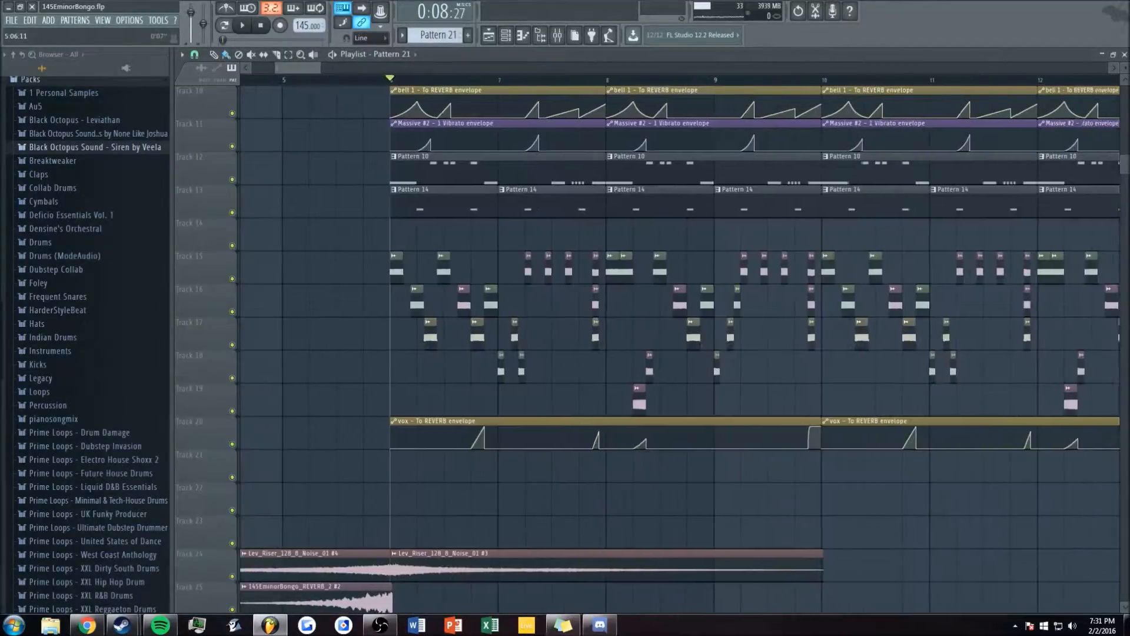
# - Play the vocal chops from bar 6 while following the vox To REVERB envelope, and stop playback
pyautogui.scroll(3, 426, 352)
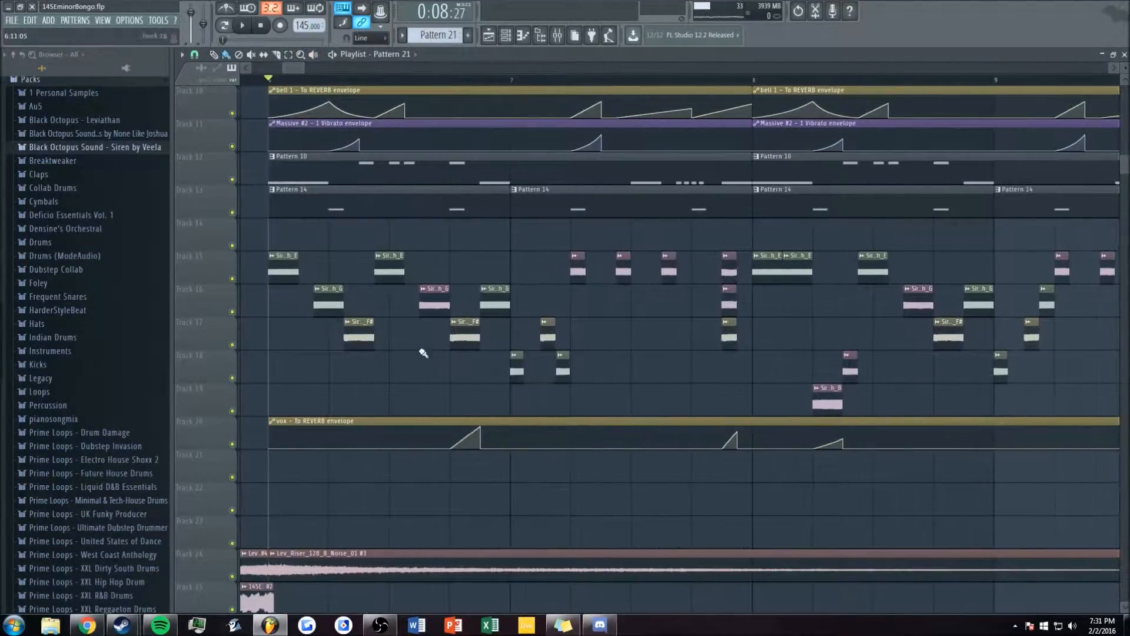
pyautogui.press('space')
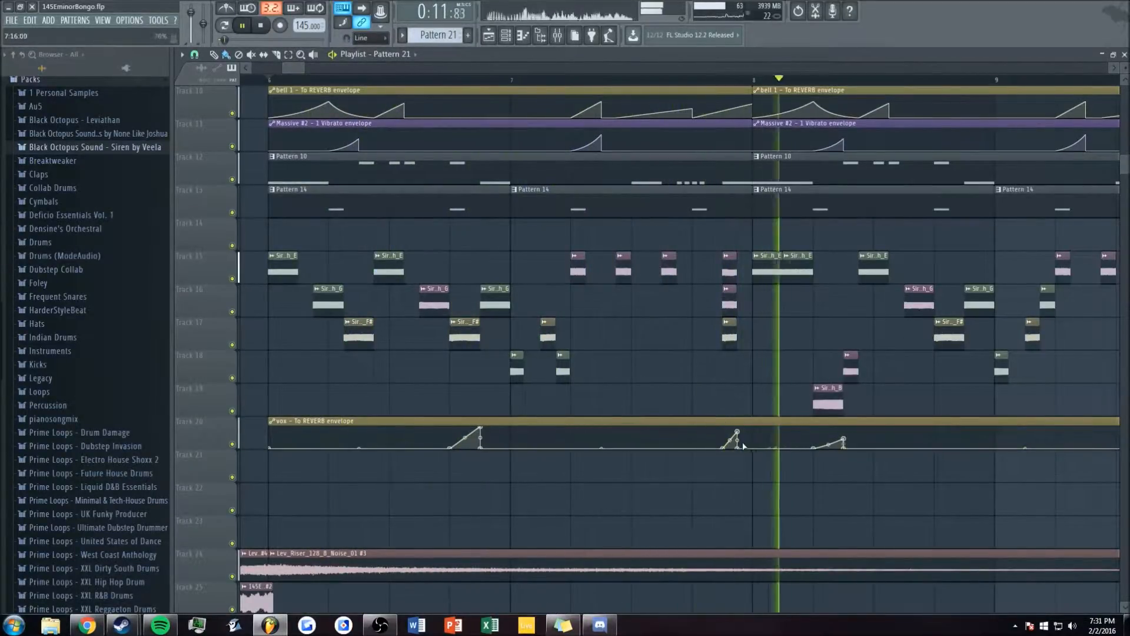
pyautogui.press('space')
# - Check Fruity Balance on the vox track and return to the mixer
pyautogui.press('F9')
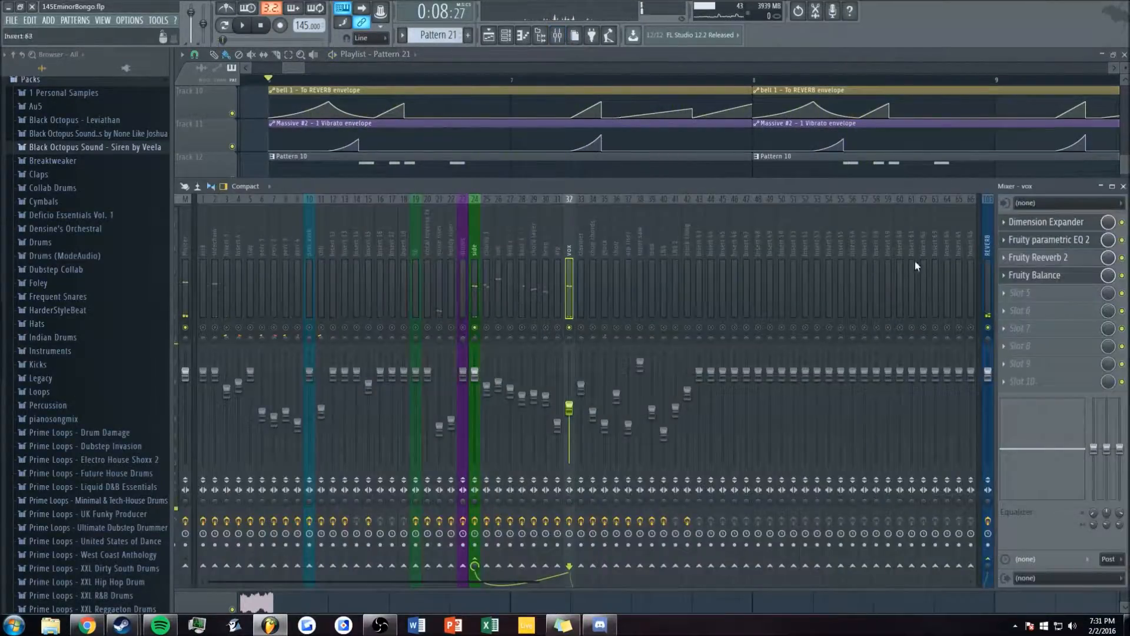
pyautogui.click(1045, 277)
pyautogui.moveTo(305, 68); pyautogui.dragTo(524, 57)
pyautogui.click(558, 39)
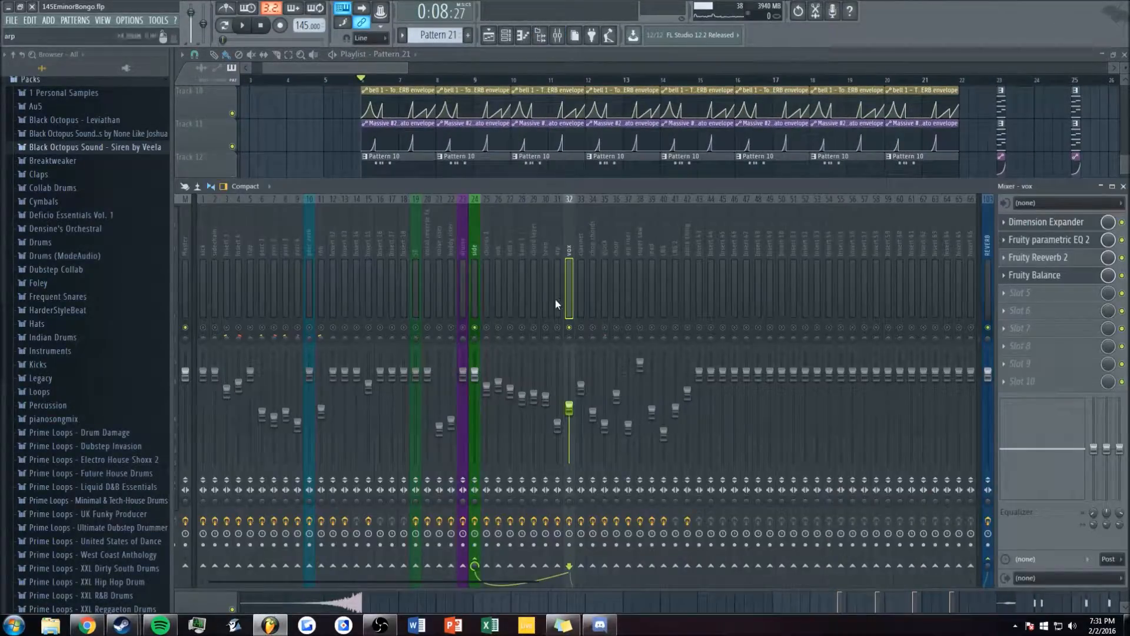
# - Play the arrangement from bar 14 with all mixer tracks unsoloed and the side track muted, and stop playback
pyautogui.moveTo(288, 67); pyautogui.dragTo(418, 92)
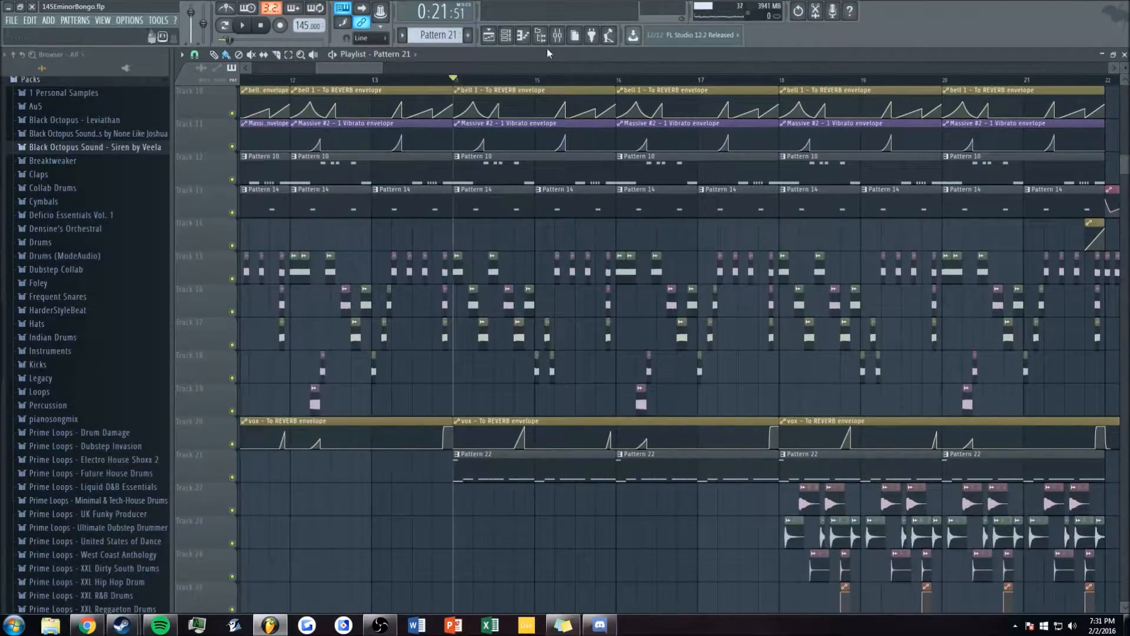
pyautogui.press('F9')
pyautogui.press('space')
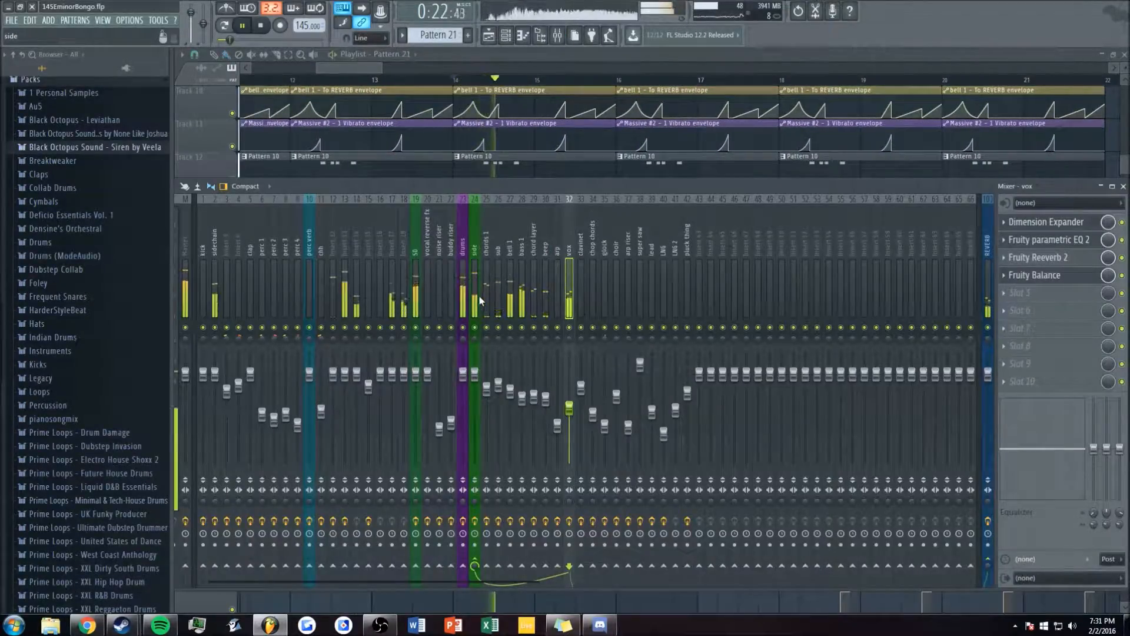
pyautogui.click(477, 328)
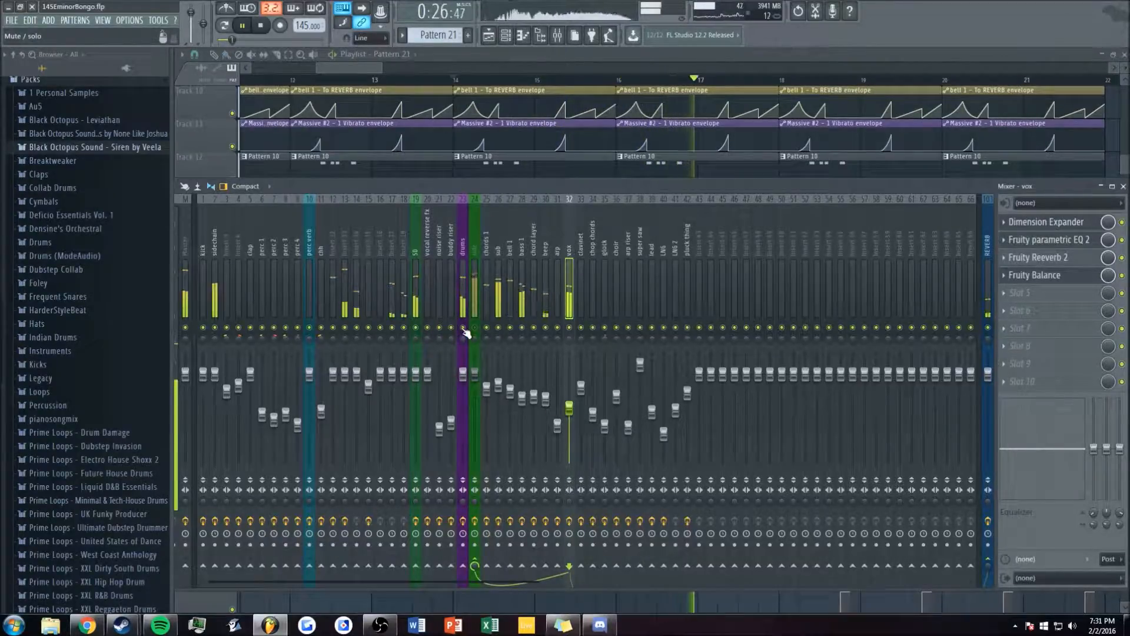
pyautogui.press('F9')
pyautogui.press('space')
# - Open Pattern 22 in the piano roll to view its drum notes, and show the channel rack
pyautogui.doubleClick(497, 469)
pyautogui.keyDown('ctrl'); pyautogui.scroll(-5, 385, 309); pyautogui.keyUp('ctrl')
pyautogui.scroll(-3, 385, 310)
pyautogui.scroll(3, 326, 255)
pyautogui.click(505, 34)
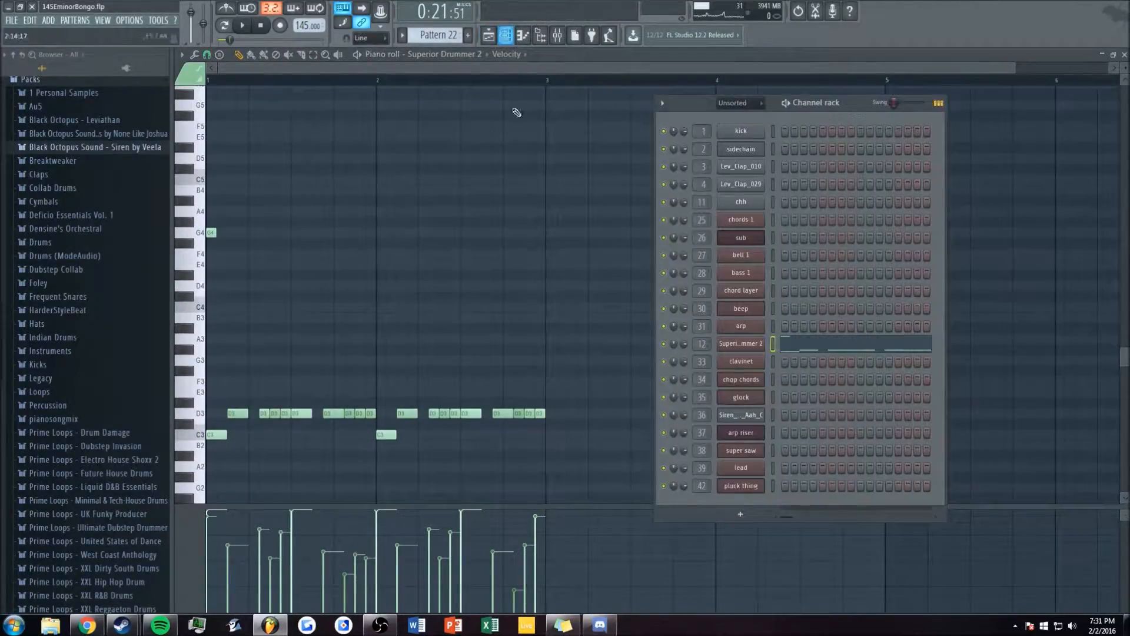
# - Open the Superior Drummer 2 channel, audition several pieces of the drum kit, and close the plugin
pyautogui.click(740, 344)
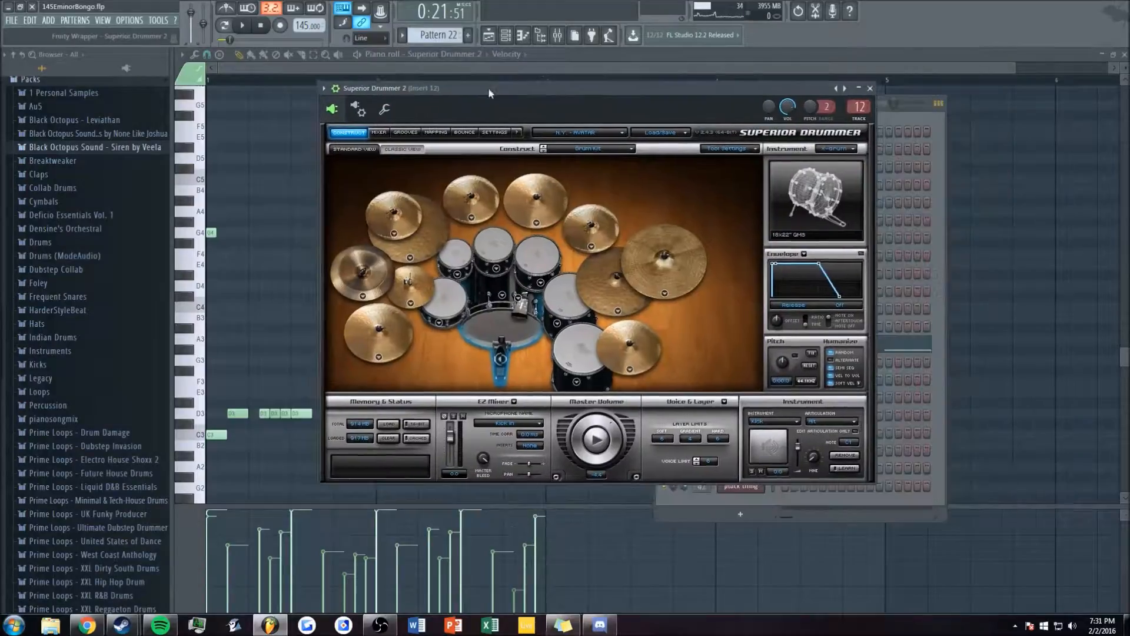
pyautogui.click(540, 282)
pyautogui.click(575, 338)
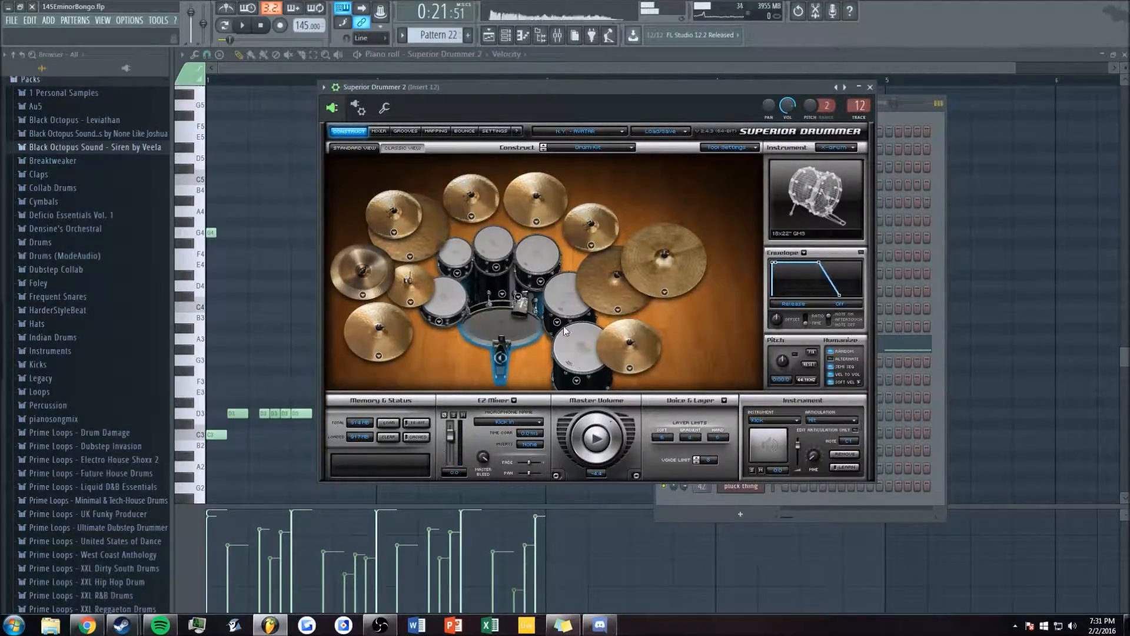
pyautogui.click(496, 198)
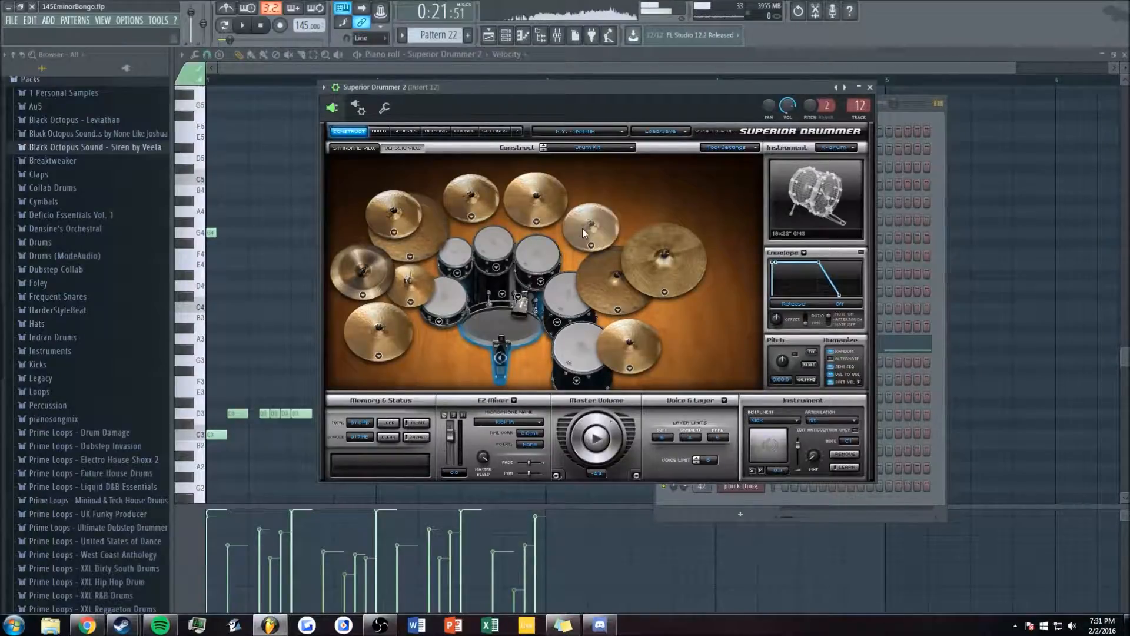
pyautogui.click(870, 88)
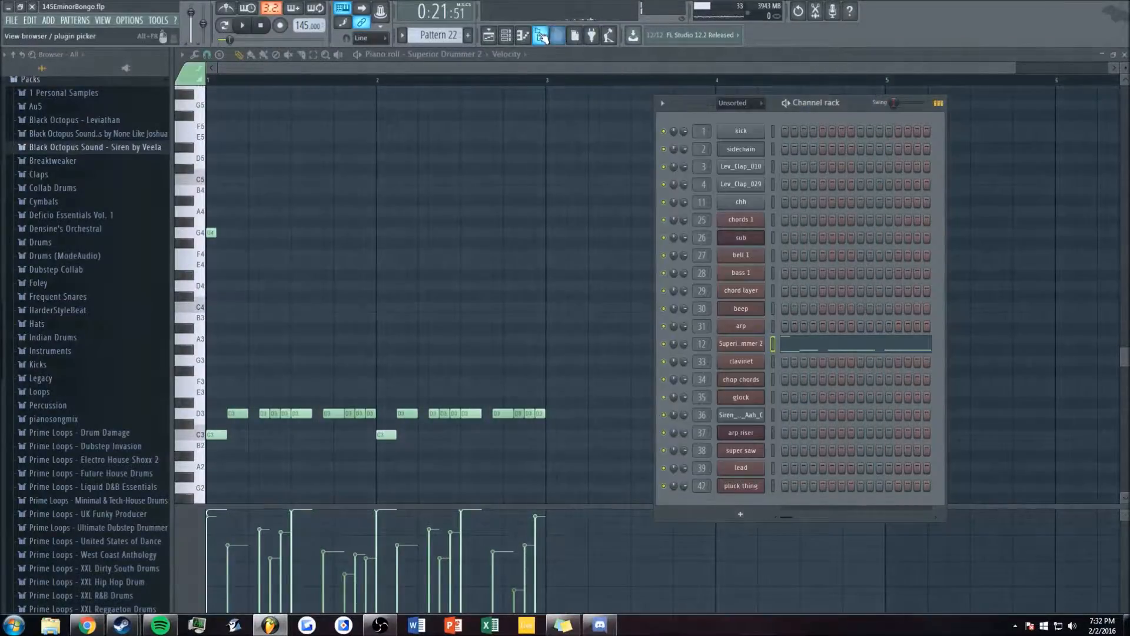
# - Select the Insert 12 mixer track and play Pattern 22, checking both its notes and the mixer meters
pyautogui.click(555, 36)
pyautogui.moveTo(338, 242)
pyautogui.mouseDown()
pyautogui.moveTo(420, 245)
pyautogui.moveTo(336, 247)
pyautogui.mouseUp()
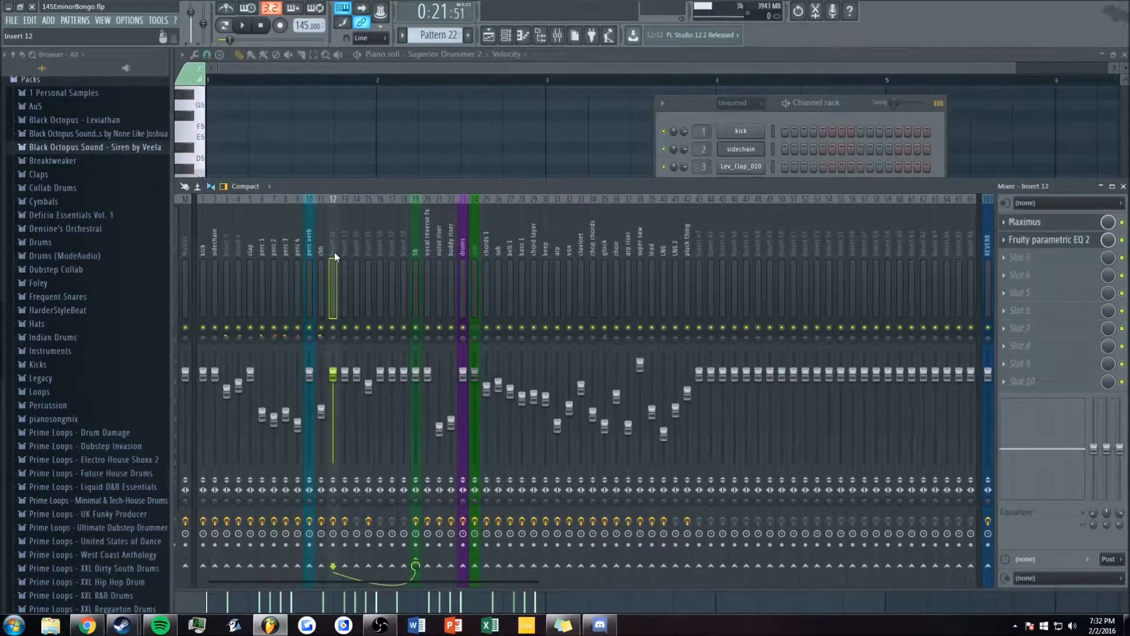
pyautogui.click(362, 56)
pyautogui.scroll(1, 363, 67)
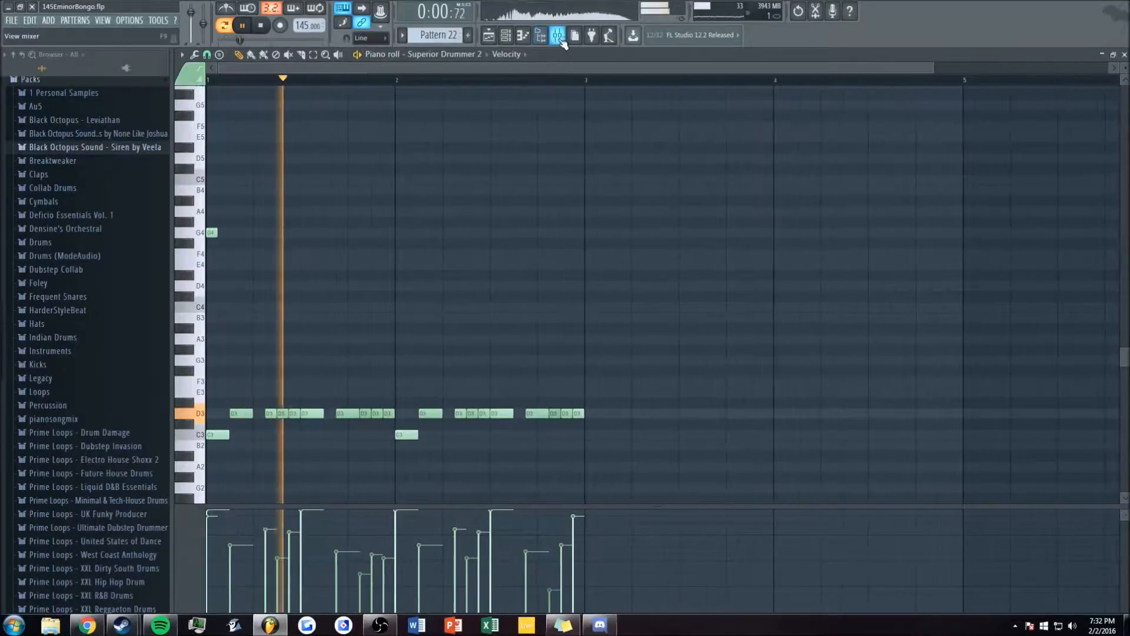
pyautogui.click(557, 36)
pyautogui.press('space')
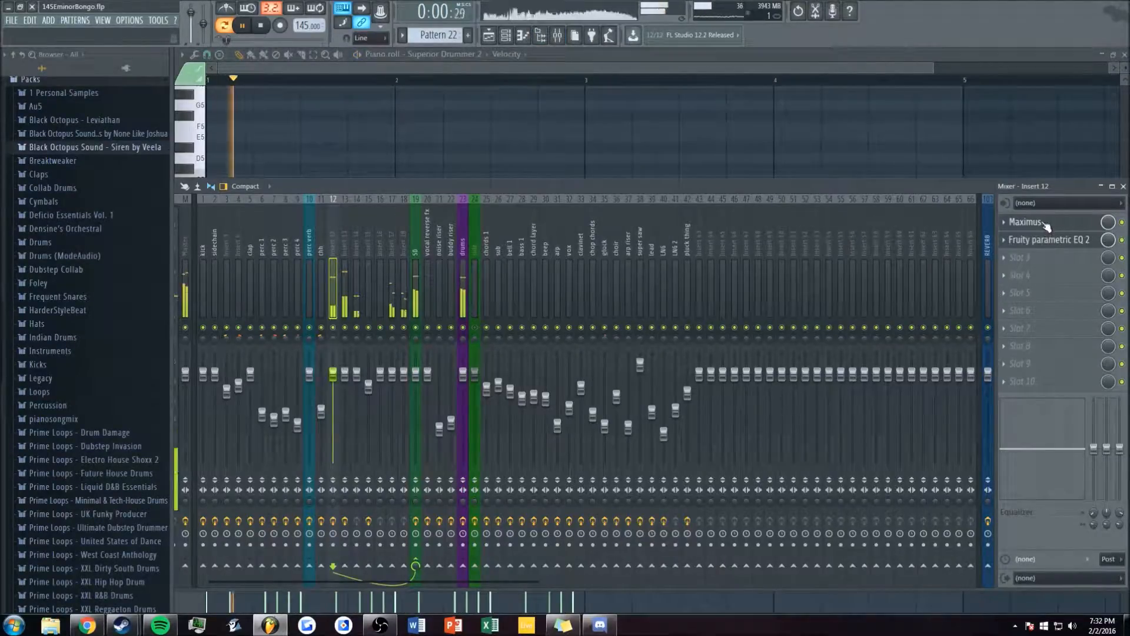
# - Examine the Maximus bands and the Fruity parametric EQ 2 curve on Insert 12, and close the EQ
pyautogui.click(1039, 223)
pyautogui.press('space')
pyautogui.click(218, 273)
pyautogui.click(221, 301)
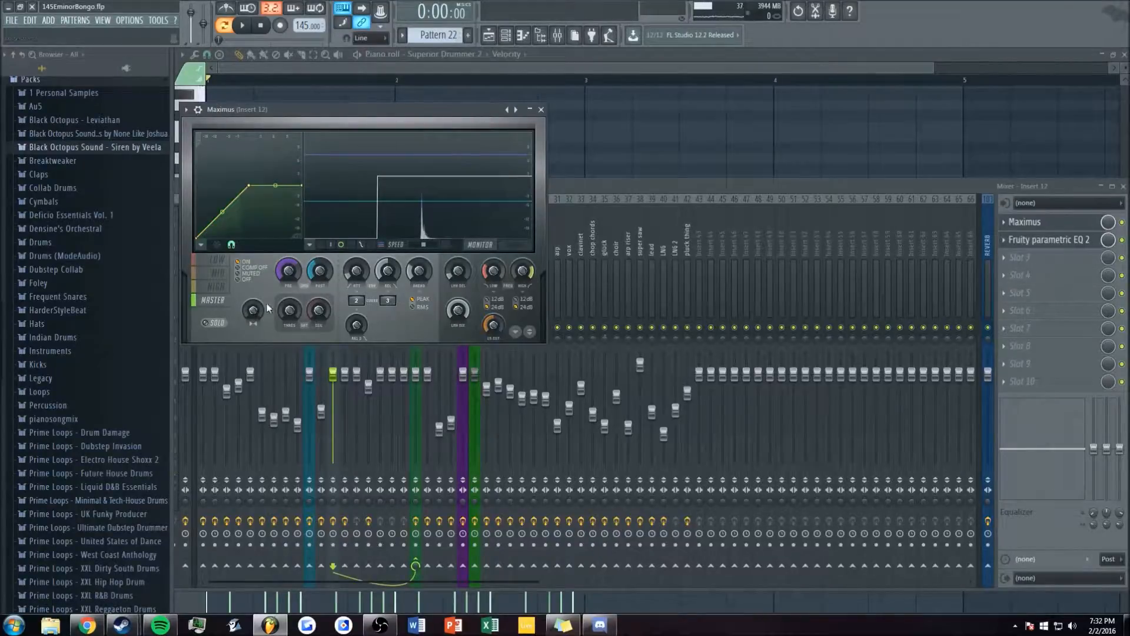
pyautogui.click(1036, 242)
pyautogui.press('space')
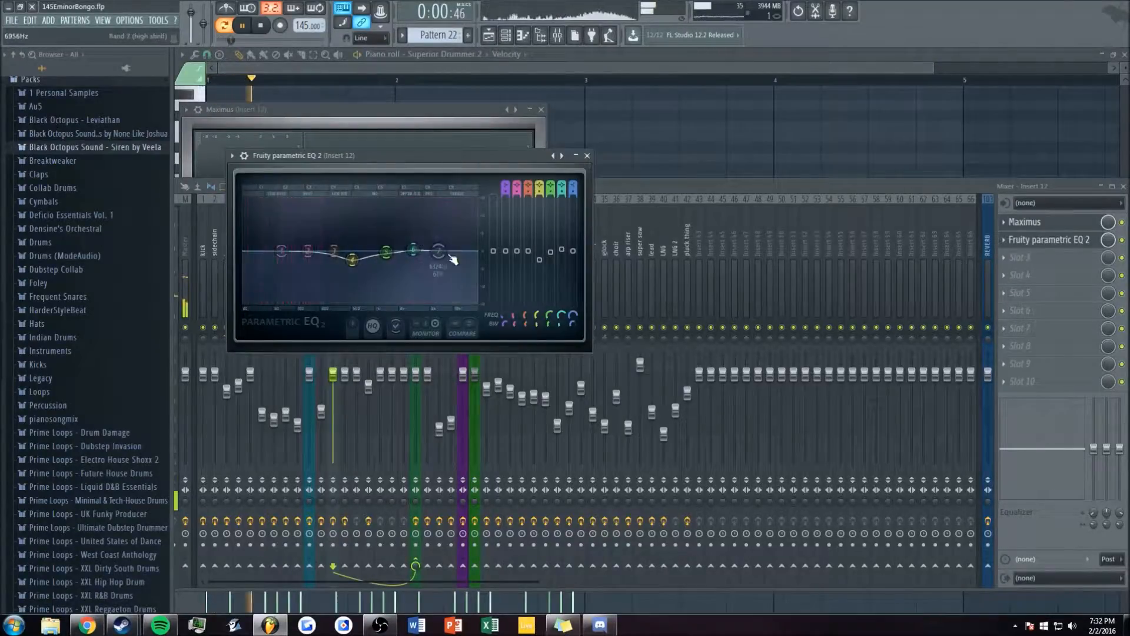
pyautogui.click(587, 156)
# - Select Insert 13 and watch its Fruity parametric EQ 2 during a short playback of Pattern 22
pyautogui.click(341, 238)
pyautogui.press('space')
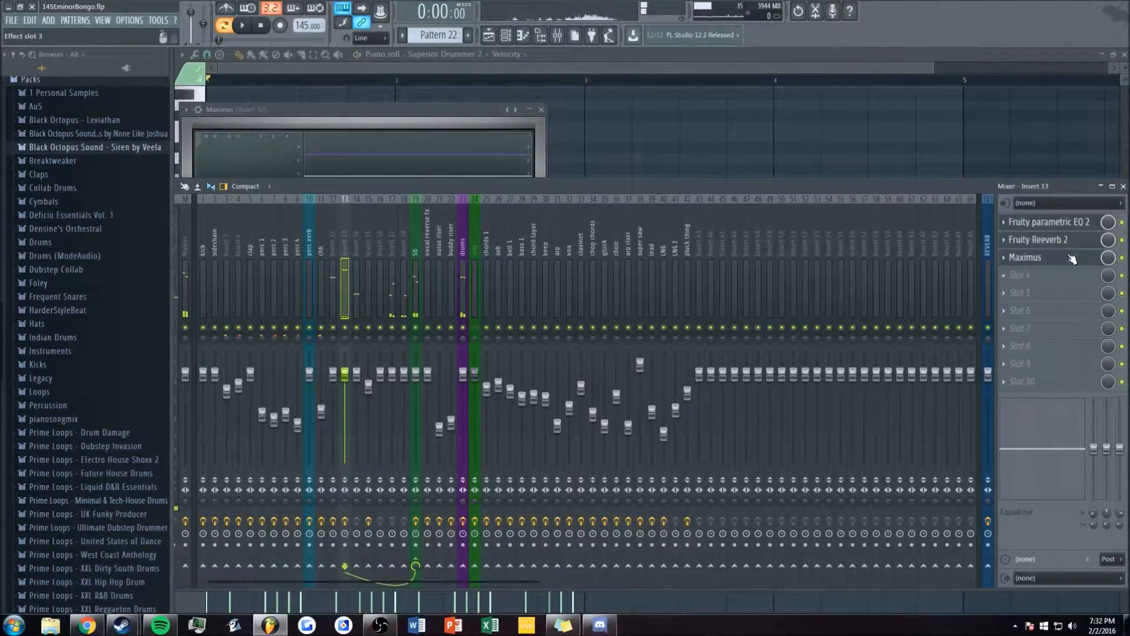
pyautogui.click(1051, 221)
pyautogui.press('space')
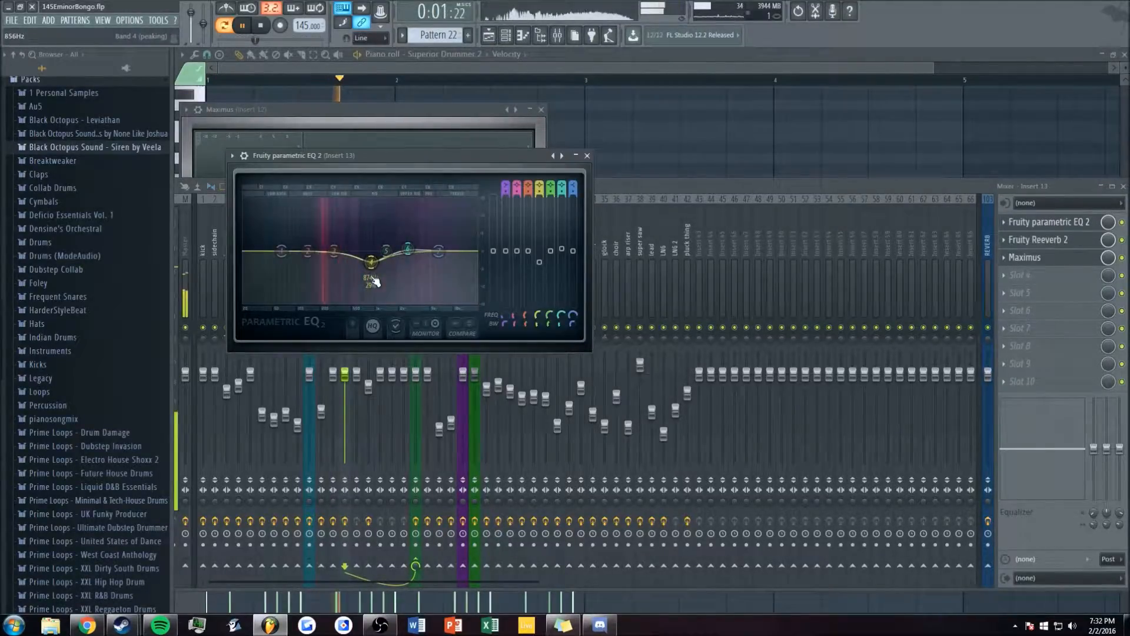
pyautogui.press('space')
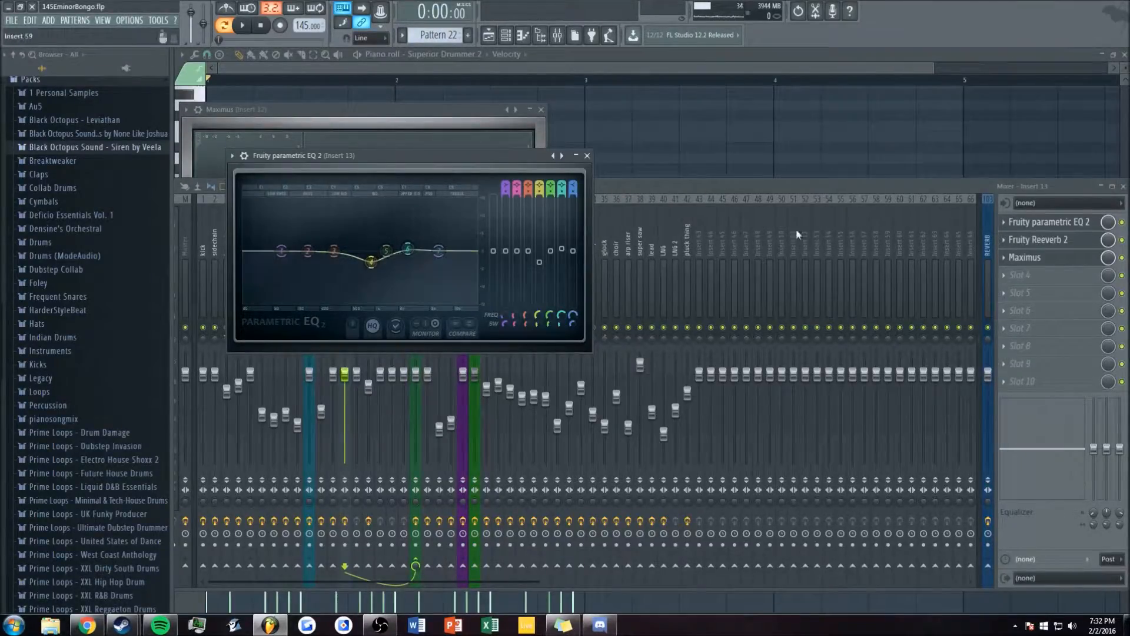
# - Open Fruity Reeverb 2 and Maximus on Insert 13, and play Pattern 22 to watch the compression
pyautogui.click(1050, 243)
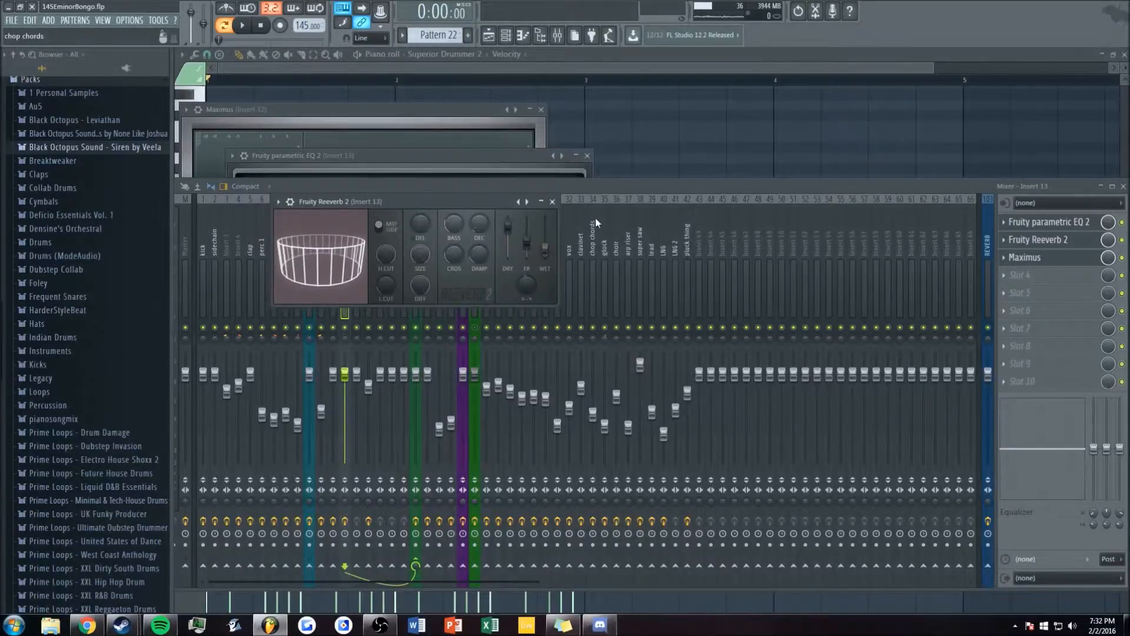
pyautogui.click(1035, 259)
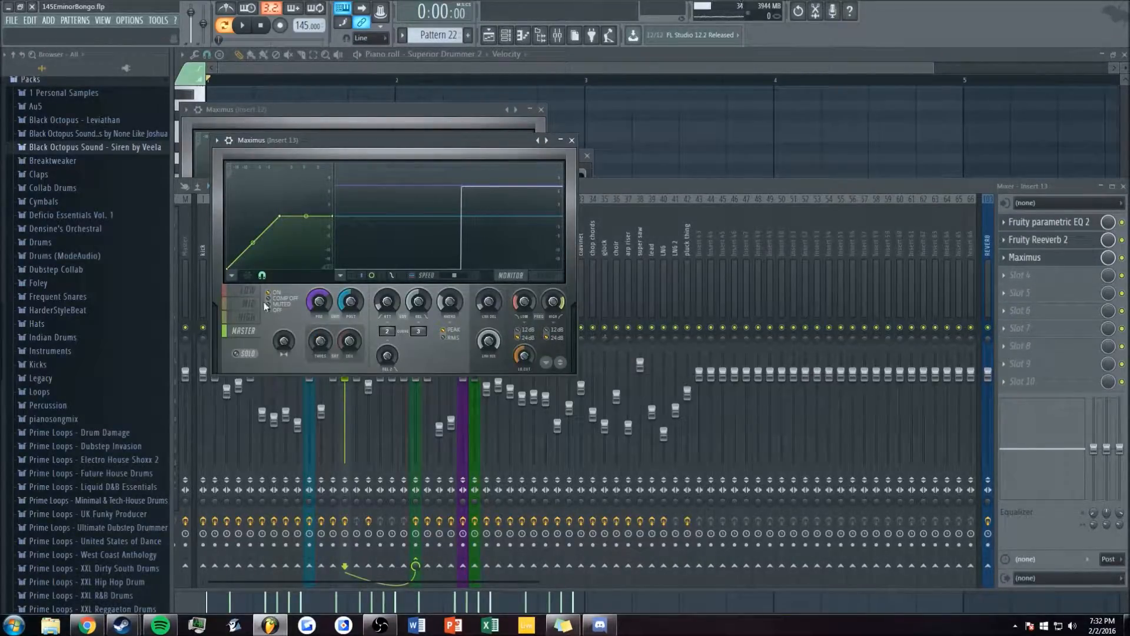
pyautogui.press('space')
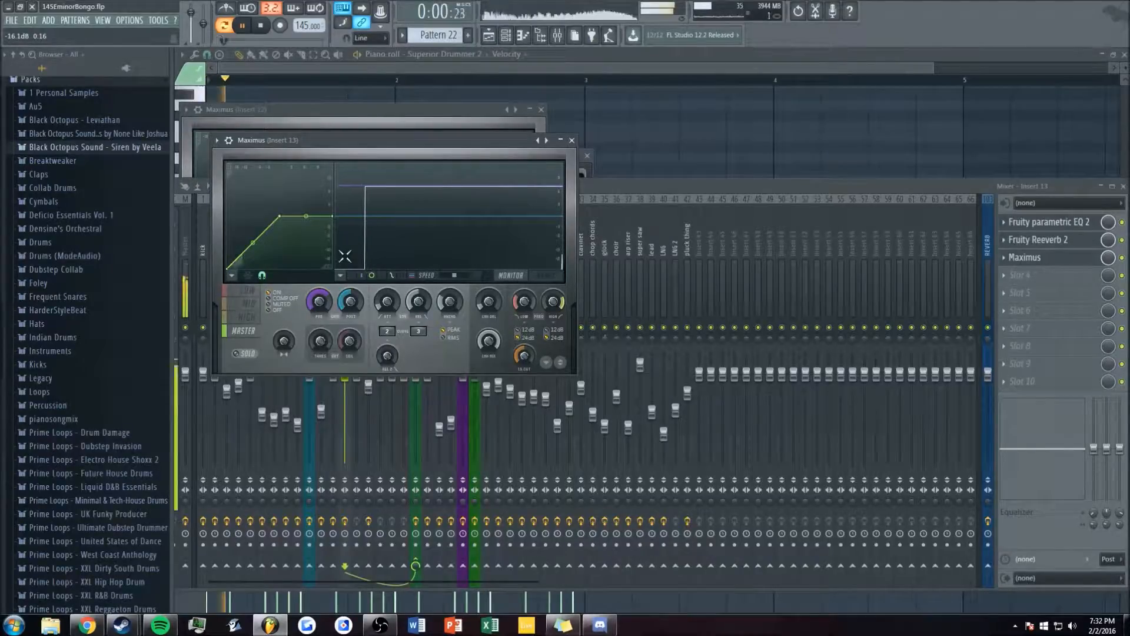
# - Solo Insert 13 in the mixer to hear it alone in Pattern 22, and stop the playback
pyautogui.click(597, 188)
pyautogui.rightClick(345, 327)
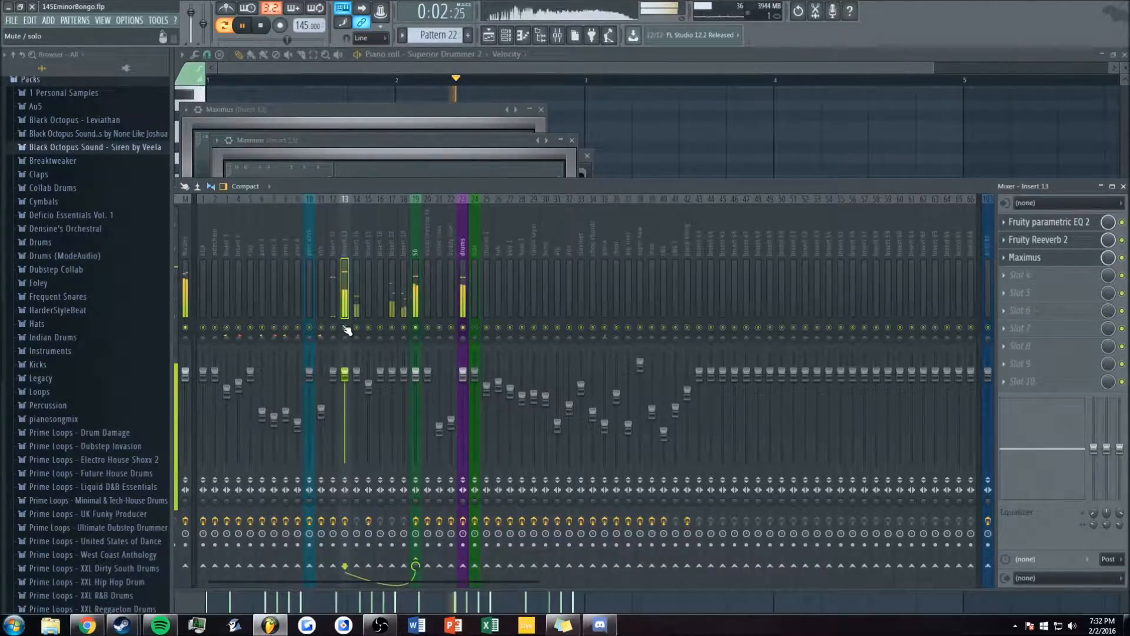
pyautogui.press('space')
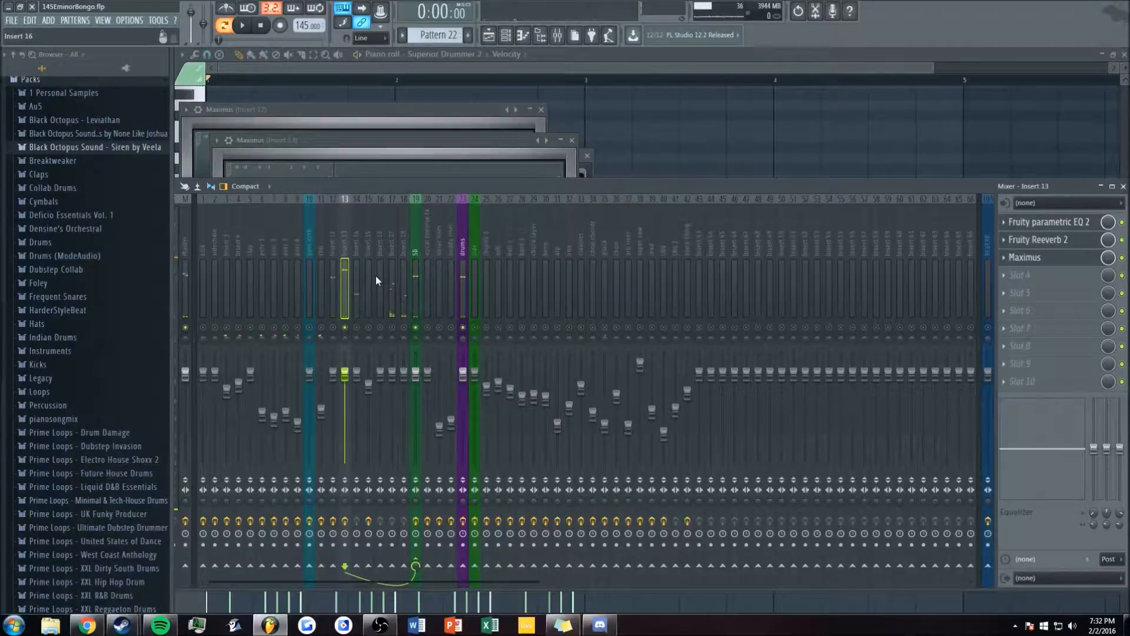
# - Check the Fruity Reeverb 2 settings on Insert 13, close the plugin and unsolo the track
pyautogui.click(1037, 240)
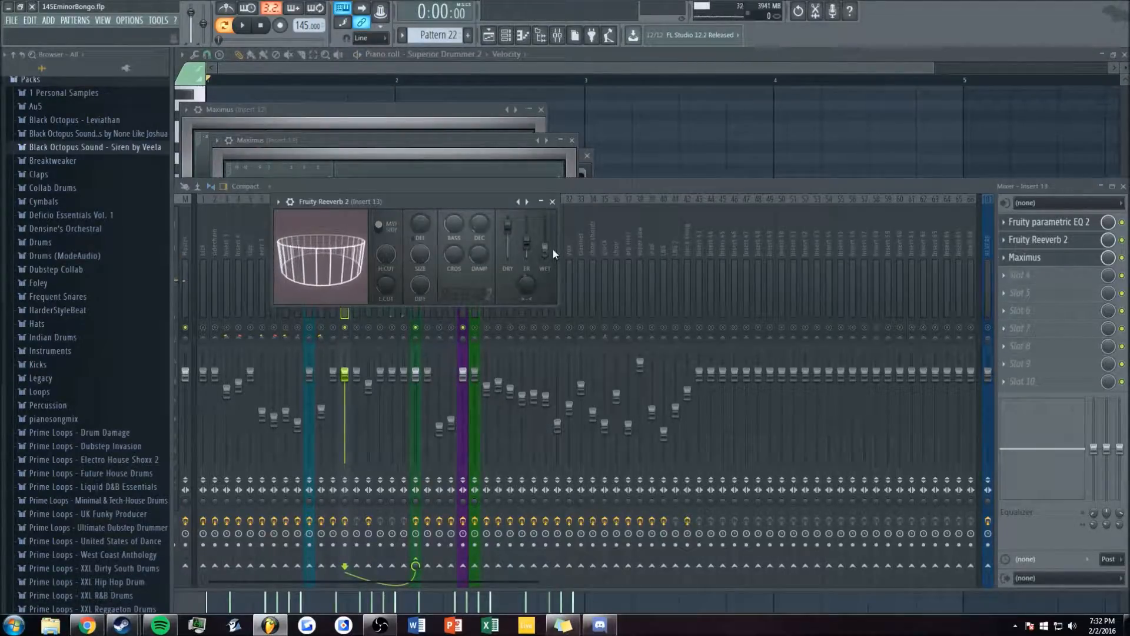
pyautogui.click(552, 201)
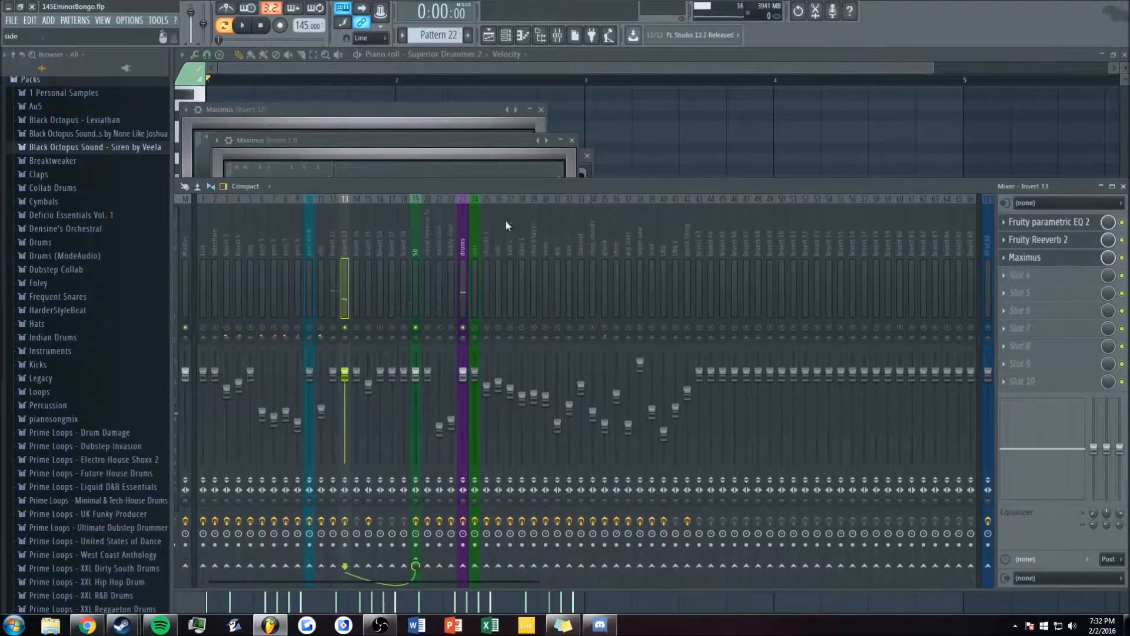
pyautogui.rightClick(346, 327)
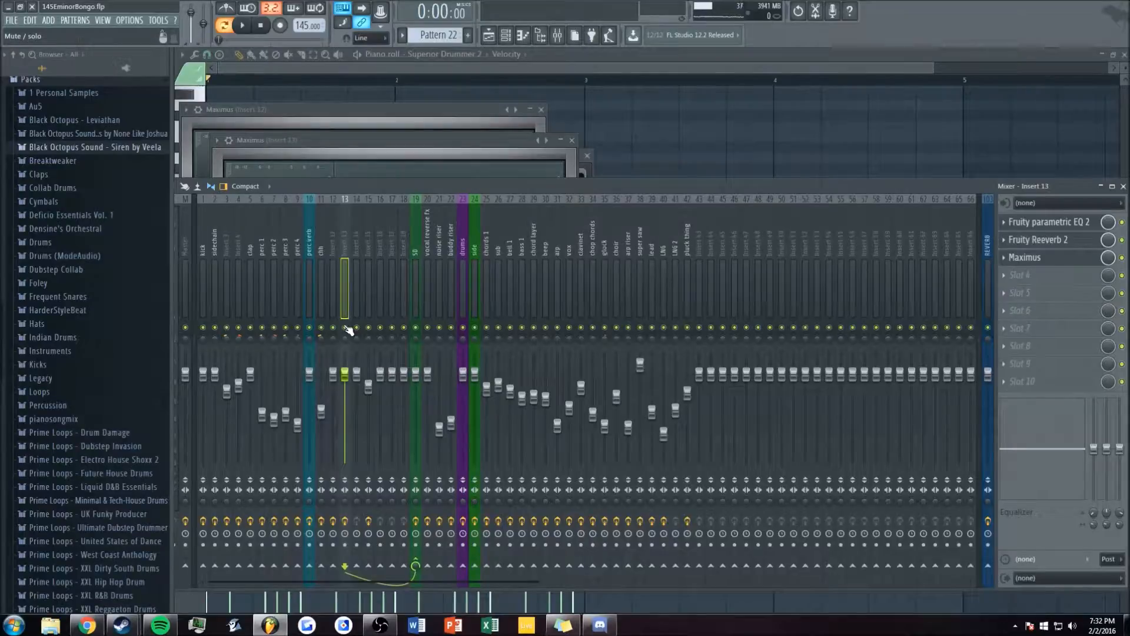
# - Select the SD mixer track, open its Maximus and play Pattern 22 to examine the pre and post gain
pyautogui.click(390, 238)
pyautogui.click(406, 245)
pyautogui.moveTo(407, 243)
pyautogui.mouseDown()
pyautogui.moveTo(372, 241)
pyautogui.moveTo(414, 238)
pyautogui.mouseUp()
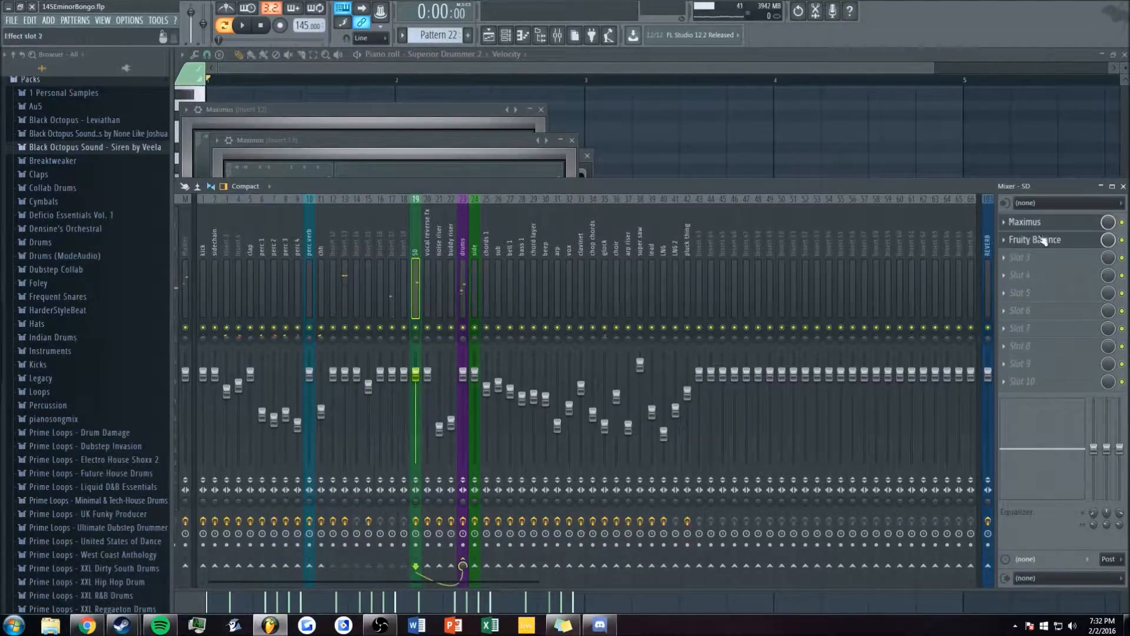
pyautogui.click(1039, 224)
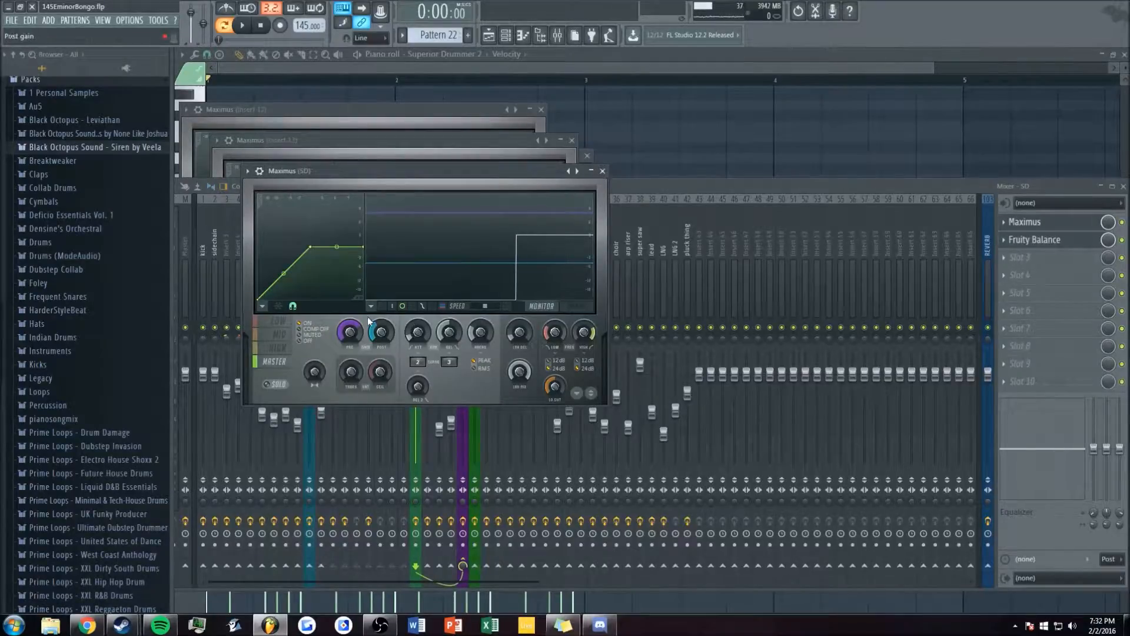
pyautogui.press('space')
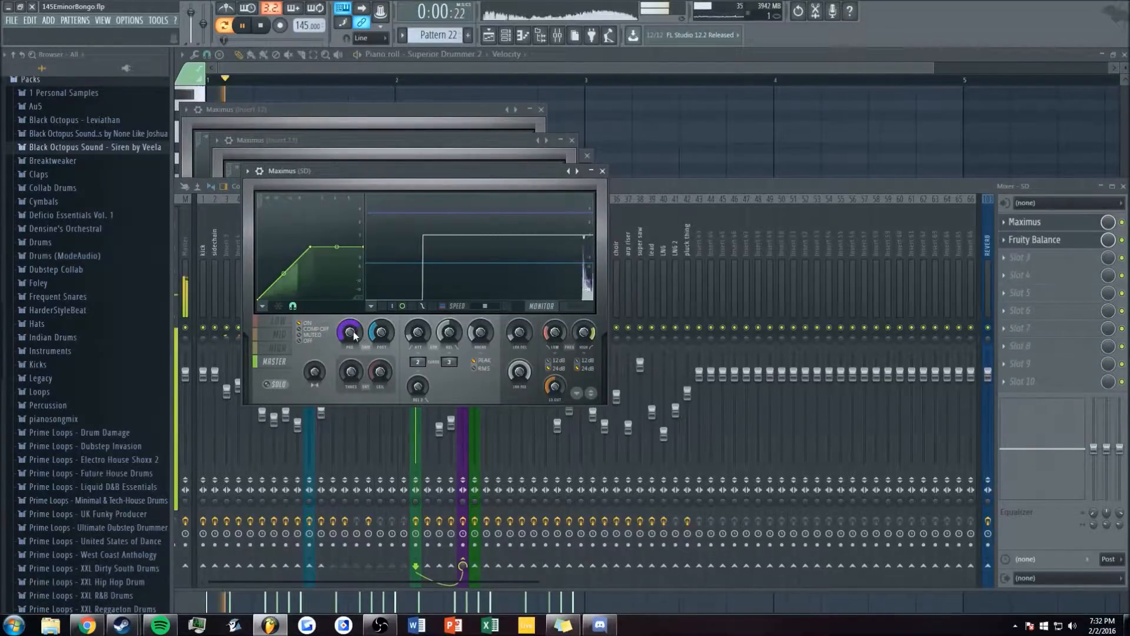
pyautogui.press('space')
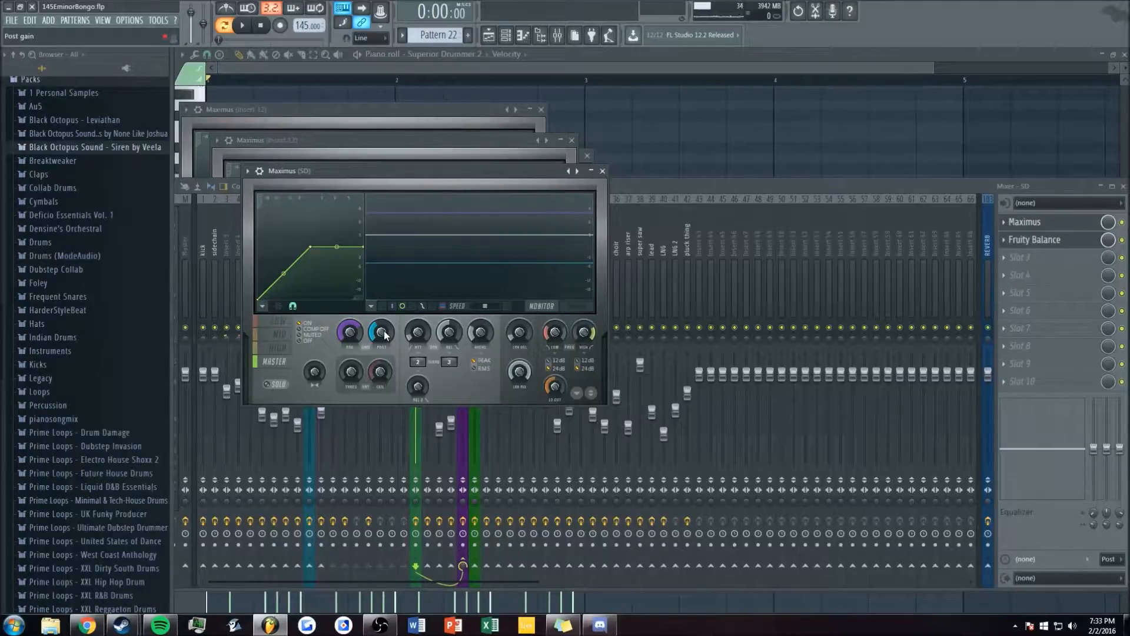
# - Move the SD Maximus window clear of the track meters, replay Pattern 22 to watch the compression, and close the plugin
pyautogui.moveTo(458, 178); pyautogui.dragTo(701, 146)
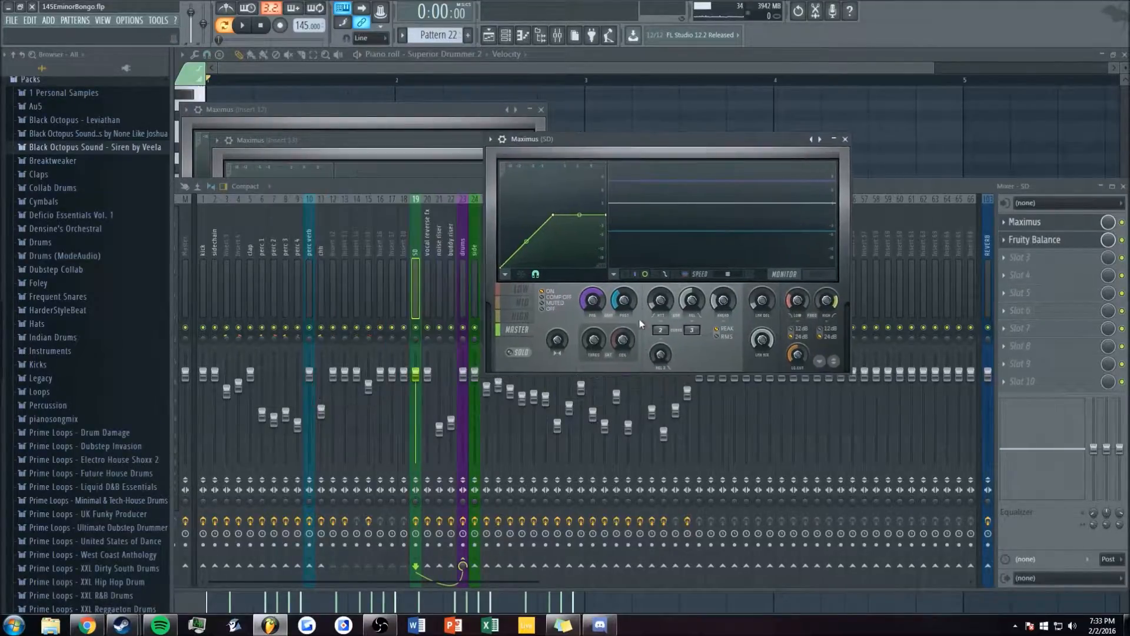
pyautogui.press('space')
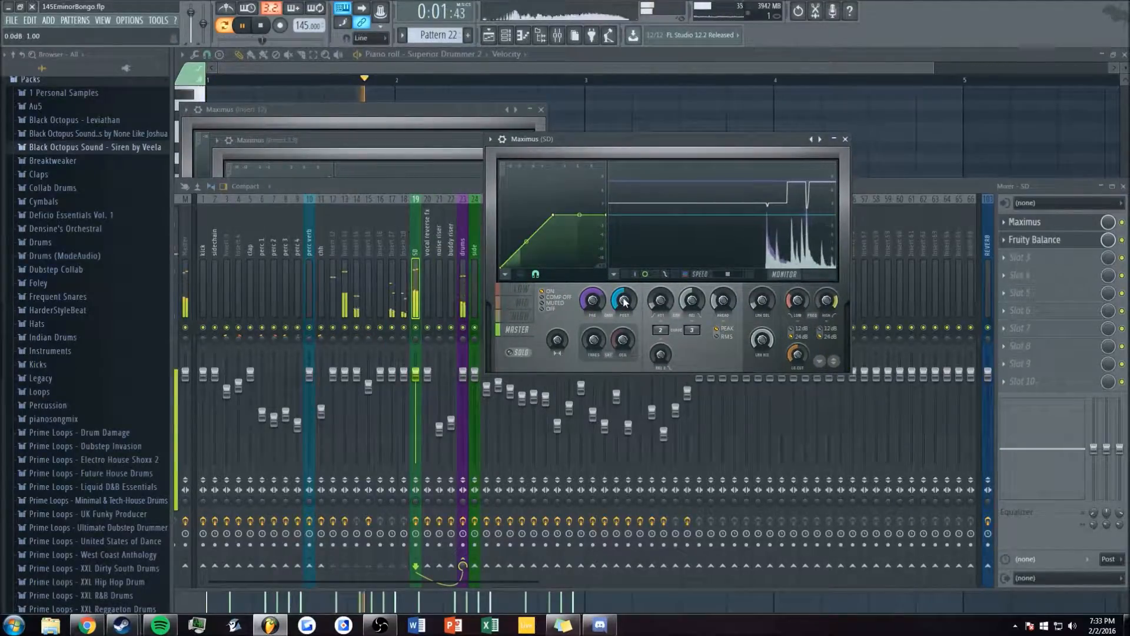
pyautogui.press('space')
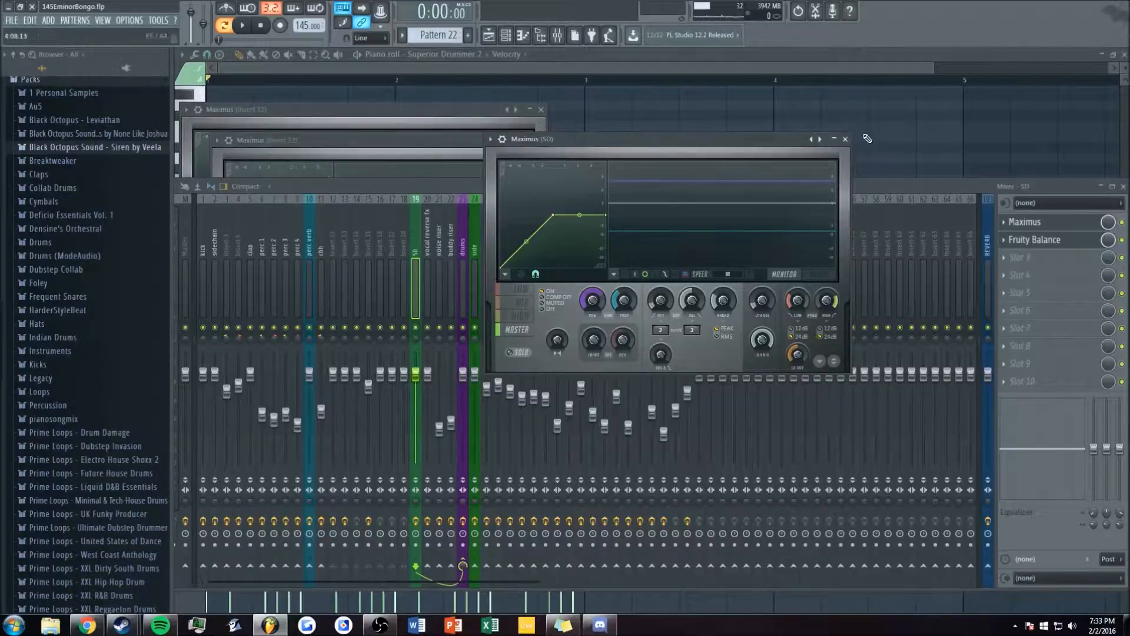
pyautogui.click(845, 139)
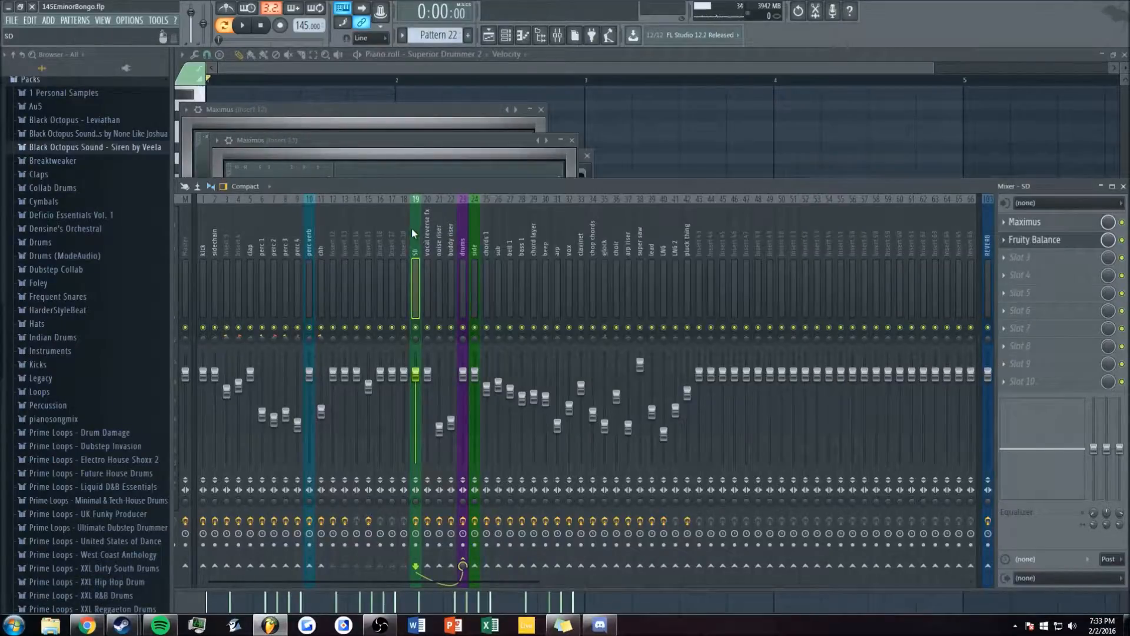
# - Open Fruity Balance on the SD track and close the piano roll to bring back the playlist
pyautogui.click(1053, 241)
pyautogui.click(628, 125)
pyautogui.press('Escape')
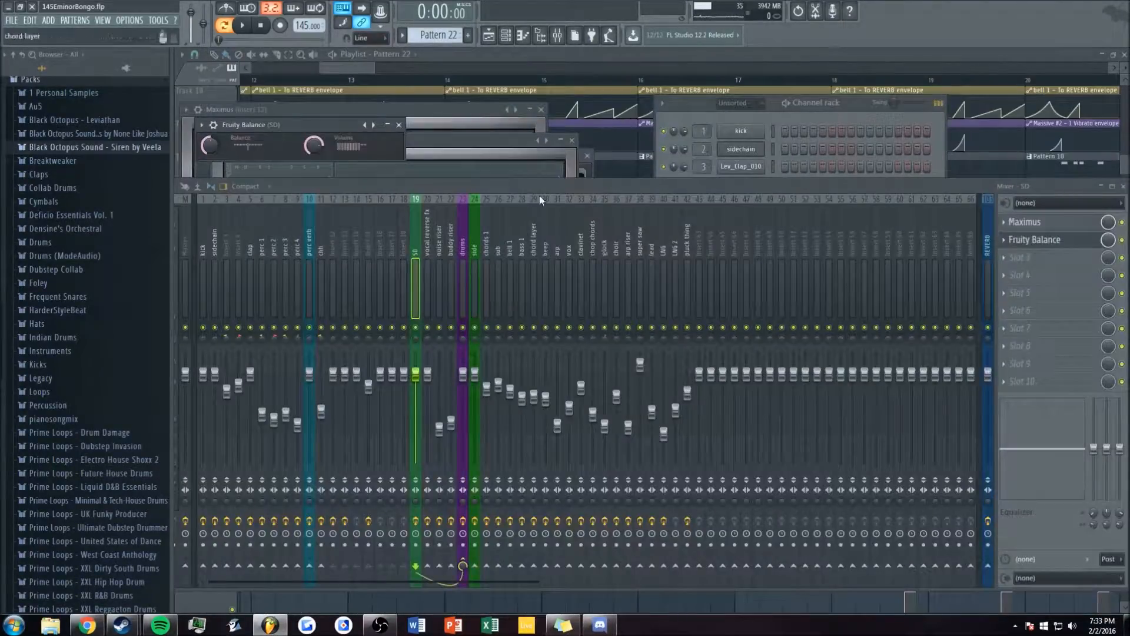
# - Find the percussion audio clips in the playlist and play the song from bar 18
pyautogui.moveTo(356, 69); pyautogui.dragTo(392, 69)
pyautogui.scroll(6, 524, 330)
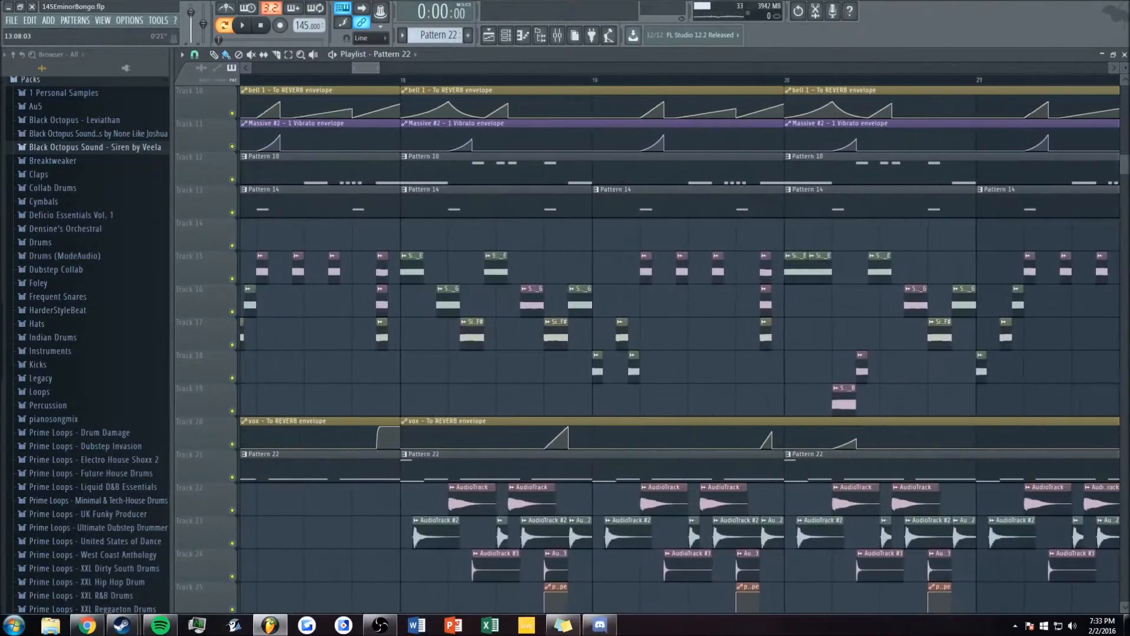
pyautogui.scroll(-3, 400, 234)
pyautogui.scroll(8, 401, 235)
pyautogui.scroll(-13, 404, 234)
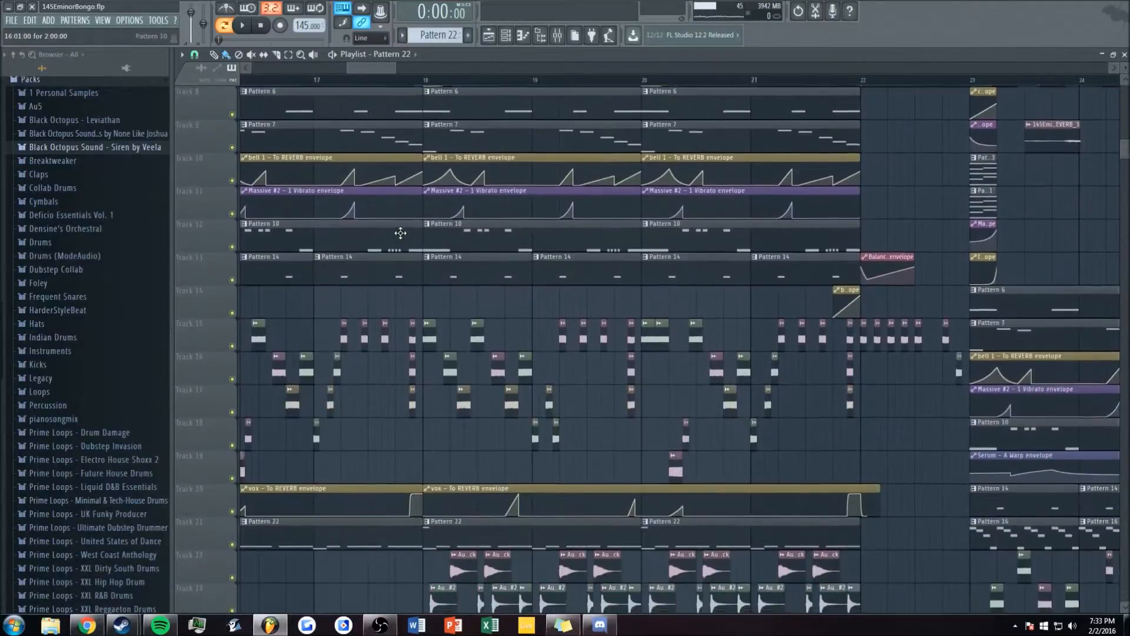
pyautogui.scroll(-3, 410, 233)
pyautogui.click(424, 79)
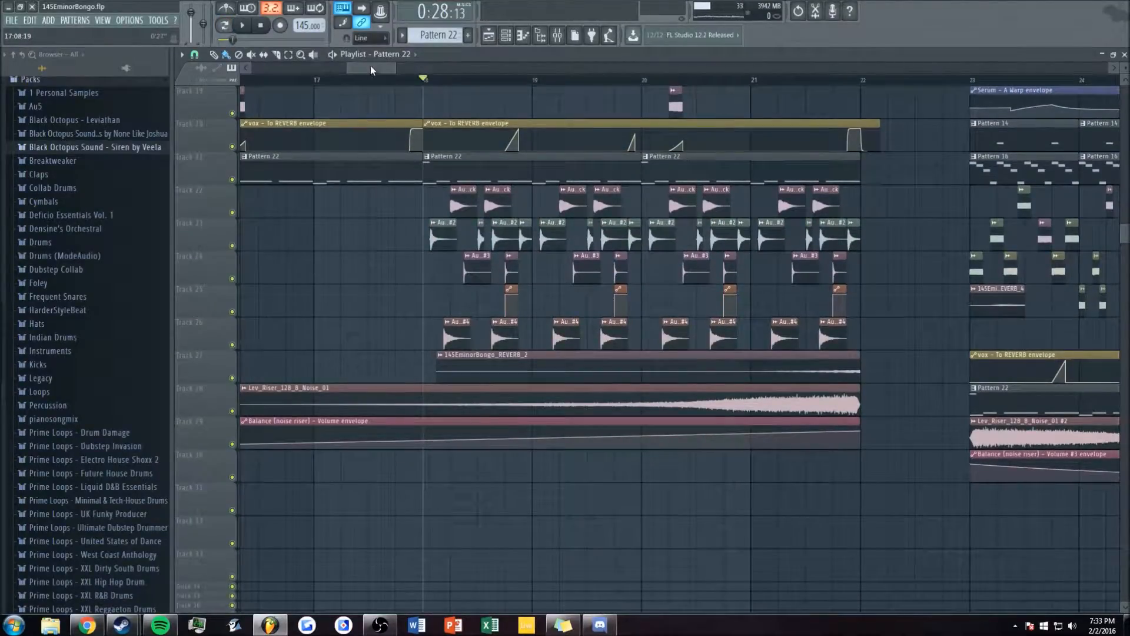
pyautogui.scroll(-3, 370, 67)
pyautogui.press('space')
pyautogui.scroll(3, 370, 67)
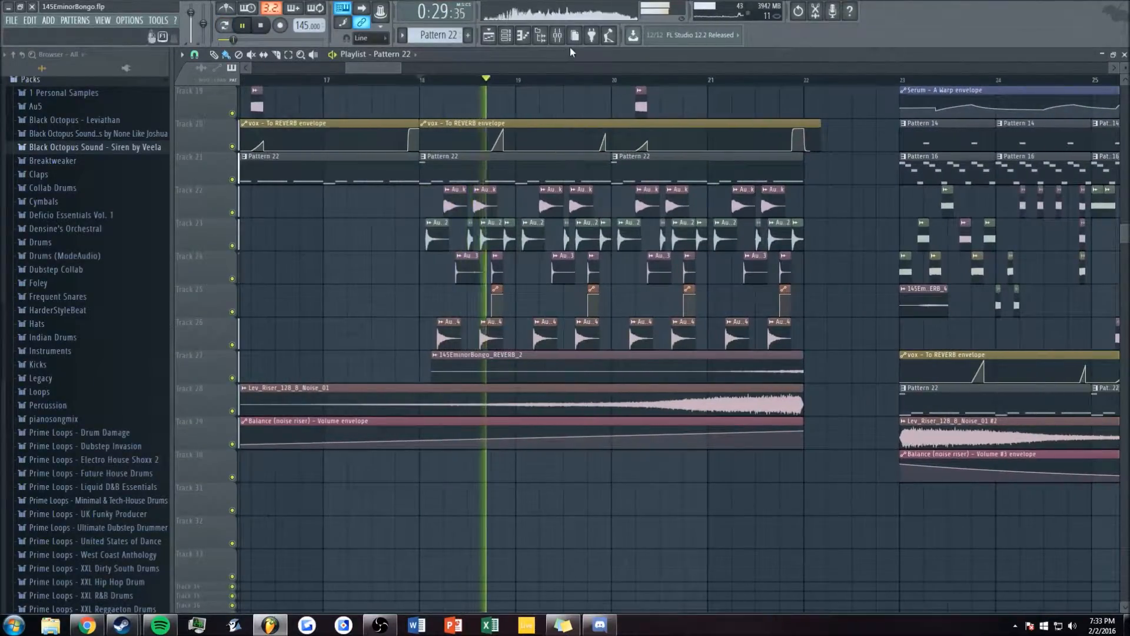
# - Show the mixer to watch the track meters during song playback, and stop the playback
pyautogui.click(557, 36)
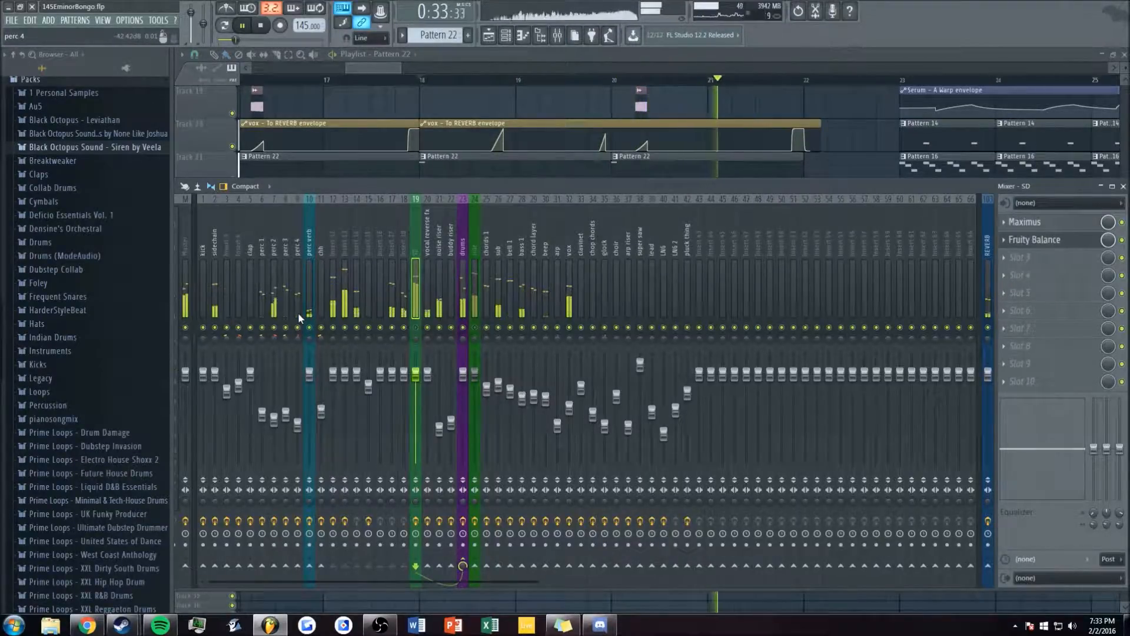
pyautogui.press('space')
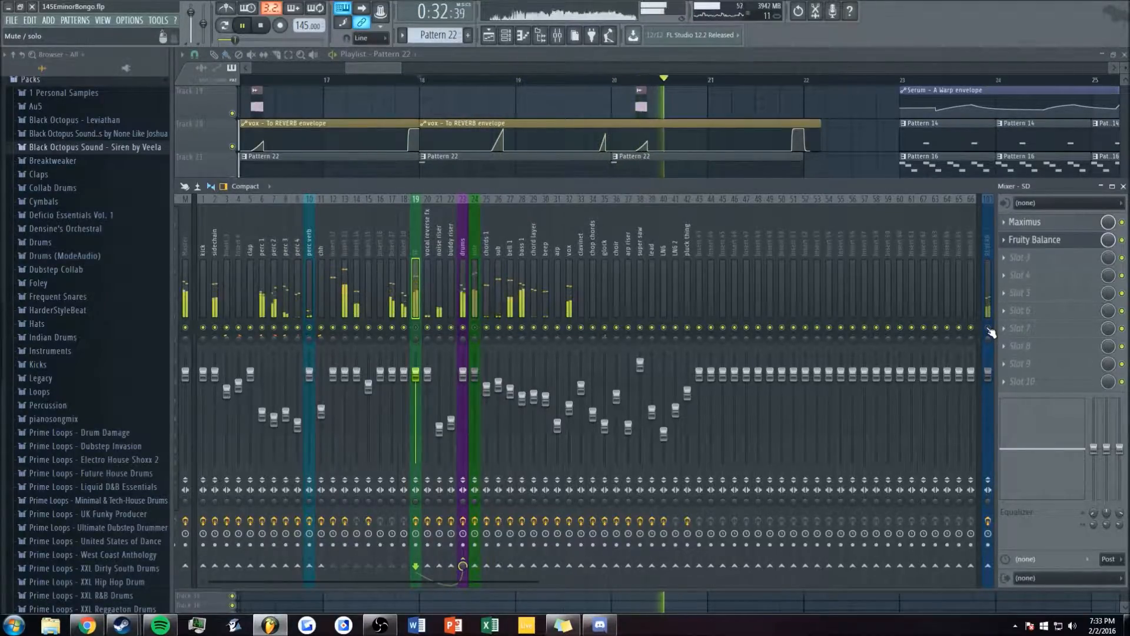
pyautogui.press('space')
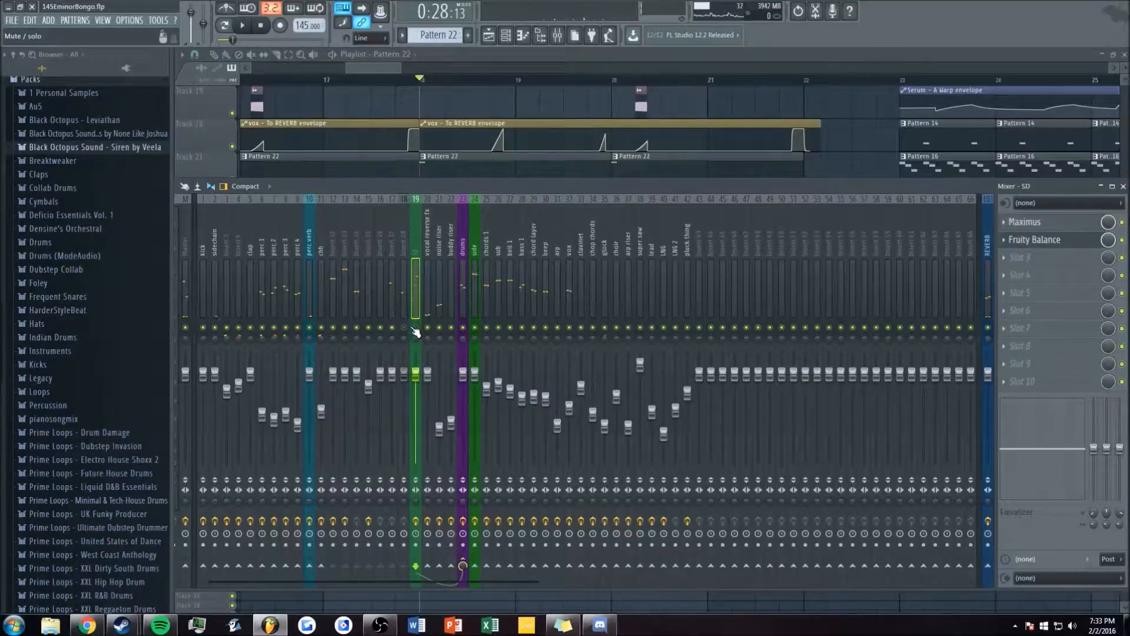
# - Return to the playlist percussion clips and open World Percussion under Drums - Percussion in the Black Octopus Sound - Leviathan pack
pyautogui.moveTo(377, 69); pyautogui.dragTo(369, 124)
pyautogui.scroll(2, 56, 207)
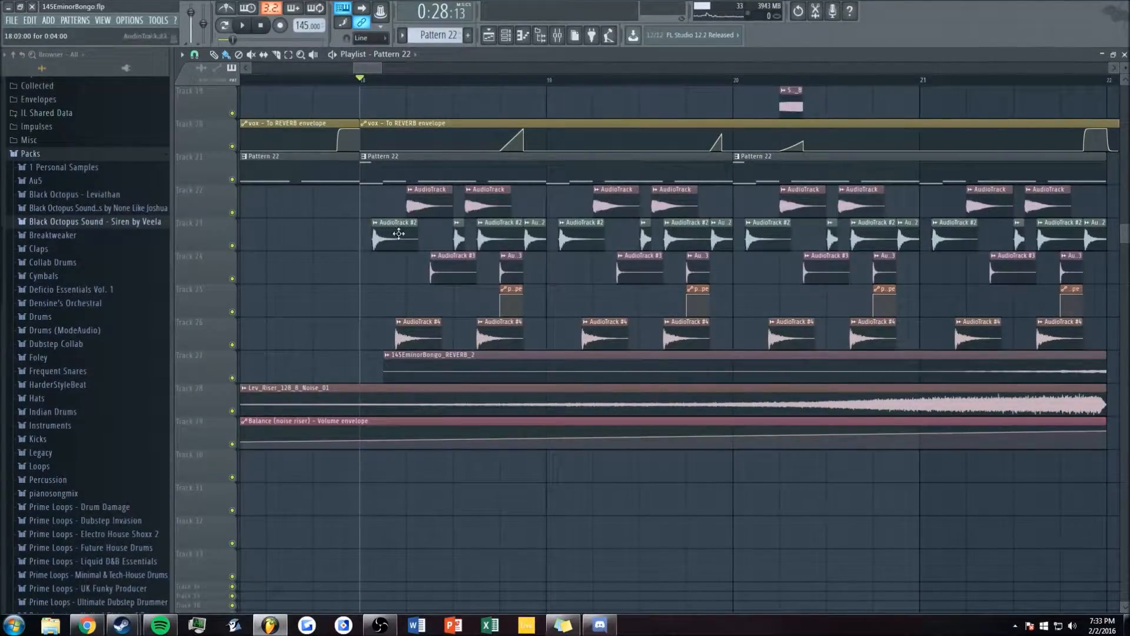
pyautogui.scroll(4, 340, 249)
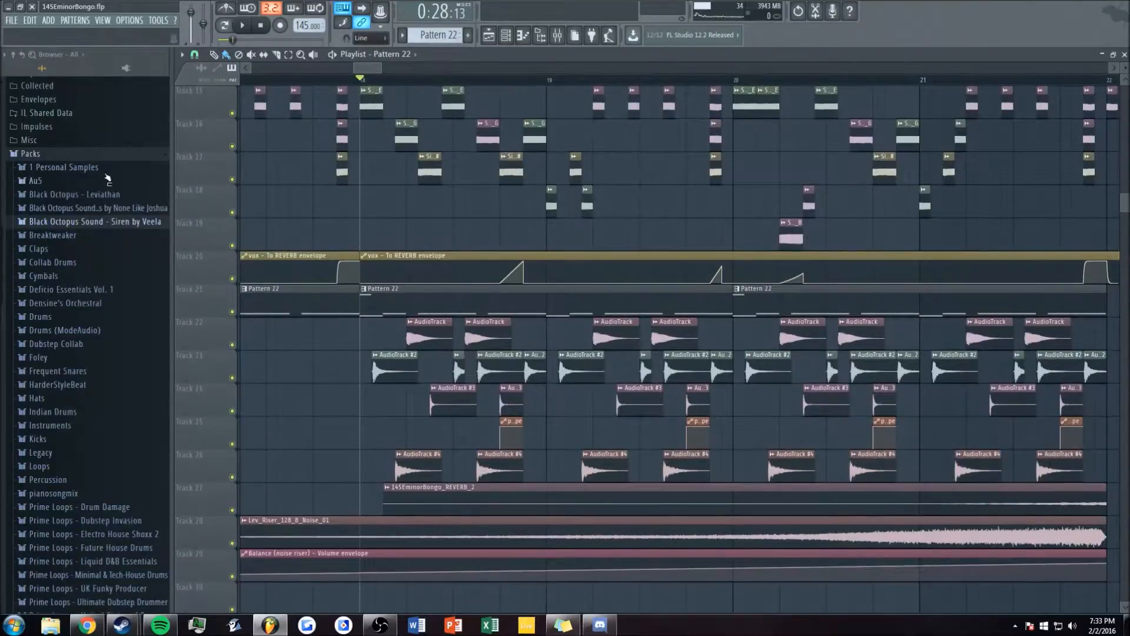
pyautogui.click(101, 195)
pyautogui.click(96, 210)
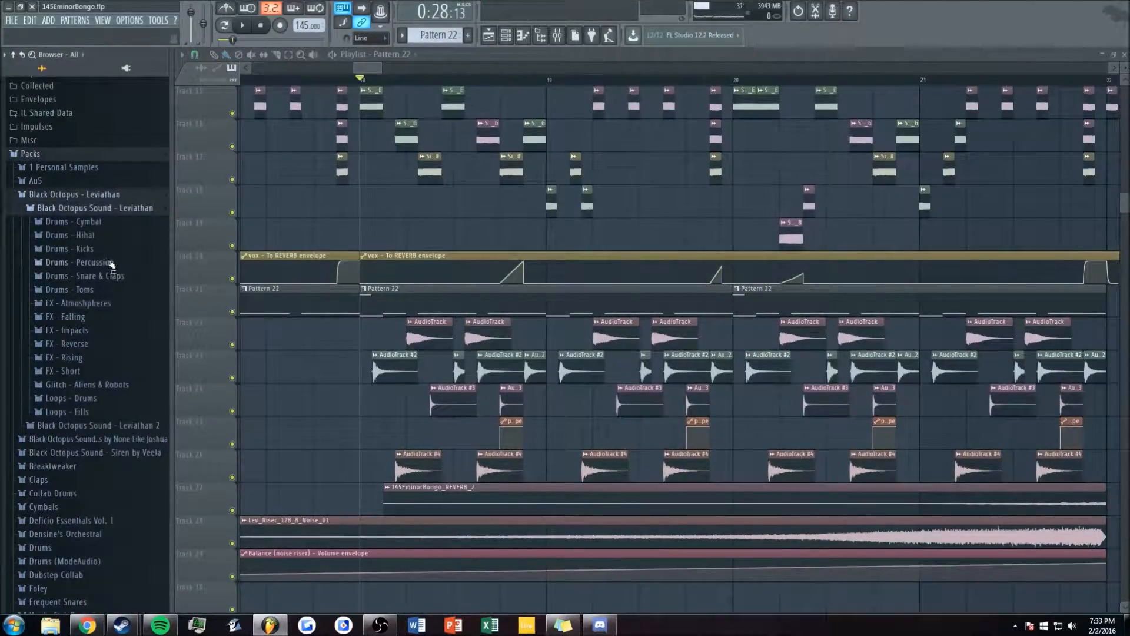
pyautogui.click(97, 263)
pyautogui.click(95, 303)
# - Audition a range of samples throughout the World Percussion folder
pyautogui.click(100, 432)
pyautogui.click(101, 506)
pyautogui.click(103, 530)
pyautogui.click(112, 555)
pyautogui.click(118, 567)
pyautogui.scroll(-6, 120, 471)
pyautogui.click(121, 495)
pyautogui.click(124, 530)
pyautogui.click(134, 569)
pyautogui.scroll(-6, 135, 547)
pyautogui.click(126, 444)
pyautogui.click(126, 519)
pyautogui.click(133, 591)
# - Collapse the World Percussion, Drums - Percussion and Black Octopus - Leviathan folders in the browser
pyautogui.scroll(20, 94, 482)
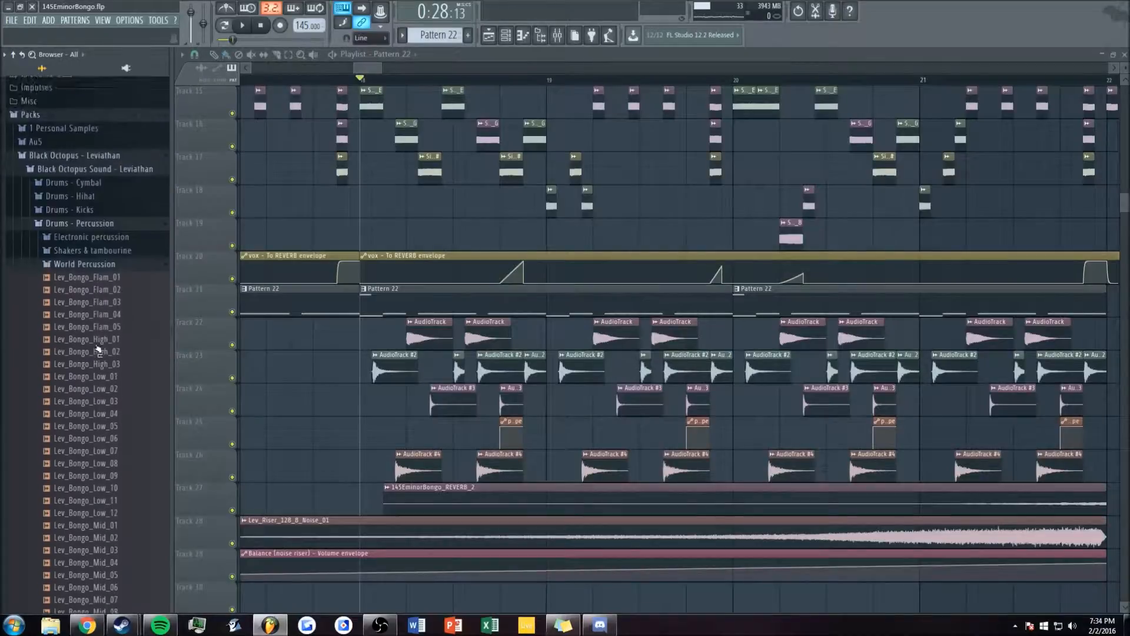
pyautogui.click(77, 449)
pyautogui.click(79, 441)
pyautogui.click(80, 400)
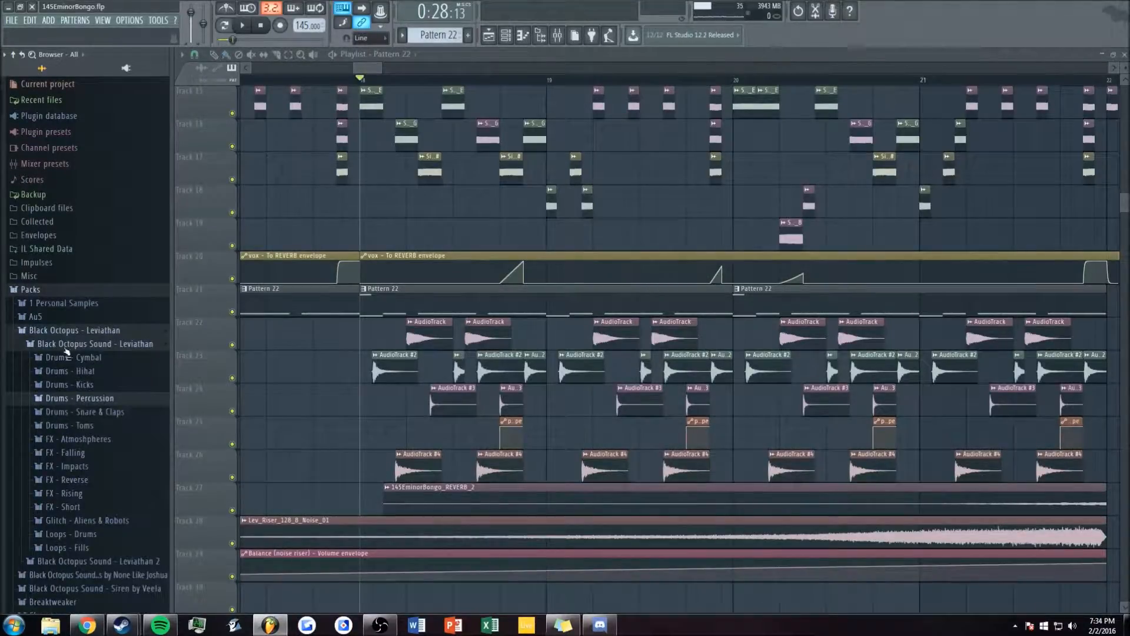
pyautogui.click(66, 346)
pyautogui.click(65, 331)
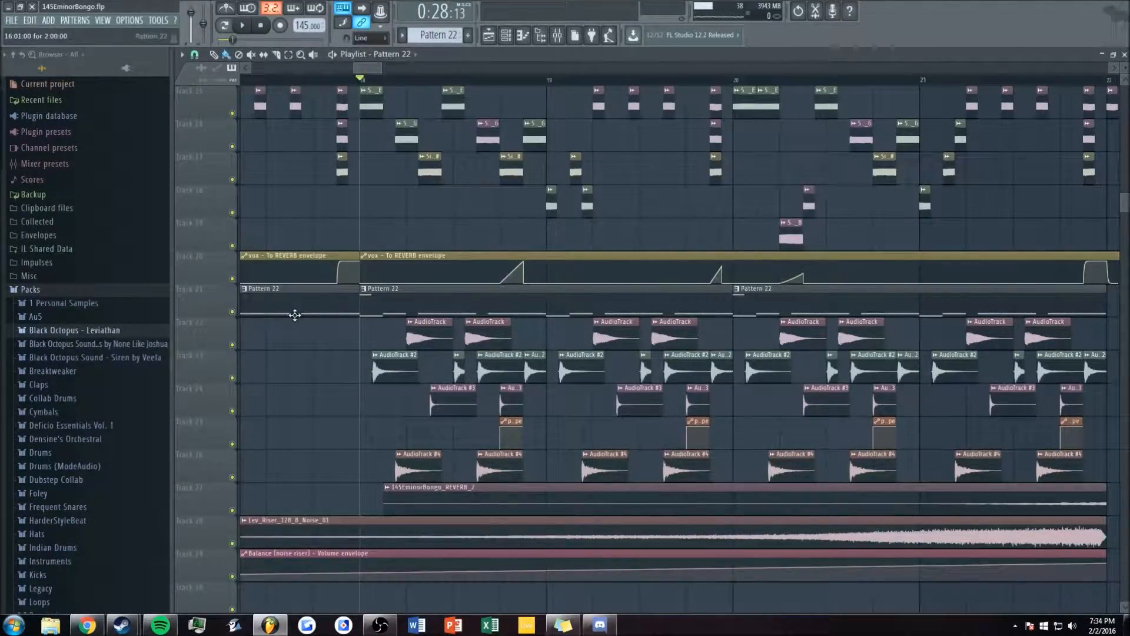
# - Inspect the percussion clips and the perc 3 - To perc verb envelope in the playlist between bars 18 and 19
pyautogui.scroll(2, 471, 396)
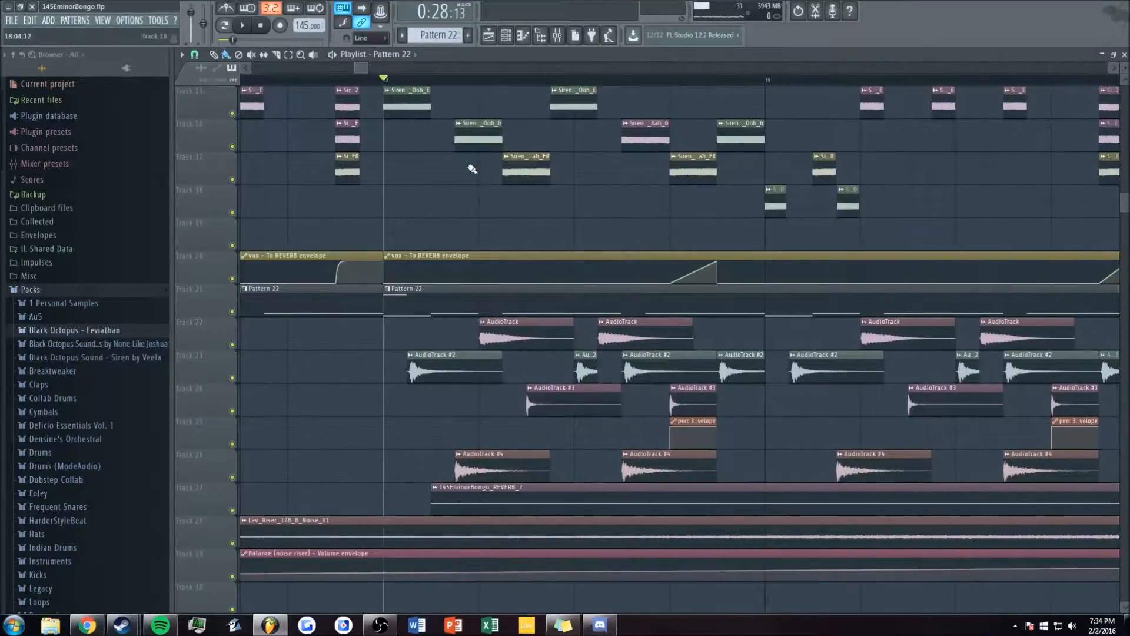
pyautogui.moveTo(352, 68); pyautogui.dragTo(409, 69)
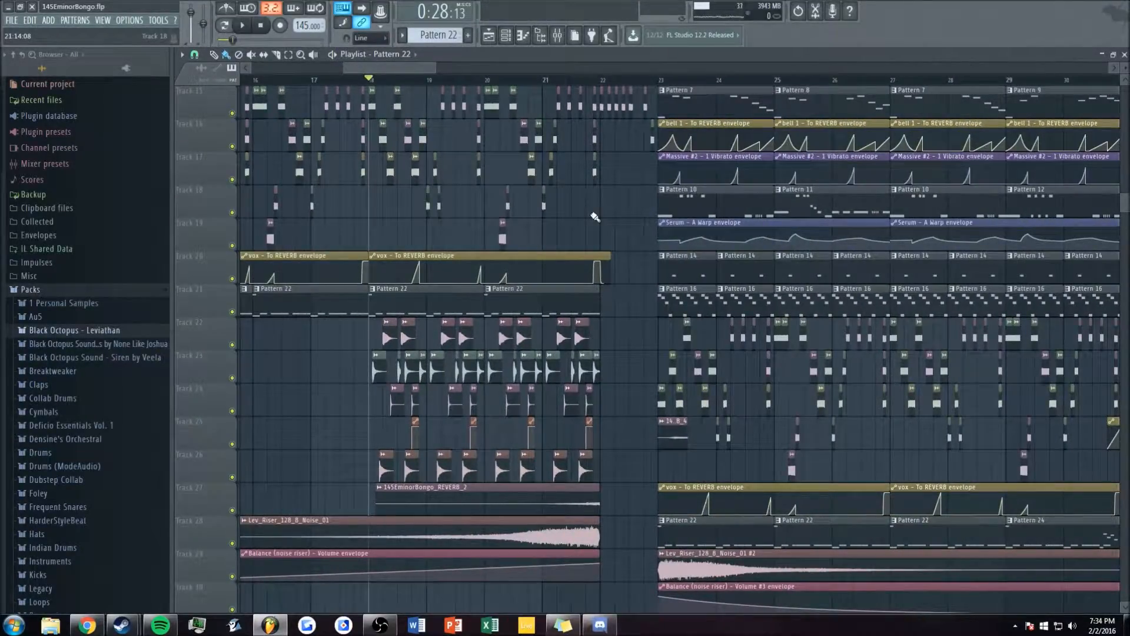
pyautogui.scroll(4, 356, 100)
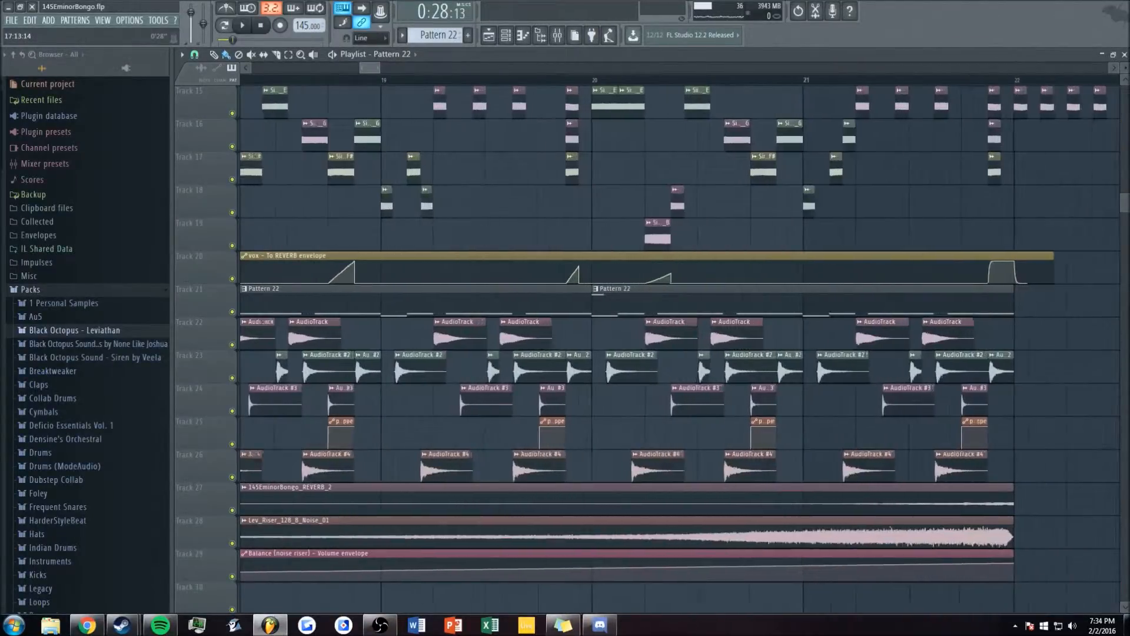
pyautogui.scroll(1, 471, 453)
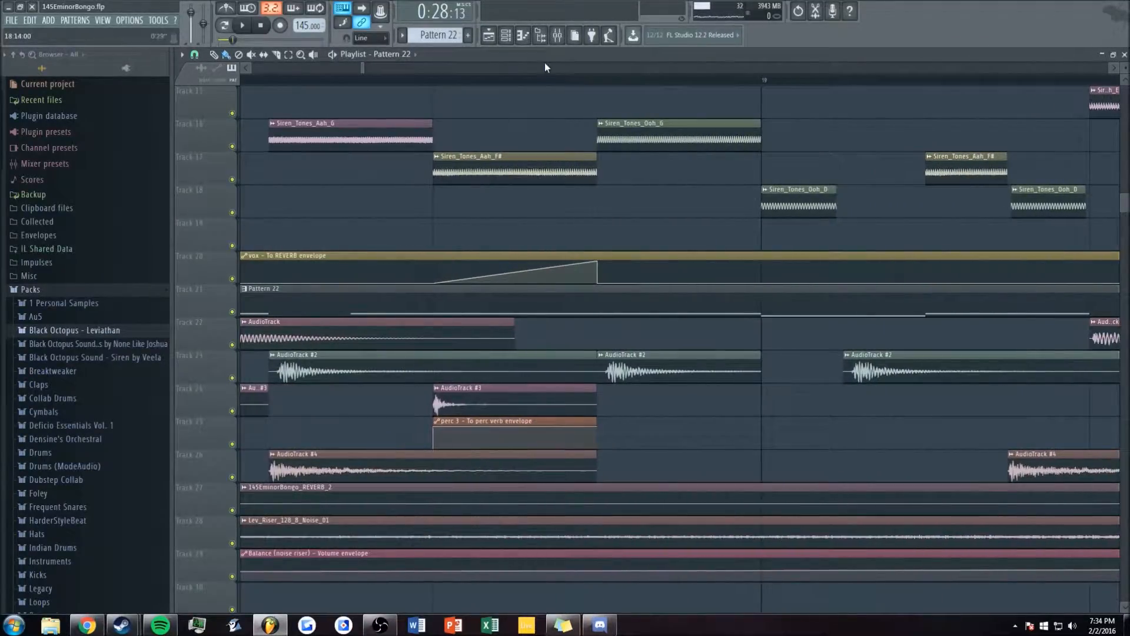
# - Examine ValhallaRoom_x64 and Fruity parametric EQ 2 on the perc verb mixer track, and play the song to watch the meters
pyautogui.click(556, 35)
pyautogui.click(1043, 221)
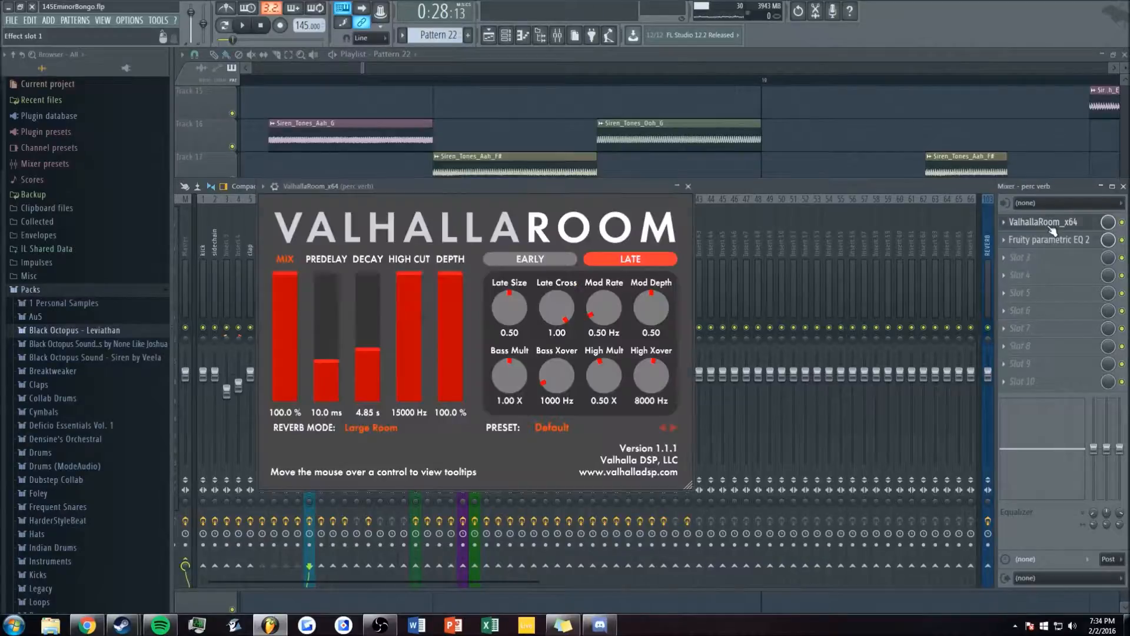
pyautogui.click(1042, 241)
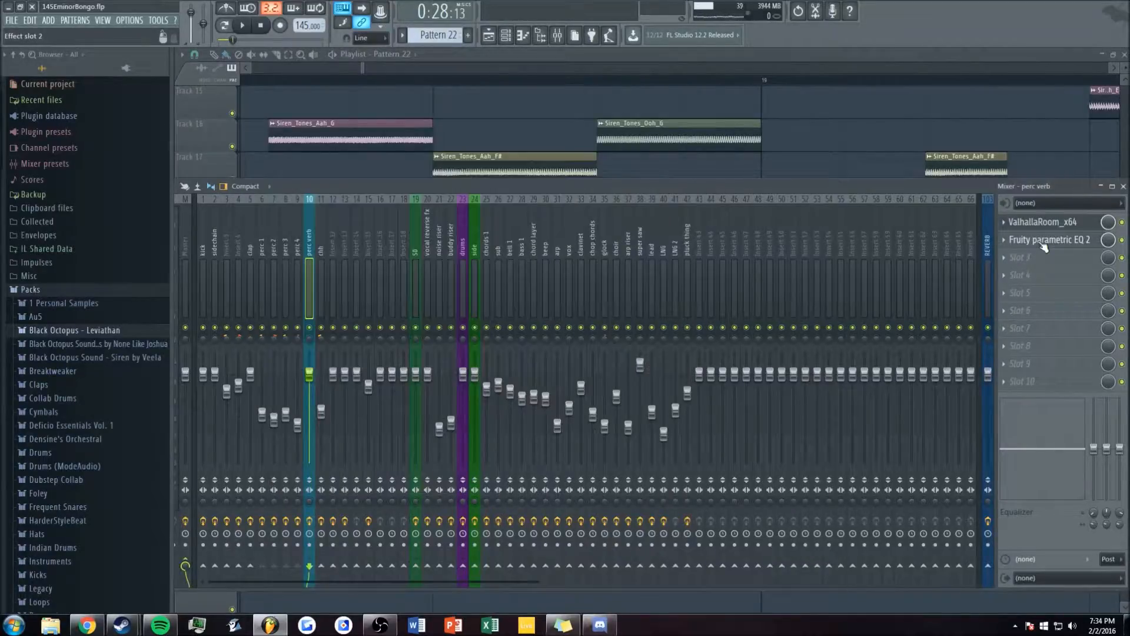
pyautogui.click(662, 192)
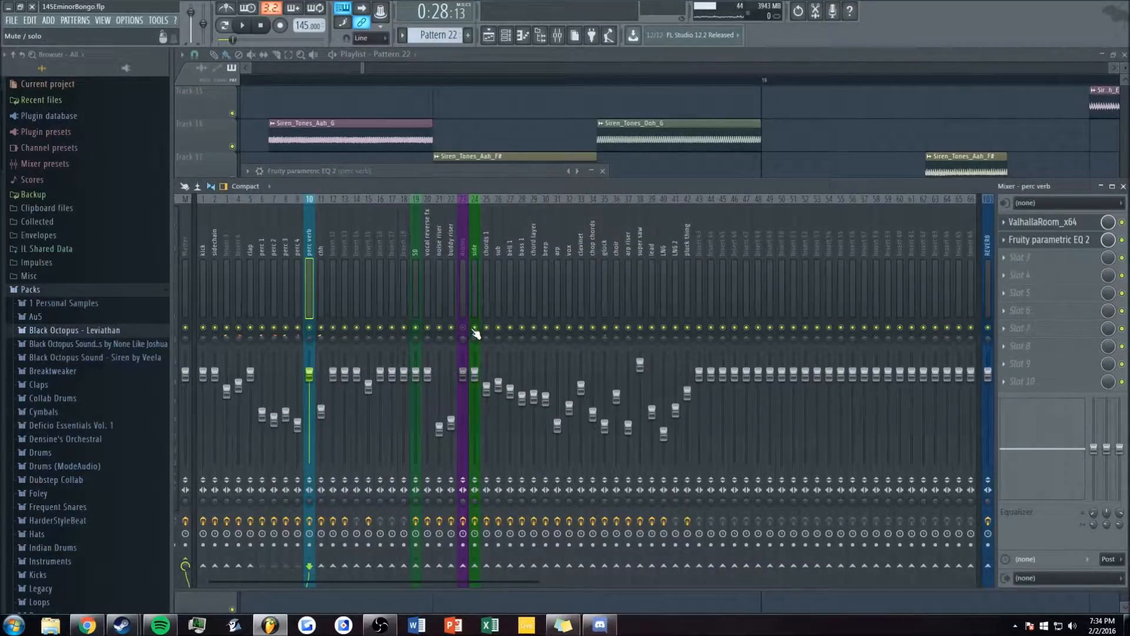
pyautogui.press('space')
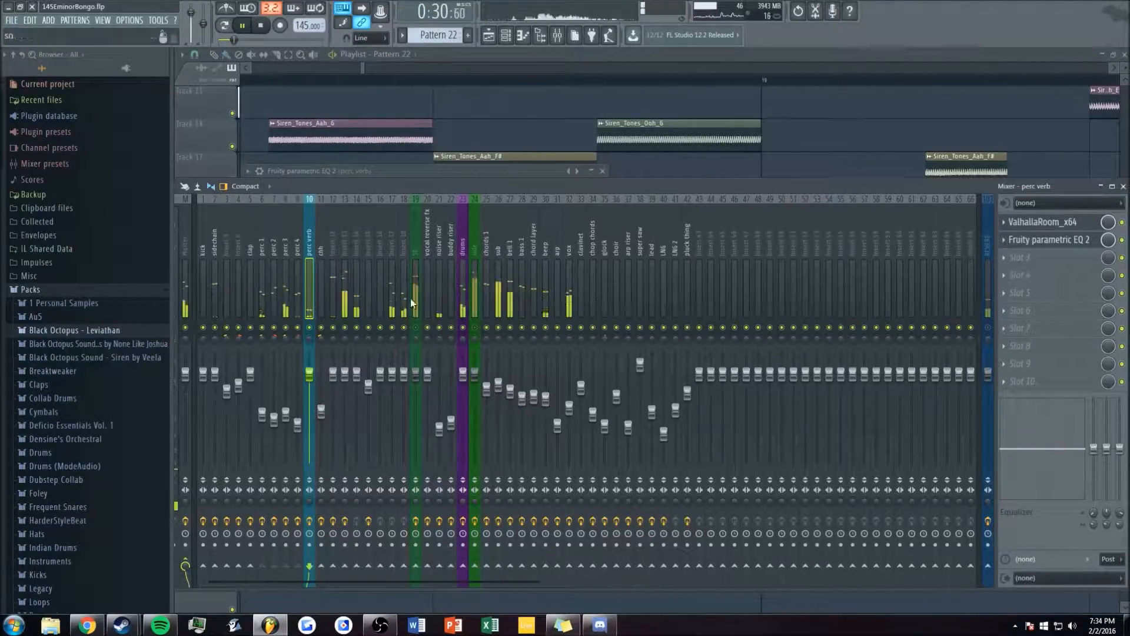
# - Play the percussion section from bar 18 in the playlist
pyautogui.press('space')
pyautogui.press('F9')
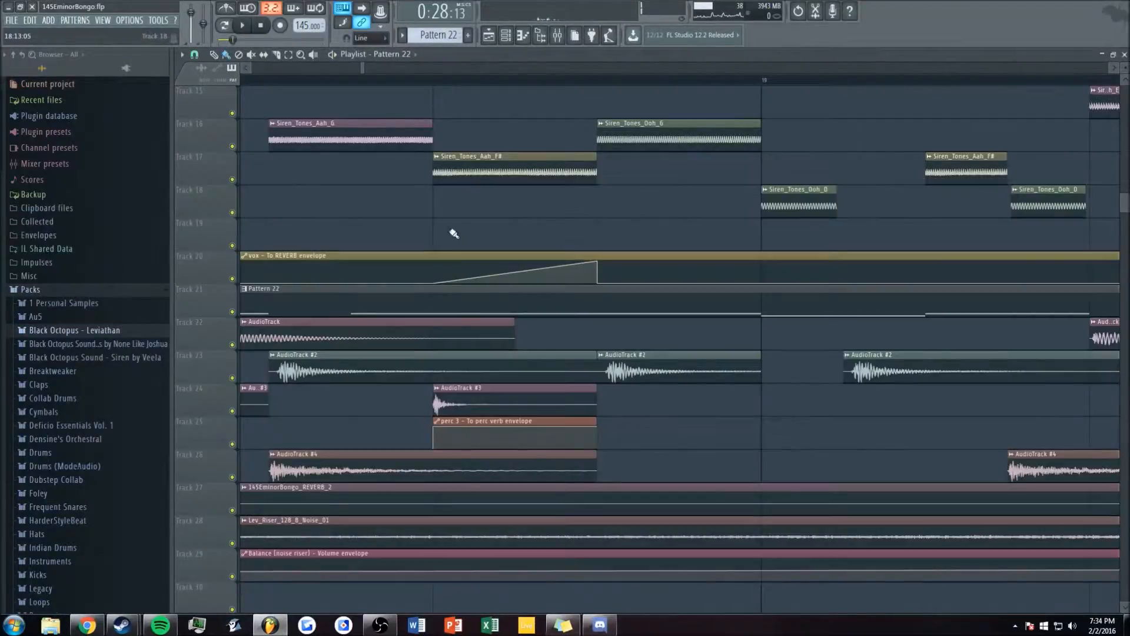
pyautogui.press('space')
pyautogui.scroll(-2, 436, 93)
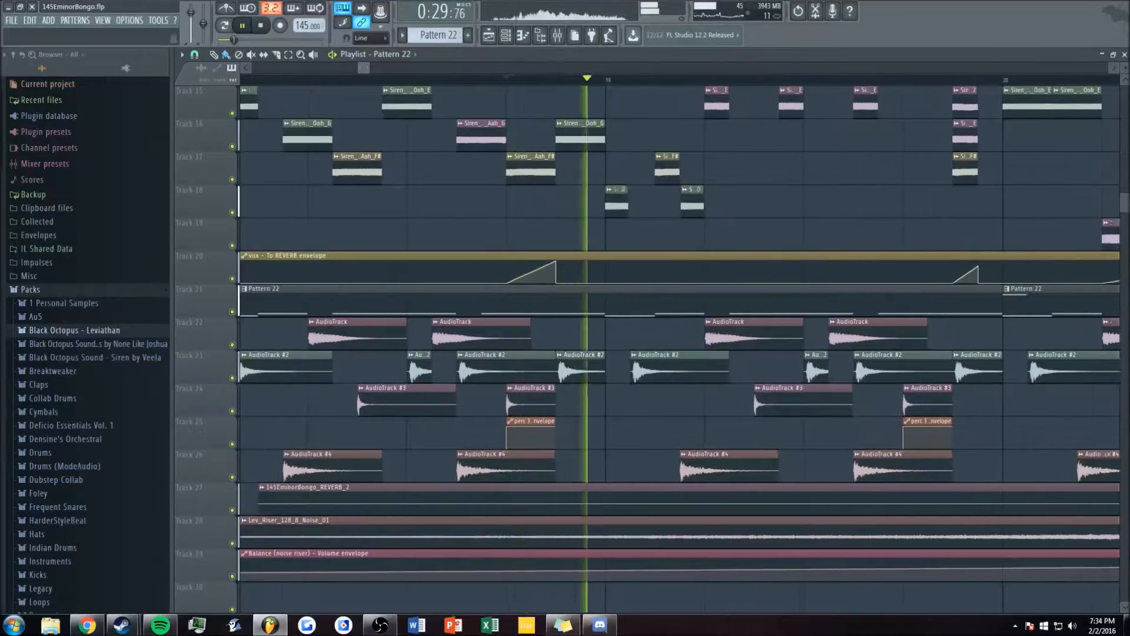
pyautogui.scroll(-3, 365, 72)
pyautogui.press('space')
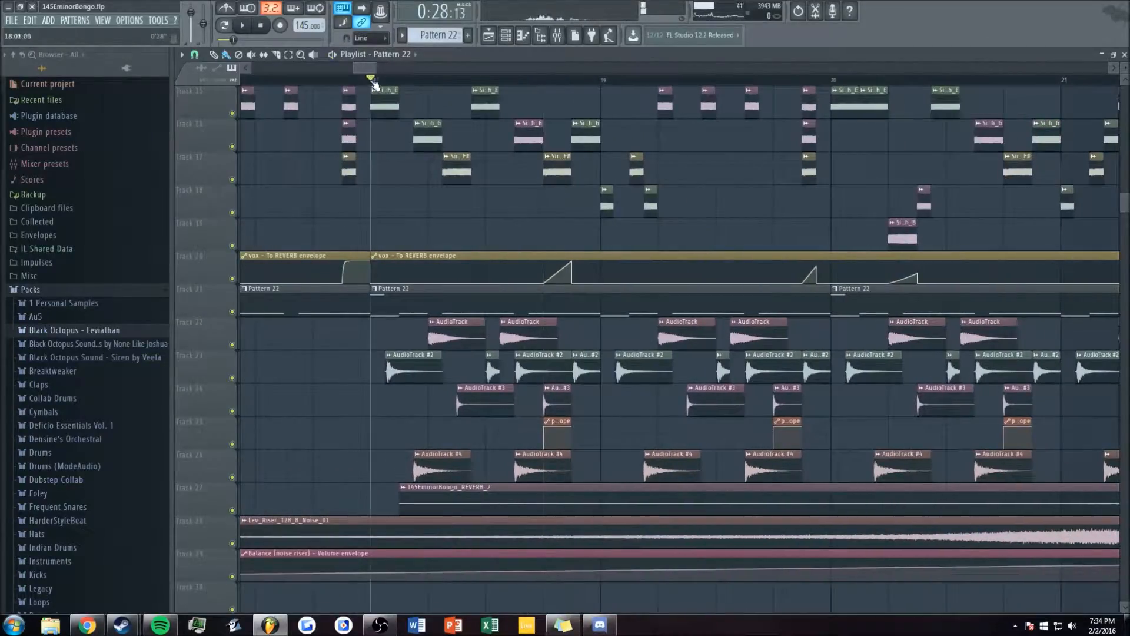
# - Check the perc verb track in the mixer and return to the playlist
pyautogui.click(575, 39)
pyautogui.click(557, 37)
pyautogui.click(557, 37)
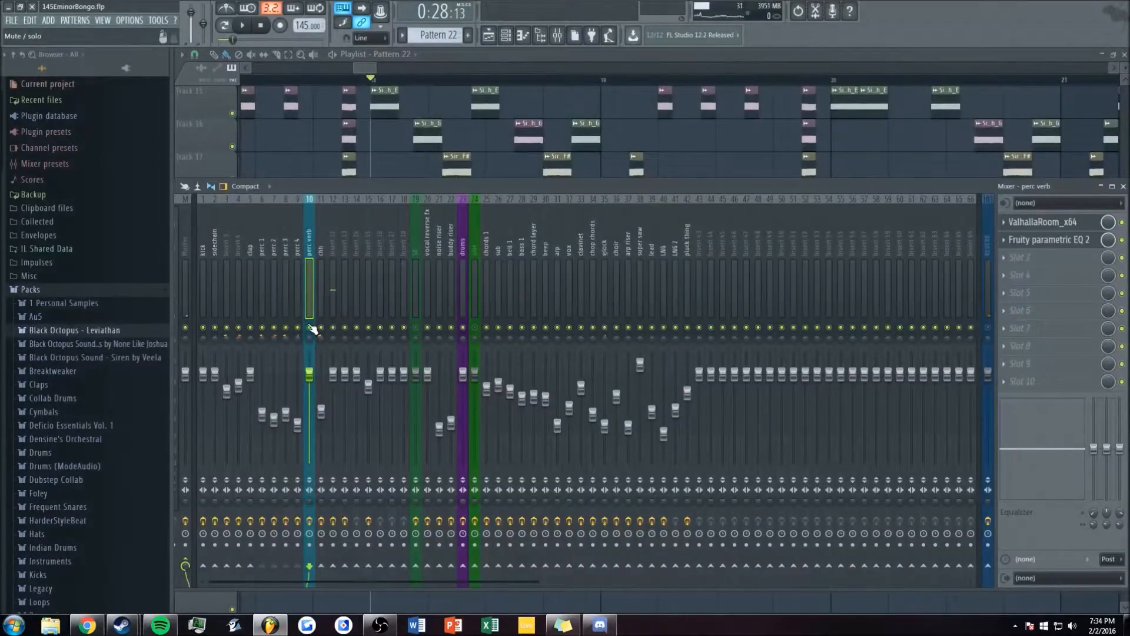
pyautogui.rightClick(493, 140)
# - Survey the playlist arrangement from about bar 15 to bar 31, across the upper and lower tracks
pyautogui.scroll(2, 366, 68)
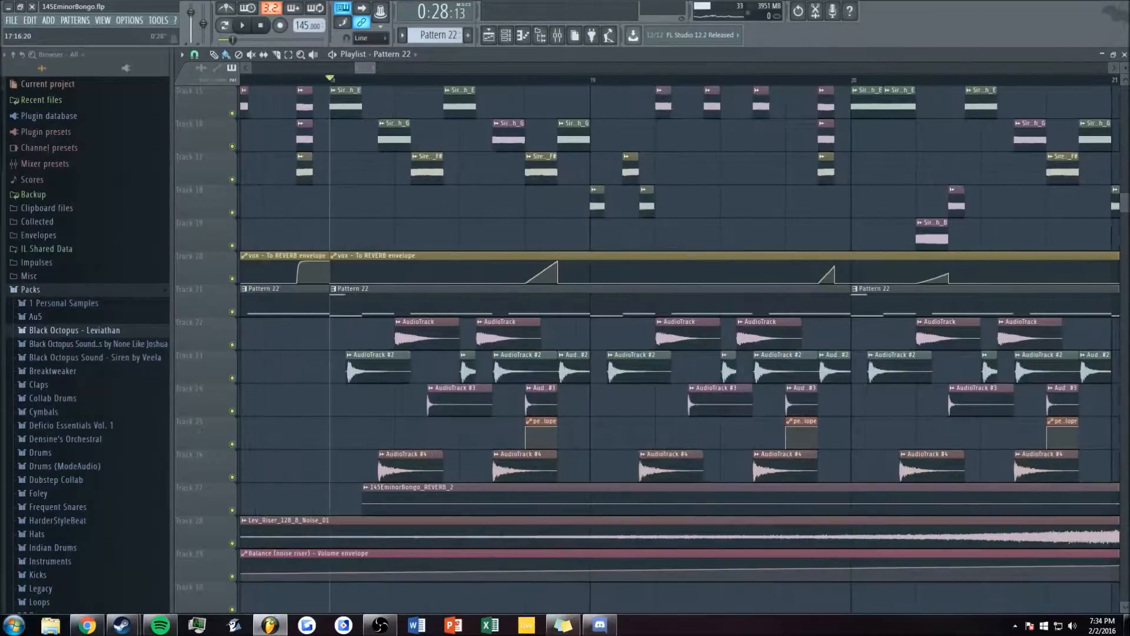
pyautogui.scroll(-2, 366, 68)
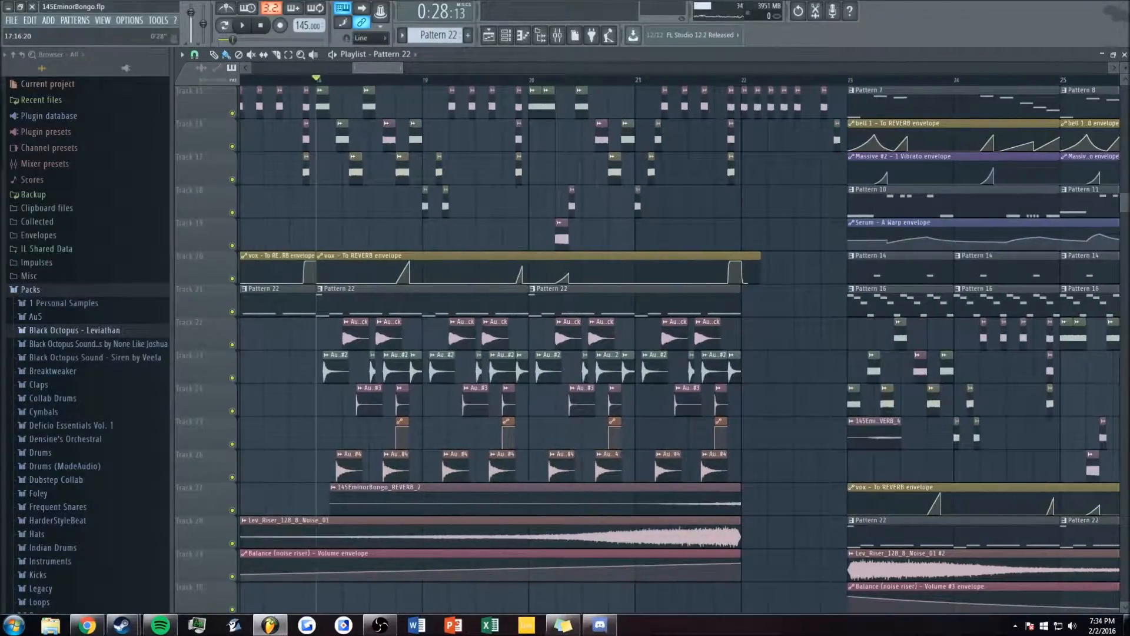
pyautogui.scroll(-3, 366, 68)
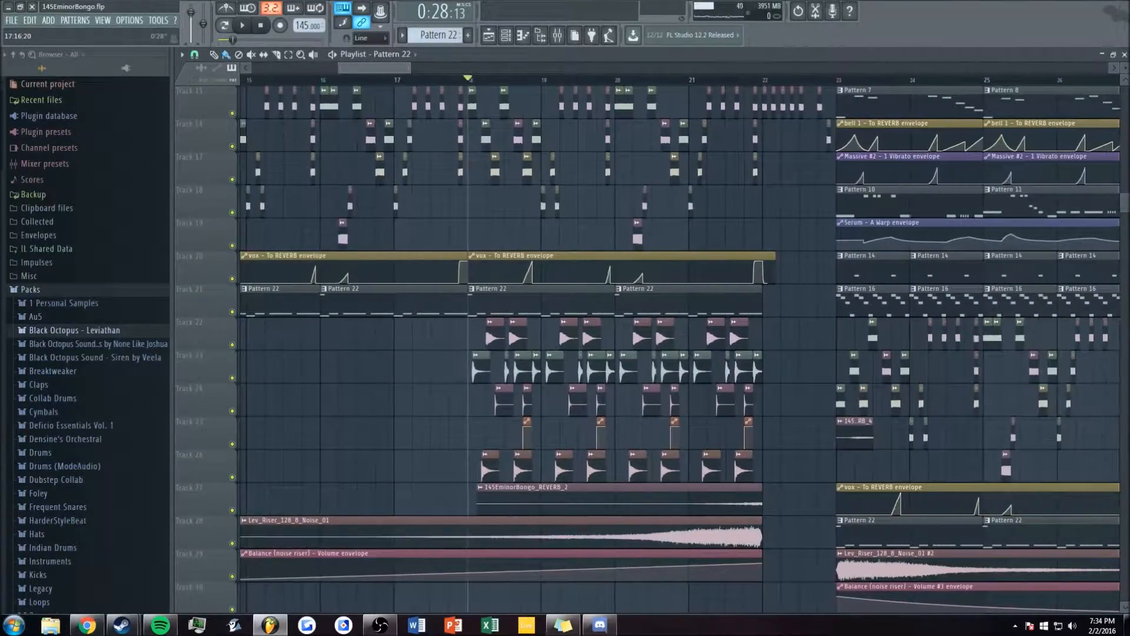
pyautogui.moveTo(365, 68); pyautogui.dragTo(373, 68)
pyautogui.scroll(-2, 373, 68)
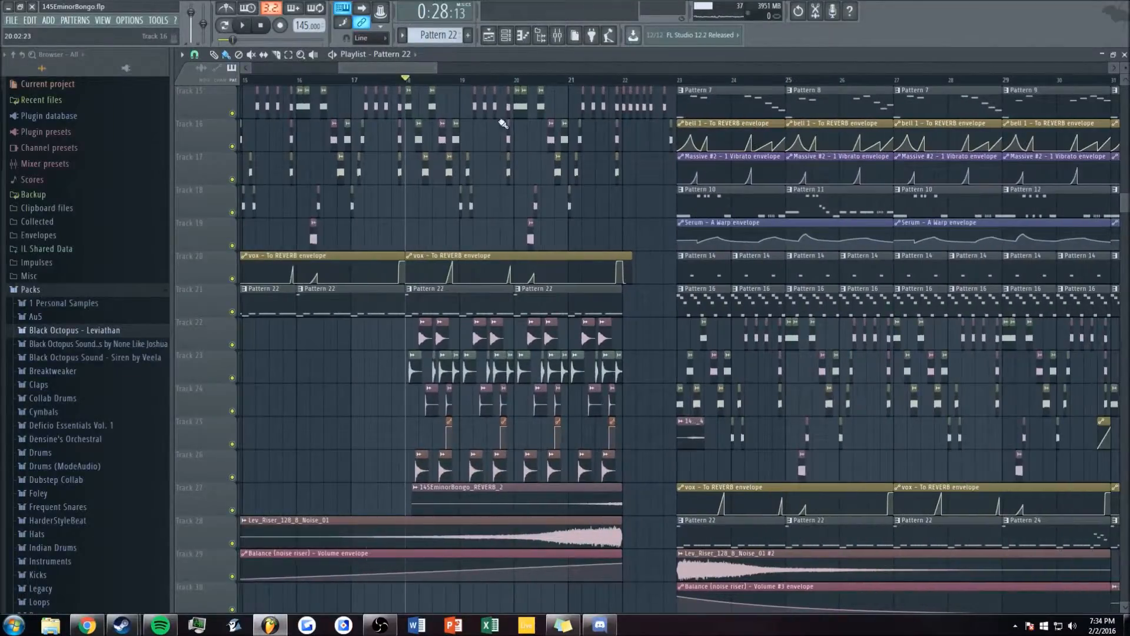
pyautogui.scroll(5, 614, 268)
pyautogui.scroll(-1, 613, 268)
pyautogui.scroll(5, 613, 268)
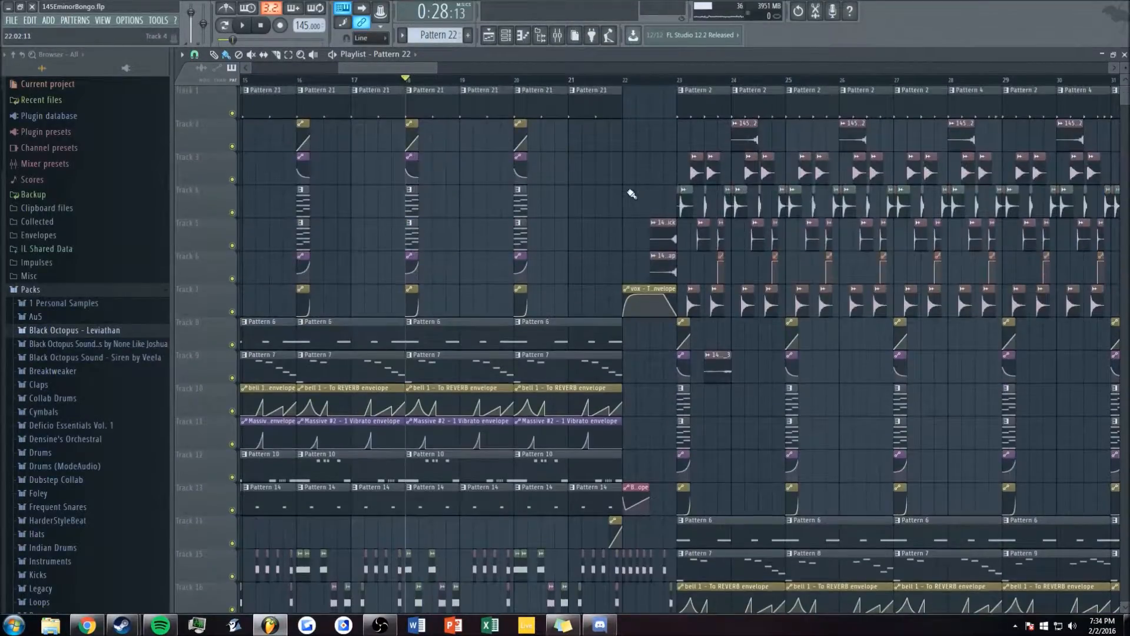
# - Play the song from bar 21 through the transition into bar 23
pyautogui.click(569, 78)
pyautogui.press('space')
pyautogui.scroll(5, 421, 68)
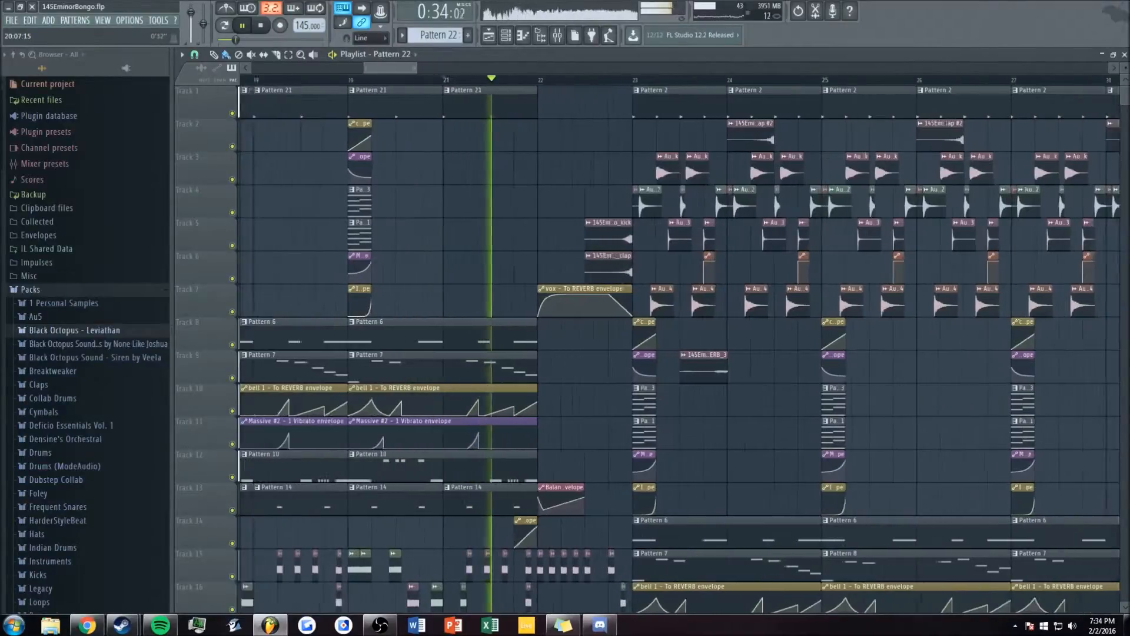
pyautogui.scroll(2, 420, 67)
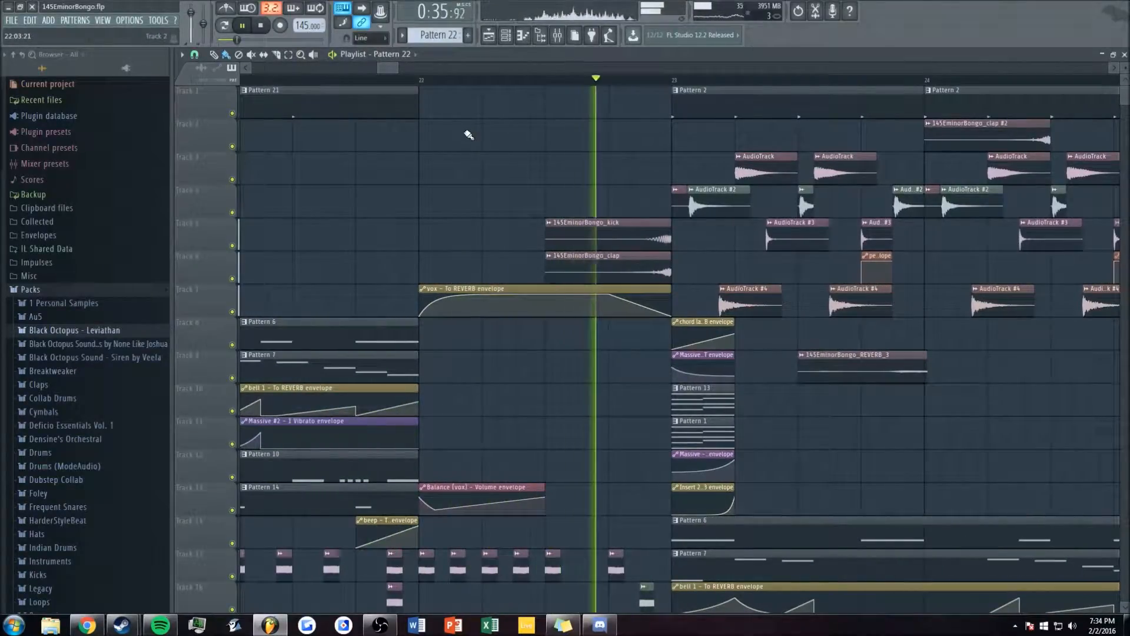
pyautogui.press('space')
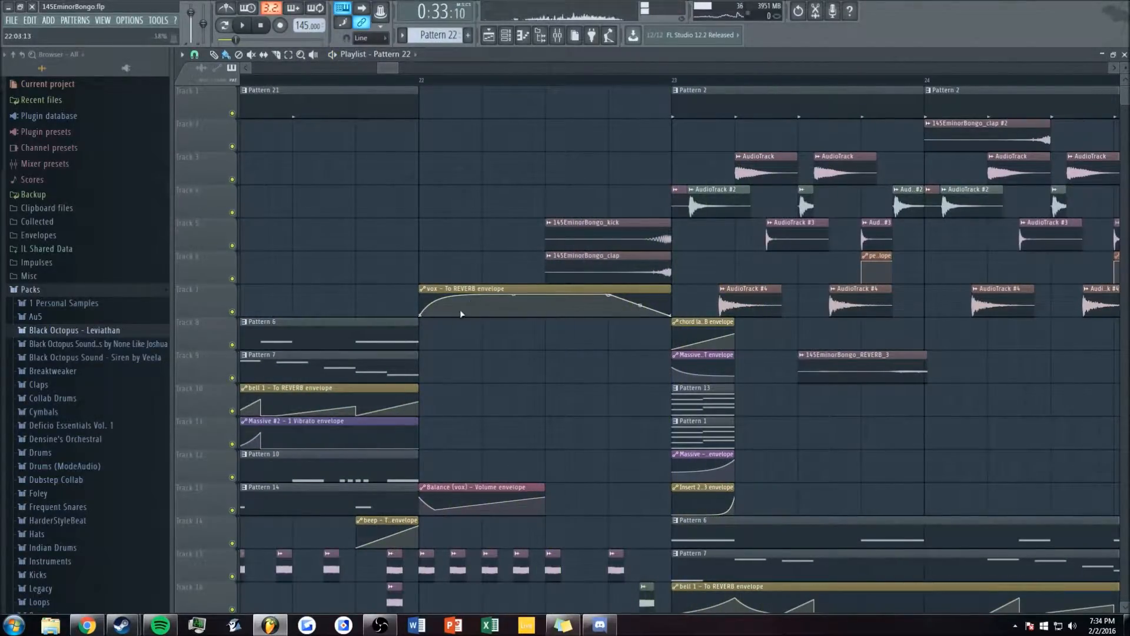
# - Replay the transition from bar 21 while examining the vocal chops, Balance (vox) - Volume envelope and lower tracks around bar 22
pyautogui.scroll(-8, 575, 295)
pyautogui.press('space')
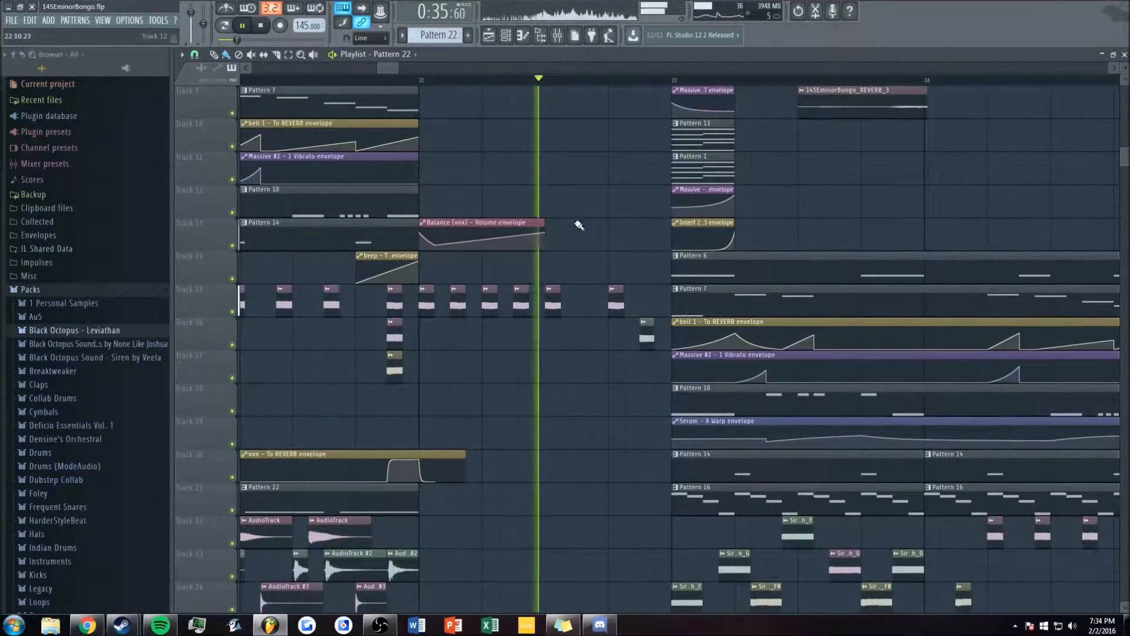
pyautogui.scroll(-10, 588, 191)
pyautogui.press('space')
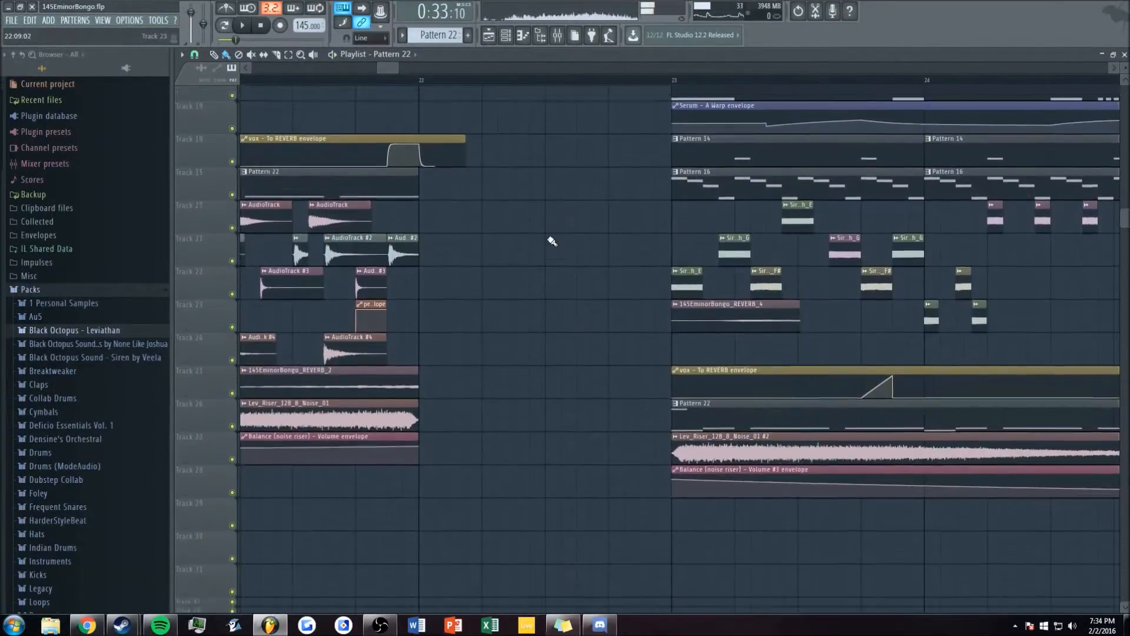
pyautogui.scroll(12, 524, 271)
pyautogui.scroll(1, 479, 316)
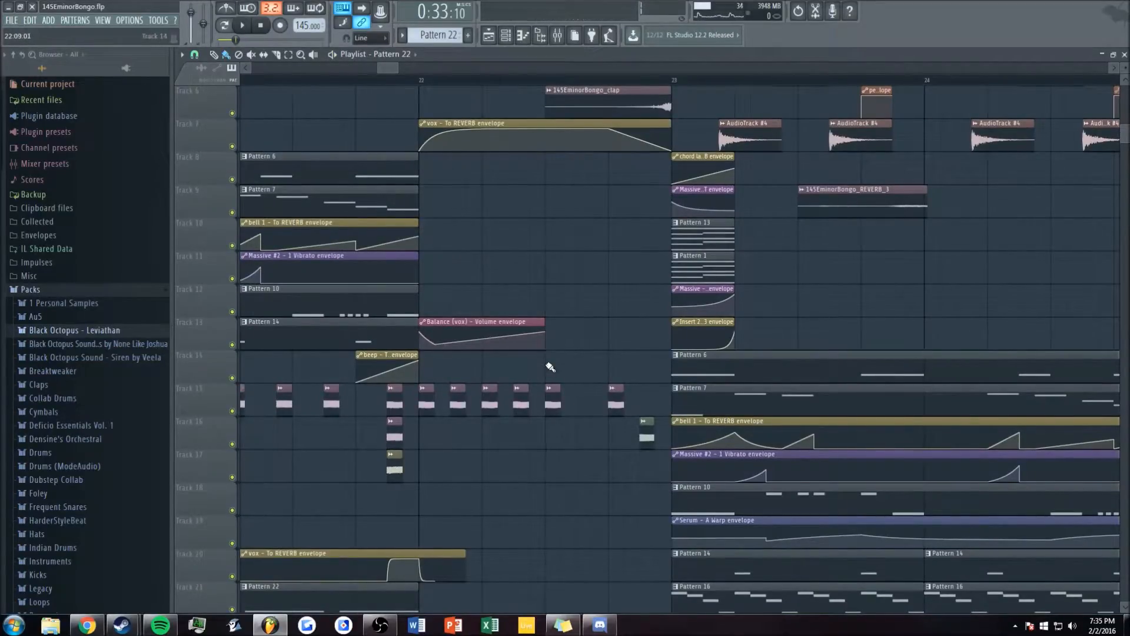
pyautogui.scroll(5, 574, 335)
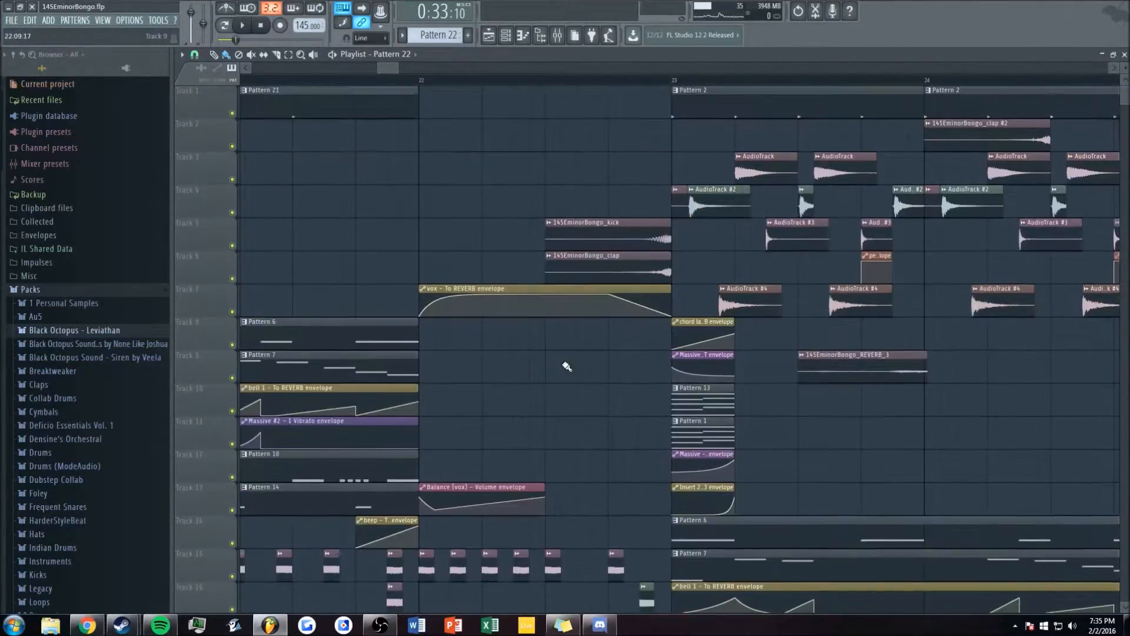
# - Inspect the 145EminorBongo_kick and 145EminorBongo_clap clips before bar 23 and play from where they start
pyautogui.moveTo(589, 222); pyautogui.dragTo(625, 276)
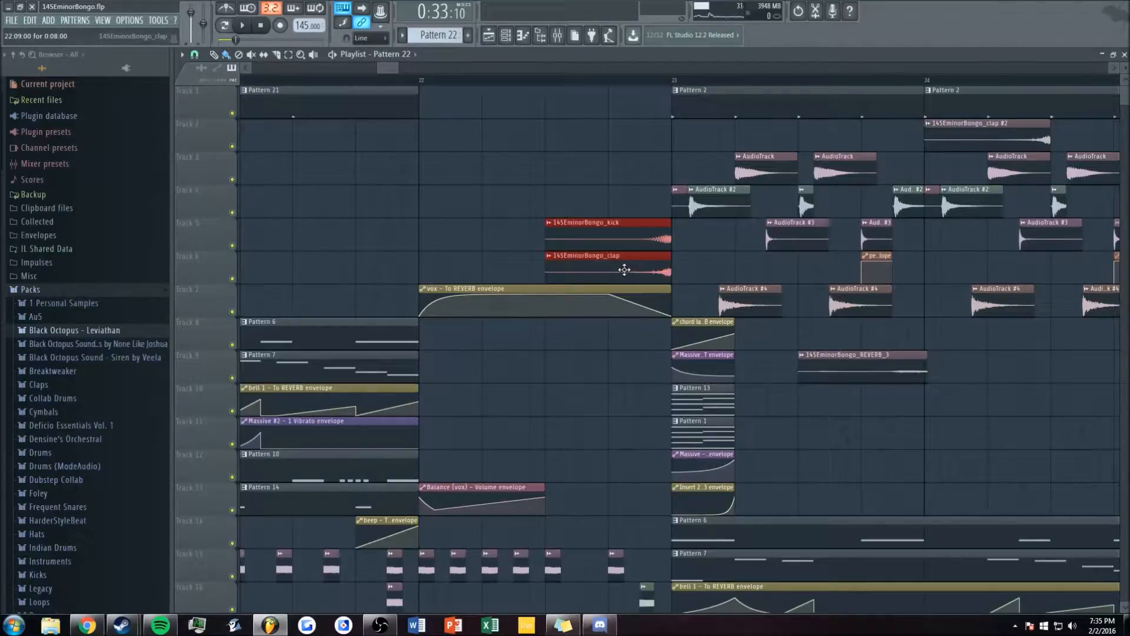
pyautogui.keyDown('ctrl'); pyautogui.click(548, 139); pyautogui.keyUp('ctrl')
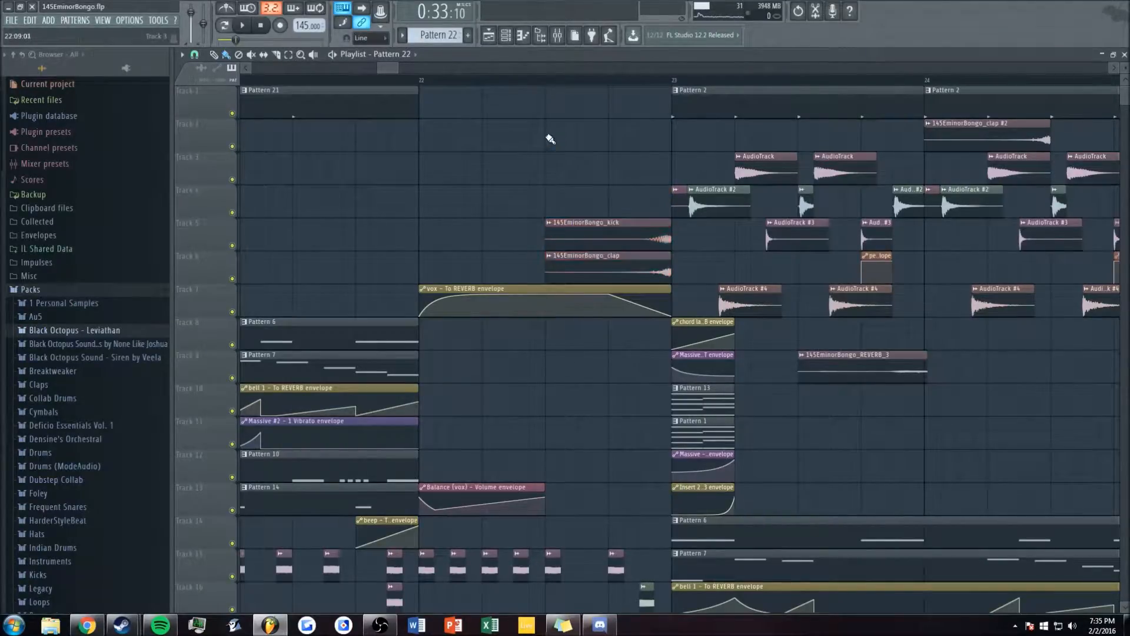
pyautogui.moveTo(386, 68); pyautogui.dragTo(389, 69)
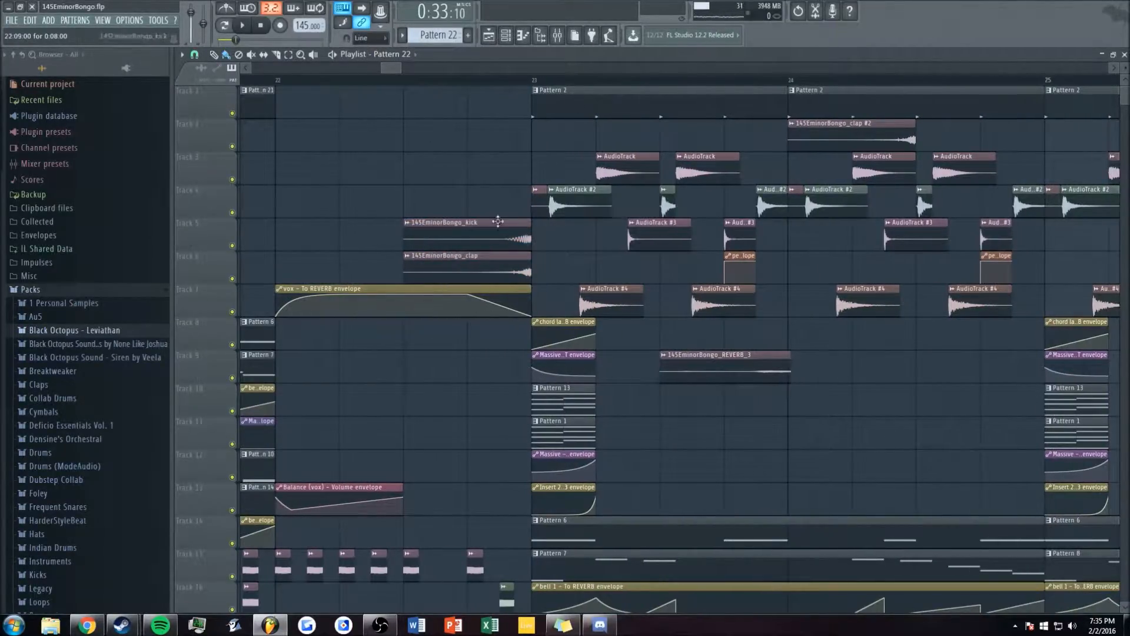
pyautogui.click(403, 82)
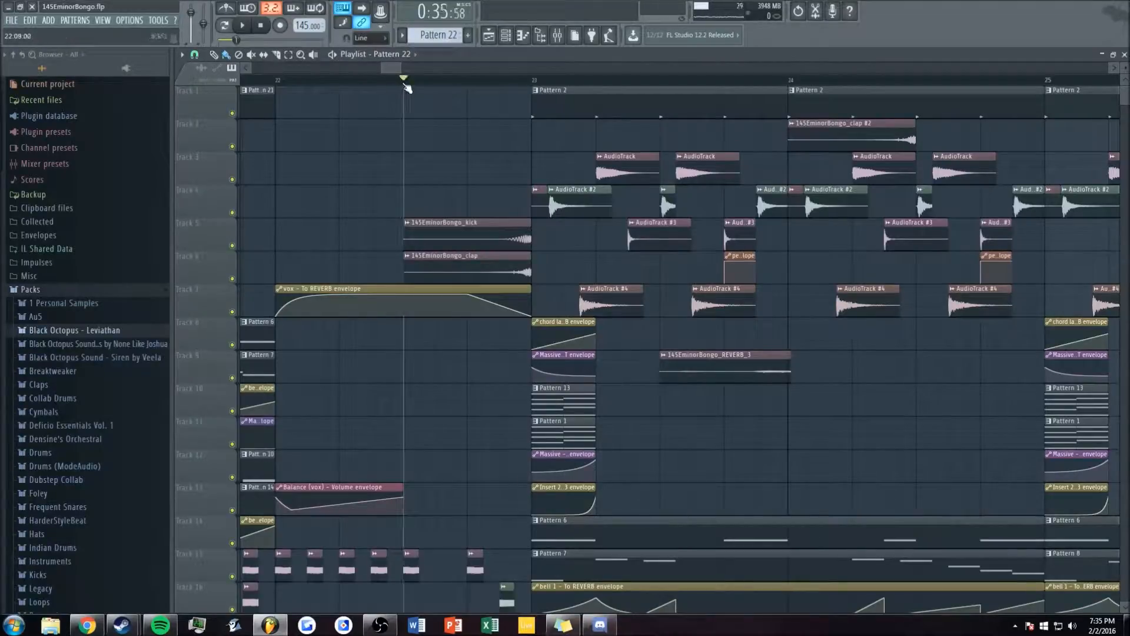
pyautogui.press('space')
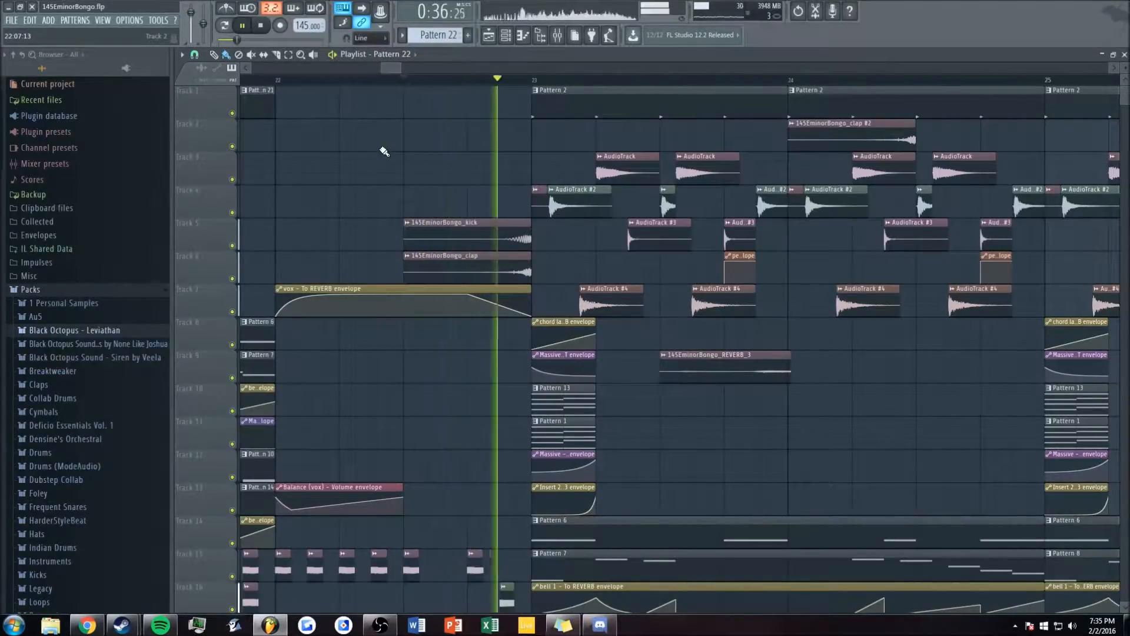
pyautogui.press('space')
# - Examine the arrangement from bar 22 onwards, including the repeated layers after bar 23 and the section starting at bar 39
pyautogui.scroll(-4, 391, 69)
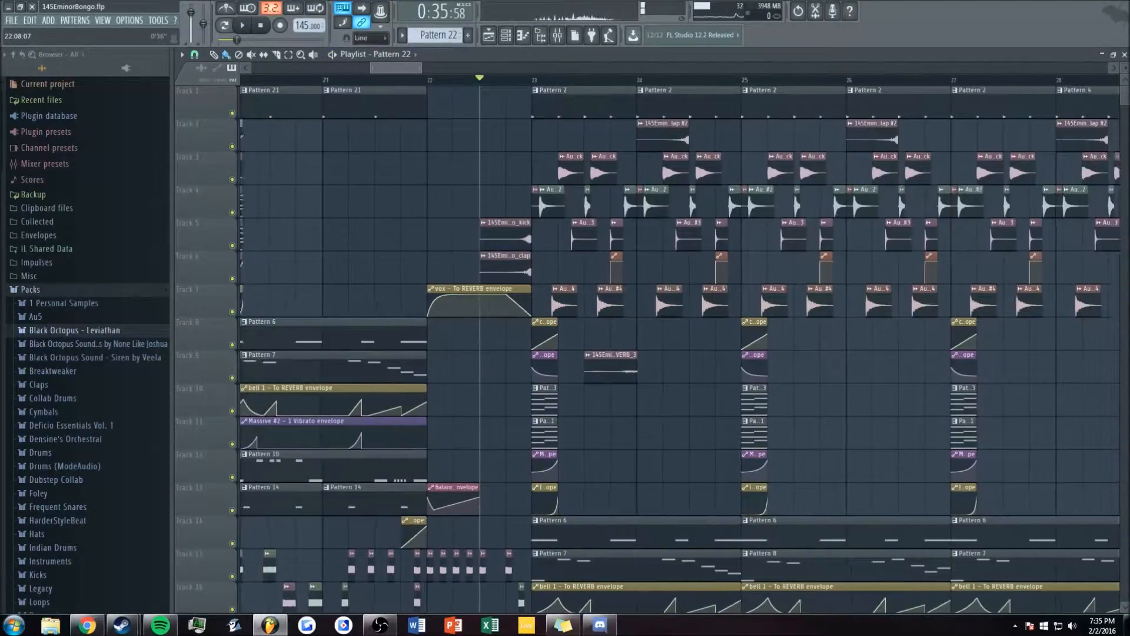
pyautogui.moveTo(421, 68)
pyautogui.mouseDown()
pyautogui.moveTo(973, 68)
pyautogui.moveTo(397, 68)
pyautogui.moveTo(413, 66)
pyautogui.mouseUp()
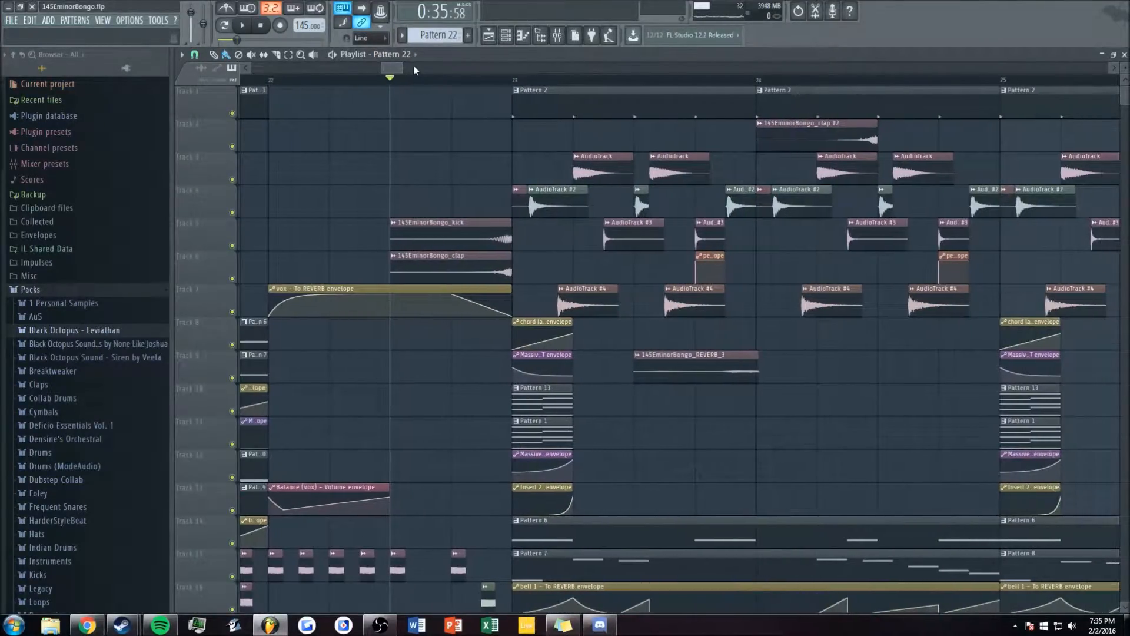
pyautogui.scroll(-3, 402, 228)
pyautogui.scroll(3, 415, 237)
pyautogui.moveTo(403, 67)
pyautogui.mouseDown()
pyautogui.moveTo(388, 67)
pyautogui.moveTo(402, 68)
pyautogui.mouseUp()
pyautogui.scroll(-8, 424, 80)
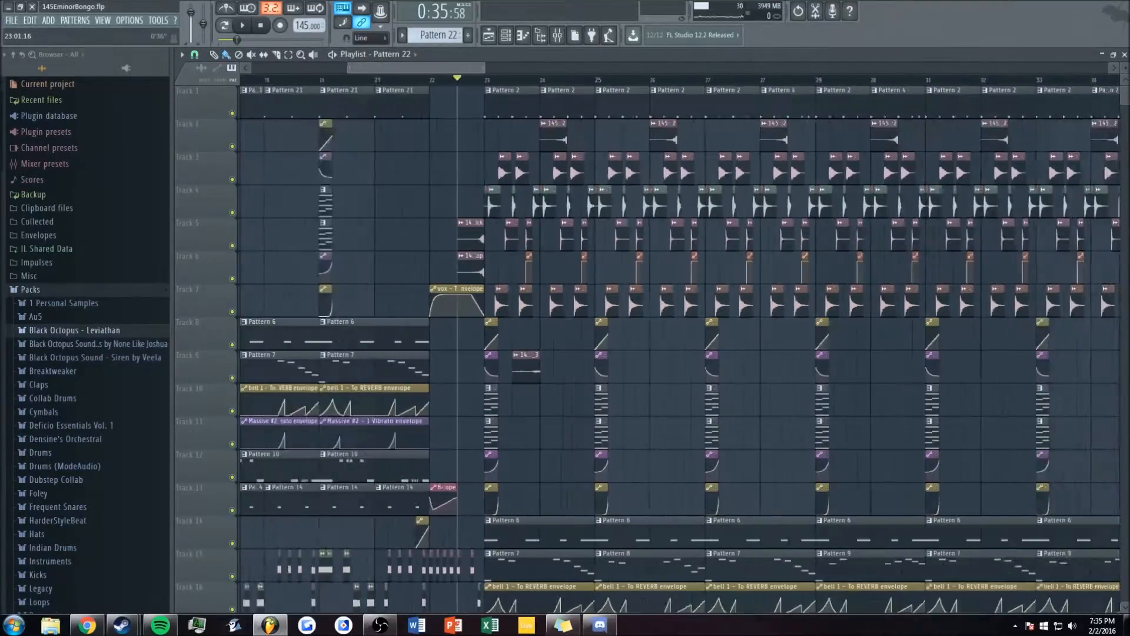
pyautogui.scroll(-3, 425, 80)
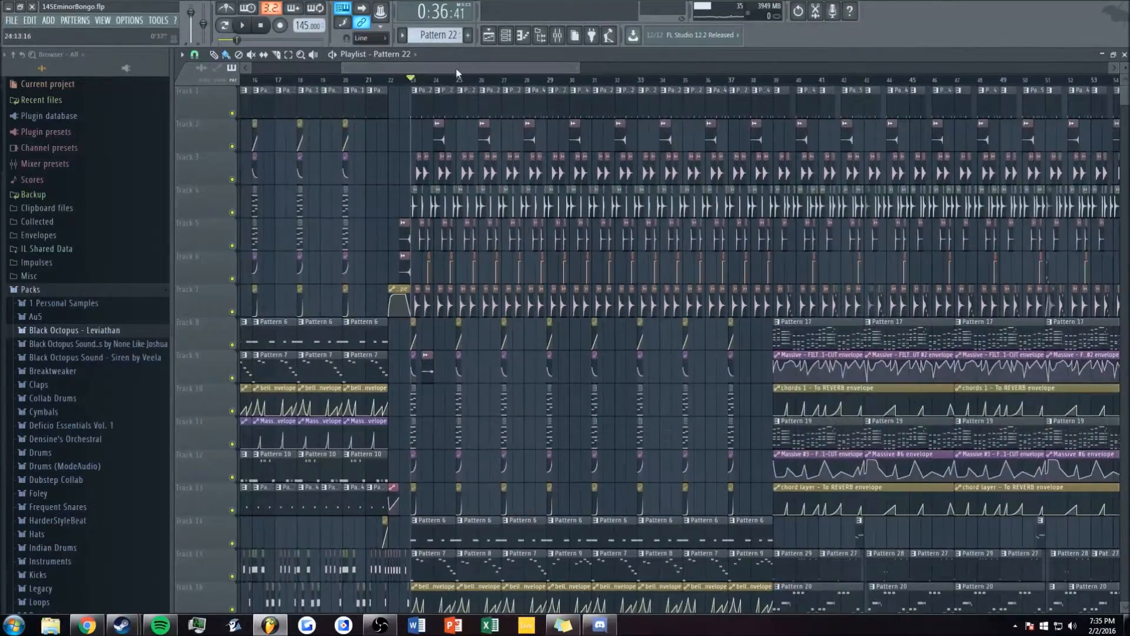
pyautogui.scroll(-3, 452, 169)
pyautogui.scroll(-1, 456, 169)
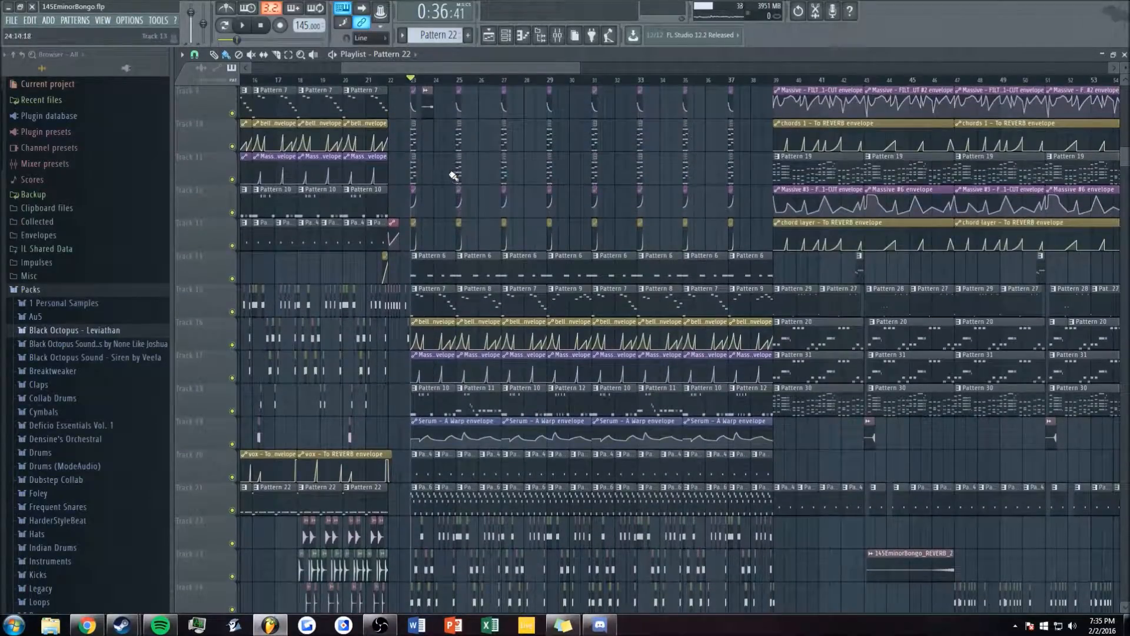
pyautogui.scroll(2, 371, 68)
# - Play the song from bar 20 and watch the mixer meters of the layered instrument tracks
pyautogui.click(366, 80)
pyautogui.press('space')
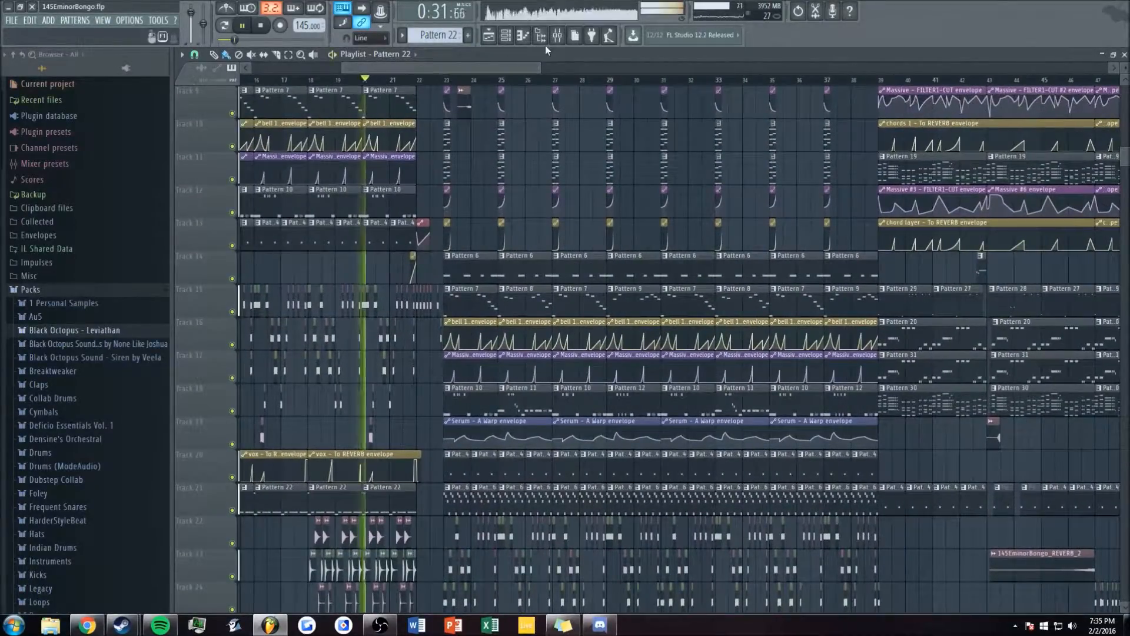
pyautogui.click(508, 37)
pyautogui.press('space')
pyautogui.click(575, 37)
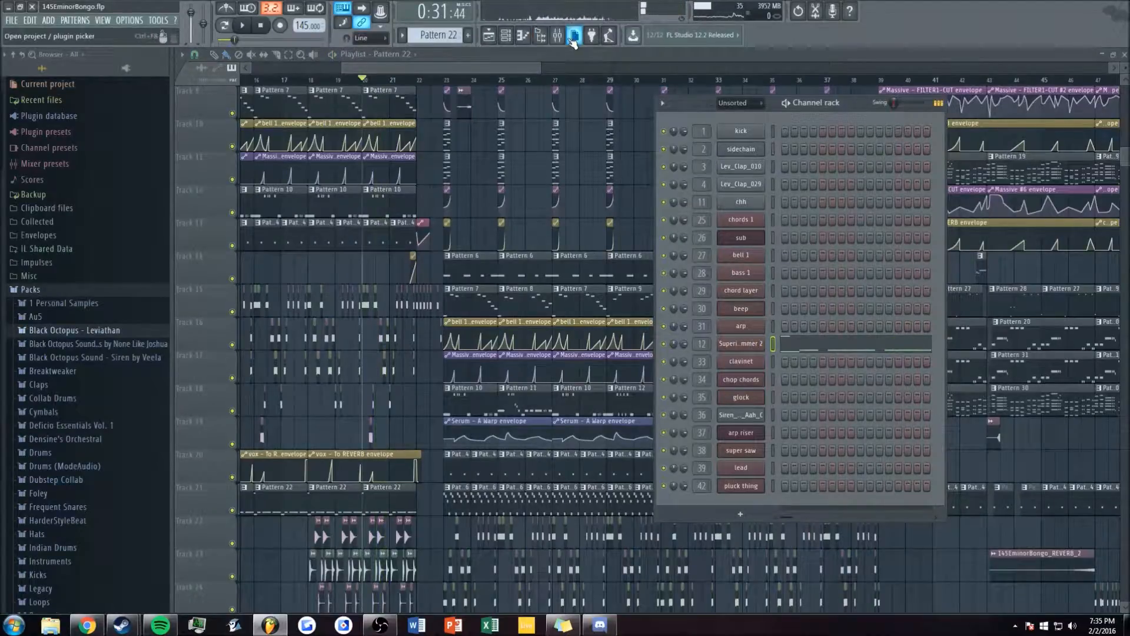
pyautogui.click(558, 36)
pyautogui.press('space')
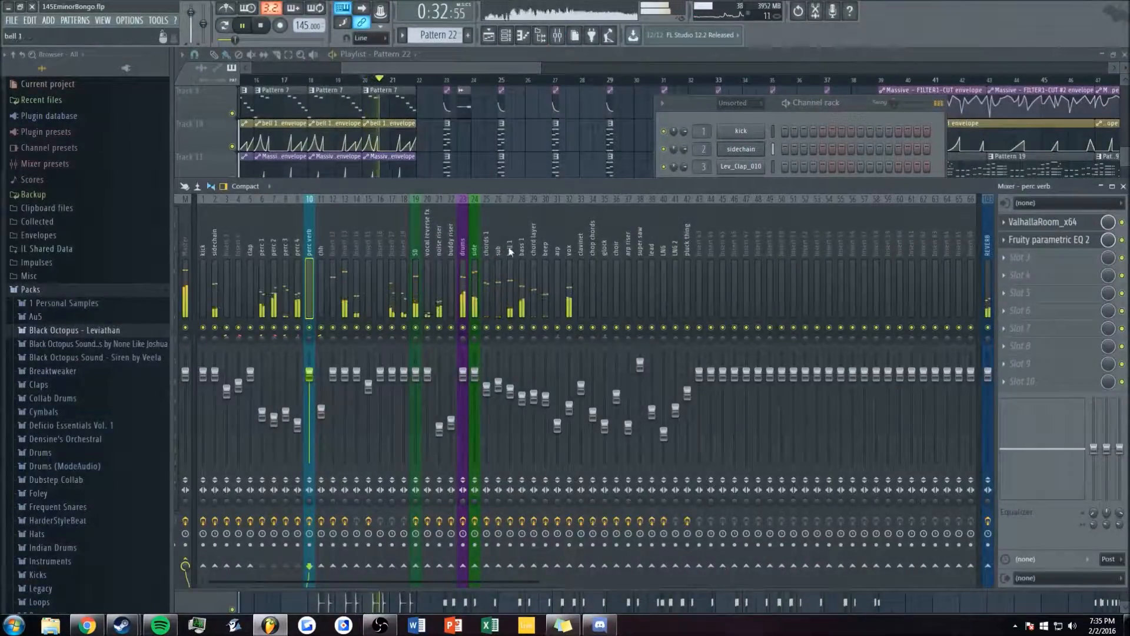
pyautogui.press('space')
# - Replay bar 20 while inspecting the bell 1 - To REVERB and Massive #2 - 1 Vibrato envelopes in the playlist
pyautogui.moveTo(471, 68); pyautogui.dragTo(397, 70)
pyautogui.press('space')
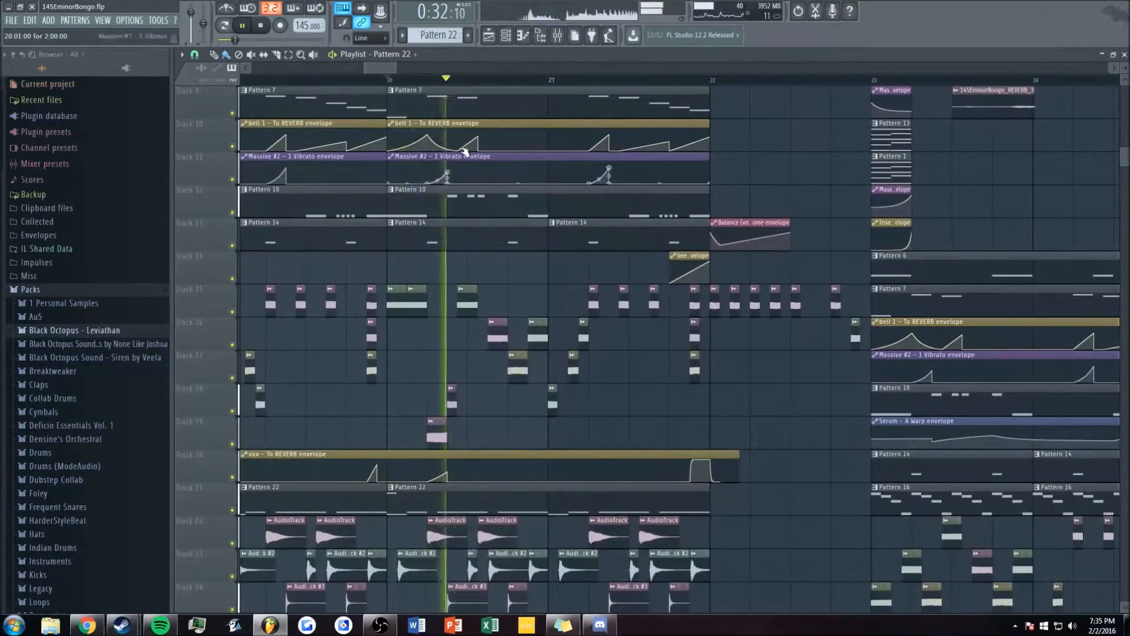
pyautogui.scroll(4, 447, 172)
pyautogui.scroll(1, 447, 287)
pyautogui.press('space')
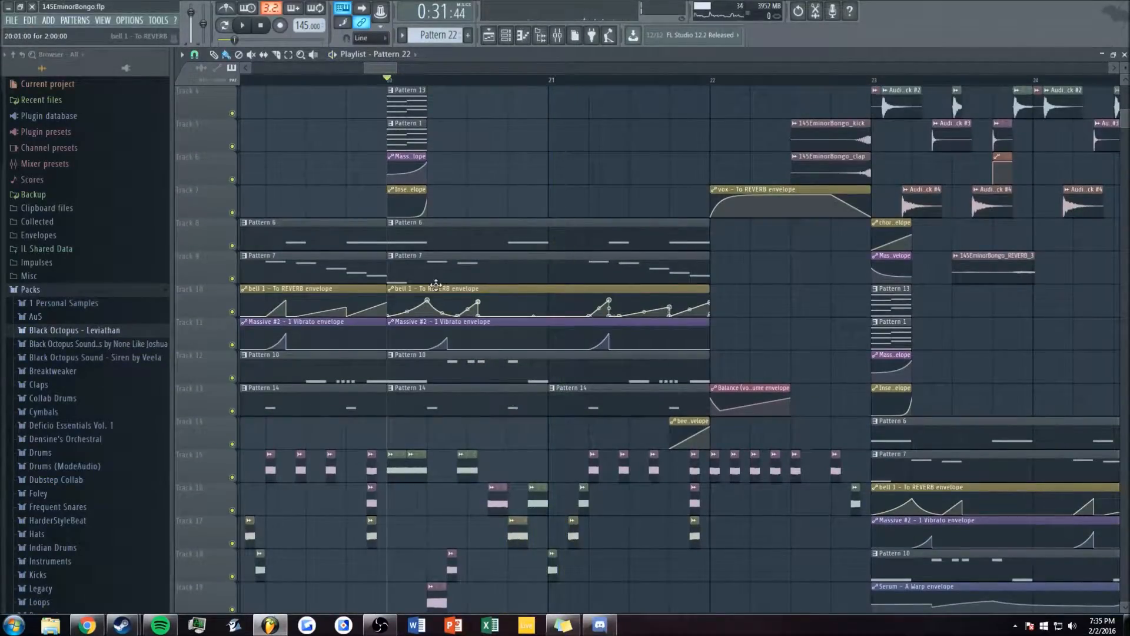
# - Open the bell 1 Massive patch from the channel rack and show its envelope 1 settings
pyautogui.press('F6')
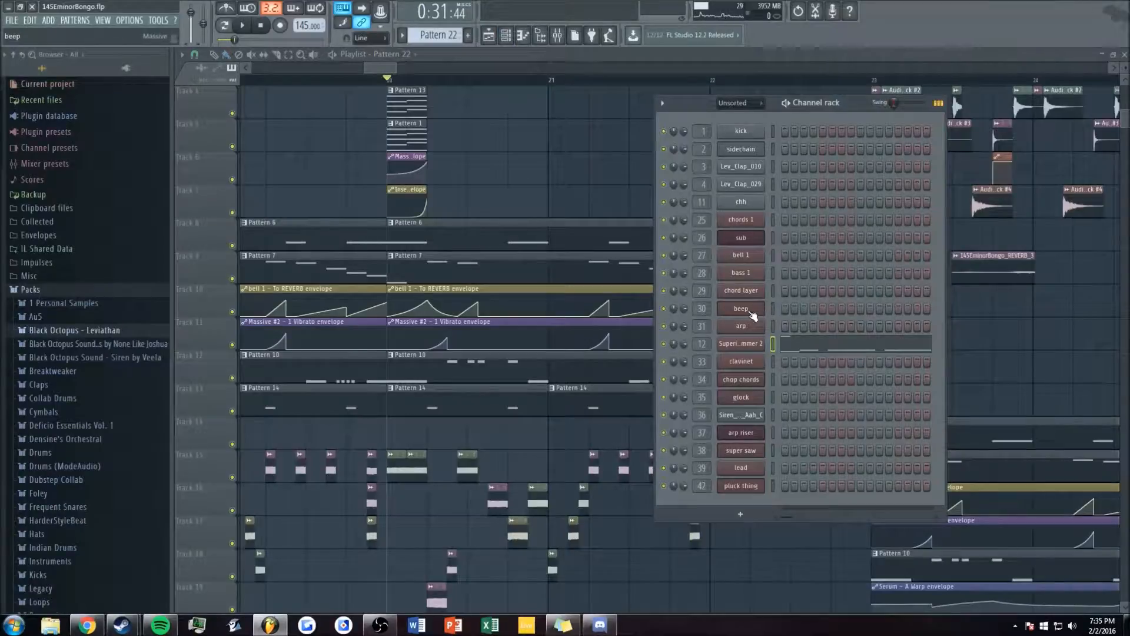
pyautogui.click(743, 255)
pyautogui.moveTo(520, 79); pyautogui.dragTo(658, 109)
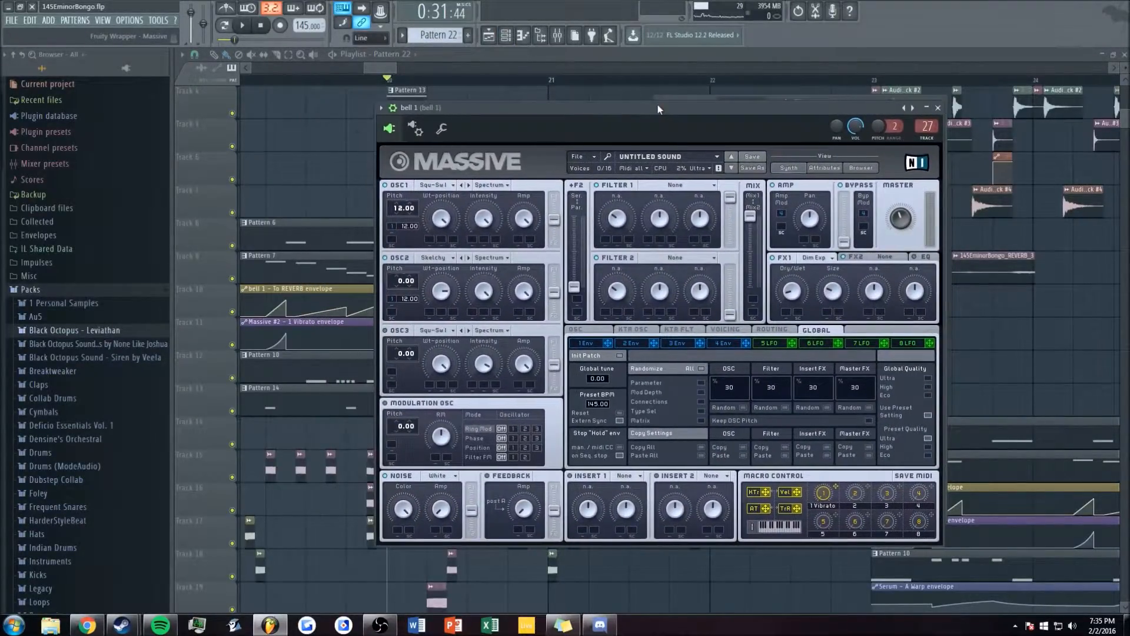
pyautogui.click(703, 344)
pyautogui.click(590, 342)
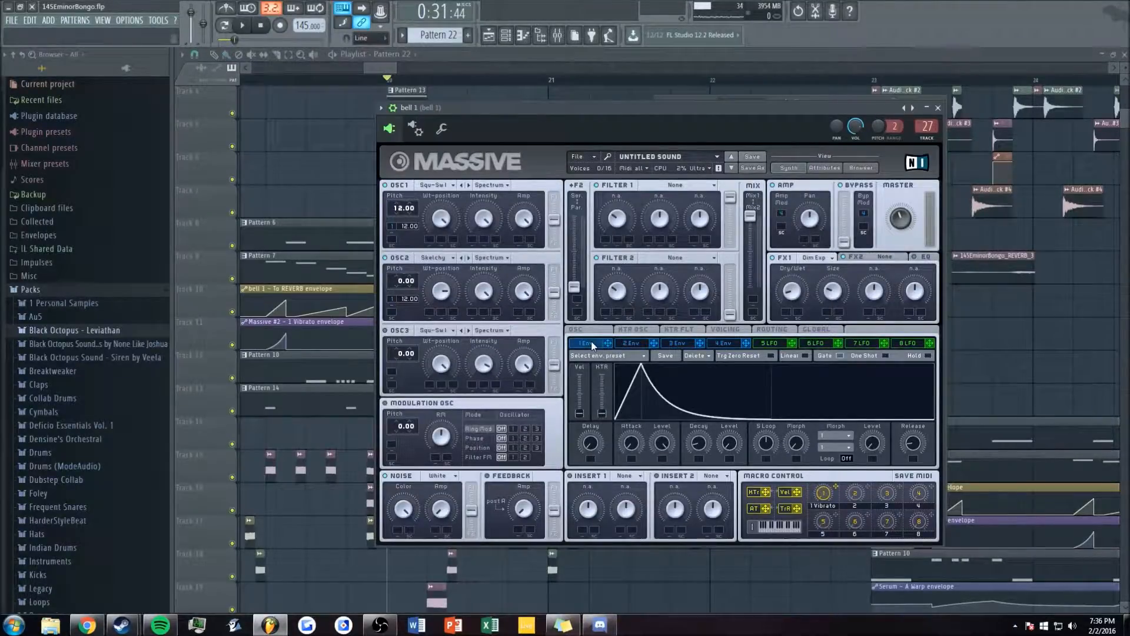
# - Audition the bell 1 patch by playing a few notes in Massive
pyautogui.press('v')
pyautogui.press('v')
pyautogui.press('v')
pyautogui.press('c')
pyautogui.press('c')
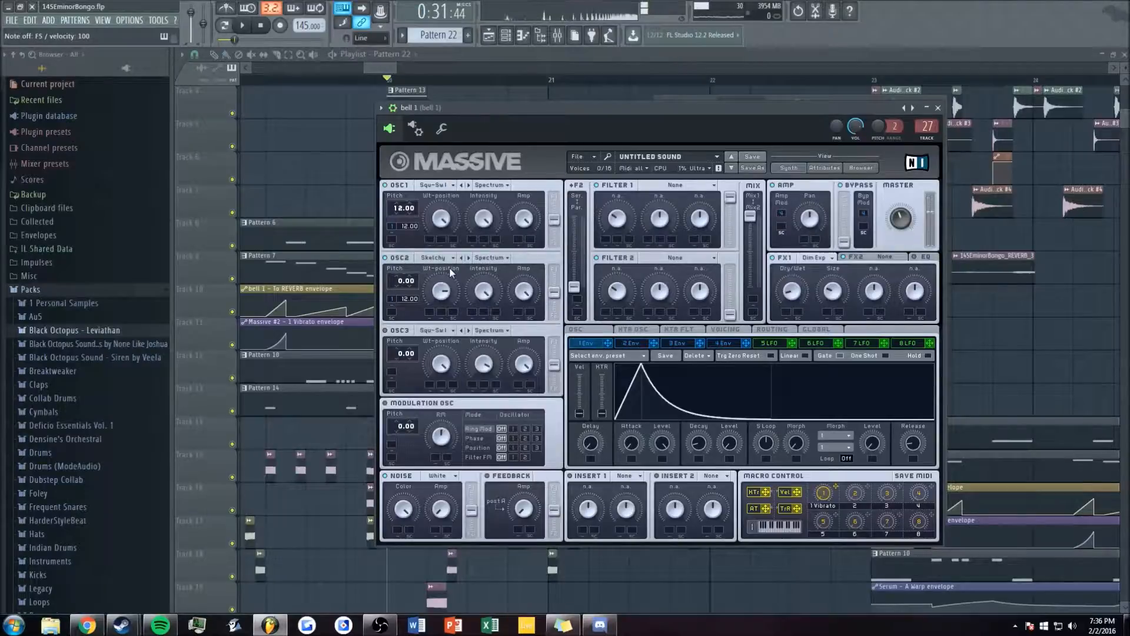
# - Play repeated notes of the bell 1 patch with its Massive window in view
pyautogui.press('m')
pyautogui.press('m')
pyautogui.press('m')
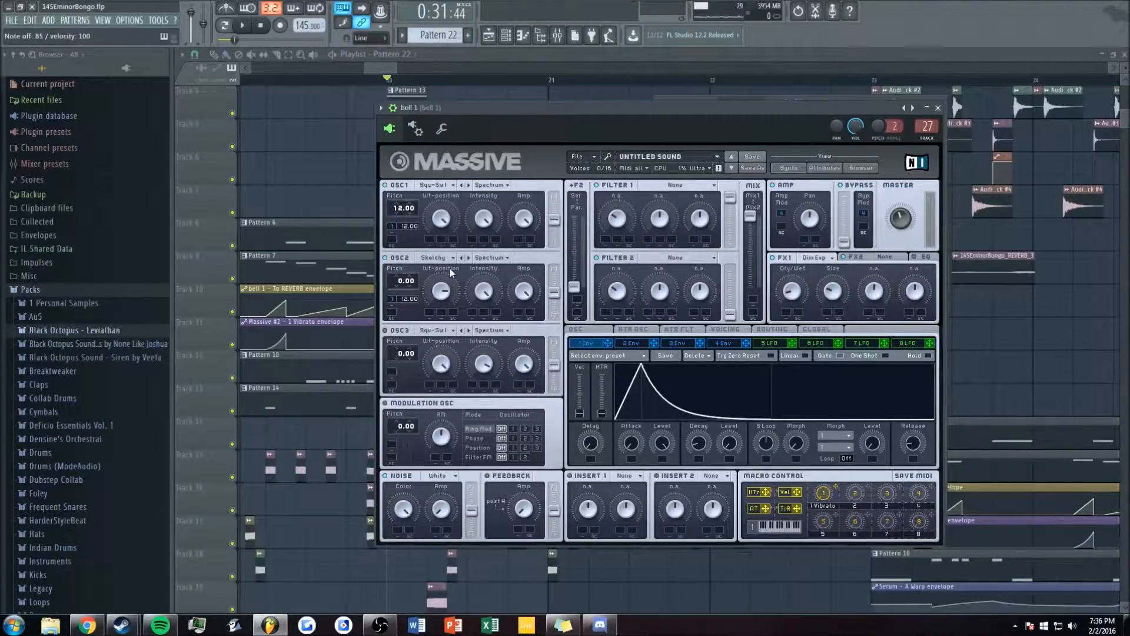
pyautogui.moveTo(509, 107); pyautogui.dragTo(507, 101)
# - Bring up the mixer, play bell 1 notes and inspect the Fruity parametric EQ 2 curve on its track
pyautogui.press('F9')
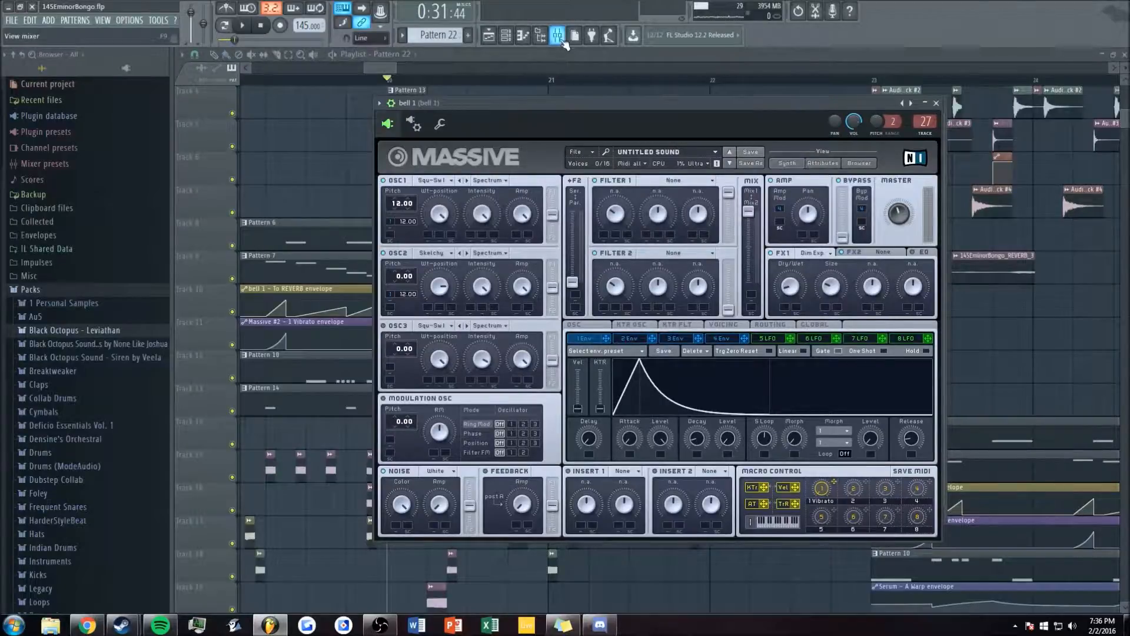
pyautogui.press('m')
pyautogui.press('m')
pyautogui.press('m')
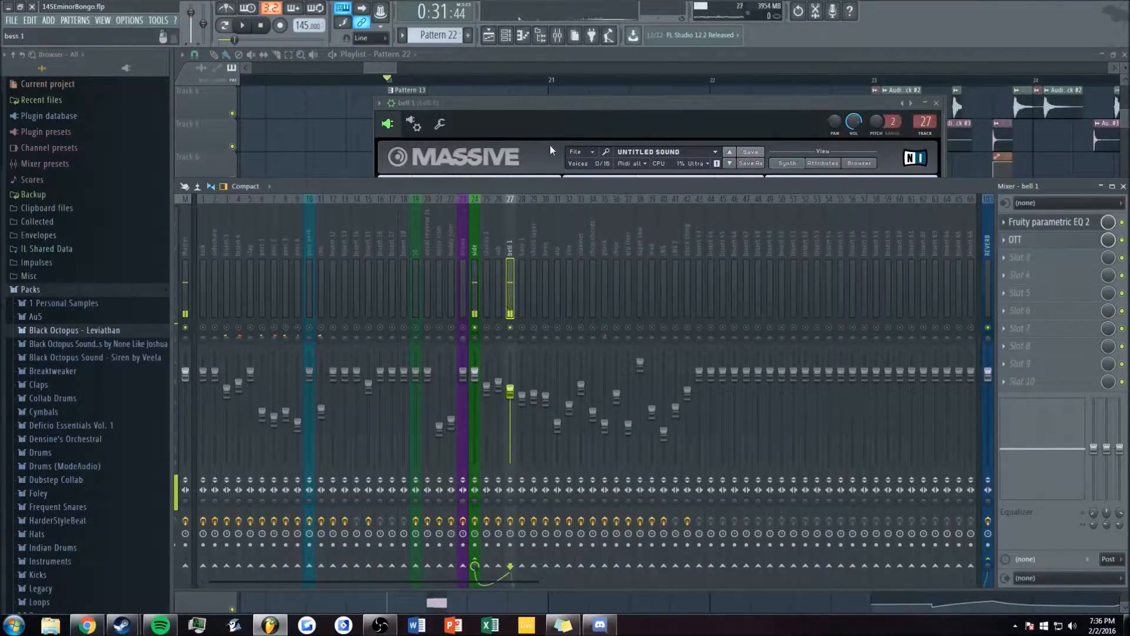
pyautogui.click(1051, 222)
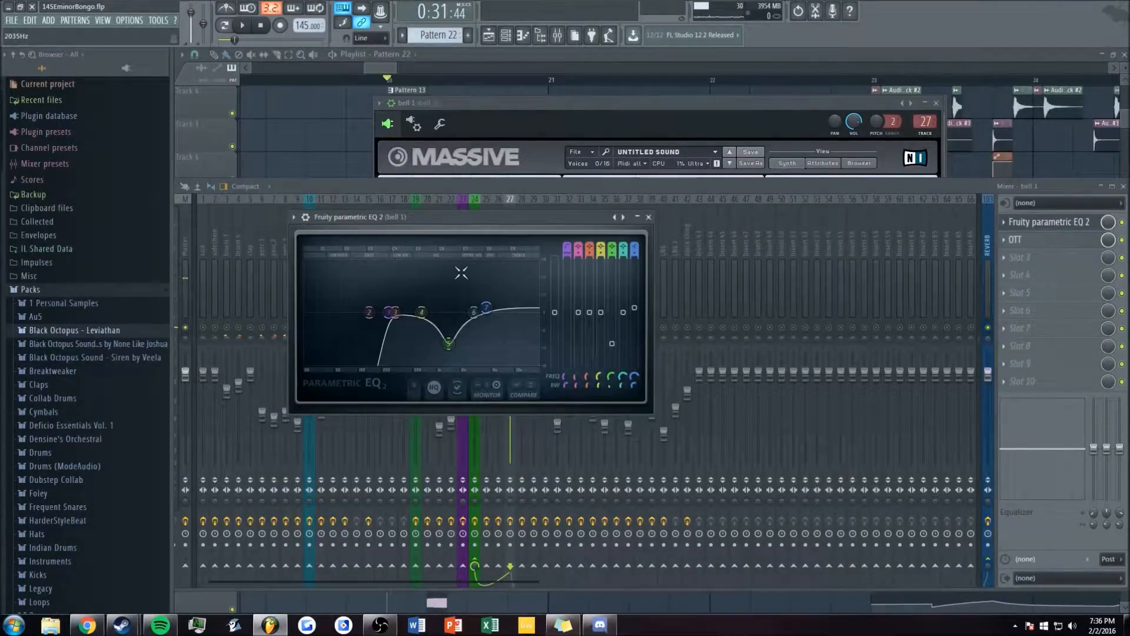
pyautogui.click(649, 217)
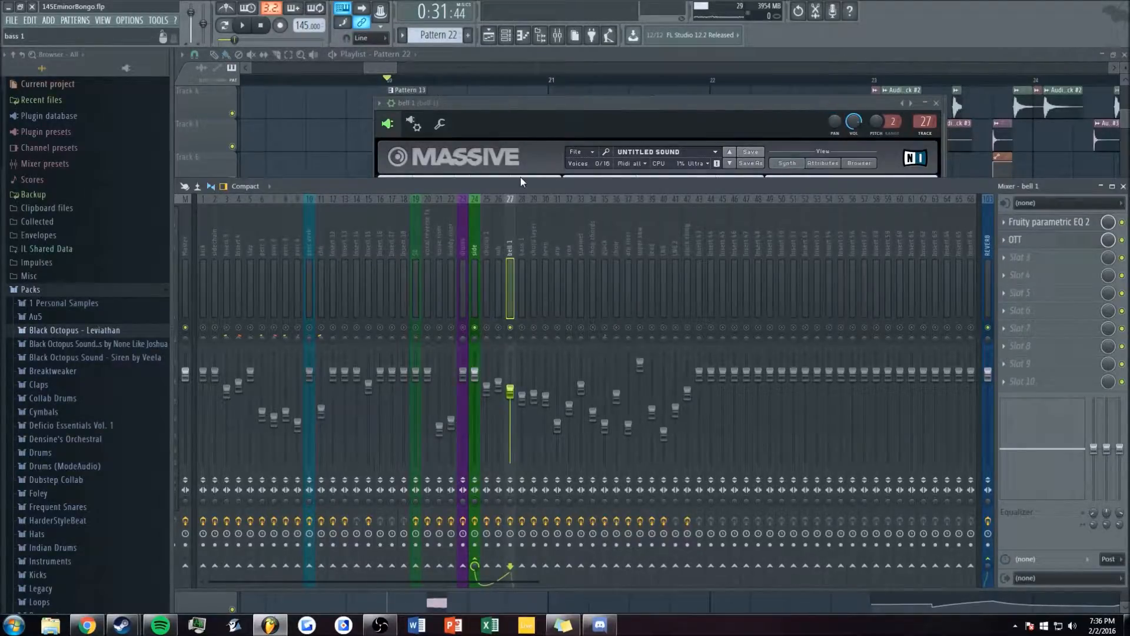
# - Inspect the wavetable choices of OSC1 and OSC2 in the bell 1 Massive patch without changing them
pyautogui.click(599, 102)
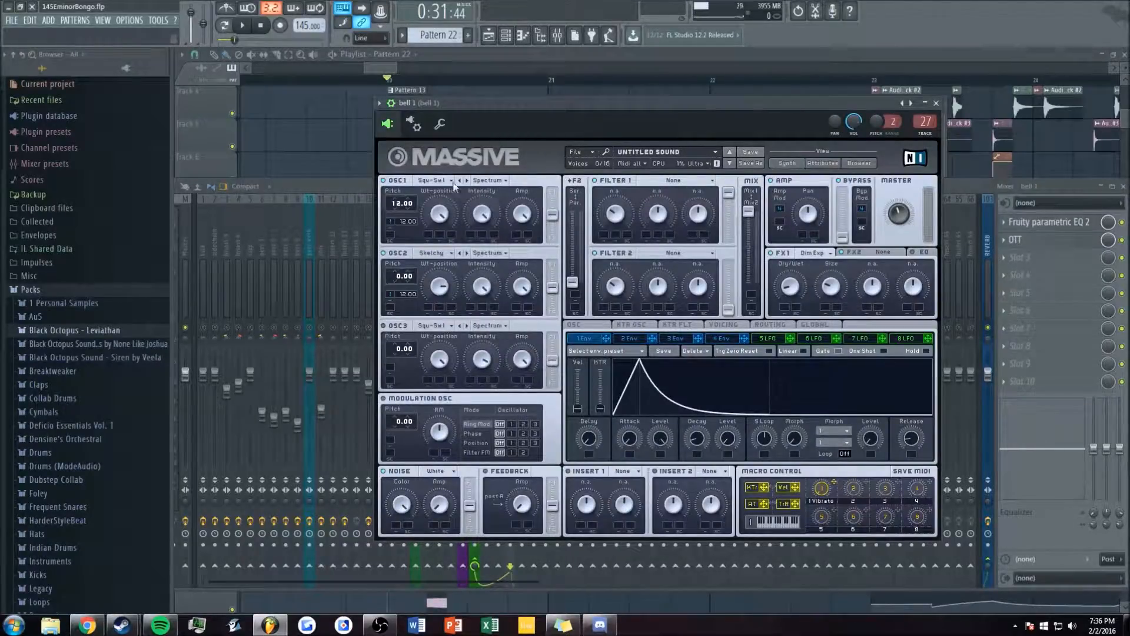
pyautogui.click(434, 181)
pyautogui.click(511, 160)
pyautogui.click(436, 254)
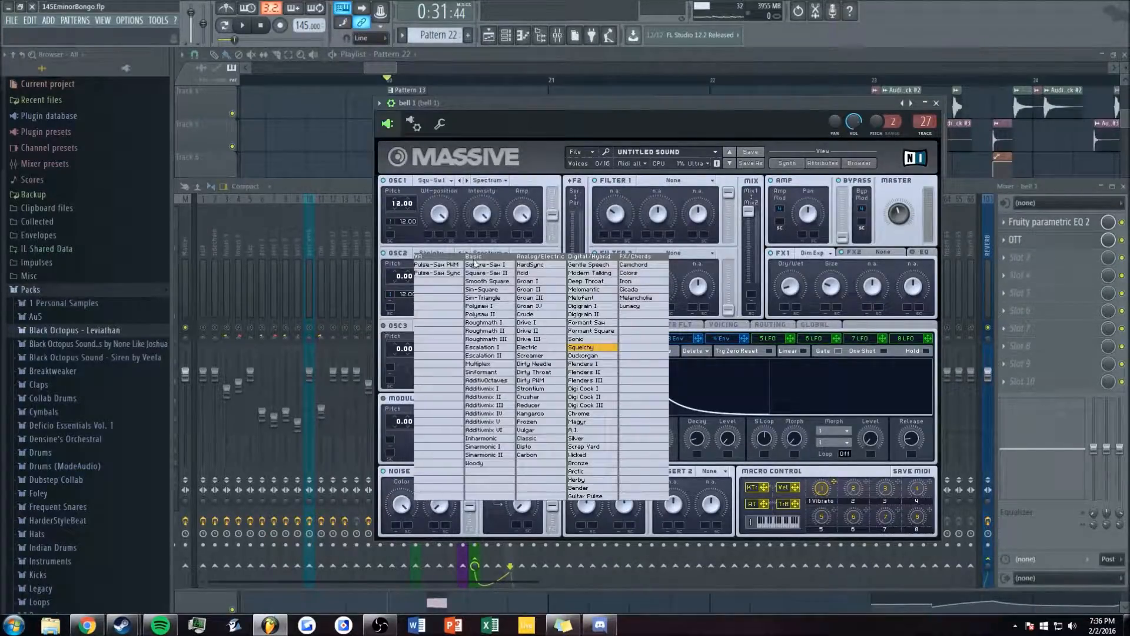
pyautogui.click(470, 201)
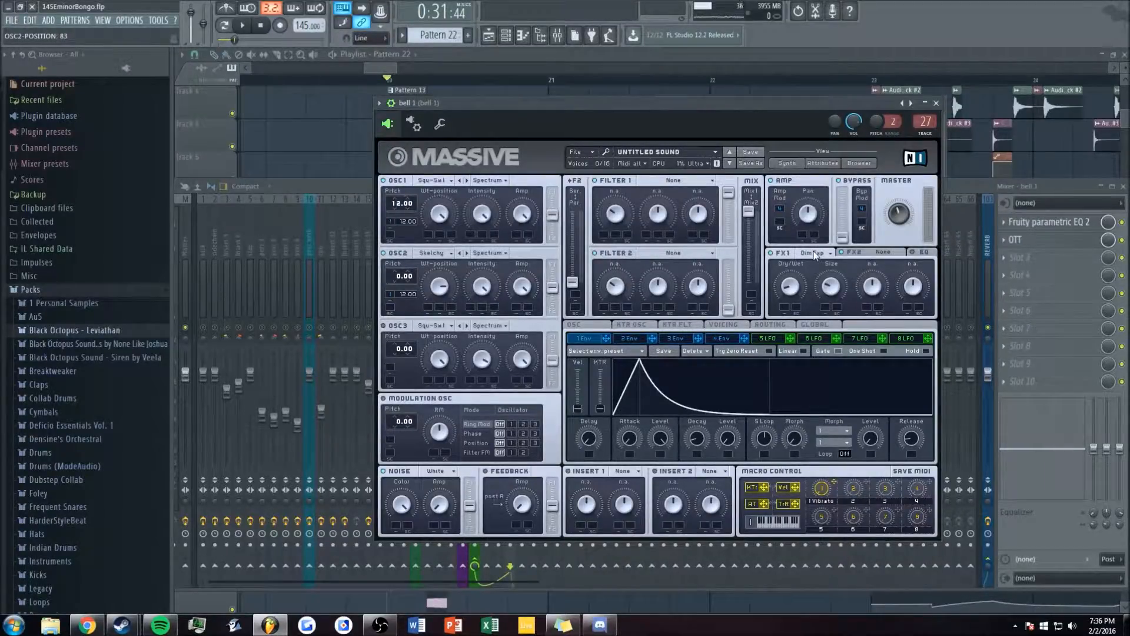
# - Toggle the FX1 Dimension Expander in the bell 1 patch and play notes to compare the sound
pyautogui.click(770, 253)
pyautogui.press('c')
pyautogui.press('c')
pyautogui.press('c')
pyautogui.press('c')
# - Reset the band 5 cut in bell 1's Fruity parametric EQ 2, play a note, and restore the cut
pyautogui.click(961, 186)
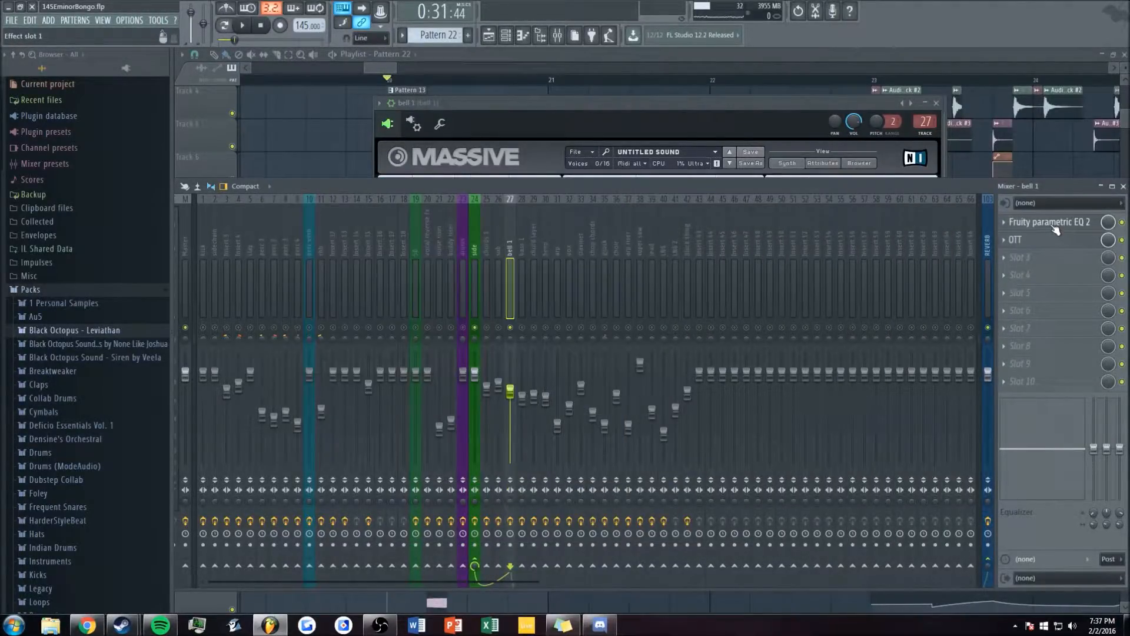
pyautogui.click(1056, 229)
pyautogui.moveTo(474, 343); pyautogui.dragTo(445, 347)
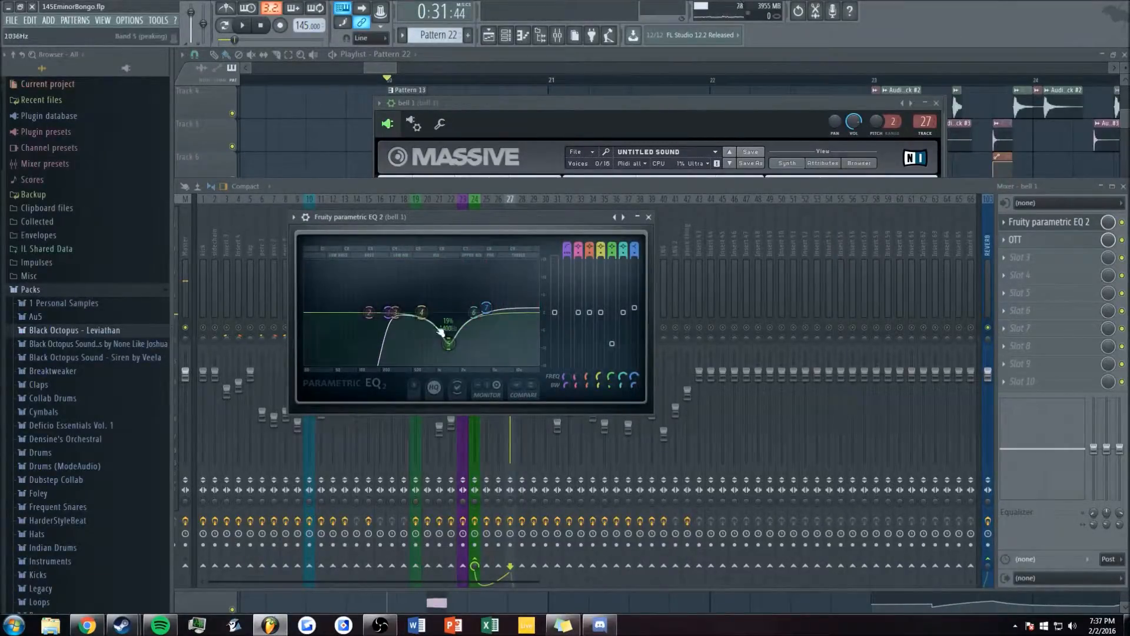
pyautogui.keyDown('alt'); pyautogui.click(611, 345); pyautogui.keyUp('alt')
pyautogui.press('r')
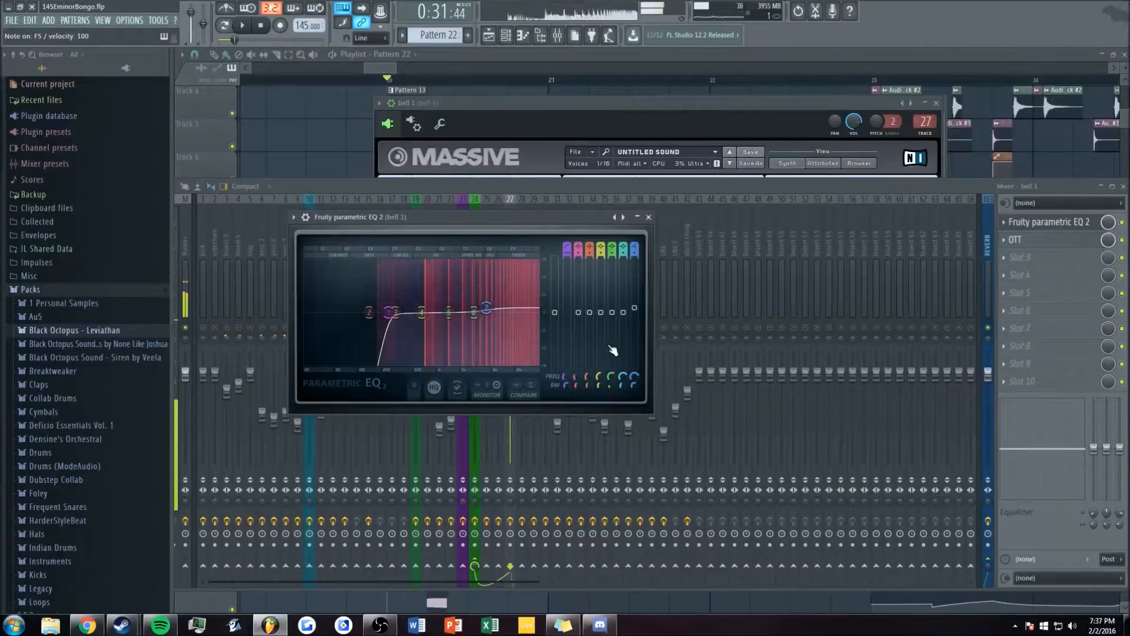
pyautogui.click(610, 346)
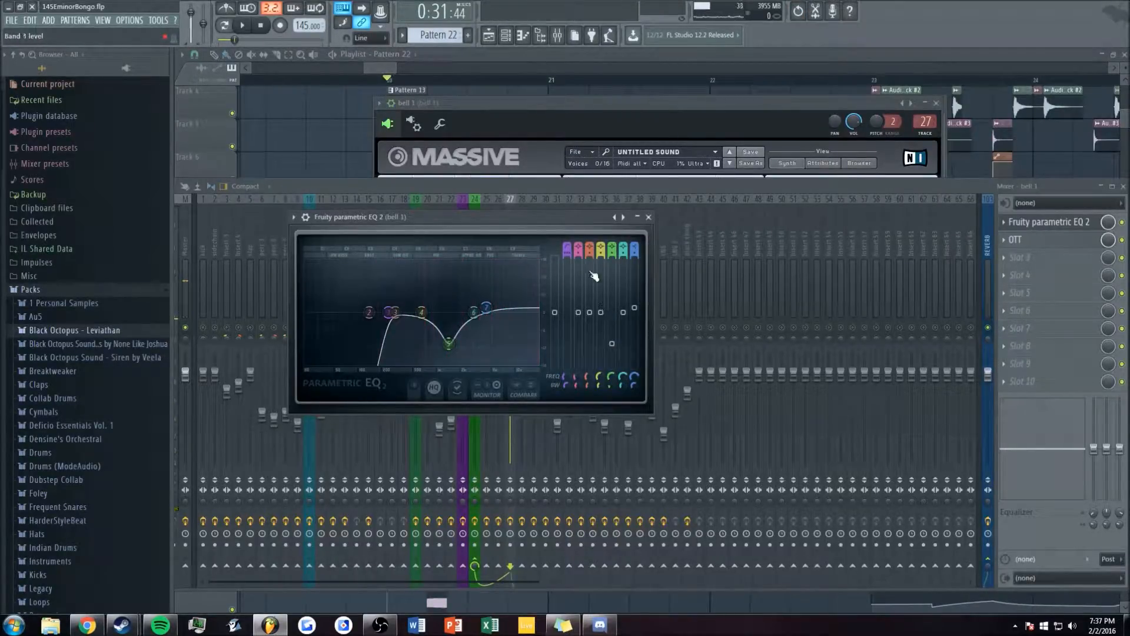
pyautogui.click(648, 216)
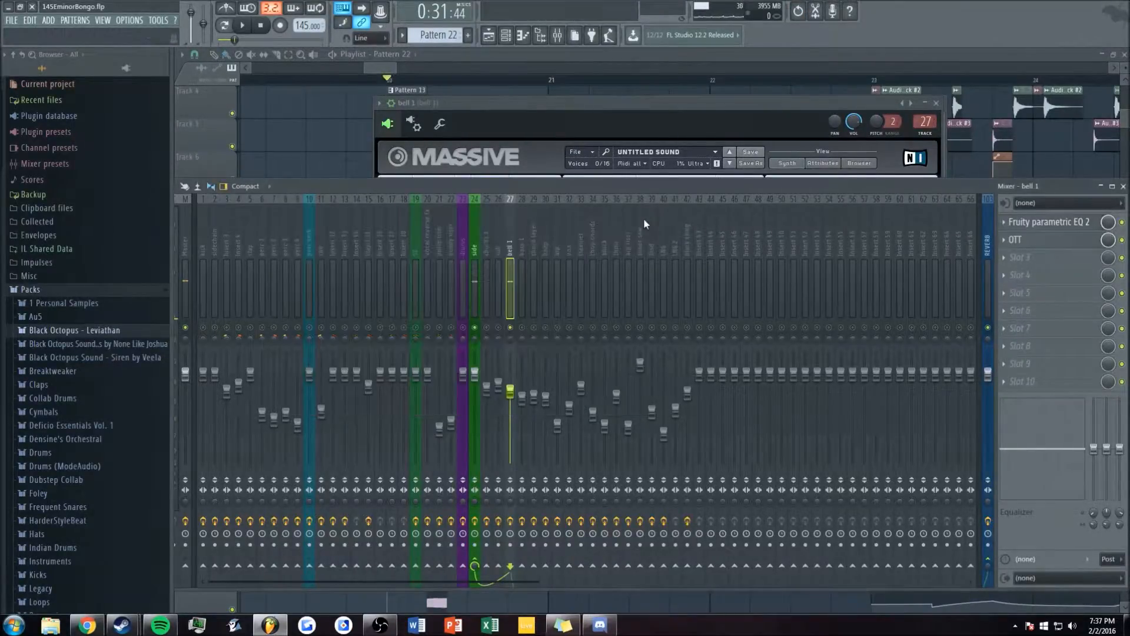
# - Examine the OTT settings on the bell 1 mixer track and compare notes with the effect bypassed and enabled
pyautogui.click(1017, 241)
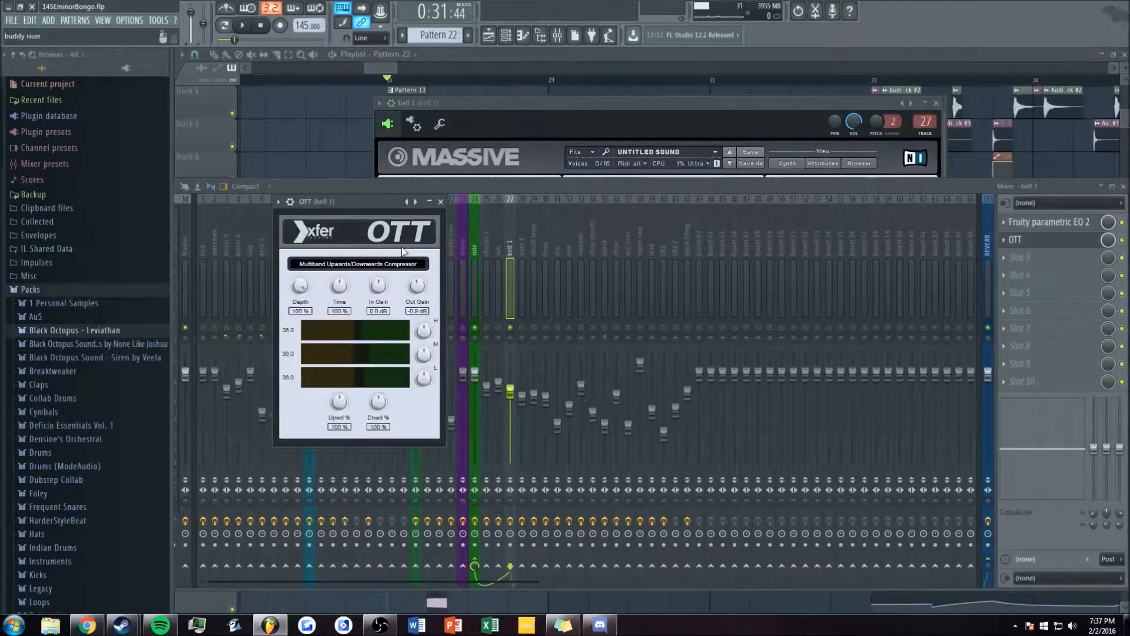
pyautogui.moveTo(370, 203); pyautogui.dragTo(337, 154)
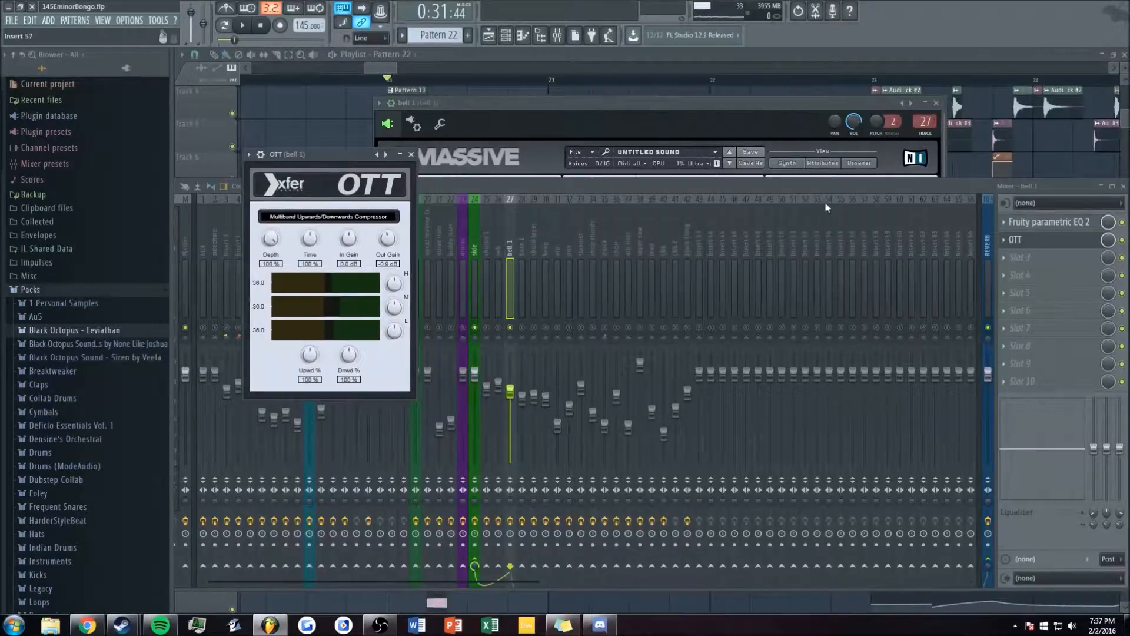
pyautogui.click(1123, 242)
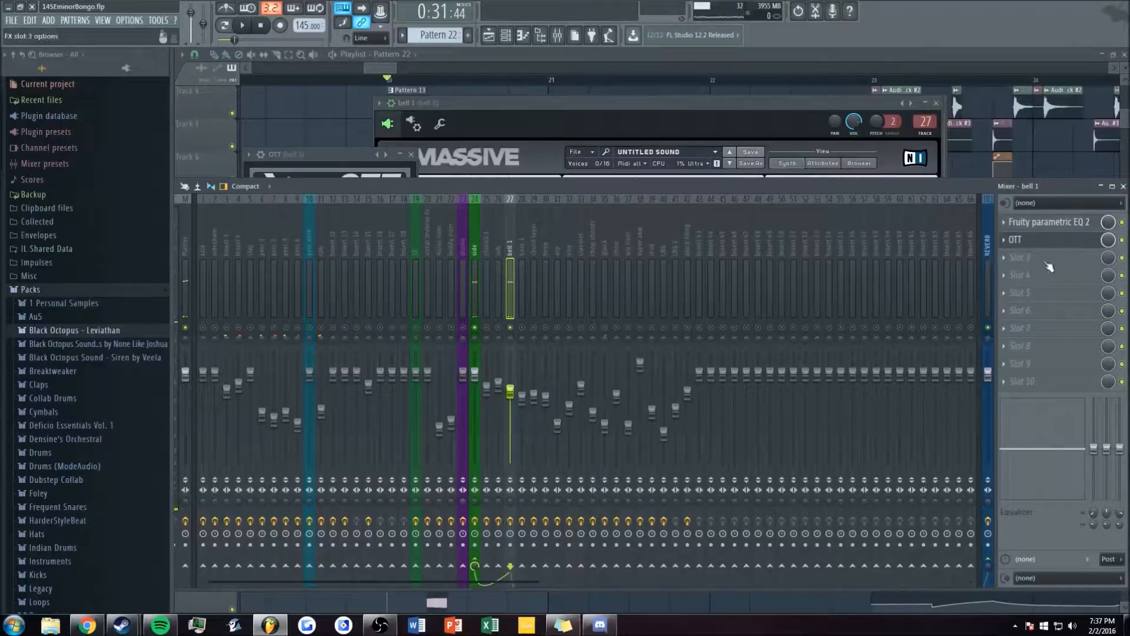
pyautogui.click(1036, 240)
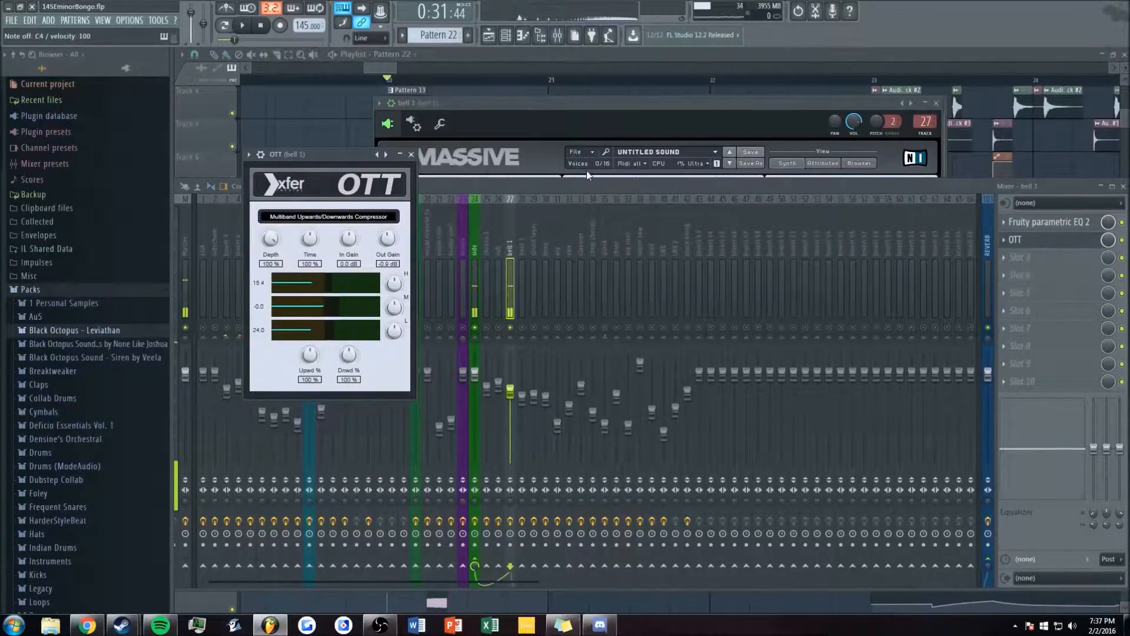
pyautogui.click(1123, 242)
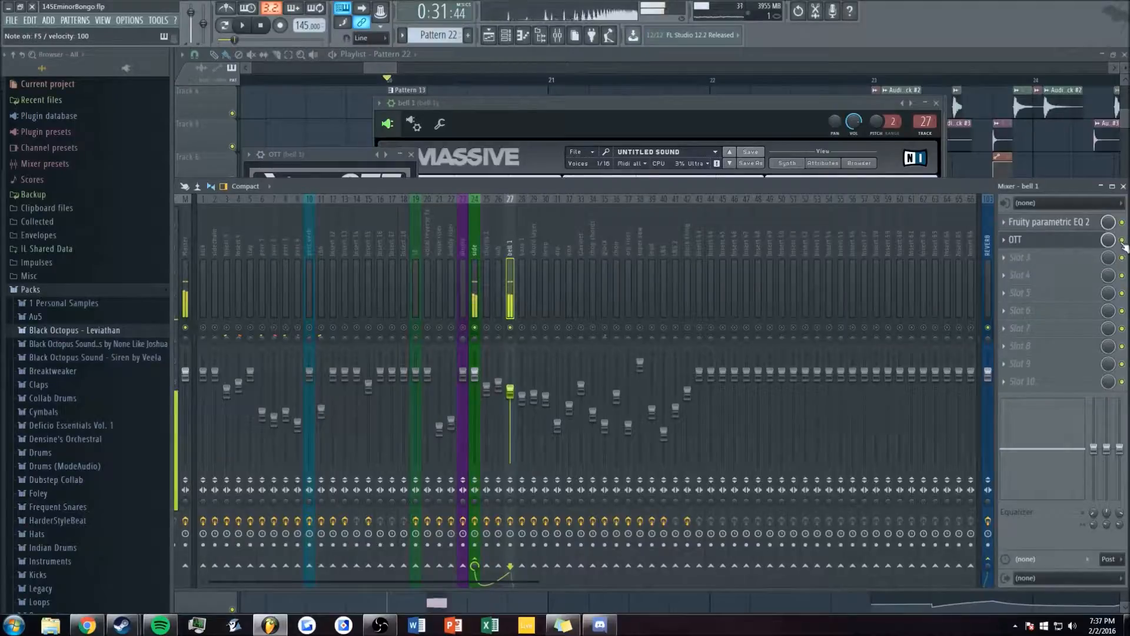
pyautogui.click(1017, 240)
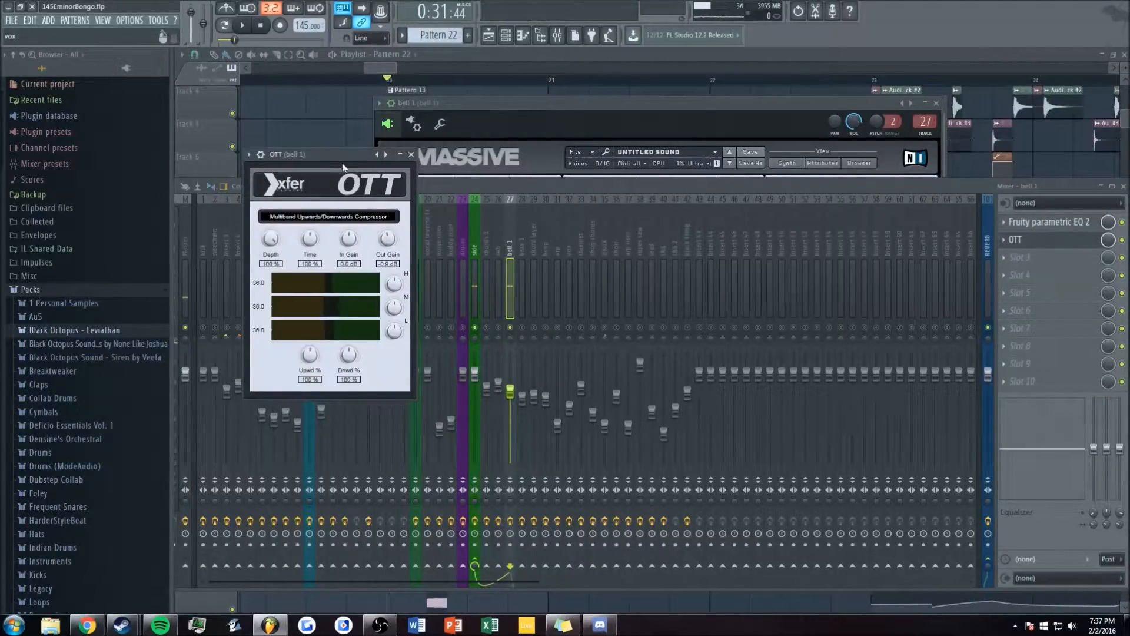
pyautogui.moveTo(332, 155); pyautogui.dragTo(336, 104)
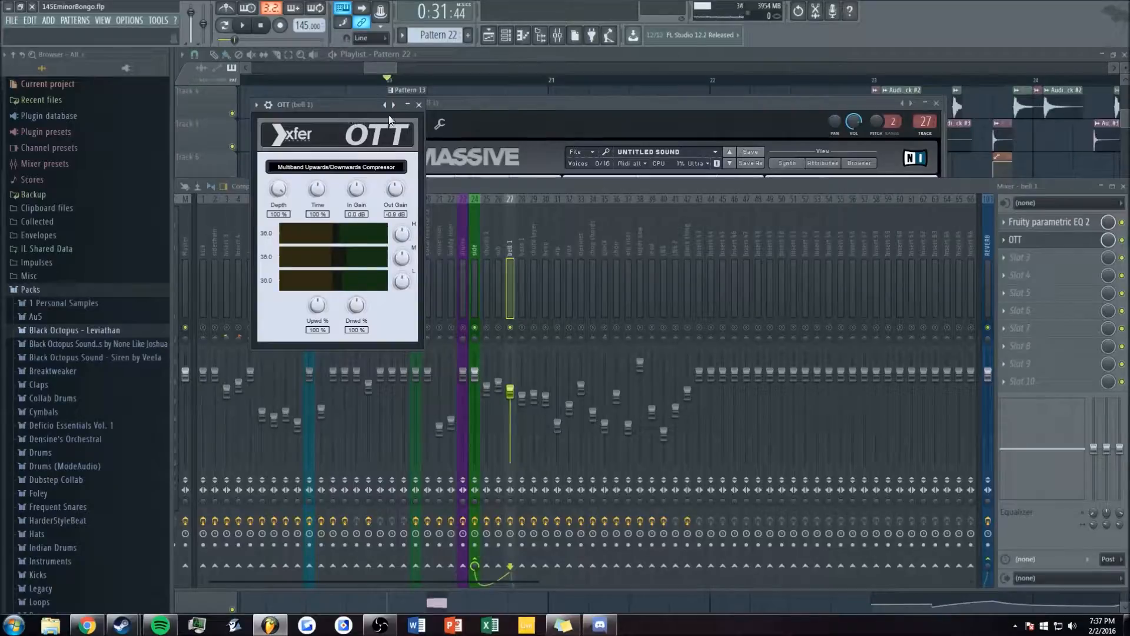
pyautogui.click(418, 105)
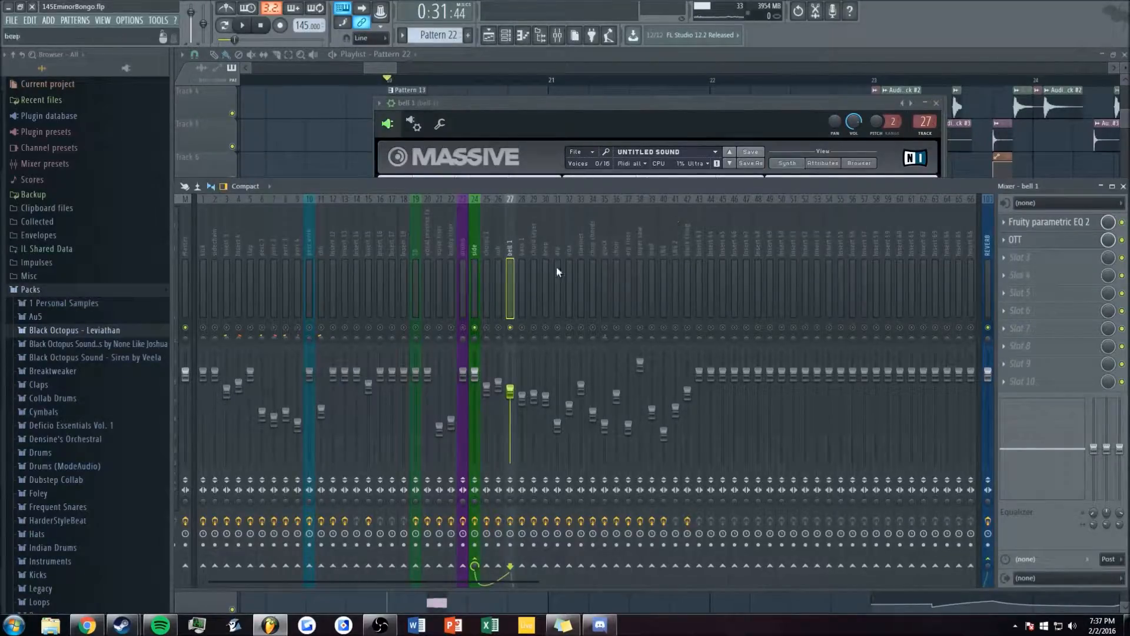
# - Close the bell 1 Massive patch, unsolo its mixer track and return to the playlist
pyautogui.click(941, 113)
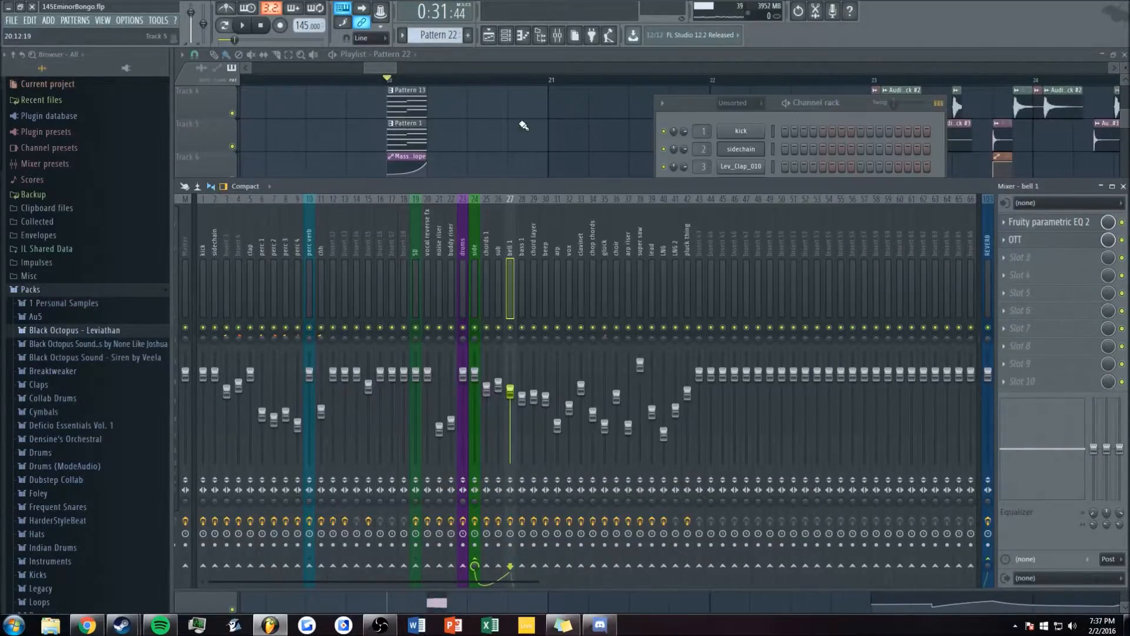
pyautogui.press('F9')
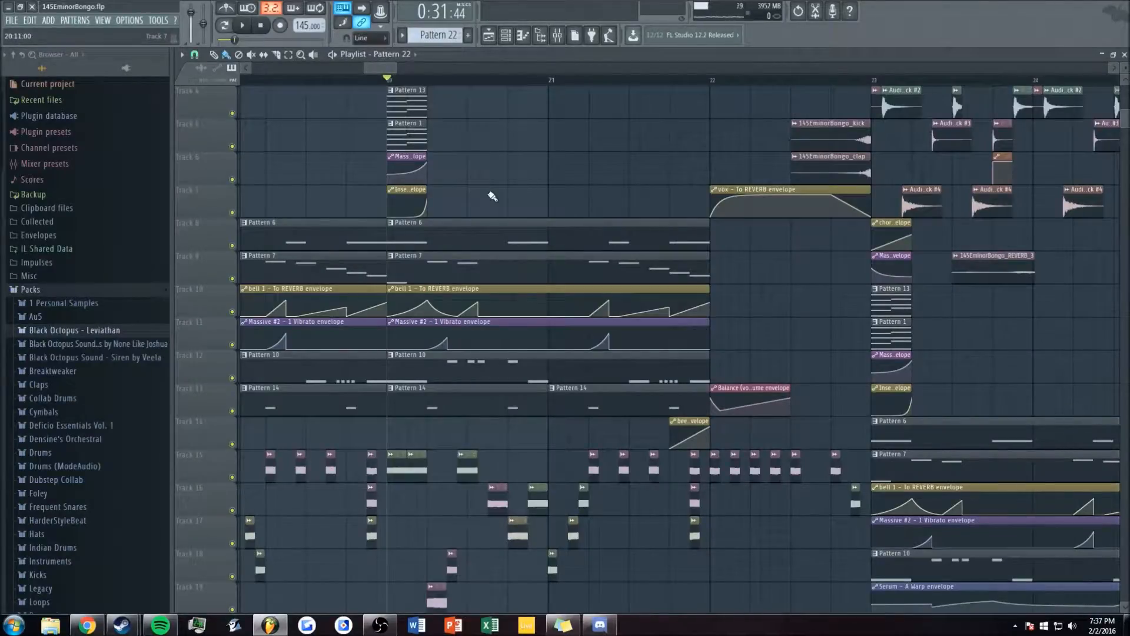
pyautogui.press('F9')
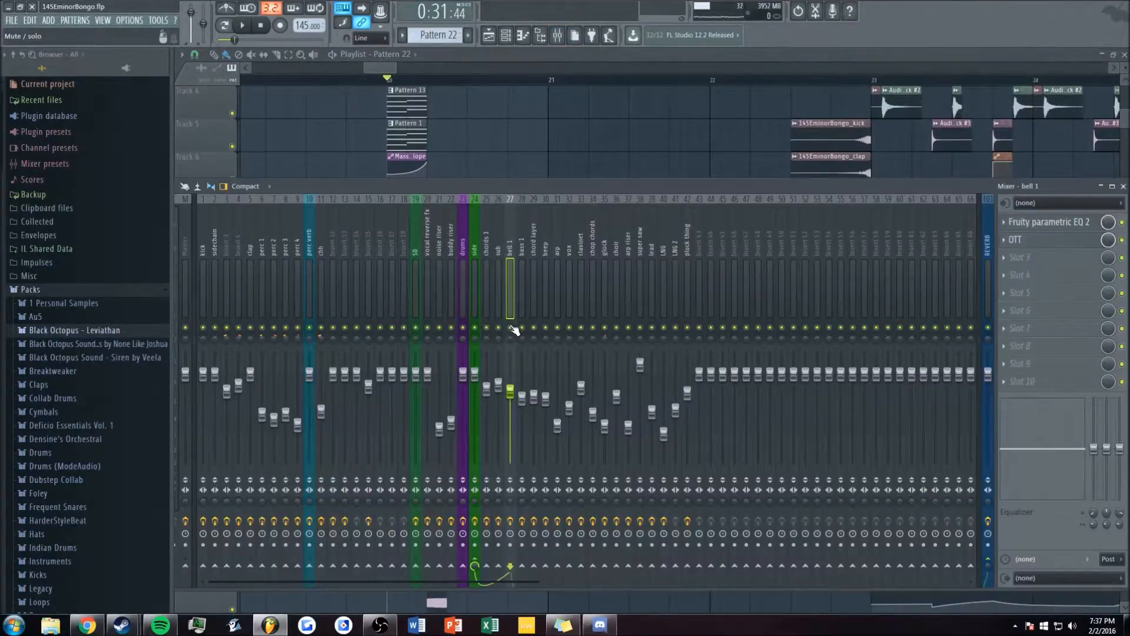
pyautogui.press('F9')
# - Play the full mix from bar 20 while viewing the bell 1 patch's Vibrato macro and its automation in the playlist
pyautogui.press('space')
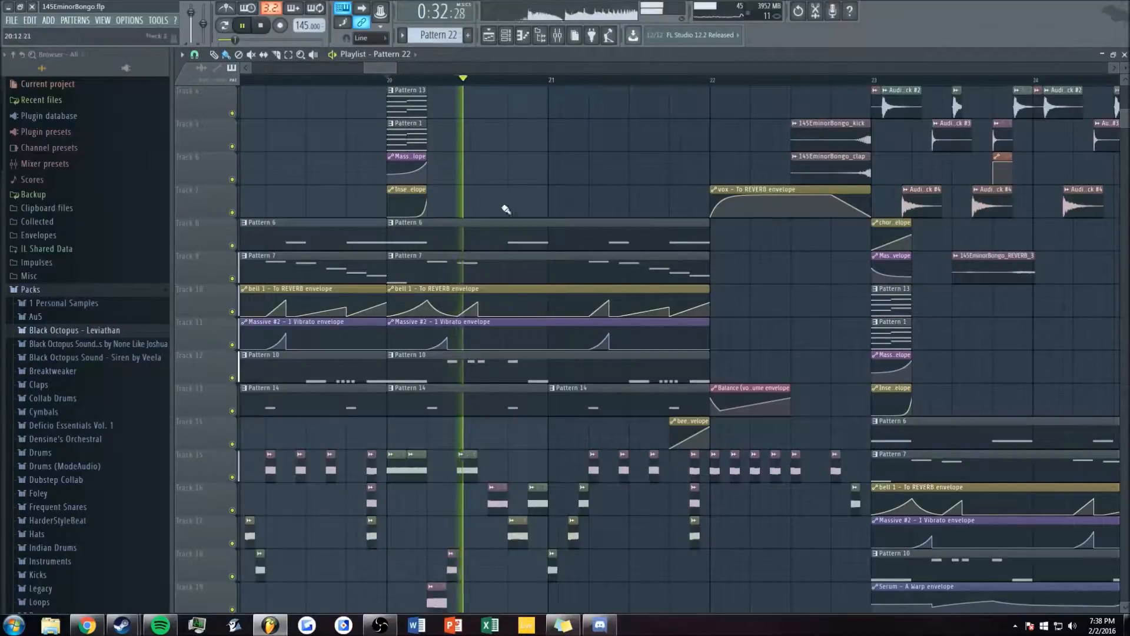
pyautogui.press('F6')
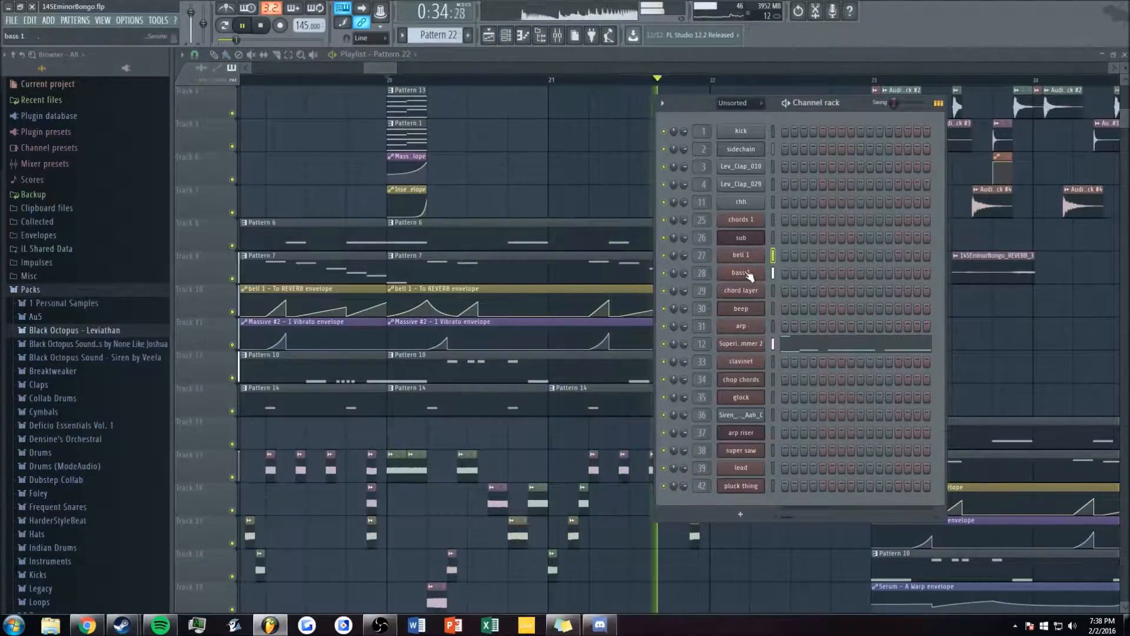
pyautogui.click(741, 255)
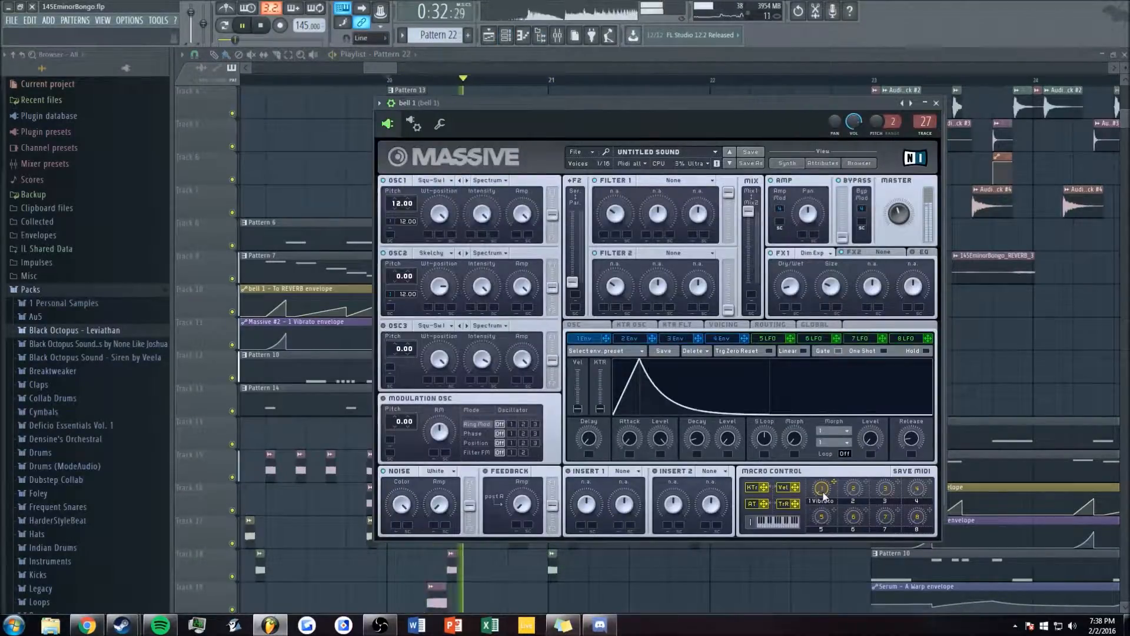
pyautogui.click(378, 64)
pyautogui.scroll(-2, 447, 176)
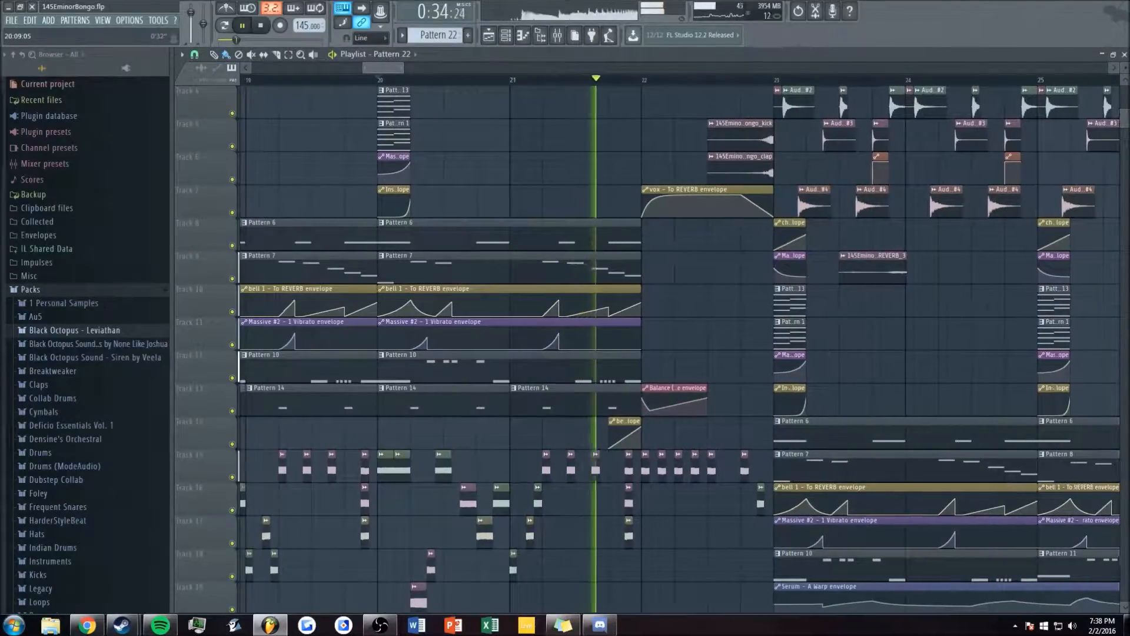
pyautogui.scroll(1, 513, 155)
pyautogui.press('space')
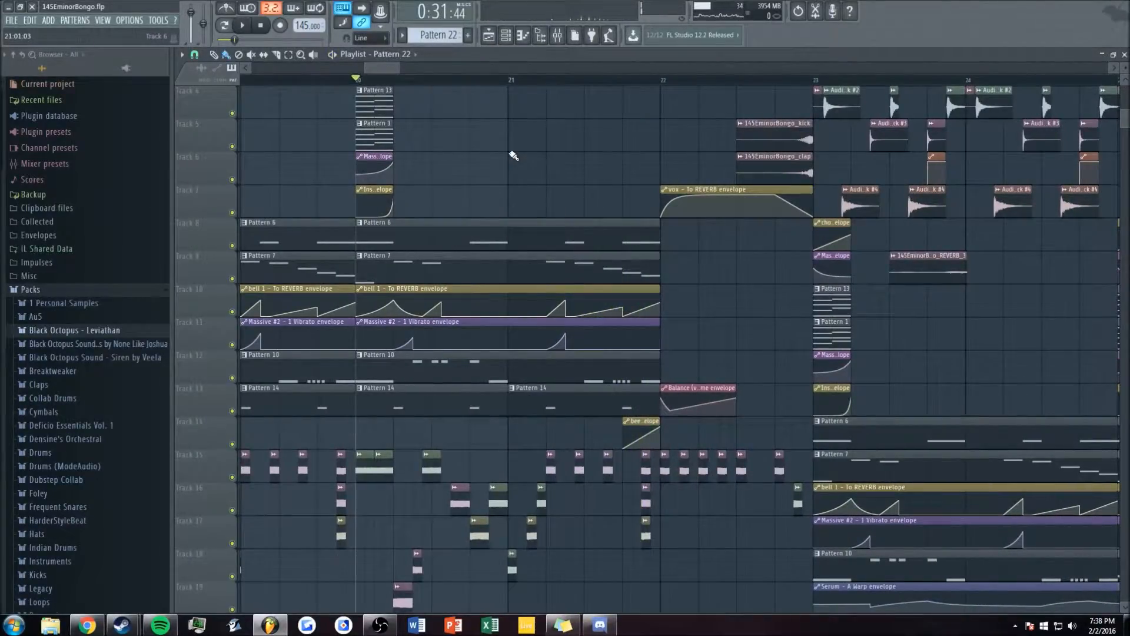
# - Look over the playlist layers from bar 20 through the section starting at bar 23, and bring up the mixer
pyautogui.moveTo(379, 67); pyautogui.dragTo(382, 72)
pyautogui.scroll(-7, 580, 223)
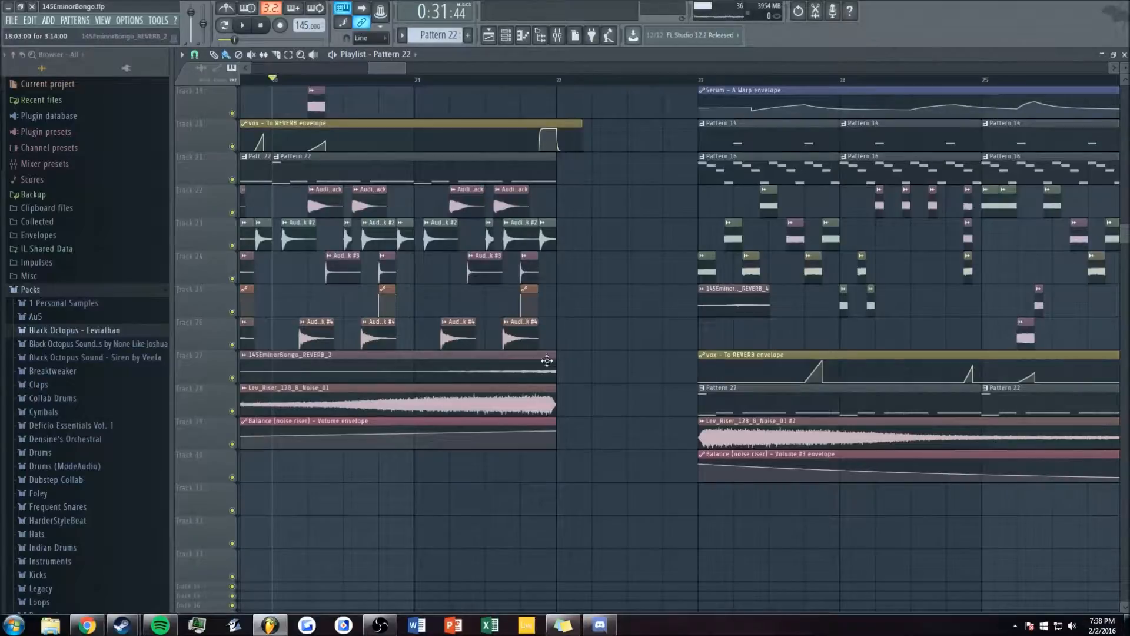
pyautogui.scroll(4, 440, 371)
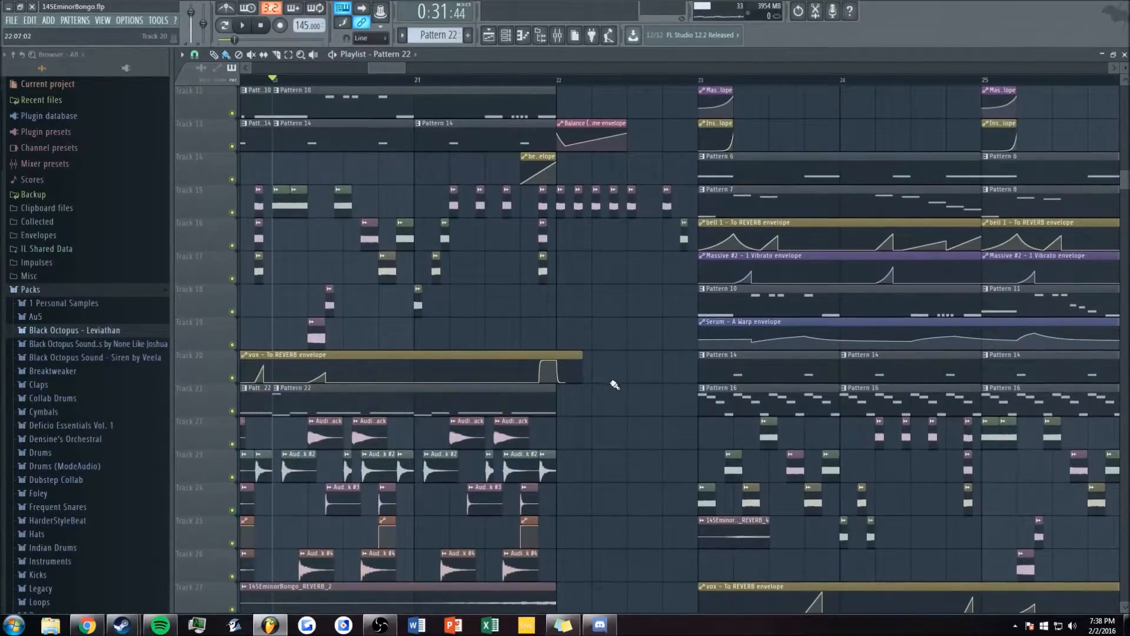
pyautogui.scroll(5, 618, 383)
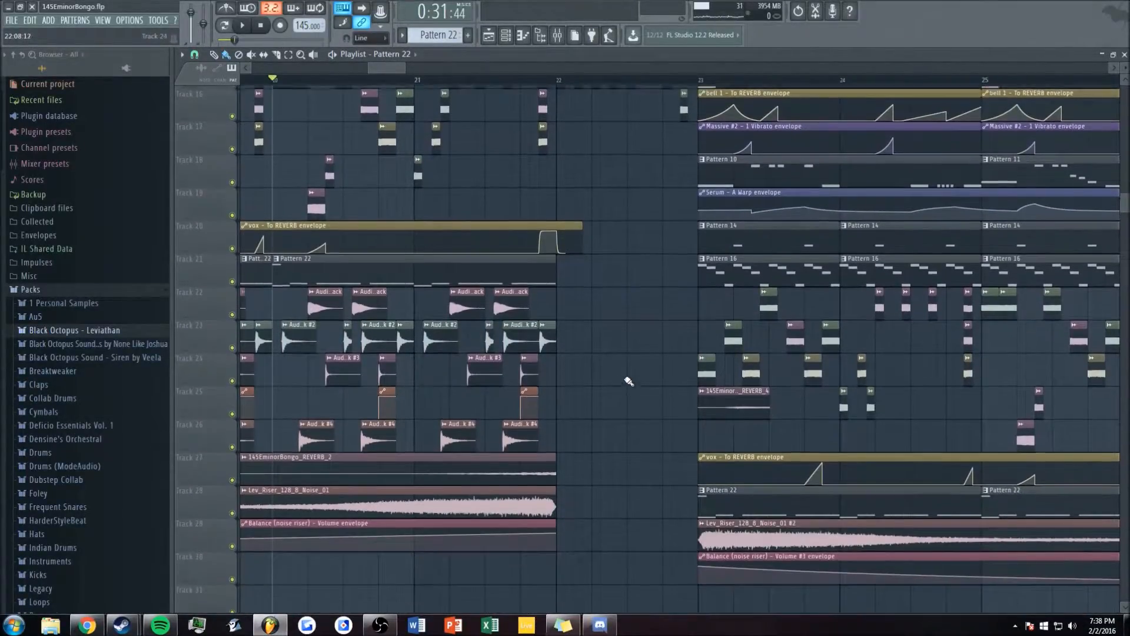
pyautogui.scroll(2, 627, 386)
pyautogui.scroll(-3, 439, 68)
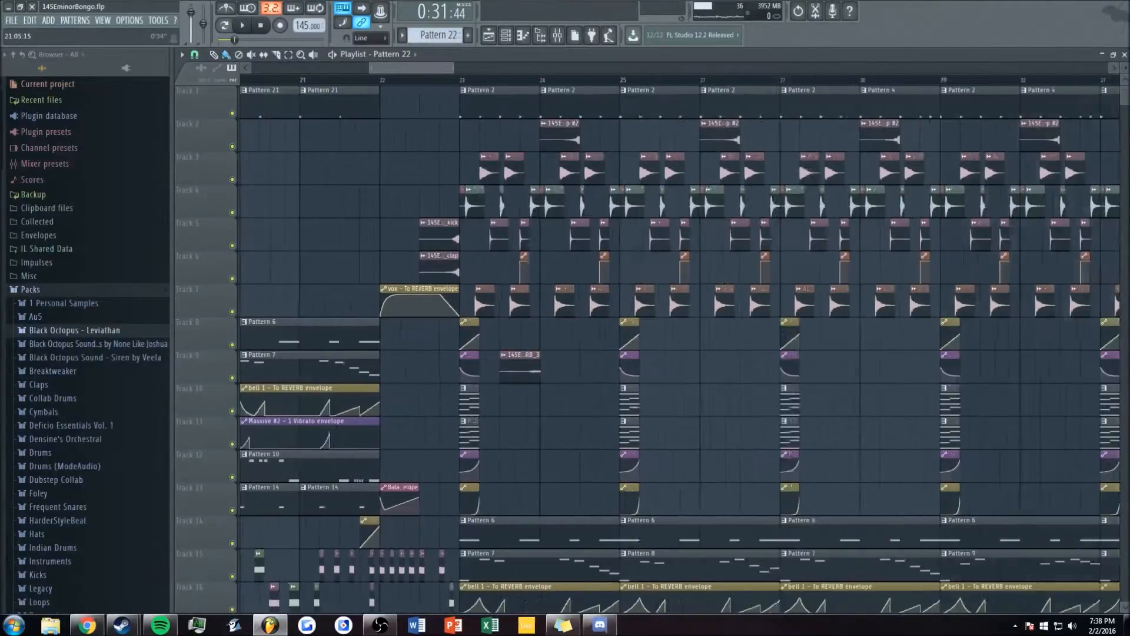
pyautogui.scroll(-6, 439, 170)
pyautogui.scroll(8, 440, 171)
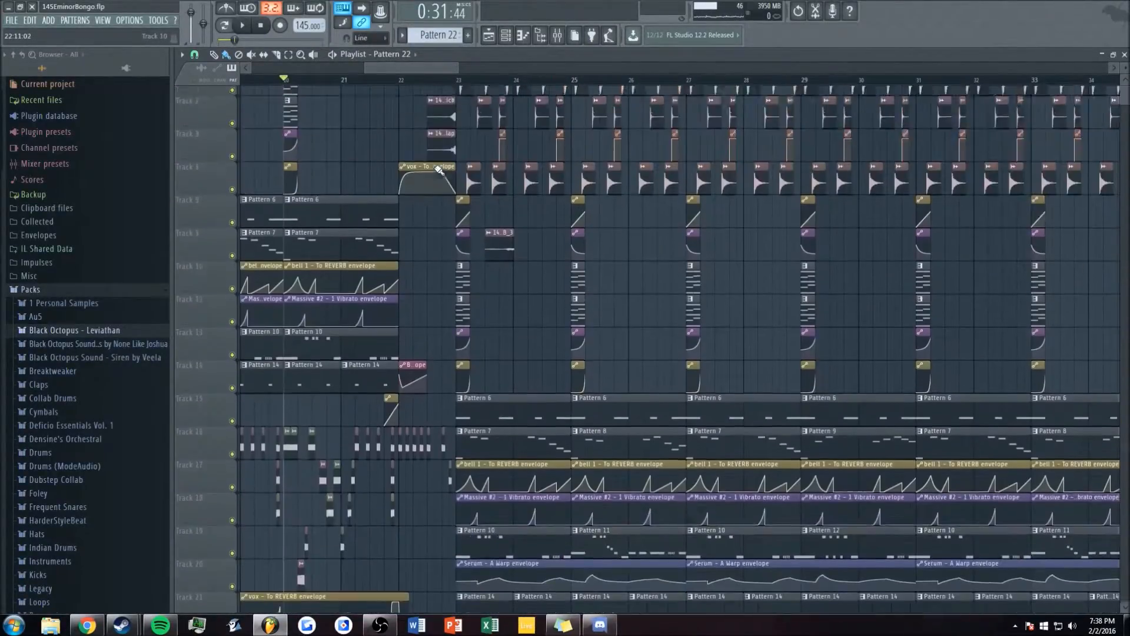
pyautogui.press('F9')
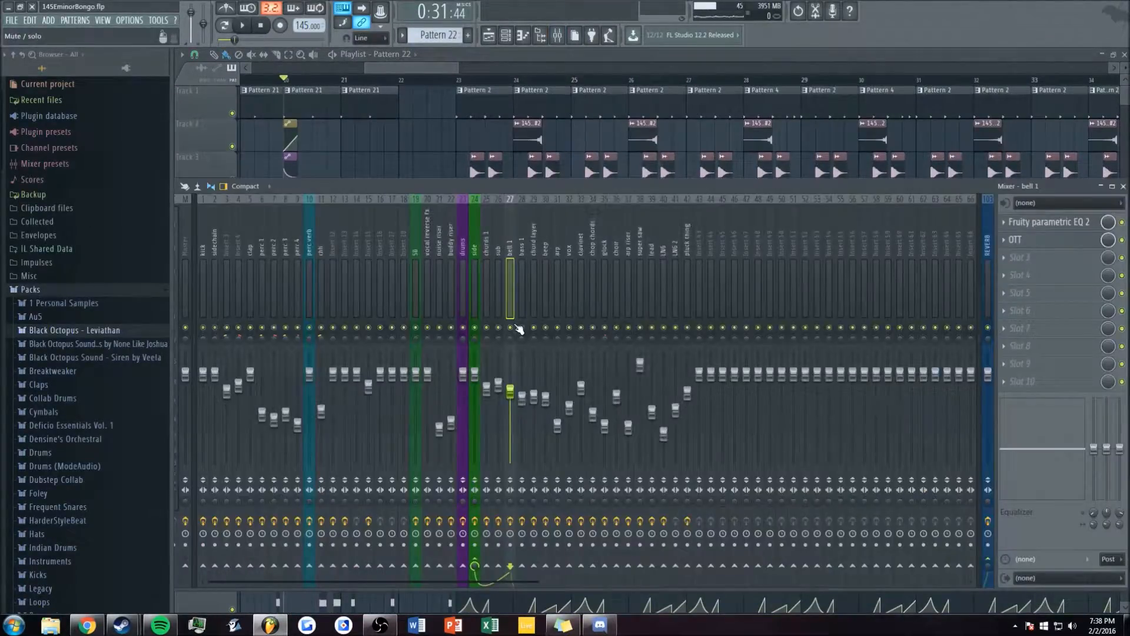
# - Play the full mix from bar 23 and bring up the mixer to watch its tracks
pyautogui.click(460, 80)
pyautogui.press('space')
pyautogui.click(557, 35)
pyautogui.rightClick(432, 125)
pyautogui.press('F9')
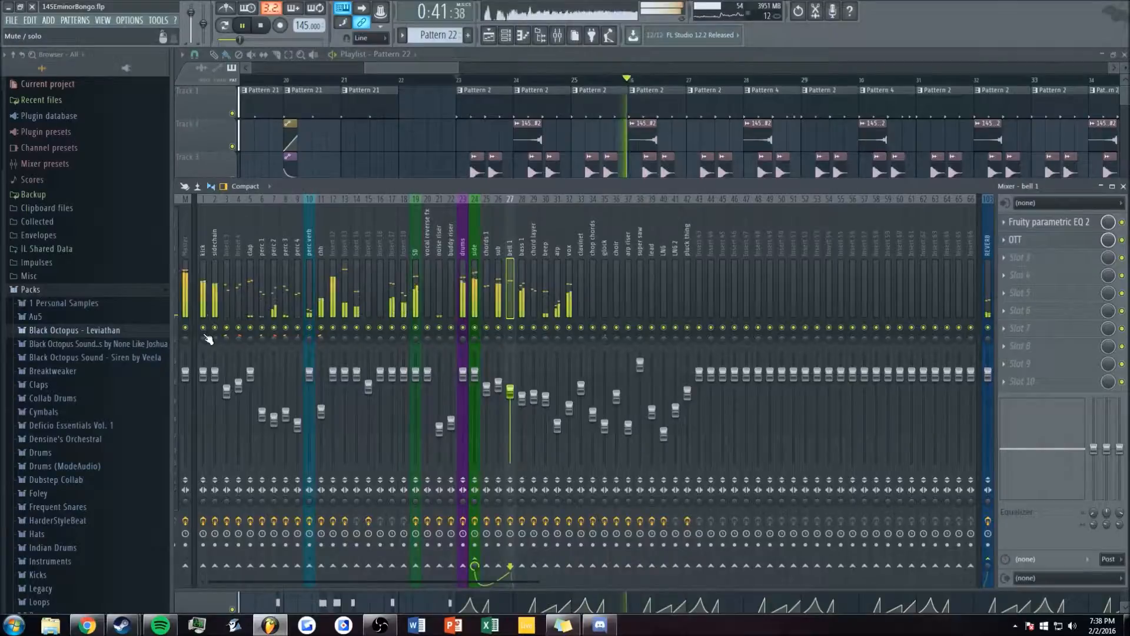
# - Solo the kick mixer track, enable Insert 3, Insert 4 and the clap track alongside it, and stop playback
pyautogui.rightClick(203, 328)
pyautogui.click(228, 327)
pyautogui.click(239, 328)
pyautogui.click(250, 328)
pyautogui.press('space')
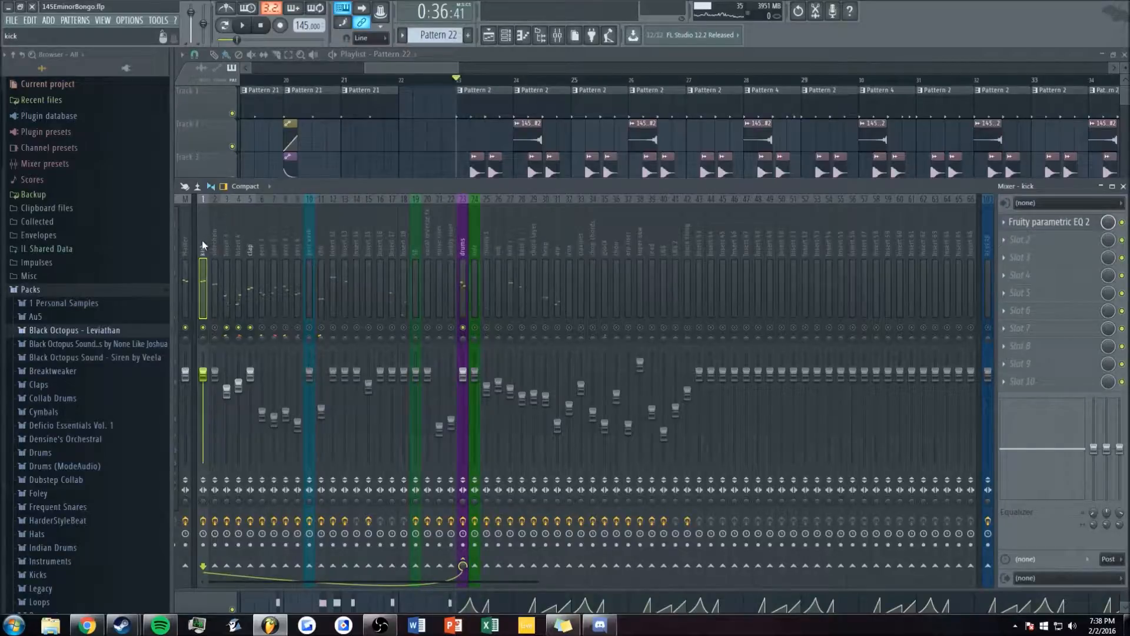
# - Bring up the channel rack, examine the kick channel's sample and settings, and close its window
pyautogui.click(505, 35)
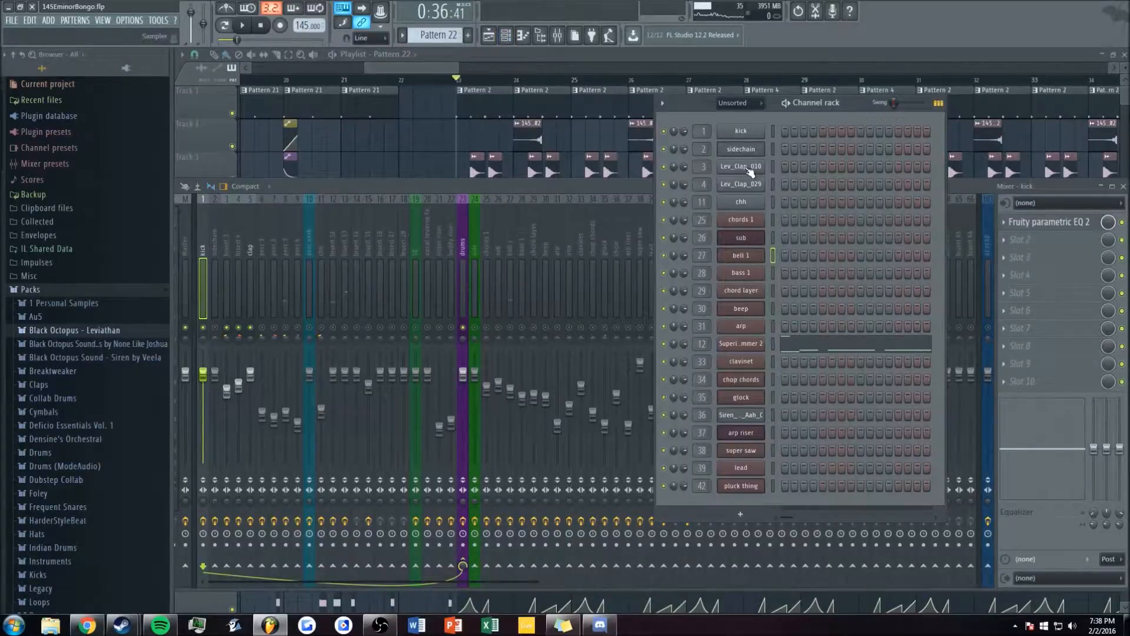
pyautogui.click(739, 133)
pyautogui.moveTo(310, 122); pyautogui.dragTo(364, 117)
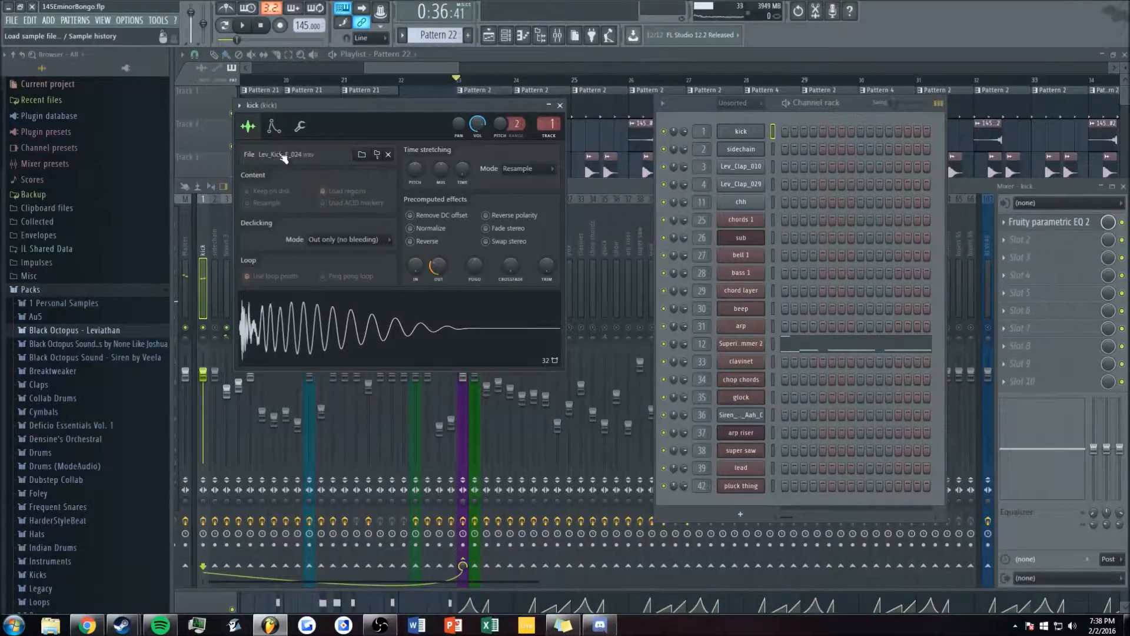
pyautogui.click(559, 105)
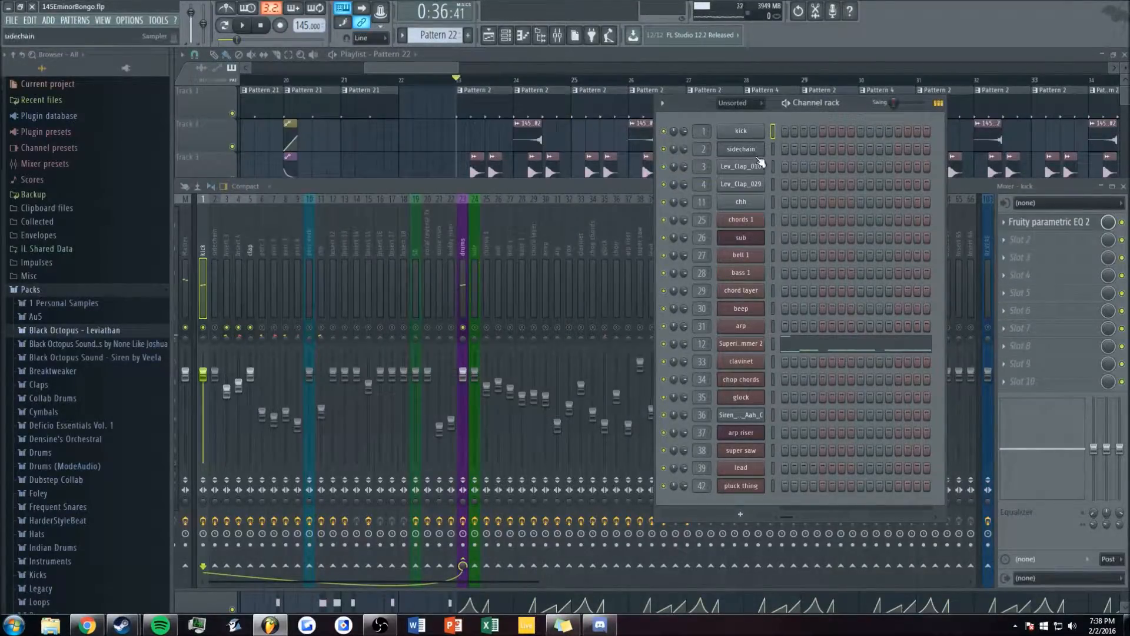
# - Examine the Lev_Clap_010 and Lev_Clap_029 samples, audition the Lev_Clap_010 waveform, and close the sampler window
pyautogui.click(742, 170)
pyautogui.click(742, 187)
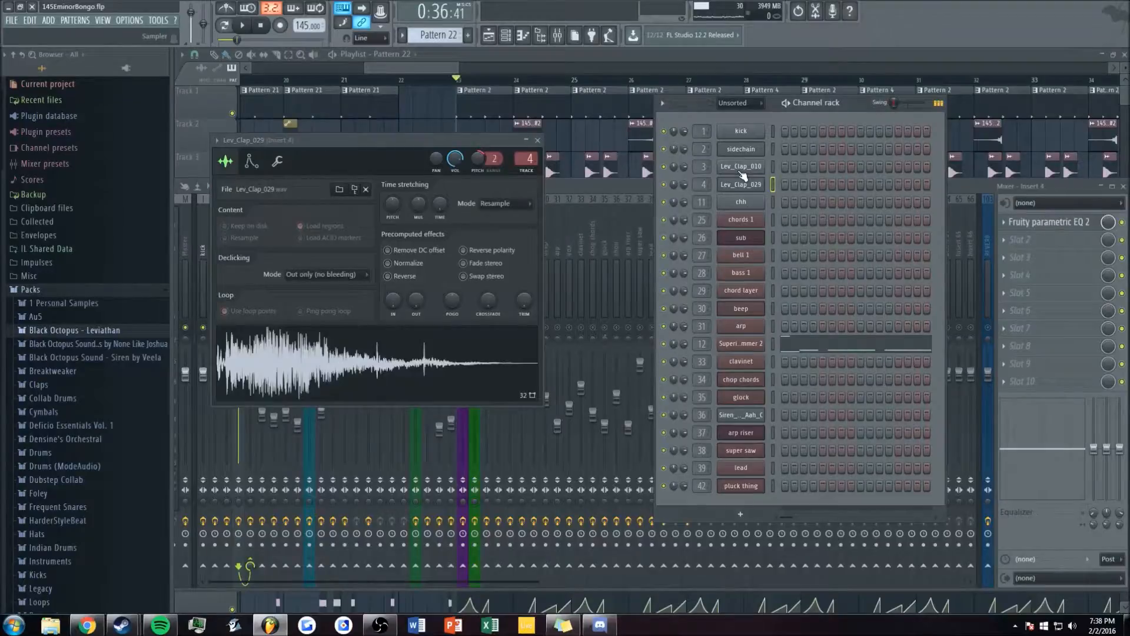
pyautogui.click(741, 170)
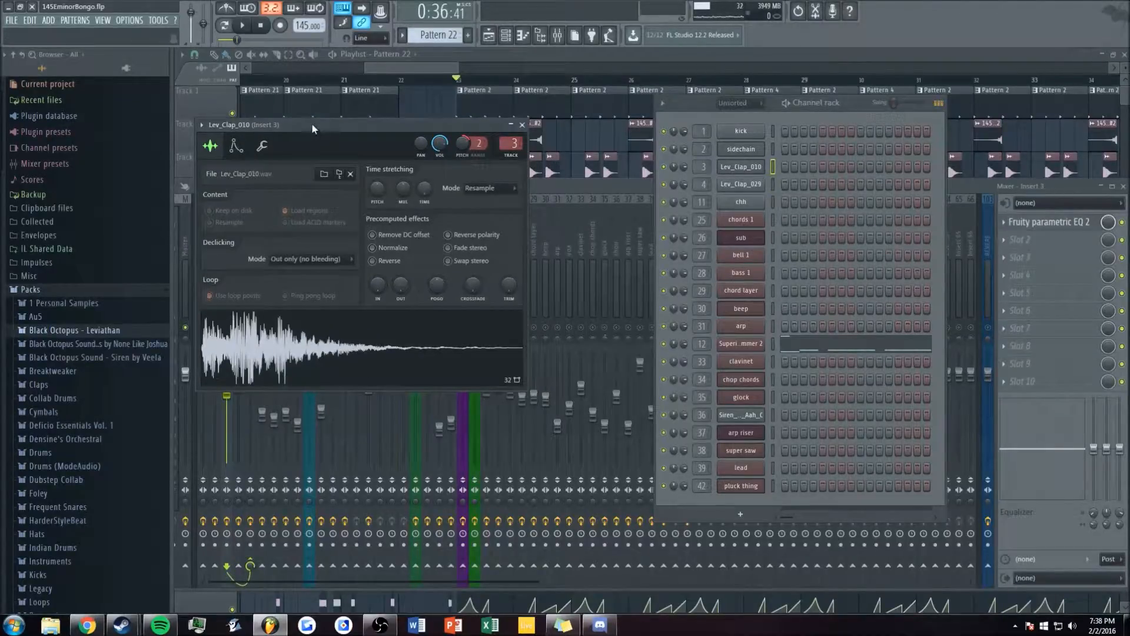
pyautogui.moveTo(312, 123); pyautogui.dragTo(319, 116)
pyautogui.click(329, 330)
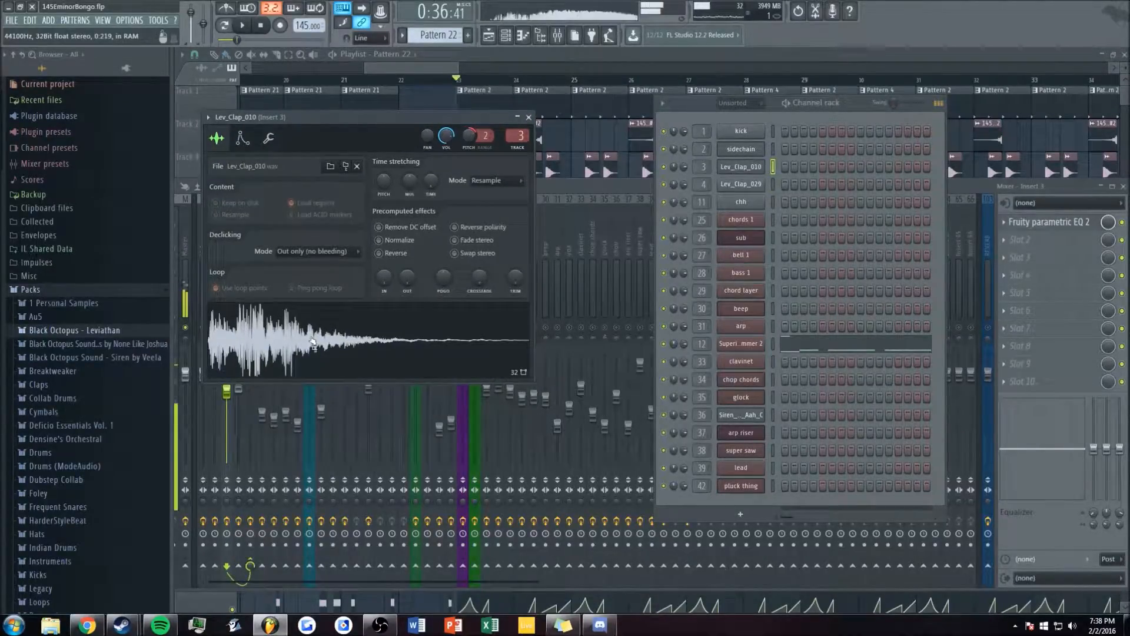
pyautogui.click(740, 184)
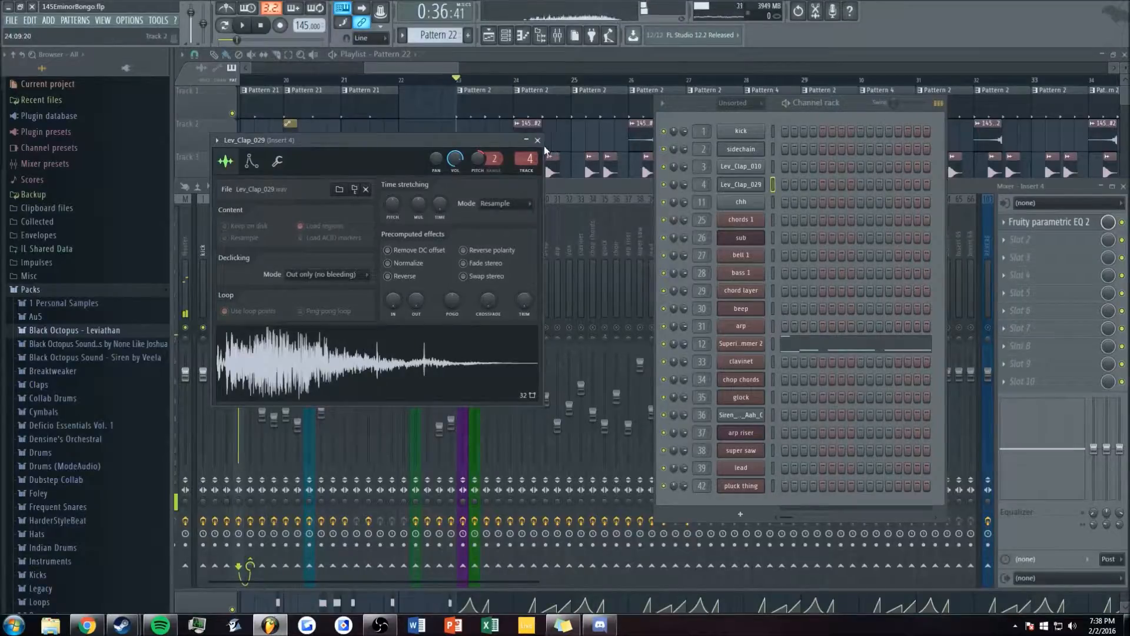
pyautogui.click(537, 141)
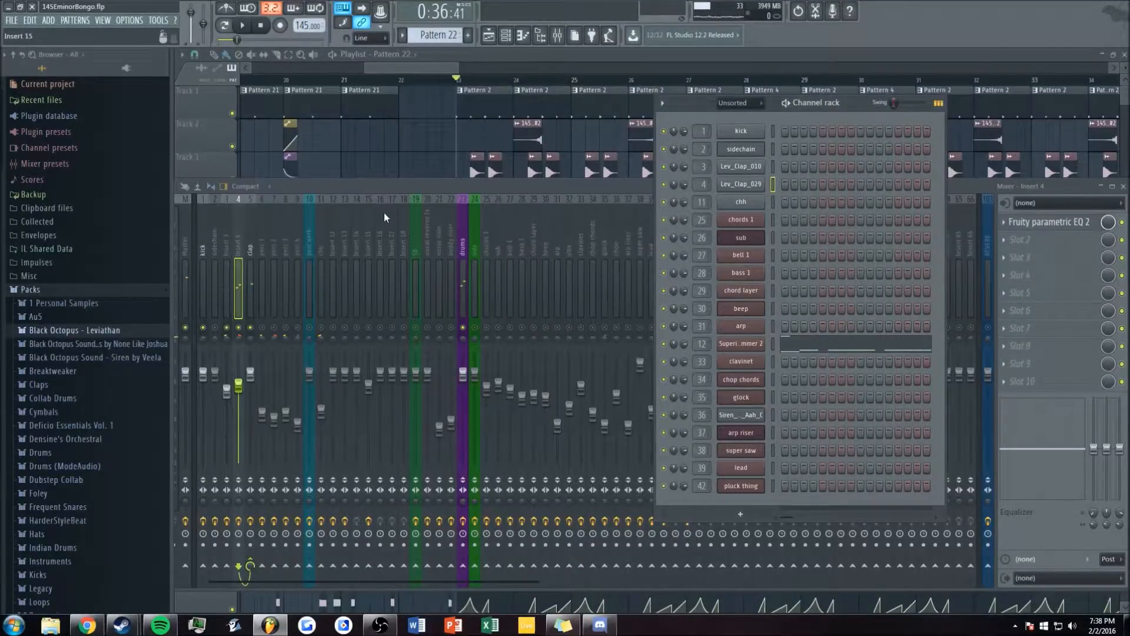
# - Look through the hi-hat and clap mixer tracks and open the Fruity parametric EQ 2 on Insert 3
pyautogui.click(321, 259)
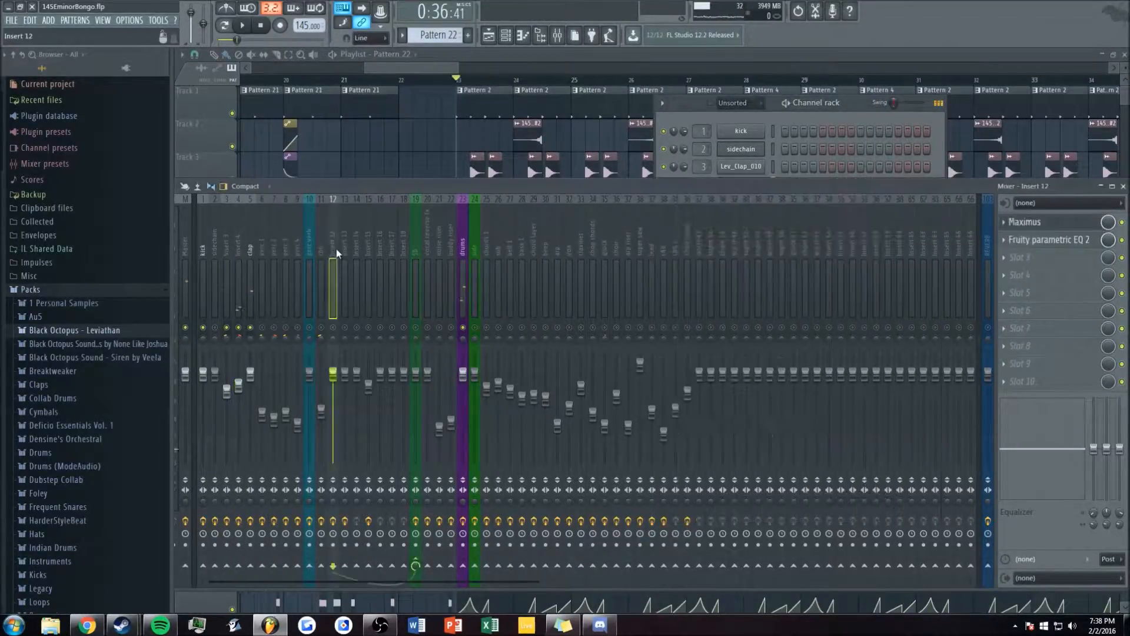
pyautogui.click(239, 239)
pyautogui.click(227, 240)
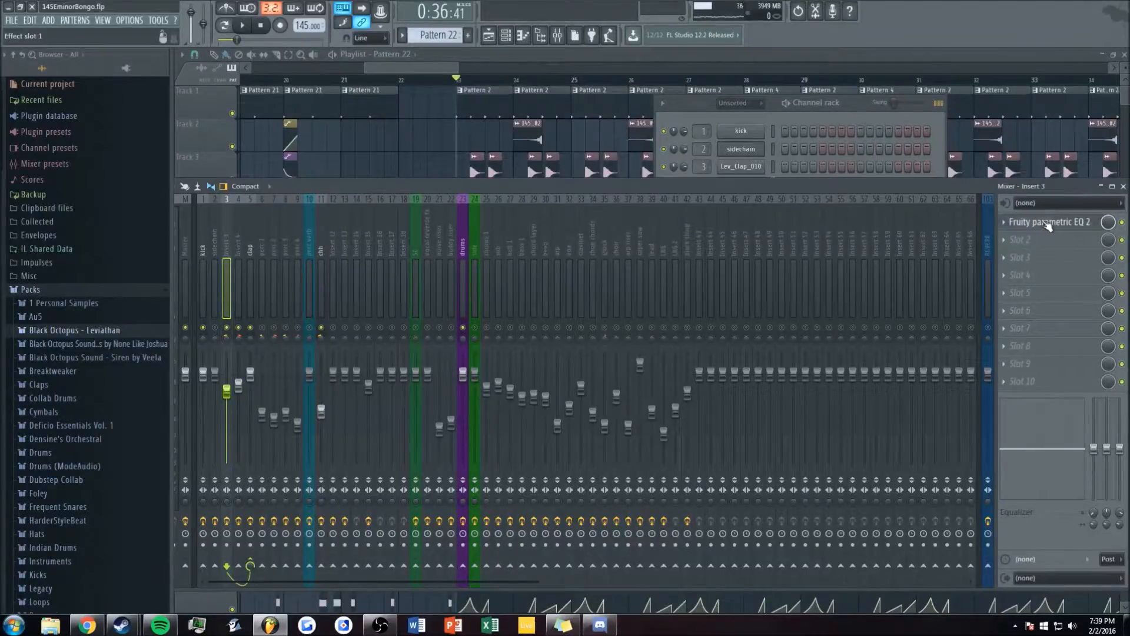
pyautogui.click(1048, 223)
# - Examine the kick mixer track's Fruity parametric EQ 2 curve and close it
pyautogui.click(259, 257)
pyautogui.click(203, 259)
pyautogui.click(1048, 222)
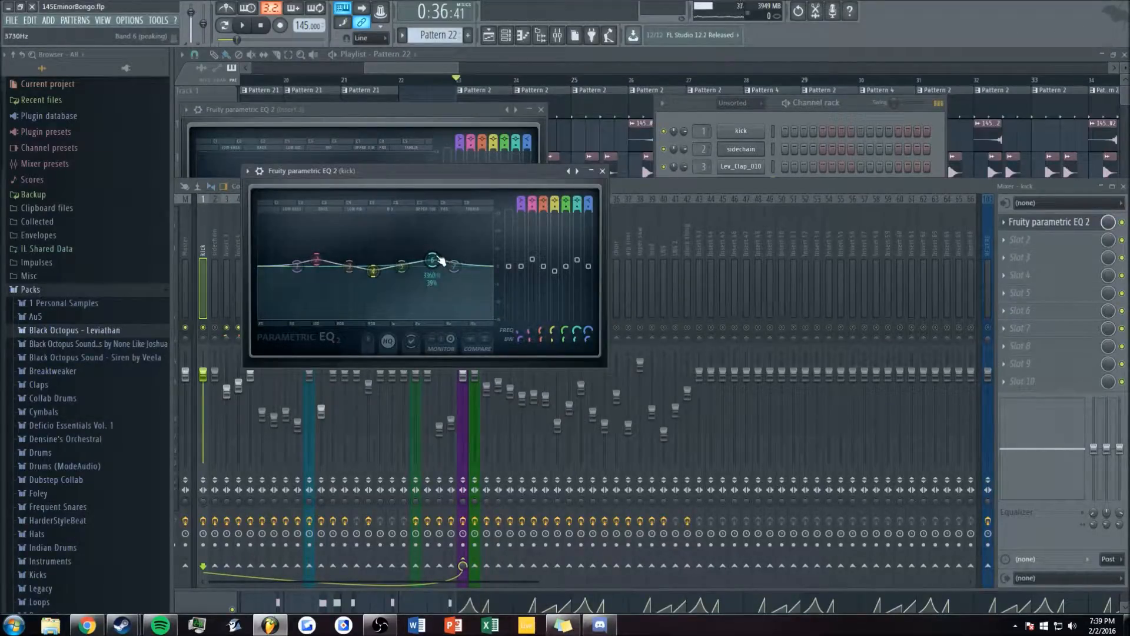
pyautogui.click(603, 171)
# - Solo Insert 3 and play from bar 23 with its Fruity parametric EQ 2 in view, and select Insert 4
pyautogui.click(233, 243)
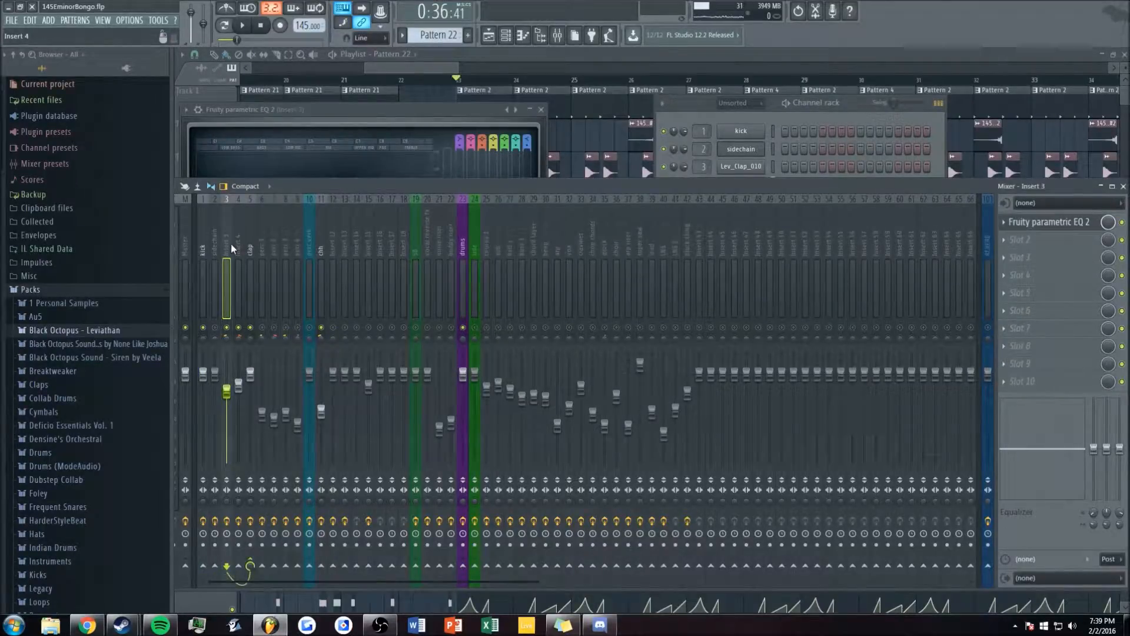
pyautogui.click(1039, 221)
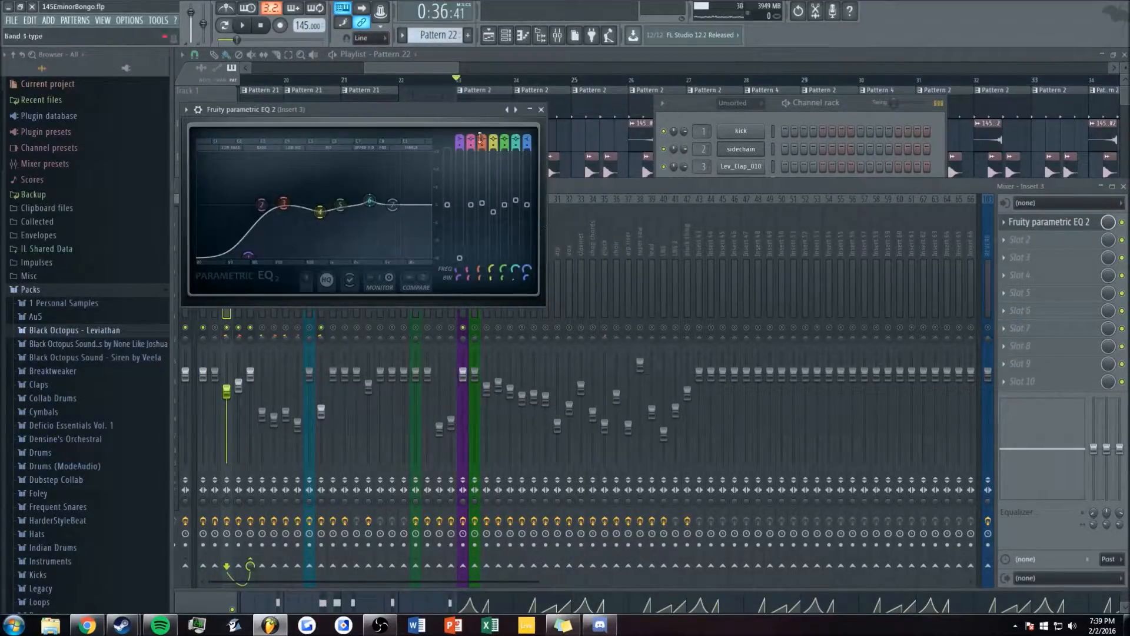
pyautogui.click(588, 186)
pyautogui.rightClick(227, 328)
pyautogui.press('space')
pyautogui.moveTo(375, 114); pyautogui.dragTo(613, 114)
pyautogui.press('space')
pyautogui.press('space')
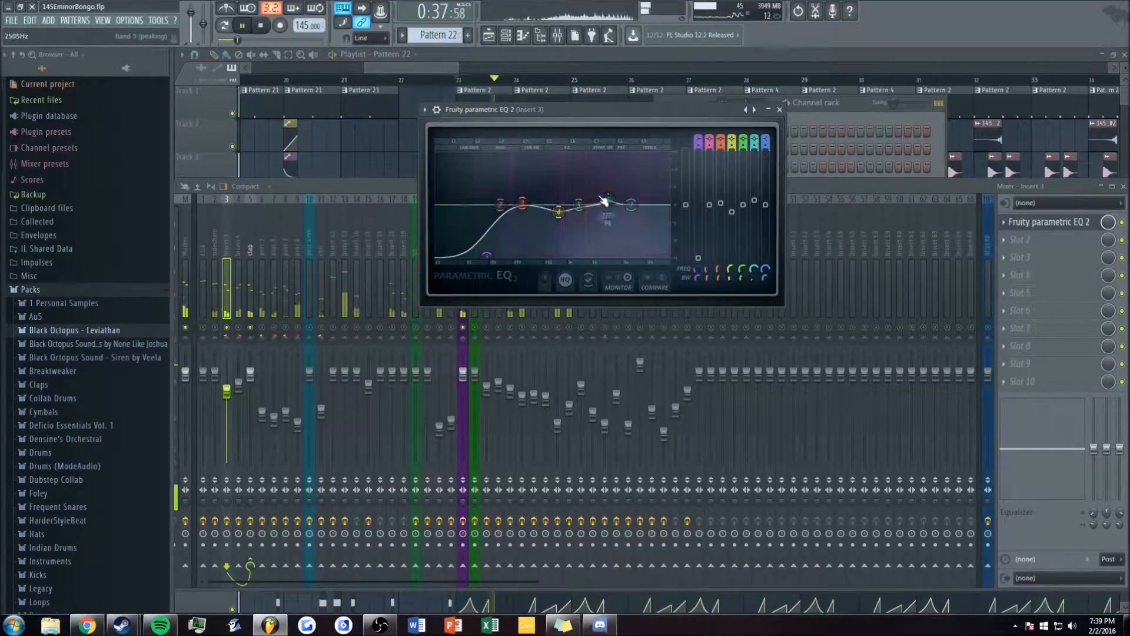
pyautogui.click(240, 242)
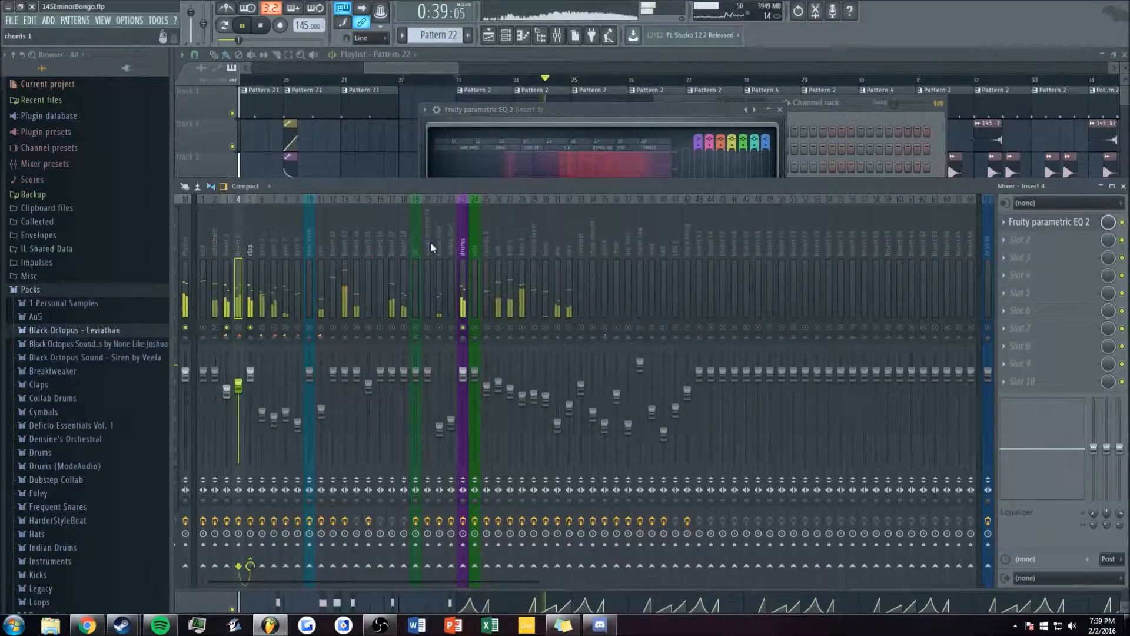
# - Compare the parametric EQ curves of Insert 3 and Insert 4 side by side, close both windows, and stop playback
pyautogui.click(1046, 231)
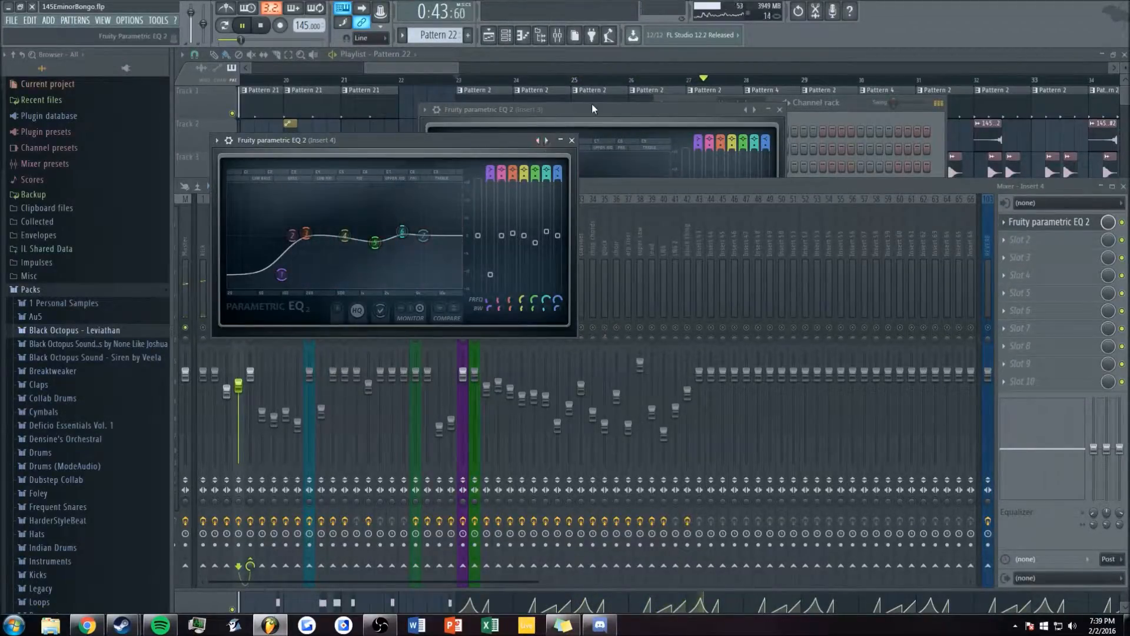
pyautogui.moveTo(592, 105); pyautogui.dragTo(711, 126)
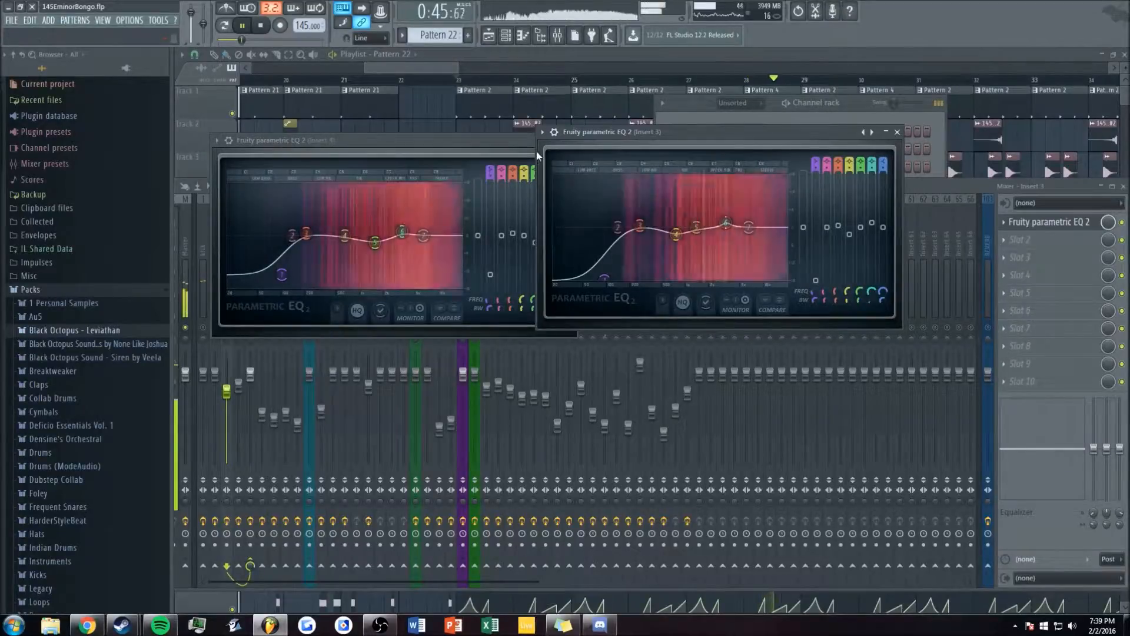
pyautogui.click(514, 140)
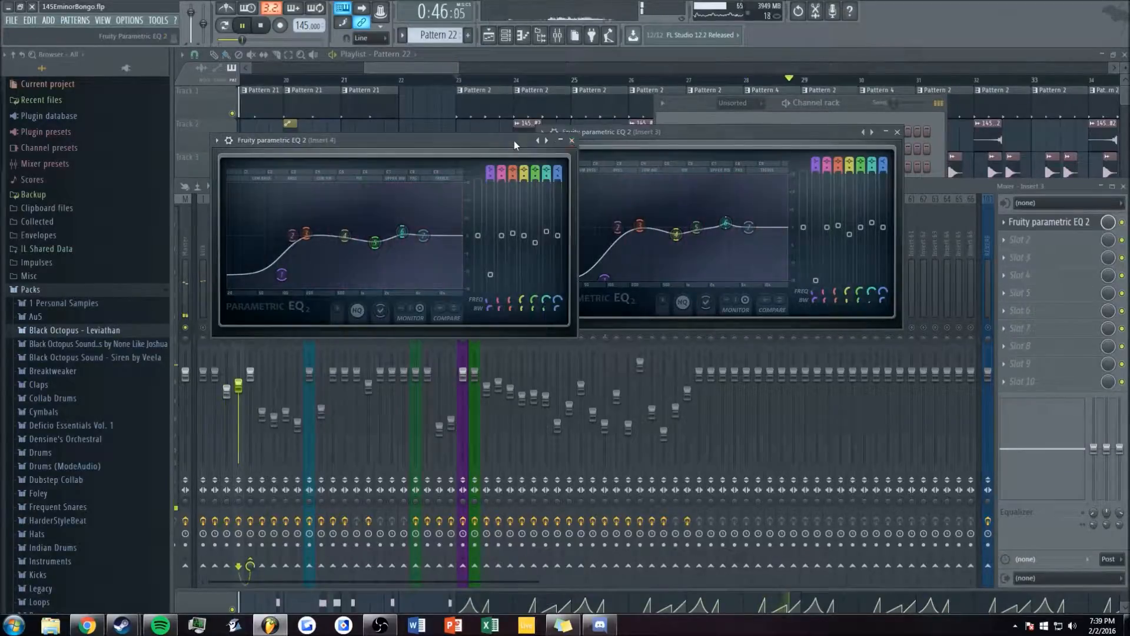
pyautogui.click(571, 140)
pyautogui.click(898, 133)
pyautogui.press('space')
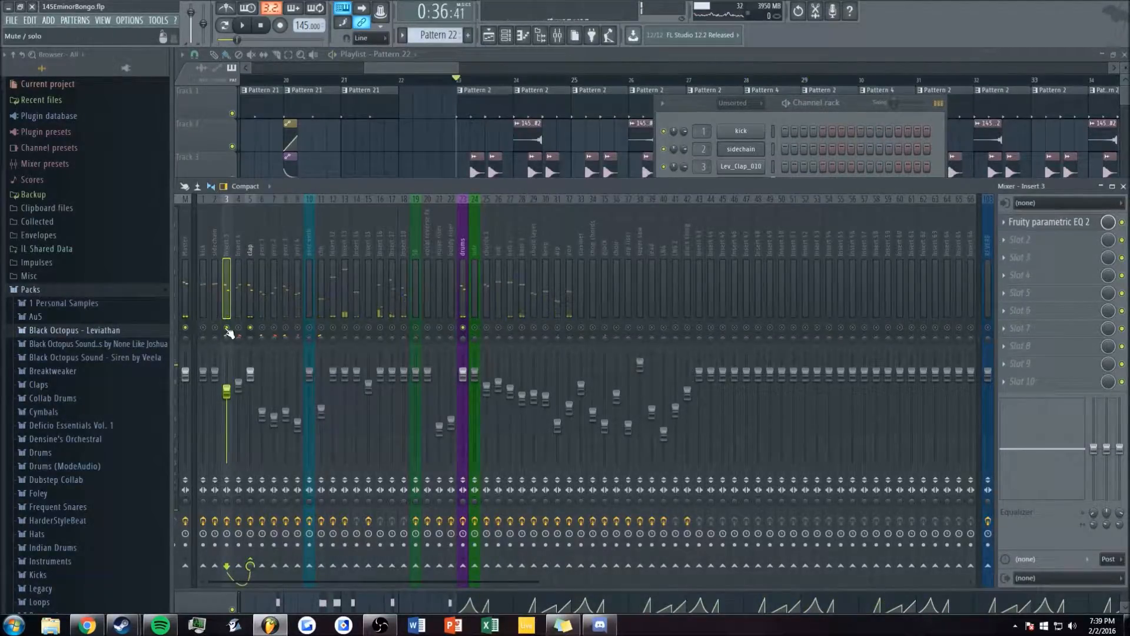
# - Look through the playlist tracks around bar 23, down to the melodic patterns, and start playback there
pyautogui.moveTo(404, 69); pyautogui.dragTo(478, 141)
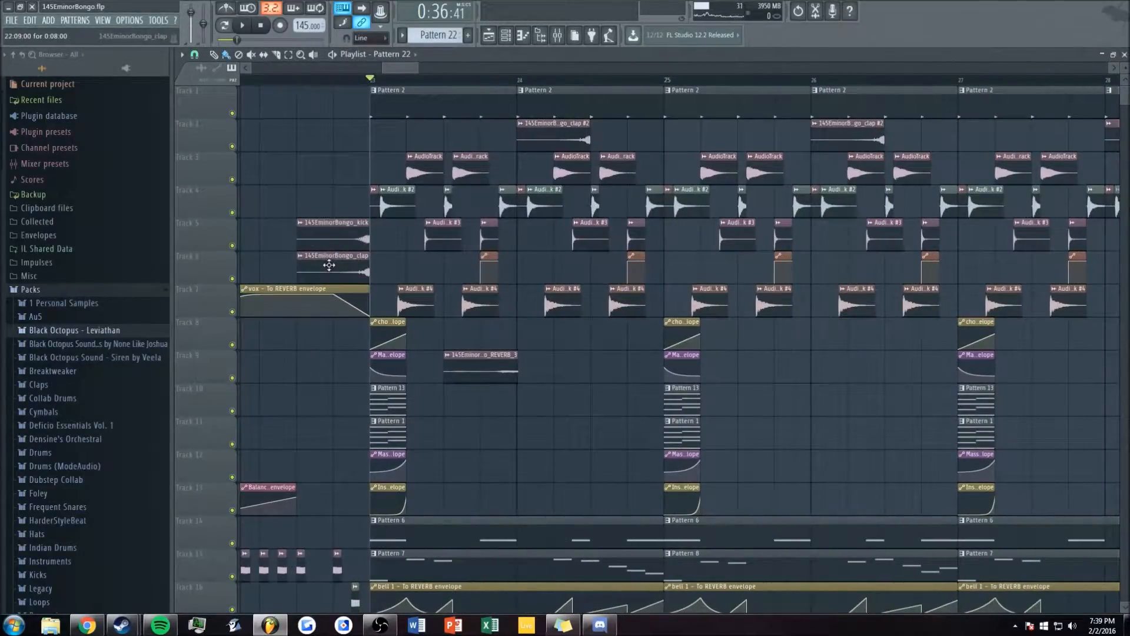
pyautogui.moveTo(408, 73); pyautogui.dragTo(456, 143)
pyautogui.moveTo(405, 67); pyautogui.dragTo(409, 57)
pyautogui.scroll(-5, 524, 441)
pyautogui.scroll(-7, 502, 368)
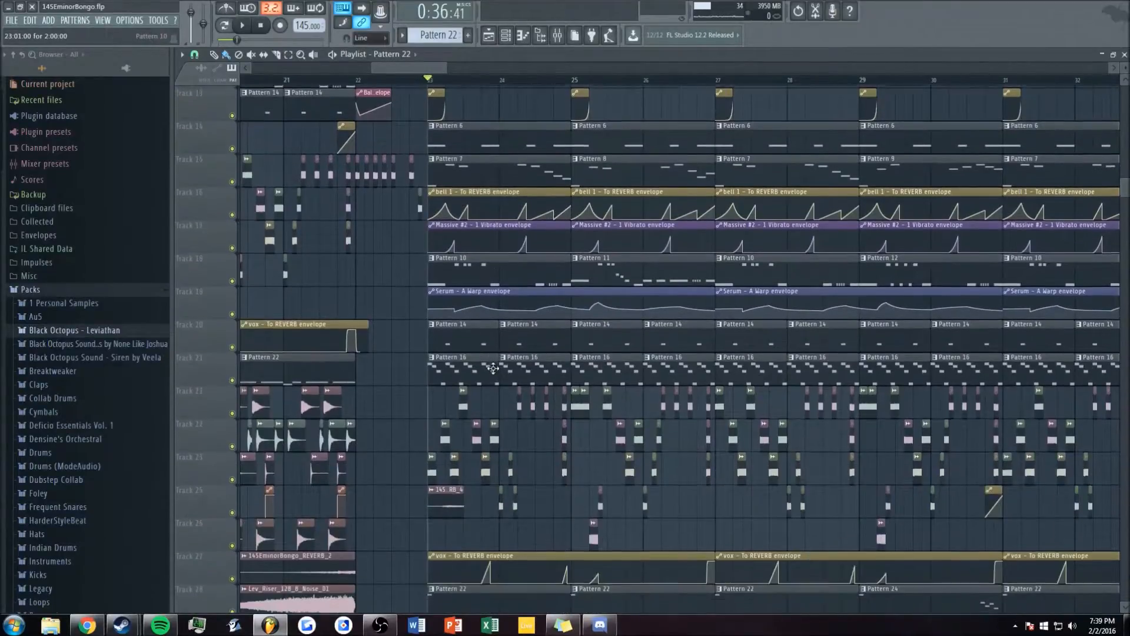
pyautogui.press('space')
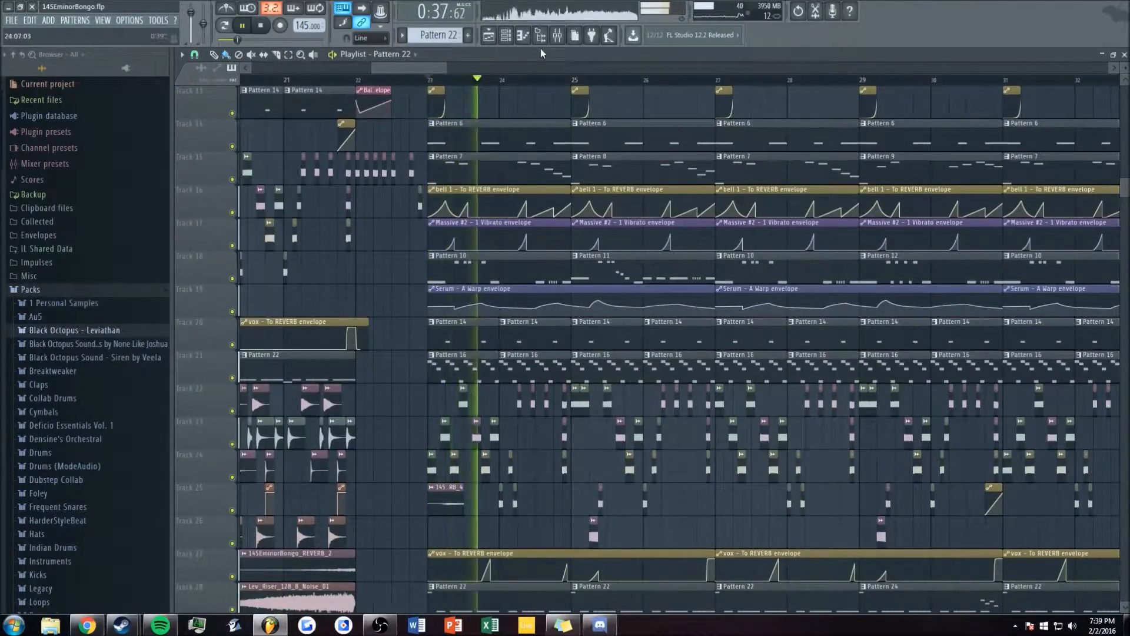
# - Solo the arp mixer track while the section plays, stop playback, and open the arp channel's synth
pyautogui.click(557, 35)
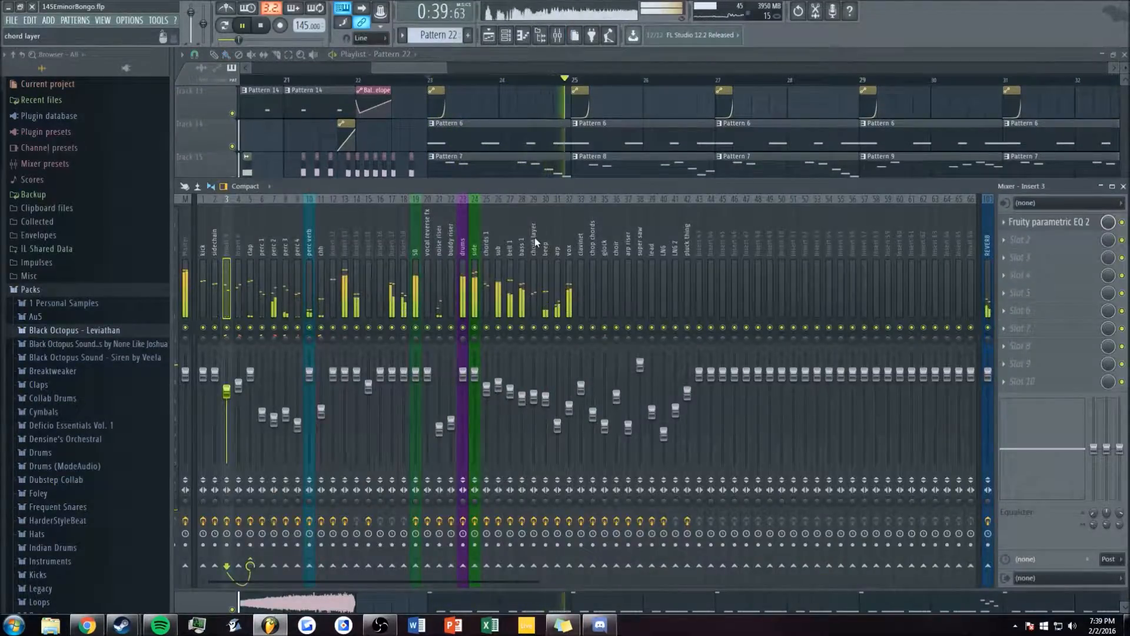
pyautogui.click(558, 242)
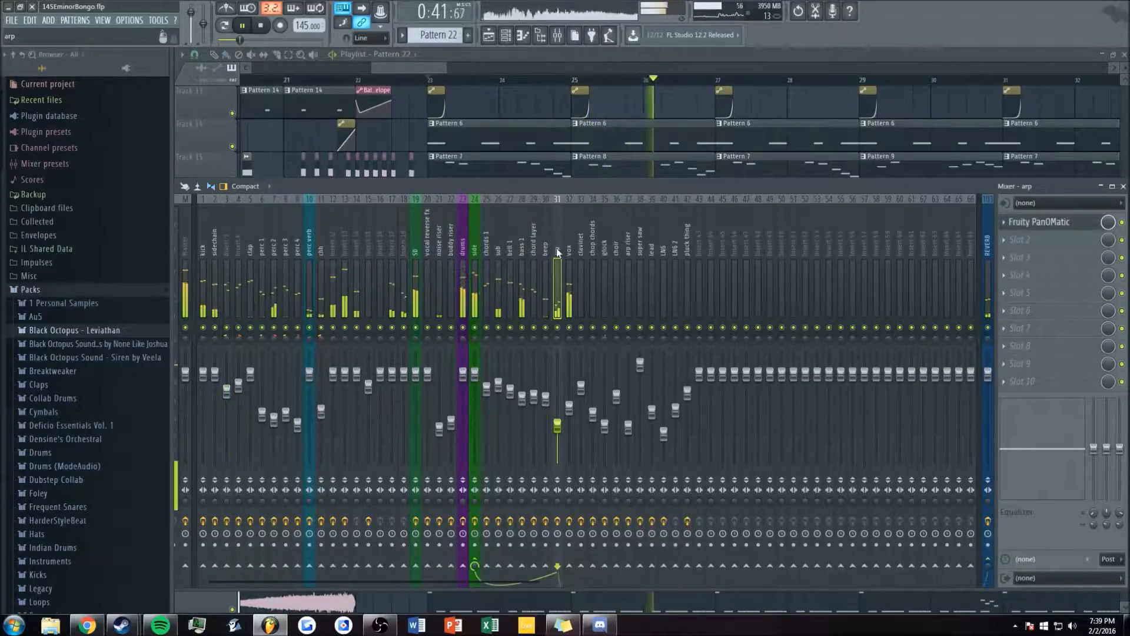
pyautogui.click(505, 35)
pyautogui.press('space')
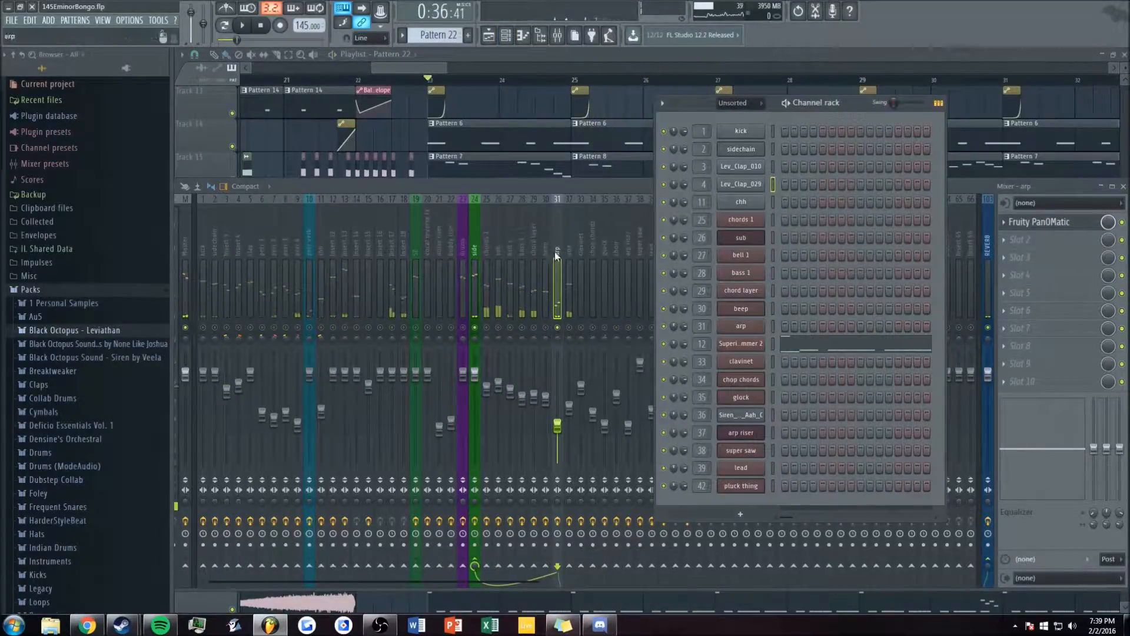
pyautogui.click(740, 326)
# - View Massive's version information screen from the arp synth and dismiss it
pyautogui.moveTo(402, 102); pyautogui.dragTo(426, 95)
pyautogui.click(390, 146)
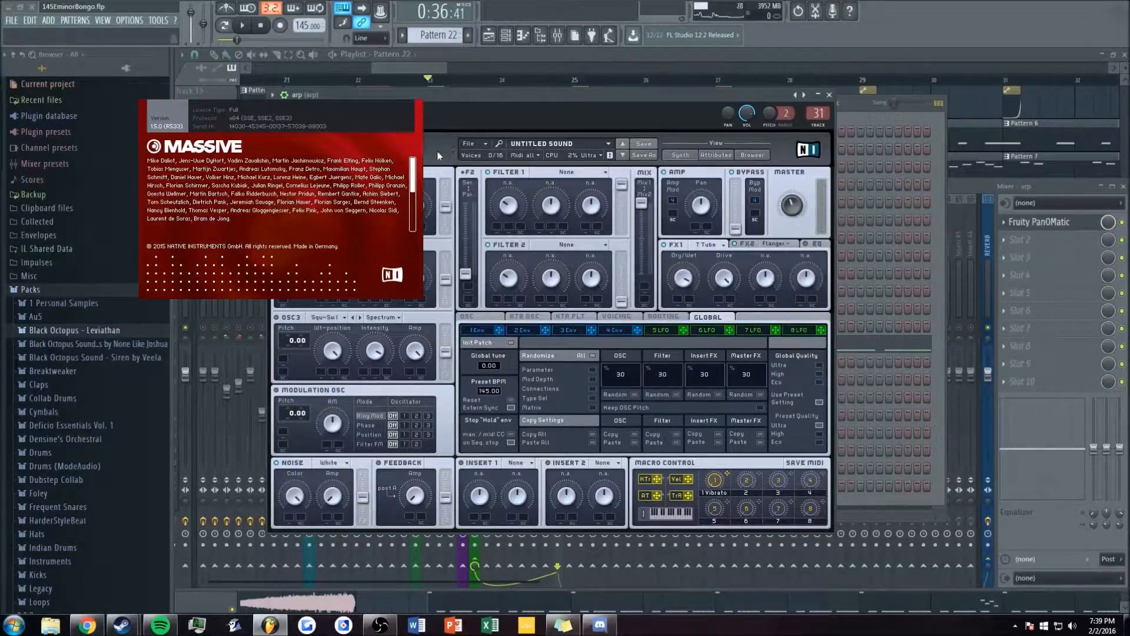
pyautogui.moveTo(411, 184); pyautogui.dragTo(404, 146)
pyautogui.click(405, 122)
pyautogui.click(394, 147)
pyautogui.click(437, 143)
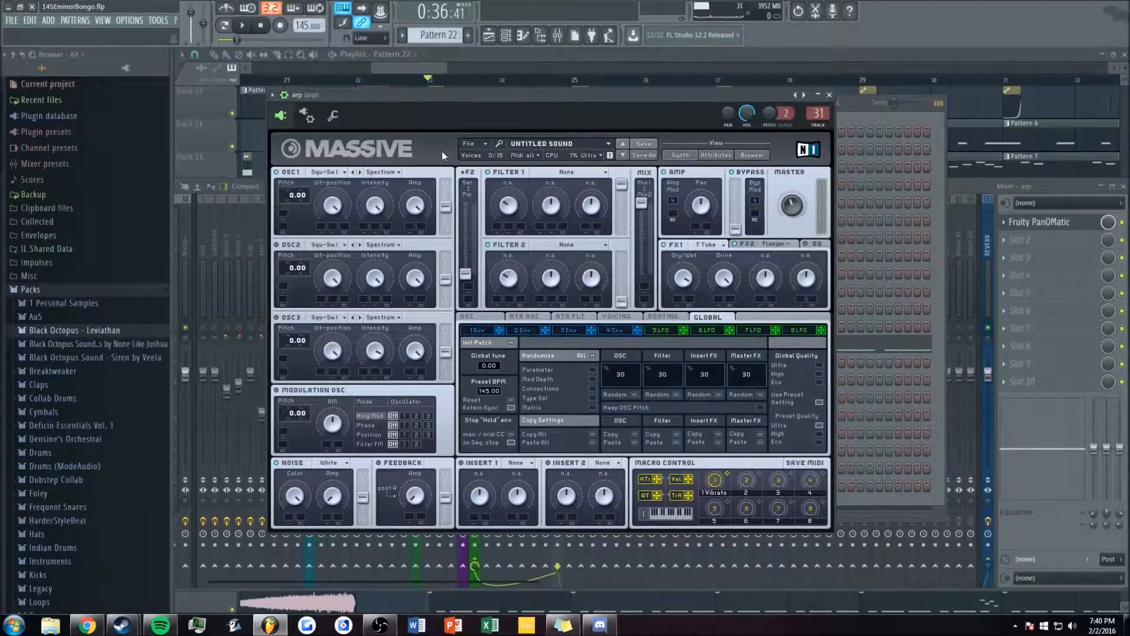
# - Examine the arp patch's fourth envelope and its FX1 and FX2 effect settings in Massive
pyautogui.moveTo(474, 95); pyautogui.dragTo(561, 150)
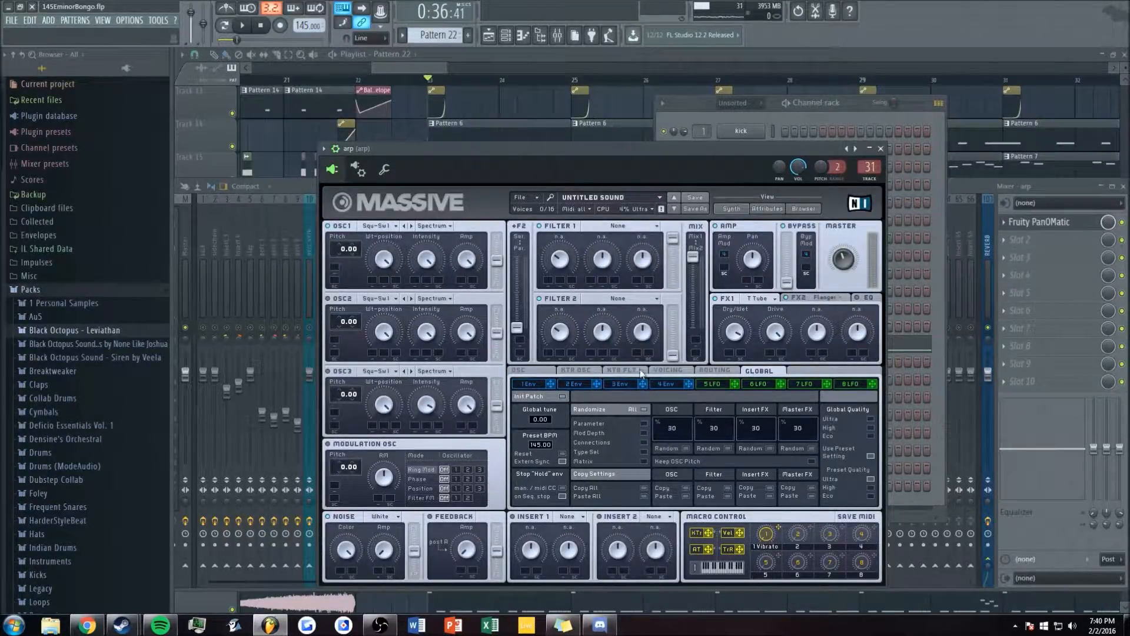
pyautogui.click(668, 385)
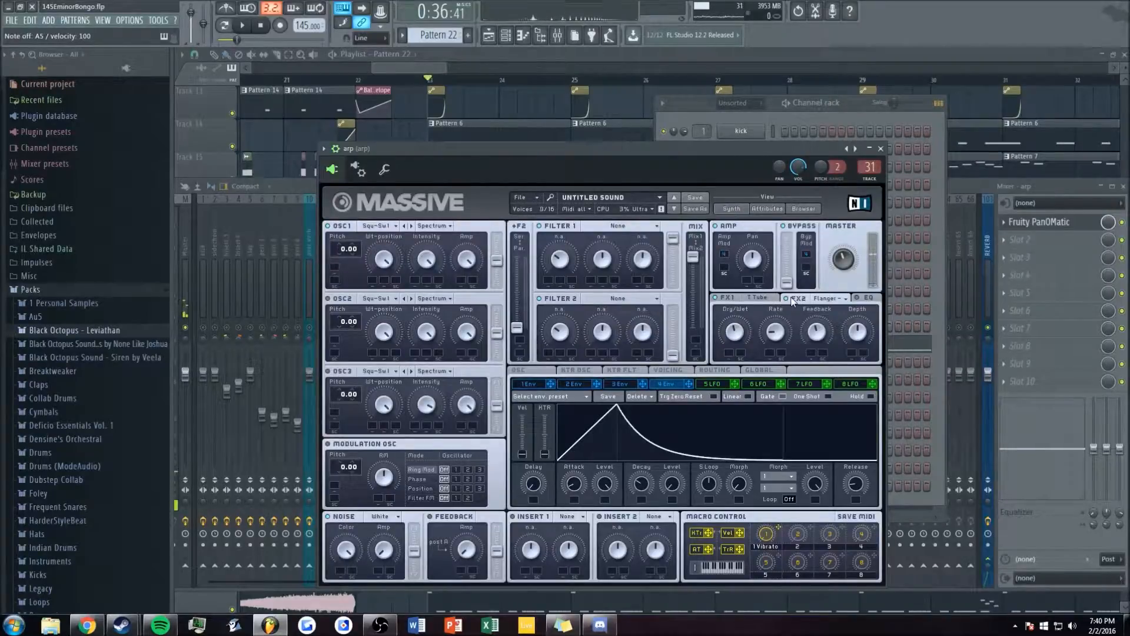
pyautogui.click(744, 299)
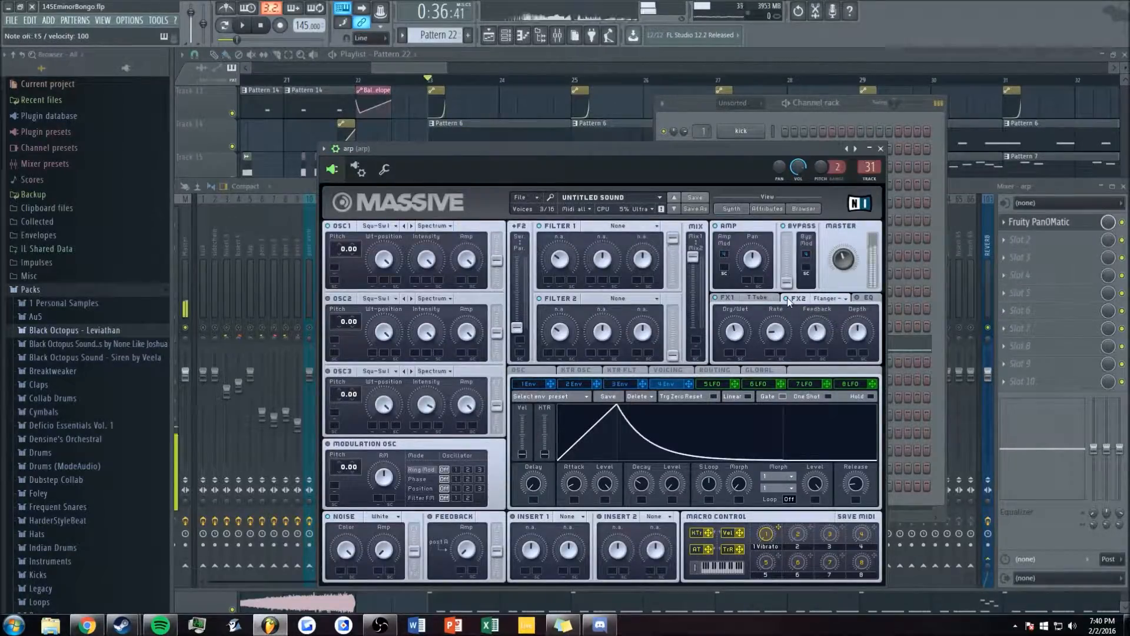
# - Play the section with the arp track's Fruity PanOMatic effect open, unsolo the arp track, and stop playback
pyautogui.click(959, 186)
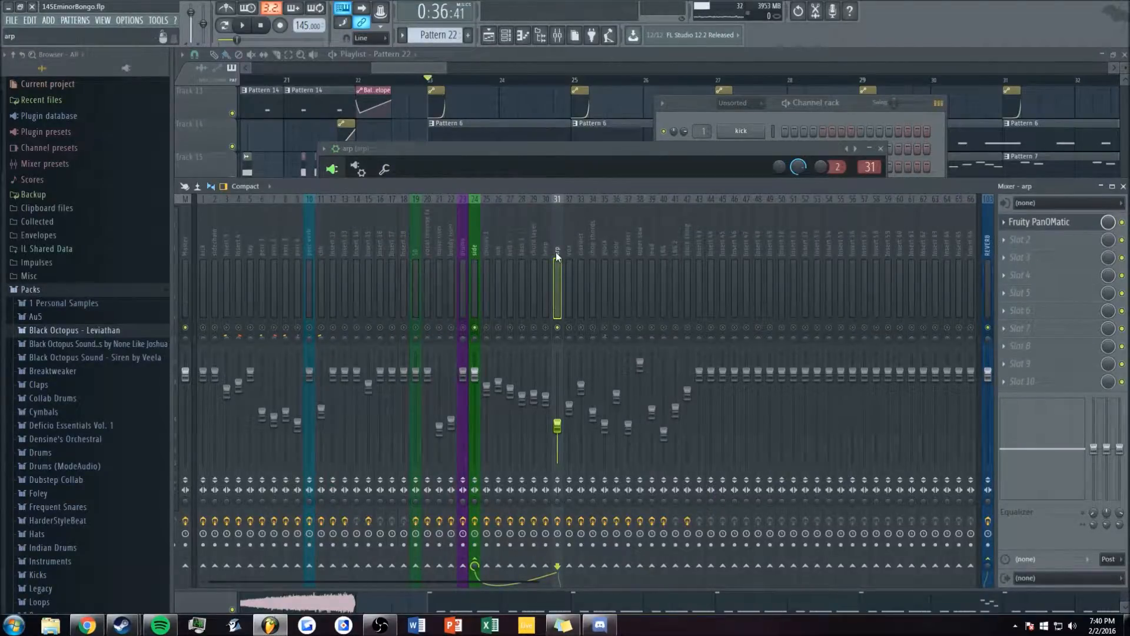
pyautogui.click(1051, 222)
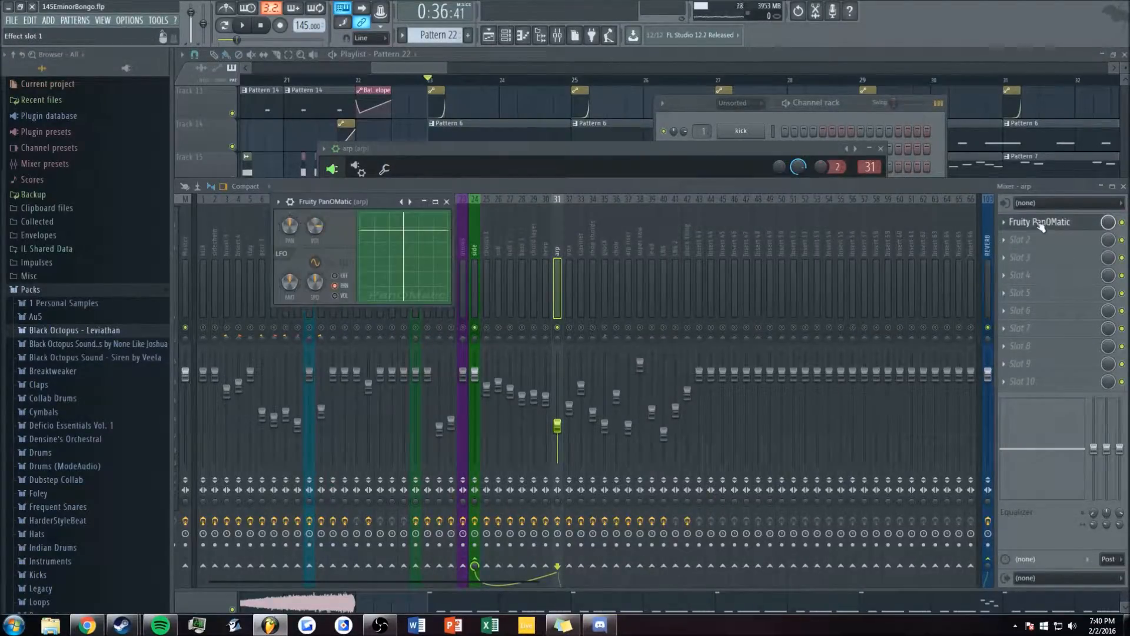
pyautogui.press('space')
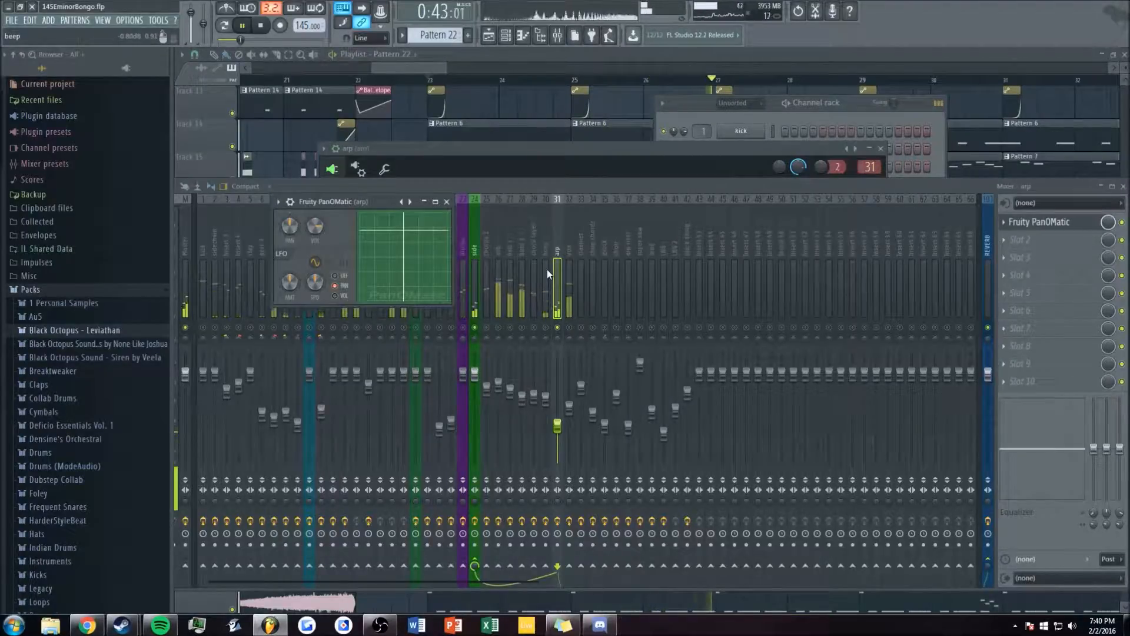
pyautogui.rightClick(558, 328)
pyautogui.press('space')
# - Look over the playlist arrangement beyond bar 23 and place the playhead at bar 39
pyautogui.click(428, 80)
pyautogui.scroll(-4, 428, 79)
pyautogui.scroll(-3, 428, 80)
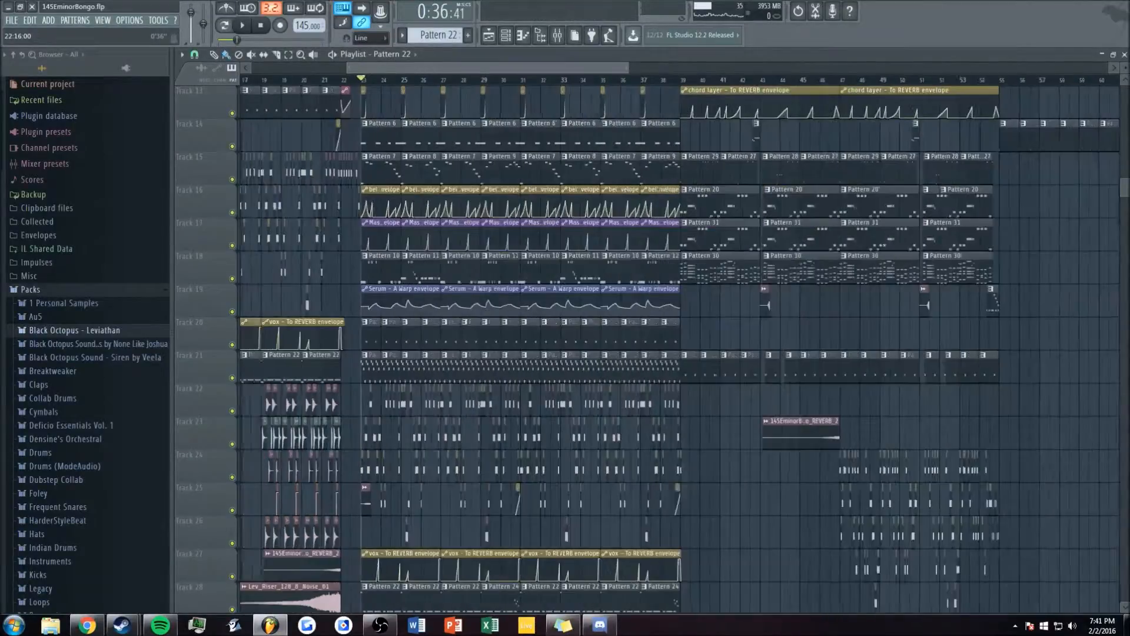
pyautogui.moveTo(428, 70); pyautogui.dragTo(391, 82)
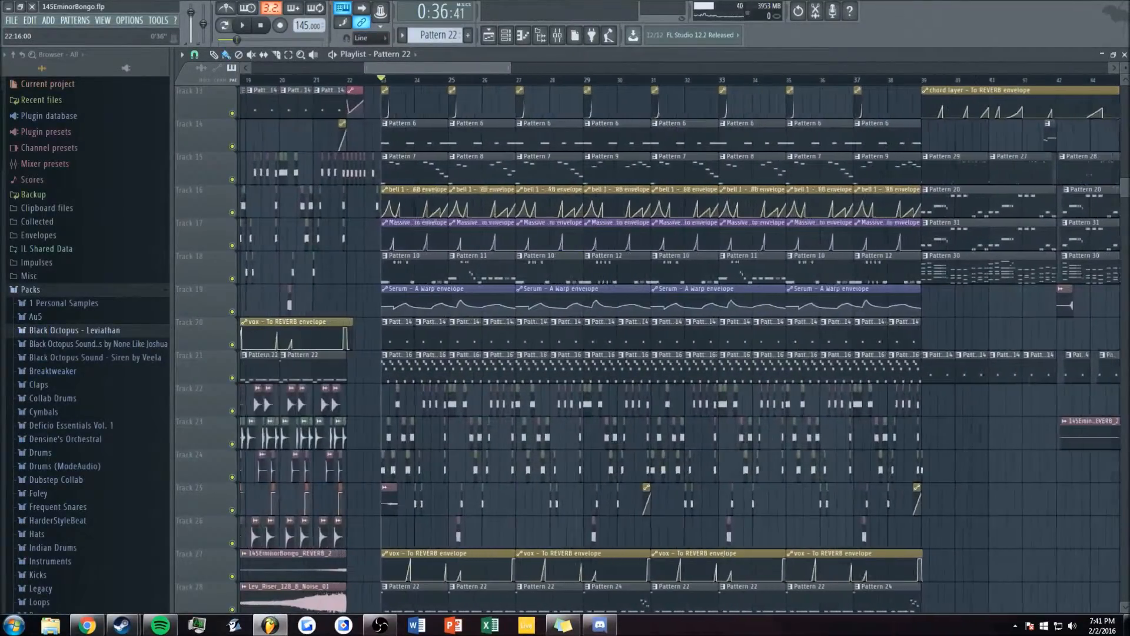
pyautogui.scroll(3, 436, 69)
pyautogui.scroll(-7, 464, 270)
pyautogui.scroll(19, 466, 269)
pyautogui.scroll(-2, 388, 68)
pyautogui.moveTo(386, 69); pyautogui.dragTo(438, 69)
pyautogui.scroll(4, 438, 69)
pyautogui.click(495, 79)
# - Play the section from bar 39 while examining its chord patterns and filter envelopes, and stop playback
pyautogui.press('space')
pyautogui.scroll(-2, 505, 69)
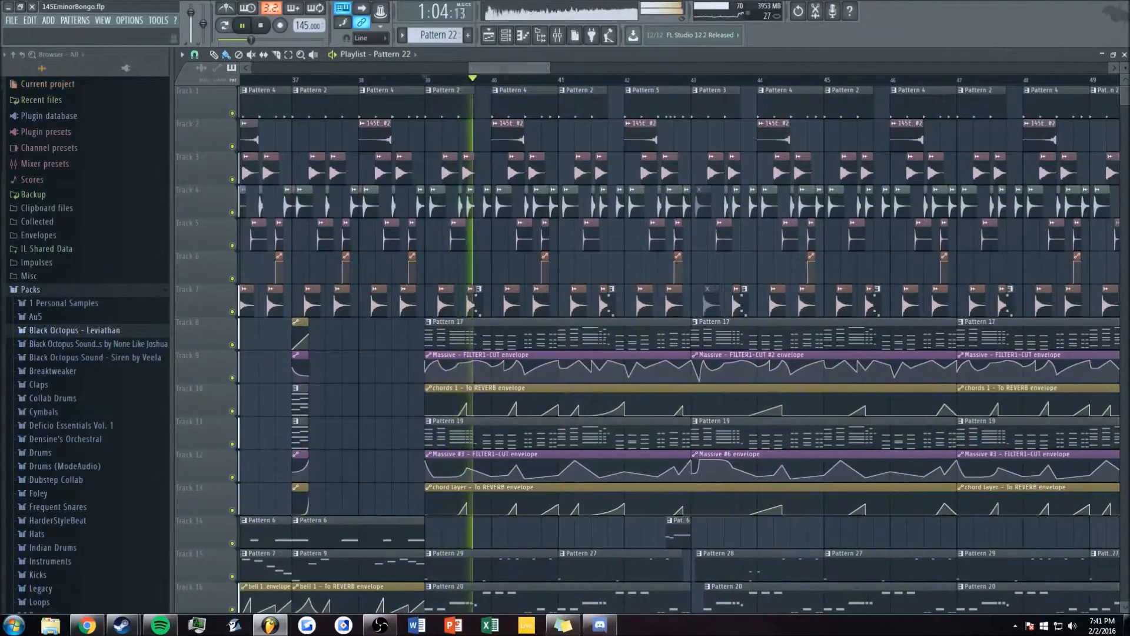
pyautogui.scroll(2, 503, 69)
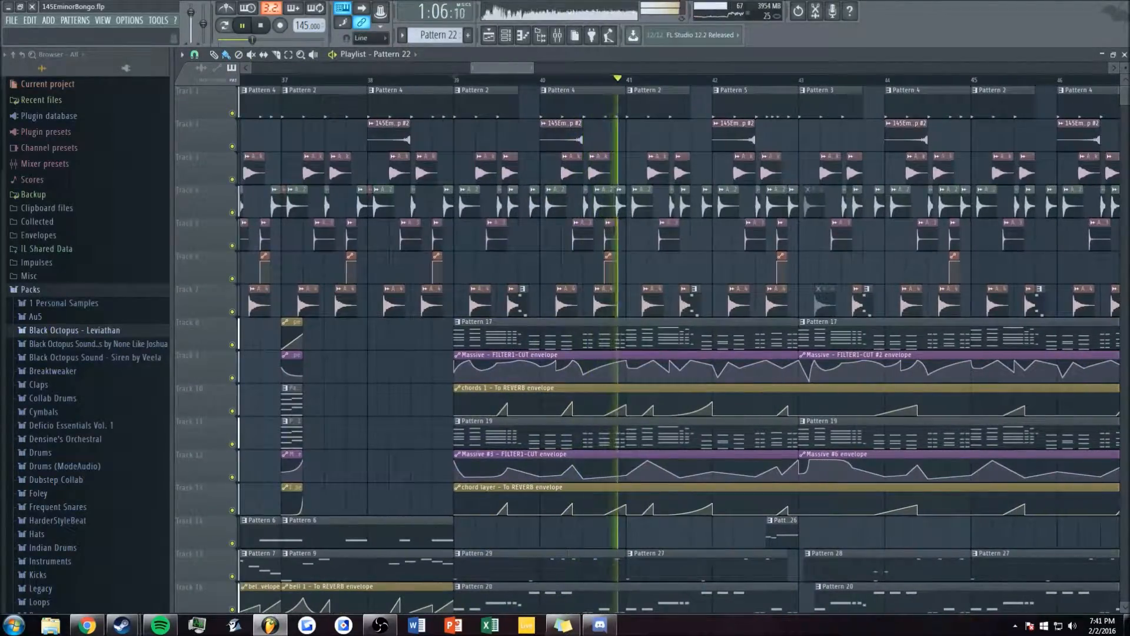
pyautogui.scroll(1, 507, 69)
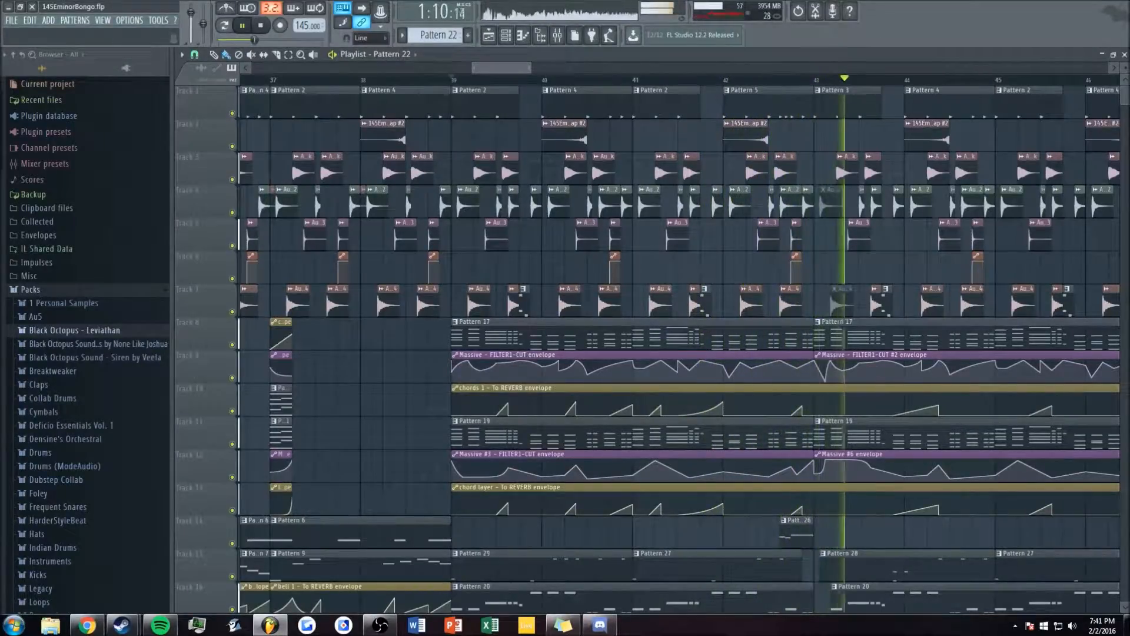
pyautogui.scroll(1, 500, 69)
pyautogui.press('space')
pyautogui.scroll(3, 500, 69)
pyautogui.scroll(-5, 500, 69)
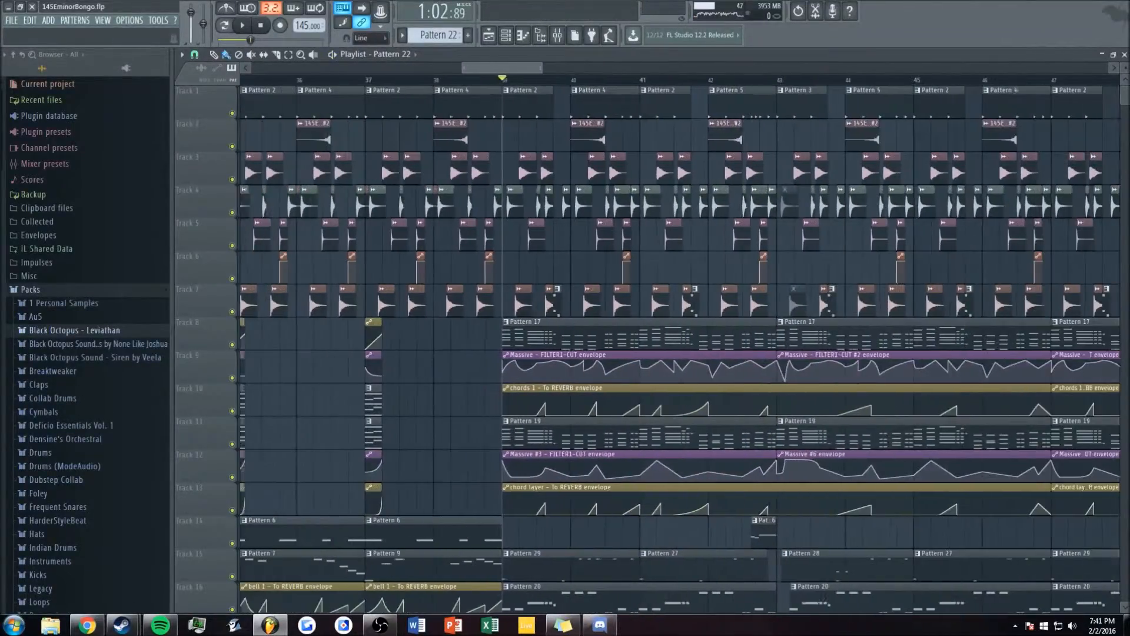
# - Solo the chords 1 track in the mixer and play the section from bar 39
pyautogui.click(557, 36)
pyautogui.press('space')
pyautogui.click(489, 264)
pyautogui.press('space')
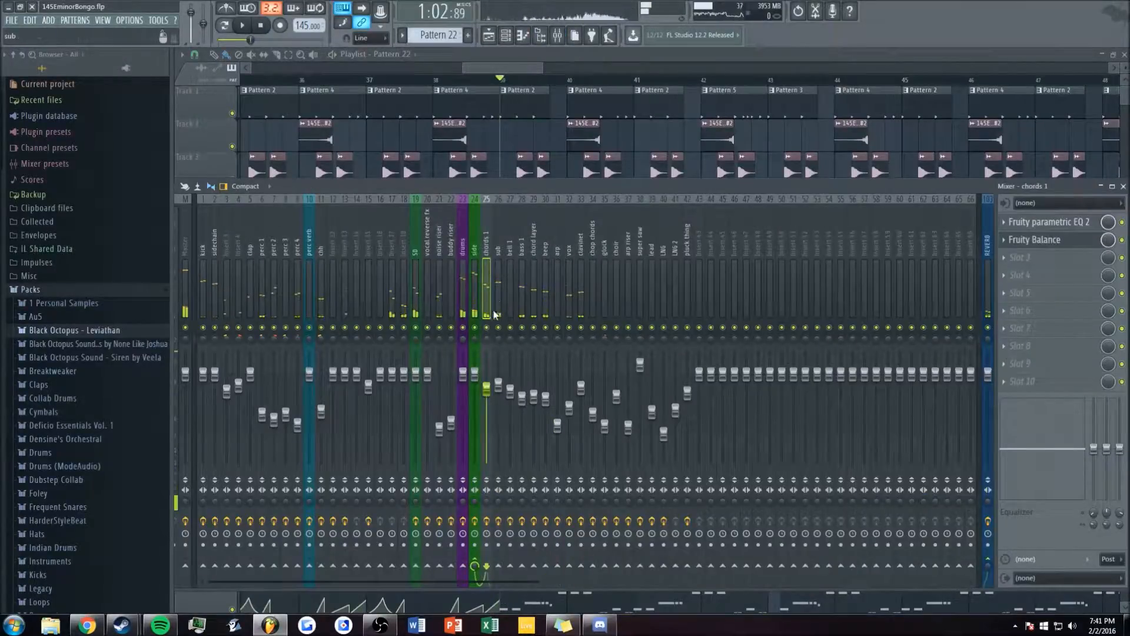
pyautogui.press('s')
pyautogui.press('space')
# - Open the chords 1 Massive patch from the channel rack and audition the soloed chords with it visible
pyautogui.click(506, 36)
pyautogui.press('space')
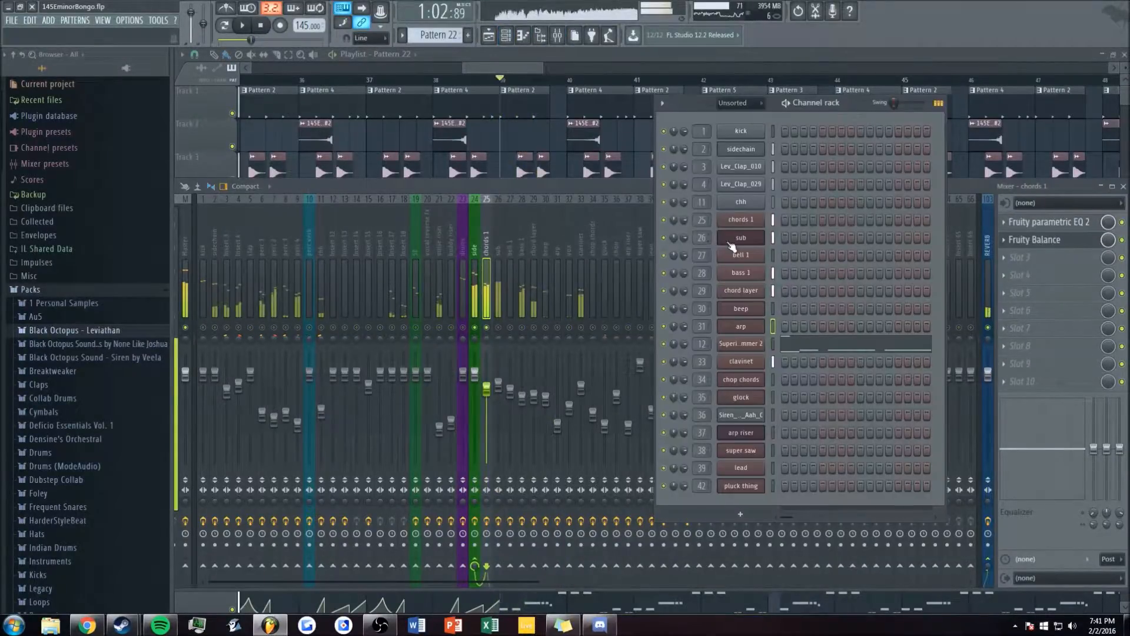
pyautogui.click(758, 220)
pyautogui.moveTo(542, 104); pyautogui.dragTo(585, 157)
pyautogui.press('space')
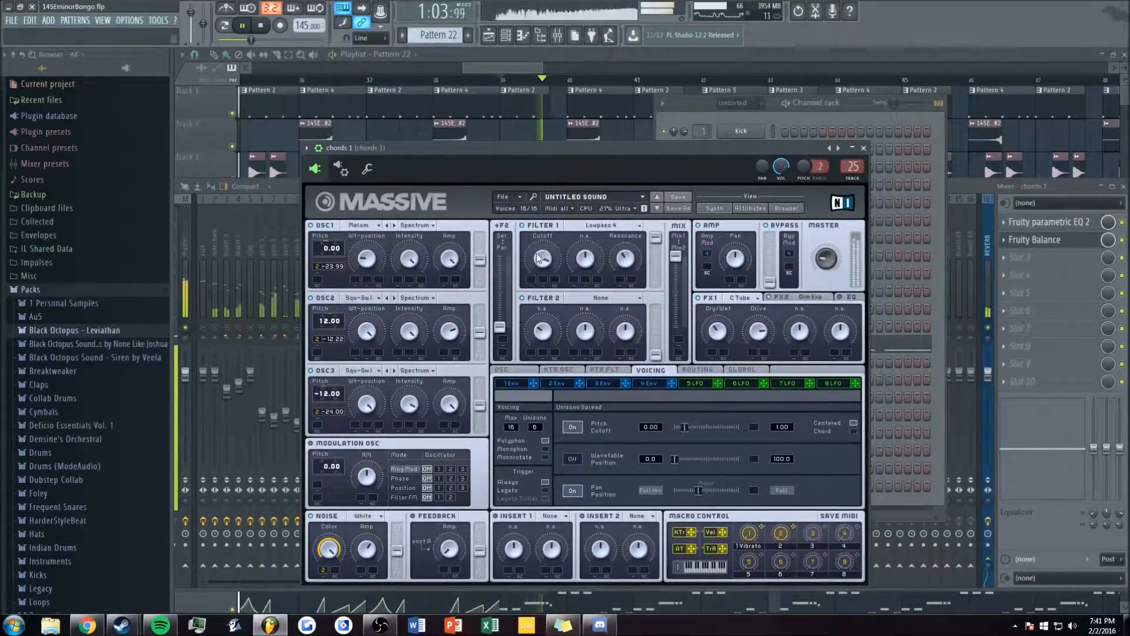
pyautogui.press('space')
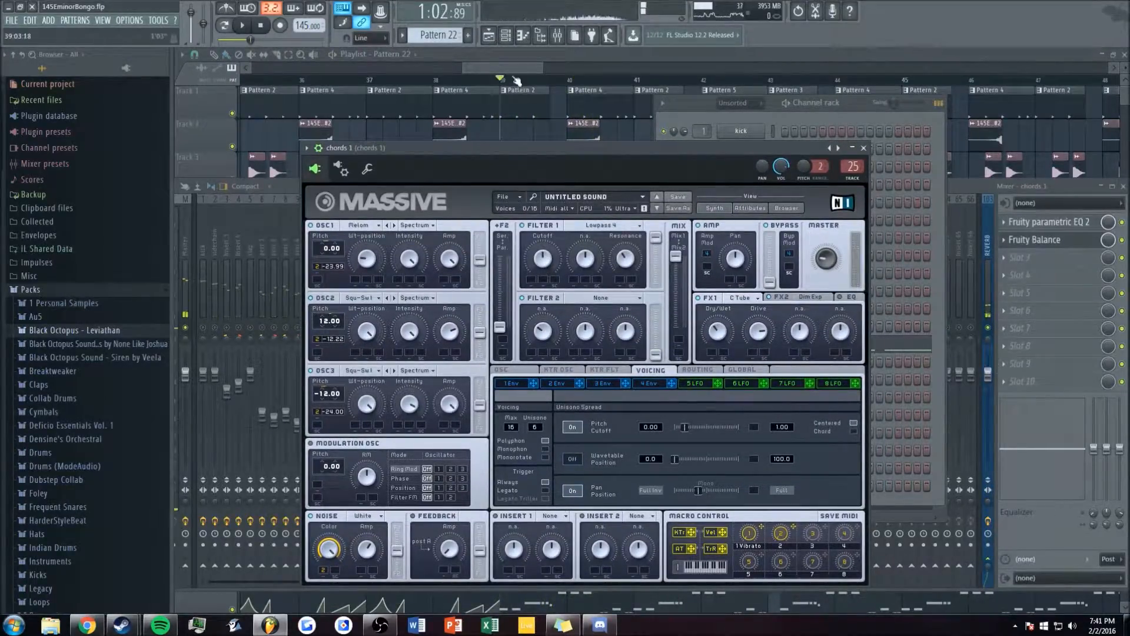
# - View the filter cutoff envelopes at bar 39 in the playlist and select the chord layer mixer track during playback
pyautogui.click(506, 61)
pyautogui.moveTo(542, 67); pyautogui.dragTo(503, 68)
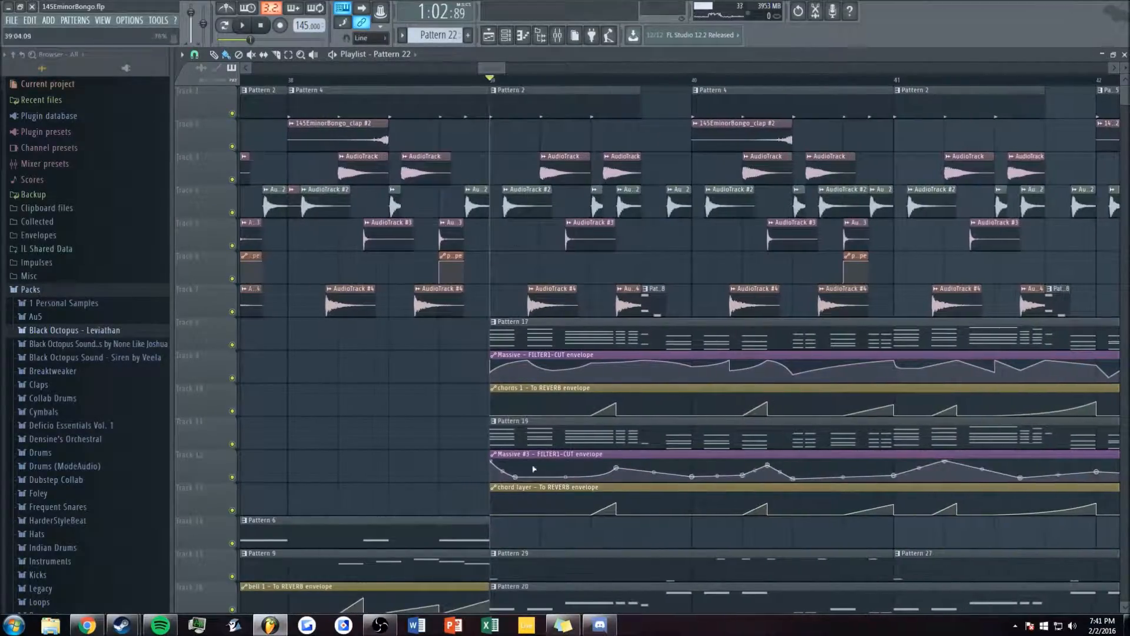
pyautogui.click(555, 37)
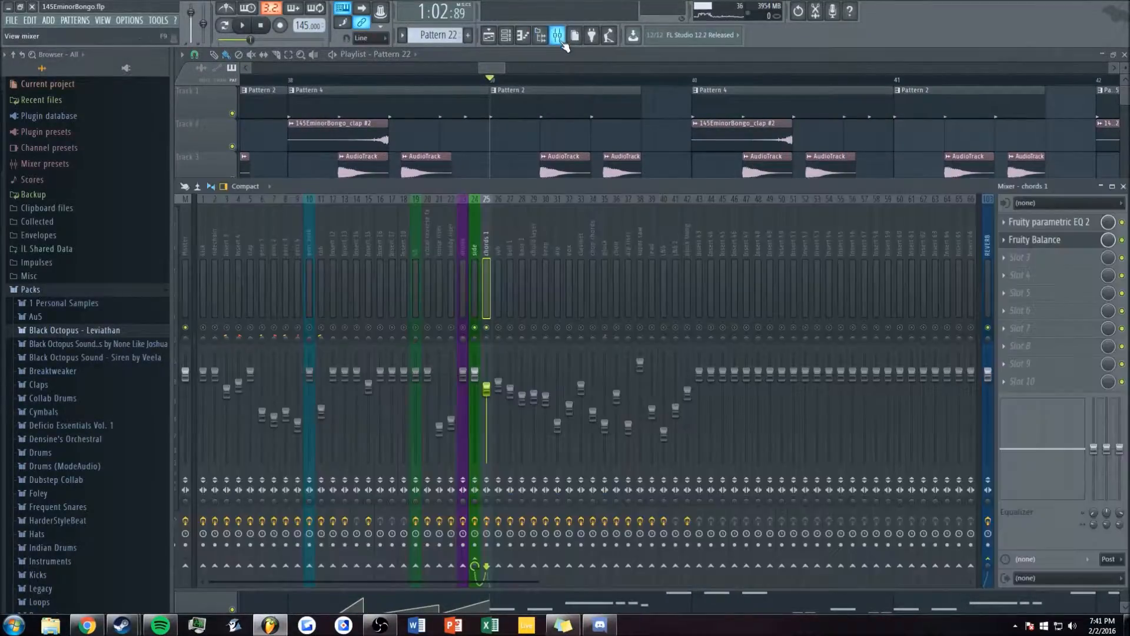
pyautogui.press('space')
pyautogui.click(533, 242)
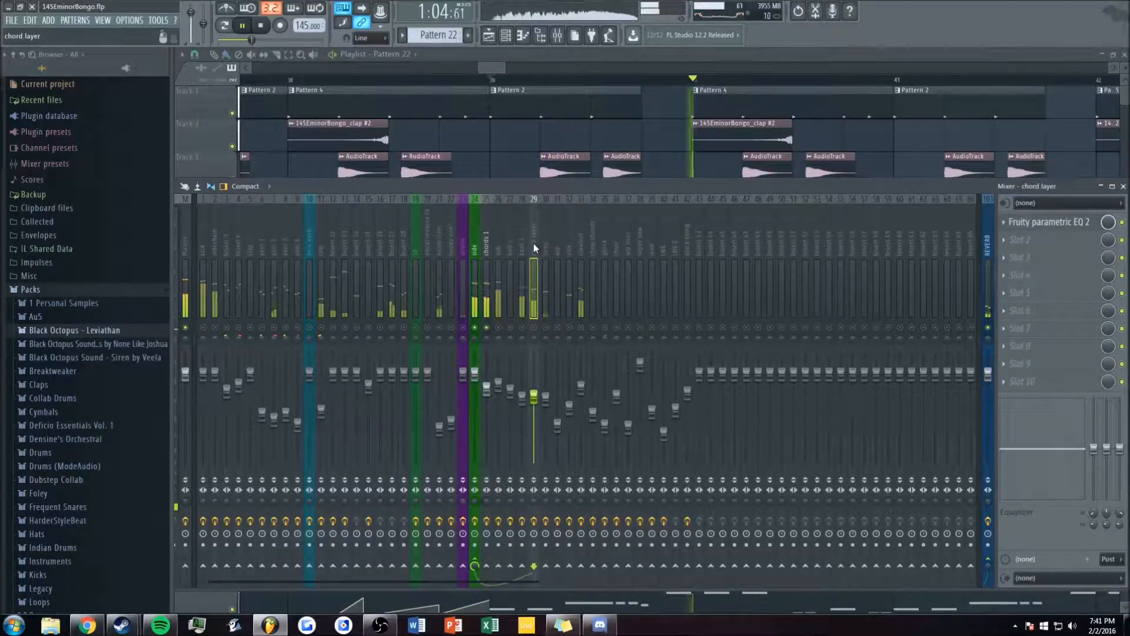
pyautogui.press('space')
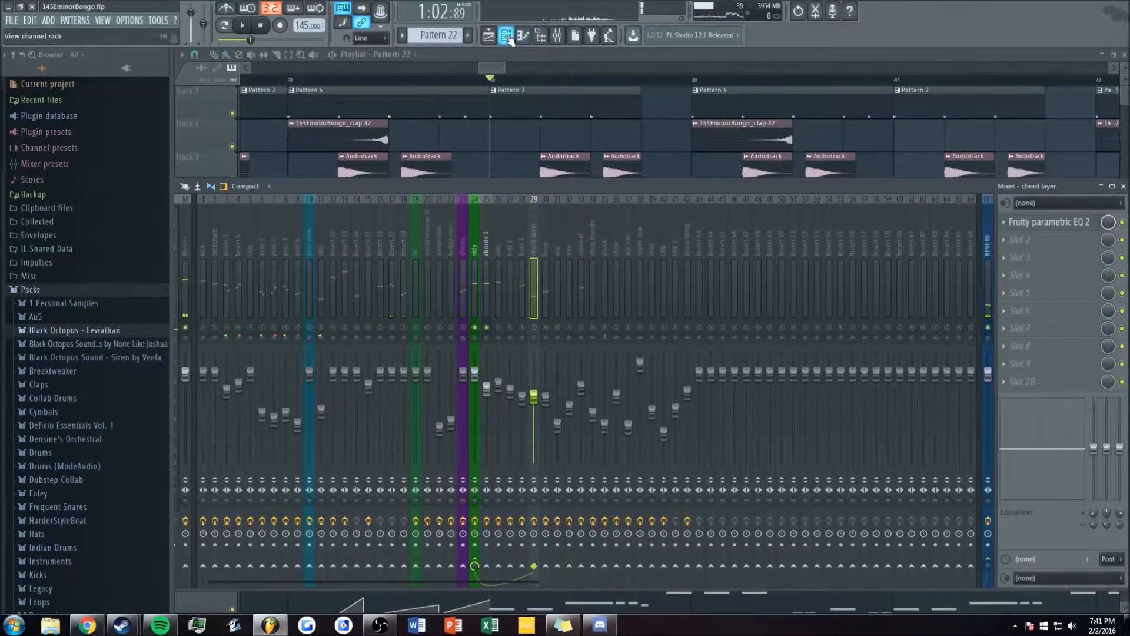
# - Open the chord layer's Massive patch, play the section with it visible, and return to the mixer
pyautogui.click(509, 38)
pyautogui.click(748, 296)
pyautogui.press('space')
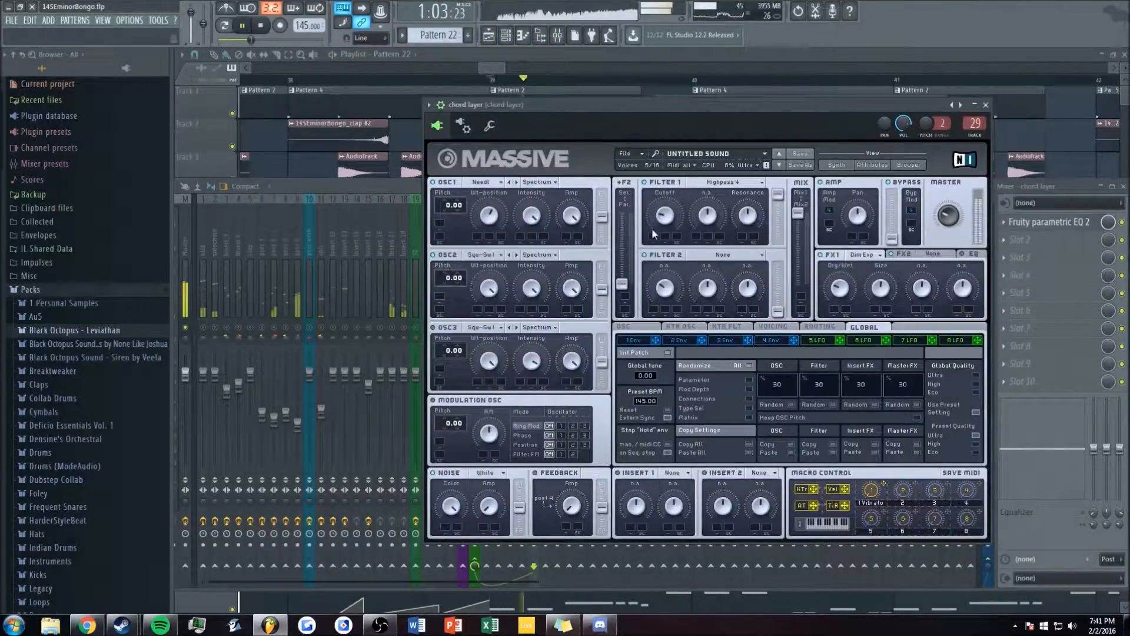
pyautogui.click(385, 187)
pyautogui.press('space')
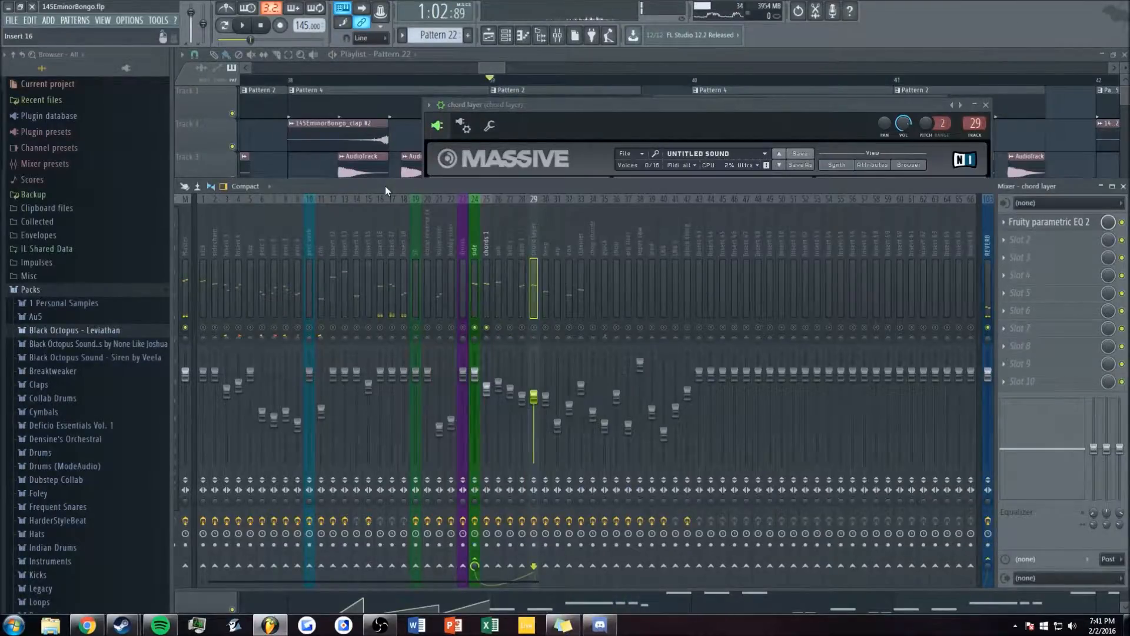
pyautogui.click(503, 68)
pyautogui.click(557, 35)
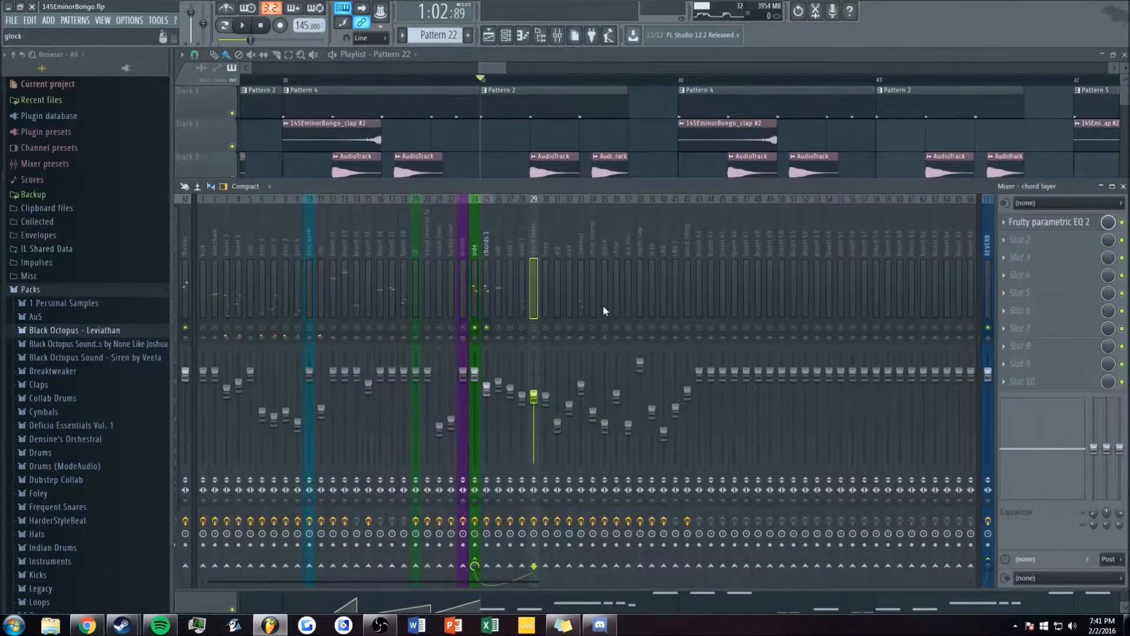
# - Select the clavinet mixer track and play the section from bar 39 with the playlist in view
pyautogui.click(583, 247)
pyautogui.moveTo(504, 69); pyautogui.dragTo(533, 69)
pyautogui.press('space')
# - Open the clavinet channel's Kontakt Player from the channel rack and position its window to show the Clavinet instrument and libraries
pyautogui.click(507, 40)
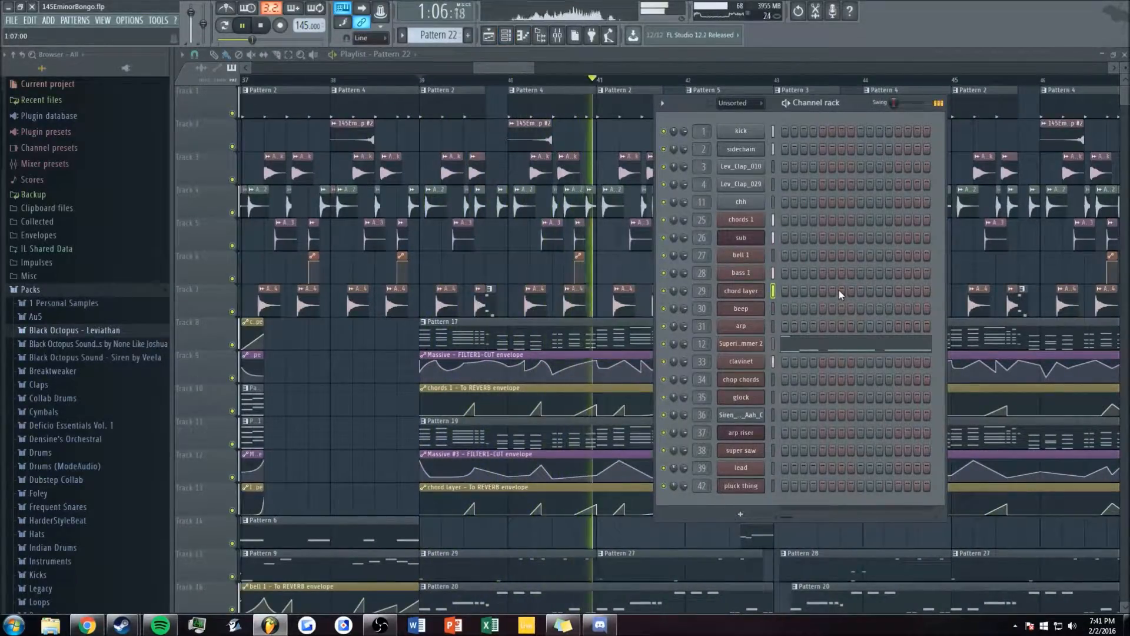
pyautogui.click(742, 361)
pyautogui.moveTo(516, 160); pyautogui.dragTo(532, 105)
pyautogui.press('space')
pyautogui.click(490, 144)
pyautogui.moveTo(435, 96); pyautogui.dragTo(508, 84)
pyautogui.click(404, 130)
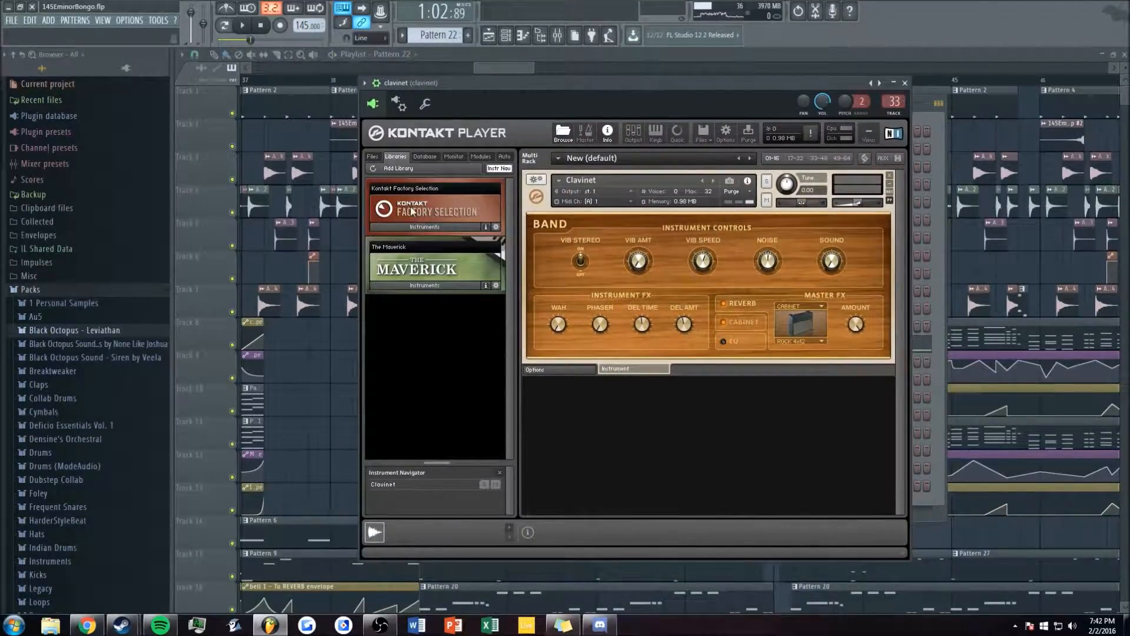
pyautogui.moveTo(535, 91); pyautogui.dragTo(493, 91)
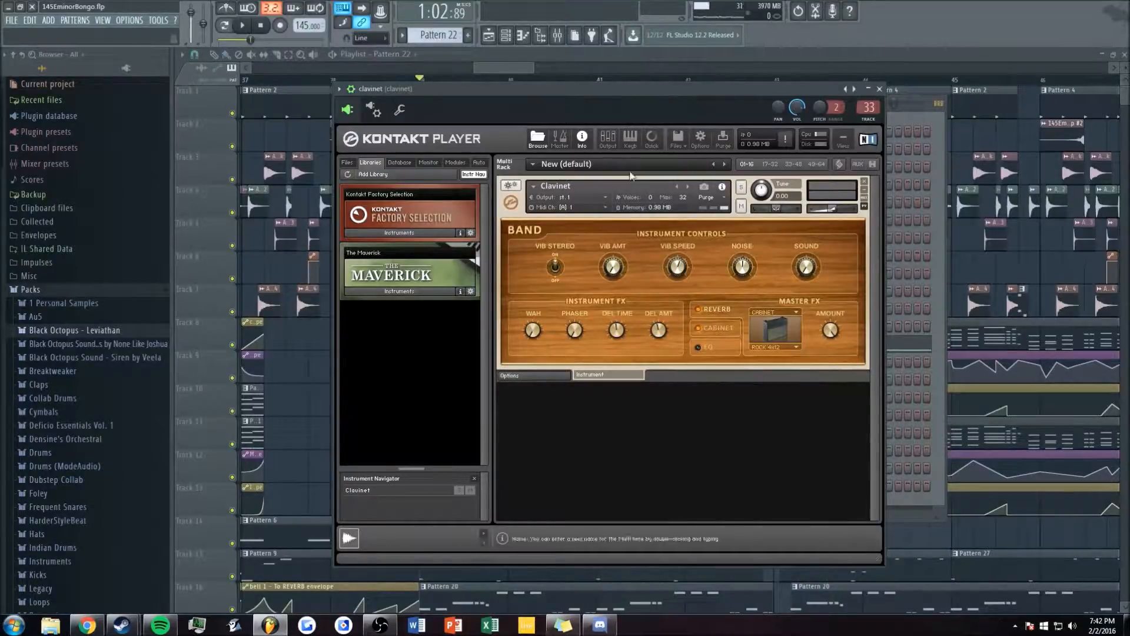
pyautogui.moveTo(592, 87)
pyautogui.mouseDown()
pyautogui.moveTo(569, 75)
pyautogui.moveTo(577, 86)
pyautogui.mouseUp()
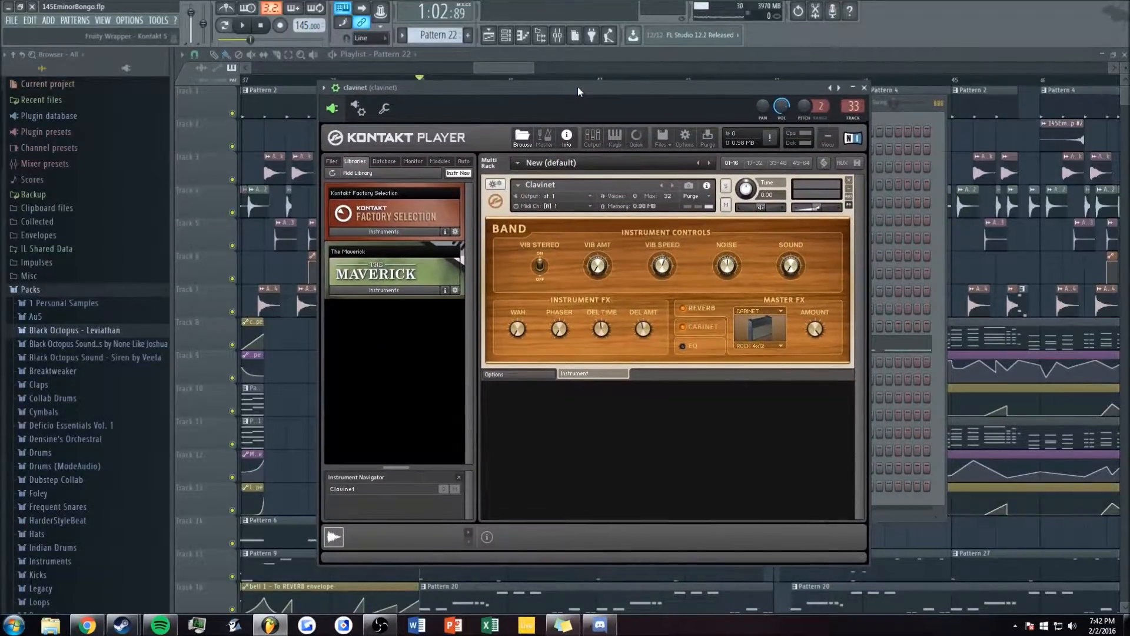
# - View the Pattern 30 clip at bar 39 and play the section with the clavinet soloed in the mixer
pyautogui.click(512, 72)
pyautogui.scroll(2, 435, 248)
pyautogui.scroll(-4, 391, 412)
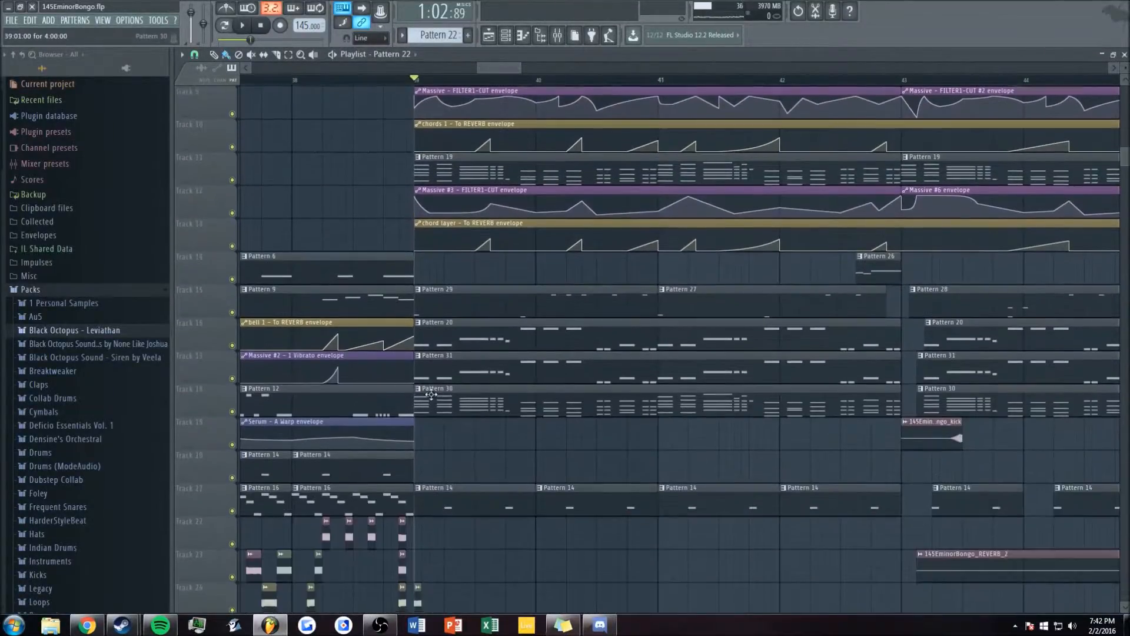
pyautogui.scroll(3, 506, 370)
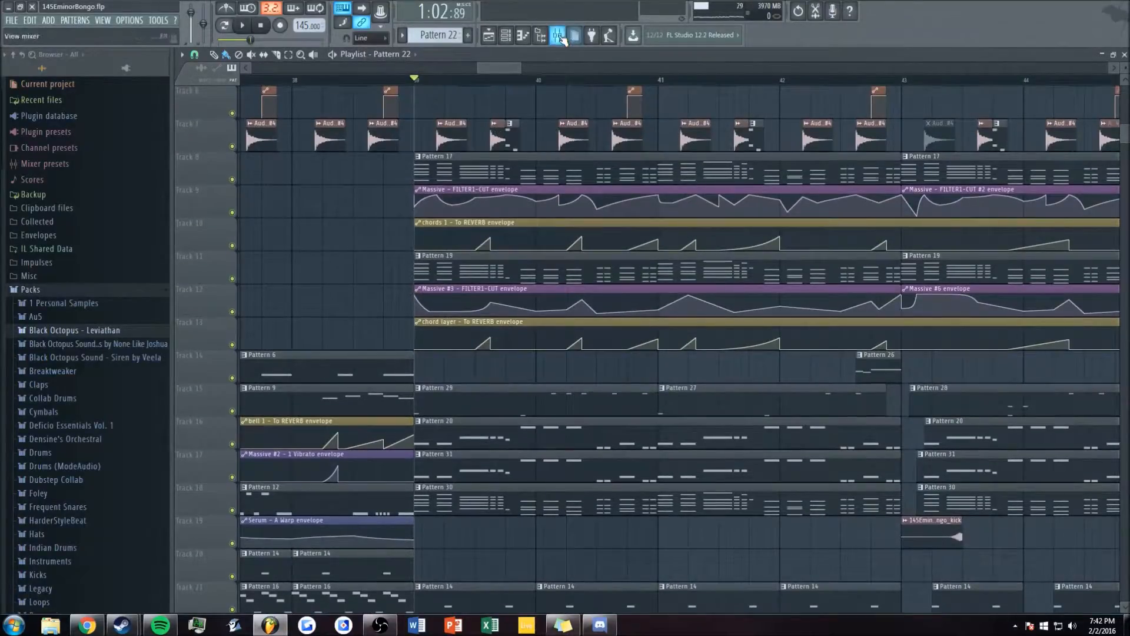
pyautogui.click(558, 36)
pyautogui.press('space')
pyautogui.press('F6')
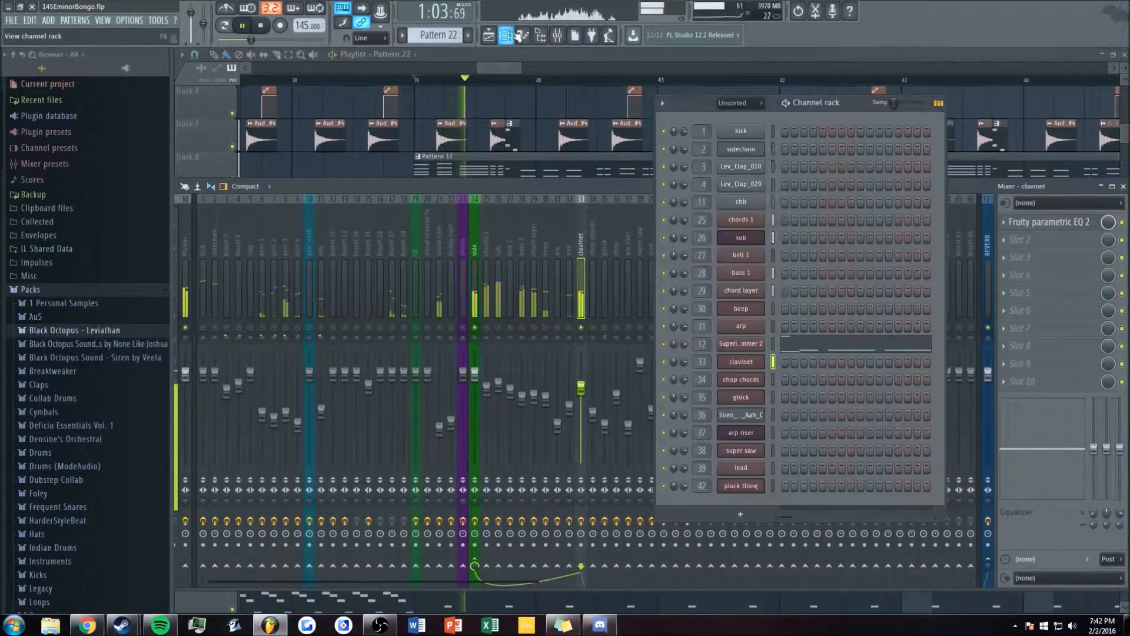
# - Stop playback, check the clavinet channel's polyphony and arpeggiator settings, and return to the playlist
pyautogui.press('space')
pyautogui.click(740, 361)
pyautogui.click(384, 109)
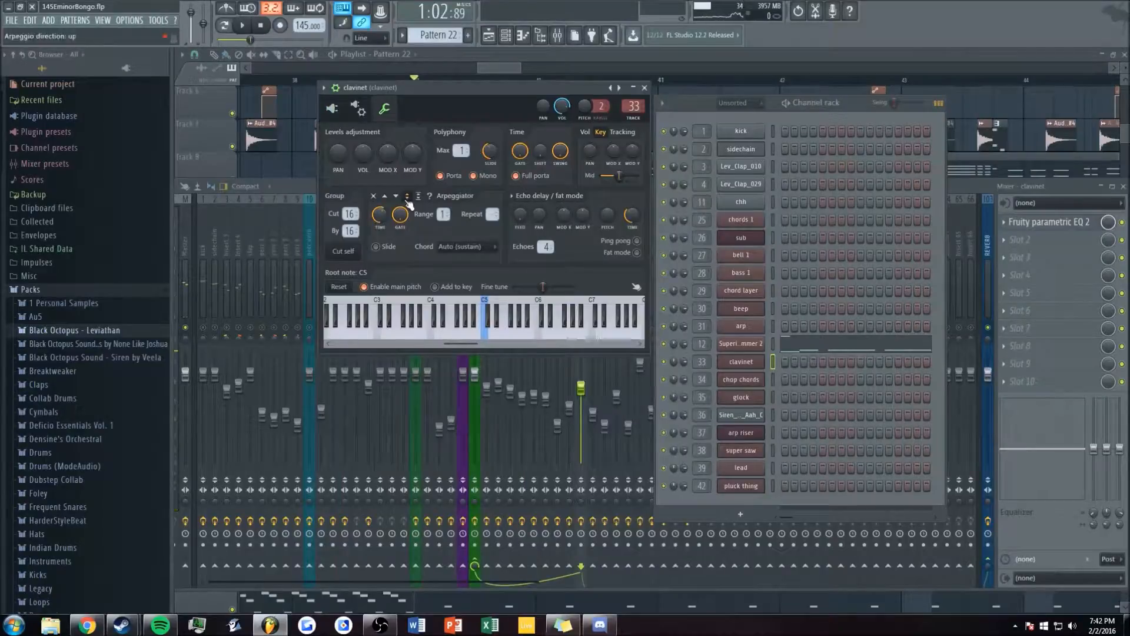
pyautogui.click(355, 108)
pyautogui.press('F12')
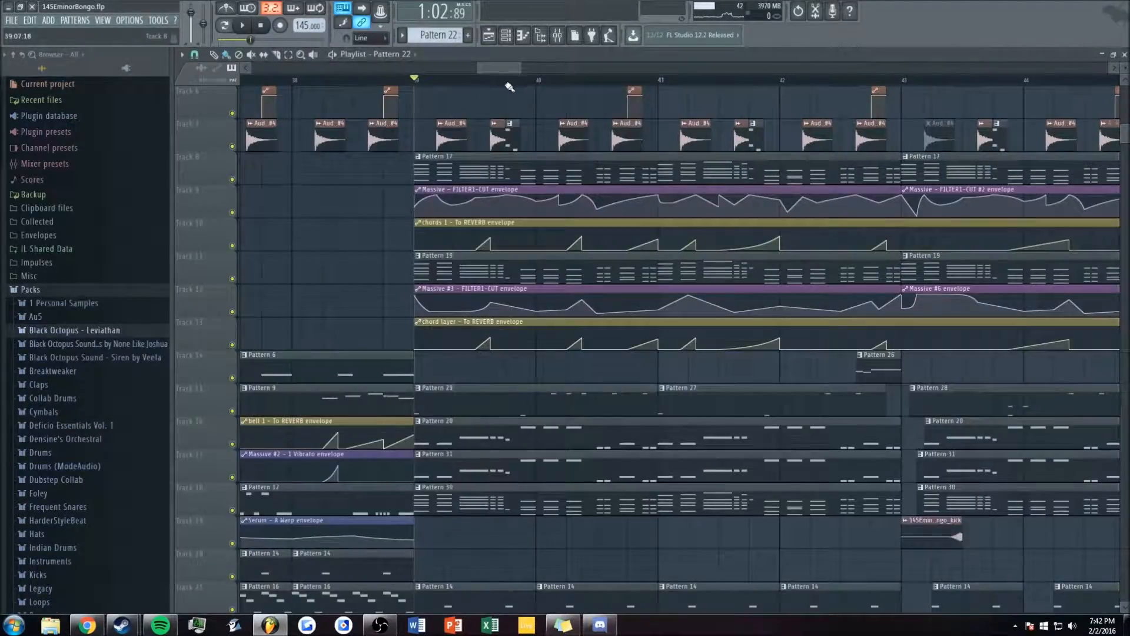
# - Unsolo the clavinet in the mixer and play the full mix from bar 39 while viewing the playlist tracks
pyautogui.press('space')
pyautogui.click(558, 40)
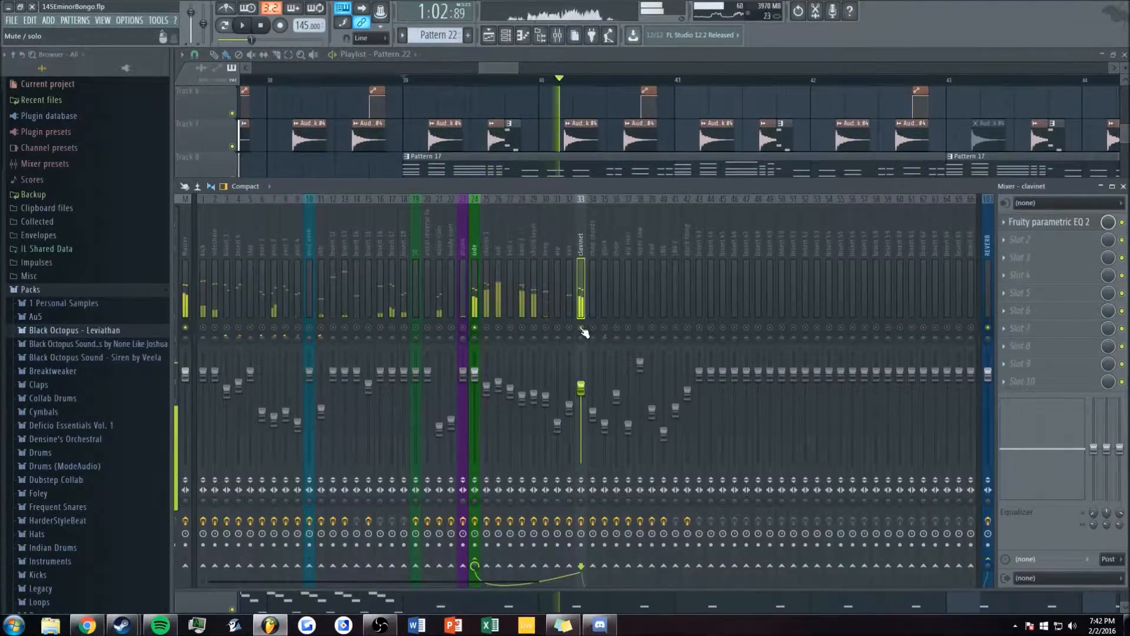
pyautogui.press('F9')
pyautogui.scroll(-4, 532, 226)
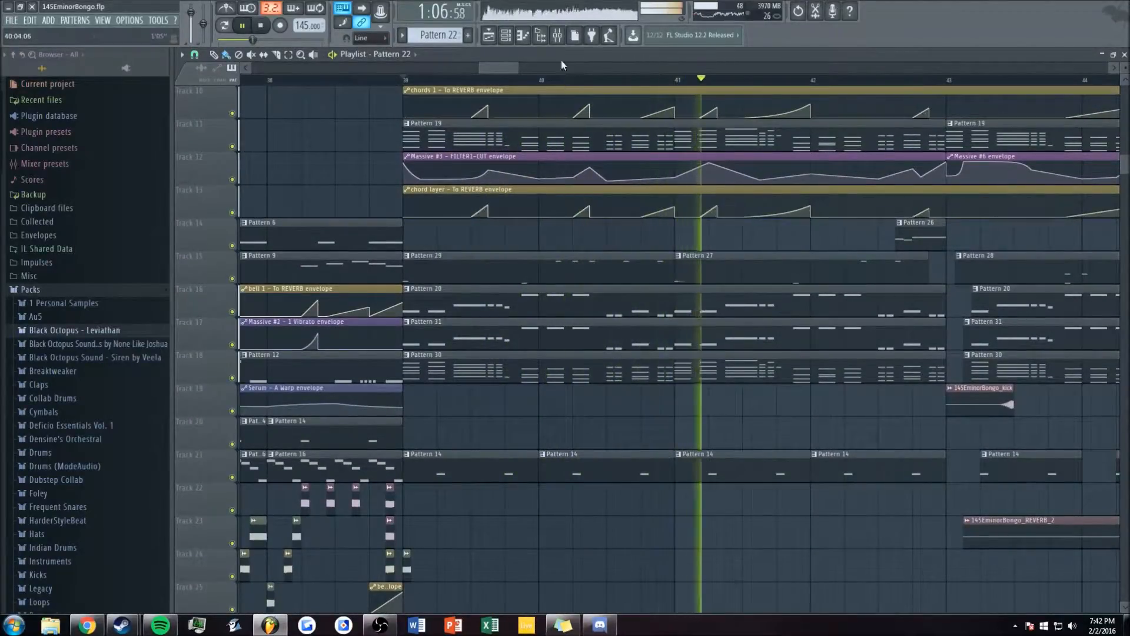
pyautogui.click(558, 35)
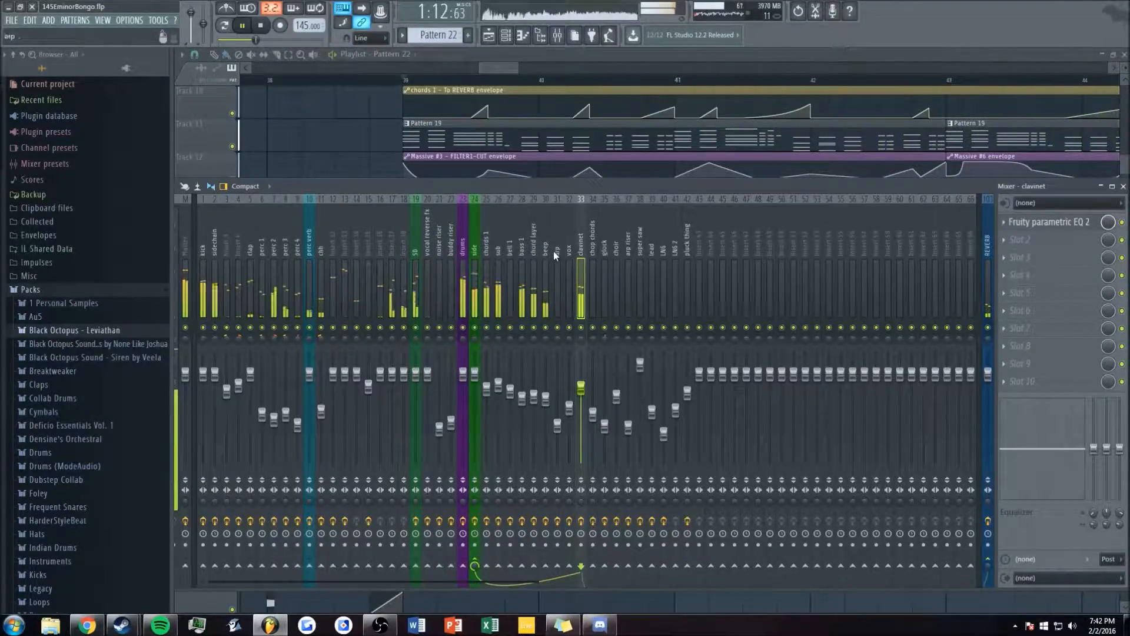
pyautogui.press('space')
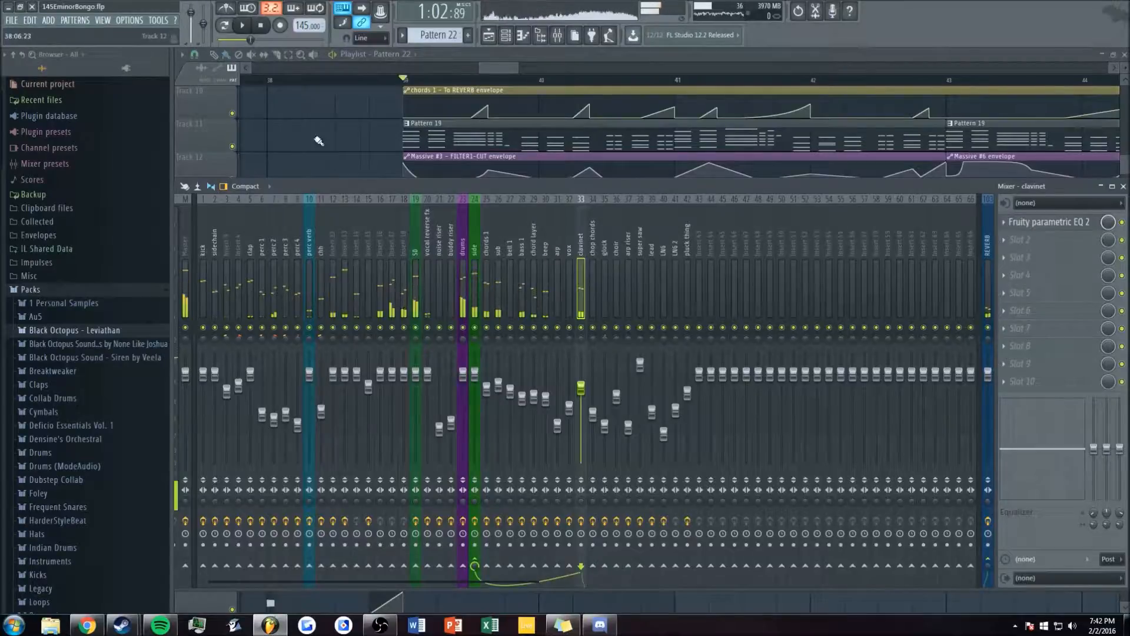
# - Play the fill leading into bar 43 and view the Superior Drummer 2 notes of Pattern 26 in the piano roll
pyautogui.rightClick(315, 144)
pyautogui.scroll(-3, 468, 206)
pyautogui.scroll(-3, 492, 67)
pyautogui.scroll(5, 492, 67)
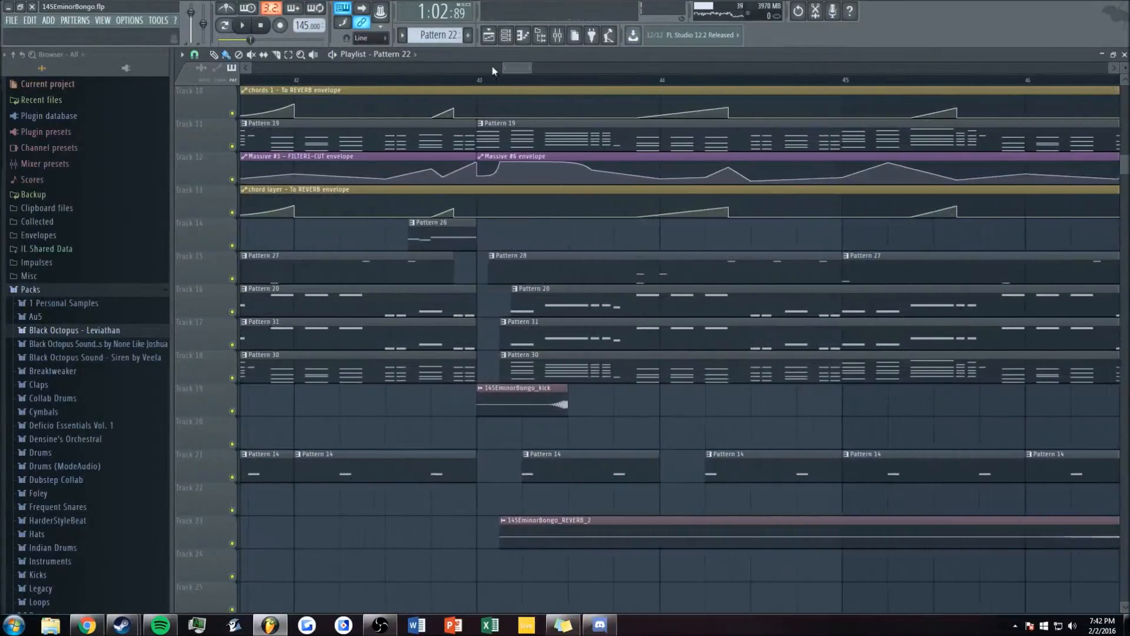
pyautogui.press('space')
pyautogui.press('space')
pyautogui.press('space')
pyautogui.doubleClick(453, 235)
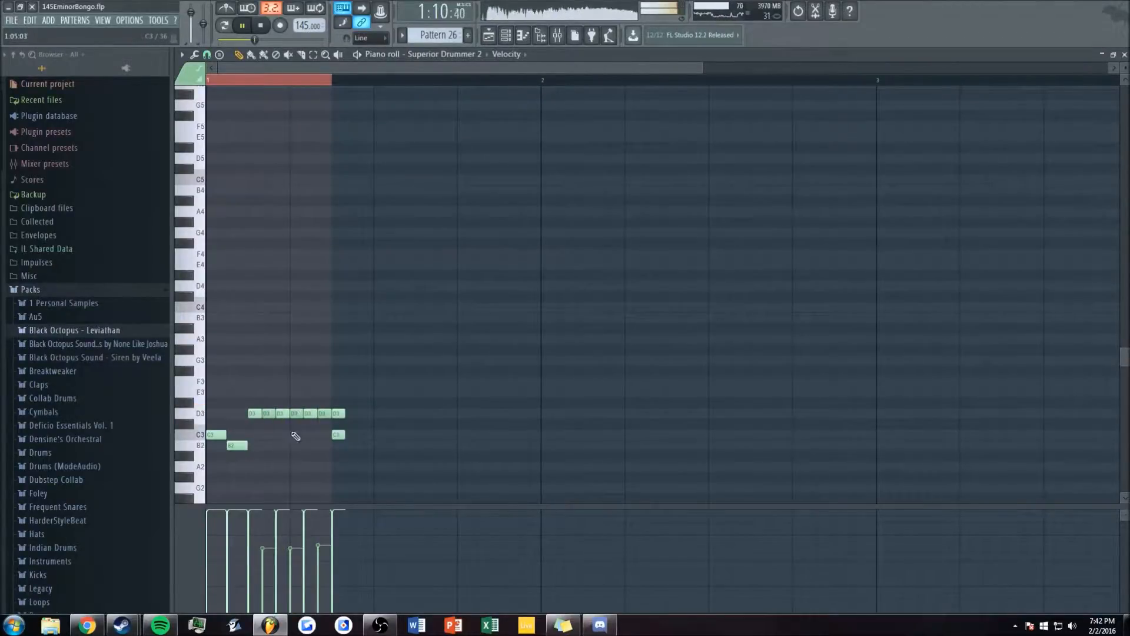
pyautogui.press('Escape')
pyautogui.press('space')
pyautogui.press('Escape')
# - Play the section from bar 43 while viewing the drum tracks and automation envelopes through the following bars
pyautogui.moveTo(503, 68)
pyautogui.mouseDown()
pyautogui.moveTo(482, 68)
pyautogui.moveTo(501, 68)
pyautogui.mouseUp()
pyautogui.click(516, 78)
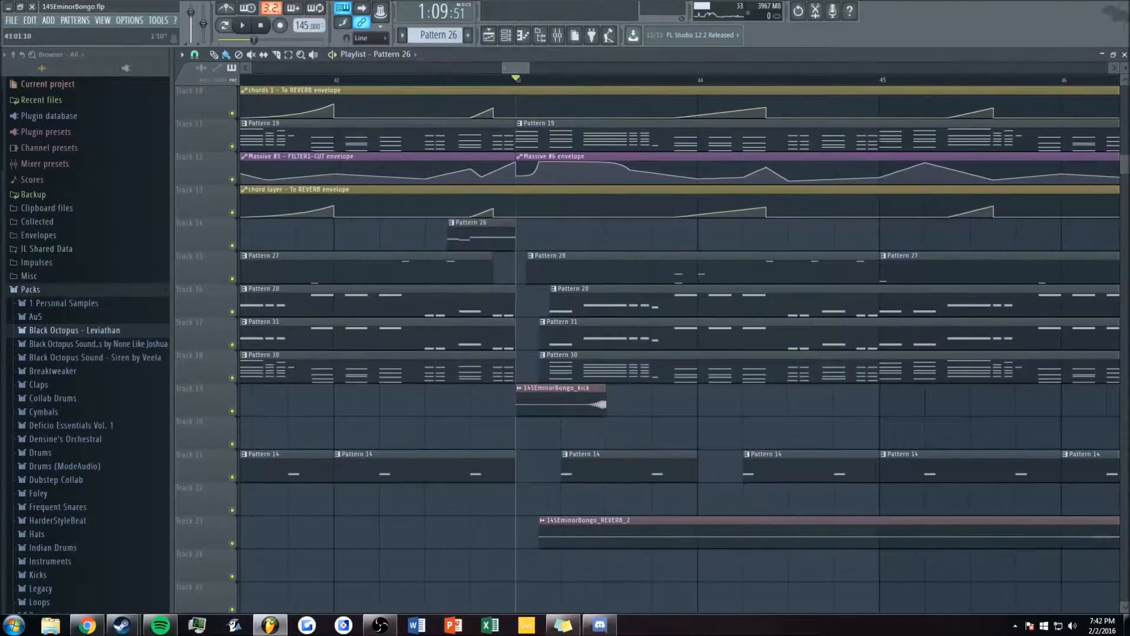
pyautogui.press('space')
pyautogui.scroll(3, 521, 78)
pyautogui.scroll(3, 465, 335)
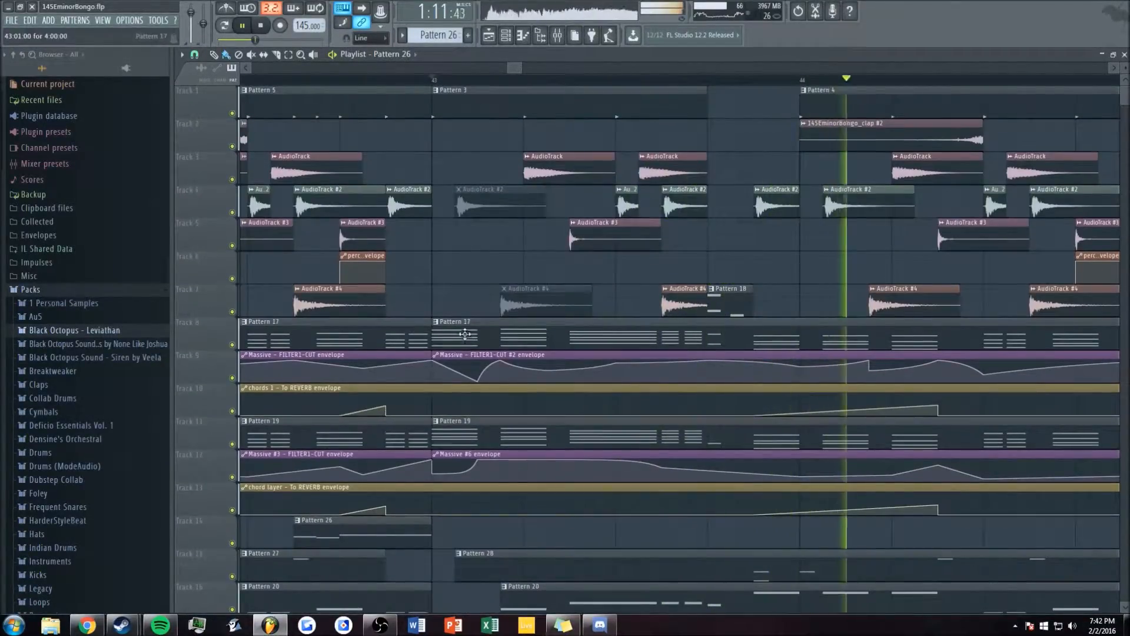
pyautogui.moveTo(514, 69); pyautogui.dragTo(542, 69)
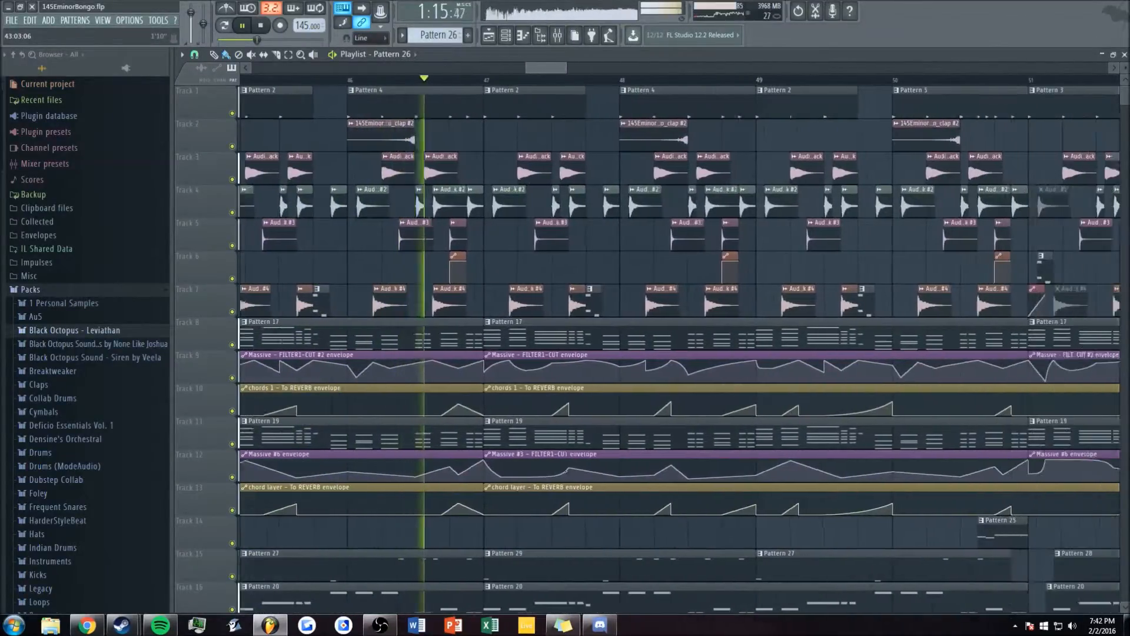
pyautogui.press('space')
# - Locate bar 51 in the playlist and audition the break with the Pattern 18 and Massive envelope clips
pyautogui.scroll(-5, 544, 69)
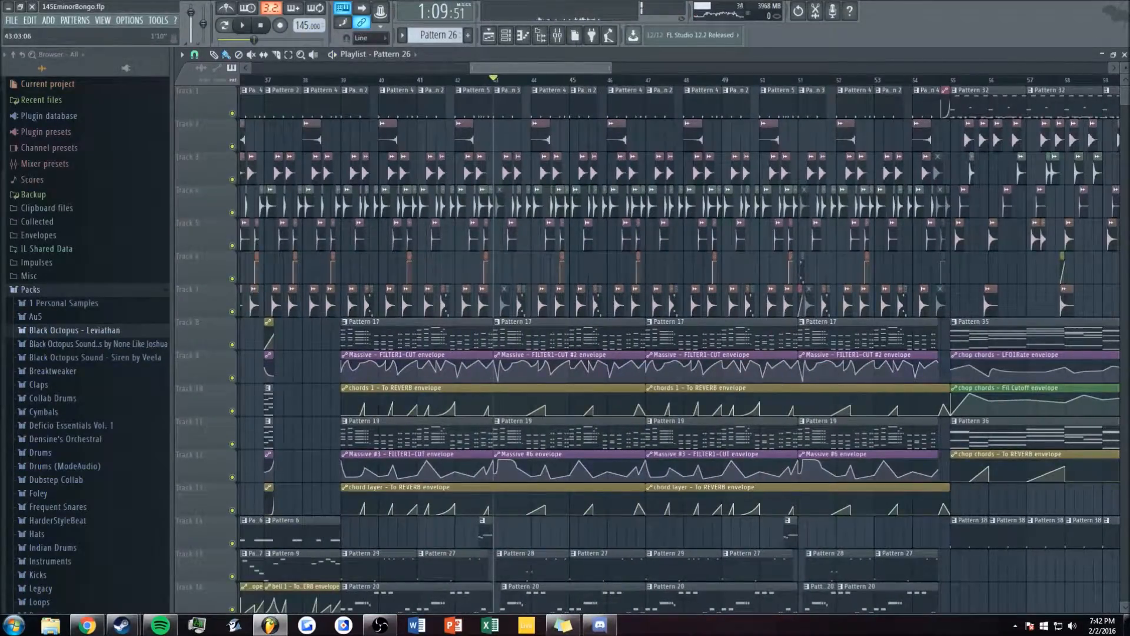
pyautogui.scroll(6, 544, 68)
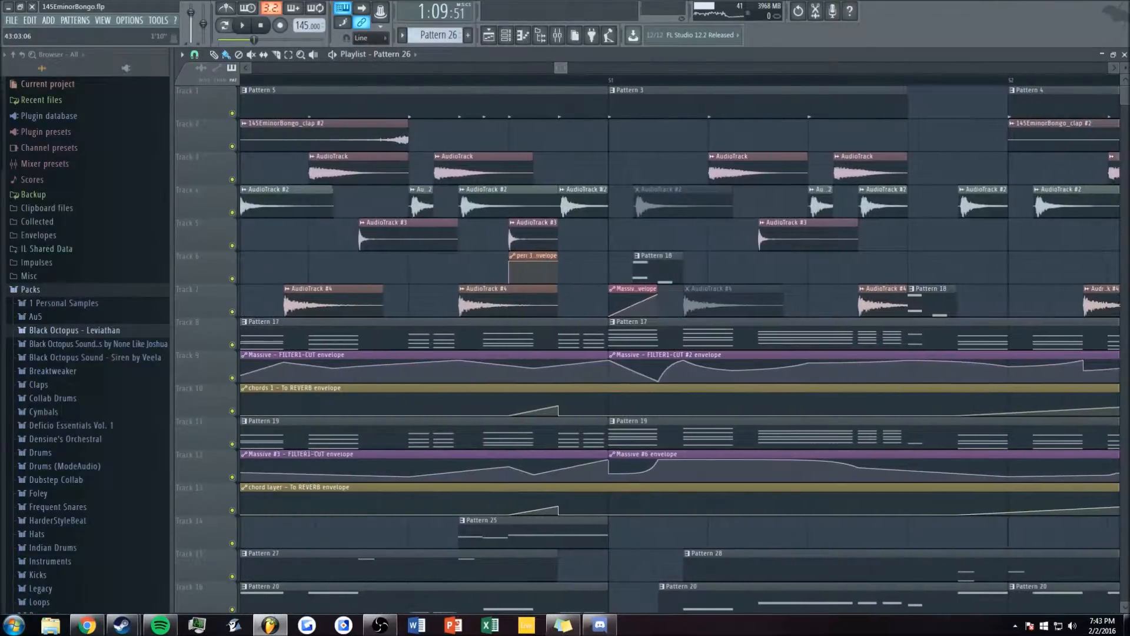
pyautogui.scroll(2, 522, 70)
pyautogui.press('space')
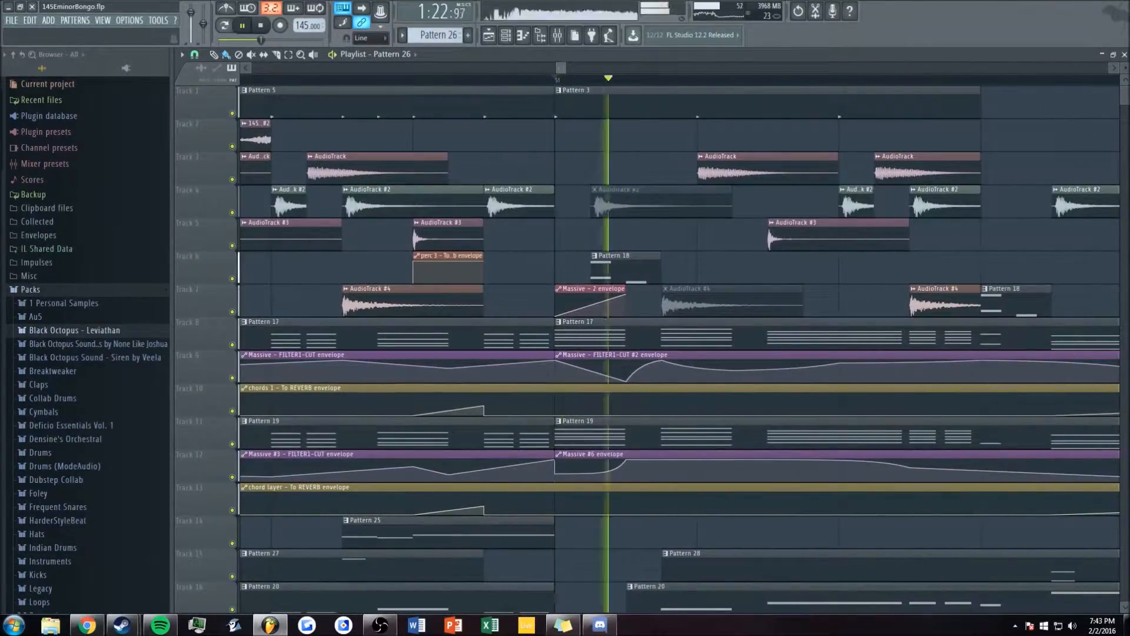
pyautogui.scroll(-3, 553, 69)
pyautogui.press('space')
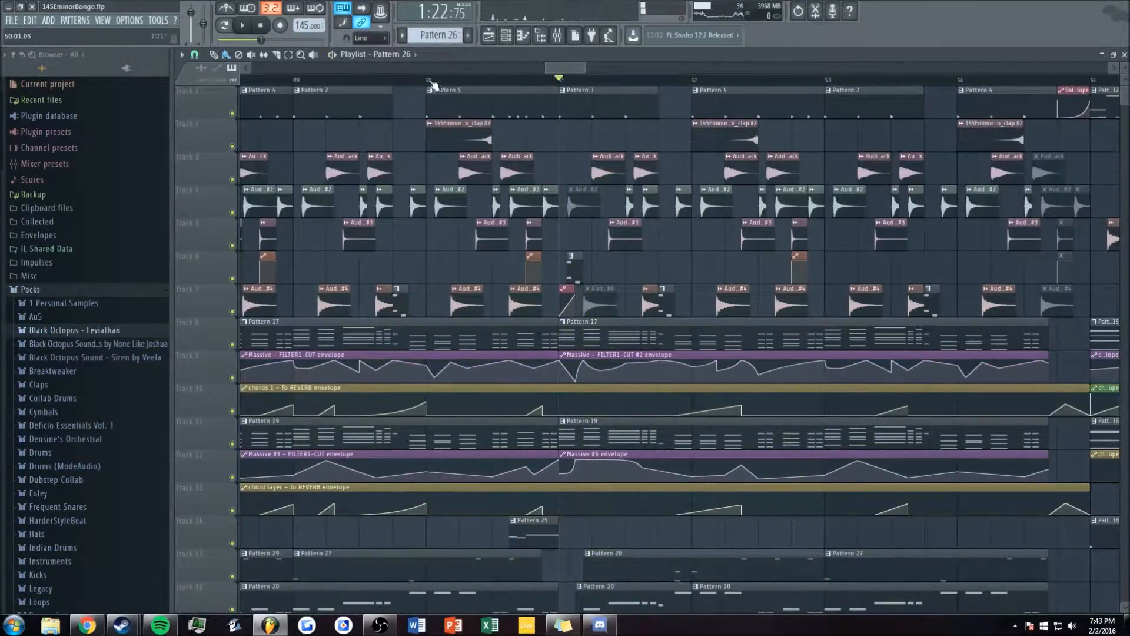
# - Play the transition from bar 50 into bar 51 with the drum clips in view
pyautogui.scroll(1, 574, 65)
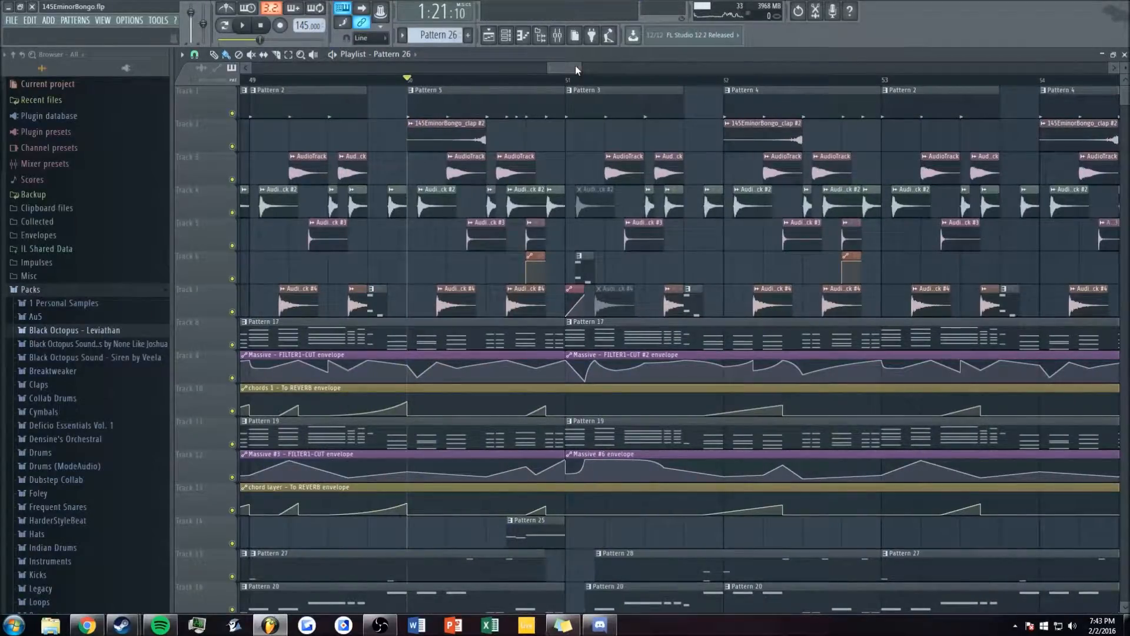
pyautogui.scroll(2, 571, 68)
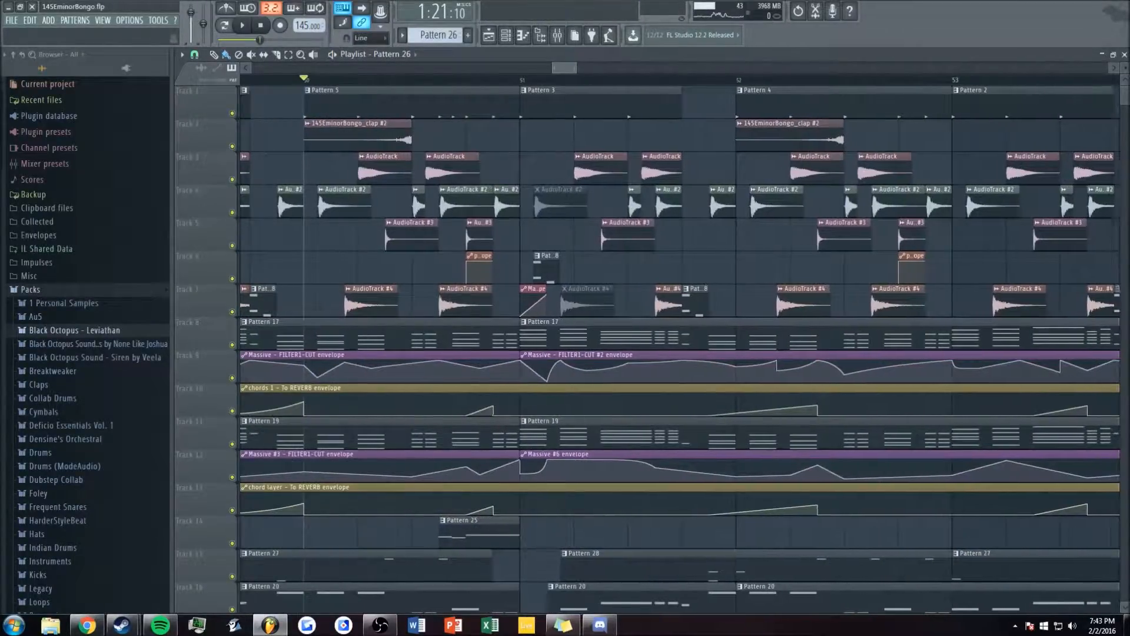
pyautogui.press('space')
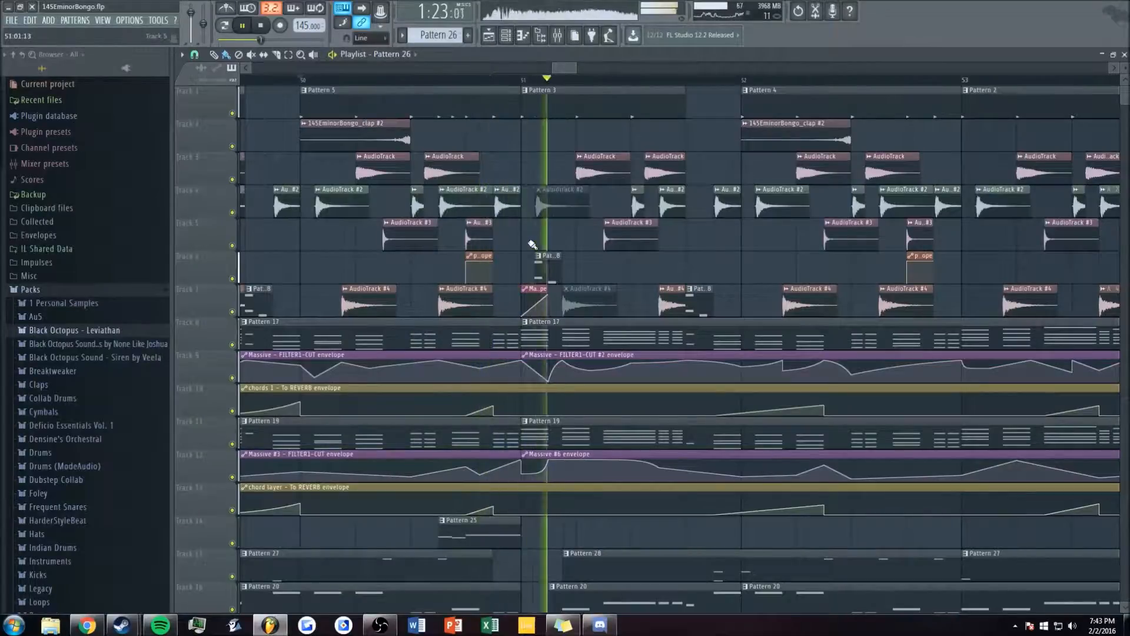
pyautogui.scroll(-2, 533, 244)
pyautogui.press('space')
# - Examine the lower playlist tracks around bar 51 and replay the transition with the 145EminorBongo_kick clip in view
pyautogui.scroll(-2, 535, 235)
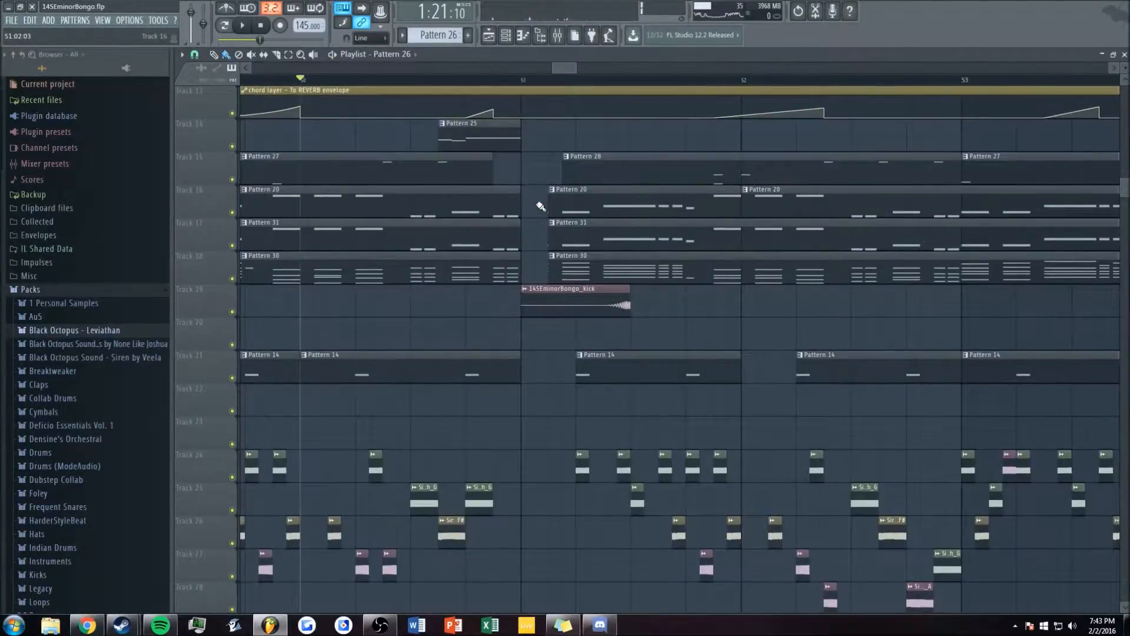
pyautogui.scroll(-5, 576, 66)
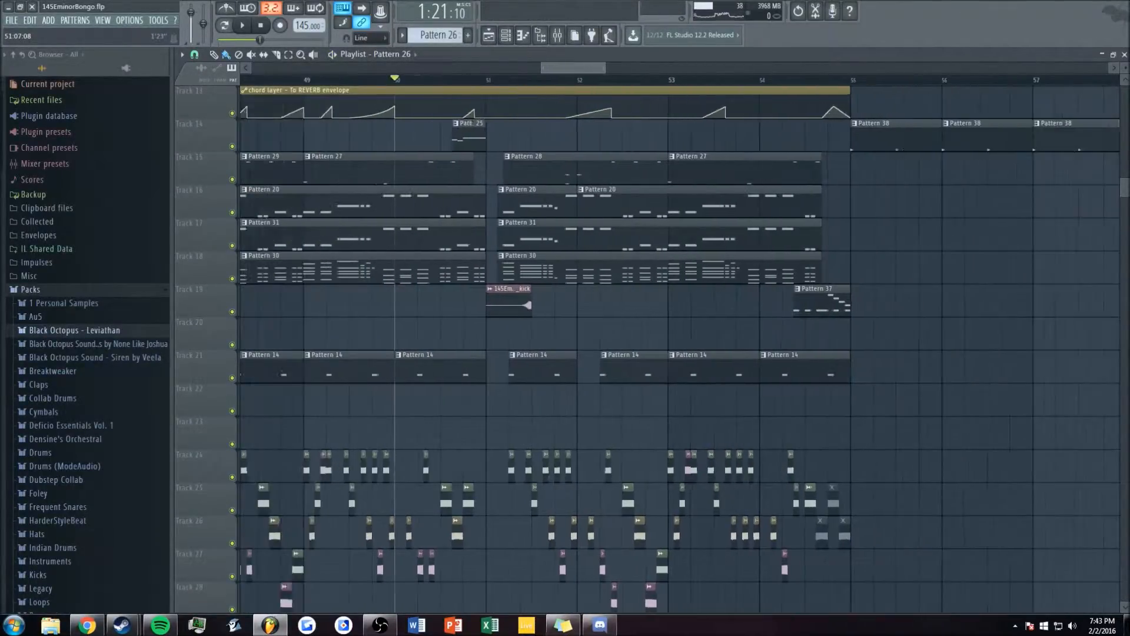
pyautogui.scroll(5, 583, 68)
pyautogui.press('space')
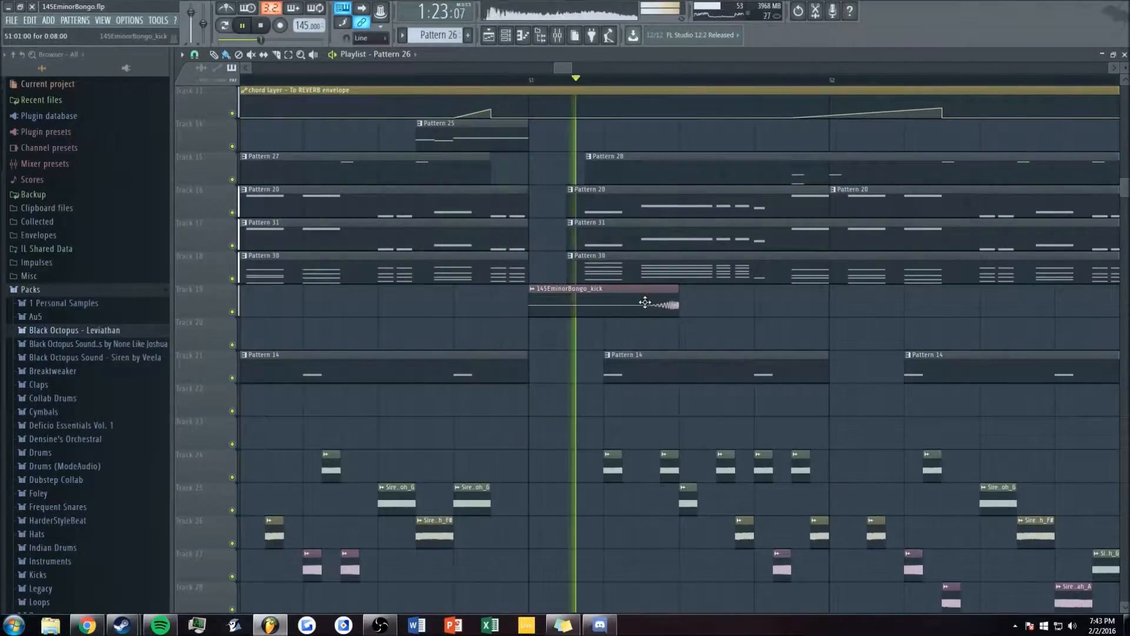
pyautogui.press('space')
pyautogui.scroll(4, 646, 200)
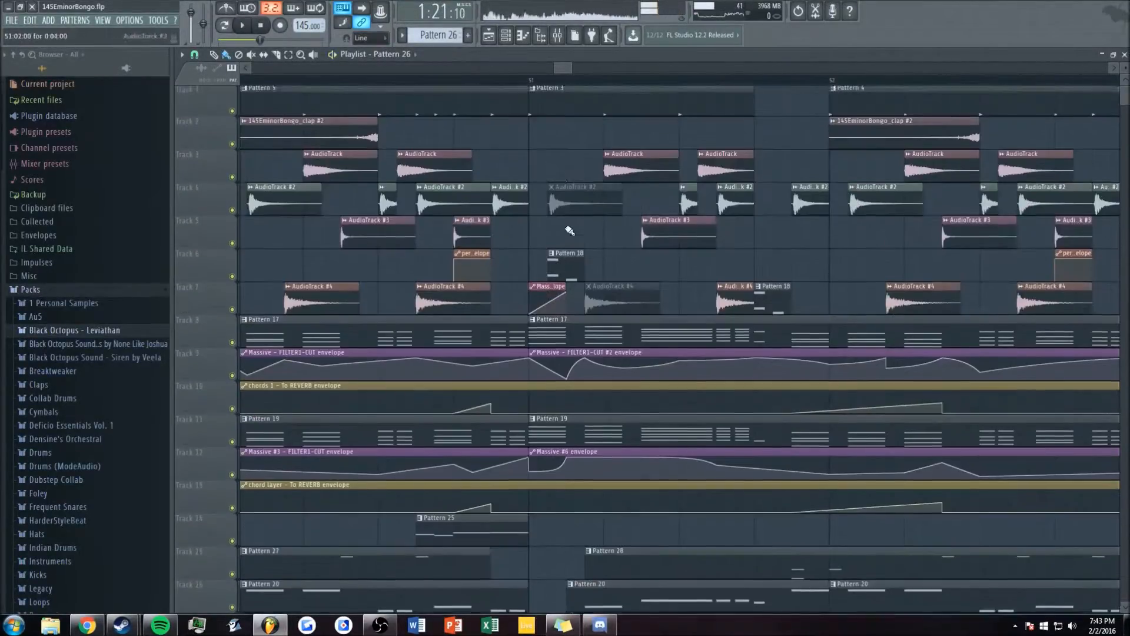
# - Play from bar 54 into the chop chords section at bar 55 and examine the transition's clips and envelopes
pyautogui.scroll(-5, 394, 206)
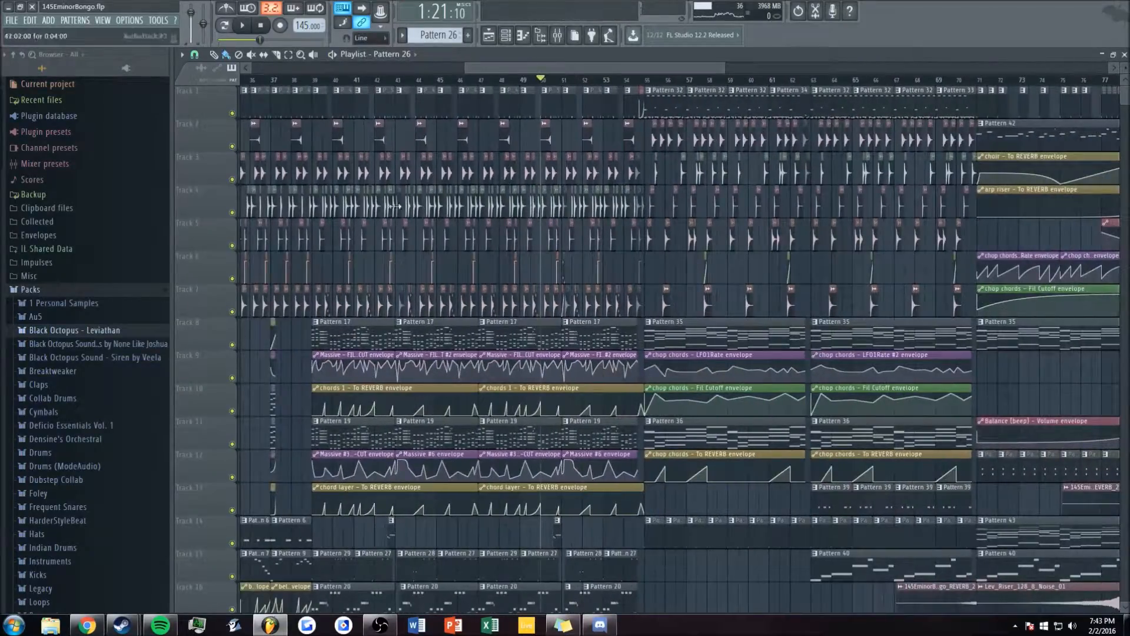
pyautogui.scroll(6, 514, 66)
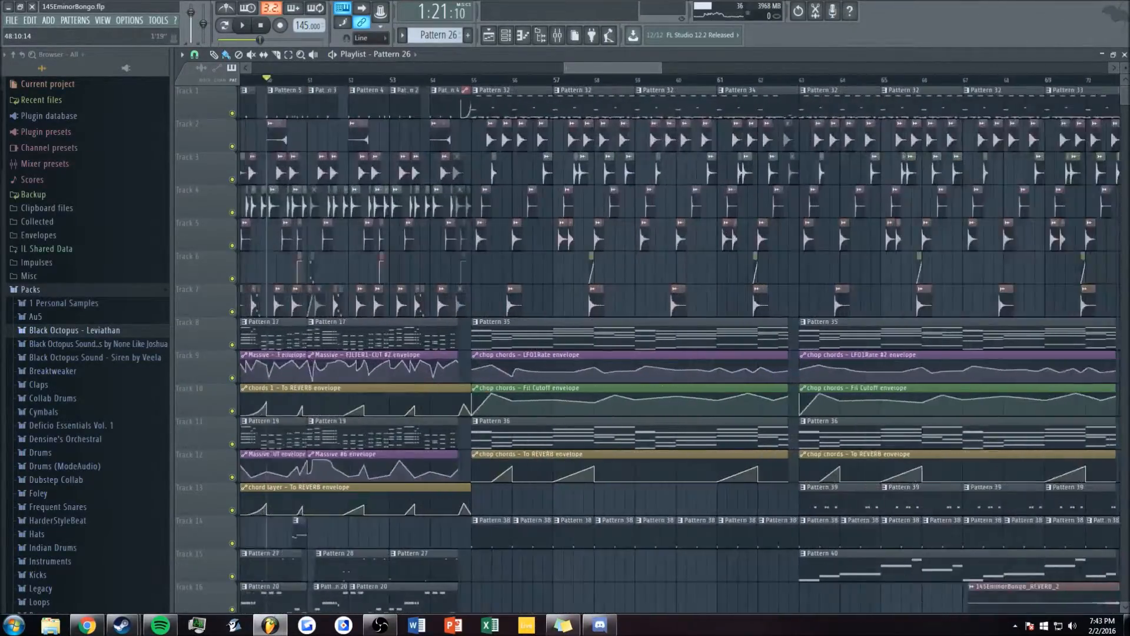
pyautogui.scroll(1, 527, 66)
pyautogui.scroll(2, 455, 97)
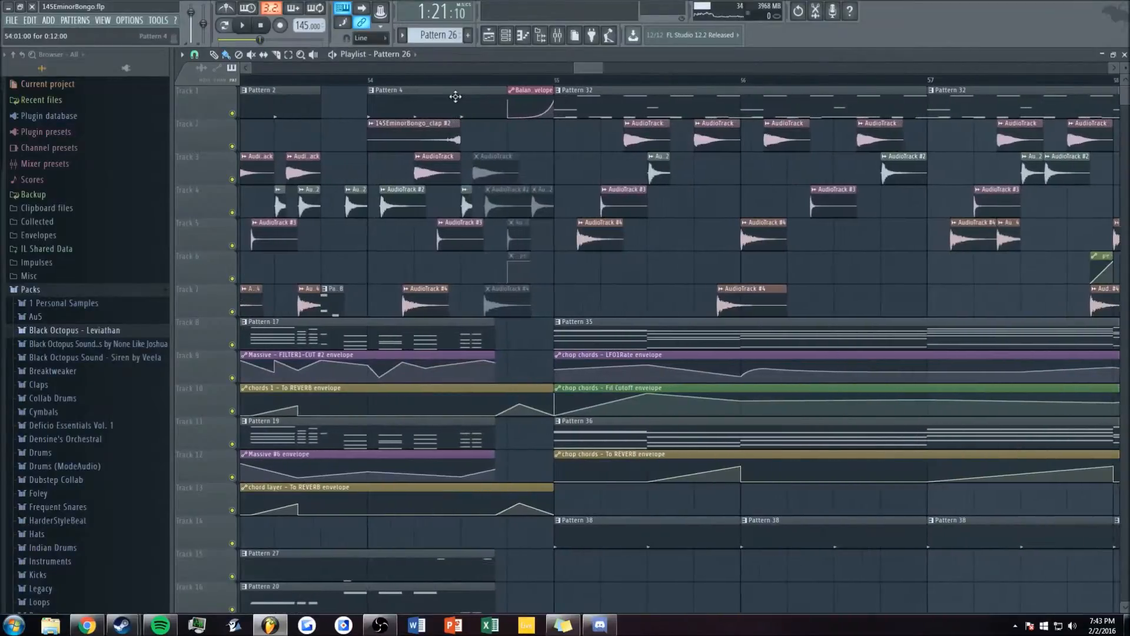
pyautogui.press('space')
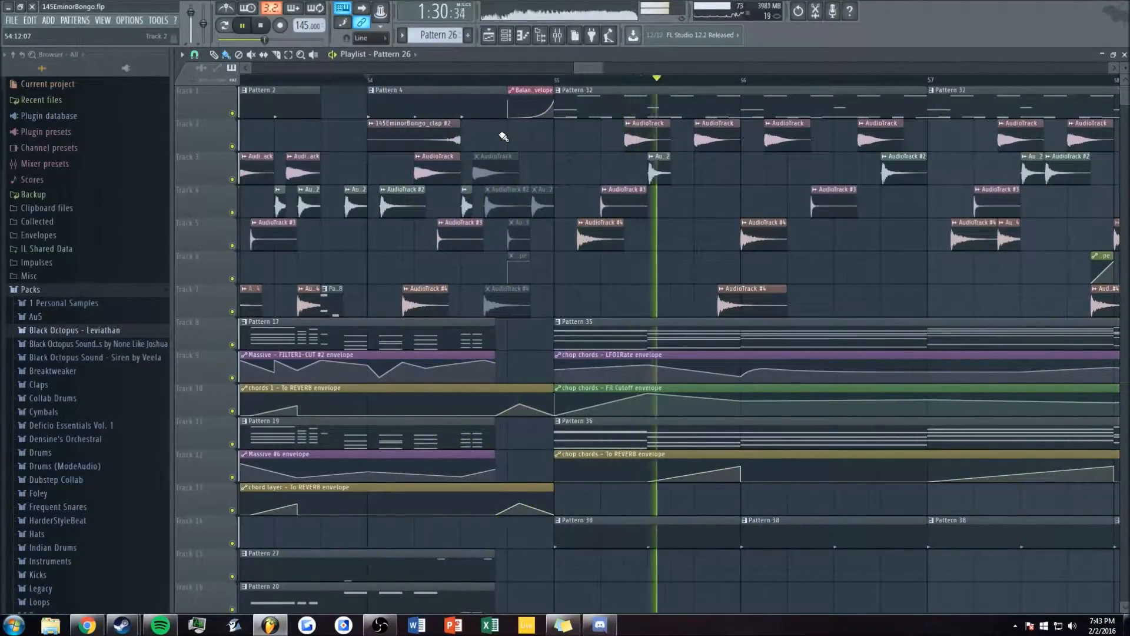
pyautogui.scroll(-1, 572, 64)
pyautogui.scroll(-2, 572, 64)
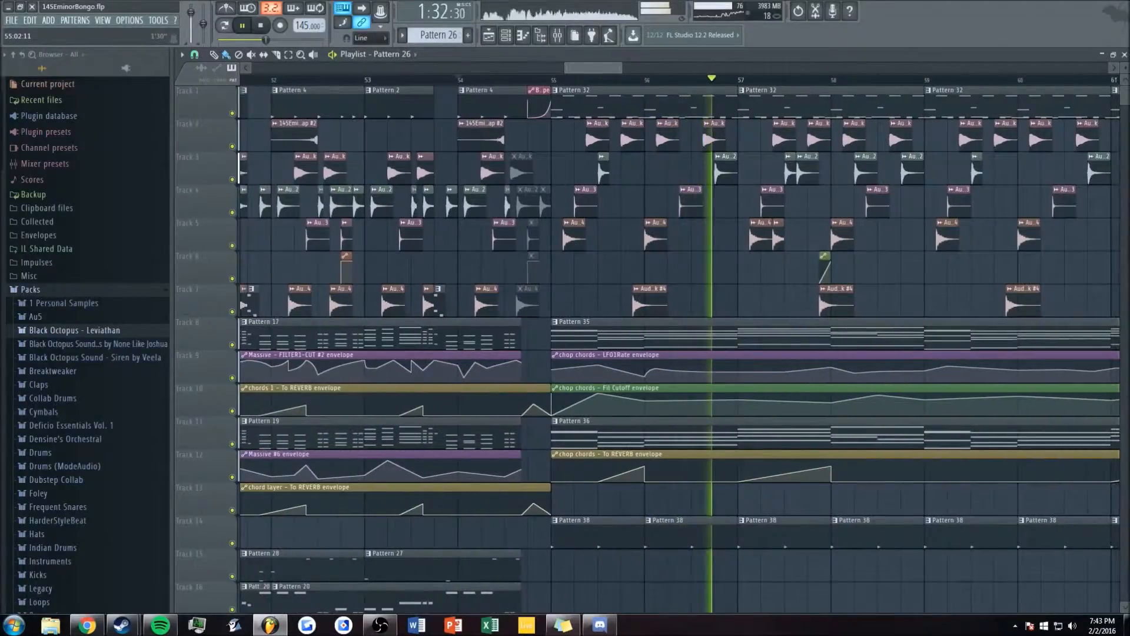
pyautogui.press('space')
pyautogui.scroll(4, 411, 189)
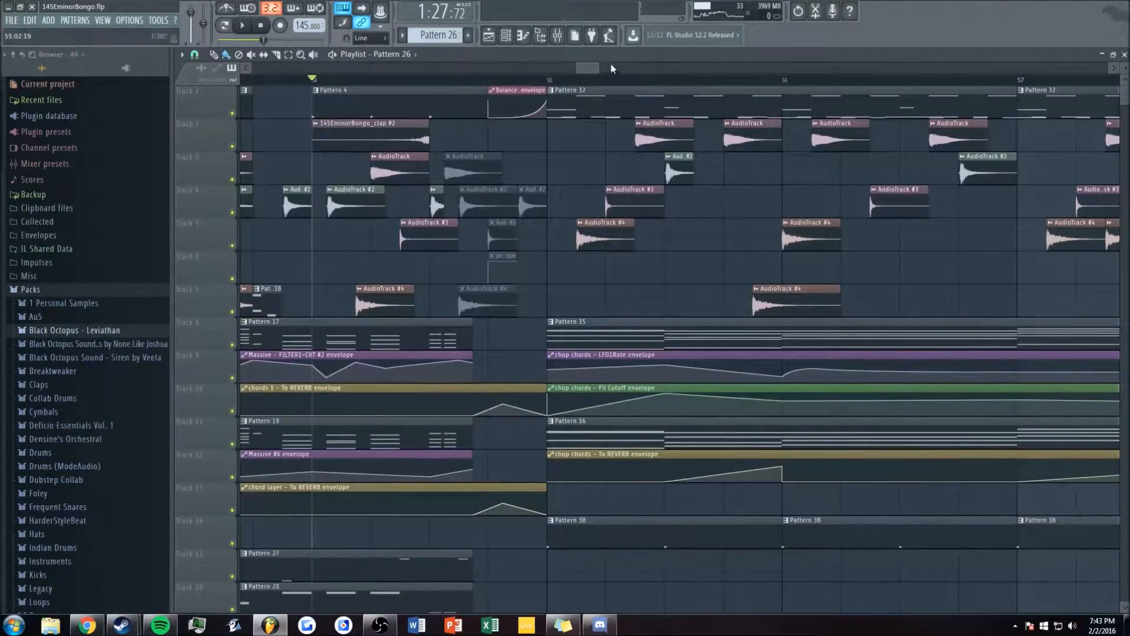
# - Replay the transition from bar 54 into bar 55 with the Balance volume envelope and muted drum clips in view
pyautogui.scroll(5, 530, 94)
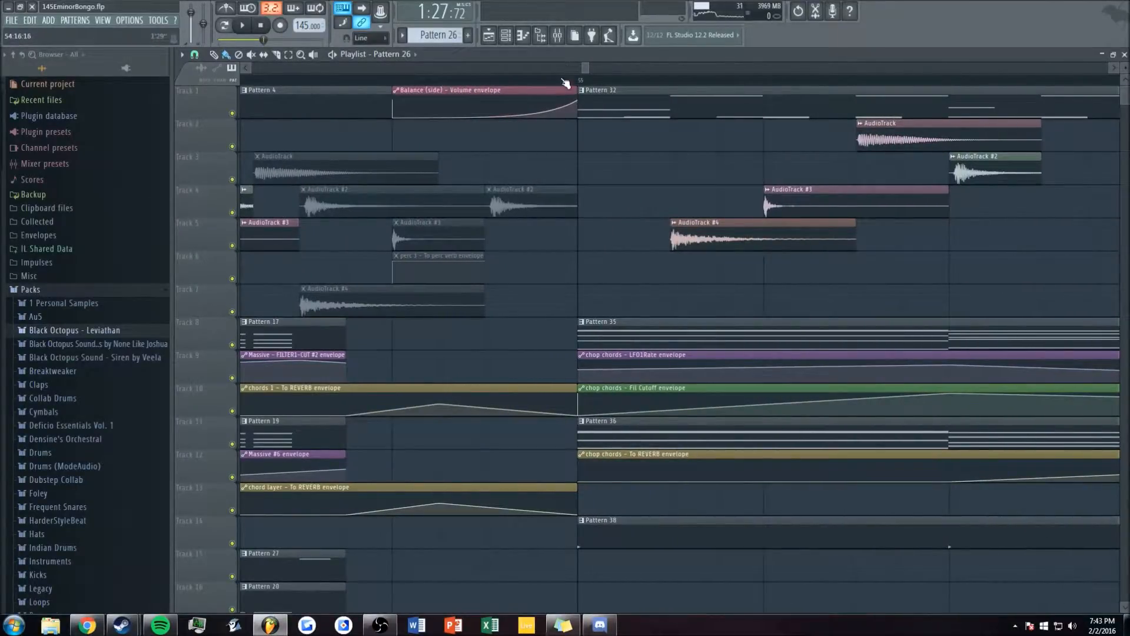
pyautogui.scroll(-3, 571, 65)
pyautogui.press('space')
pyautogui.scroll(1, 592, 66)
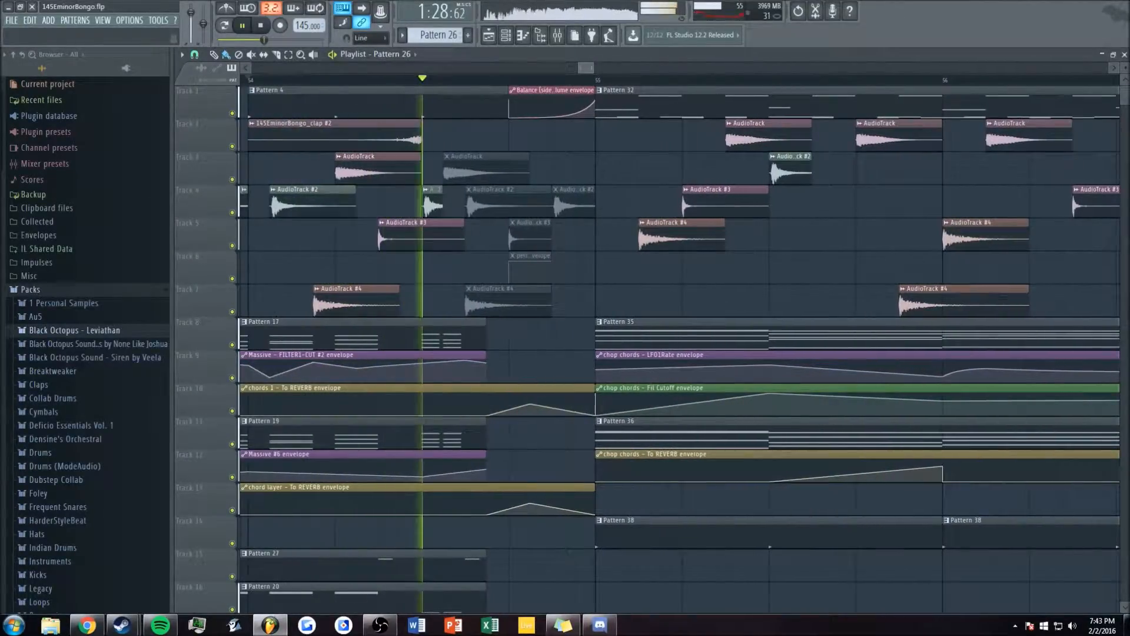
pyautogui.press('space')
pyautogui.scroll(-3, 572, 64)
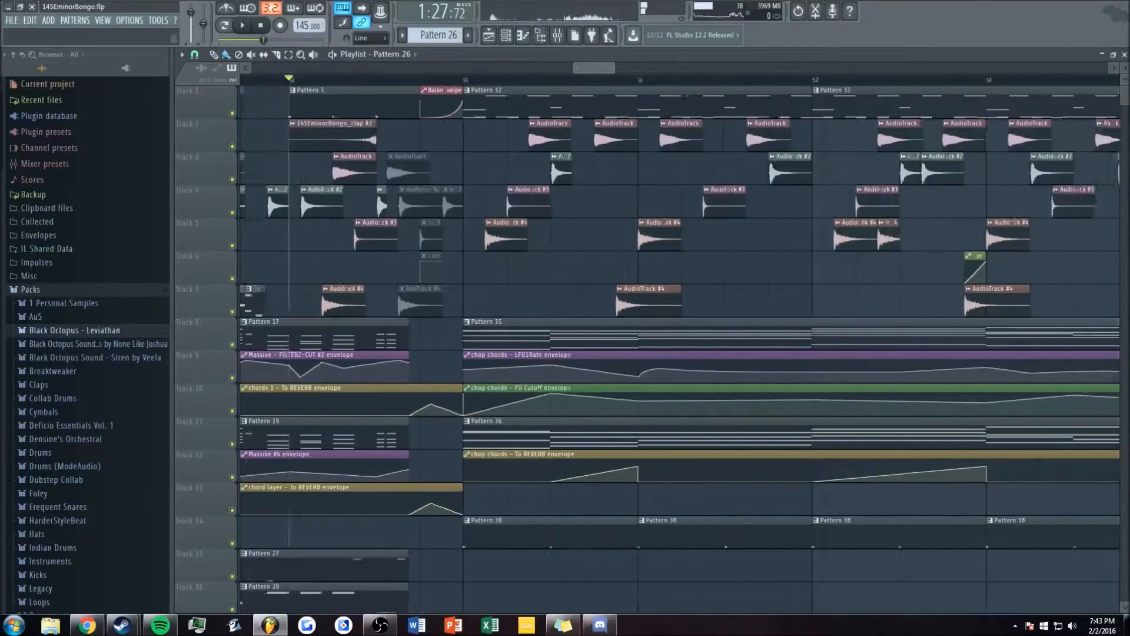
# - Set the playback start to bar 55 and play the chop chords section
pyautogui.click(469, 81)
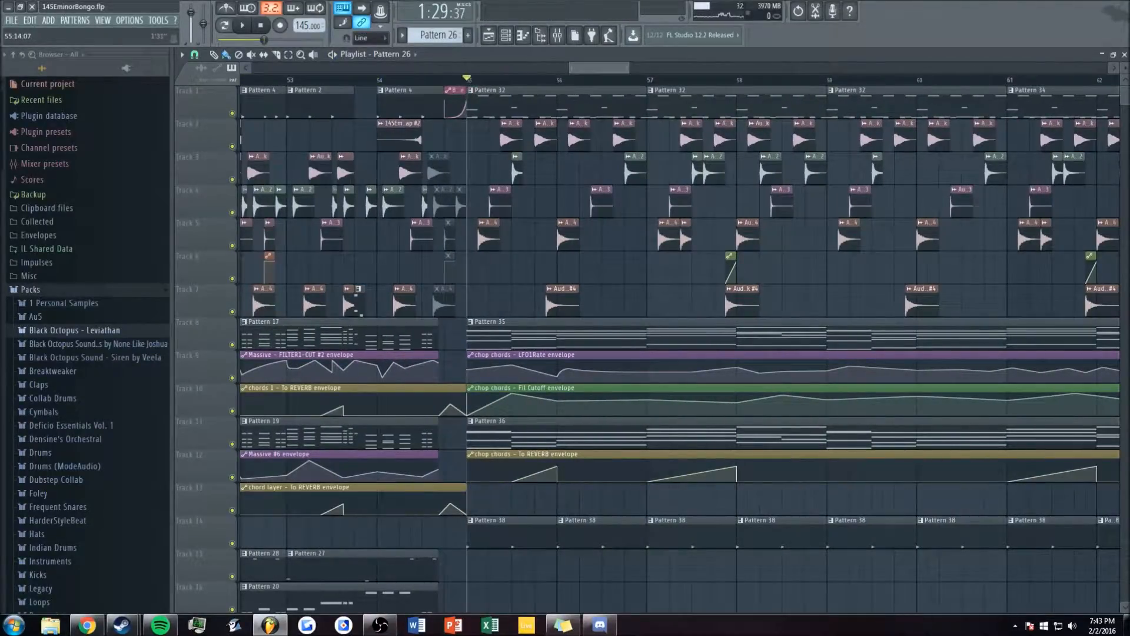
pyautogui.scroll(3, 585, 68)
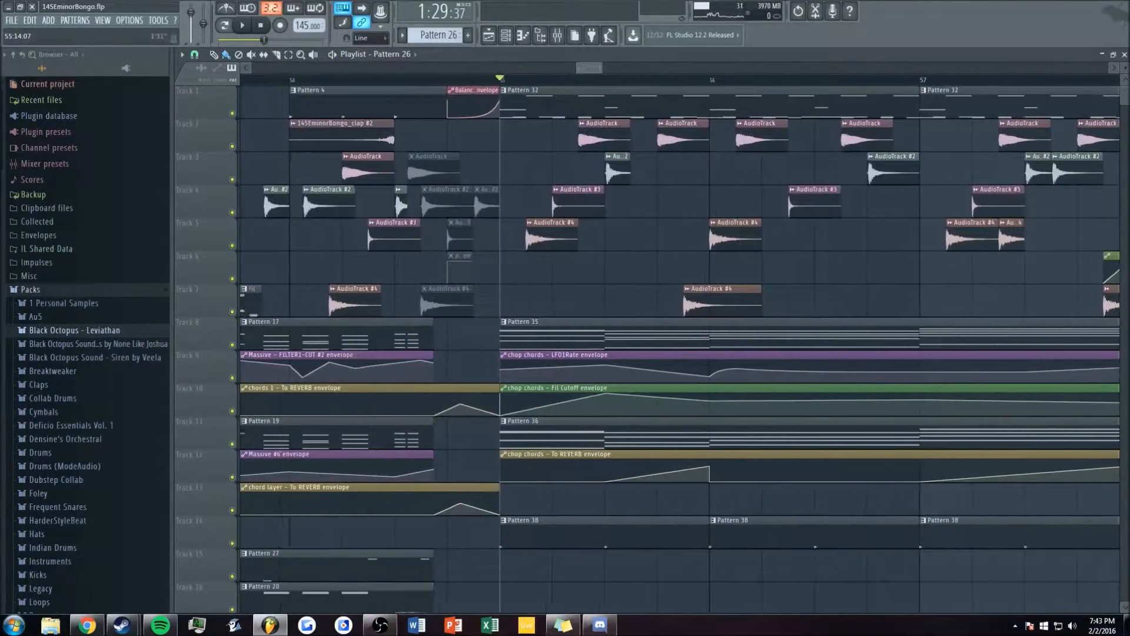
pyautogui.scroll(2, 594, 65)
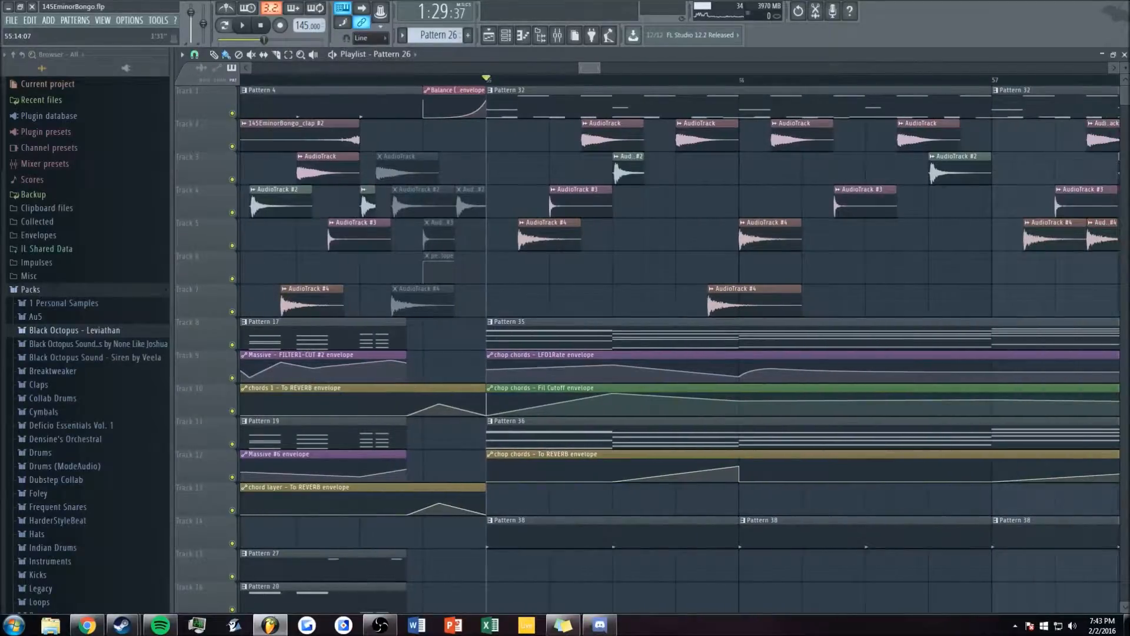
pyautogui.press('space')
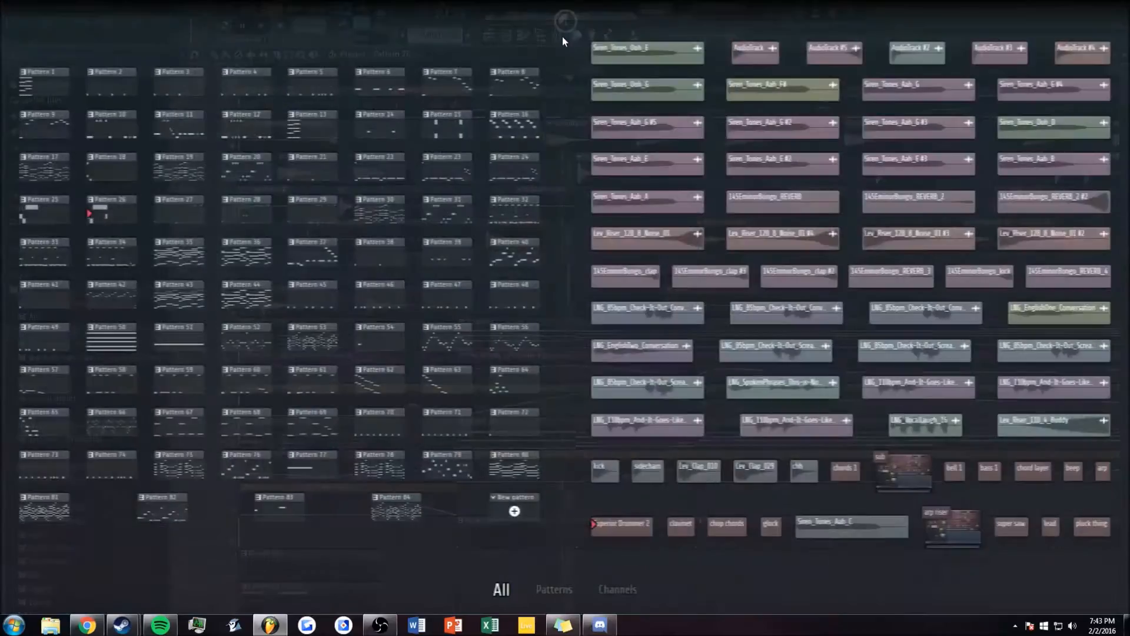
# - Solo the glock mixer track and play it from bar 55
pyautogui.click(557, 36)
pyautogui.click(505, 37)
pyautogui.click(530, 186)
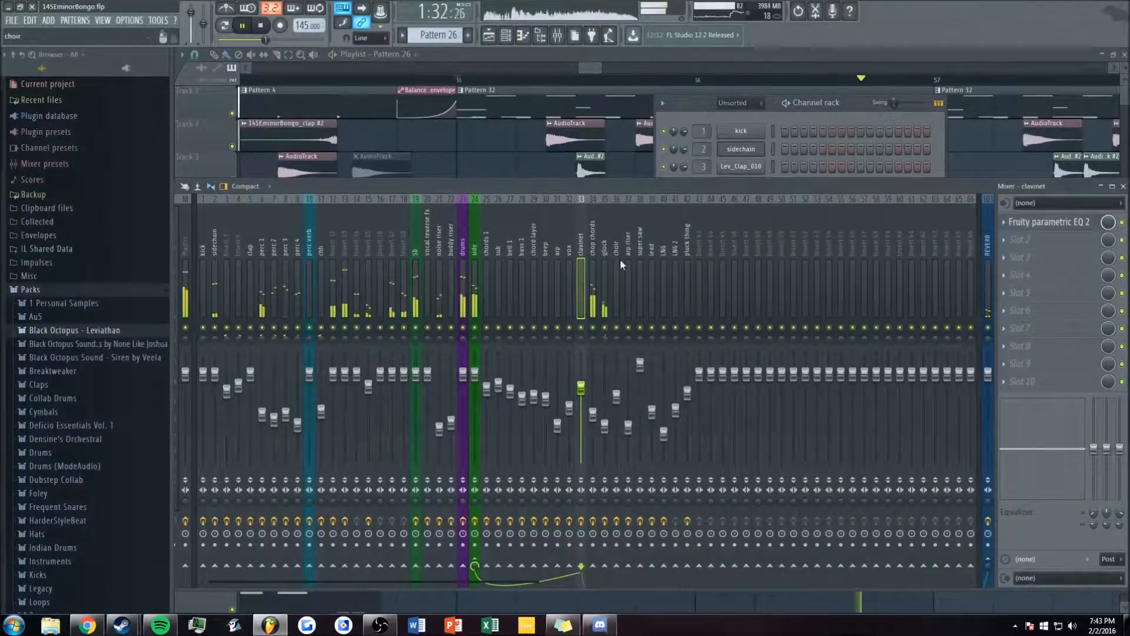
pyautogui.press('space')
pyautogui.click(605, 291)
pyautogui.press('space')
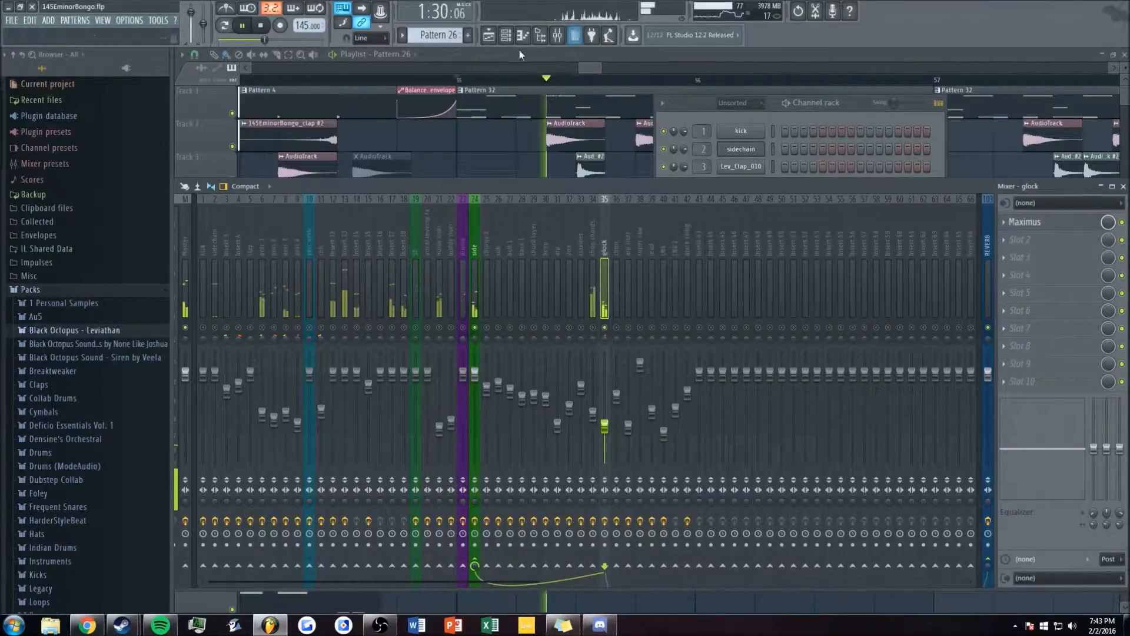
# - Open the glock channel's EastWest instrument and look up its Glock preset in the Gold Perc Metals folder
pyautogui.click(847, 103)
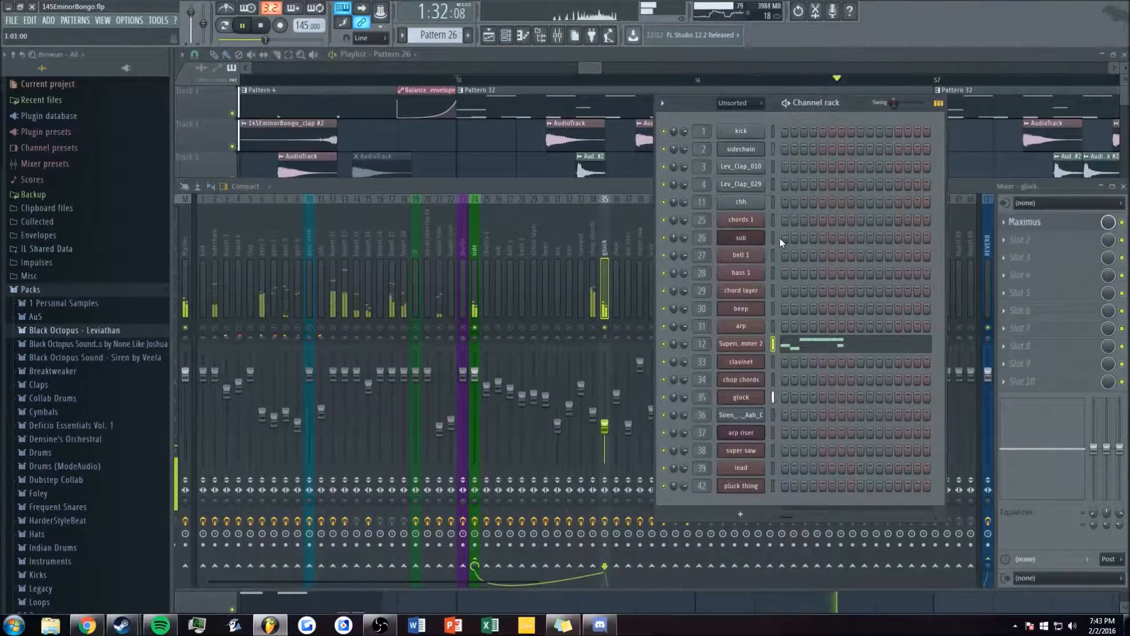
pyautogui.click(741, 396)
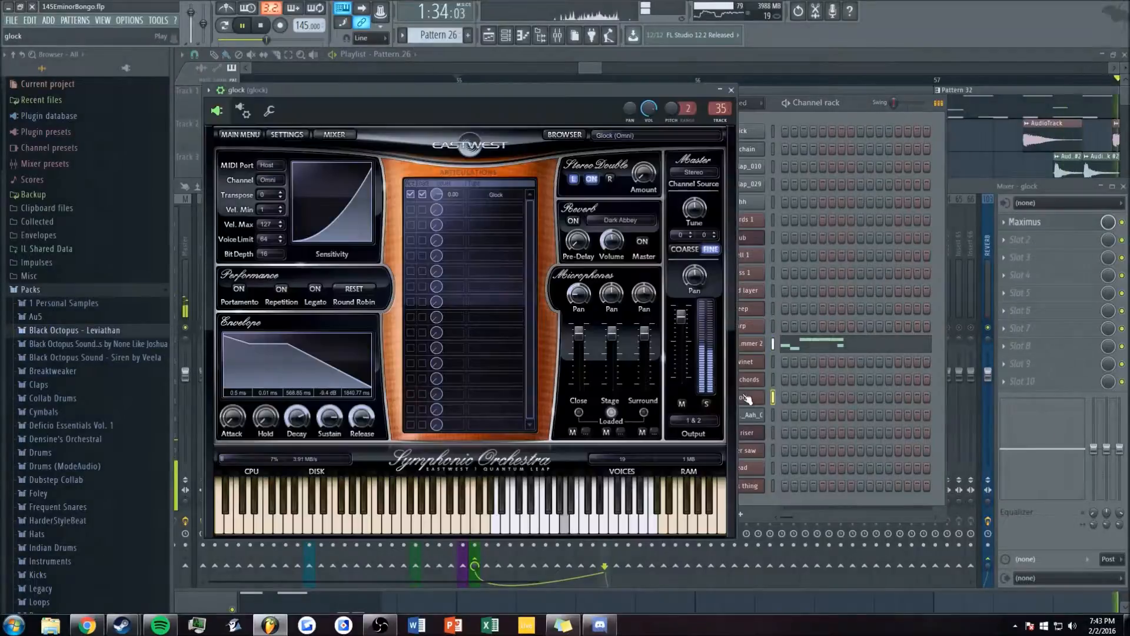
pyautogui.press('space')
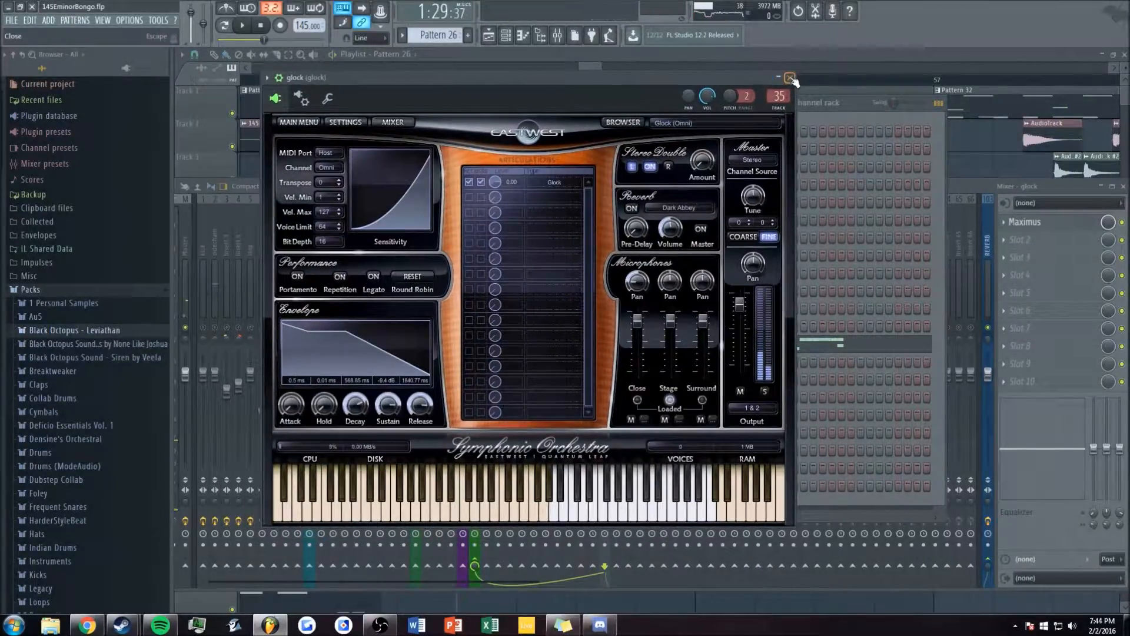
pyautogui.click(785, 78)
pyautogui.click(743, 396)
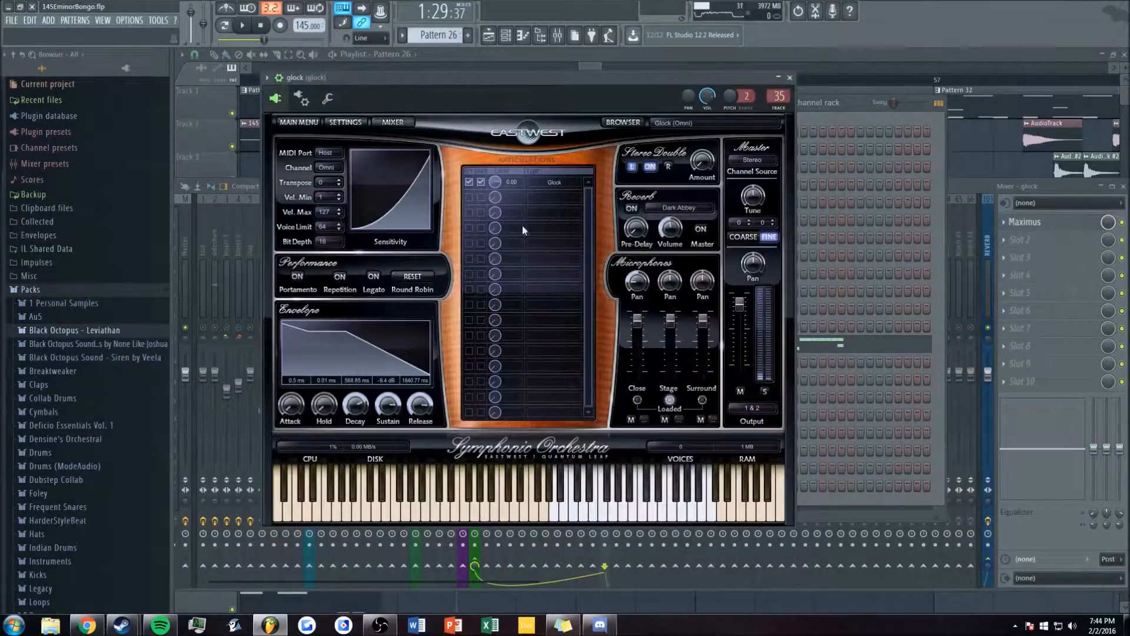
pyautogui.click(655, 122)
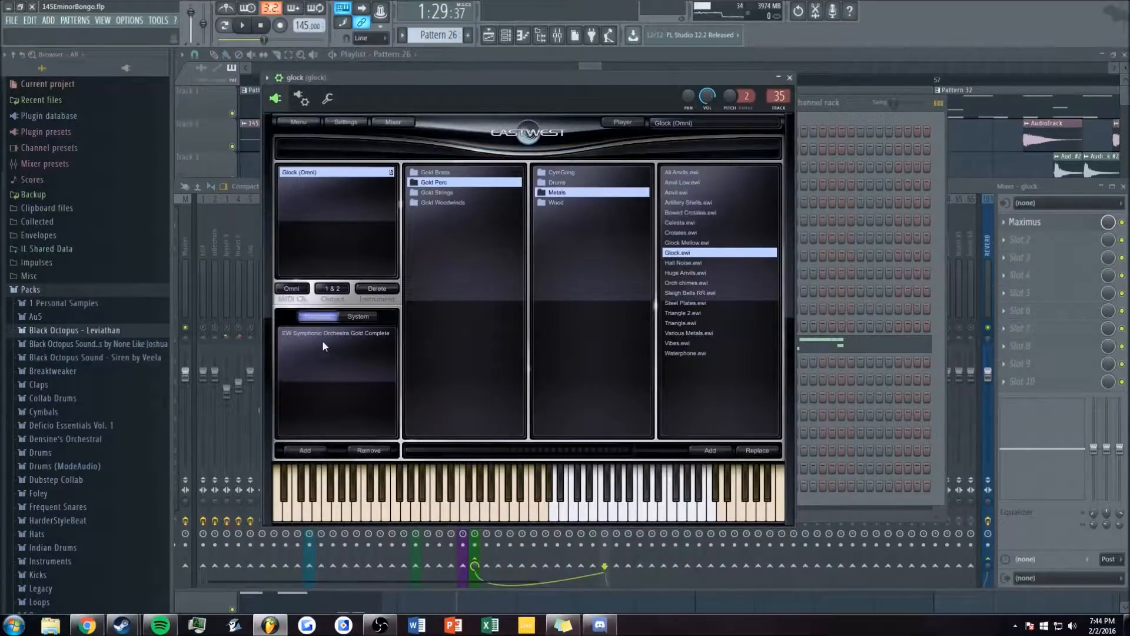
pyautogui.click(623, 122)
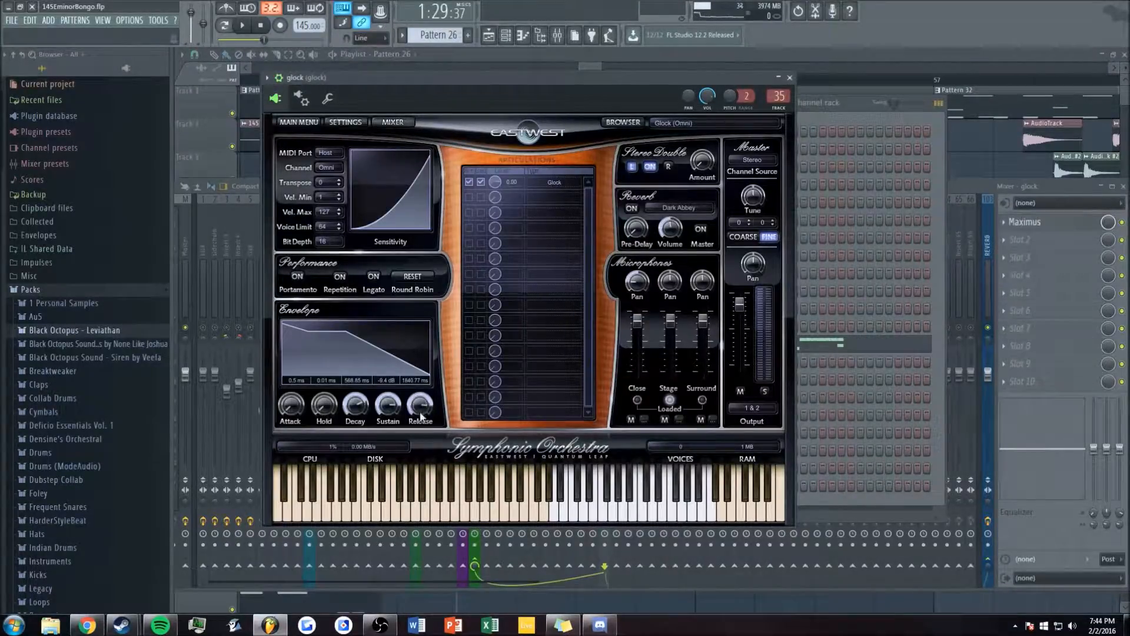
# - Audition test notes on the glock instrument and close its window
pyautogui.press('e')
pyautogui.press('c')
pyautogui.press('e')
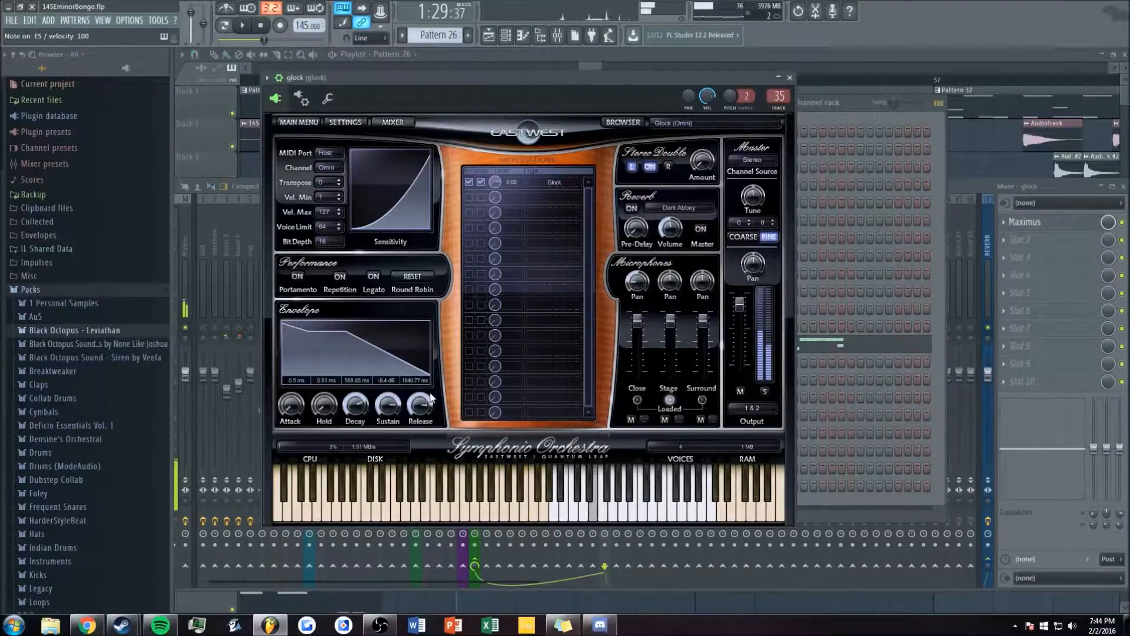
pyautogui.press('c')
pyautogui.press('e')
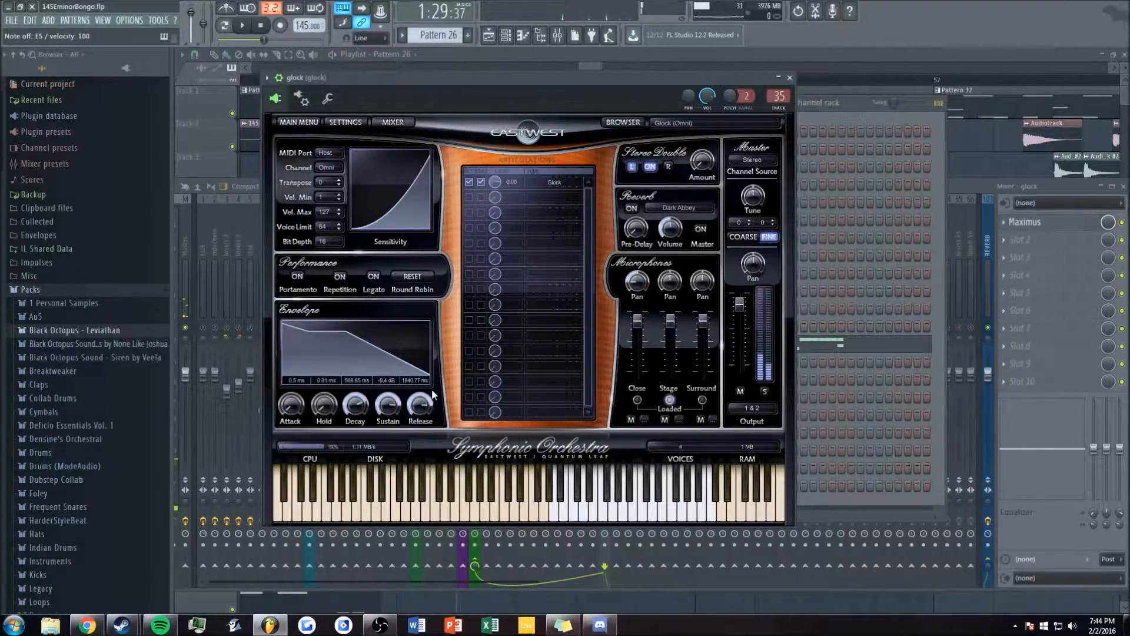
pyautogui.click(789, 77)
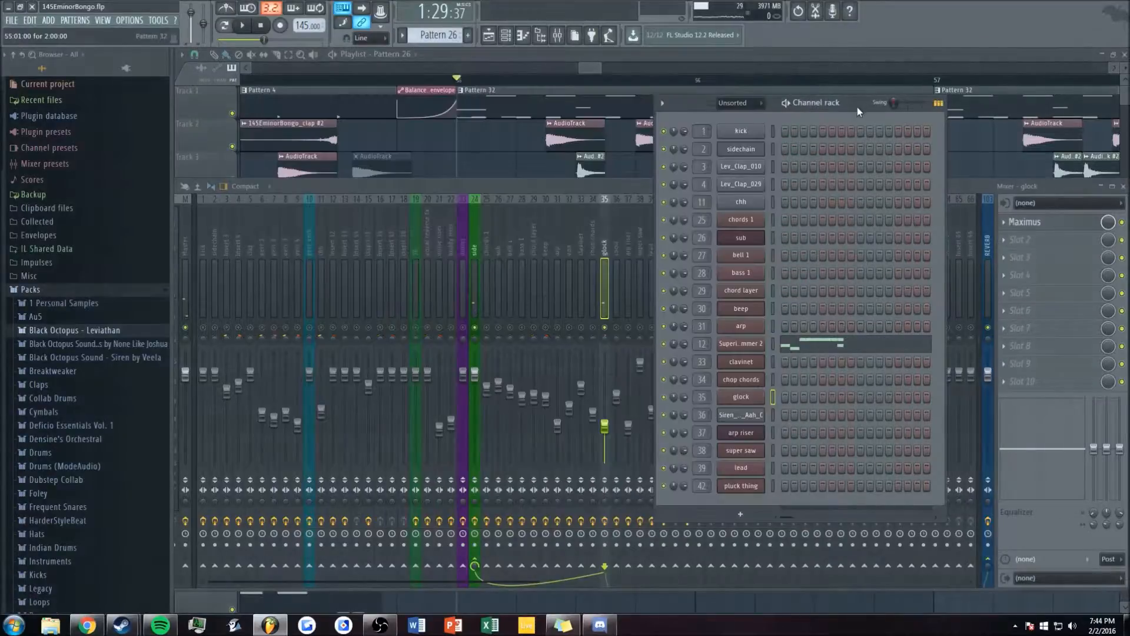
# - Examine the Maximus effect on the glock mixer track and close it
pyautogui.click(640, 186)
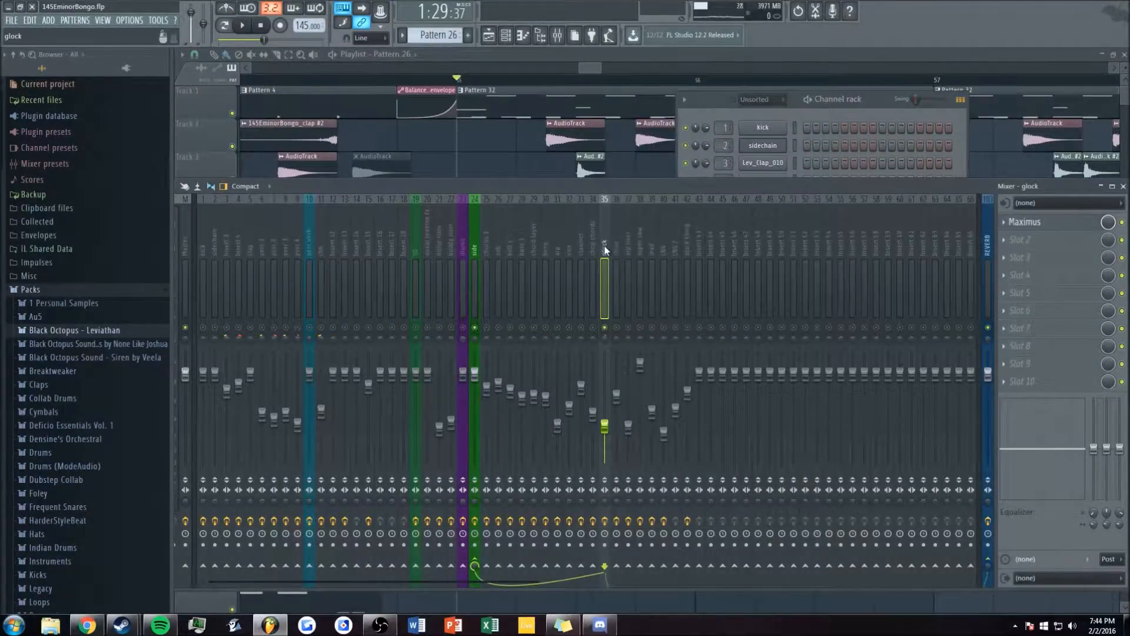
pyautogui.click(1026, 222)
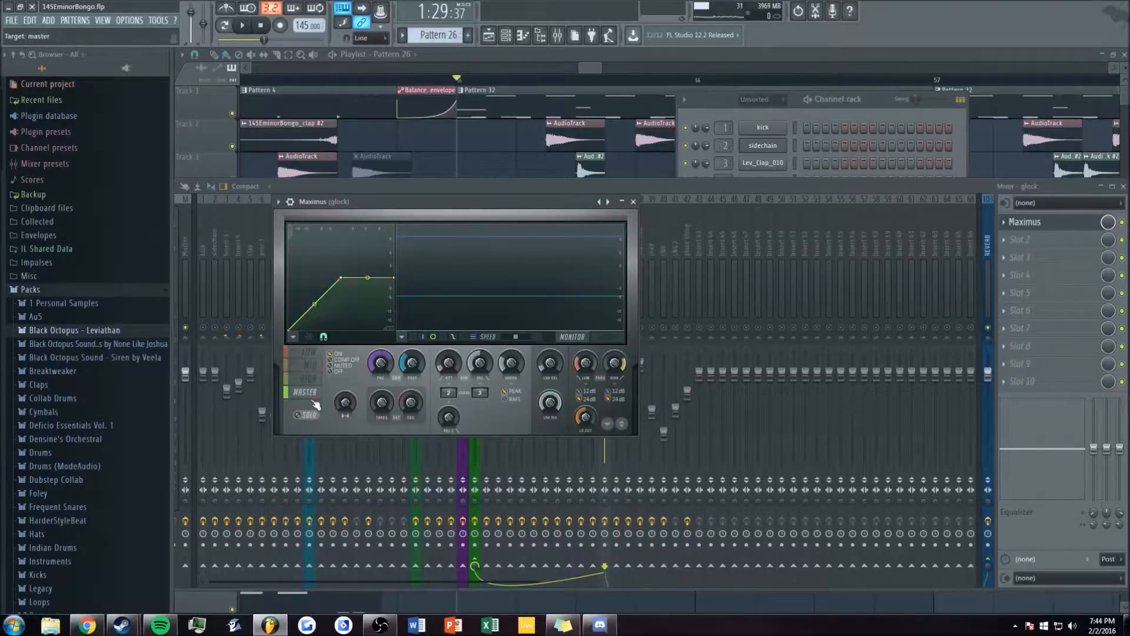
pyautogui.click(634, 202)
pyautogui.click(1036, 222)
pyautogui.click(633, 202)
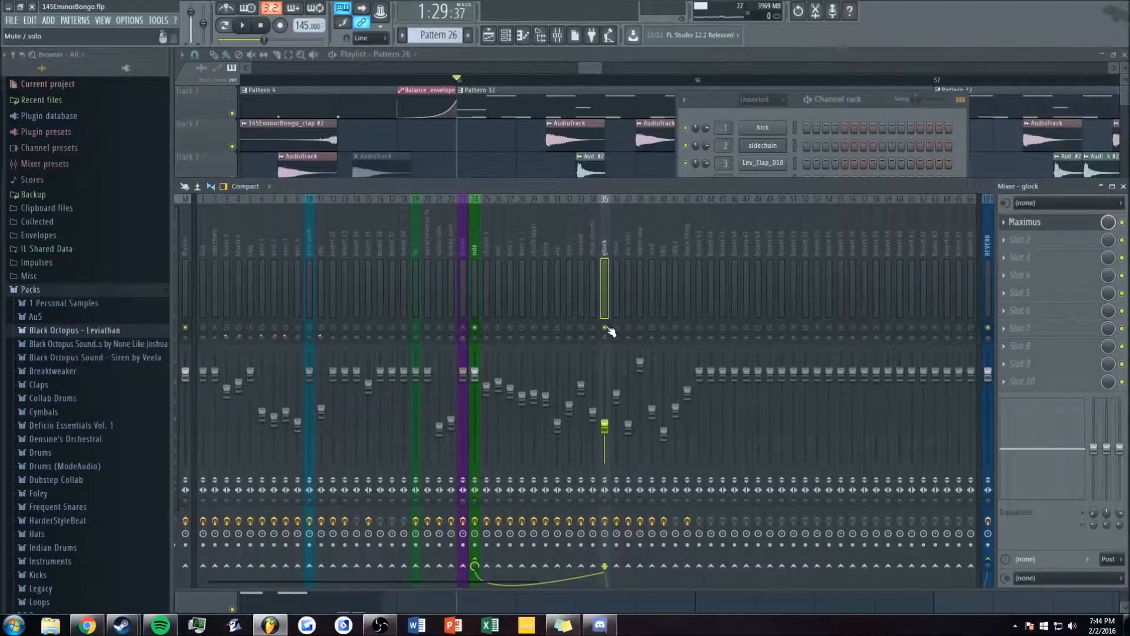
# - Solo the chop chords mixer track and start playback from bar 55
pyautogui.click(486, 150)
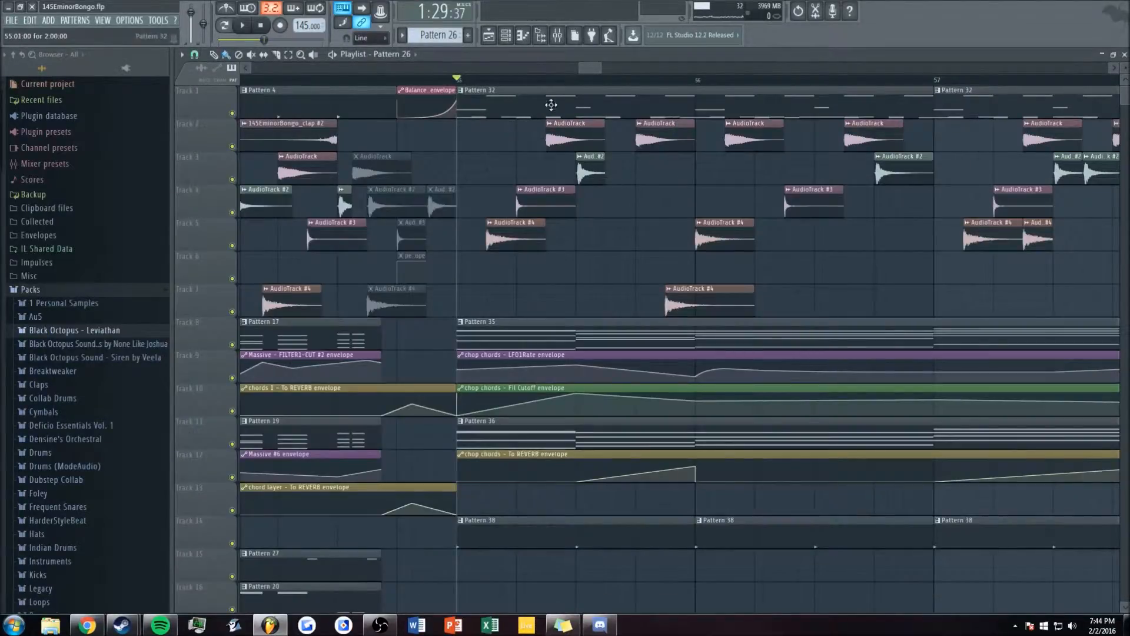
pyautogui.scroll(-3, 594, 69)
pyautogui.click(556, 35)
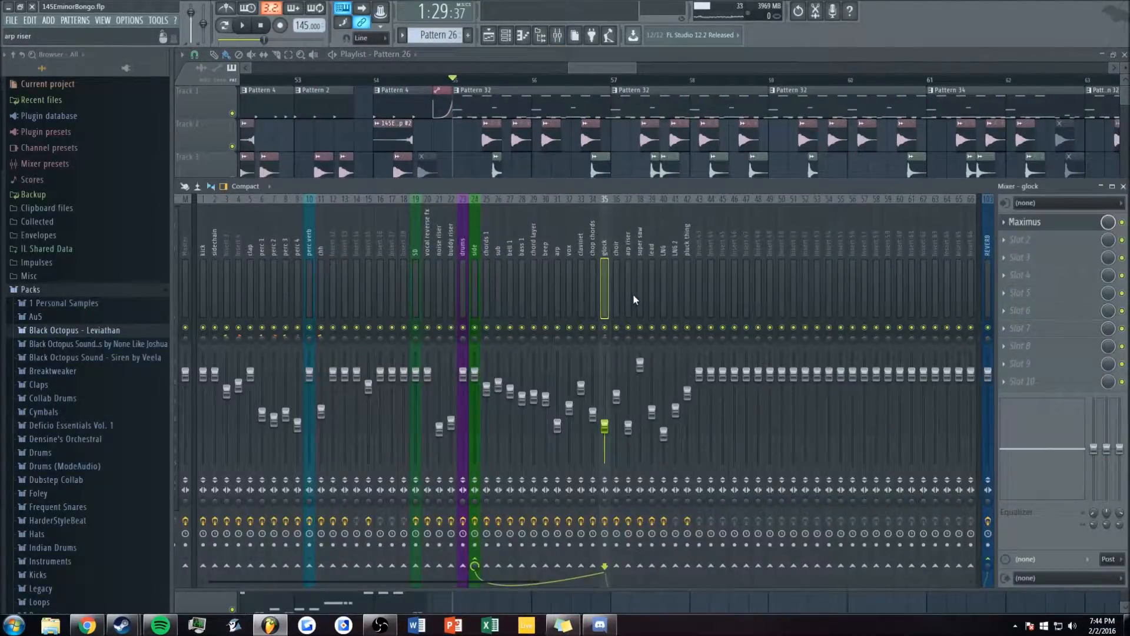
pyautogui.click(593, 261)
pyautogui.rightClick(593, 327)
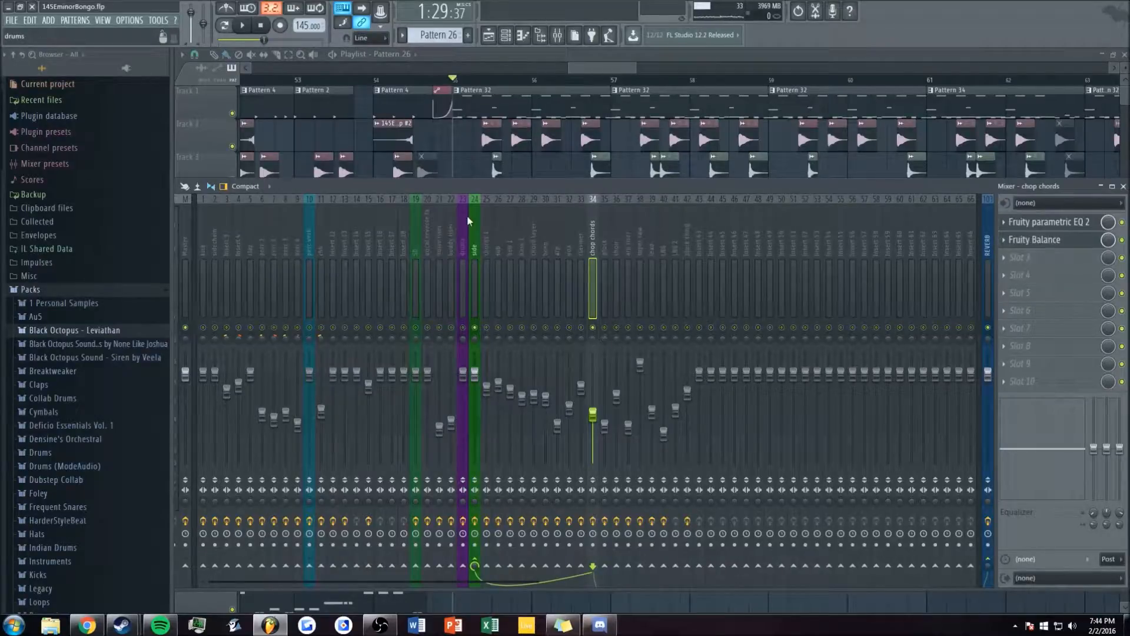
pyautogui.press('space')
# - Follow the playing chop chords section in the playlist with its Pattern 35 clips and envelopes in view
pyautogui.click(576, 68)
pyautogui.scroll(3, 577, 69)
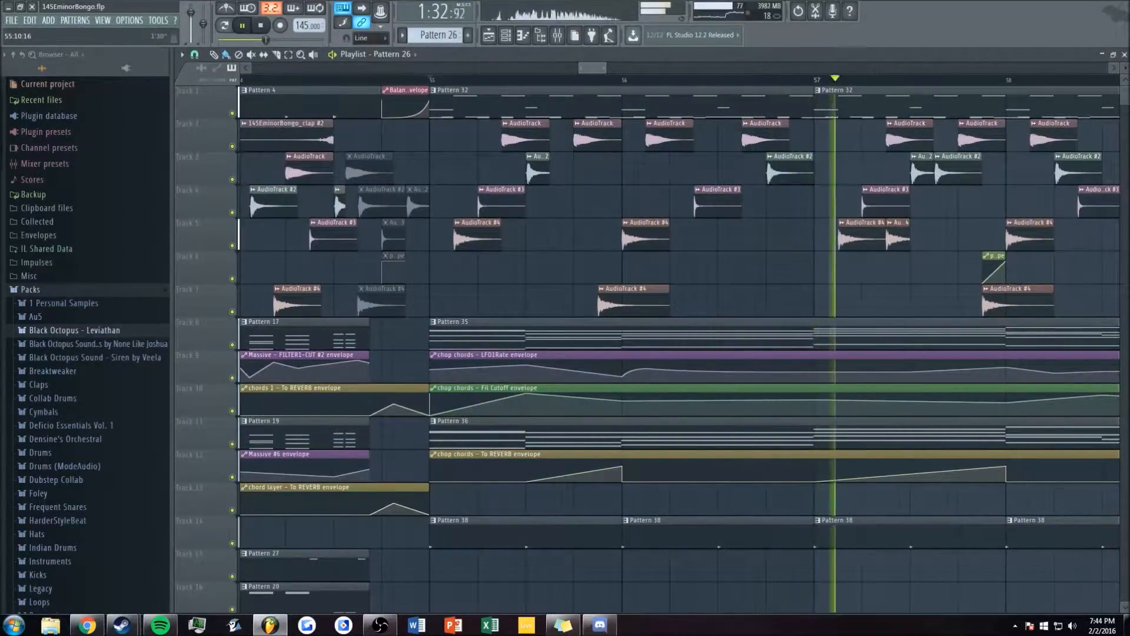
pyautogui.scroll(-2, 592, 64)
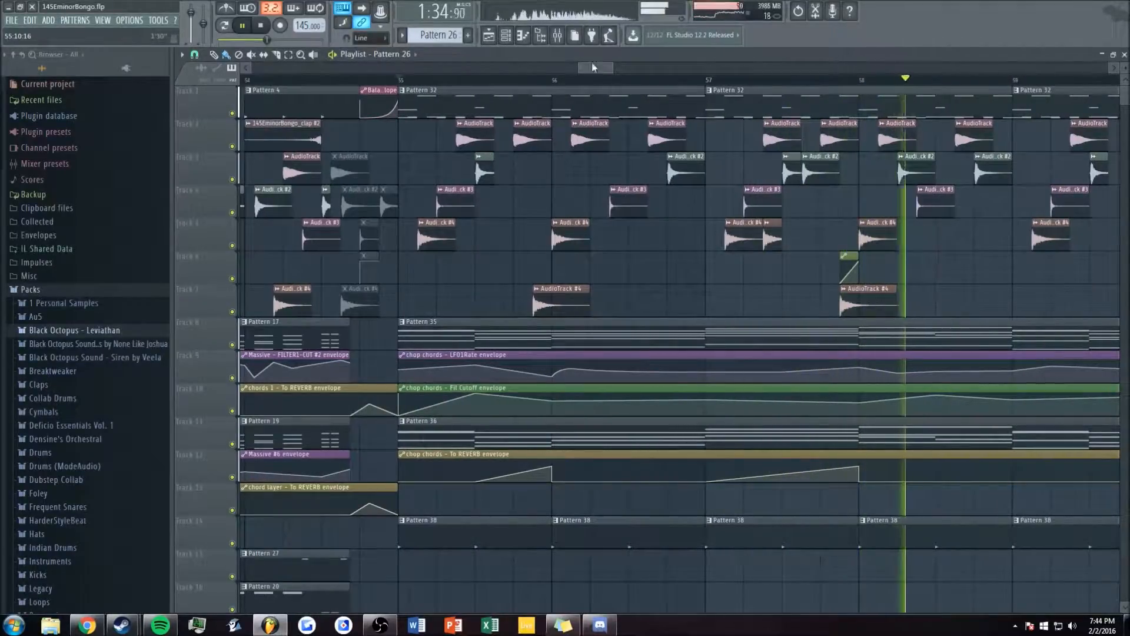
# - Stop playback, open the chop chords channel's Serum instrument and examine its oscillators and LFO1 modulation
pyautogui.click(507, 36)
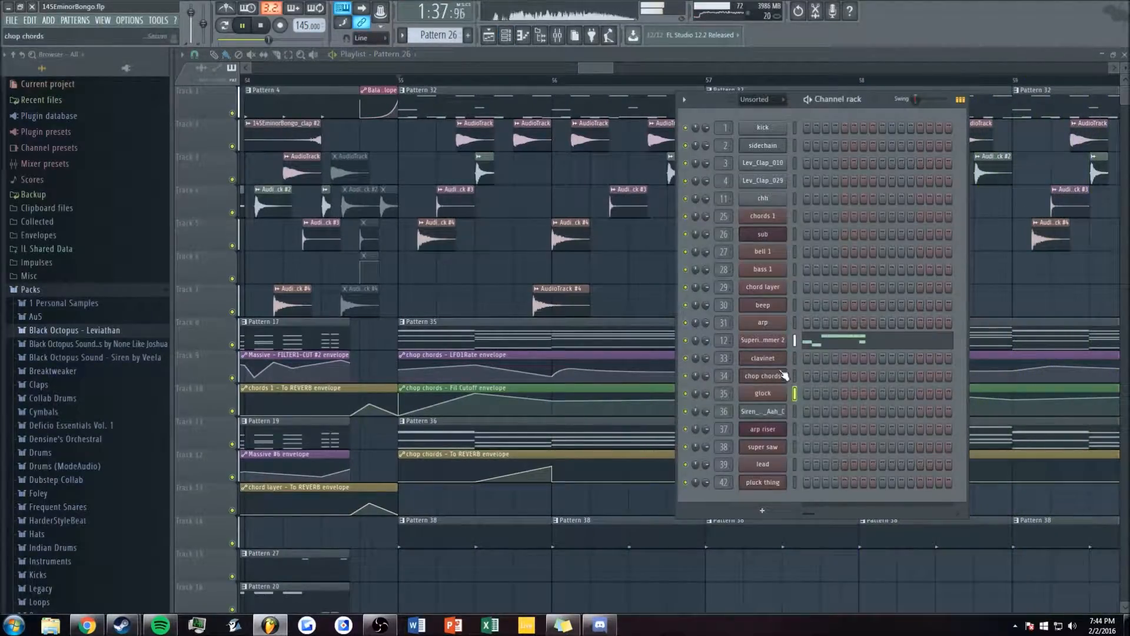
pyautogui.press('space')
pyautogui.click(771, 377)
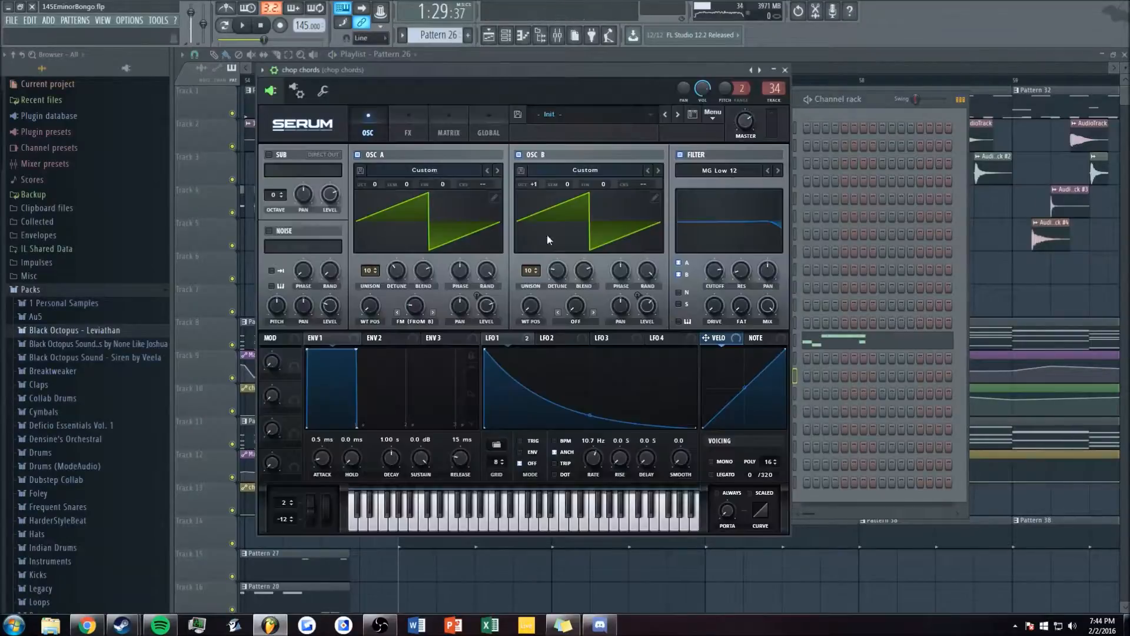
pyautogui.moveTo(427, 69); pyautogui.dragTo(441, 69)
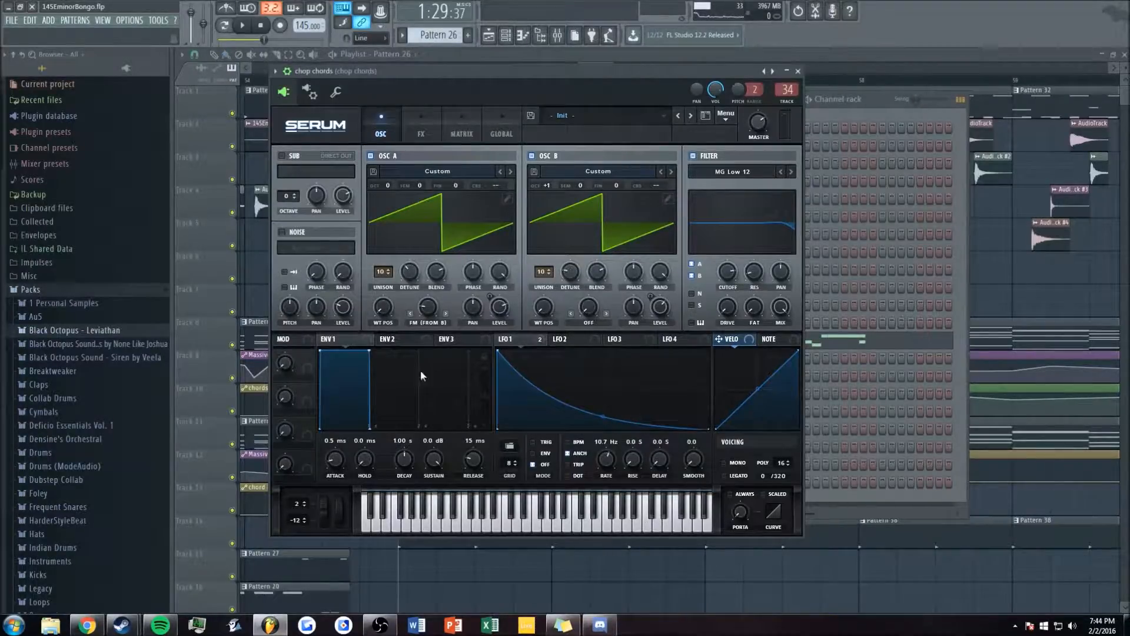
pyautogui.click(511, 339)
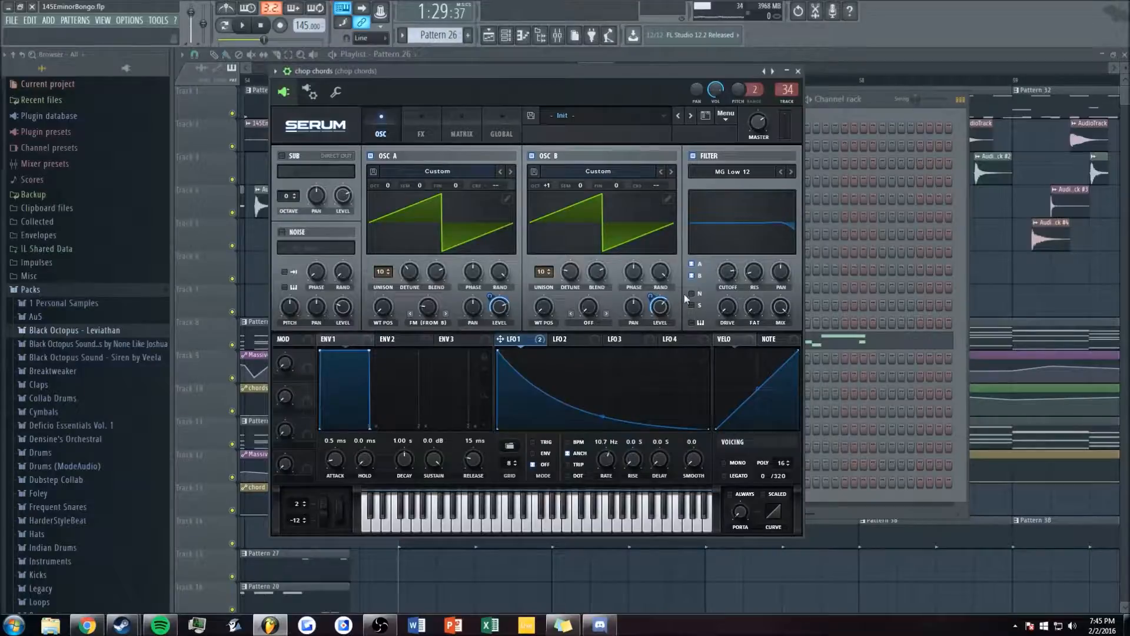
# - Play the section with Serum open to examine the moving filter cutoff and LFO1 rate
pyautogui.click(405, 129)
pyautogui.click(390, 125)
pyautogui.press('space')
pyautogui.moveTo(435, 68); pyautogui.dragTo(454, 69)
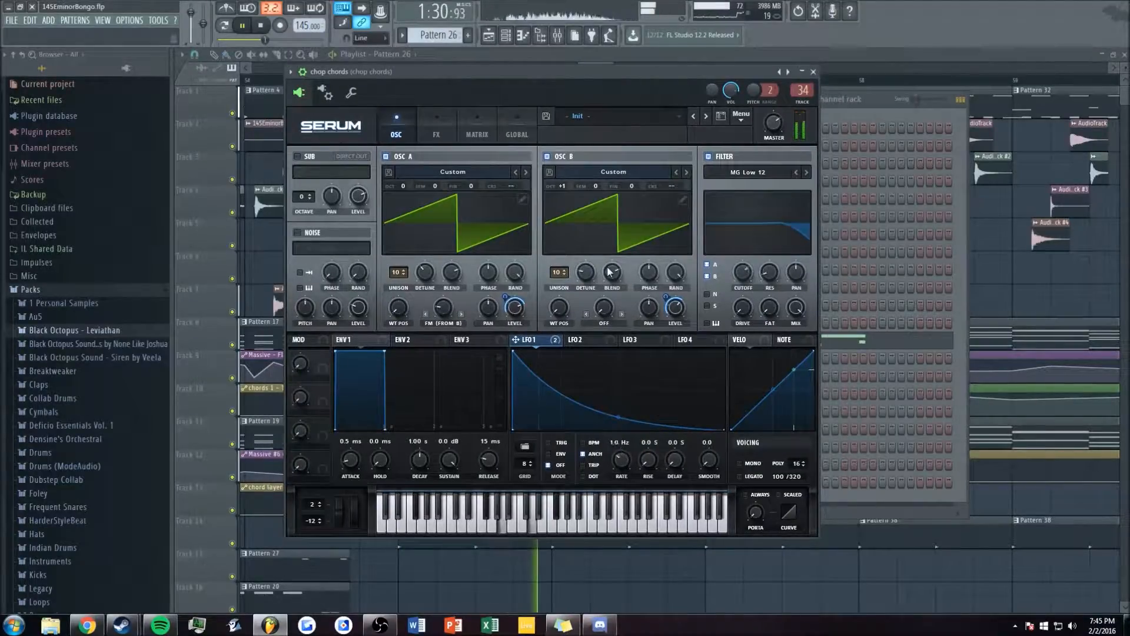
pyautogui.press('space')
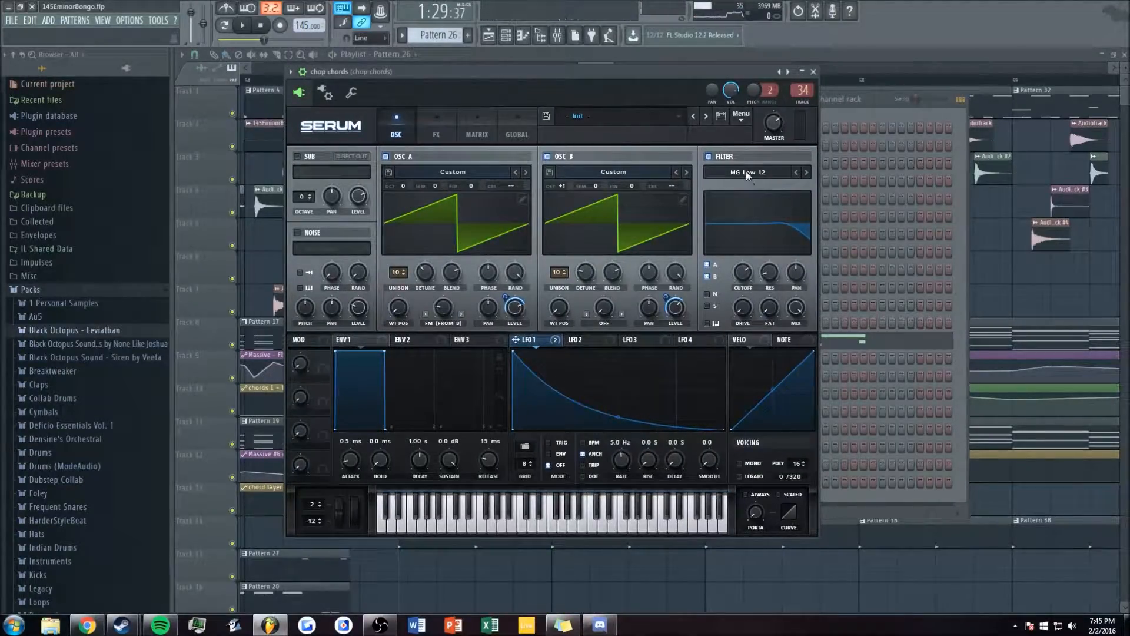
# - Close Serum and audition the section with the chop chords LFO1Rate and Fil Cutoff envelopes in view
pyautogui.rightClick(1013, 295)
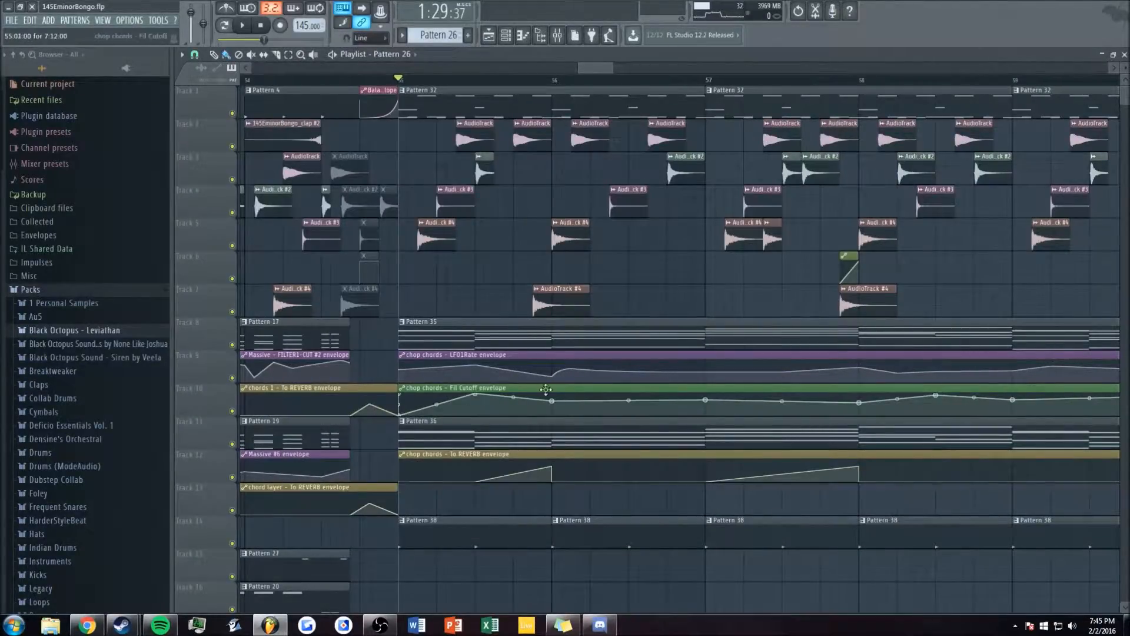
pyautogui.press('space')
pyautogui.press('space')
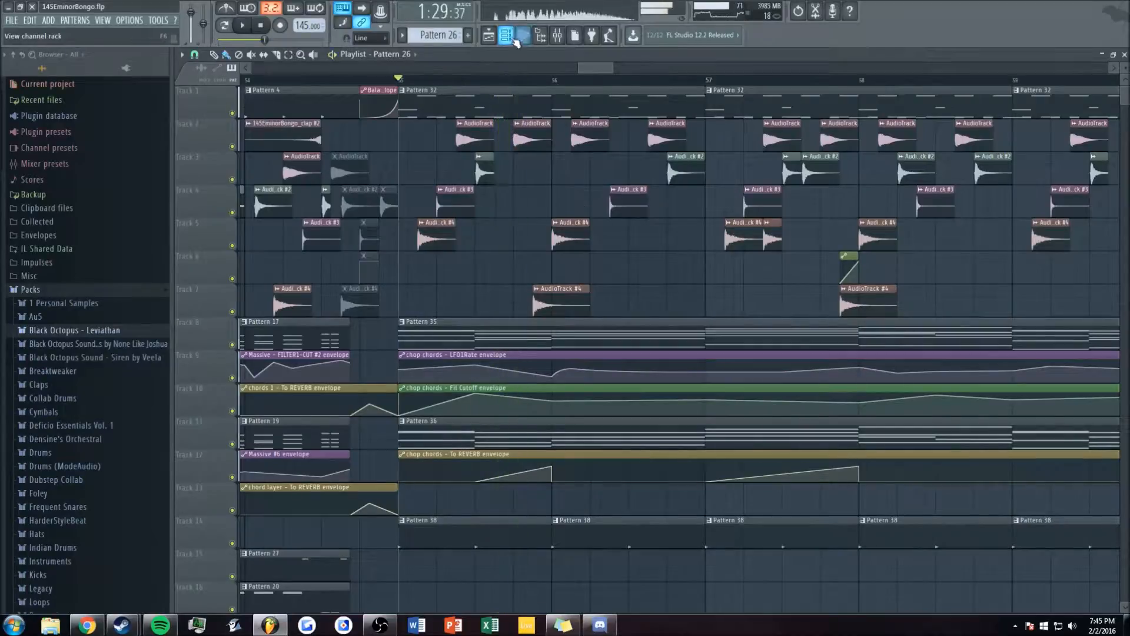
# - Reopen the chop chords channel's Serum instrument and replay the section from bar 55
pyautogui.press('F6')
pyautogui.click(768, 380)
pyautogui.press('space')
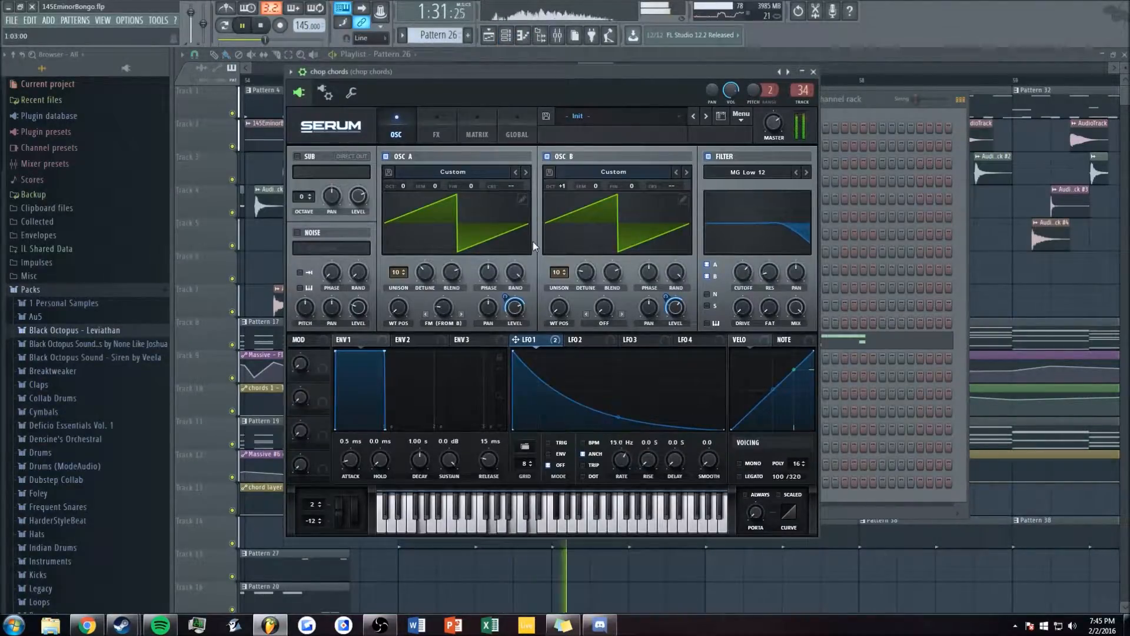
# - Try BPM sync on Serum's LFO1 while playing the section from bar 55, and switch the sync back off
pyautogui.press('space')
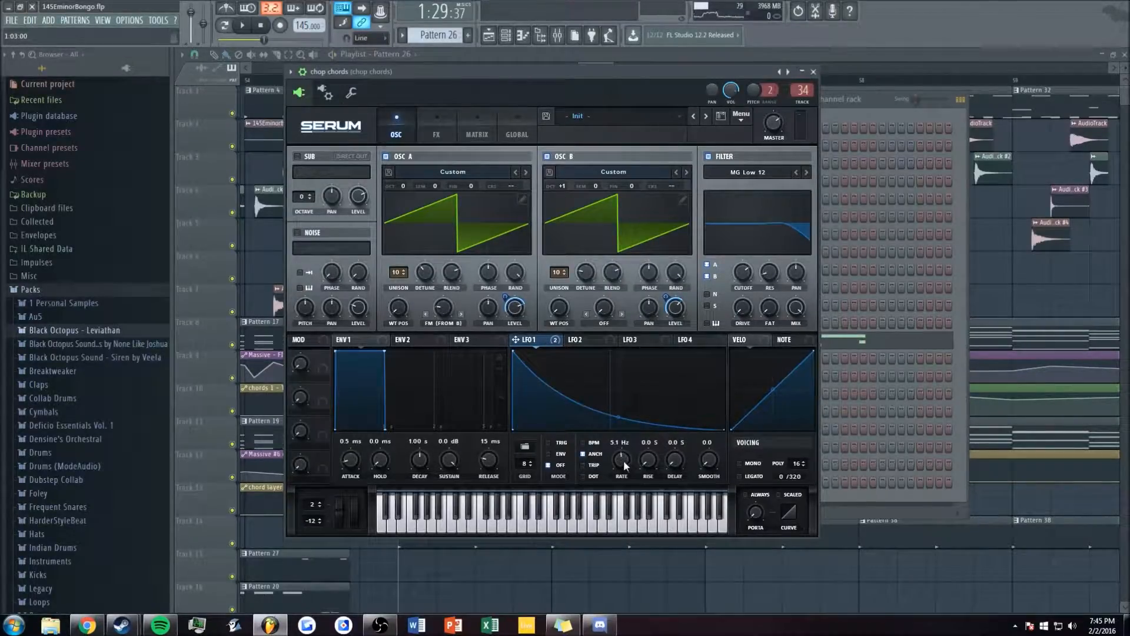
pyautogui.click(582, 443)
pyautogui.scroll(1, 618, 449)
pyautogui.press('space')
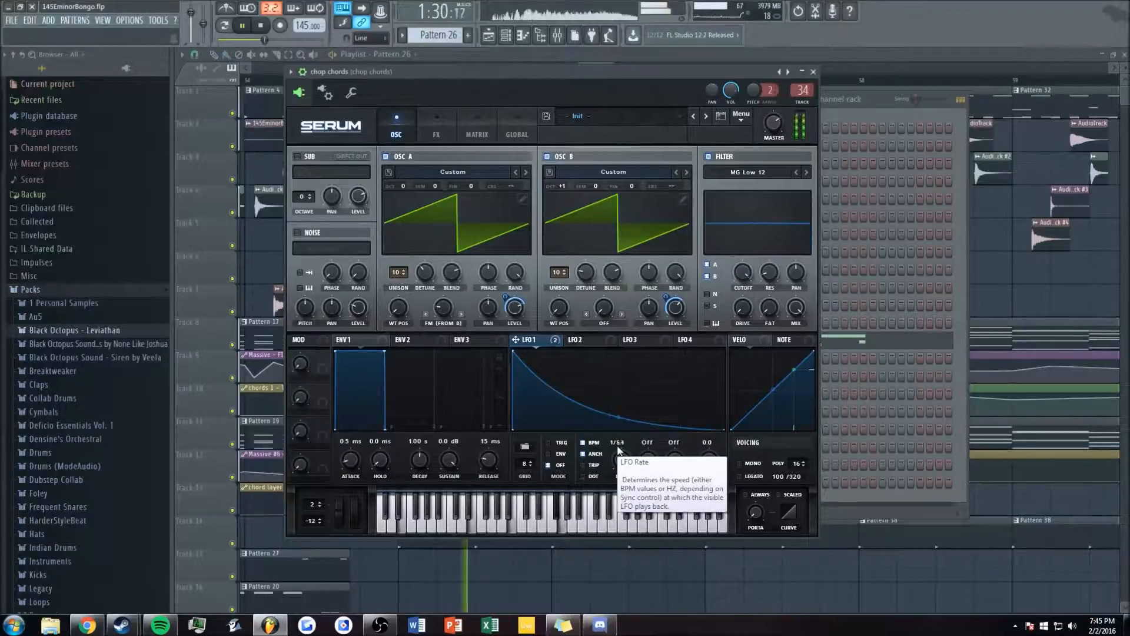
pyautogui.press('space')
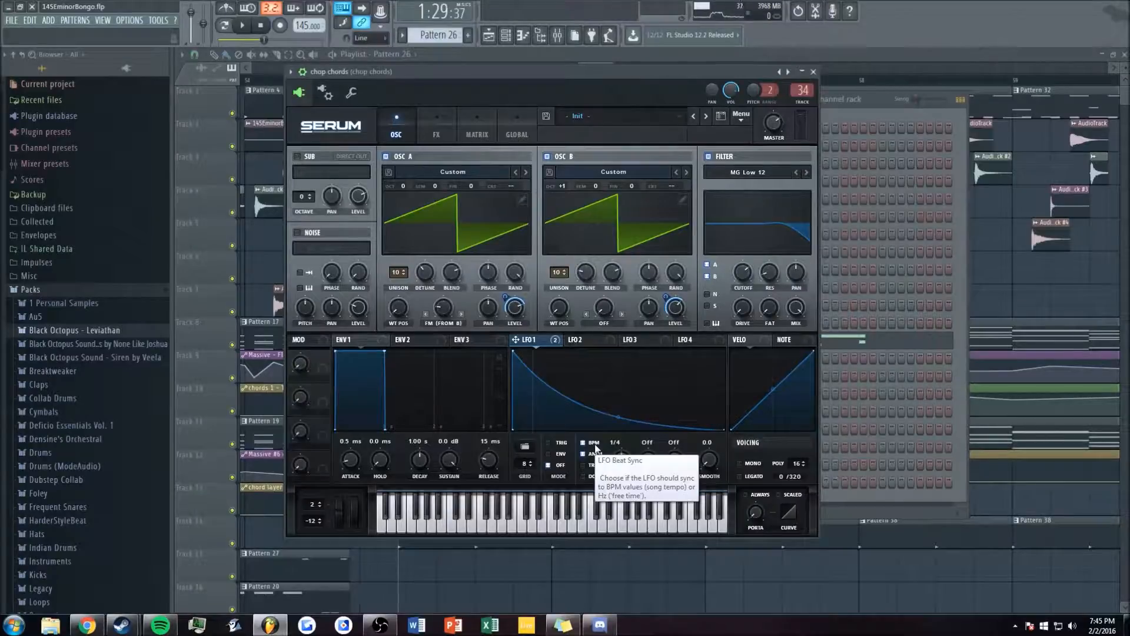
pyautogui.click(584, 442)
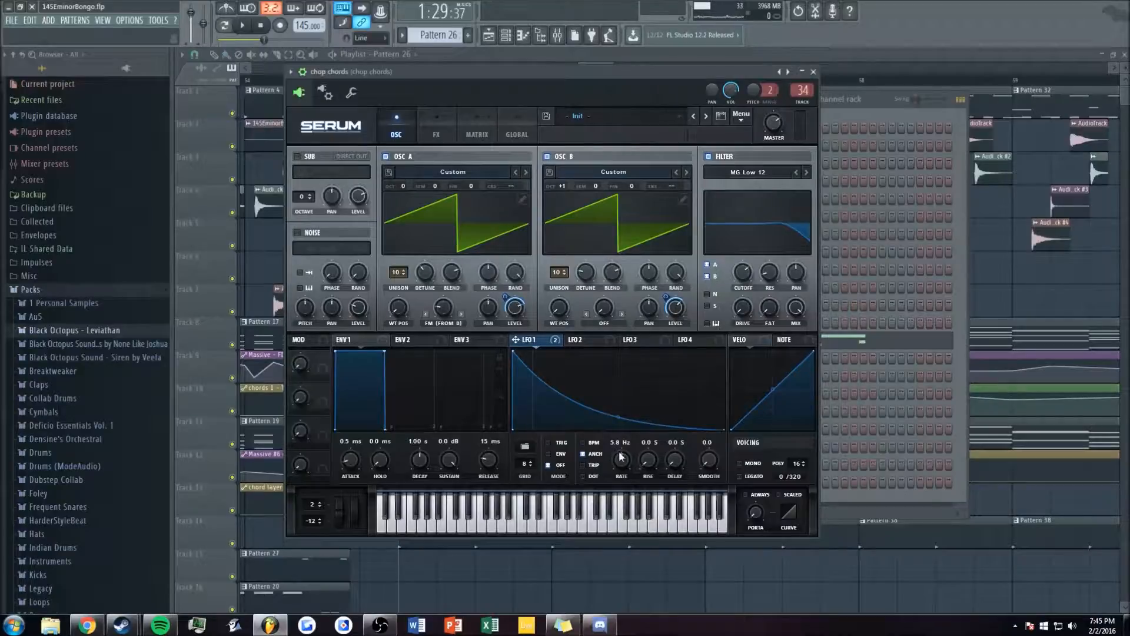
# - Play the section and inspect the Fruity parametric EQ 2 on the chop chords mixer track before returning to the playlist
pyautogui.moveTo(622, 455); pyautogui.dragTo(617, 441)
pyautogui.moveTo(462, 69); pyautogui.dragTo(465, 105)
pyautogui.moveTo(595, 67); pyautogui.dragTo(594, 63)
pyautogui.press('space')
pyautogui.click(559, 37)
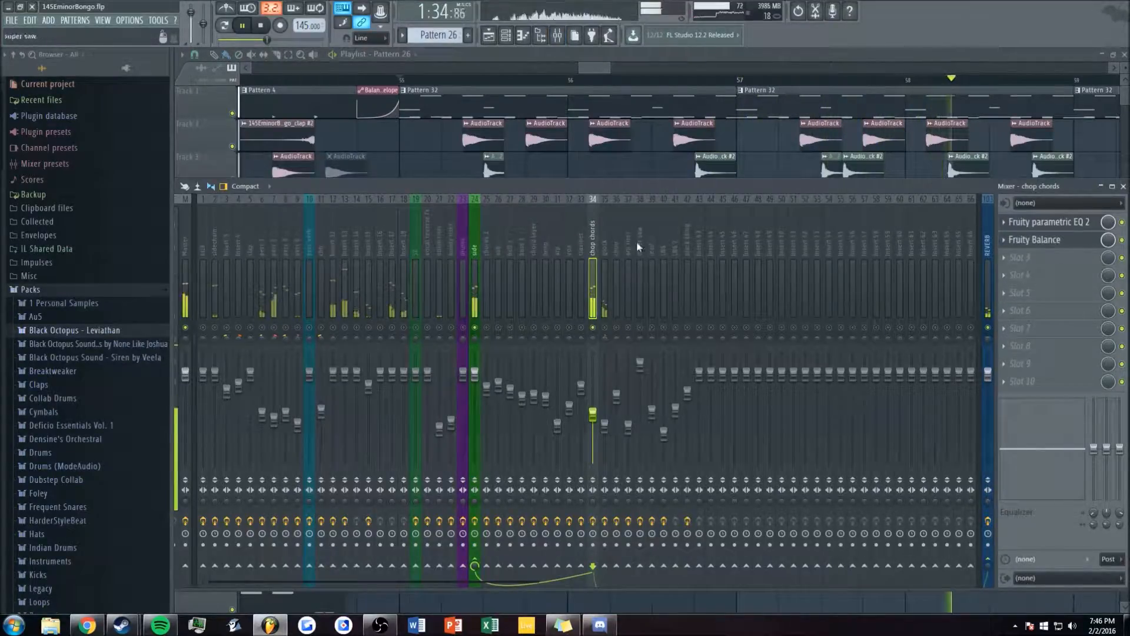
pyautogui.press('space')
pyautogui.click(1030, 222)
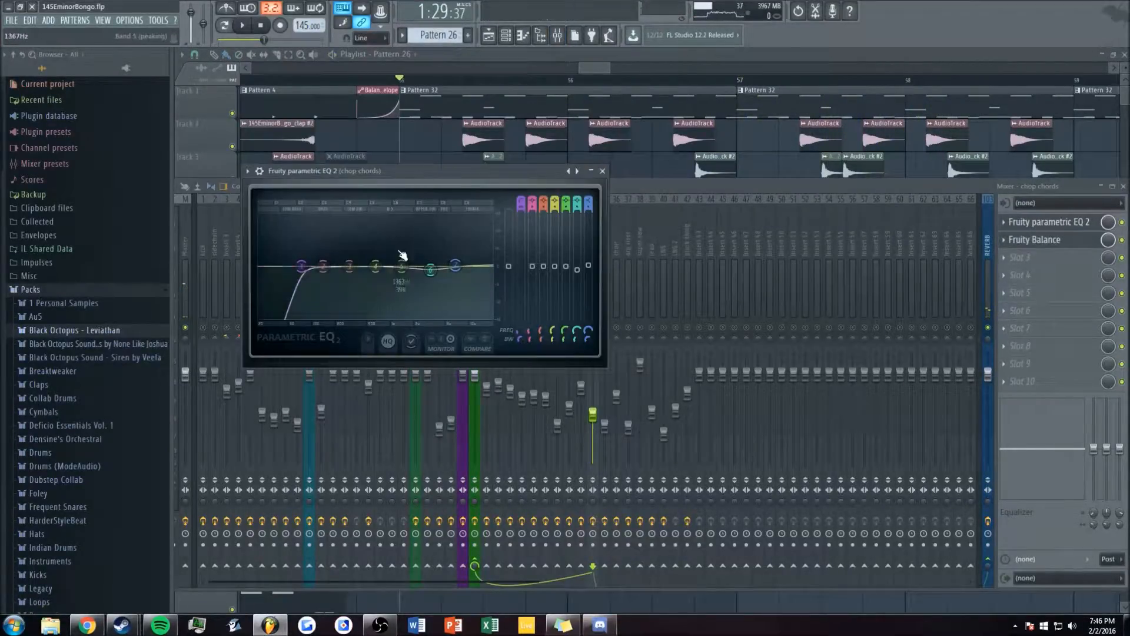
pyautogui.click(1045, 243)
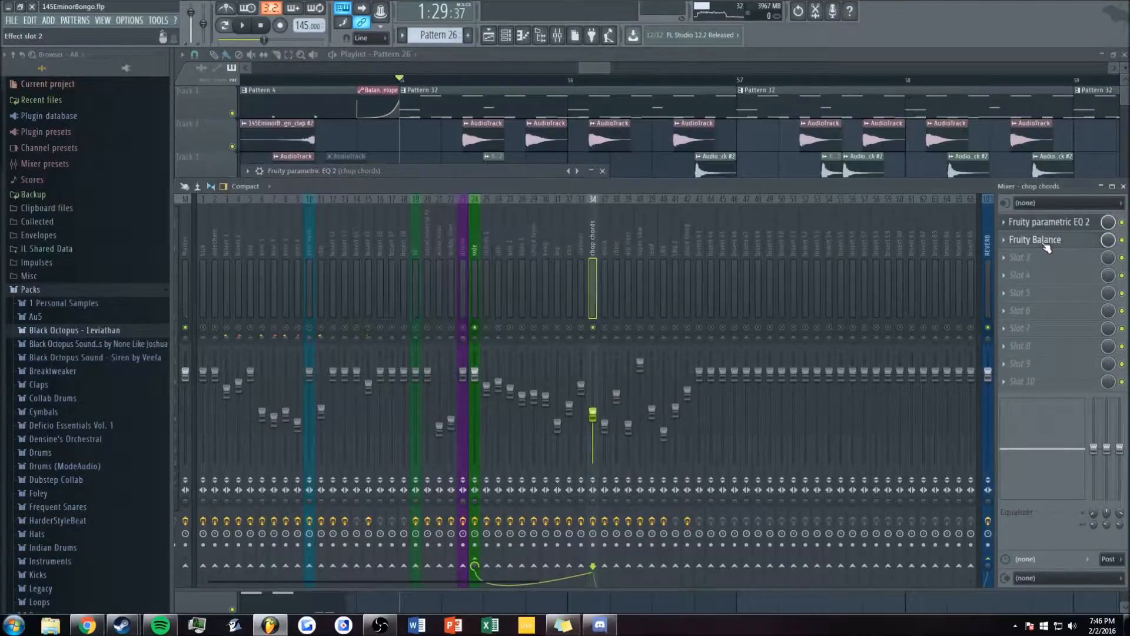
pyautogui.click(460, 188)
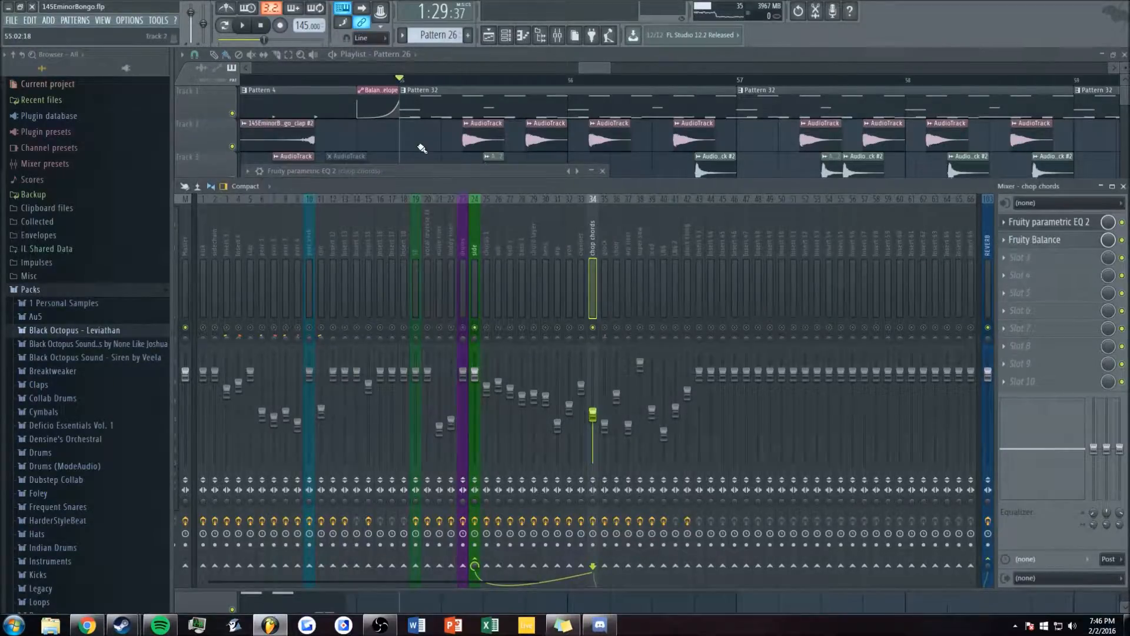
pyautogui.press('F9')
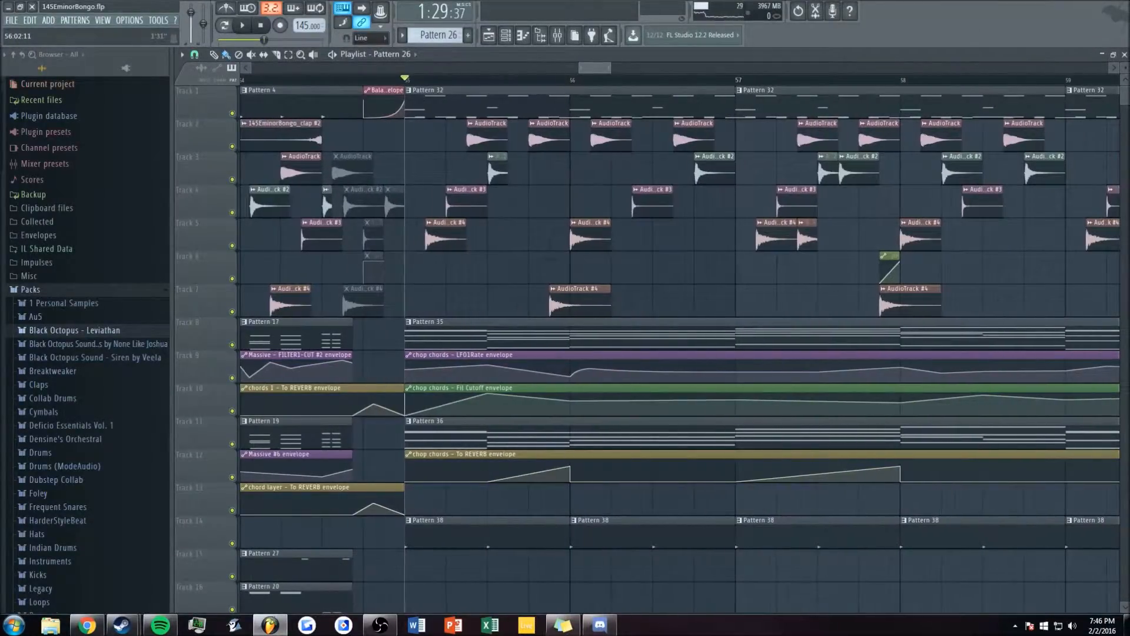
# - Replay the section from bar 55 with the mixer track levels in view, and stop playback
pyautogui.moveTo(610, 68); pyautogui.dragTo(622, 68)
pyautogui.press('F9')
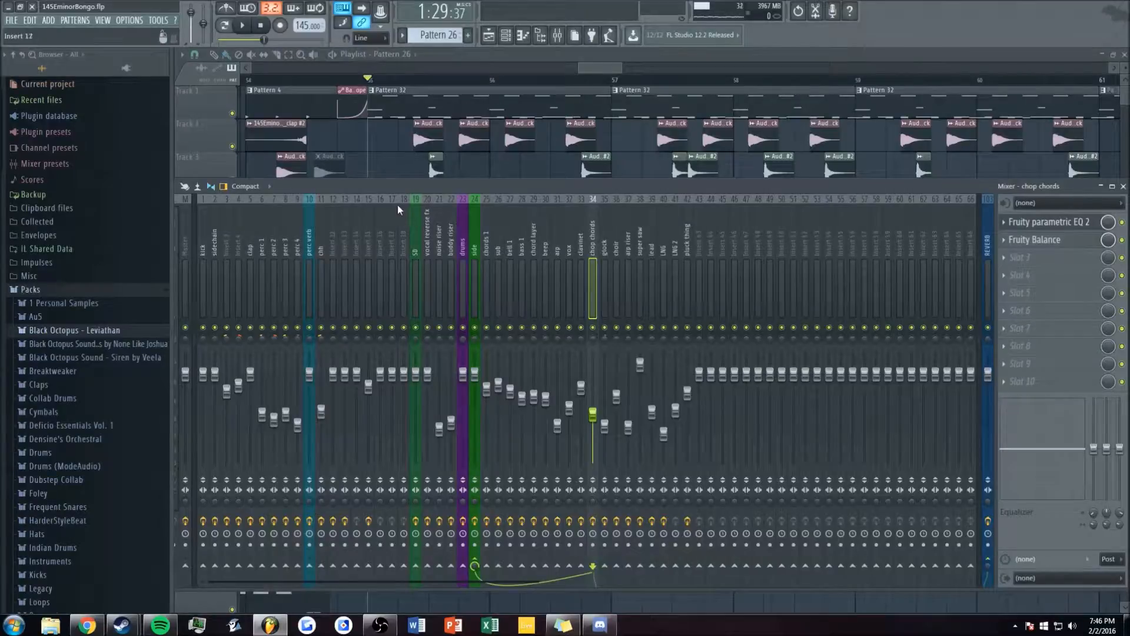
pyautogui.press('space')
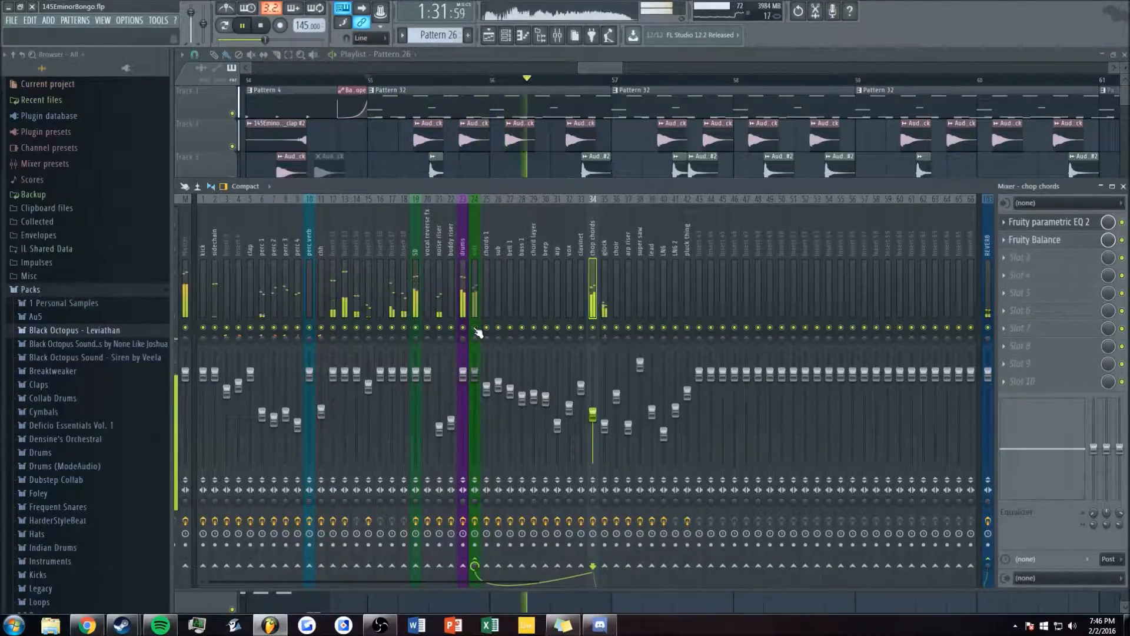
pyautogui.press('space')
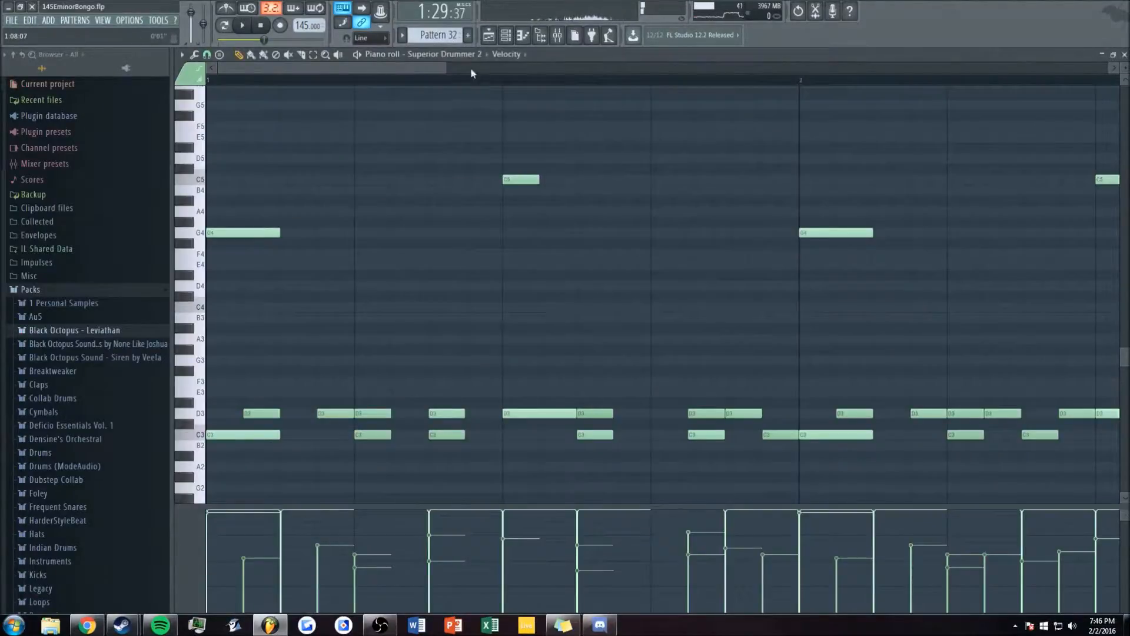
# - Play Pattern 32 and examine its Superior Drummer 2 notes in the piano roll, returning to the playlist without the channel rack
pyautogui.scroll(-3, 471, 68)
pyautogui.press('space')
pyautogui.scroll(2, 373, 68)
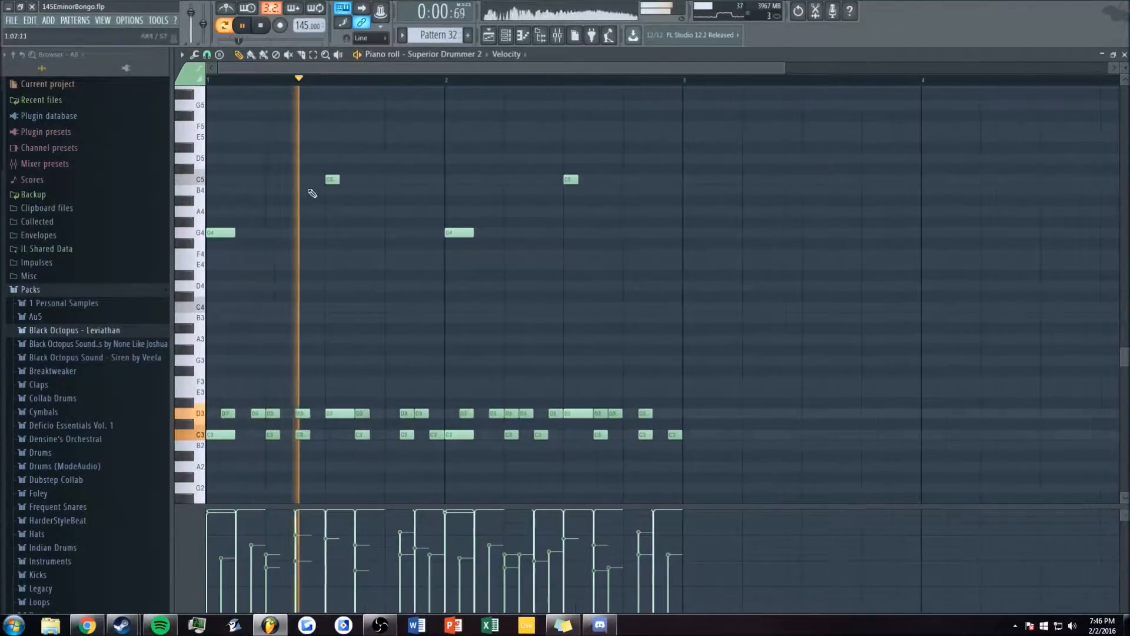
pyautogui.scroll(8, 308, 220)
pyautogui.scroll(-2, 357, 212)
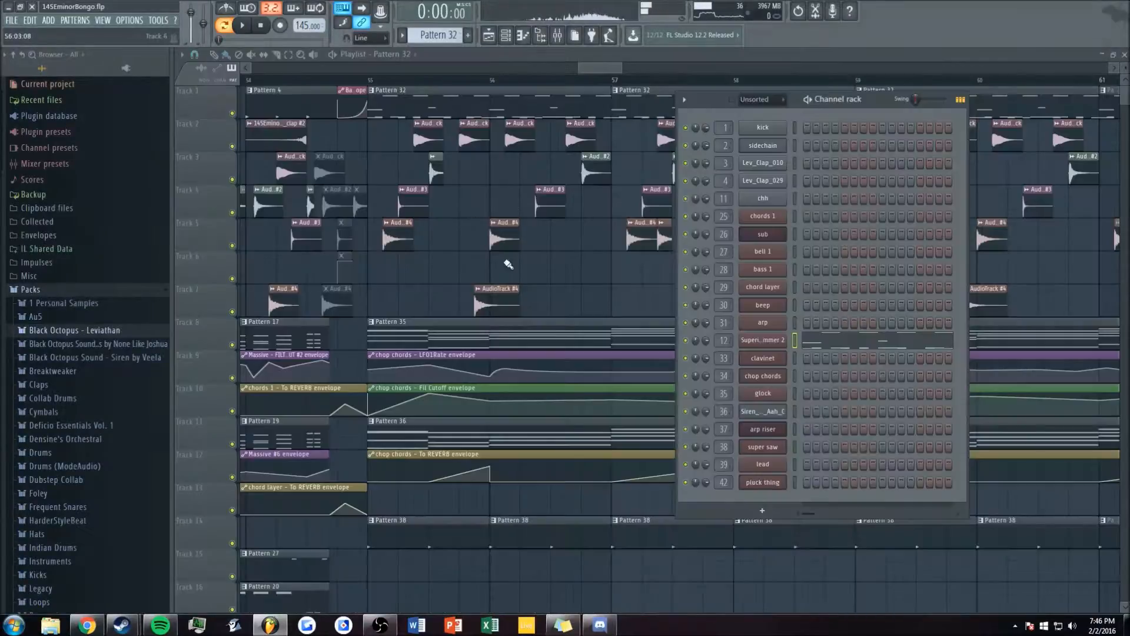
pyautogui.press('F6')
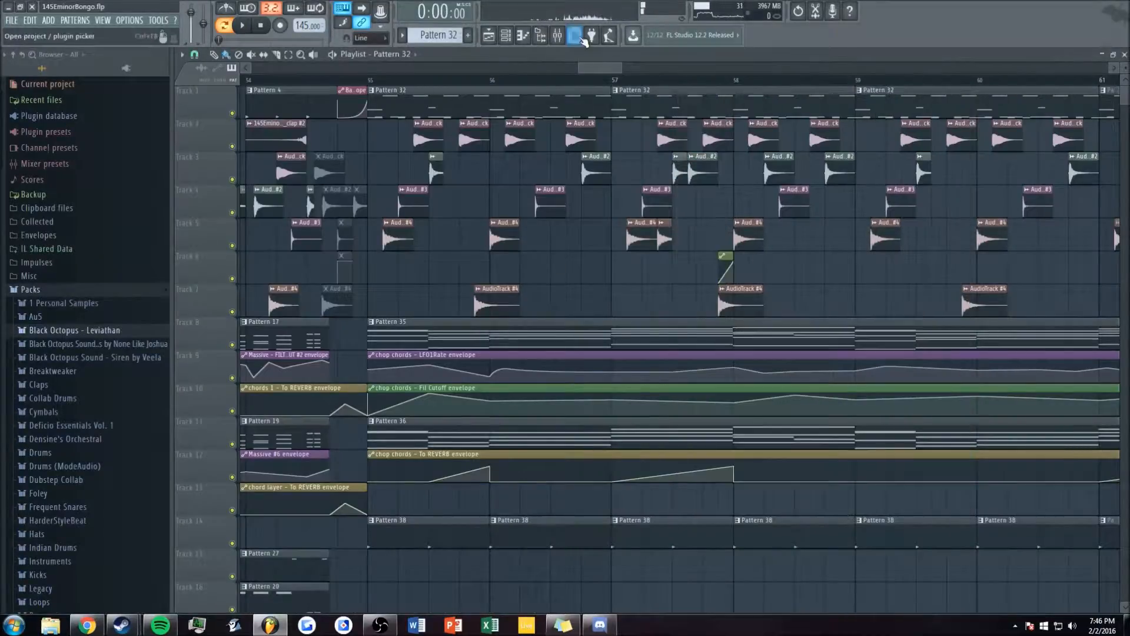
# - Audition the playlist's transition into bar 63
pyautogui.click(558, 35)
pyautogui.click(591, 70)
pyautogui.scroll(-3, 592, 70)
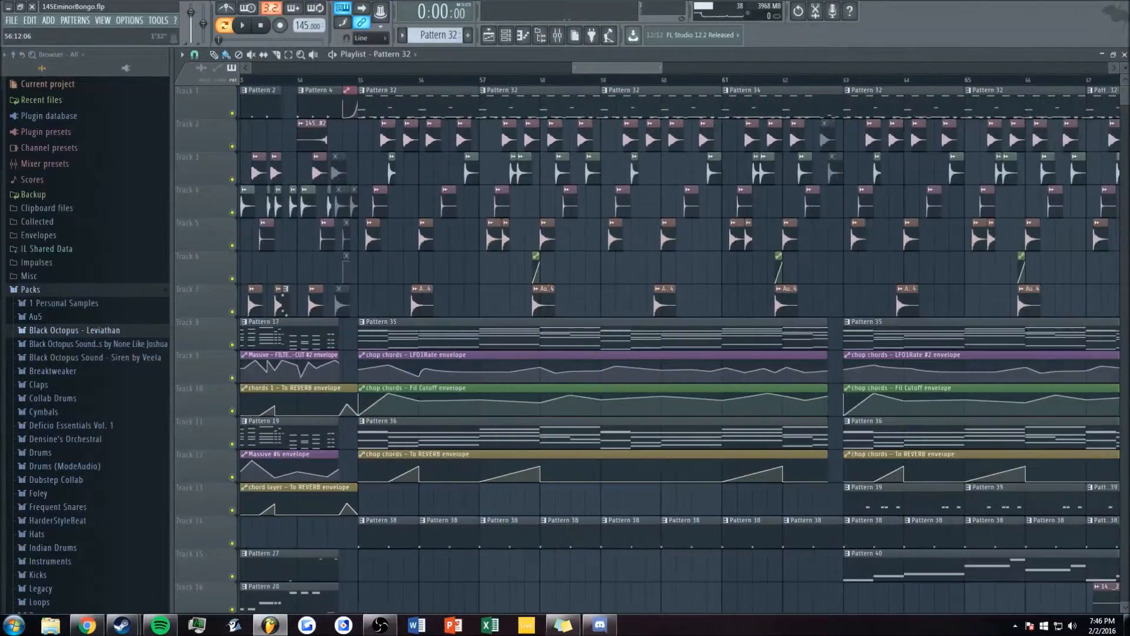
pyautogui.moveTo(592, 70); pyautogui.dragTo(619, 71)
pyautogui.click(471, 80)
pyautogui.press('space')
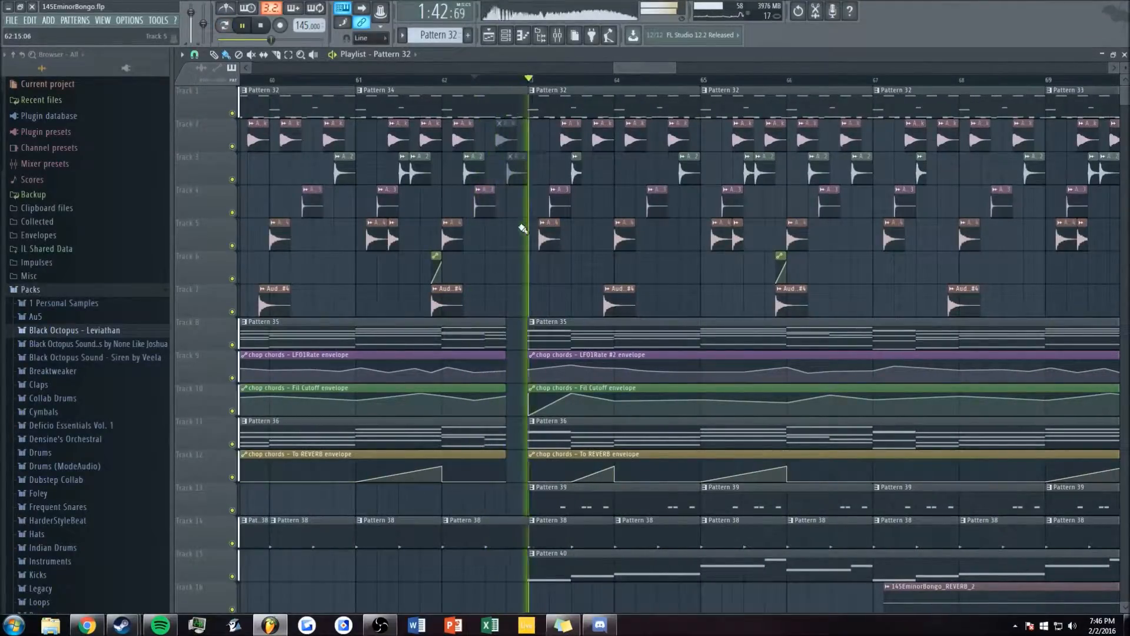
pyautogui.scroll(2, 635, 69)
pyautogui.scroll(1, 639, 68)
pyautogui.press('space')
pyautogui.click(477, 80)
pyautogui.press('space')
pyautogui.press('space')
# - Set the playback position to bar 63, select the clavinet mixer track and play the section
pyautogui.doubleClick(655, 80)
pyautogui.scroll(-1, 641, 69)
pyautogui.hotkey('ctrl', 'd')
pyautogui.click(456, 81)
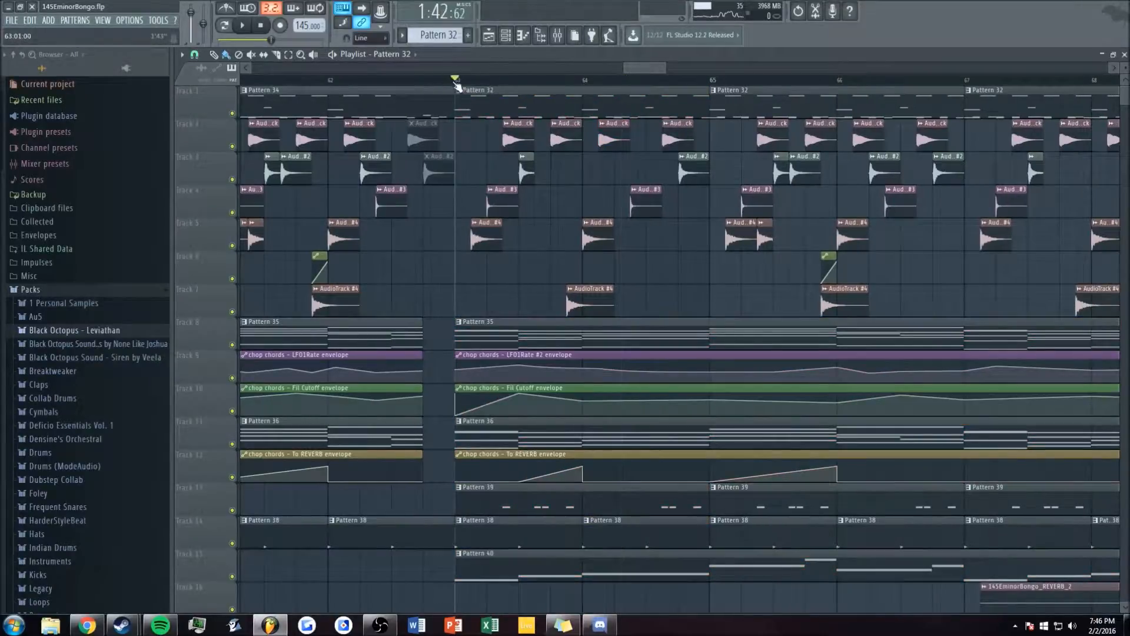
pyautogui.click(556, 36)
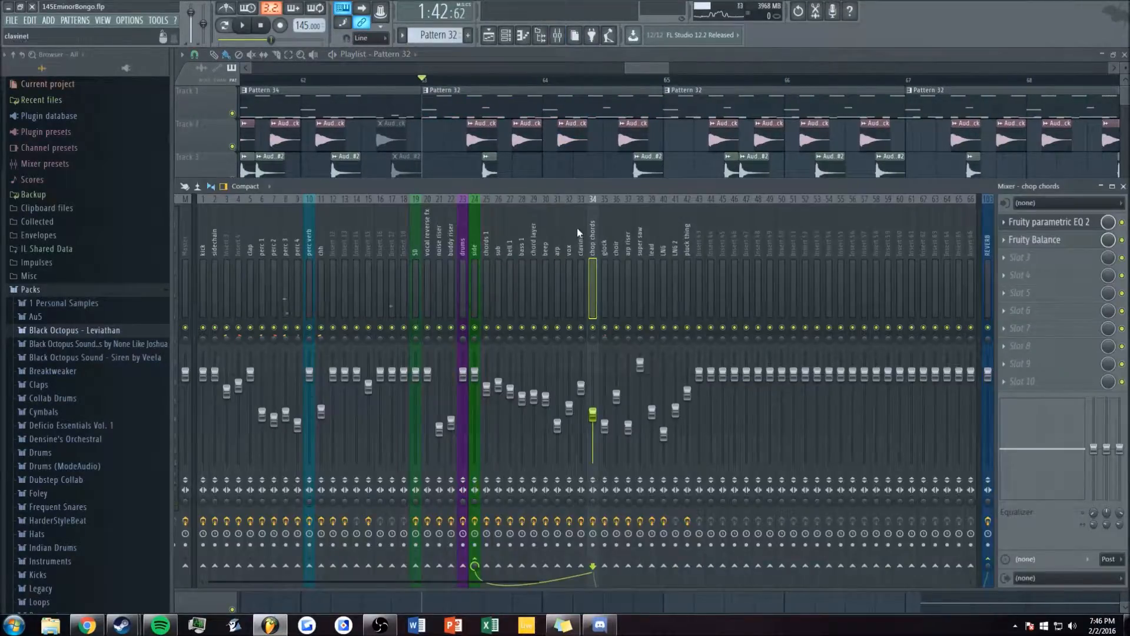
pyautogui.click(616, 232)
pyautogui.click(627, 242)
pyautogui.click(663, 245)
pyautogui.click(593, 245)
pyautogui.click(580, 252)
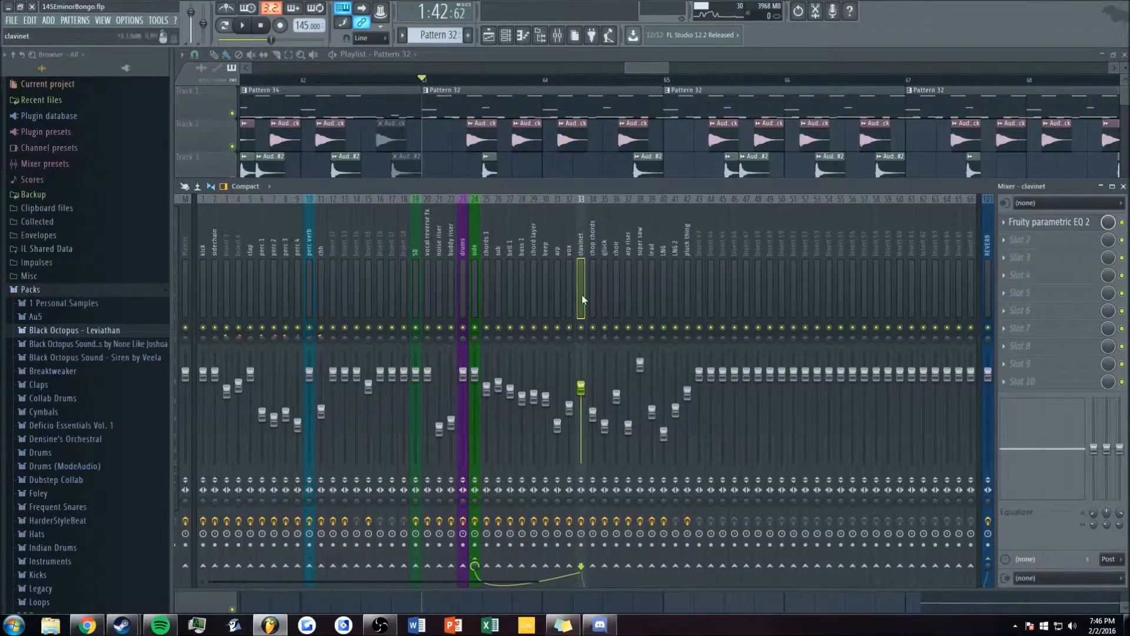
pyautogui.press('space')
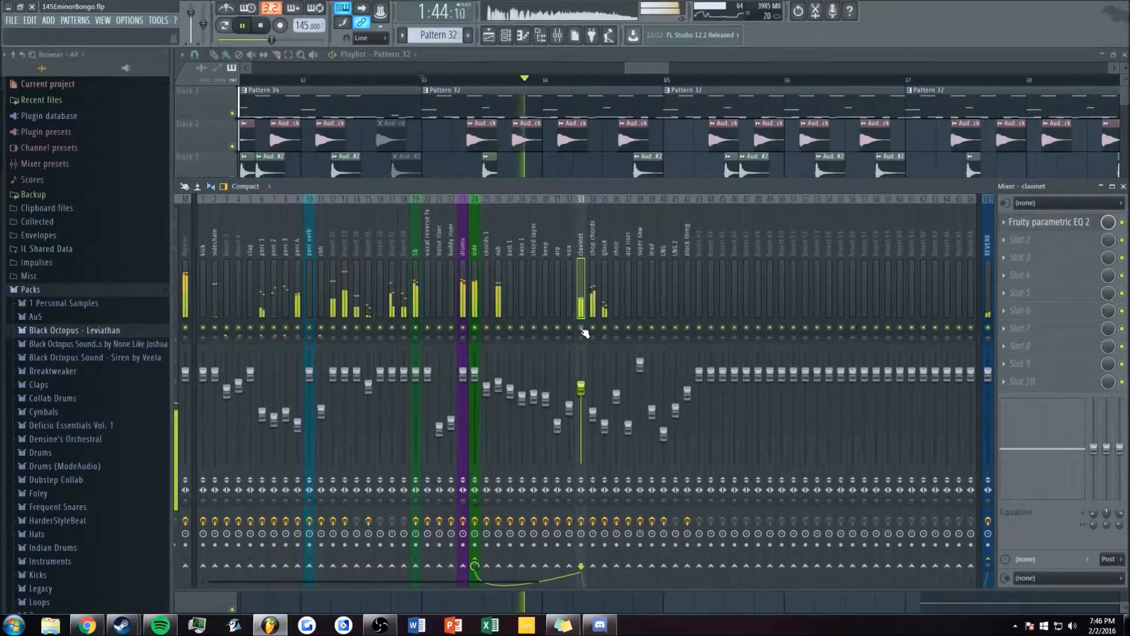
# - Keep listening to the clavinet section with the playlist clips in view, and stop playback
pyautogui.click(645, 57)
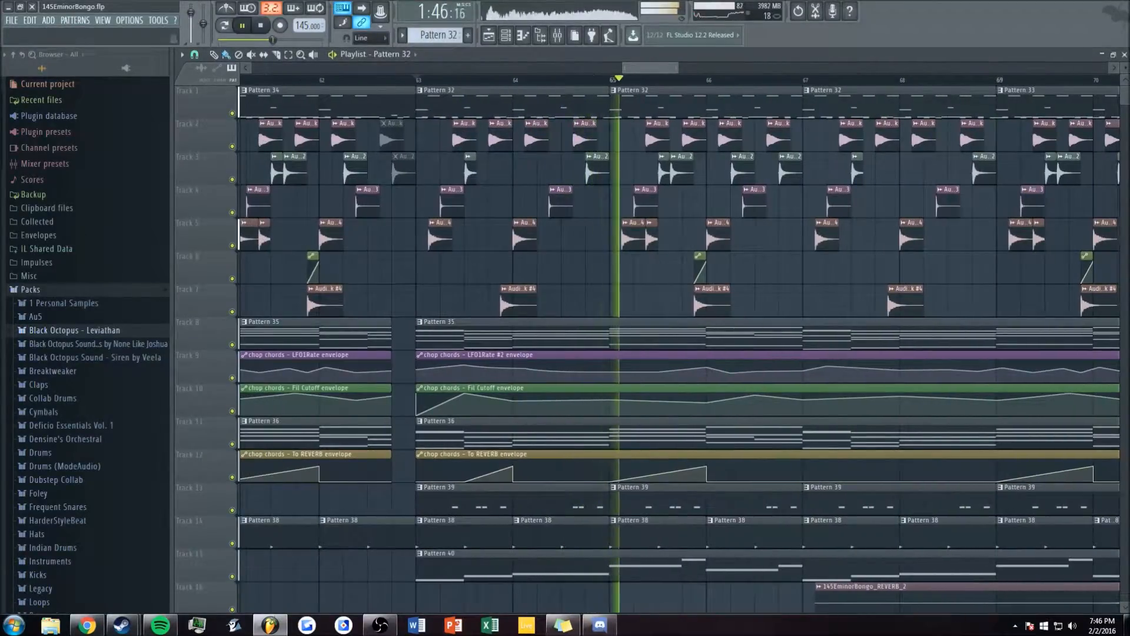
pyautogui.scroll(-4, 552, 286)
pyautogui.scroll(4, 553, 285)
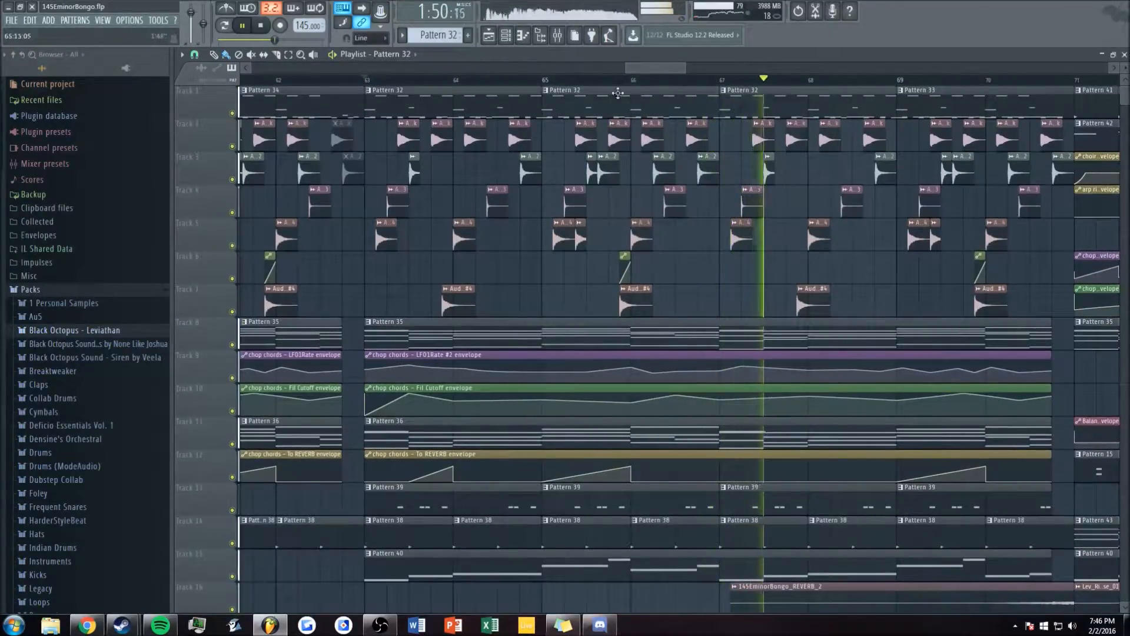
pyautogui.press('space')
# - Audition the end of bar 70 and the transition into the section starting at bar 71
pyautogui.moveTo(643, 67); pyautogui.dragTo(659, 68)
pyautogui.scroll(-3, 625, 340)
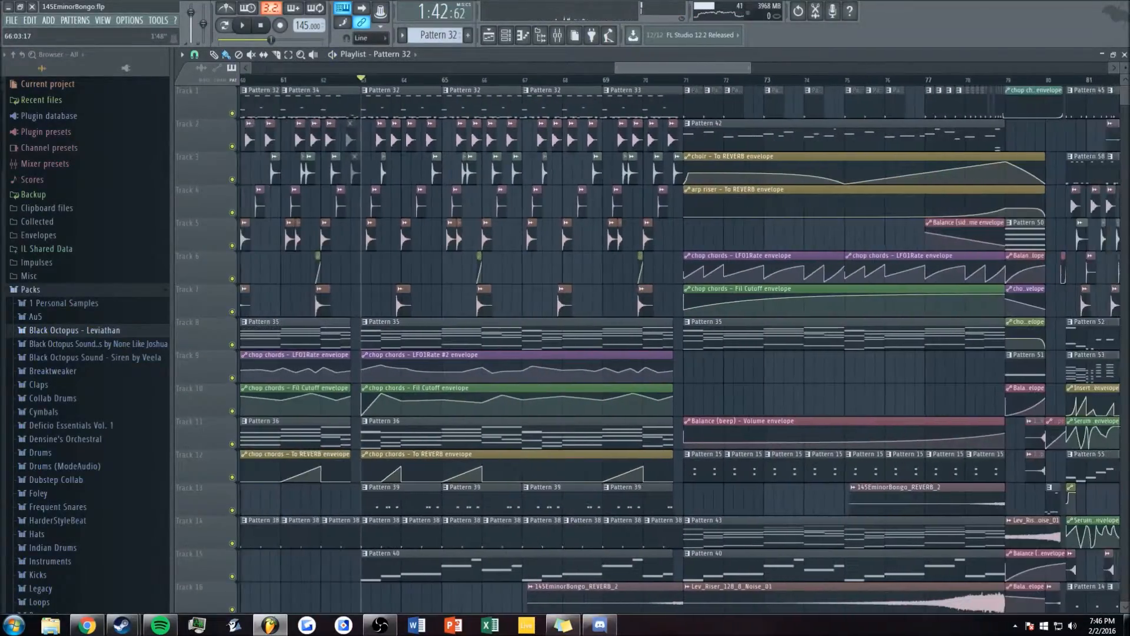
pyautogui.scroll(1, 689, 79)
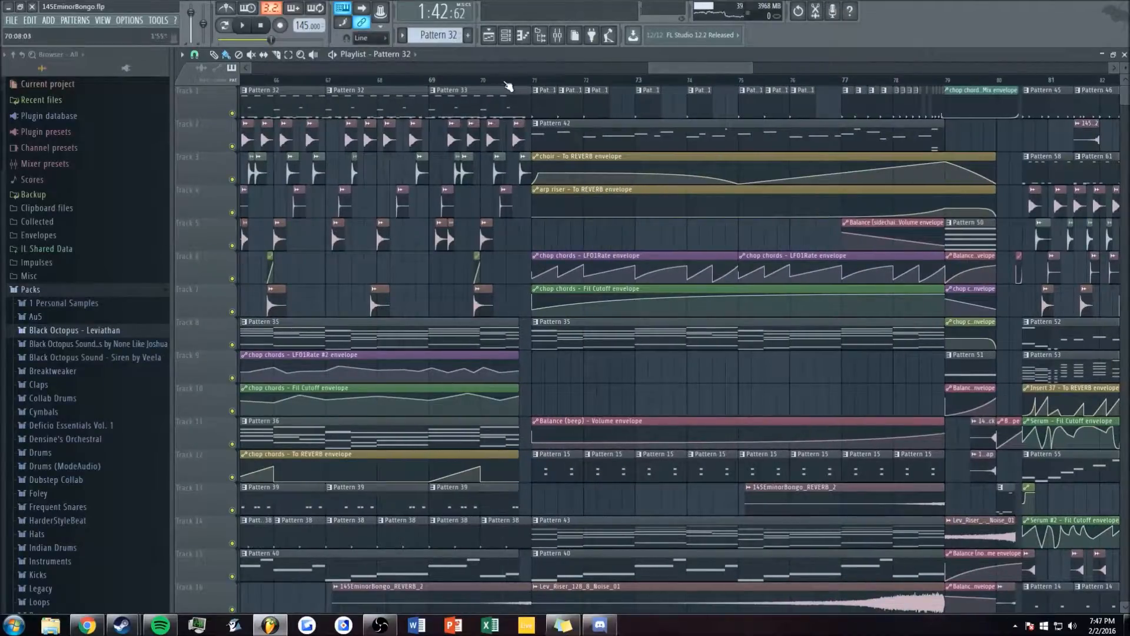
pyautogui.click(507, 80)
pyautogui.press('space')
pyautogui.scroll(2, 676, 69)
pyautogui.scroll(3, 508, 208)
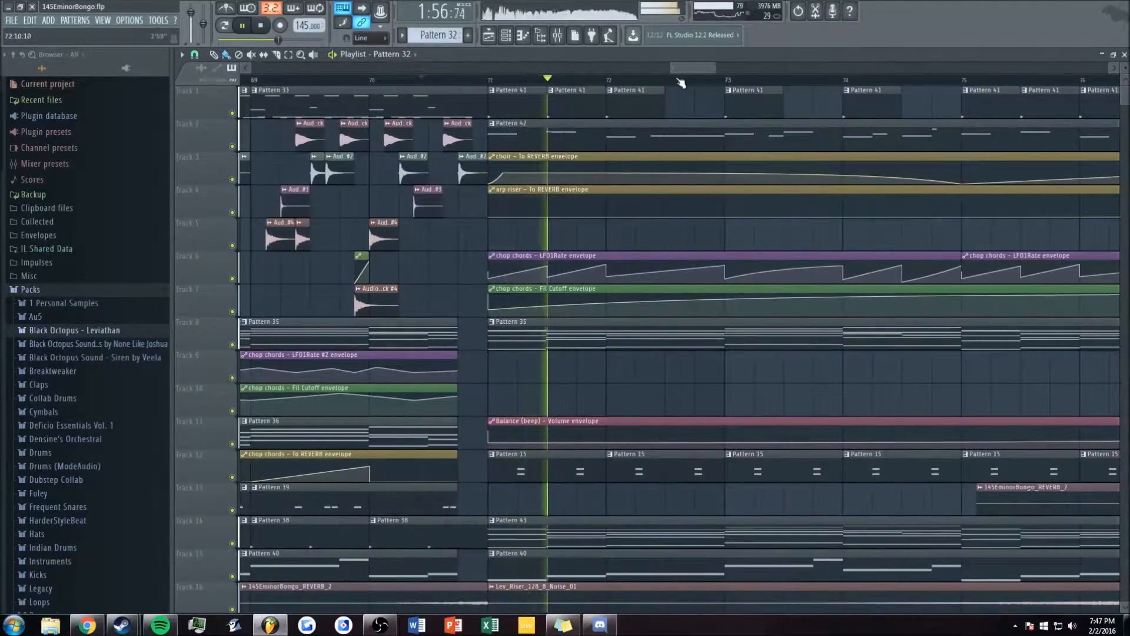
pyautogui.press('space')
# - Set the playback position to bar 71, view the choir mixer track, and play the section with its automation clips in view
pyautogui.click(454, 80)
pyautogui.click(557, 36)
pyautogui.click(616, 238)
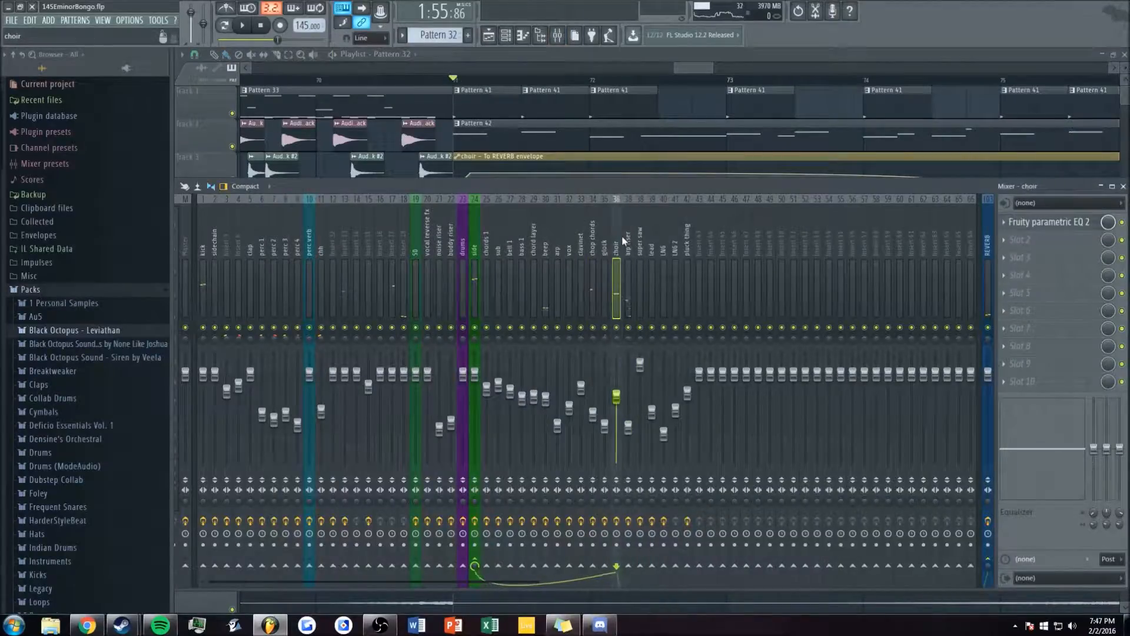
pyautogui.press('space')
pyautogui.press('F9')
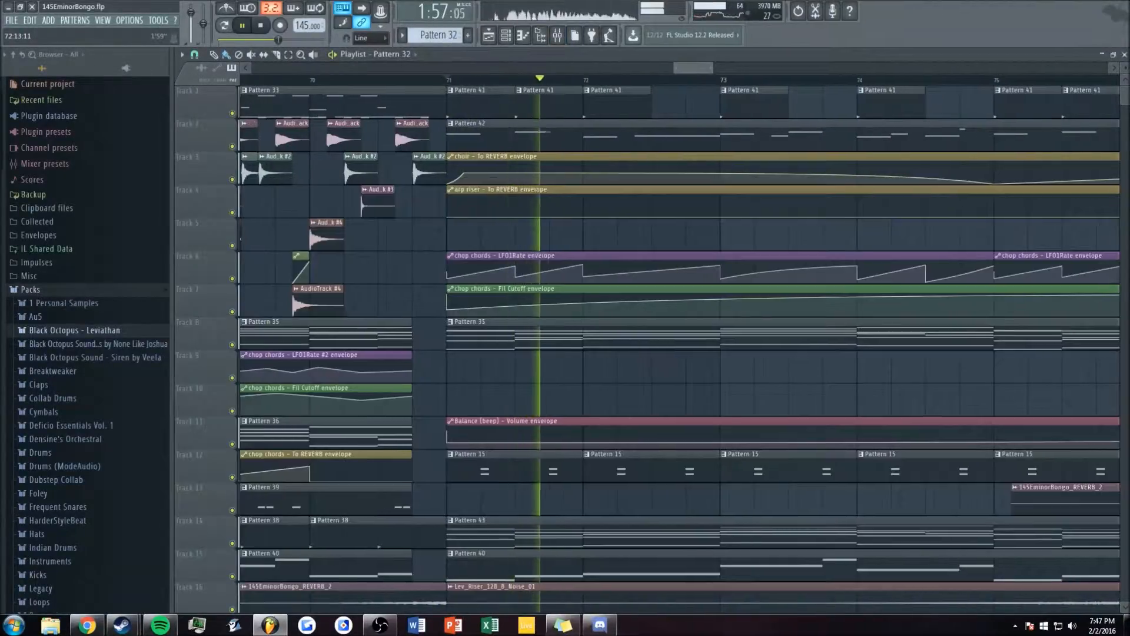
pyautogui.scroll(-1, 607, 238)
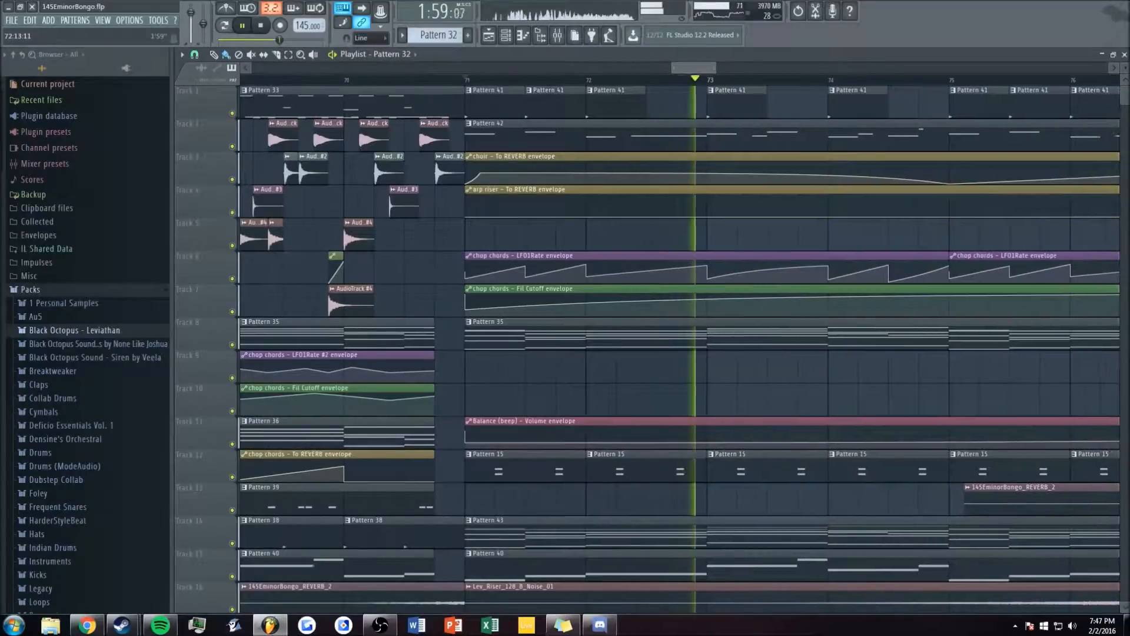
pyautogui.moveTo(716, 68); pyautogui.dragTo(723, 68)
pyautogui.press('space')
# - View the notes of the Pattern 35 clip at bar 71 and return to the playlist
pyautogui.doubleClick(472, 334)
pyautogui.scroll(-1, 407, 78)
pyautogui.press('Escape')
pyautogui.press('Escape')
# - Open the Pattern 43 clip at bar 71 and examine its Siren_Tones_Aah_C chord notes in the piano roll
pyautogui.scroll(-3, 539, 328)
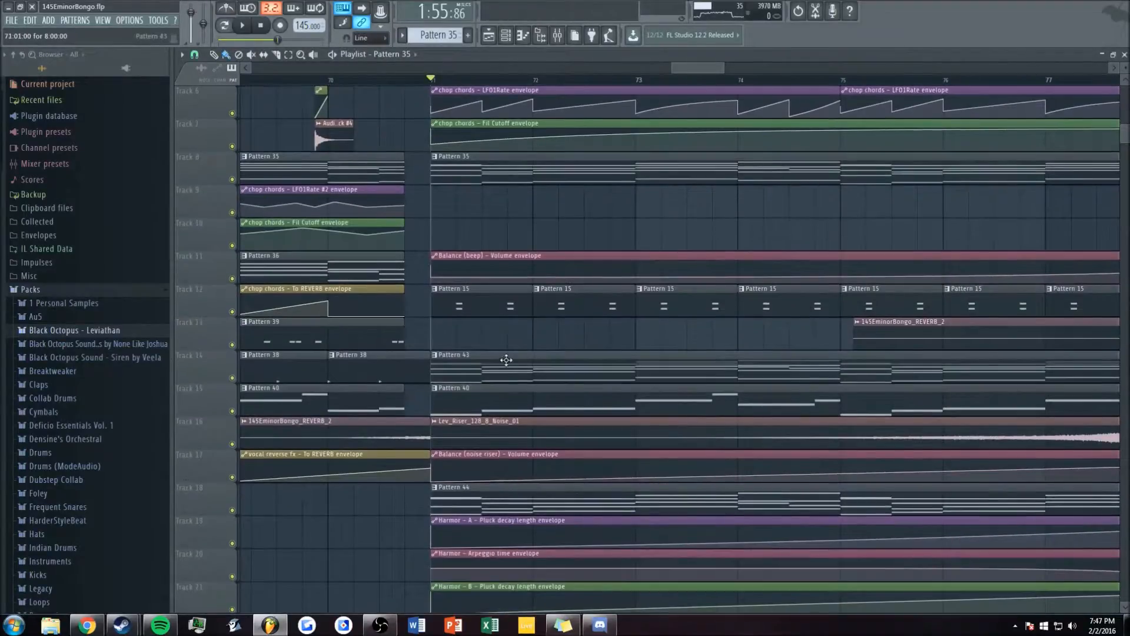
pyautogui.doubleClick(506, 359)
pyautogui.scroll(-3, 404, 77)
pyautogui.scroll(-6, 421, 144)
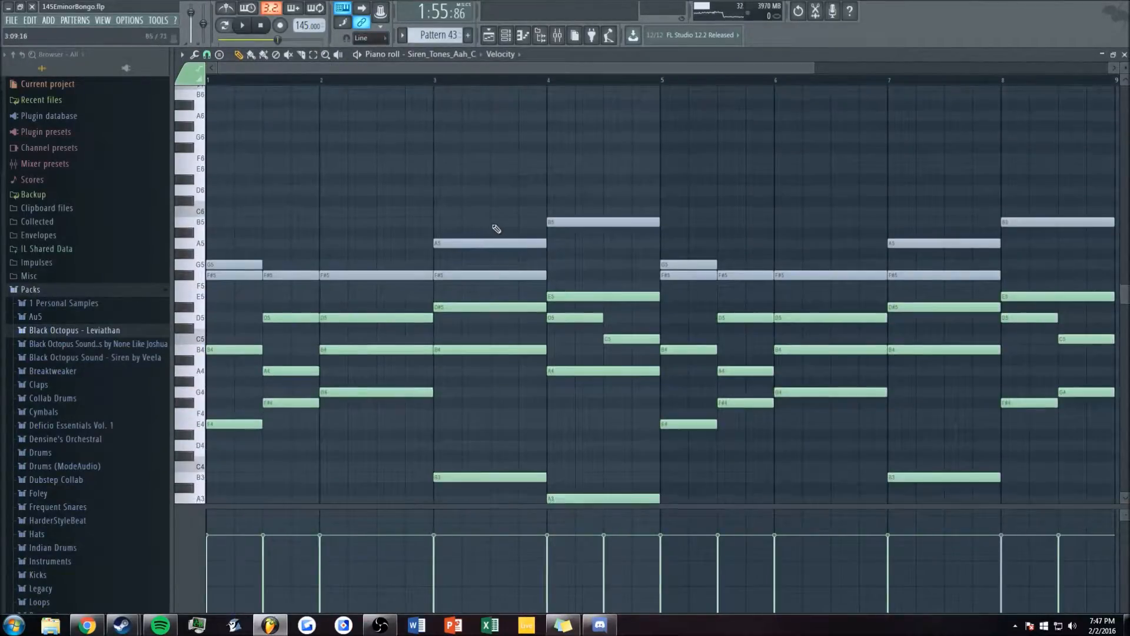
pyautogui.scroll(-1, 527, 75)
# - Show the channel rack and locate the Siren_Tones_Aah_C sample in the Tones folder of the Siren by Veela pack
pyautogui.press('F6')
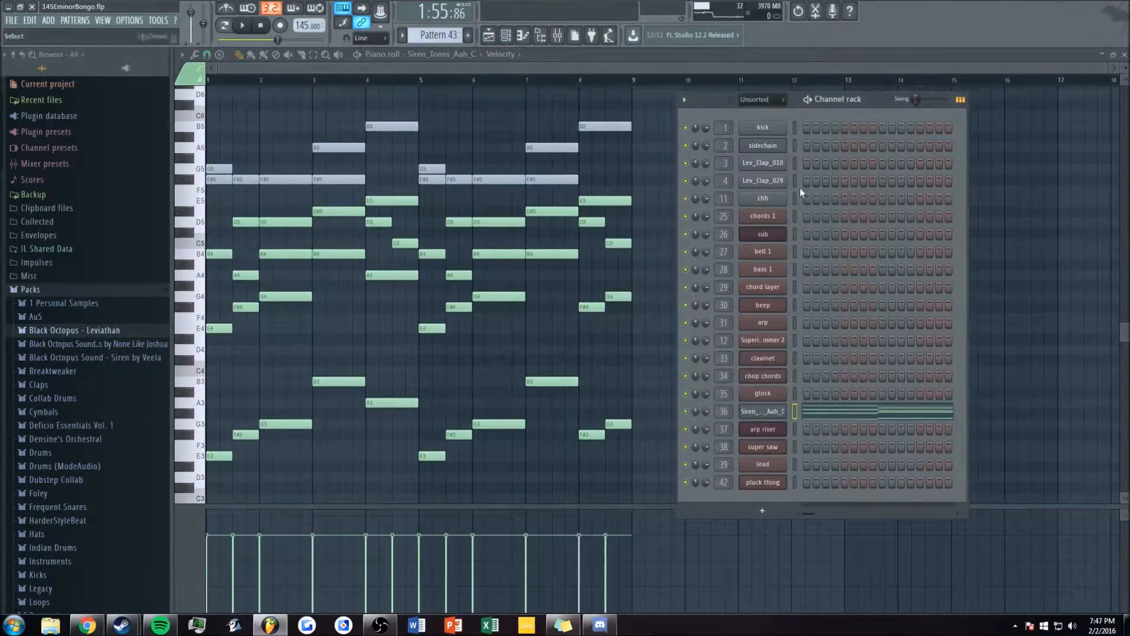
pyautogui.click(97, 359)
pyautogui.scroll(-5, 99, 367)
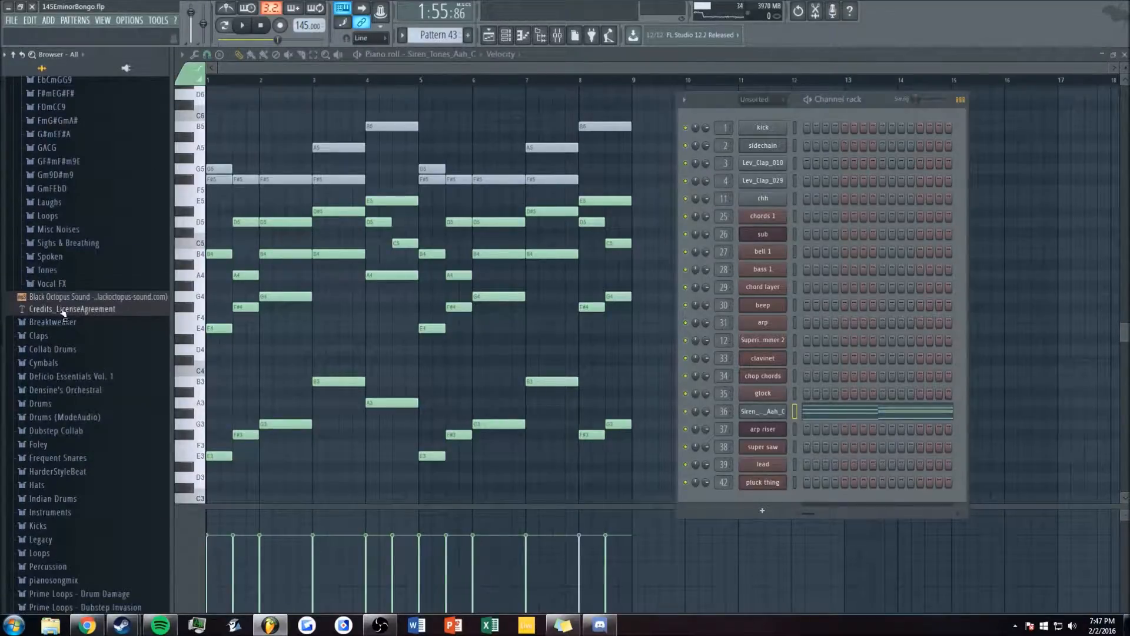
pyautogui.click(64, 272)
pyautogui.scroll(1, 94, 356)
pyautogui.click(96, 347)
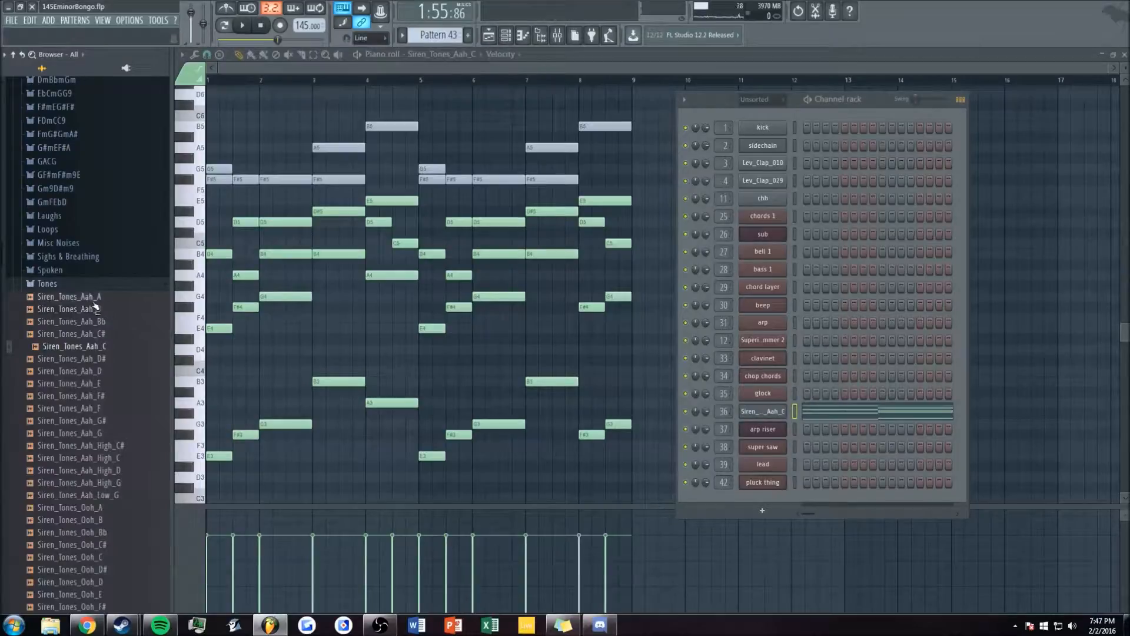
pyautogui.click(66, 285)
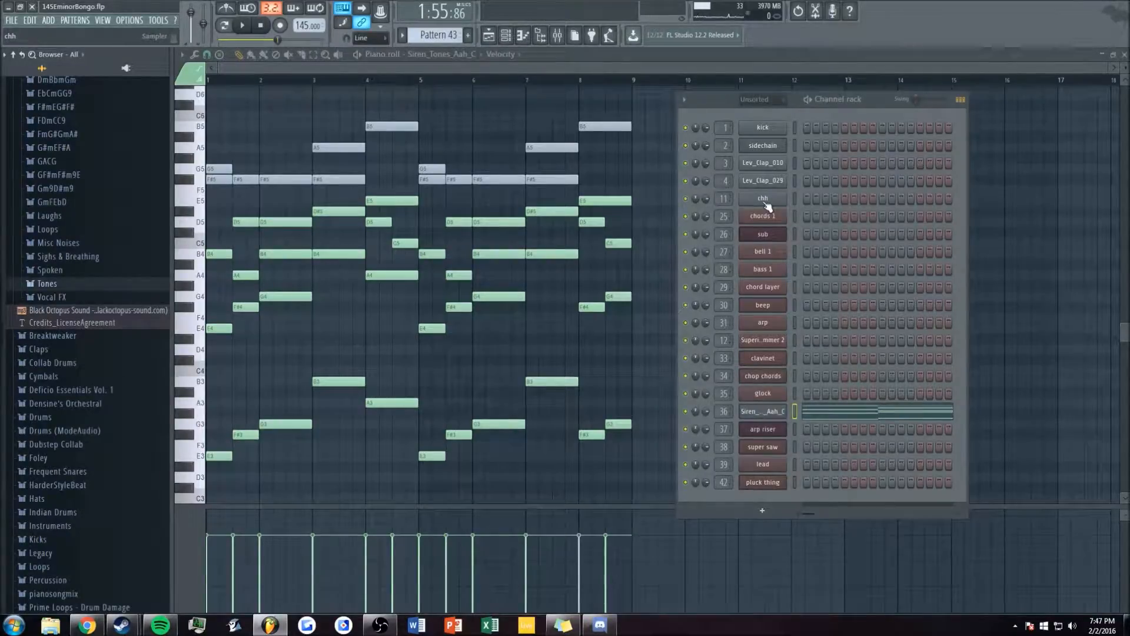
# - Open the Siren_Tones_Aah_C sampler's settings and audition the choir sample with several test notes
pyautogui.click(749, 415)
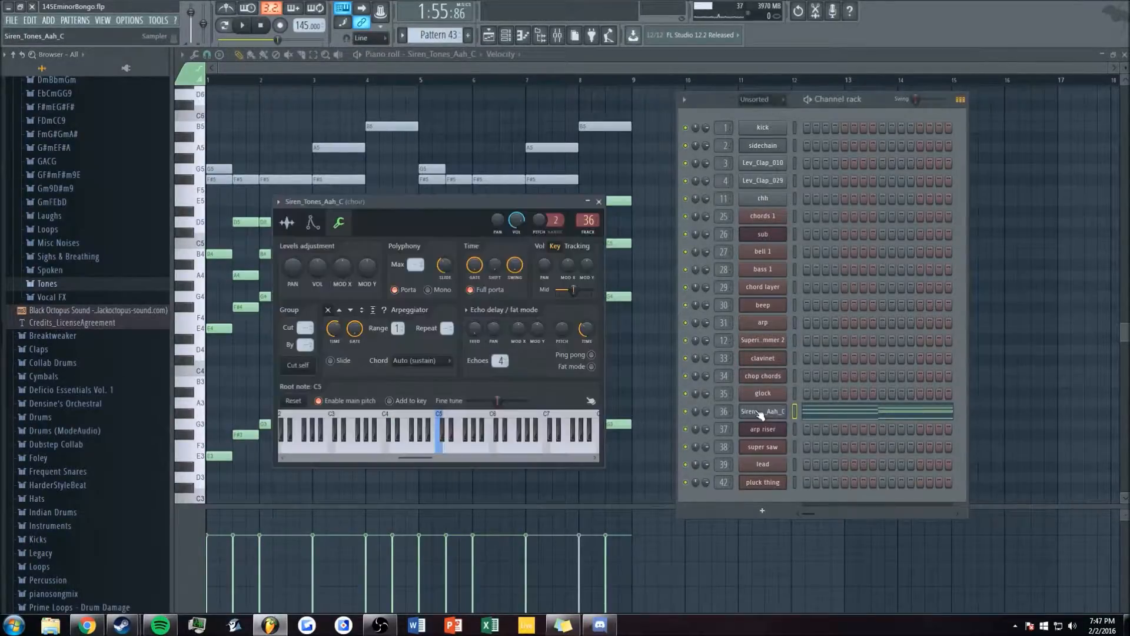
pyautogui.moveTo(471, 200); pyautogui.dragTo(806, 171)
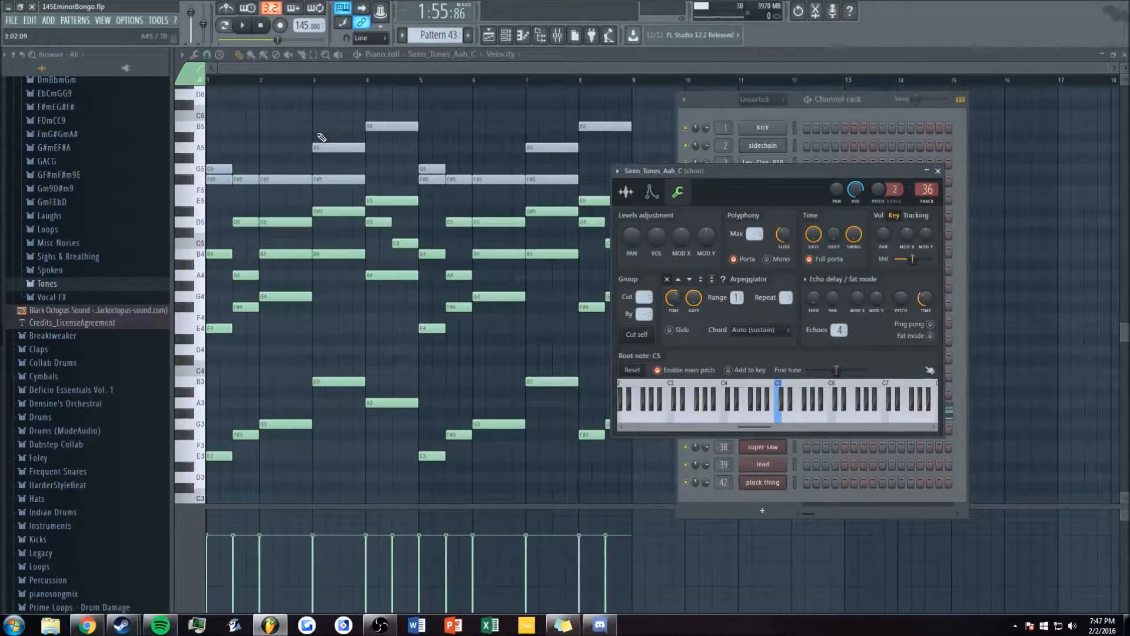
pyautogui.press('c')
pyautogui.press('b')
pyautogui.press('m')
pyautogui.press('z')
pyautogui.press('v')
pyautogui.press('b')
# - Play the song from bar 71 with the choir chords in view in the piano roll, and return to the playlist
pyautogui.click(355, 67)
pyautogui.scroll(2, 355, 68)
pyautogui.scroll(-2, 333, 199)
pyautogui.scroll(3, 547, 376)
pyautogui.scroll(-2, 472, 298)
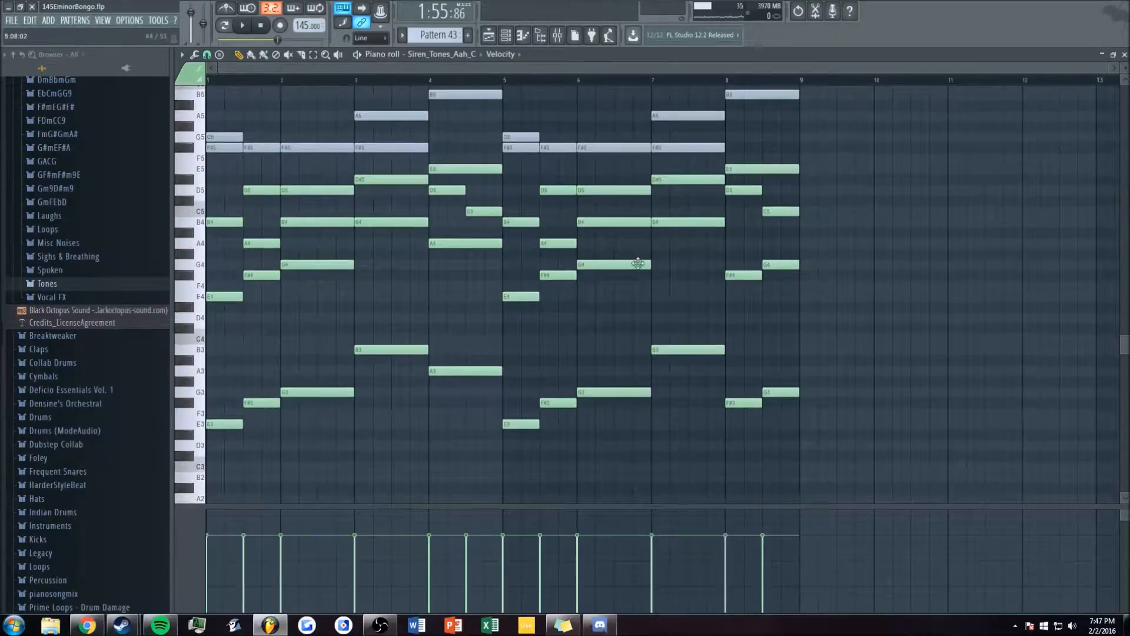
pyautogui.press('space')
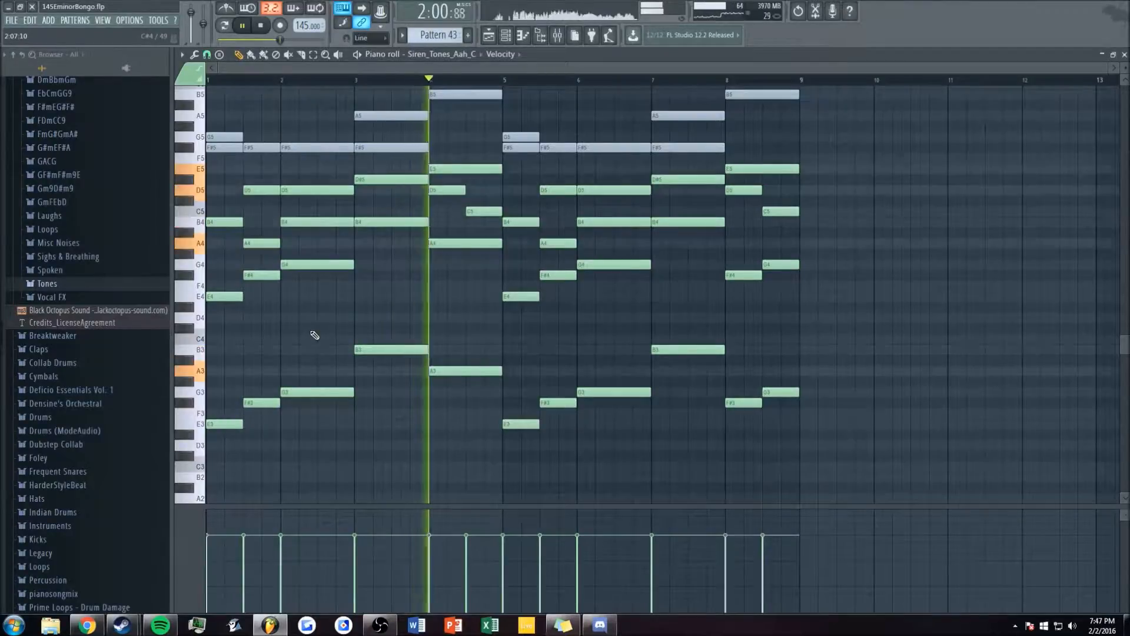
pyautogui.press('Escape')
pyautogui.press('space')
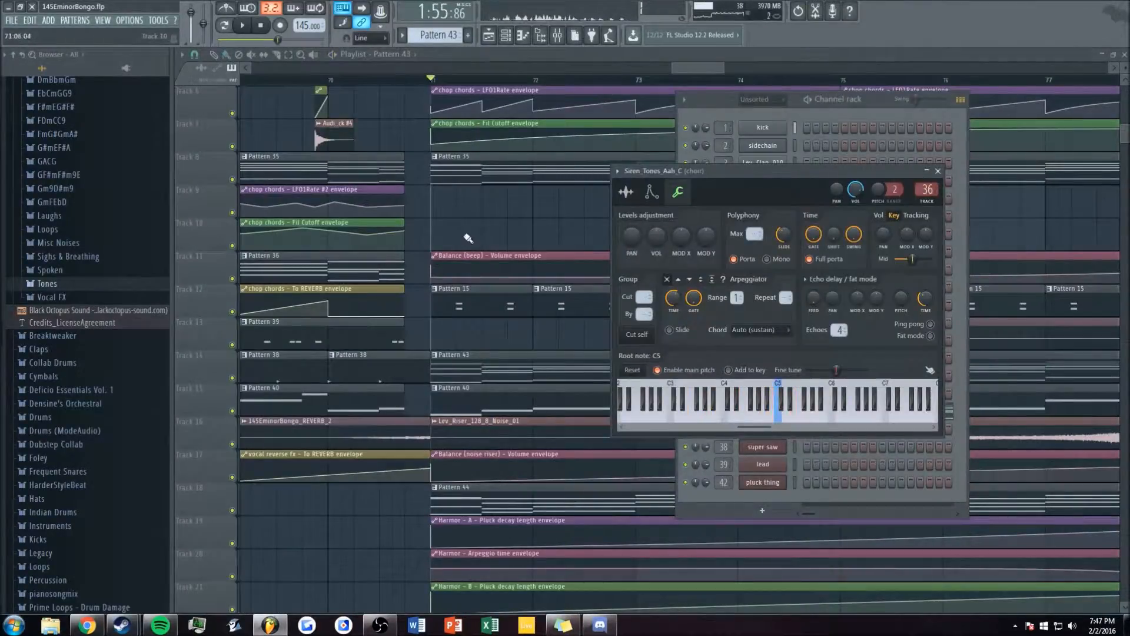
# - Unsolo the choir mixer track and view the playlist clips starting at bar 71, down to Pattern 44 and its Harmor envelopes
pyautogui.rightClick(469, 236)
pyautogui.moveTo(723, 68); pyautogui.dragTo(762, 68)
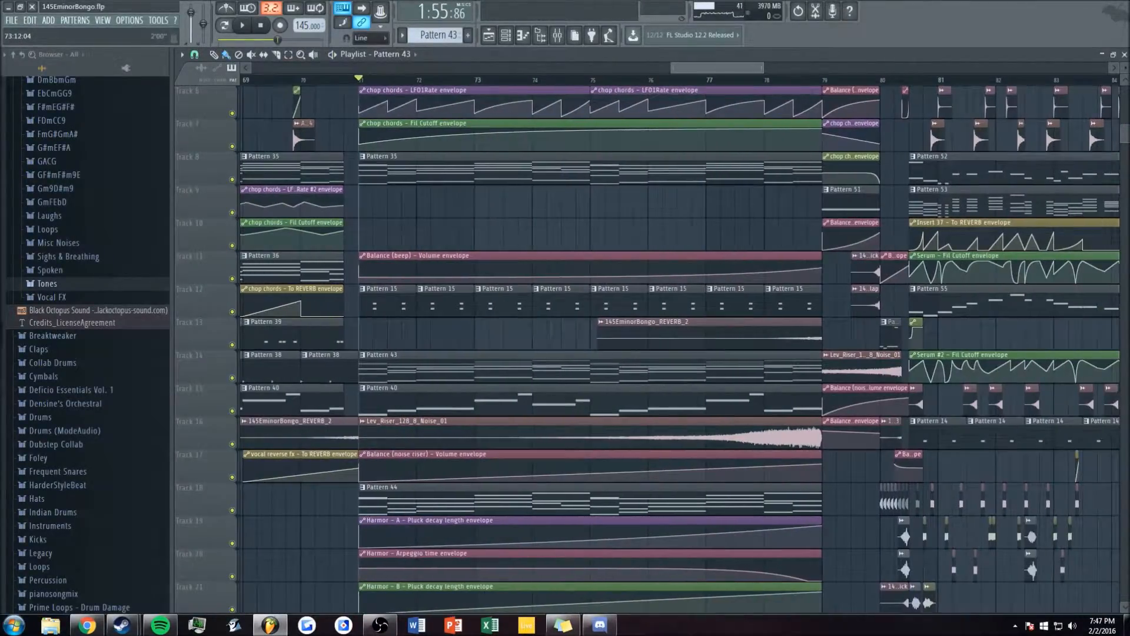
pyautogui.click(557, 36)
pyautogui.rightClick(617, 327)
pyautogui.click(689, 68)
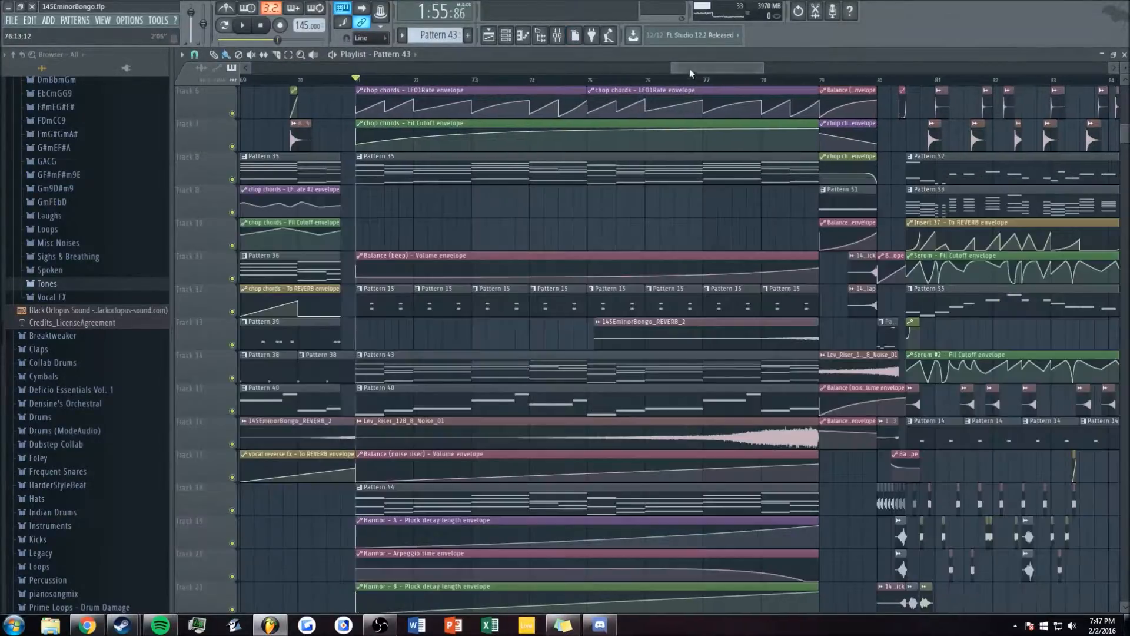
pyautogui.scroll(-1, 693, 80)
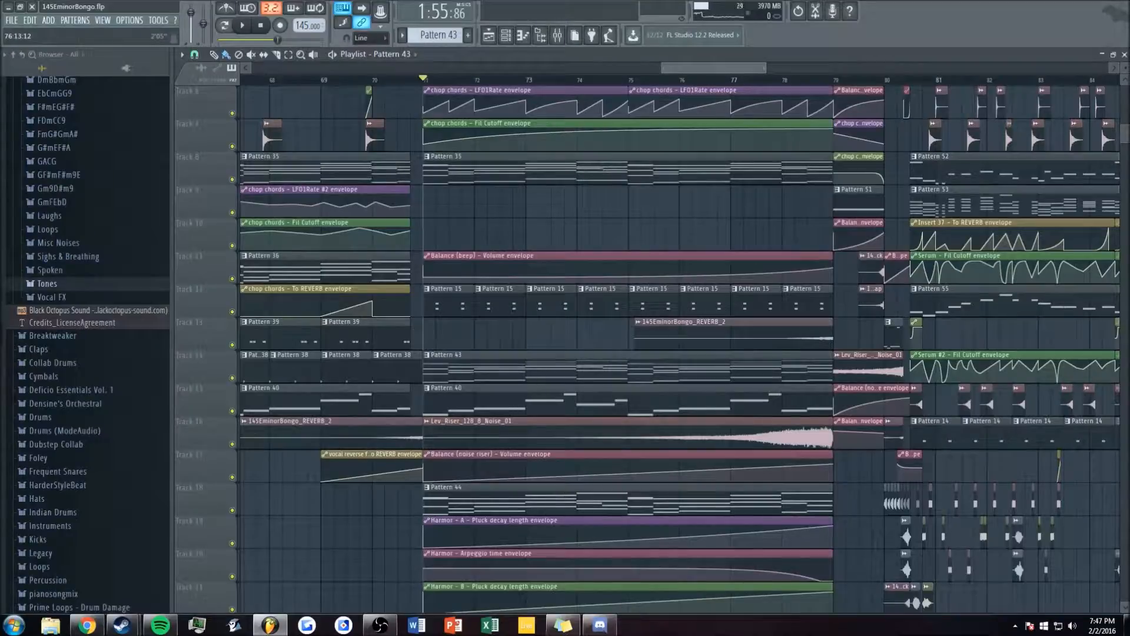
pyautogui.scroll(-1, 476, 153)
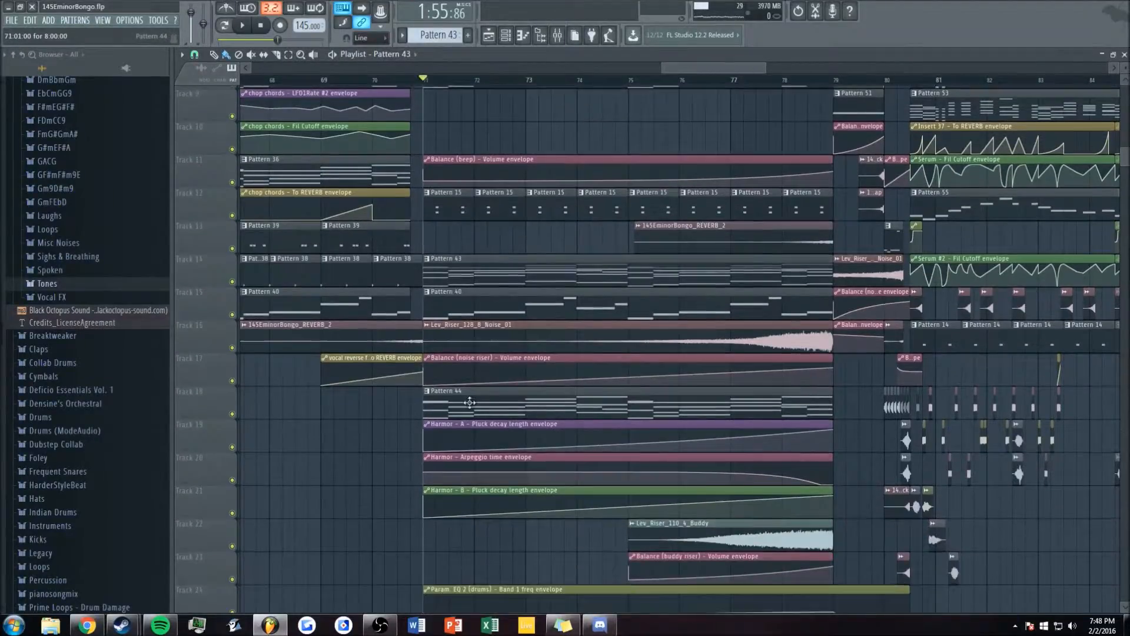
# - Play the full section from bar 71 and solo the arp riser mixer track
pyautogui.click(557, 36)
pyautogui.press('space')
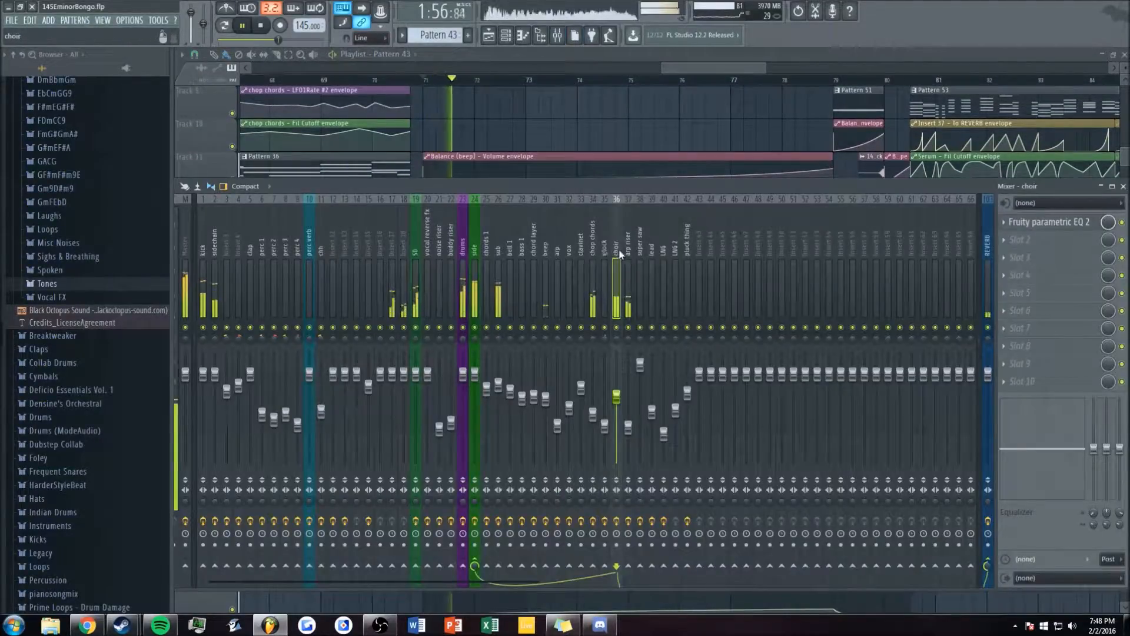
pyautogui.click(628, 288)
pyautogui.rightClick(628, 326)
# - Stop playback, open the arp riser's Harmor instrument and show the pluck shape of part A
pyautogui.click(506, 36)
pyautogui.press('space')
pyautogui.click(764, 428)
pyautogui.moveTo(465, 132); pyautogui.dragTo(422, 72)
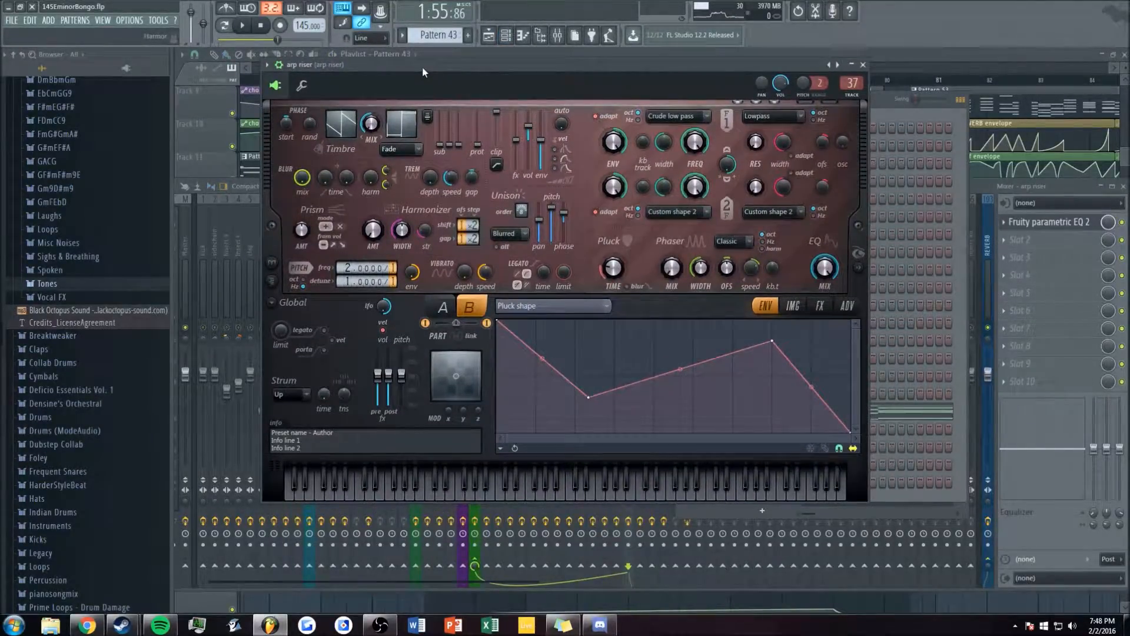
pyautogui.click(440, 305)
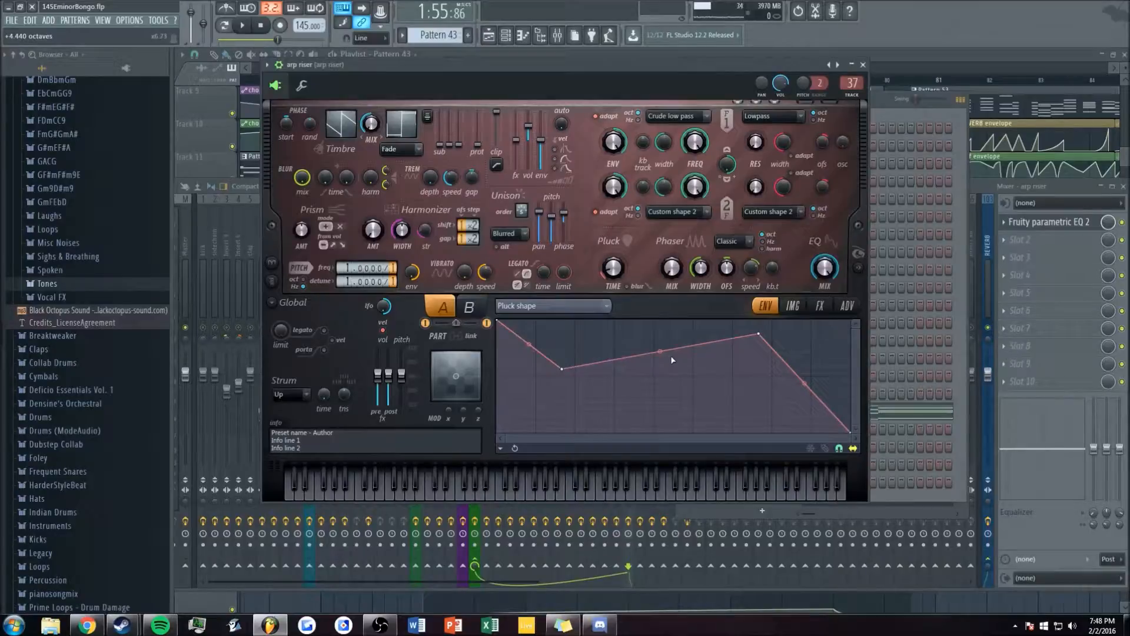
# - Audition the arp riser with test notes while toggling Harmor's part B off and on again
pyautogui.press('z')
pyautogui.click(488, 323)
pyautogui.press('z')
pyautogui.click(487, 323)
# - View Harmor's image and effects pages for the arp riser, and return to the Pluck shape envelope
pyautogui.click(792, 305)
pyautogui.click(819, 305)
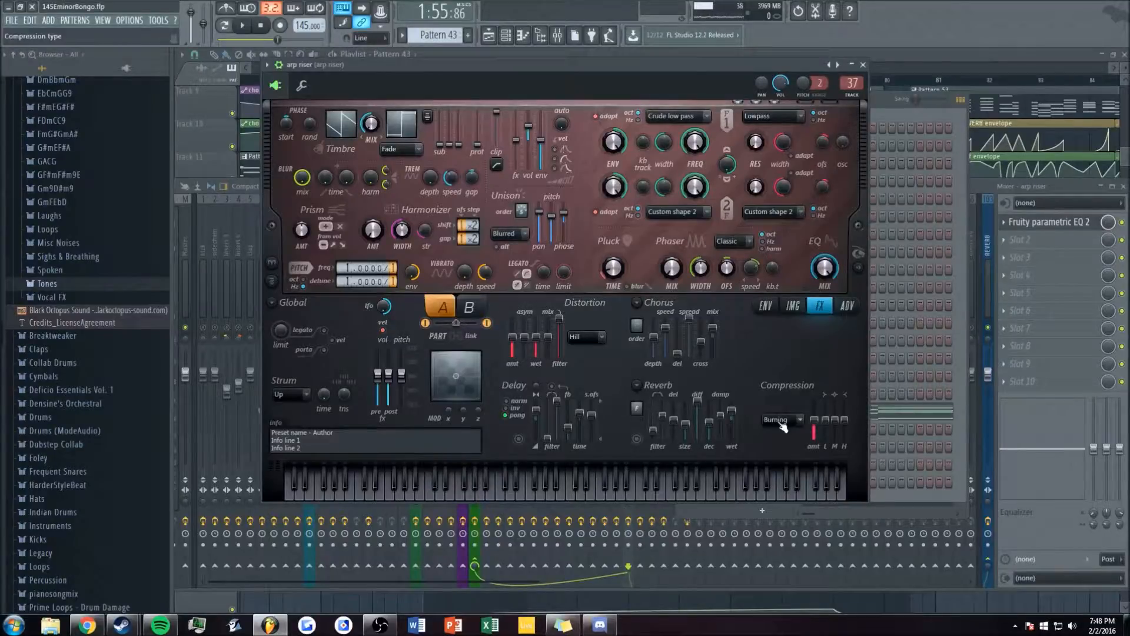
pyautogui.click(765, 306)
pyautogui.click(583, 307)
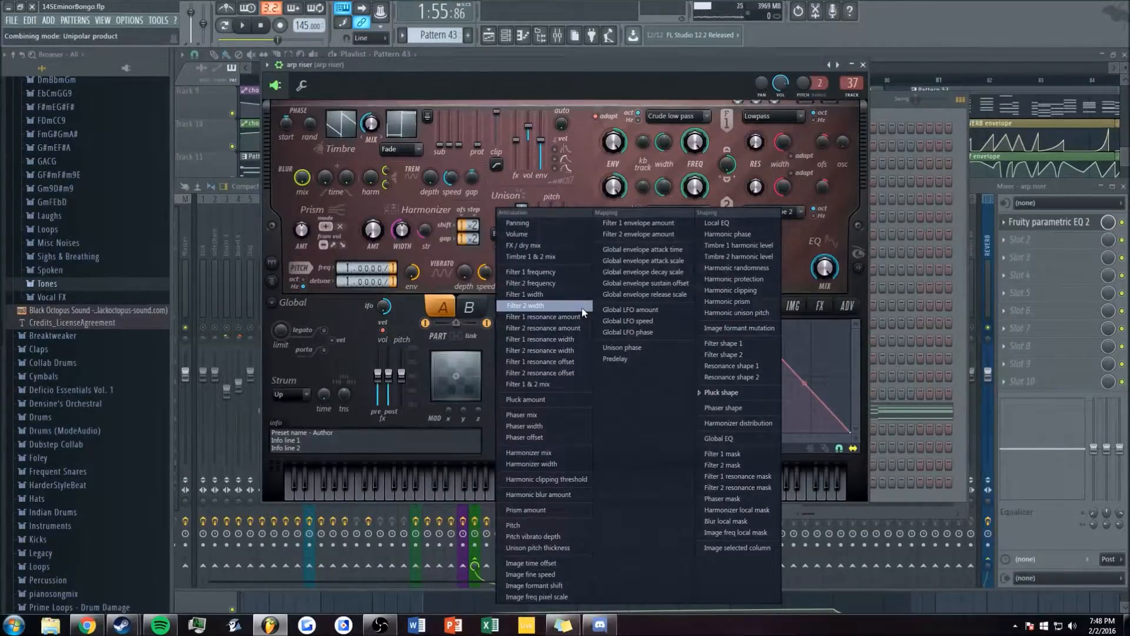
pyautogui.click(721, 391)
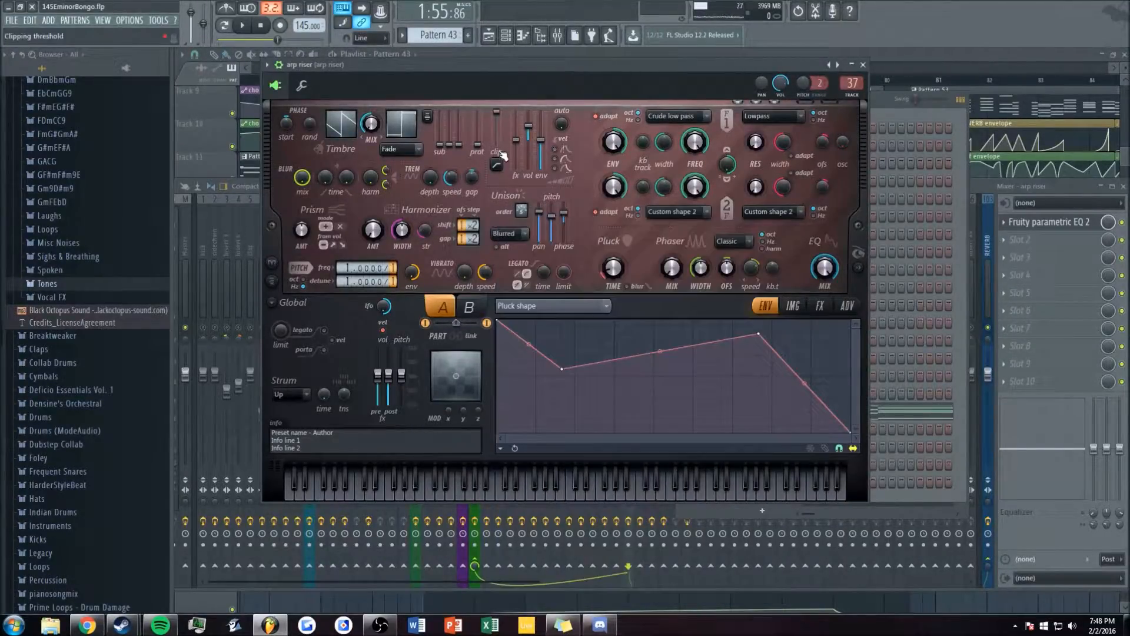
# - Compare the Pluck shape envelopes and pitch settings of Harmor's parts A and B on the arp riser
pyautogui.click(470, 307)
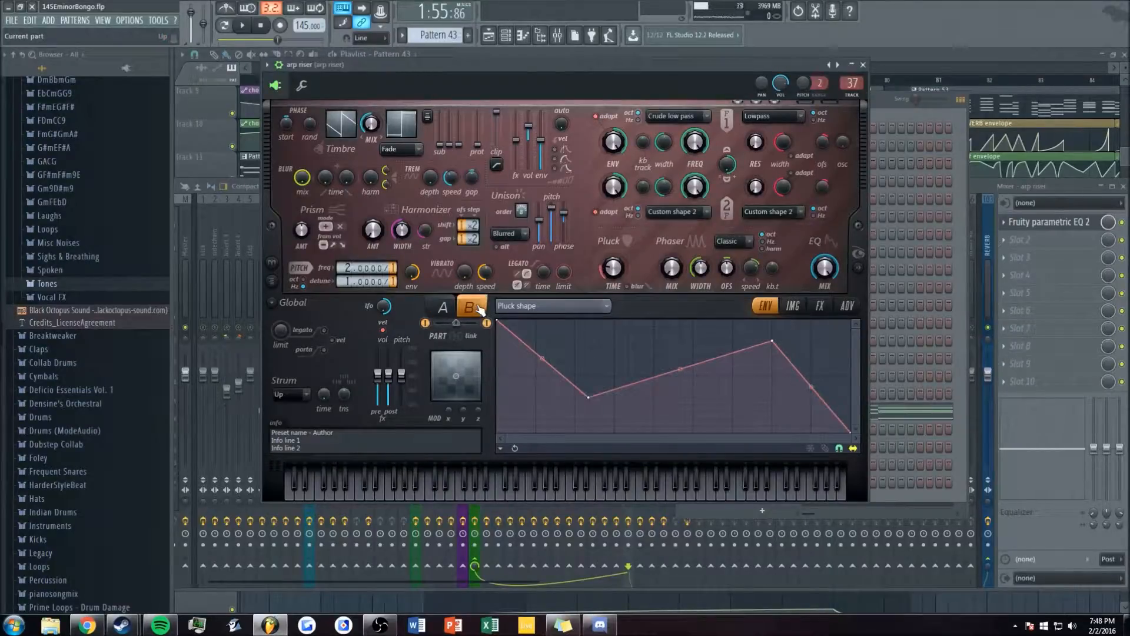
pyautogui.click(437, 305)
pyautogui.click(469, 307)
pyautogui.click(443, 307)
pyautogui.click(468, 306)
pyautogui.click(584, 306)
pyautogui.click(574, 65)
pyautogui.moveTo(546, 62); pyautogui.dragTo(539, 110)
# - Play the soloed arp riser from bar 71 and watch the automated time control in its arpeggiator settings
pyautogui.moveTo(695, 68); pyautogui.dragTo(703, 69)
pyautogui.press('space')
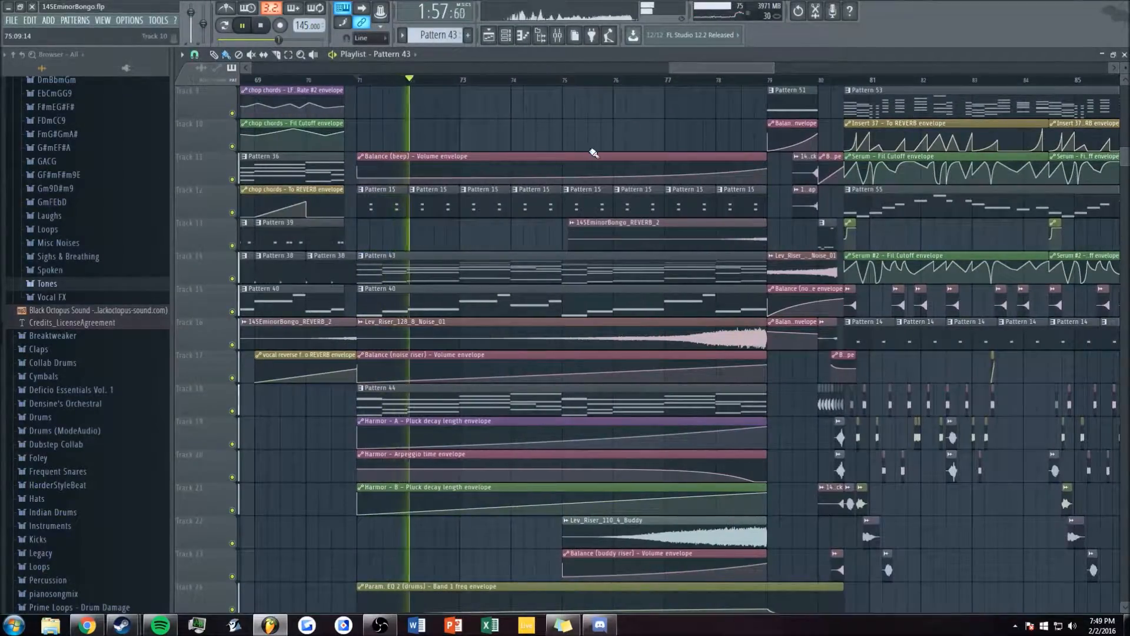
pyautogui.scroll(-2, 600, 144)
pyautogui.click(507, 36)
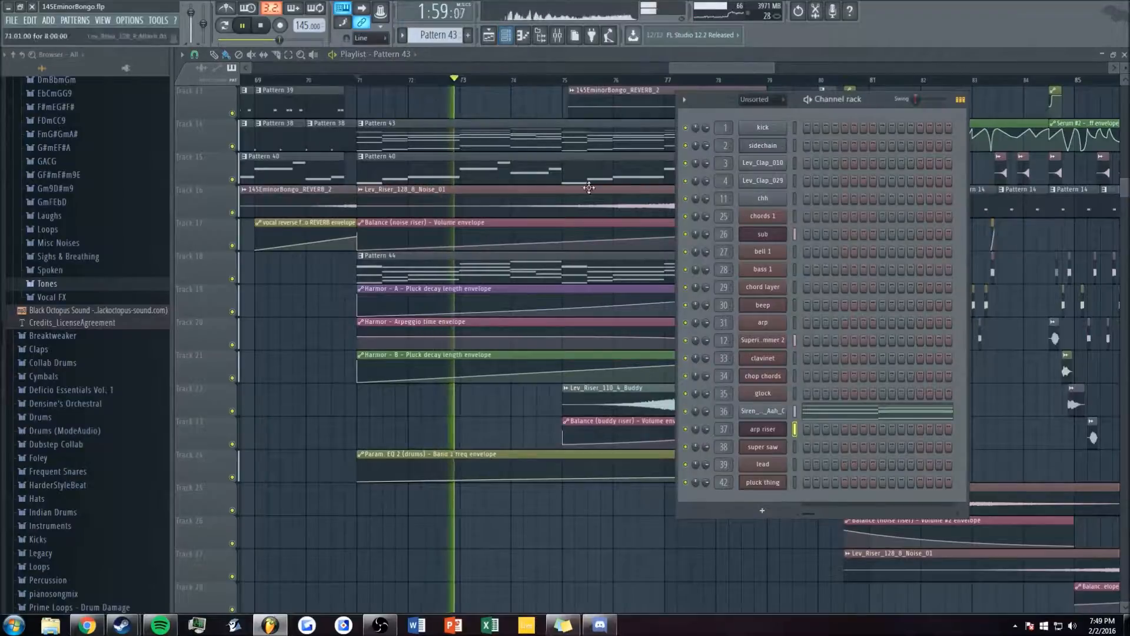
pyautogui.click(759, 434)
pyautogui.click(295, 132)
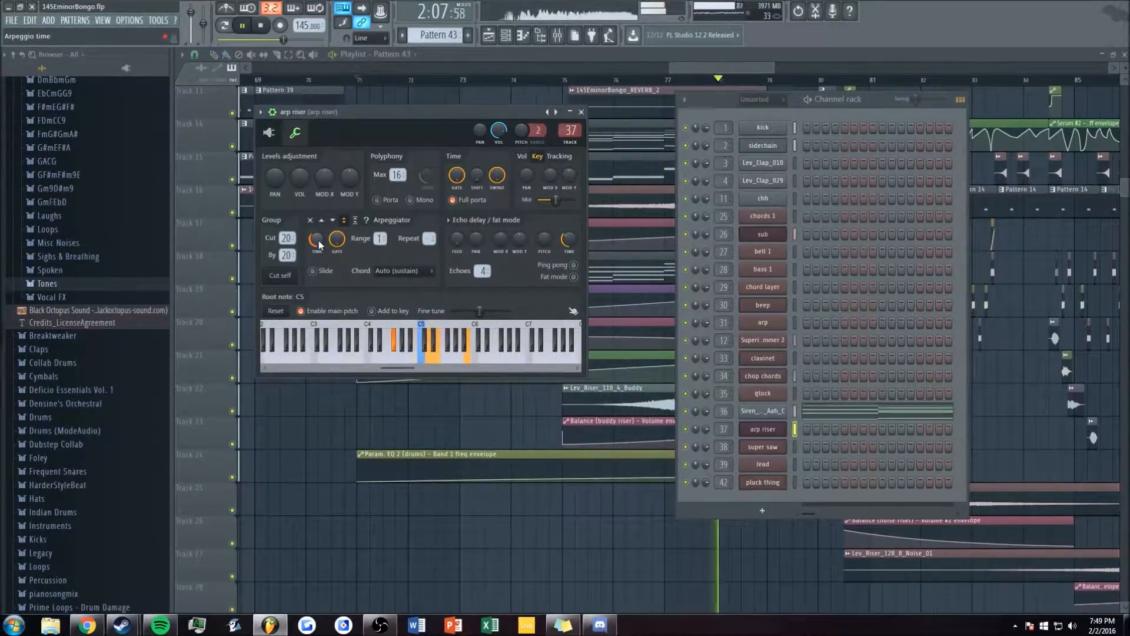
pyautogui.press('space')
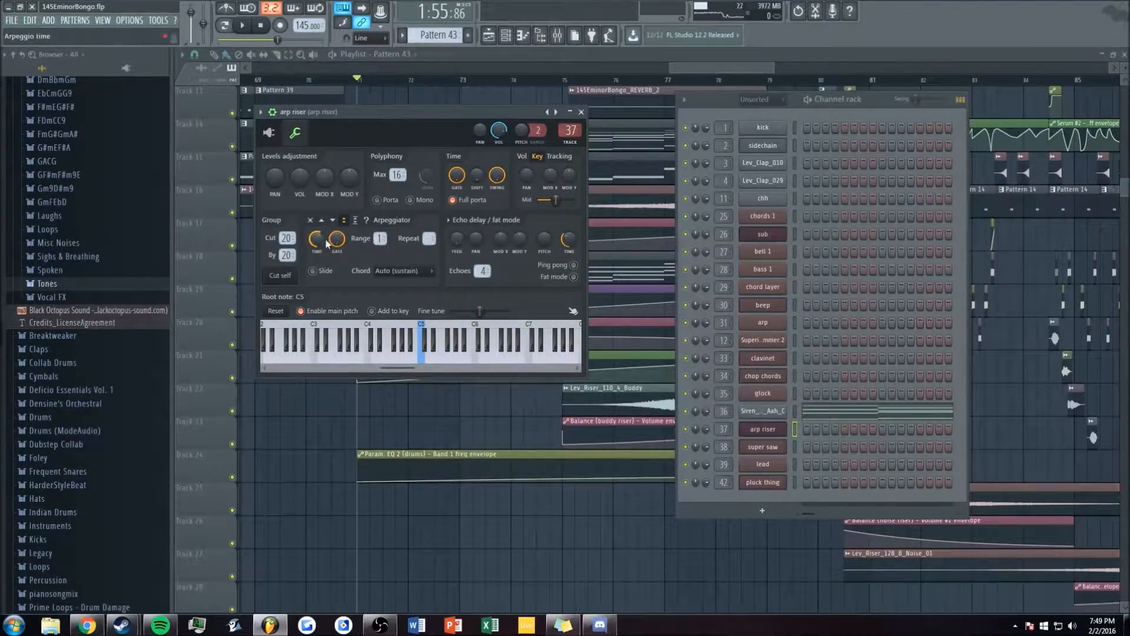
# - Set the playback position to bar 77 and listen to the end of the soloed arp riser
pyautogui.click(654, 81)
pyautogui.scroll(2, 665, 81)
pyautogui.click(677, 80)
pyautogui.press('space')
pyautogui.moveTo(717, 68); pyautogui.dragTo(729, 59)
pyautogui.press('space')
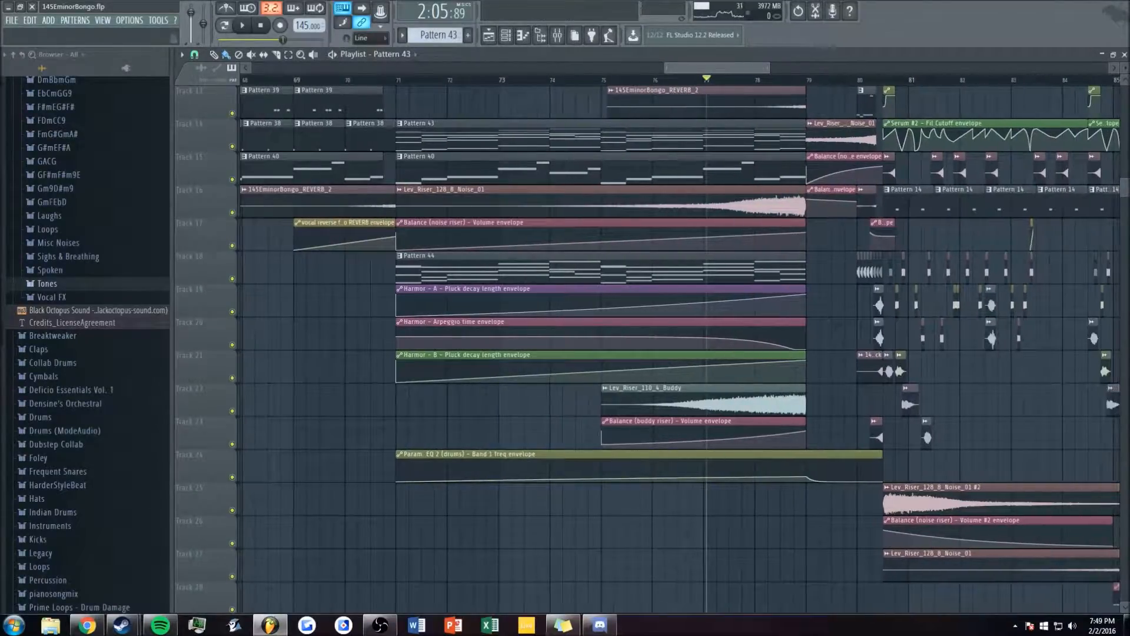
# - Unsolo the arp riser mixer track and play the end of the build with the full mix
pyautogui.scroll(3, 538, 194)
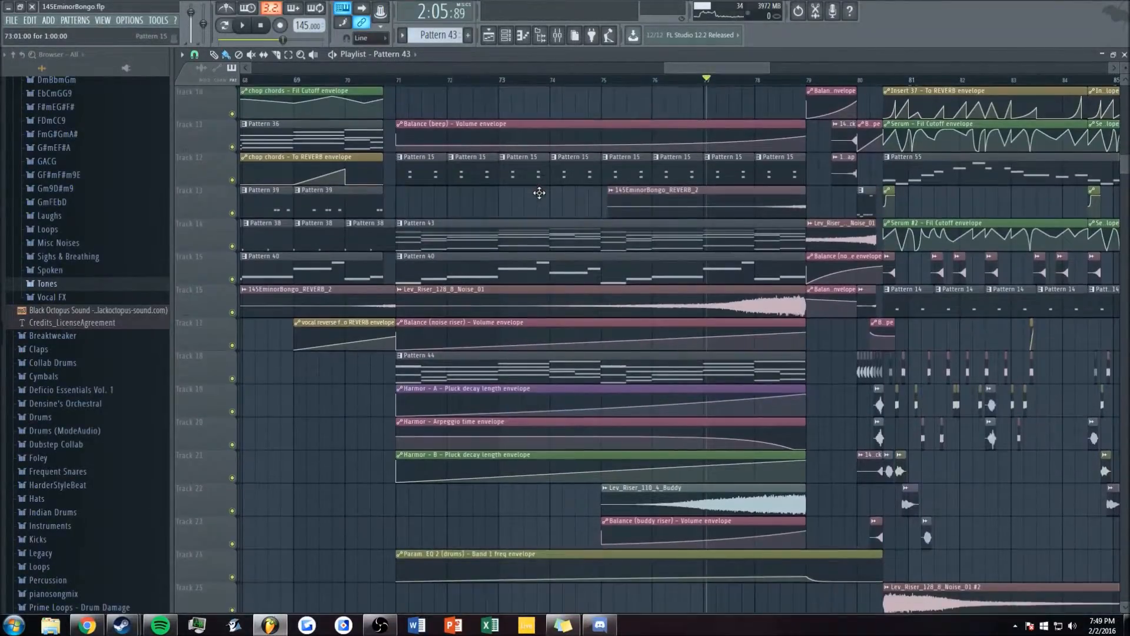
pyautogui.scroll(-4, 539, 192)
pyautogui.click(558, 35)
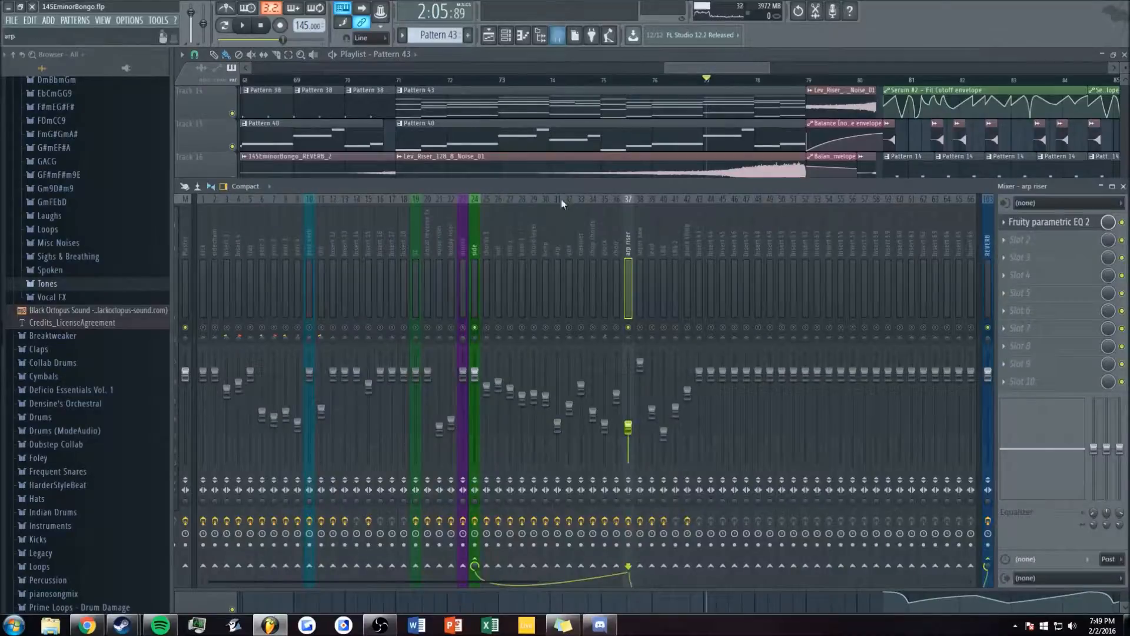
pyautogui.press('space')
pyautogui.moveTo(689, 67); pyautogui.dragTo(690, 63)
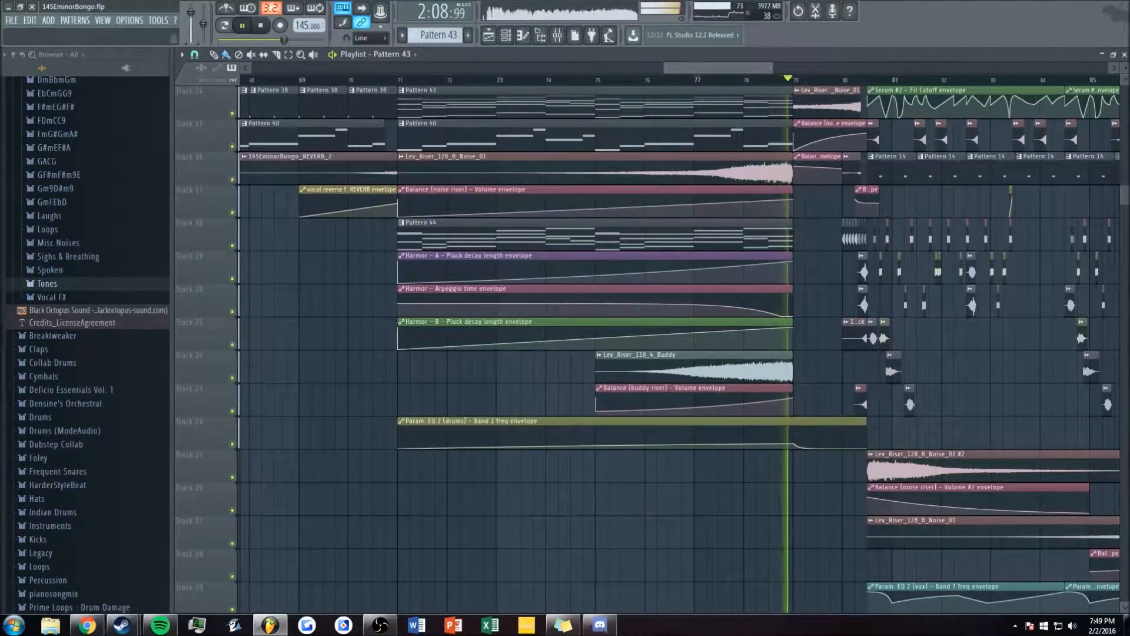
pyautogui.press('space')
# - Set the playback position back to bar 71 and play the build with the arp riser's Harmor controls in view
pyautogui.click(387, 80)
pyautogui.scroll(1, 349, 345)
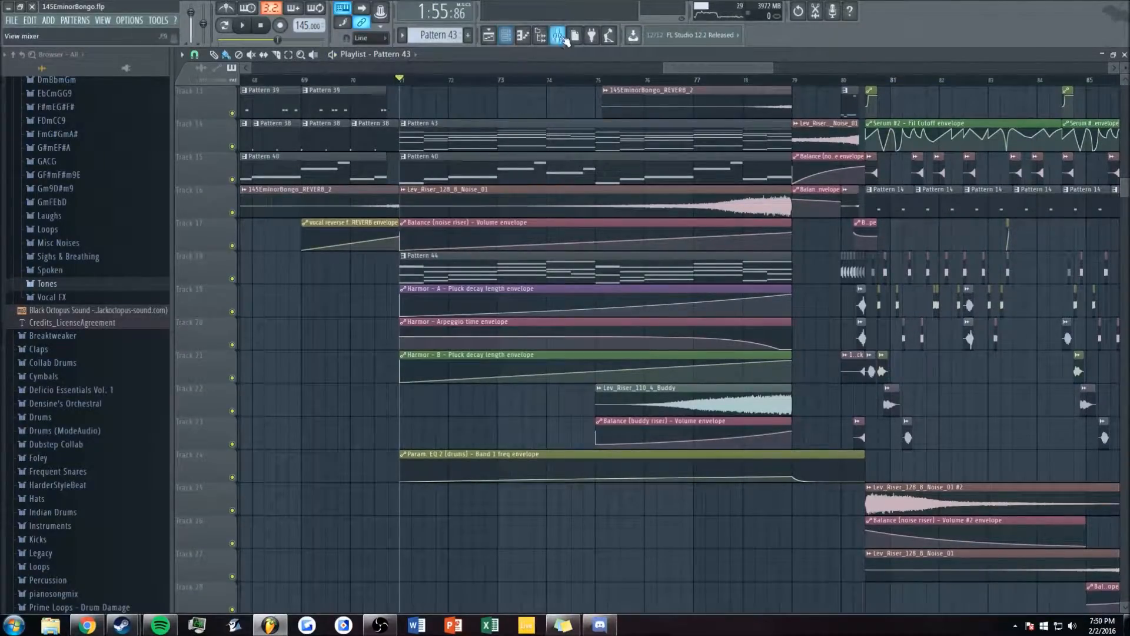
pyautogui.click(506, 36)
pyautogui.click(763, 428)
pyautogui.press('space')
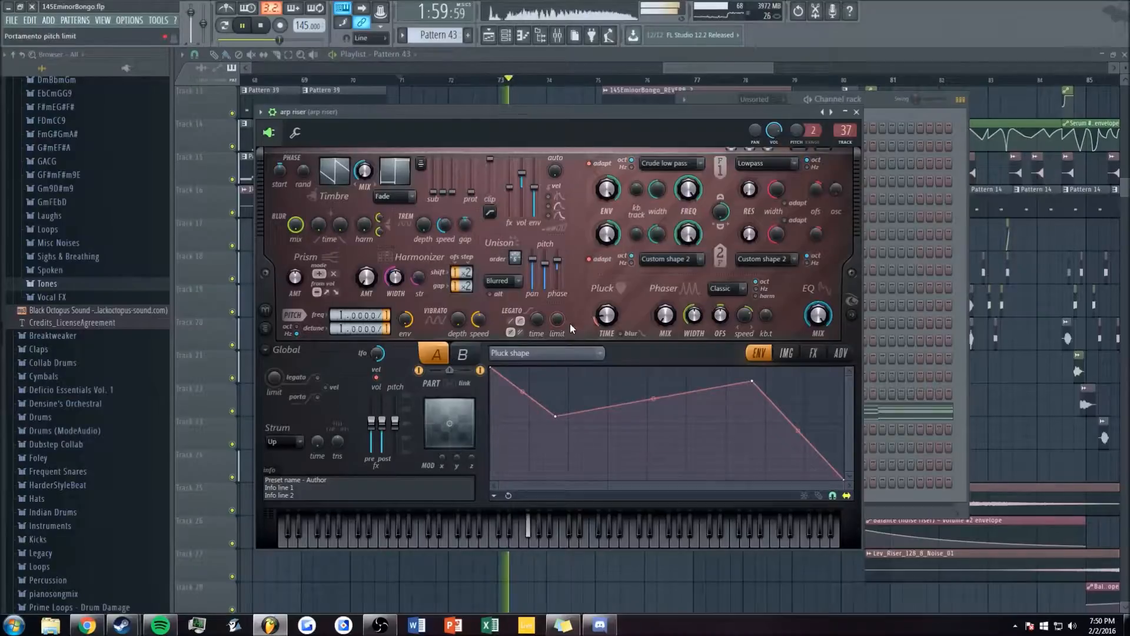
pyautogui.press('space')
pyautogui.click(588, 57)
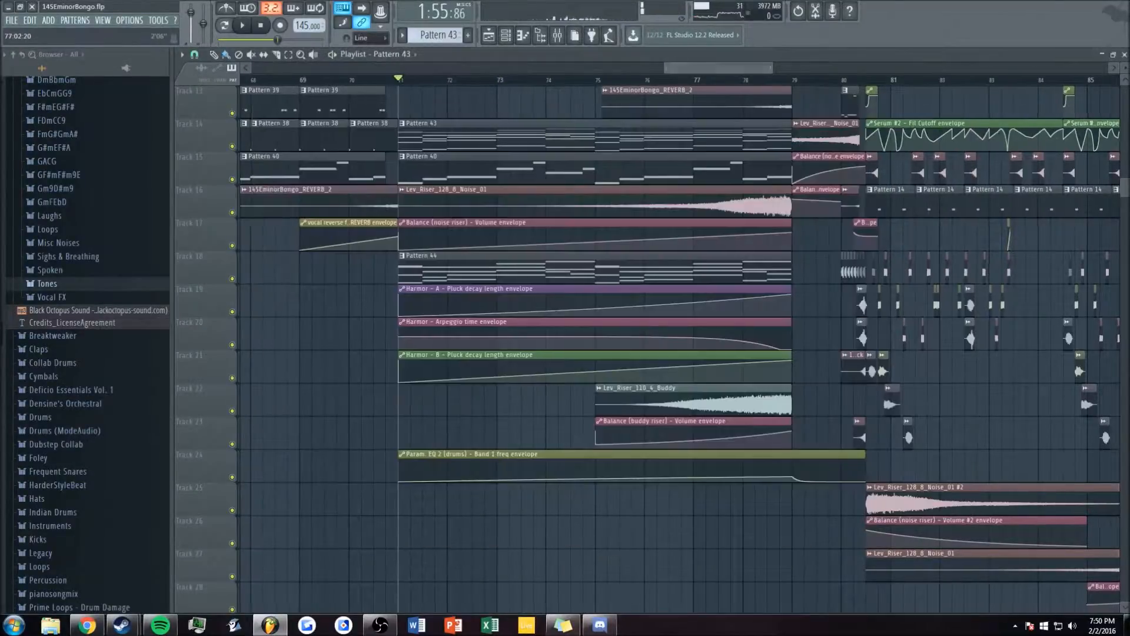
# - Look over all clips in the build from bar 71, from the reverb send envelopes to the drums EQ automation
pyautogui.scroll(3, 823, 235)
pyautogui.scroll(-5, 712, 70)
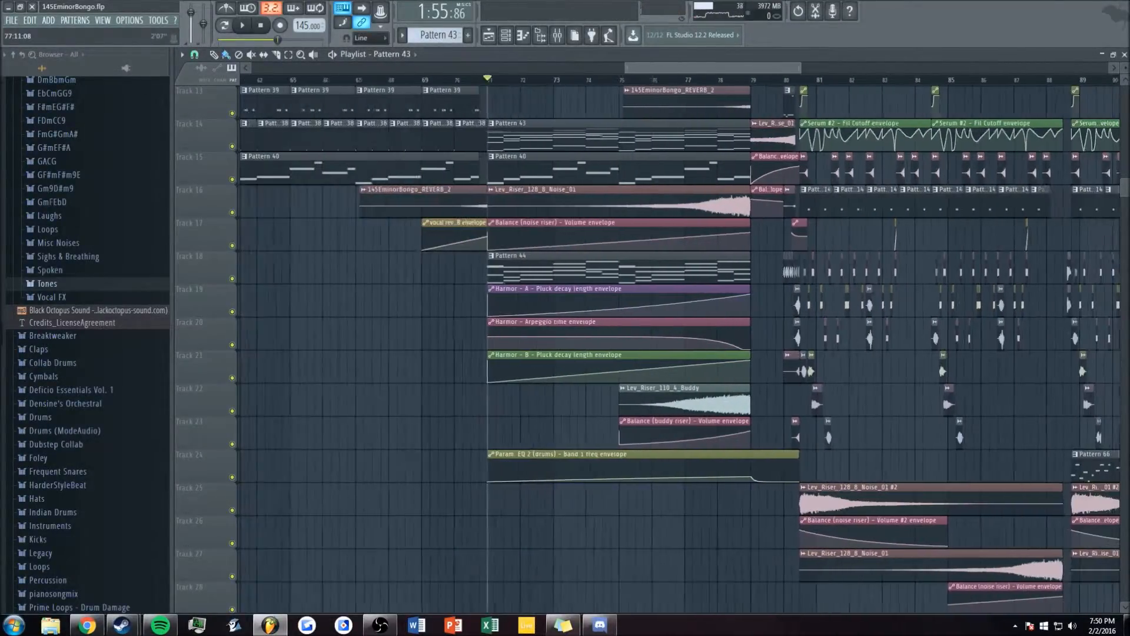
pyautogui.scroll(3, 712, 71)
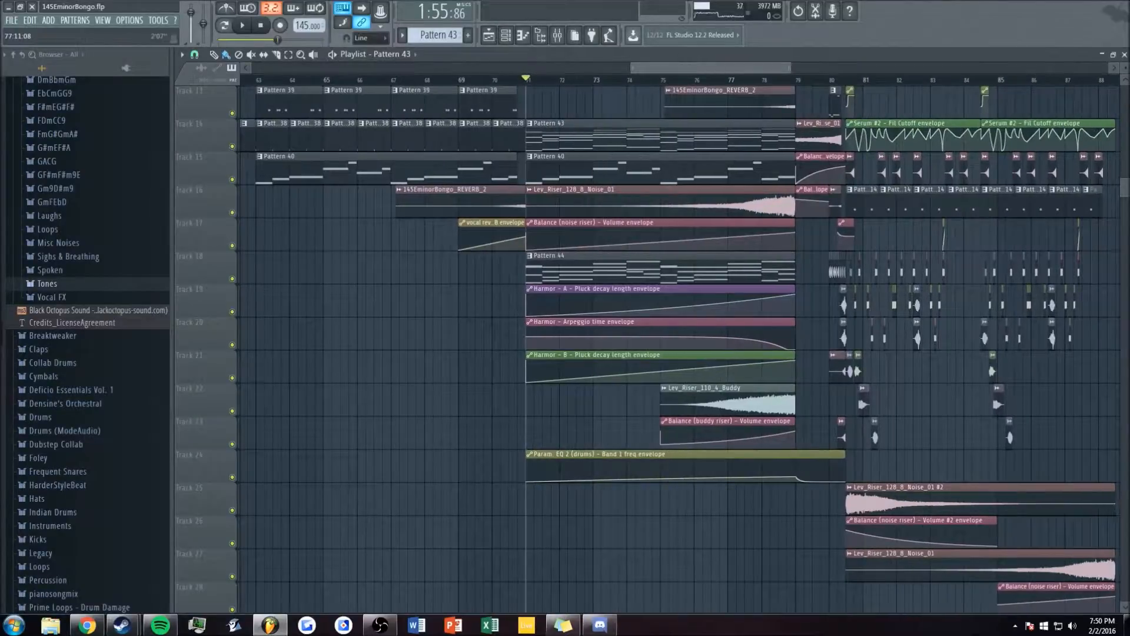
pyautogui.scroll(2, 711, 71)
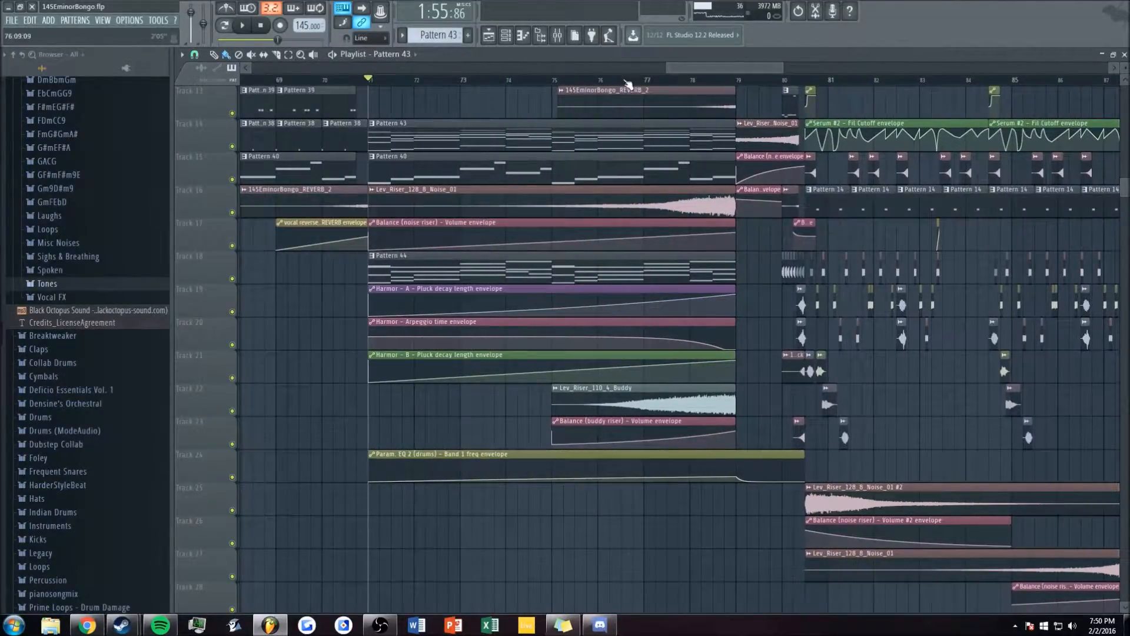
pyautogui.scroll(4, 517, 138)
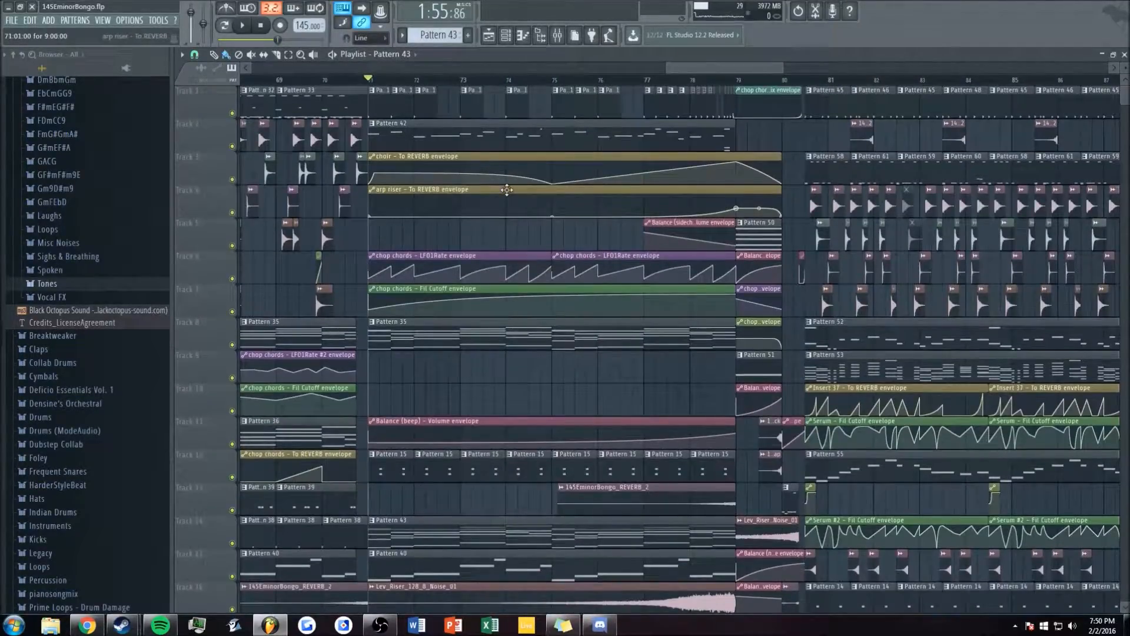
pyautogui.scroll(-2, 509, 191)
pyautogui.scroll(-1, 577, 128)
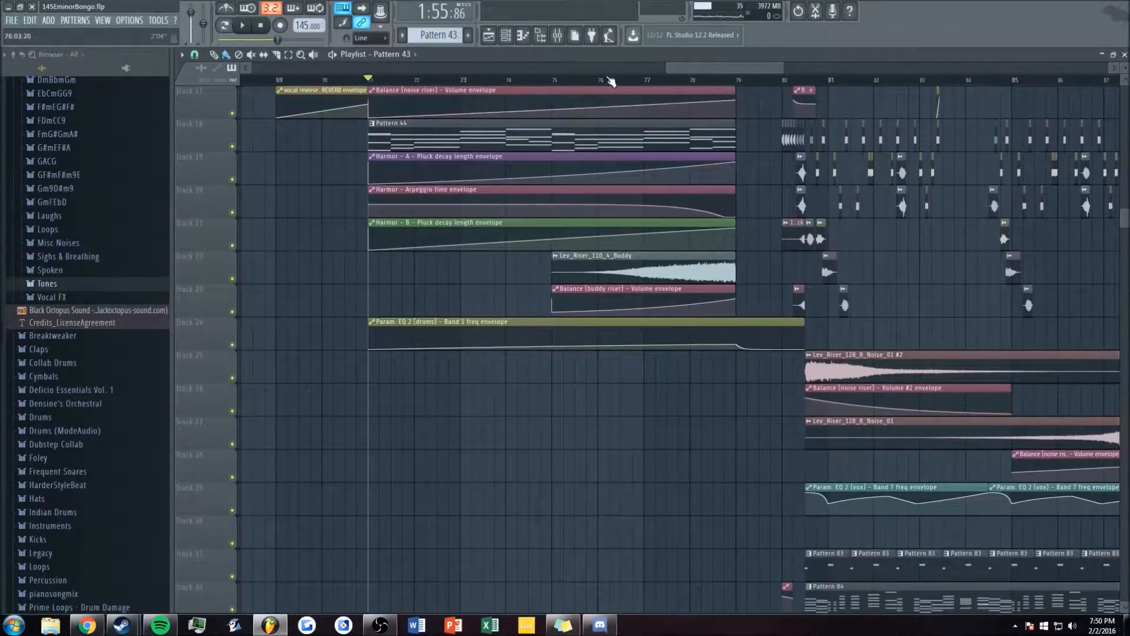
# - Open Fruity parametric EQ 2 on the drums mixer track and play the build from bar 76 to watch its band 1 automation
pyautogui.click(558, 37)
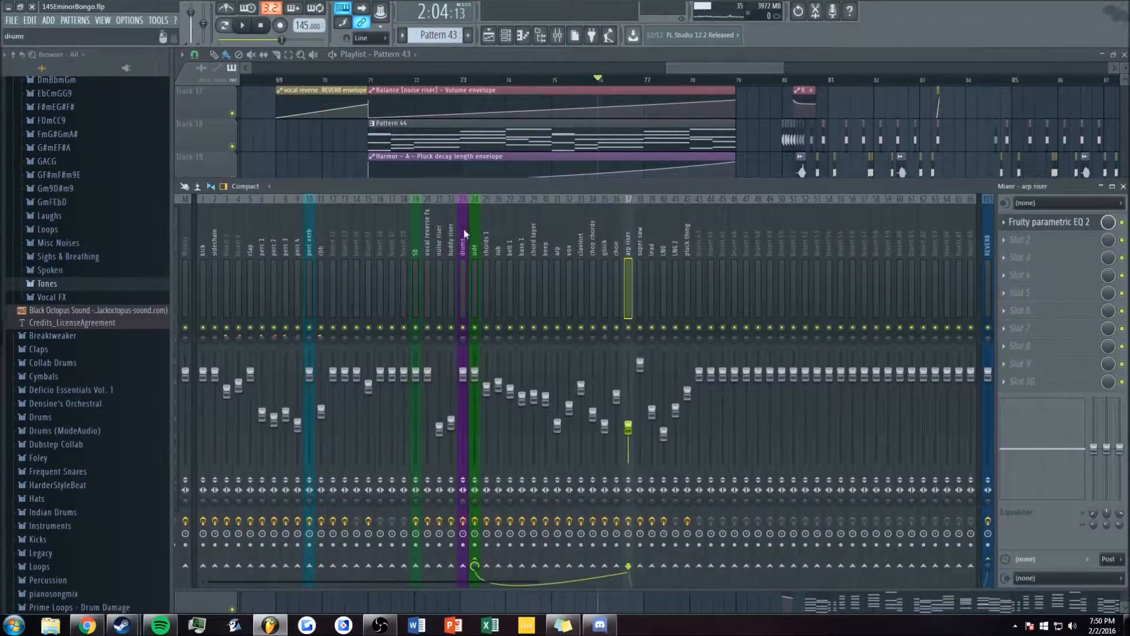
pyautogui.click(1070, 242)
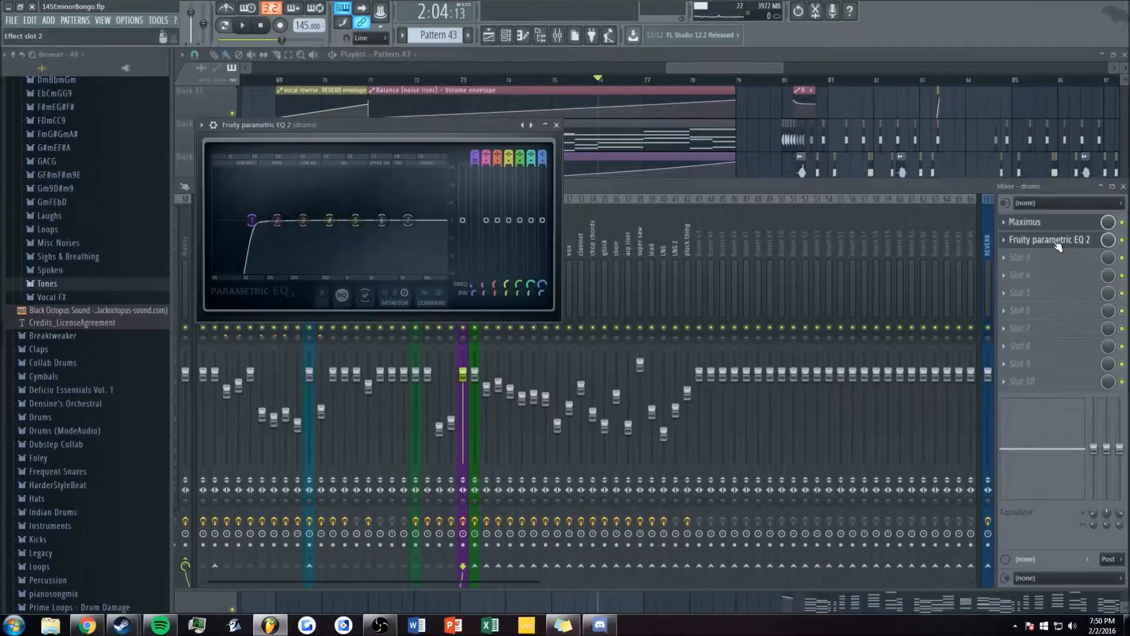
pyautogui.press('space')
pyautogui.moveTo(268, 228); pyautogui.dragTo(271, 232)
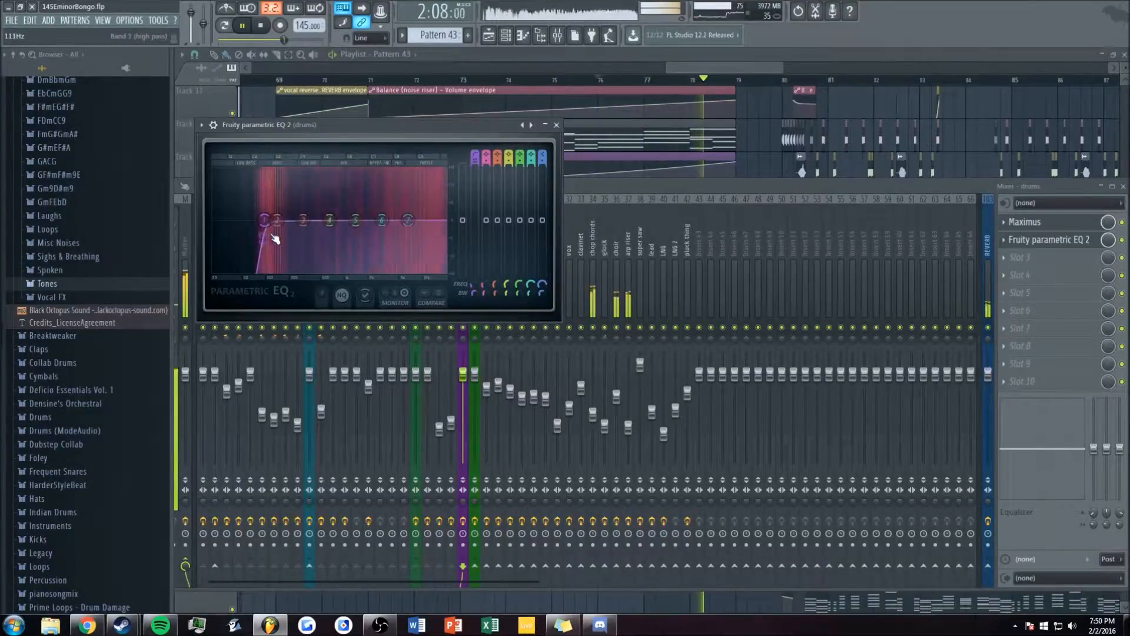
# - Stop playback and return to the playlist to look over the clips around the end of the build at bar 79
pyautogui.click(599, 185)
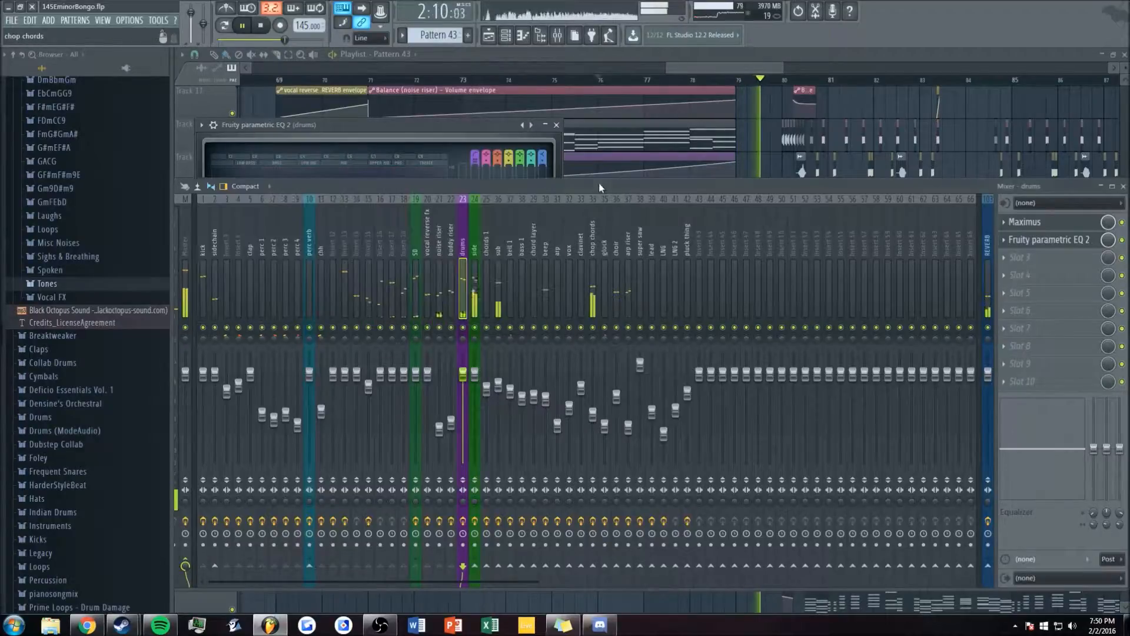
pyautogui.press('space')
pyautogui.click(716, 54)
pyautogui.scroll(3, 722, 97)
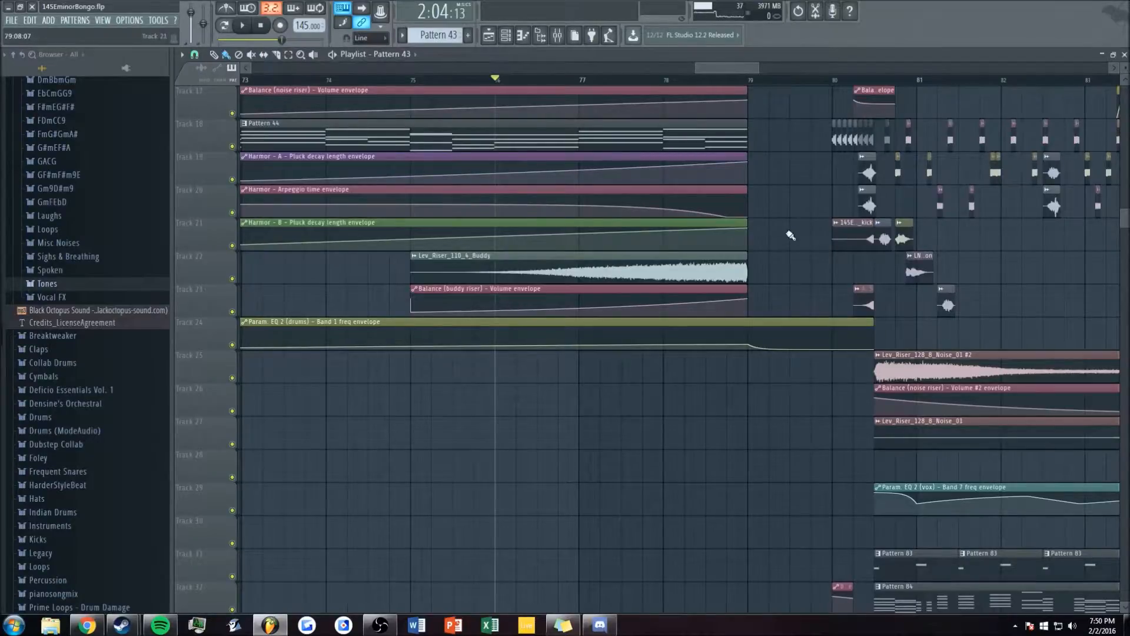
pyautogui.scroll(8, 790, 224)
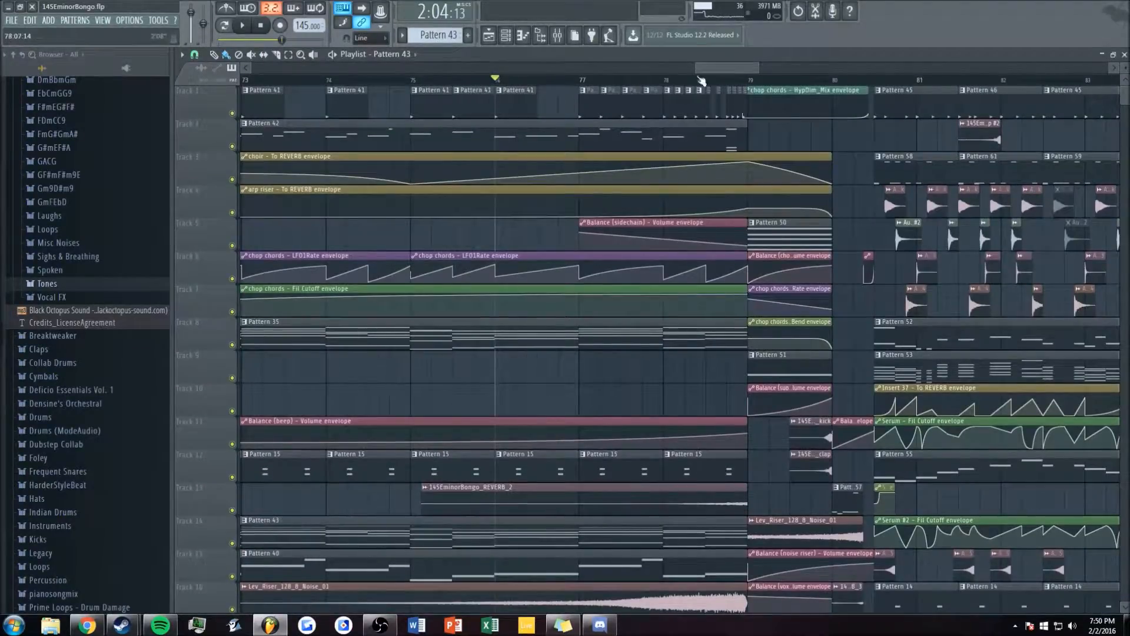
pyautogui.scroll(-5, 686, 124)
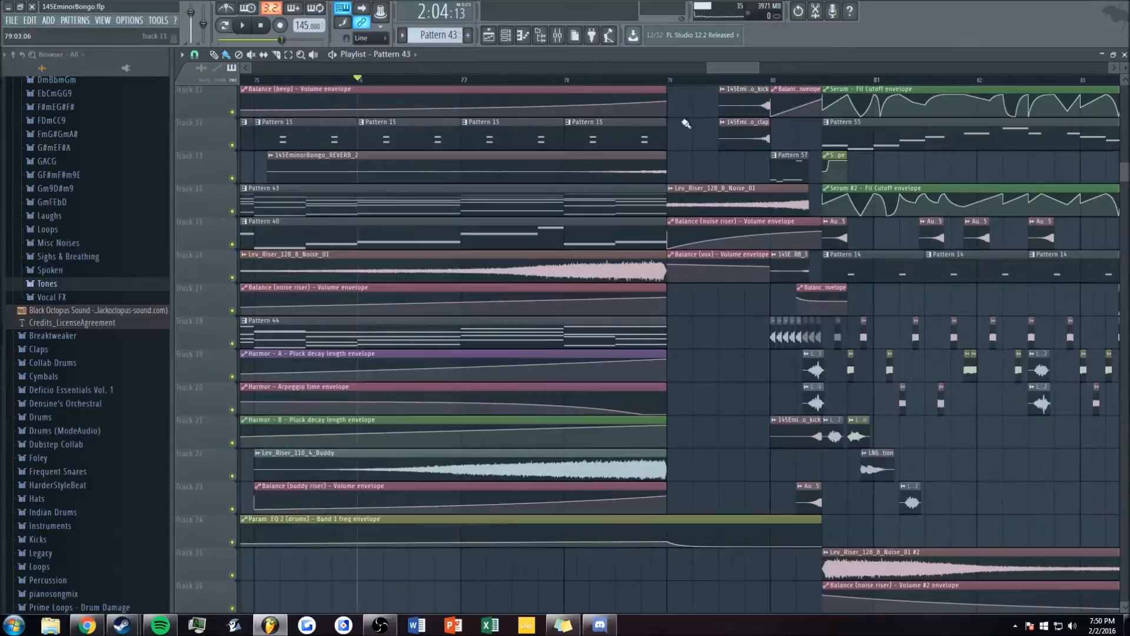
# - Play the transition from bar 79 with the full mix and view its upper playlist tracks
pyautogui.press('space')
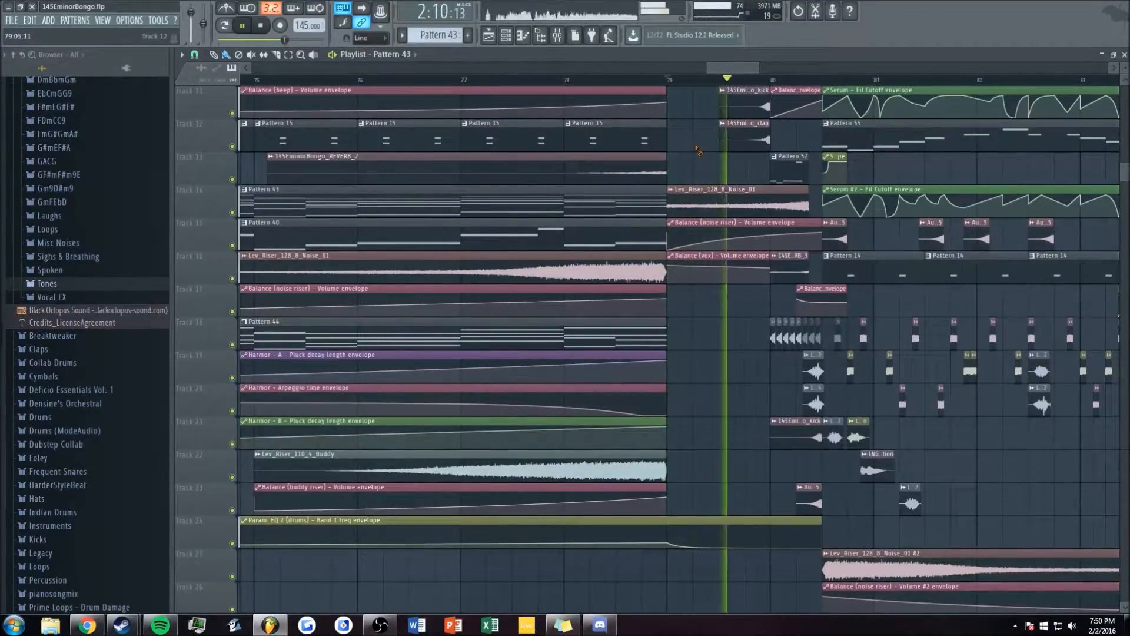
pyautogui.press('space')
pyautogui.scroll(3, 699, 148)
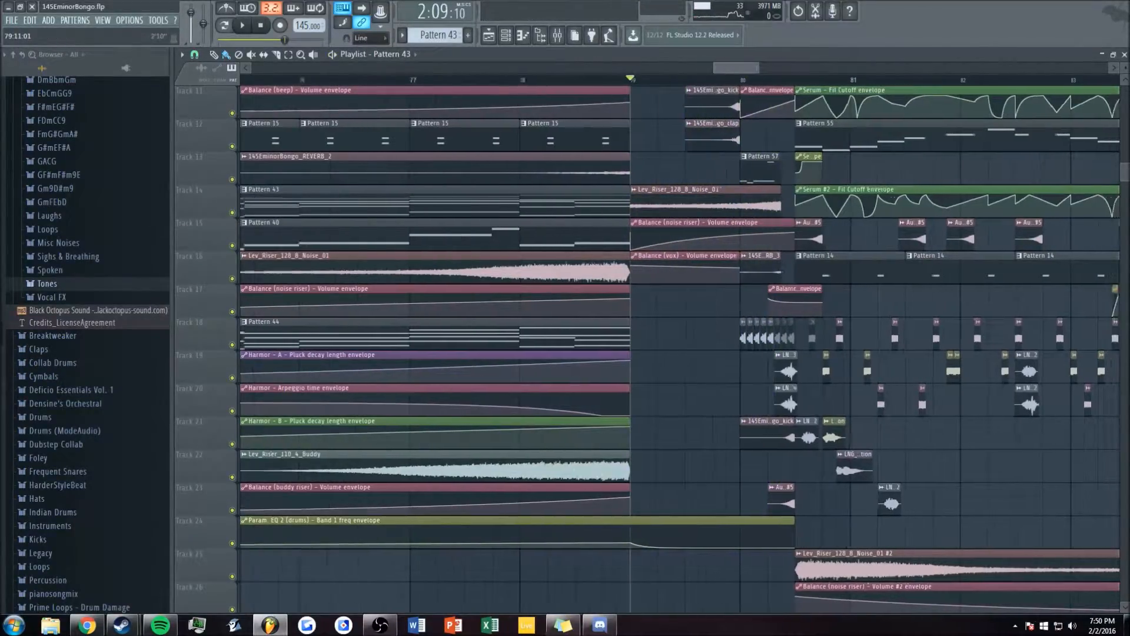
pyautogui.scroll(8, 579, 421)
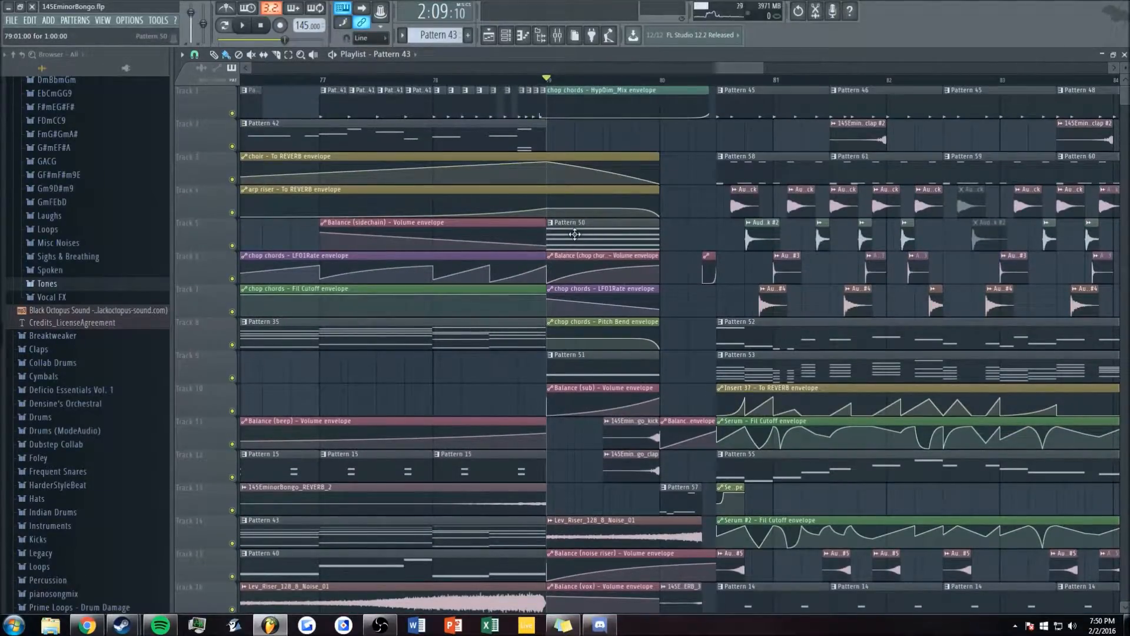
# - Solo the chop chords mixer track and play it from bar 79
pyautogui.click(557, 35)
pyautogui.moveTo(509, 256); pyautogui.dragTo(590, 247)
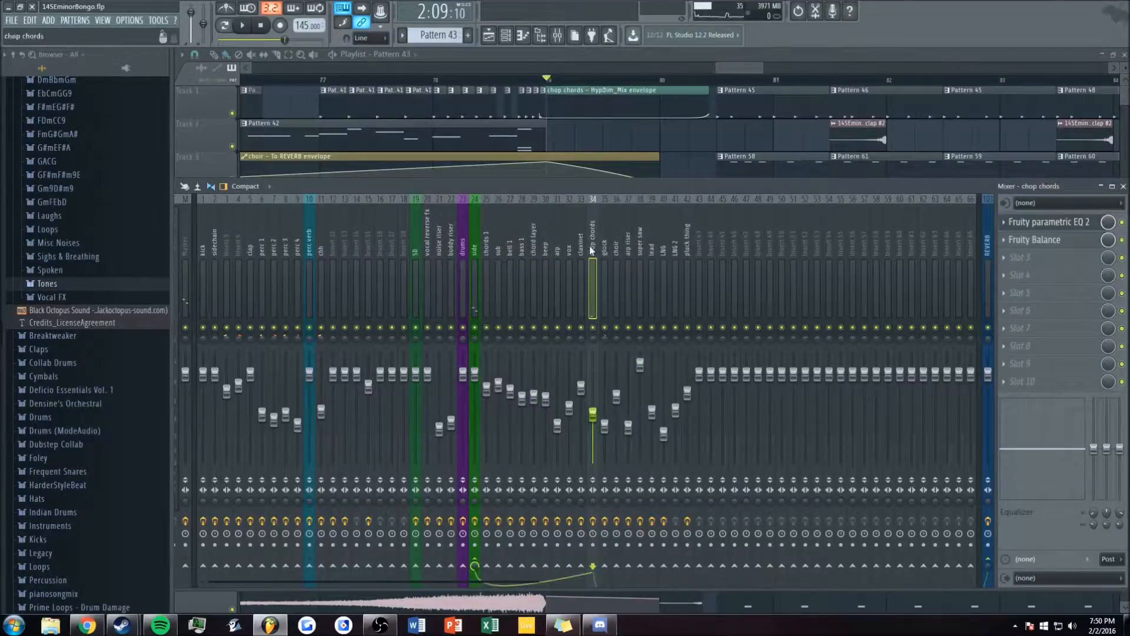
pyautogui.rightClick(592, 327)
pyautogui.press('space')
pyautogui.rightClick(676, 154)
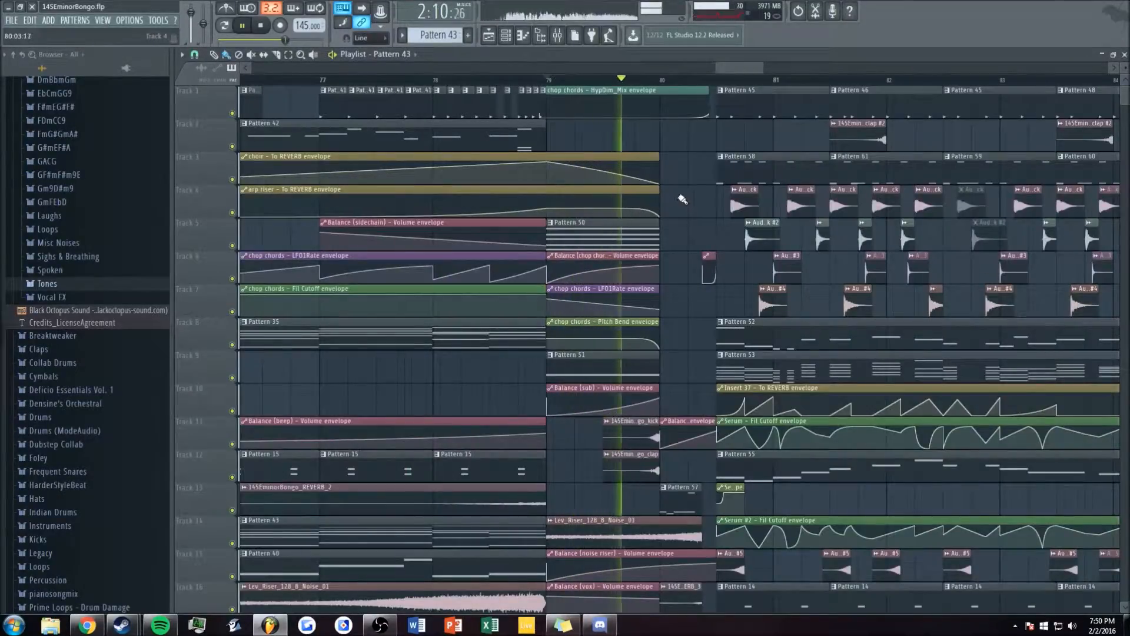
pyautogui.press('space')
# - Replay the soloed chop chords from bar 79 with their volume, LFO1 rate and pitch bend envelopes in closer view
pyautogui.scroll(4, 743, 66)
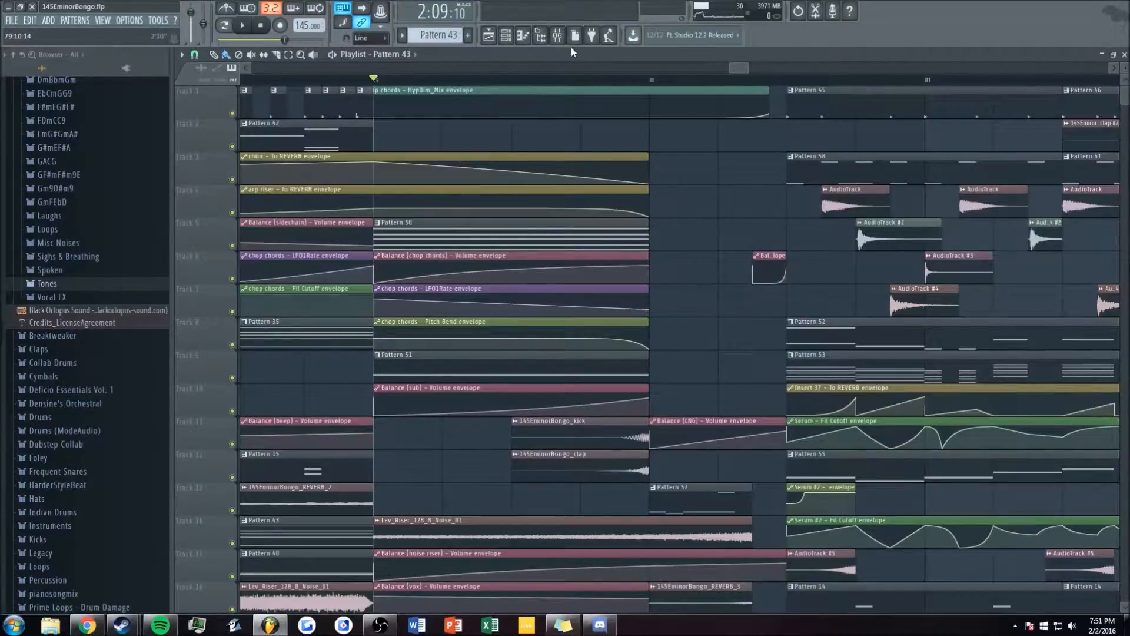
pyautogui.press('F9')
pyautogui.press('space')
pyautogui.press('F9')
pyautogui.press('space')
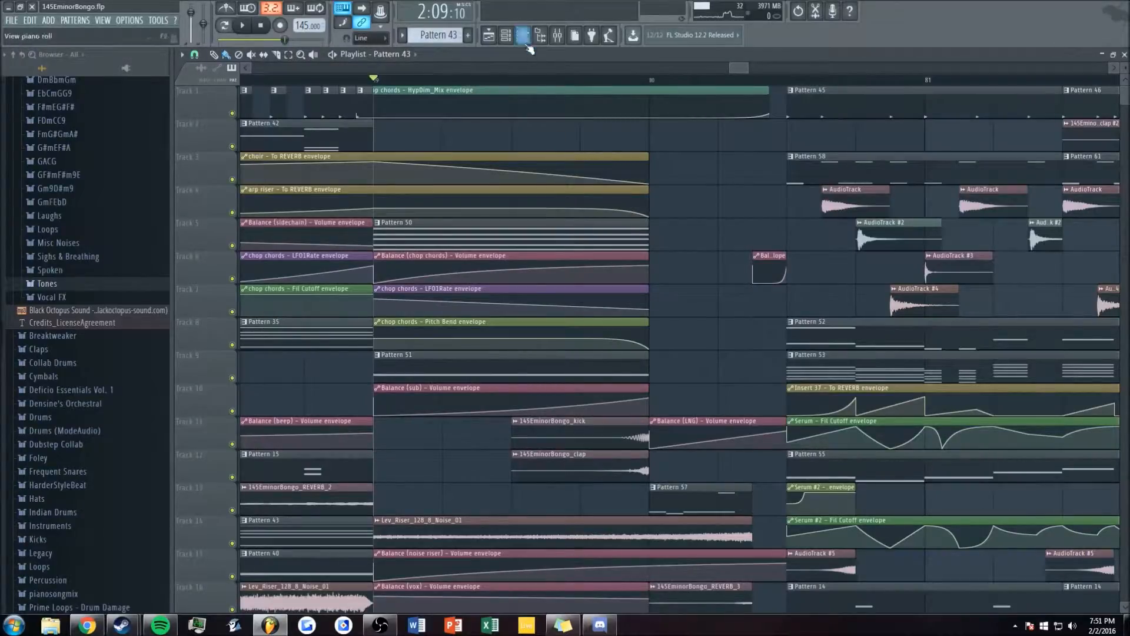
# - Open the chop chords Serum instrument from the channel rack to view its pitch bend range, then return to the playlist
pyautogui.press('F6')
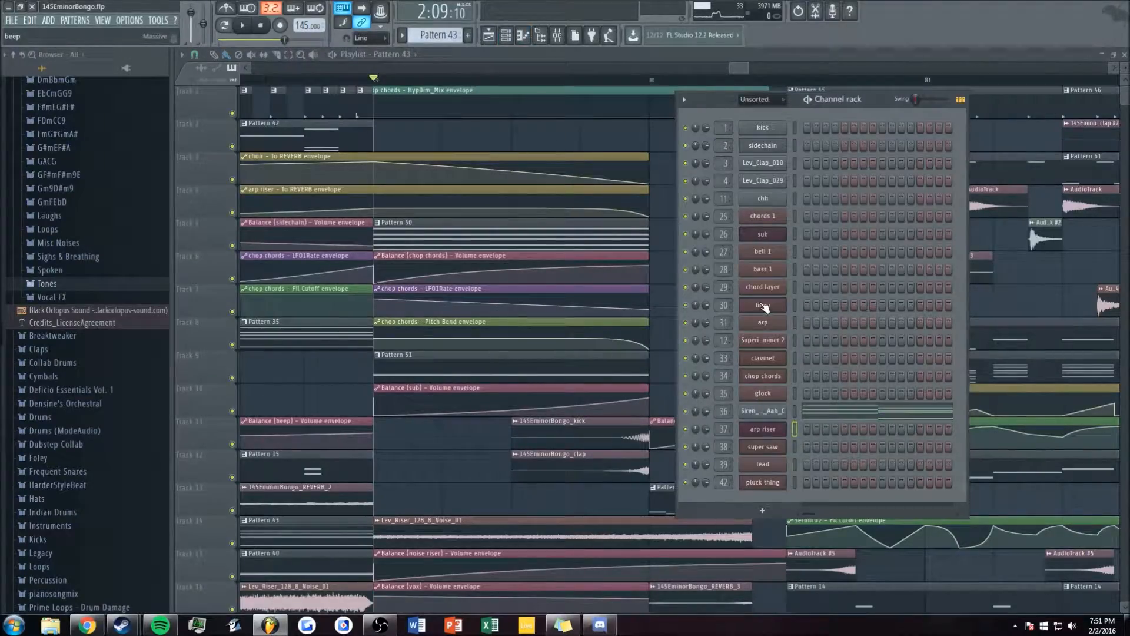
pyautogui.click(773, 378)
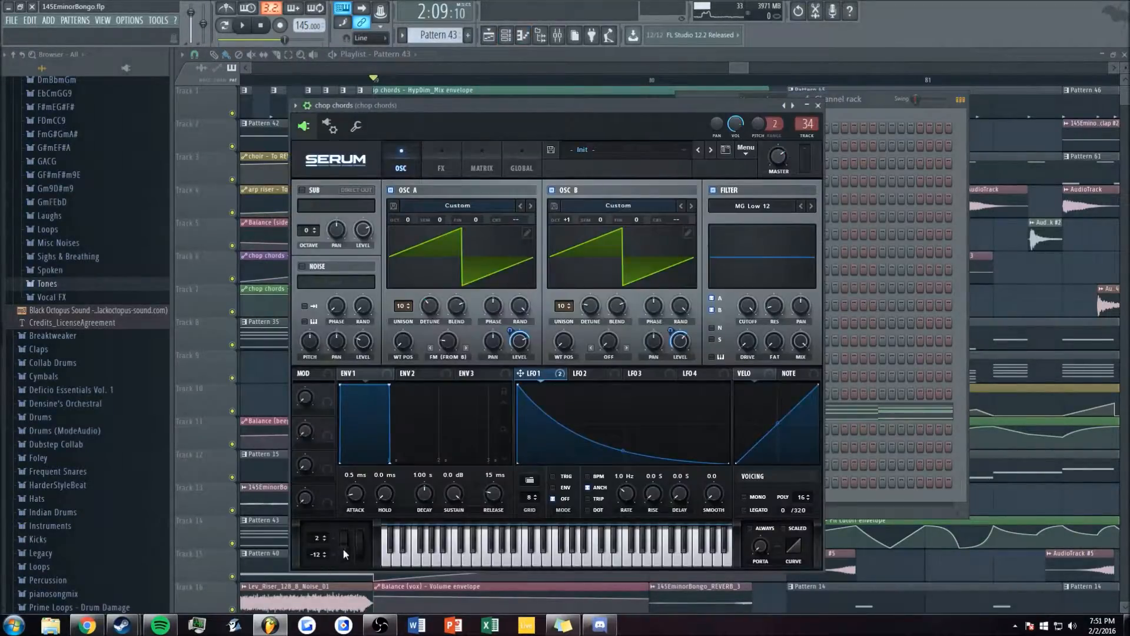
pyautogui.click(739, 64)
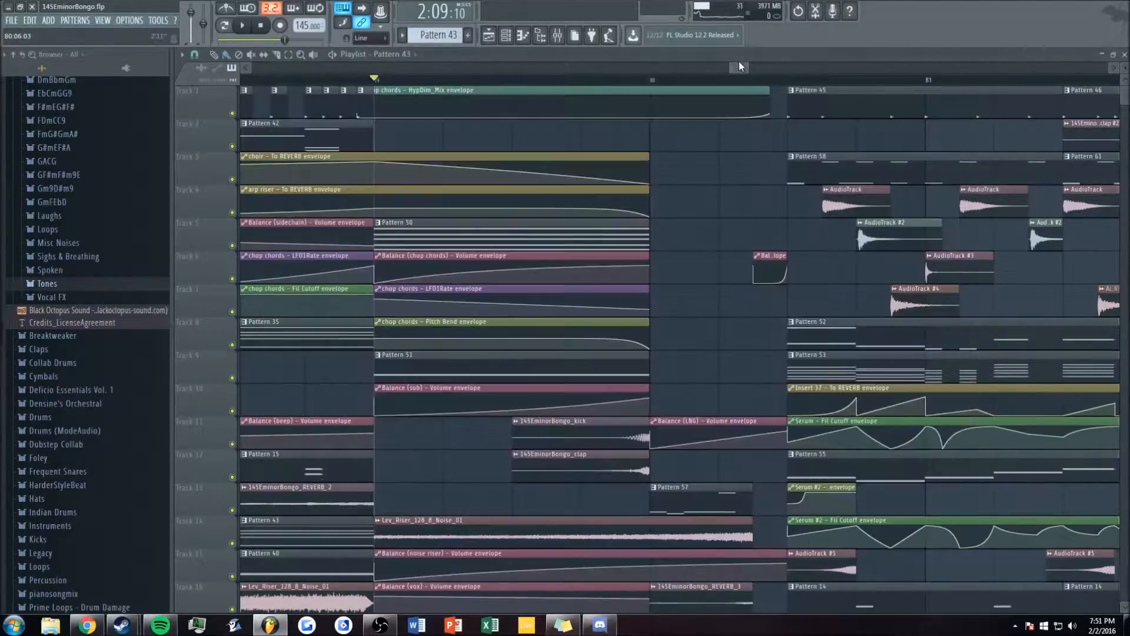
# - Play the chop chords from bar 79 while following their Pitch Bend envelope
pyautogui.scroll(1, 739, 64)
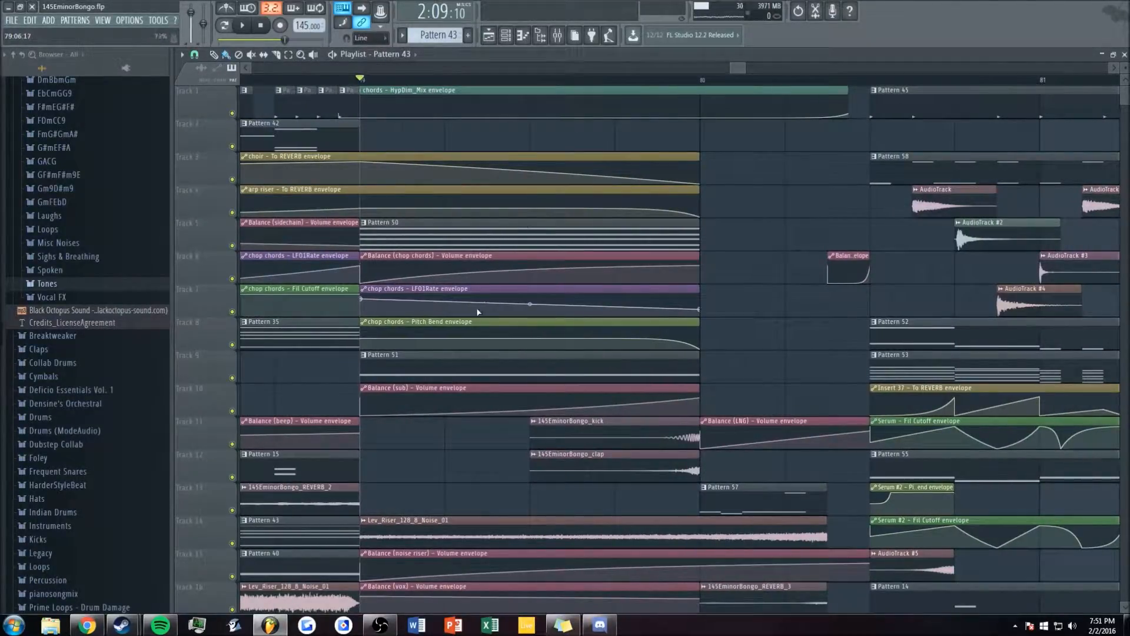
pyautogui.press('space')
pyautogui.press('space')
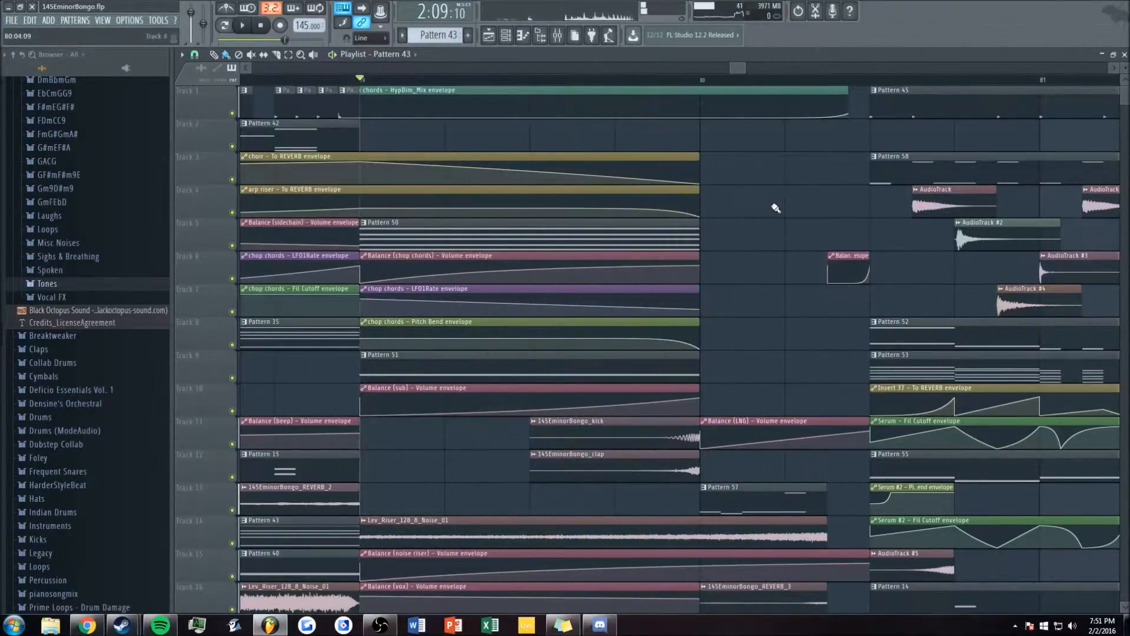
# - Select the sub mixer track, clear the chop chords solo and play from bar 79
pyautogui.scroll(-3, 749, 70)
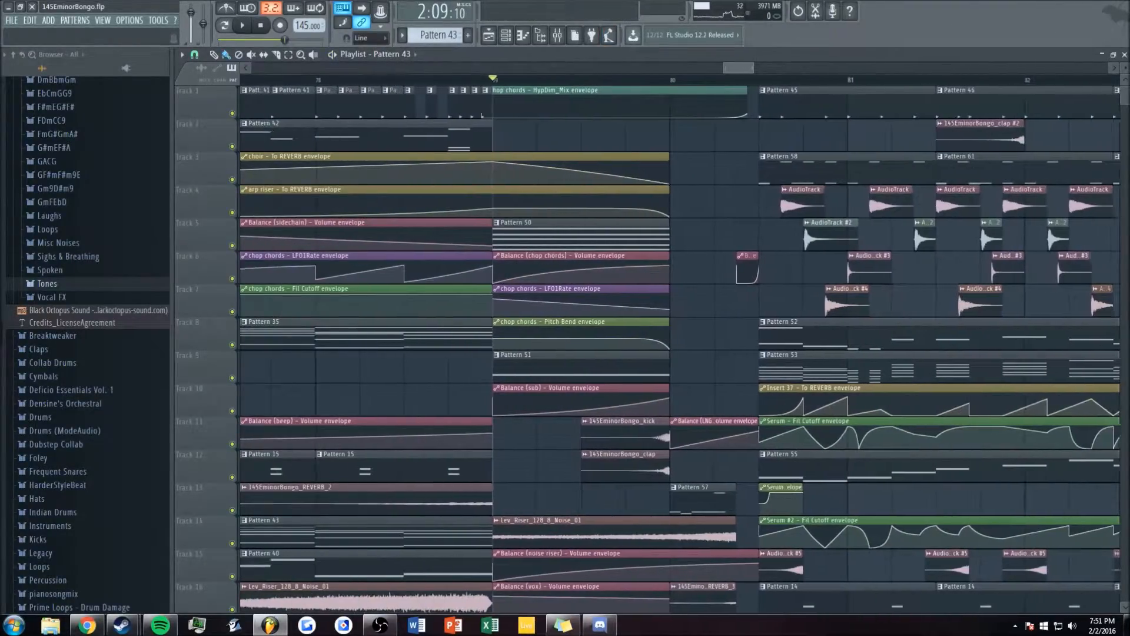
pyautogui.click(559, 35)
pyautogui.click(549, 248)
pyautogui.click(566, 253)
pyautogui.click(625, 253)
pyautogui.click(499, 256)
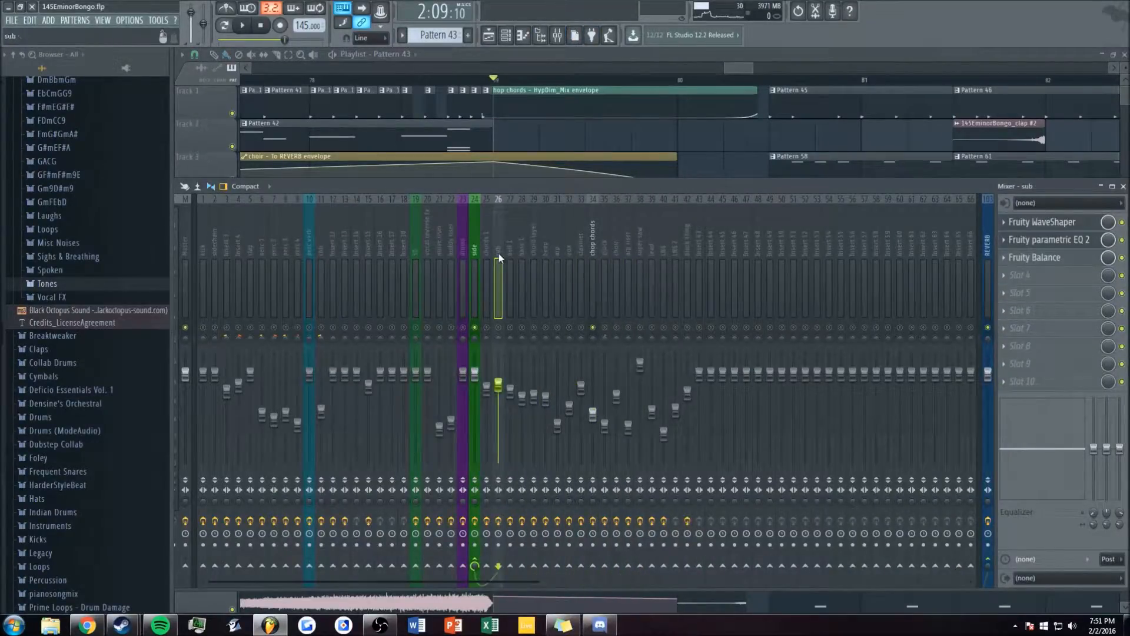
pyautogui.press('F9')
pyautogui.press('space')
pyautogui.press('space')
pyautogui.click(557, 35)
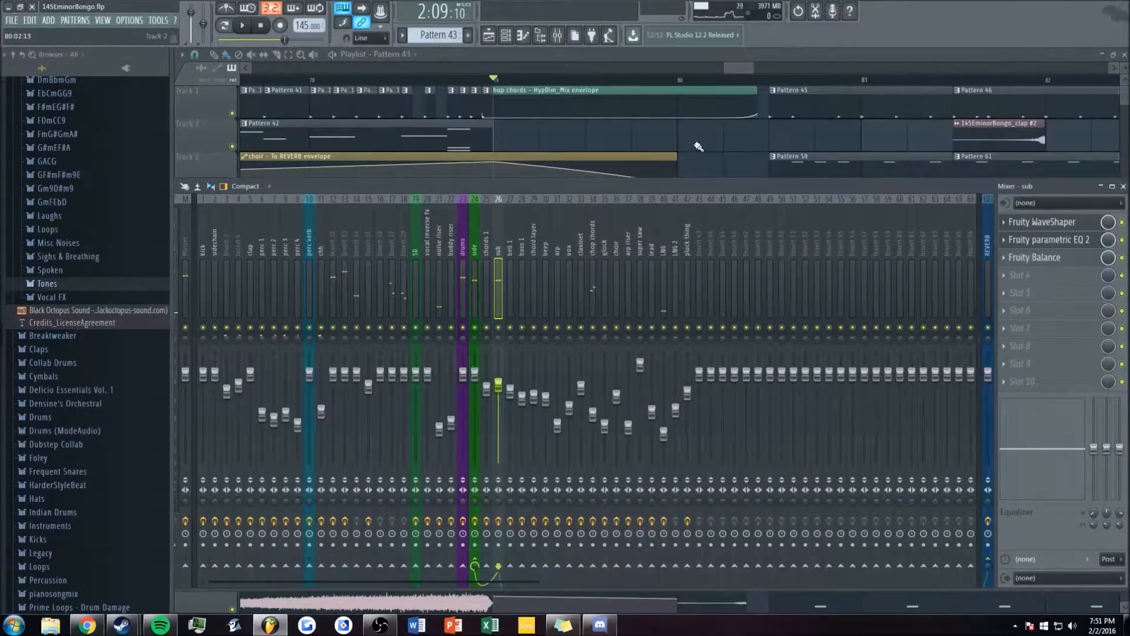
pyautogui.press('F9')
# - Look over the noise riser and vox envelope clips after bar 79 and play the transition with the full mix
pyautogui.scroll(-5, 686, 153)
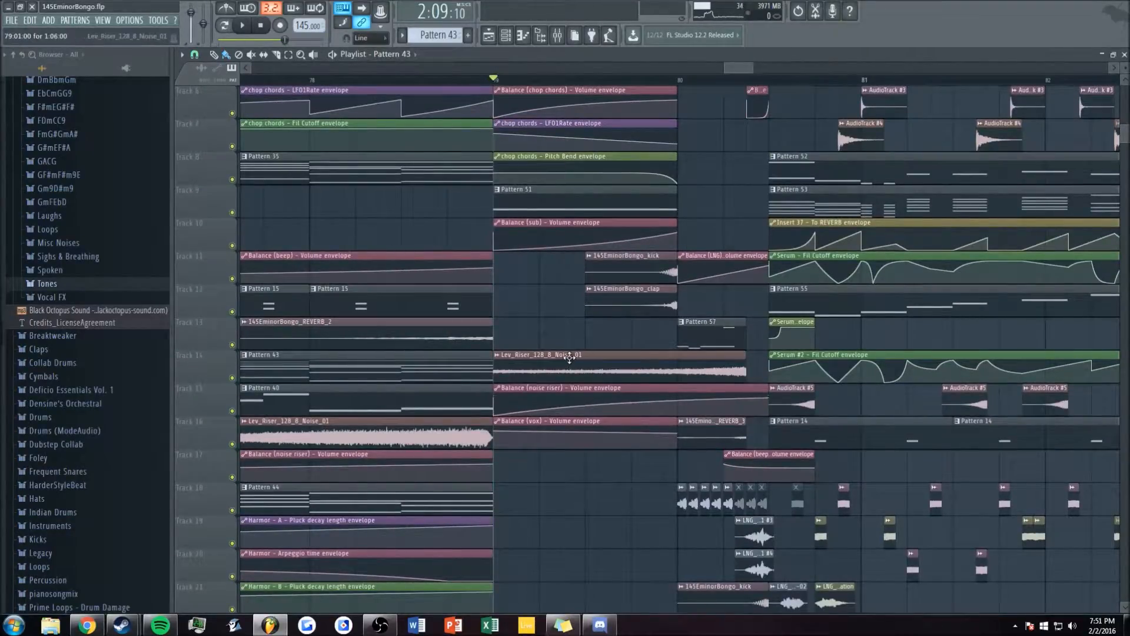
pyautogui.scroll(-2, 543, 430)
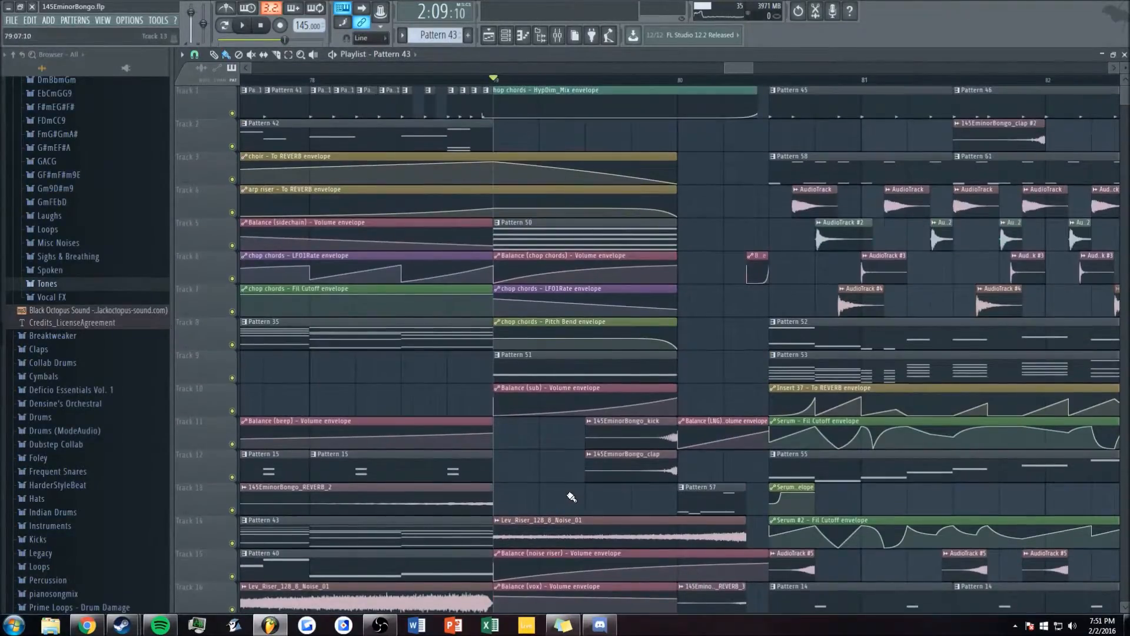
pyautogui.scroll(7, 574, 495)
pyautogui.press('space')
pyautogui.scroll(3, 871, 171)
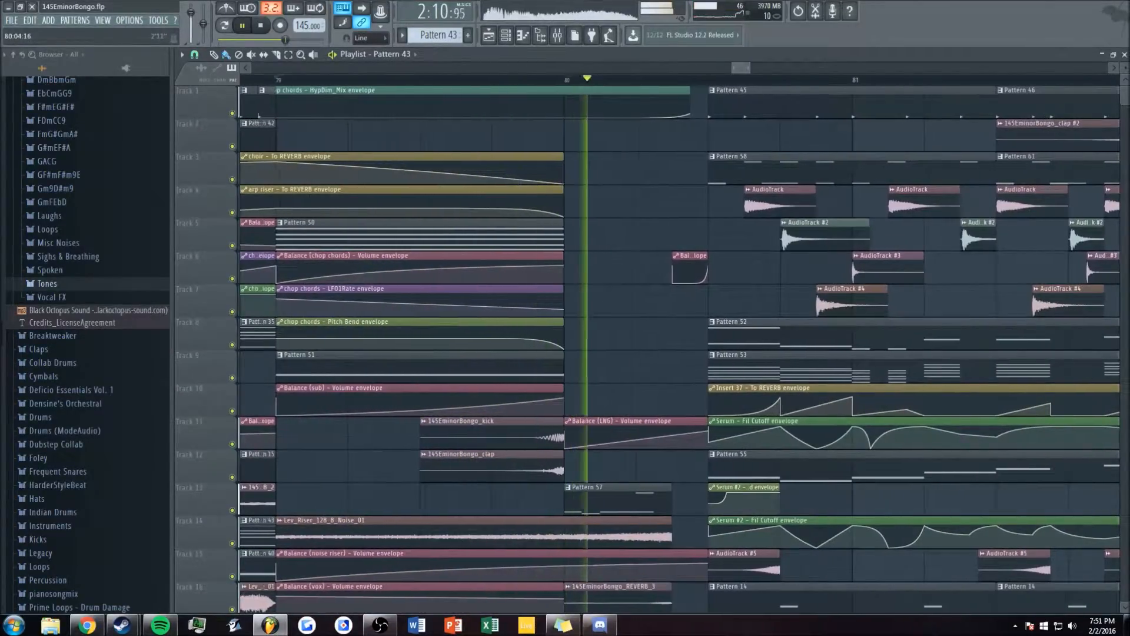
pyautogui.press('space')
# - Play from bar 80 and open Pattern 57 to view its Superior Drummer 2 notes, then return to the playlist
pyautogui.scroll(-3, 613, 303)
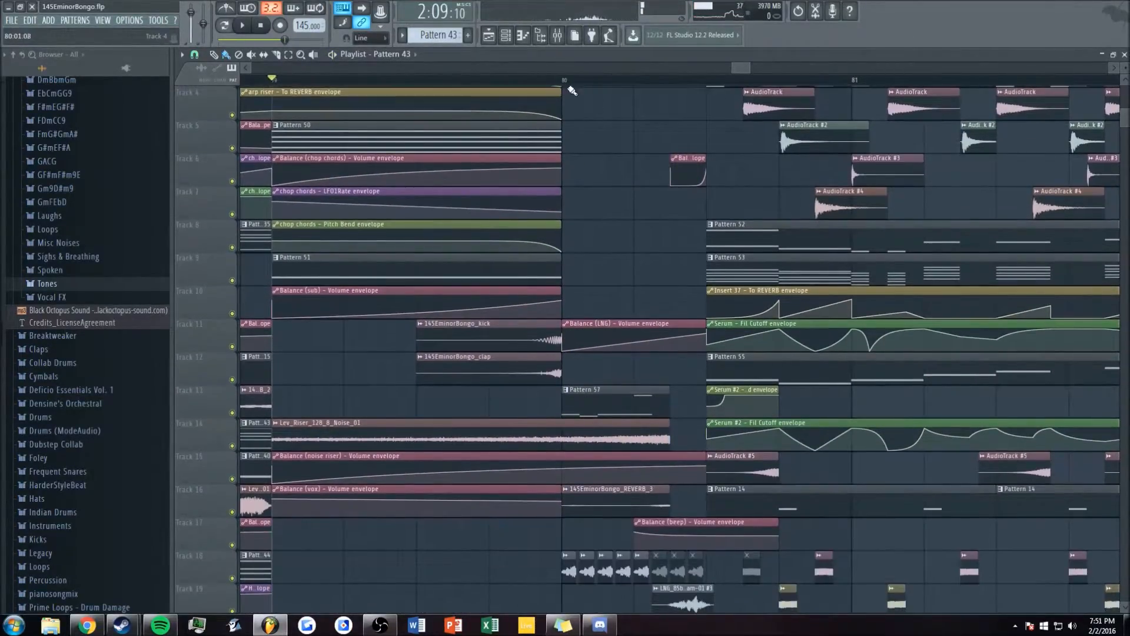
pyautogui.press('space')
pyautogui.doubleClick(607, 393)
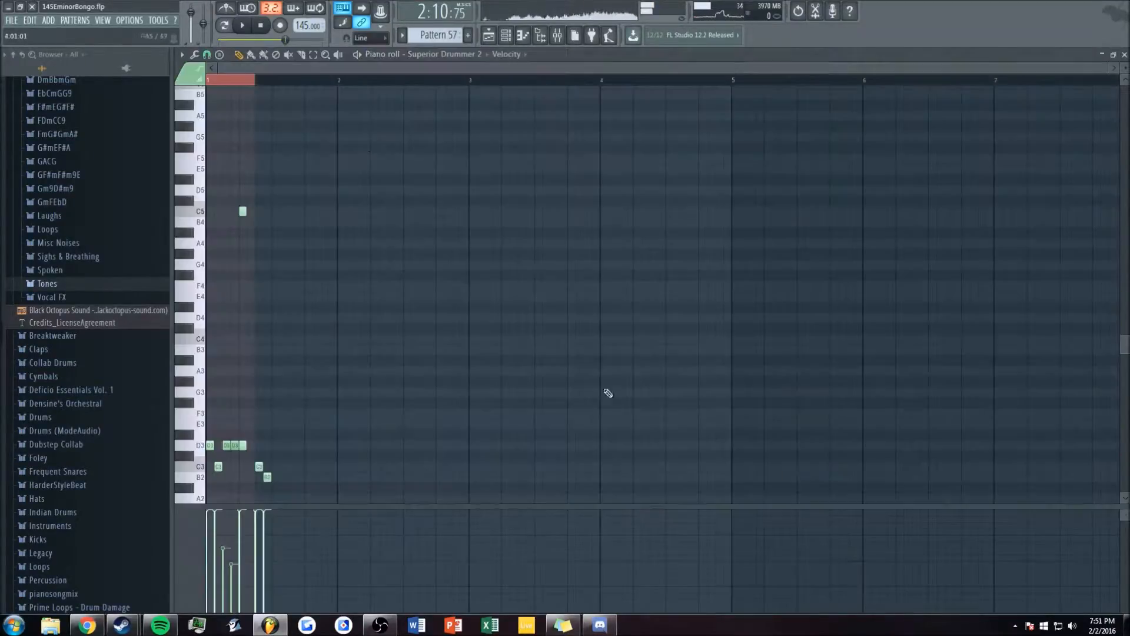
pyautogui.press('space')
pyautogui.scroll(-2, 353, 160)
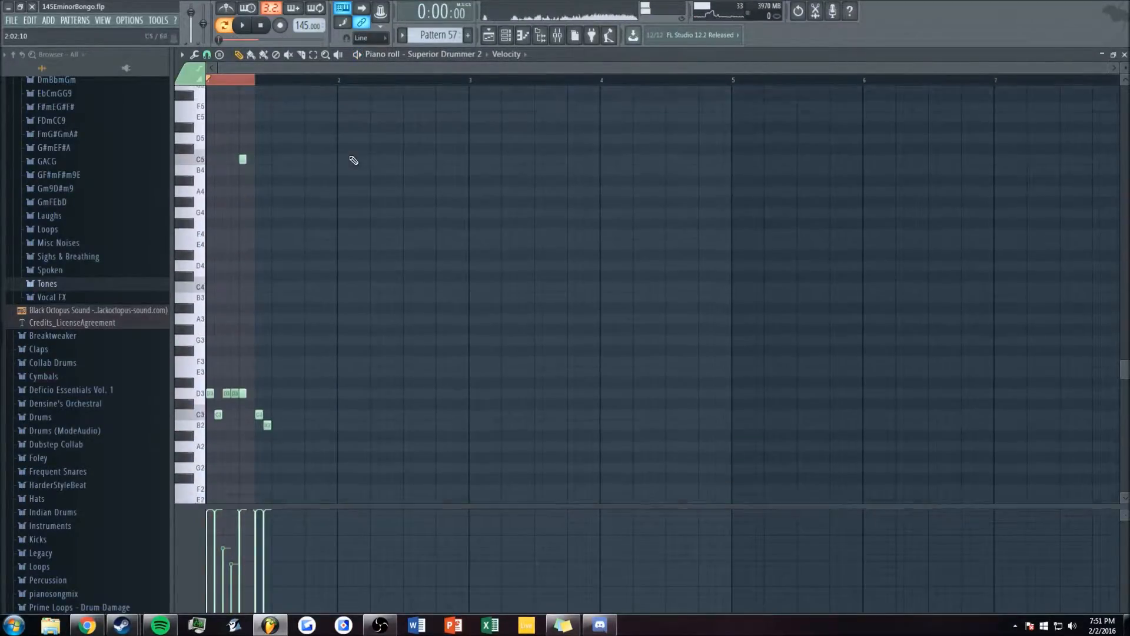
pyautogui.press('Escape')
pyautogui.press('F6')
pyautogui.press('l')
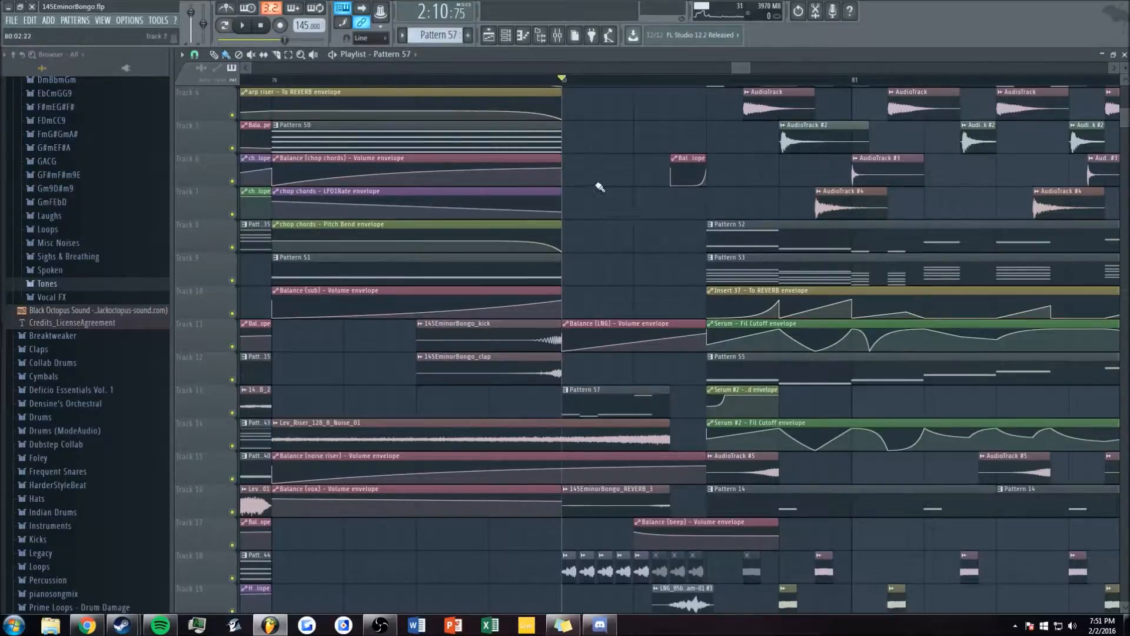
# - Solo the LNG mixer track, play its vocal clips from bar 80 and unsolo it
pyautogui.scroll(-6, 592, 203)
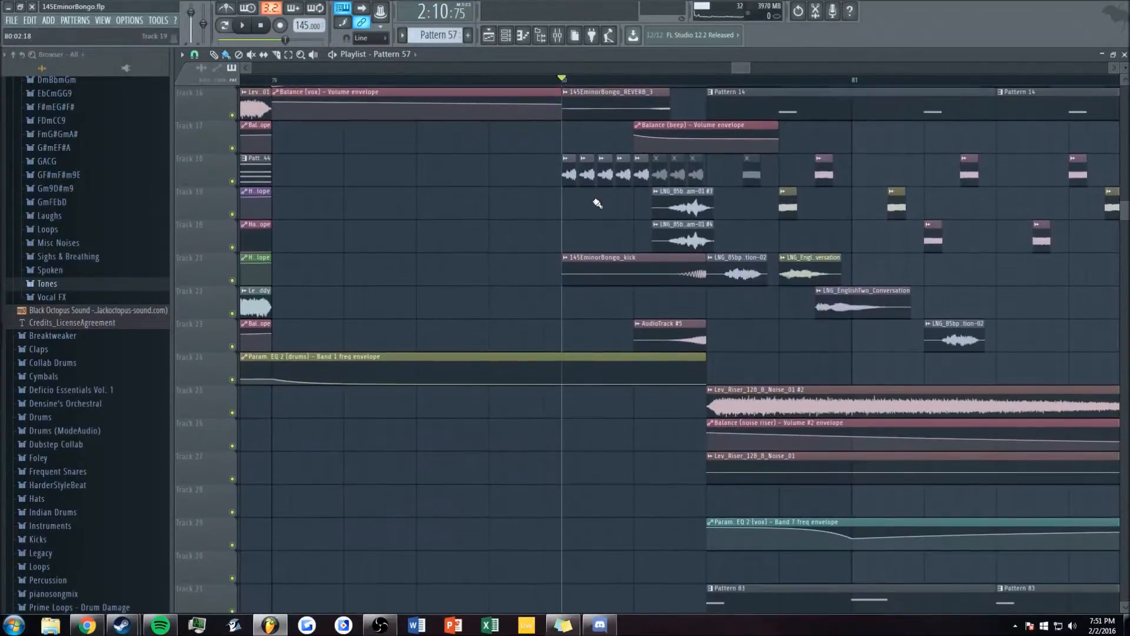
pyautogui.click(557, 35)
pyautogui.click(651, 246)
pyautogui.click(663, 247)
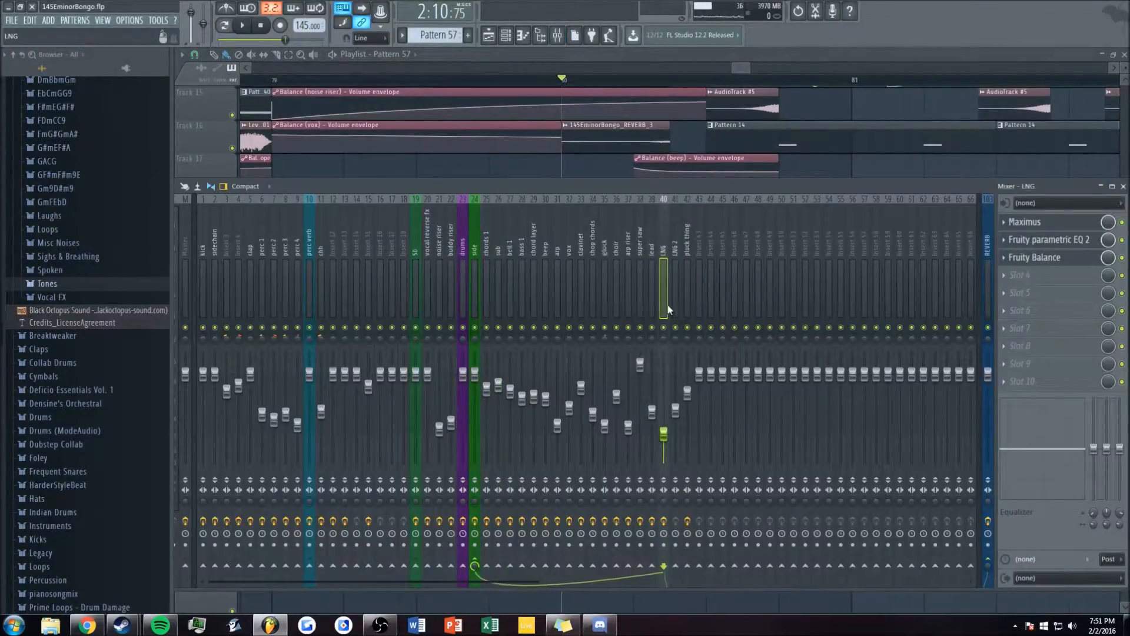
pyautogui.rightClick(664, 327)
pyautogui.press('space')
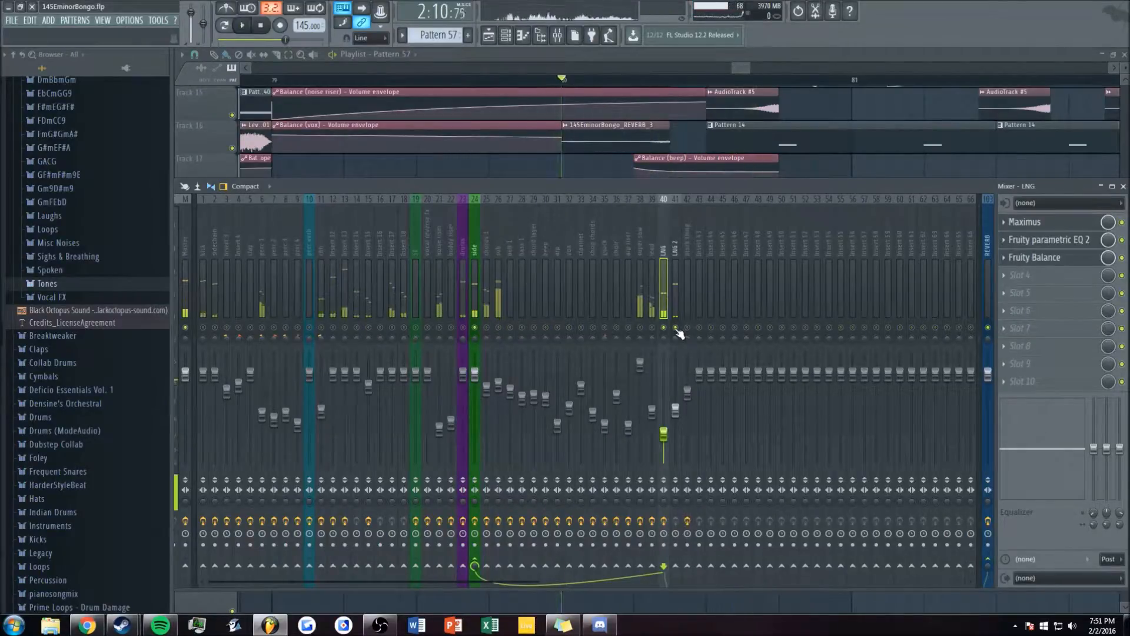
pyautogui.press('space')
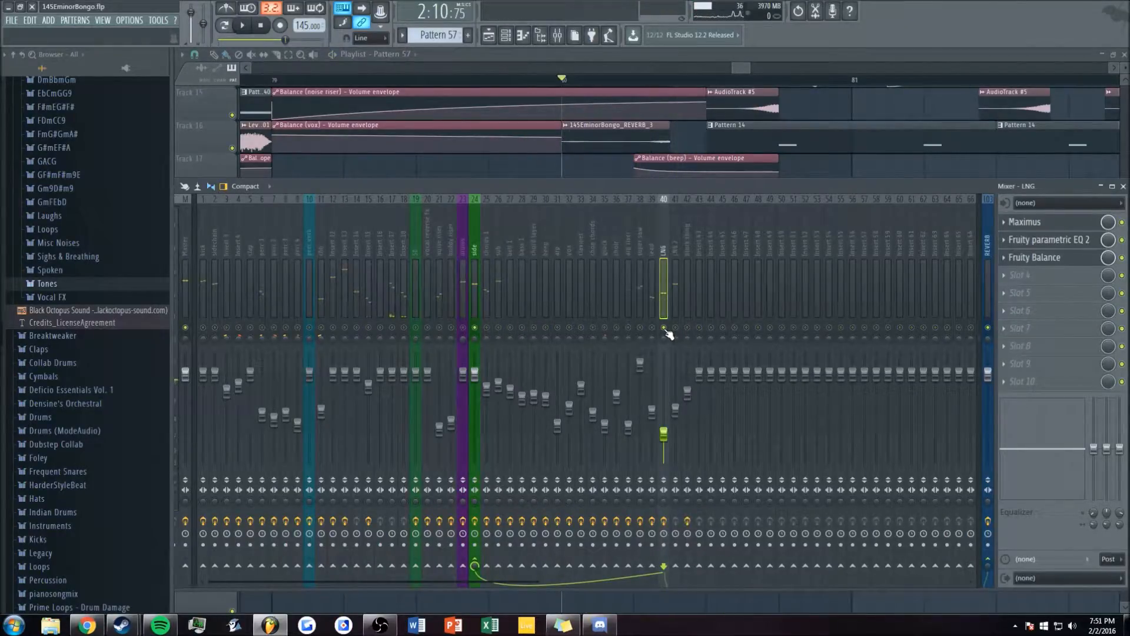
pyautogui.press('space')
pyautogui.press('space')
pyautogui.rightClick(663, 327)
# - Set the playback position to bar 79 and play the start of the transition with the full mix
pyautogui.moveTo(733, 69); pyautogui.dragTo(706, 68)
pyautogui.click(559, 80)
pyautogui.press('space')
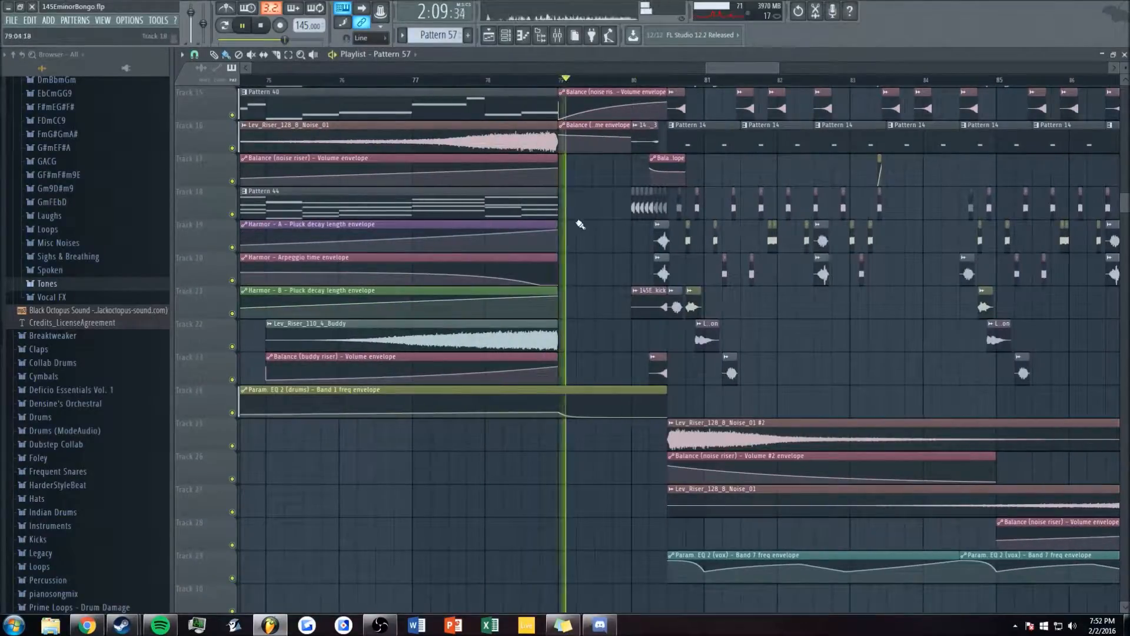
pyautogui.press('space')
# - Set the playback position to bar 80 and play the section leading into the drop
pyautogui.scroll(2, 597, 226)
pyautogui.scroll(-1, 639, 215)
pyautogui.moveTo(707, 68)
pyautogui.mouseDown()
pyautogui.moveTo(735, 68)
pyautogui.moveTo(726, 67)
pyautogui.mouseUp()
pyautogui.scroll(2, 599, 207)
pyautogui.click(570, 82)
pyautogui.press('space')
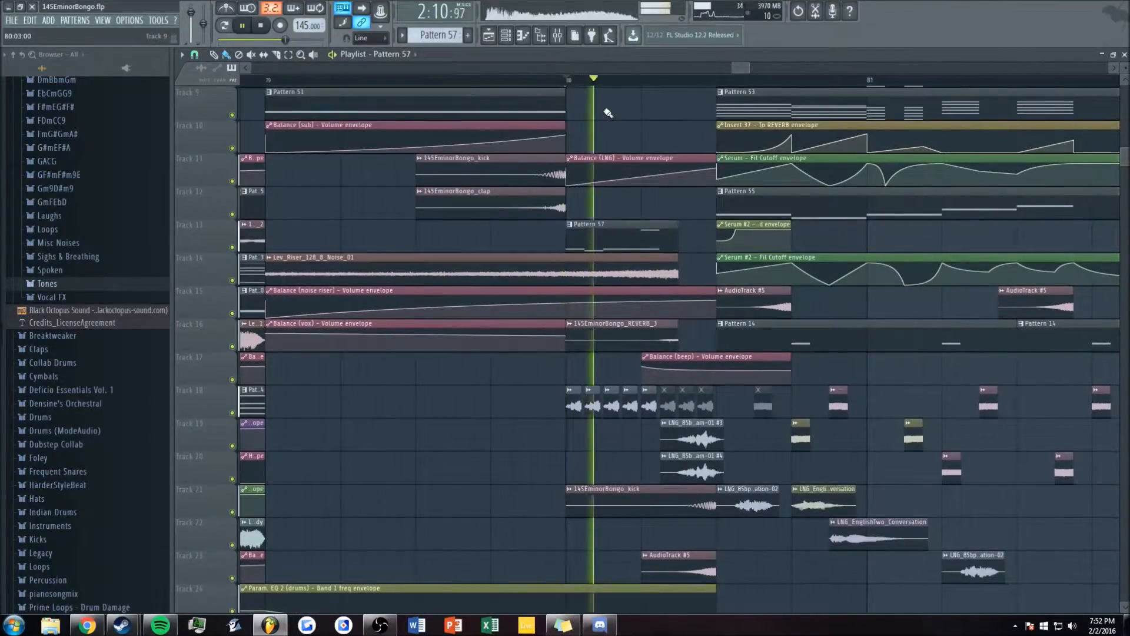
# - Solo the LNG 2 mixer track, play it from bar 80 and restore the full mix
pyautogui.click(559, 39)
pyautogui.press('space')
pyautogui.click(675, 253)
pyautogui.press('space')
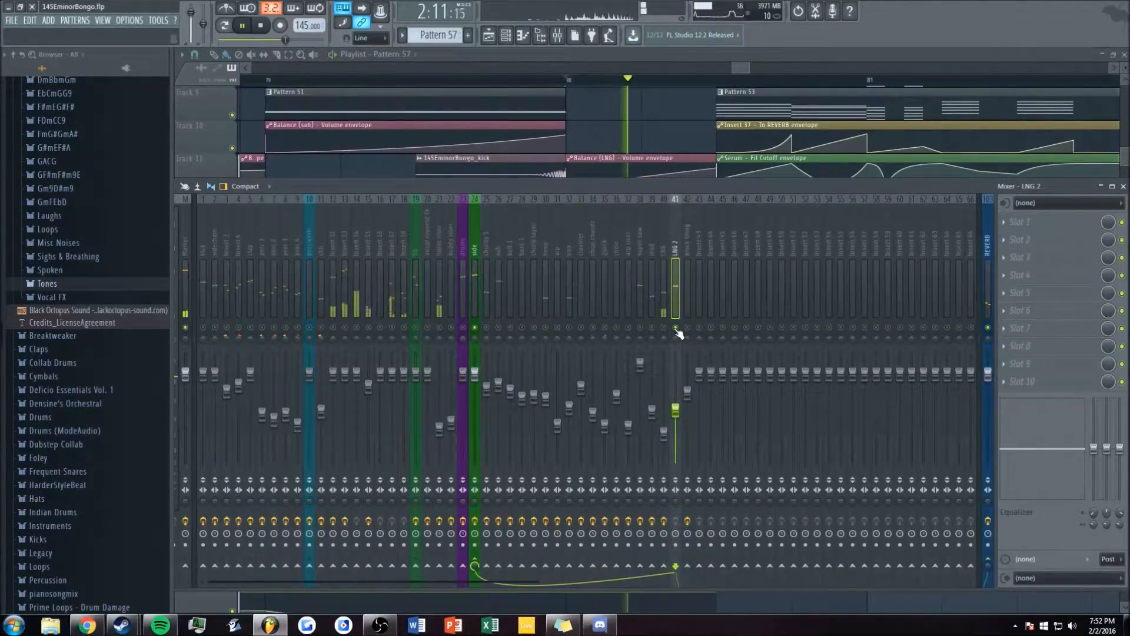
pyautogui.press('space')
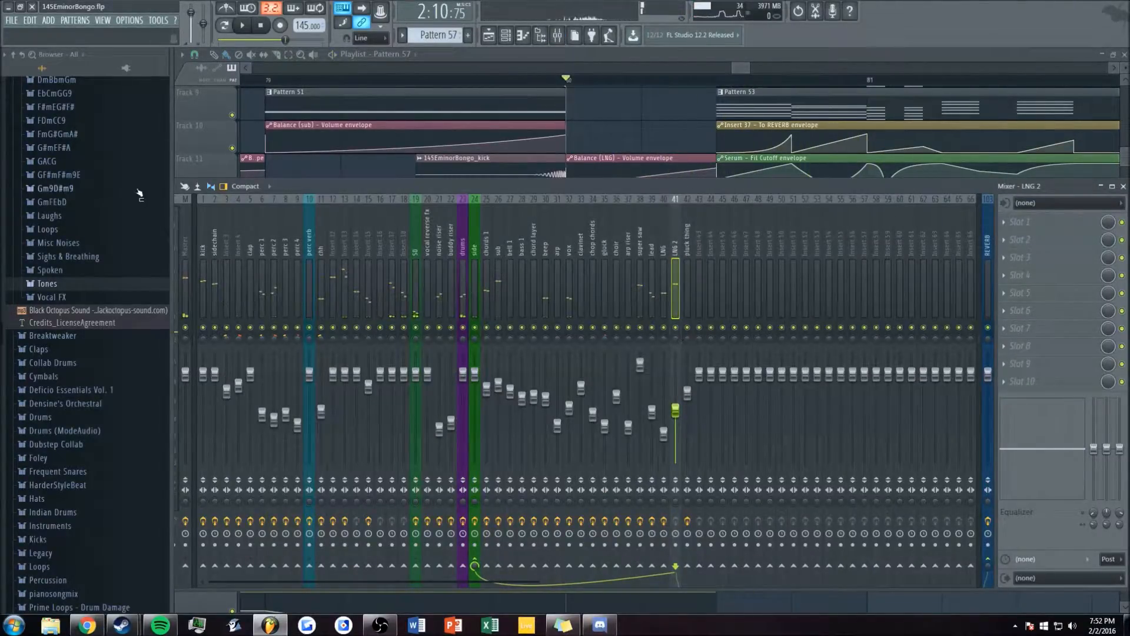
# - Expand the Black Octopus Sound - Linguistics by None Like Joshua sample pack, view its folders and collapse it
pyautogui.scroll(7, 64, 306)
pyautogui.click(61, 296)
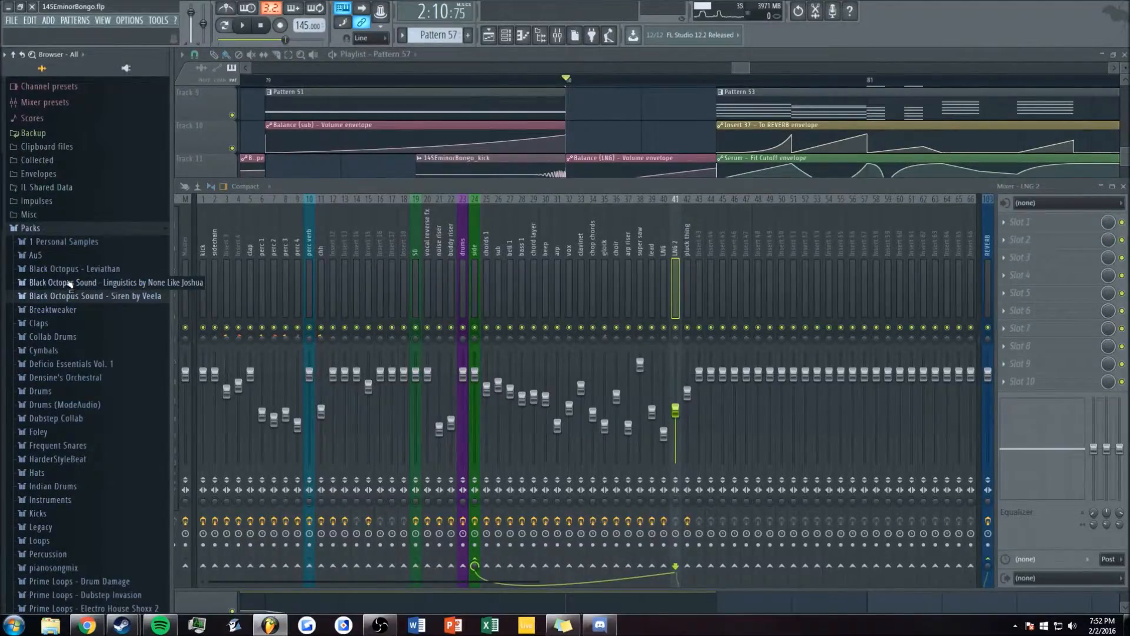
pyautogui.click(70, 284)
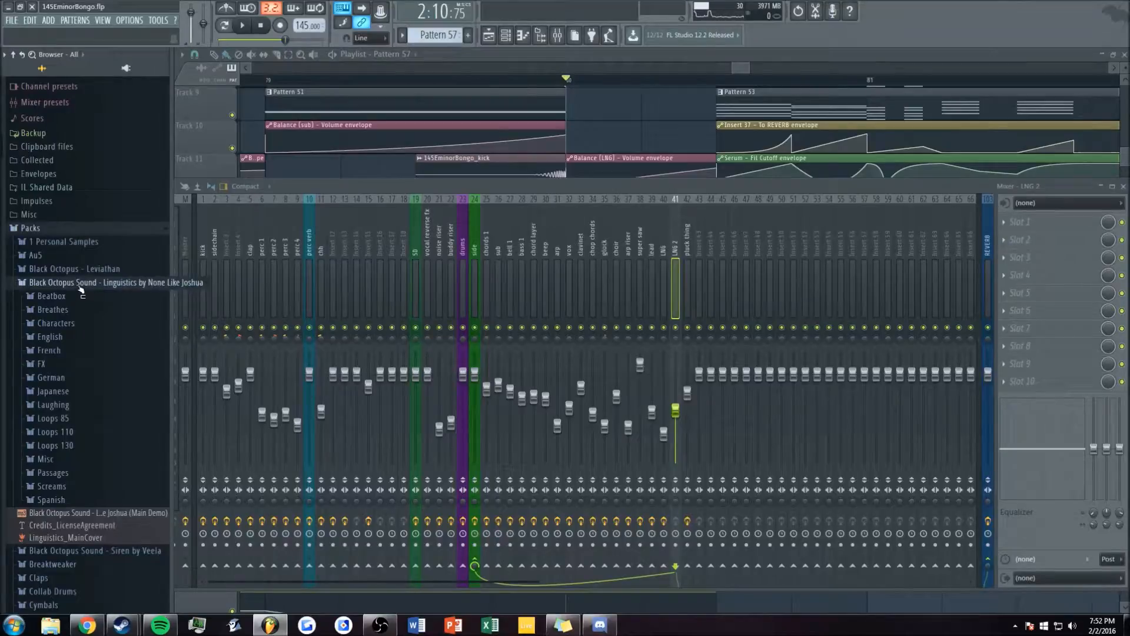
pyautogui.click(80, 285)
# - Inspect the sample settings of the LNG_85bpm_Check-It-Out_Scream-01 #3 clip, close them and play the section from bar 80
pyautogui.press('F9')
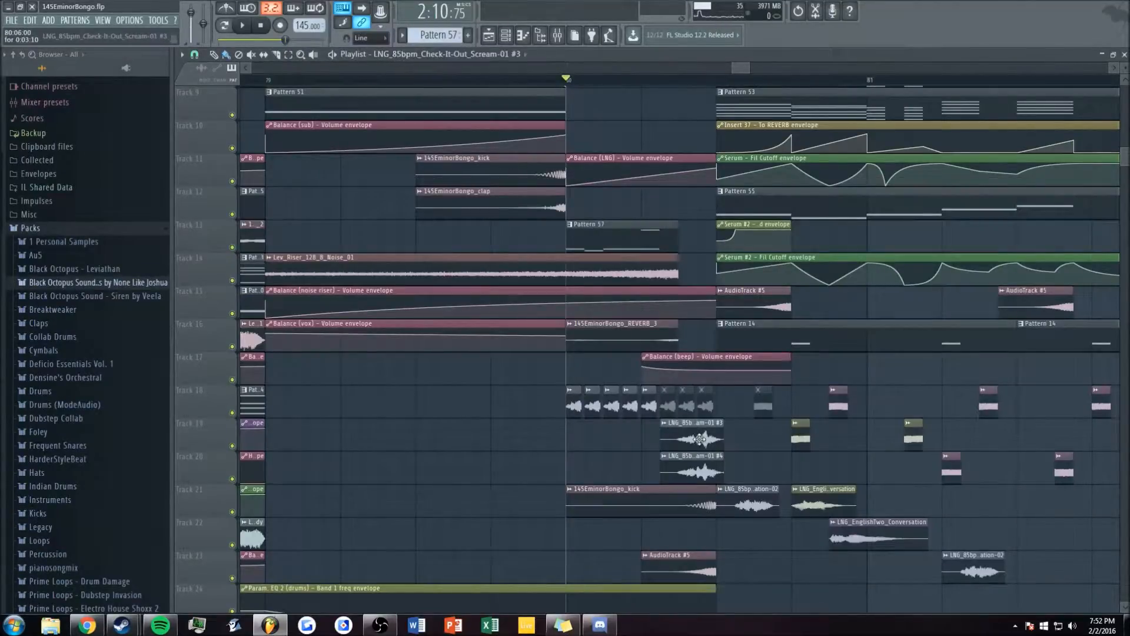
pyautogui.doubleClick(699, 438)
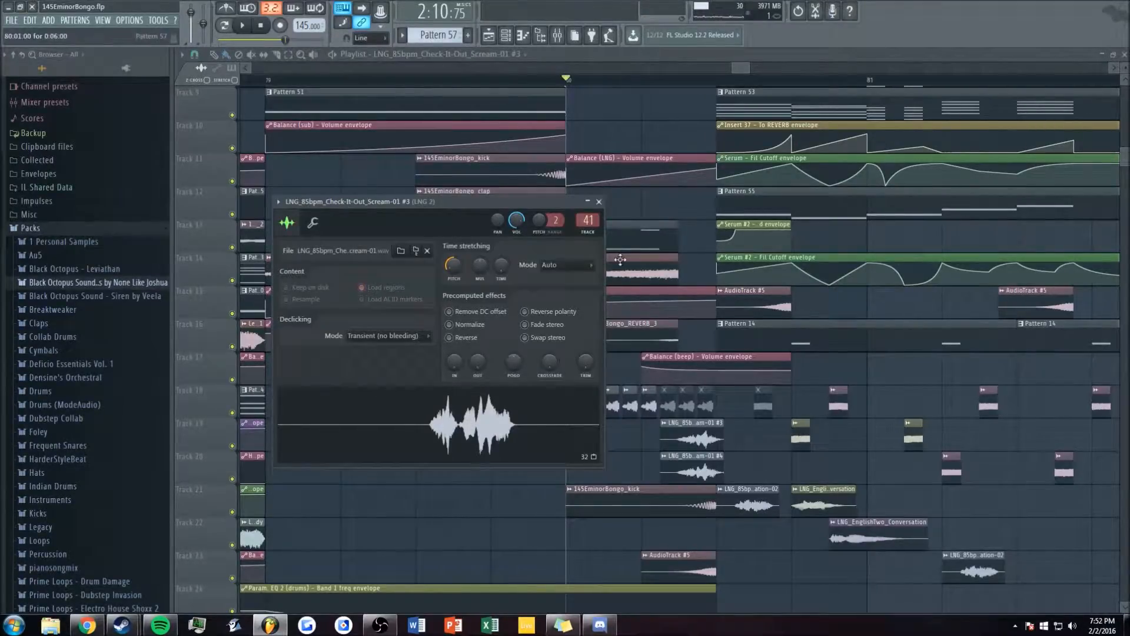
pyautogui.click(599, 202)
pyautogui.moveTo(732, 67); pyautogui.dragTo(738, 67)
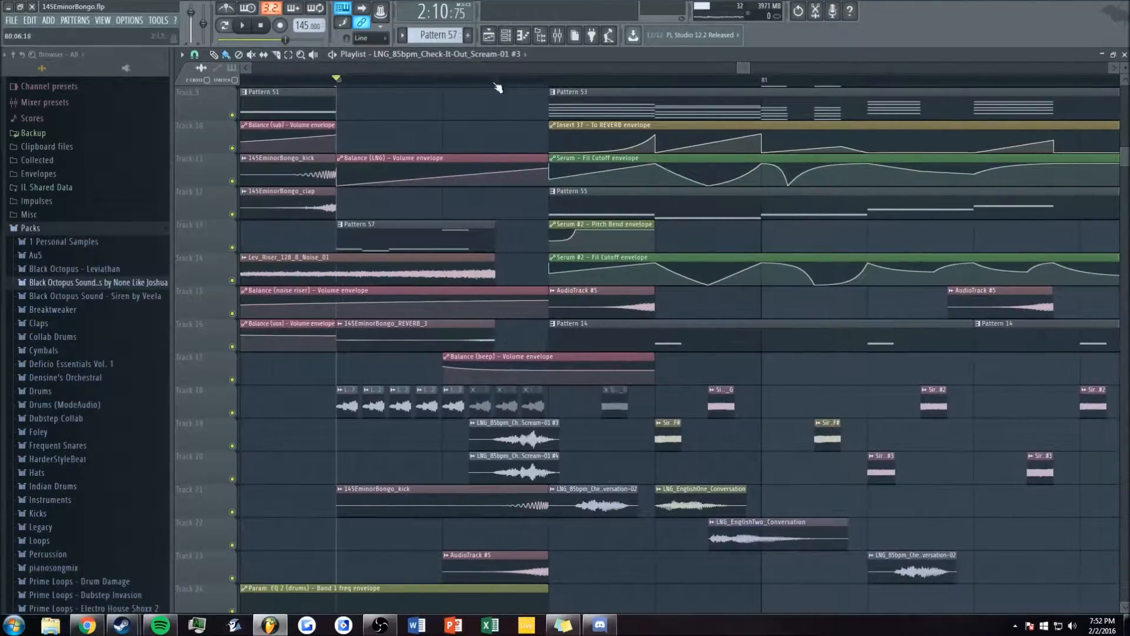
pyautogui.press('space')
pyautogui.press('space')
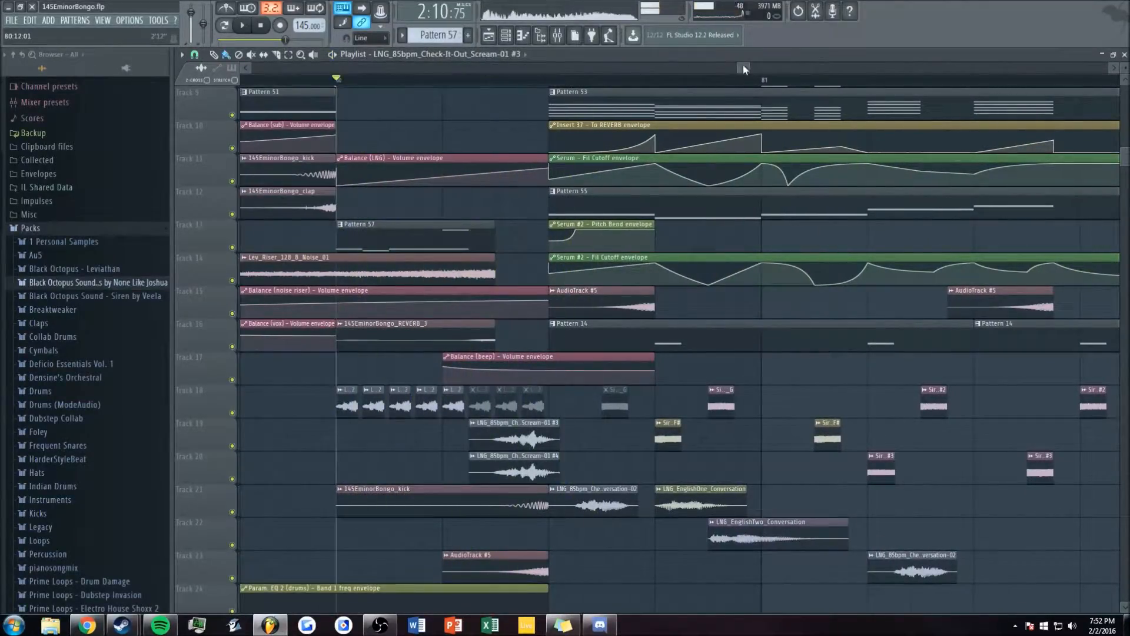
# - Compare the time-stretching pitch settings of the LNG_85bpm_Check-It-Out_Scream-01 #3 and #4 clips and look over the surrounding playlist tracks
pyautogui.scroll(-3, 744, 67)
pyautogui.scroll(-1, 749, 69)
pyautogui.doubleClick(589, 438)
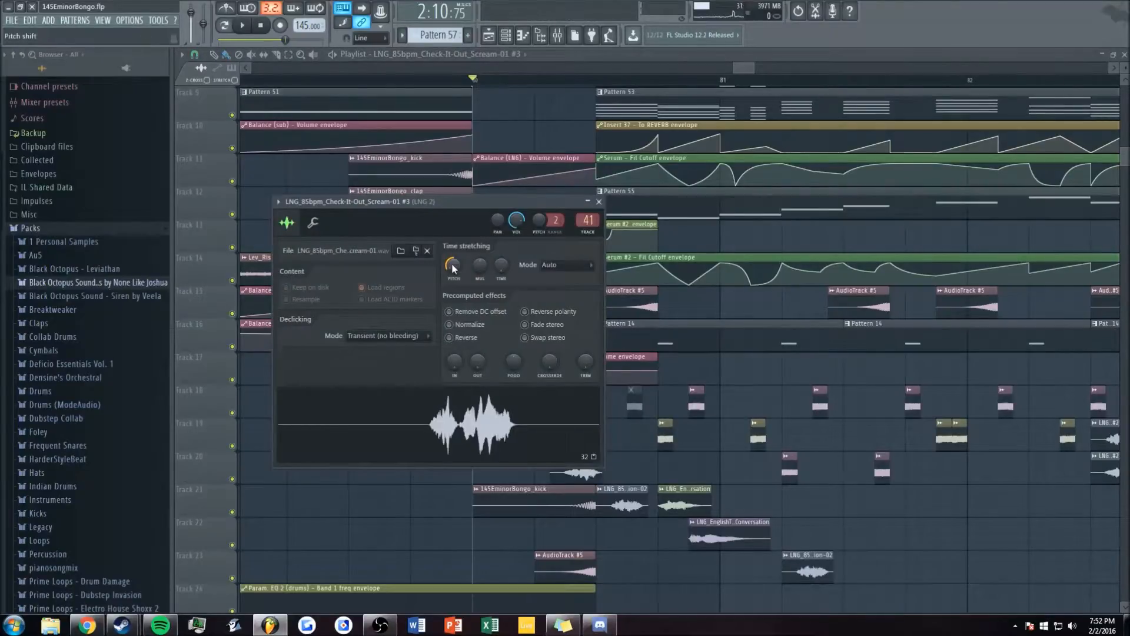
pyautogui.press('Escape')
pyautogui.doubleClick(581, 459)
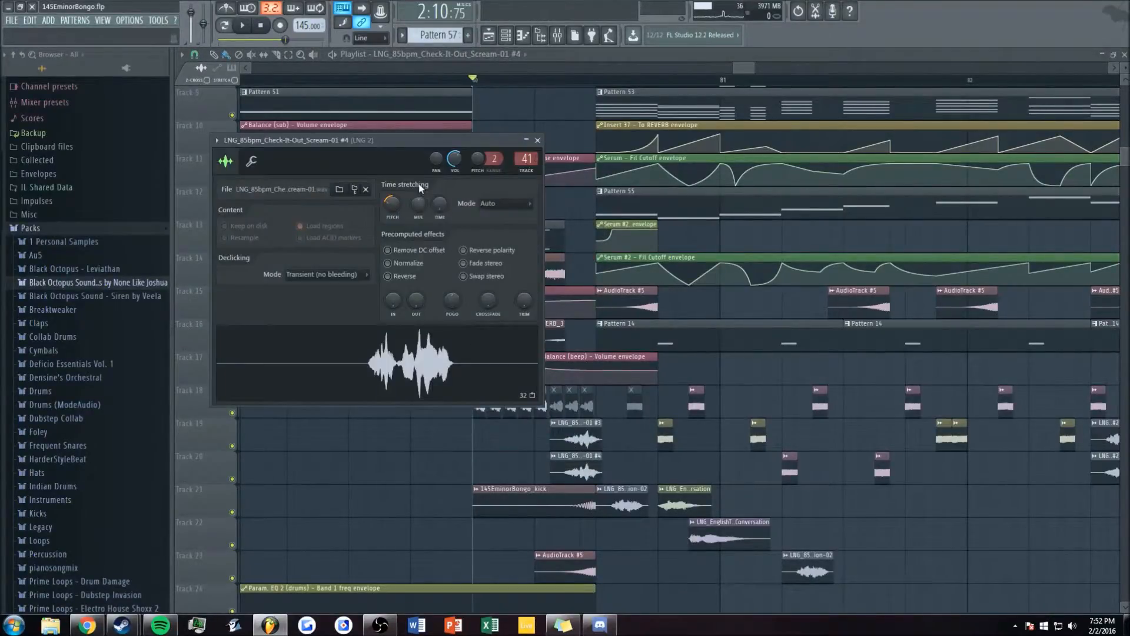
pyautogui.click(556, 38)
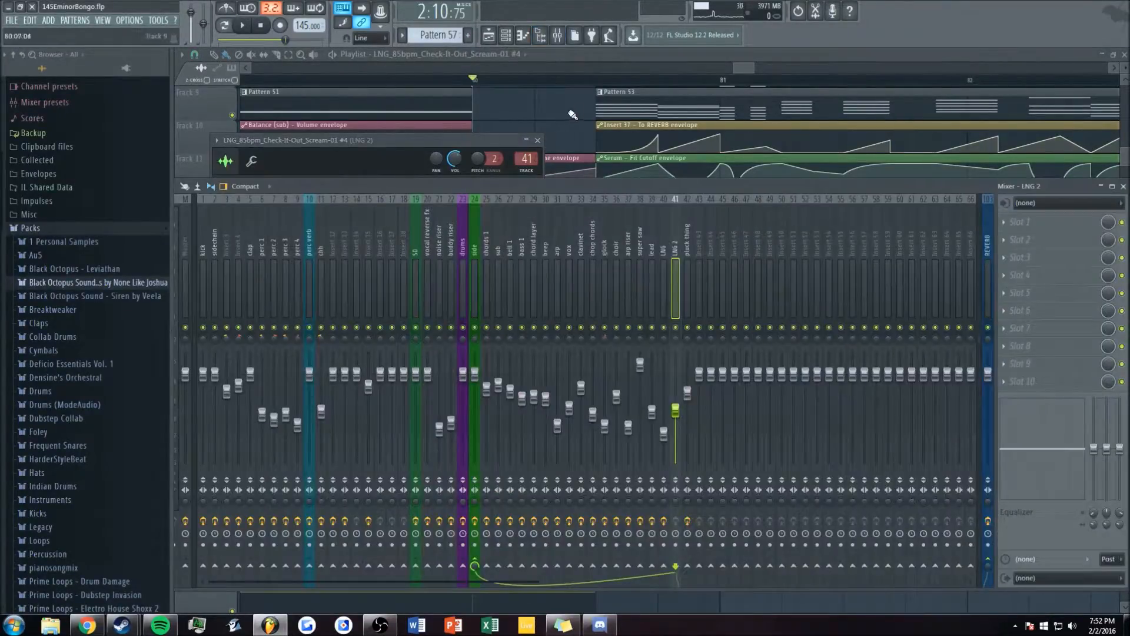
pyautogui.rightClick(555, 114)
pyautogui.scroll(-5, 553, 383)
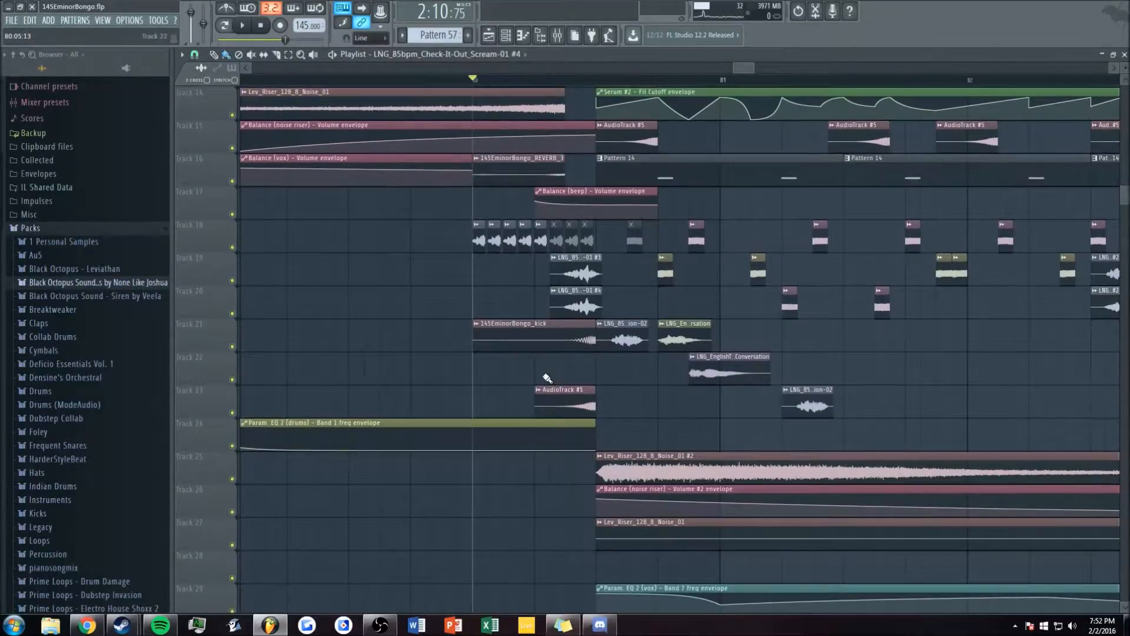
pyautogui.scroll(1, 433, 373)
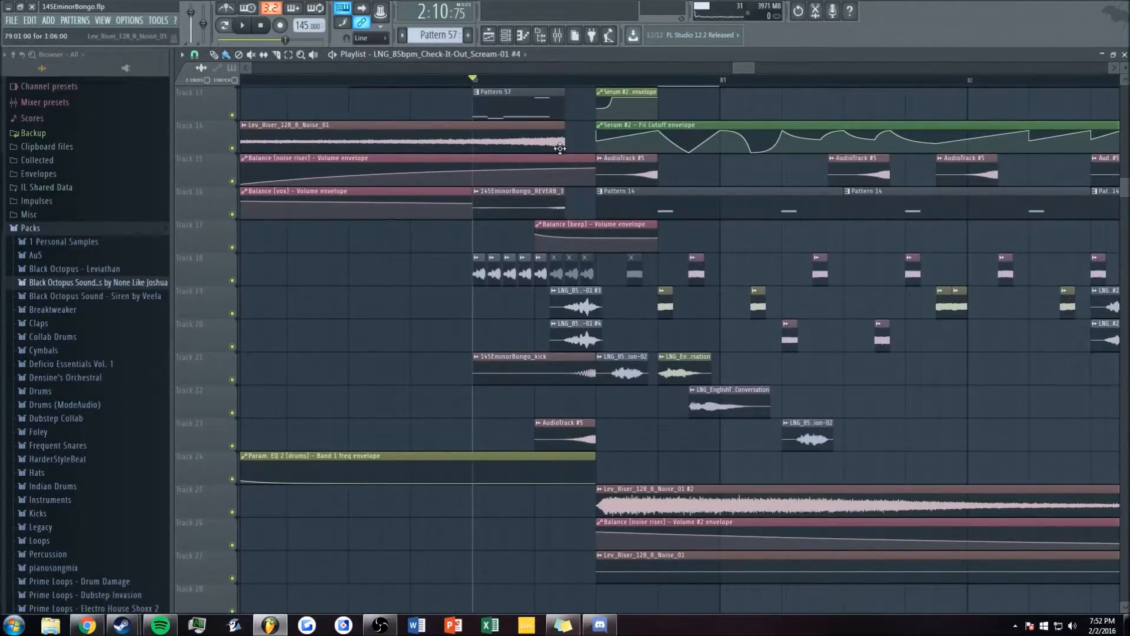
# - Select the LNG mixer track and play the full mix from bar 80 while following its vocal clips in the playlist
pyautogui.click(557, 37)
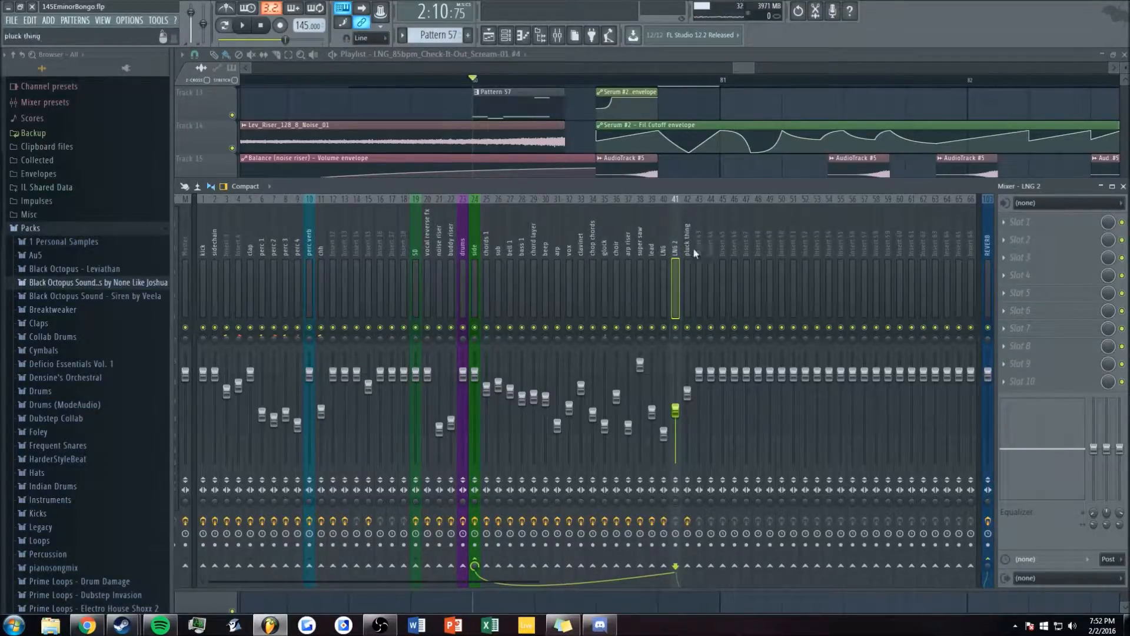
pyautogui.click(663, 244)
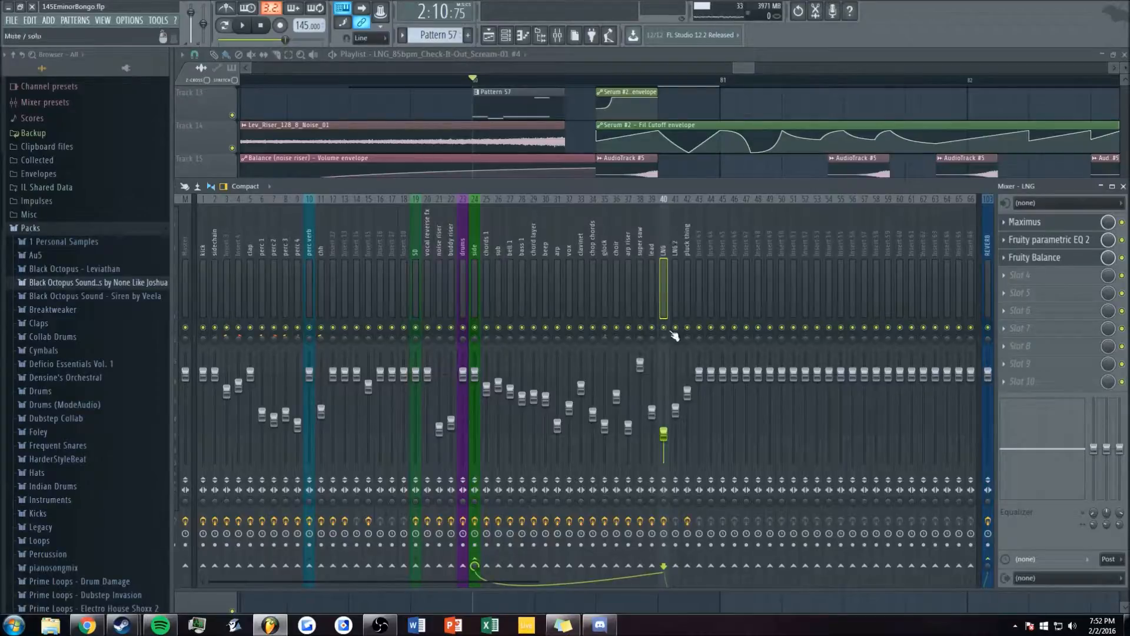
pyautogui.press('space')
pyautogui.press('F9')
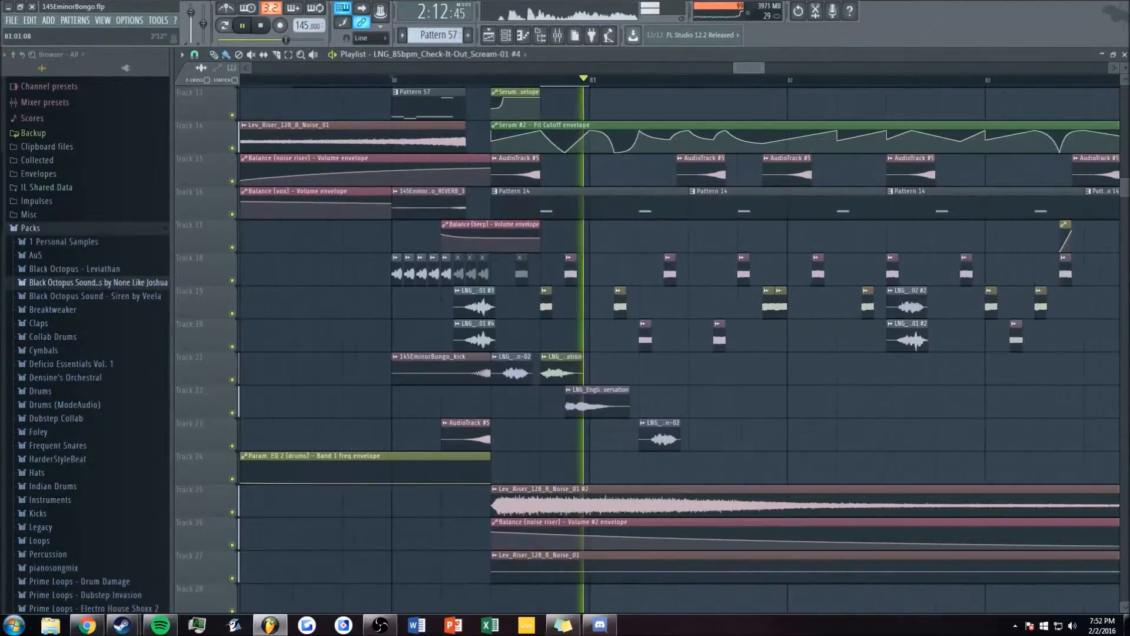
pyautogui.press('space')
pyautogui.press('F9')
pyautogui.press('space')
pyautogui.press('F9')
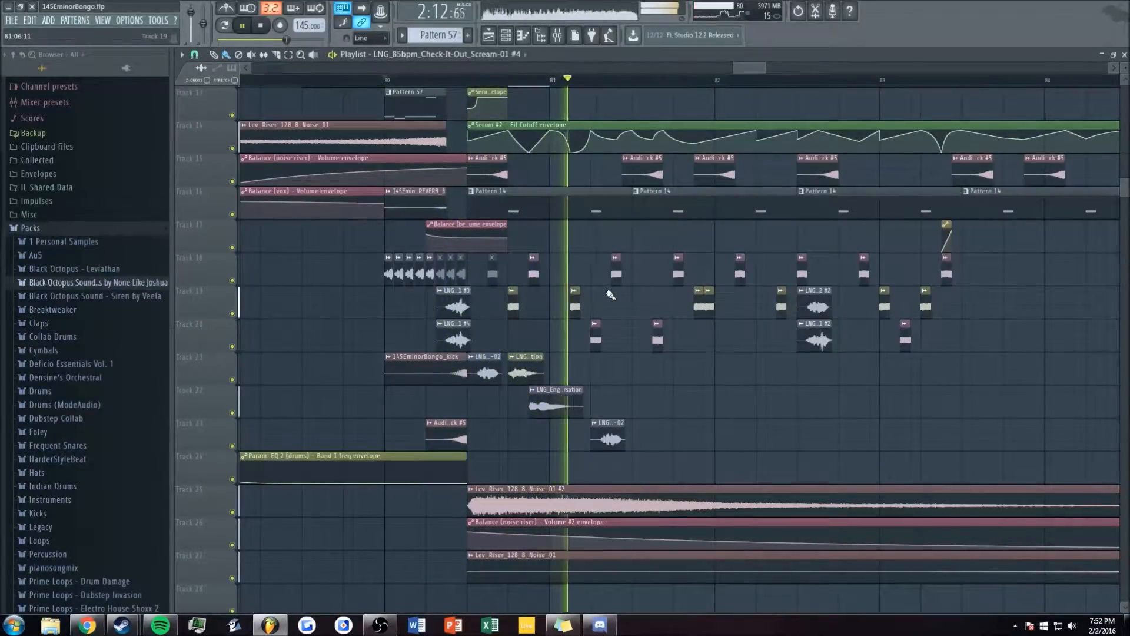
pyautogui.scroll(-3, 740, 70)
pyautogui.scroll(3, 642, 278)
pyautogui.press('space')
pyautogui.scroll(-5, 642, 277)
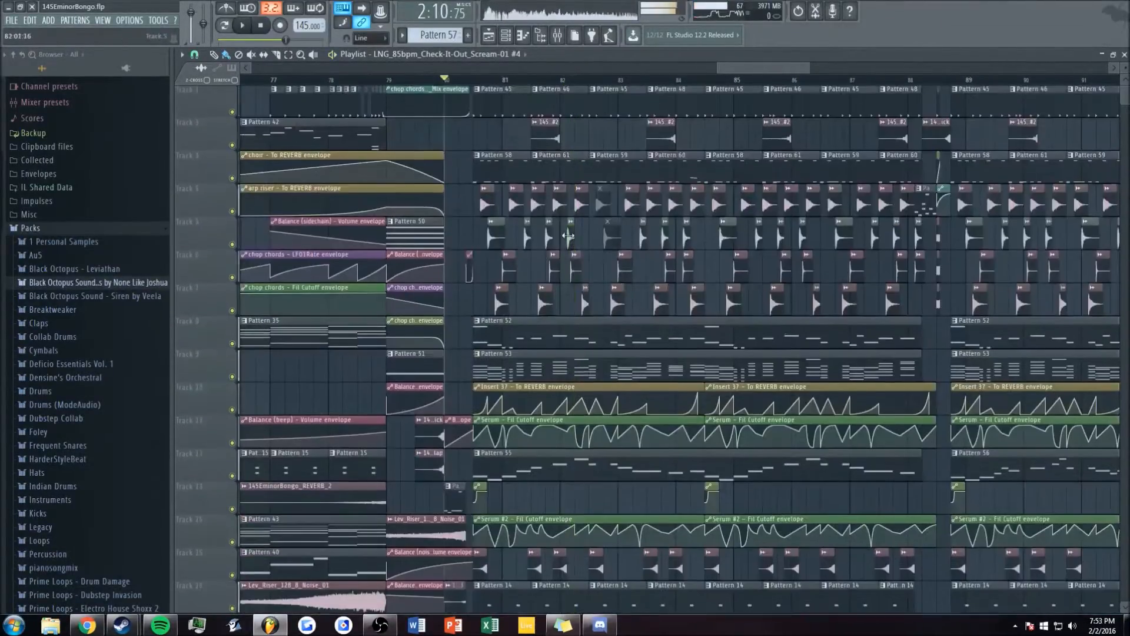
# - Inspect the Maximus, Fruity parametric EQ 2 and Fruity Balance effects on the LNG mixer track
pyautogui.press('F9')
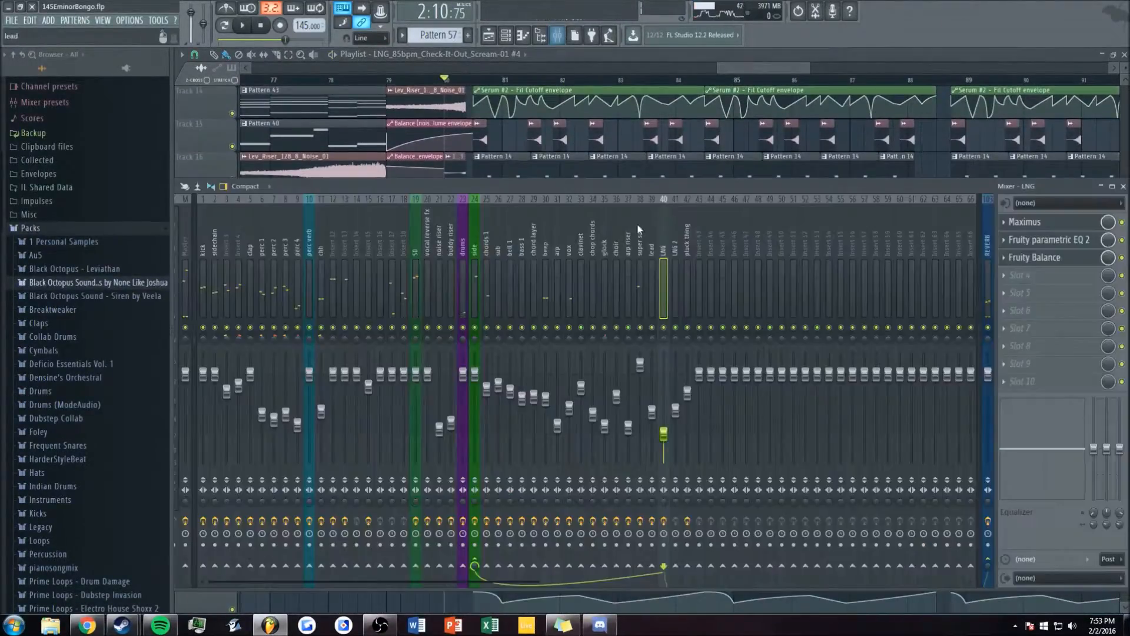
pyautogui.click(1018, 227)
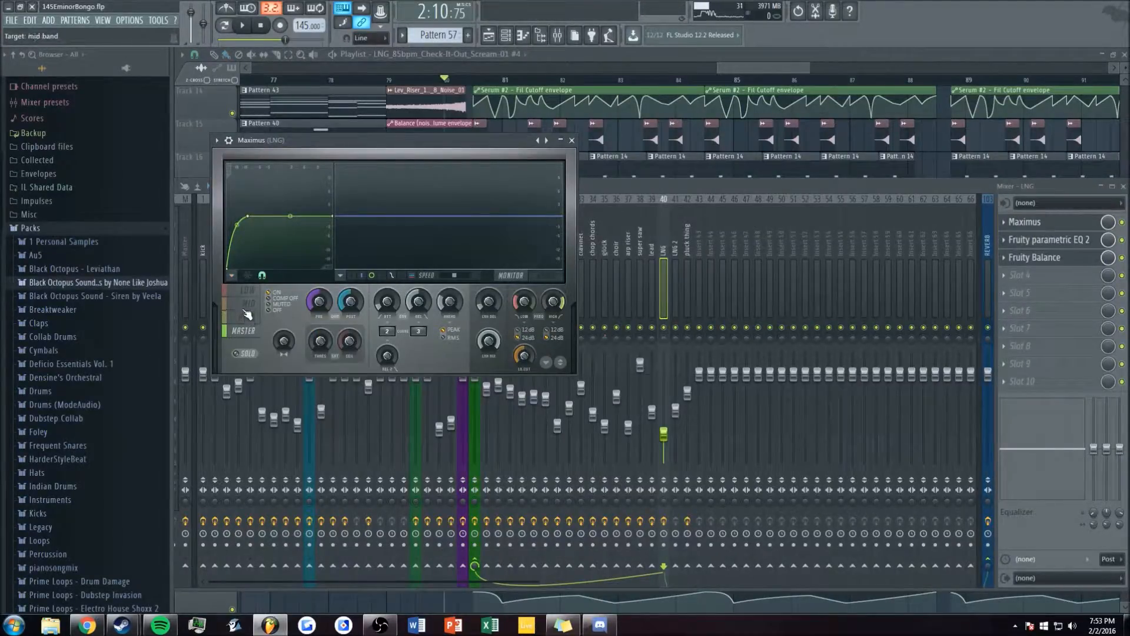
pyautogui.click(1039, 245)
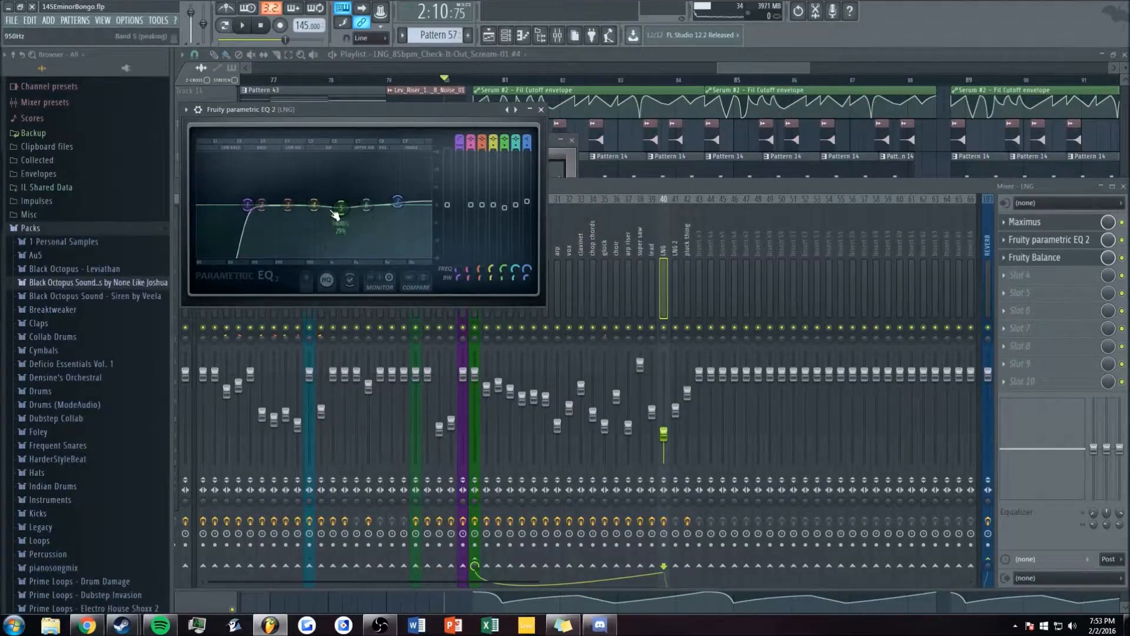
pyautogui.click(1039, 259)
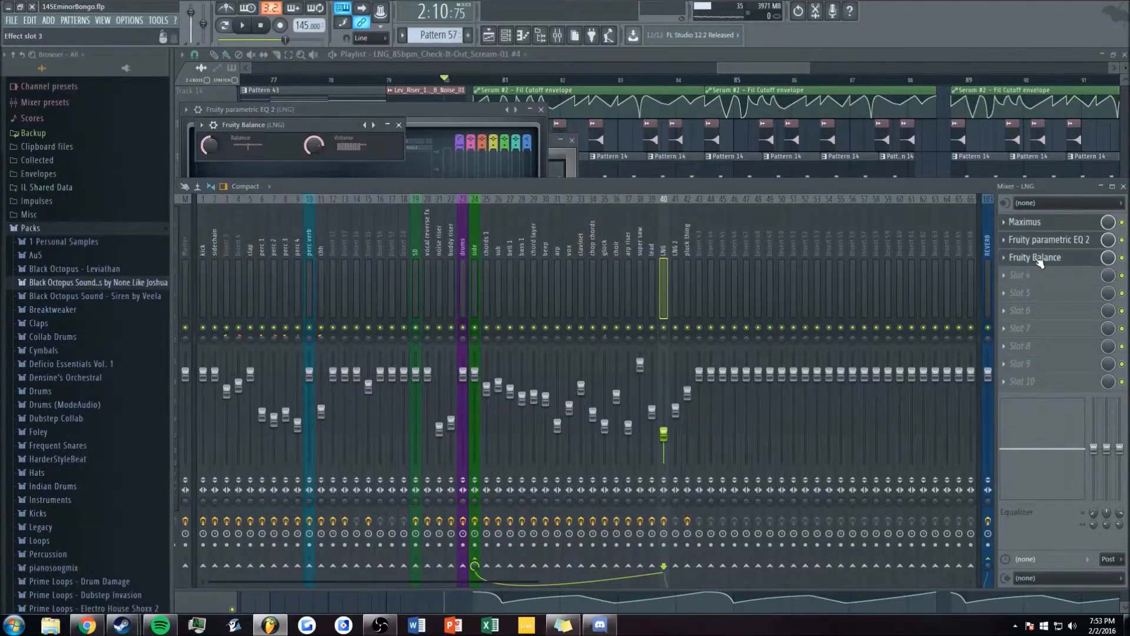
# - Play the arrangement from bar 80 into the drop with the upper playlist tracks in view
pyautogui.moveTo(753, 68); pyautogui.dragTo(734, 70)
pyautogui.press('space')
pyautogui.scroll(13, 623, 366)
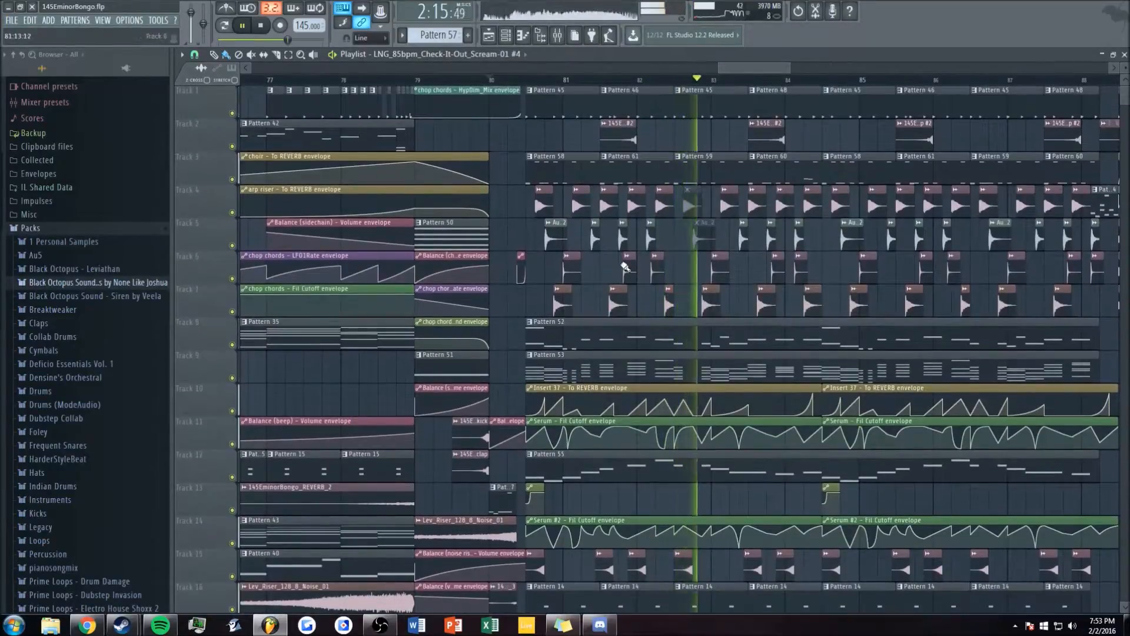
pyautogui.moveTo(736, 69); pyautogui.dragTo(741, 68)
pyautogui.press('space')
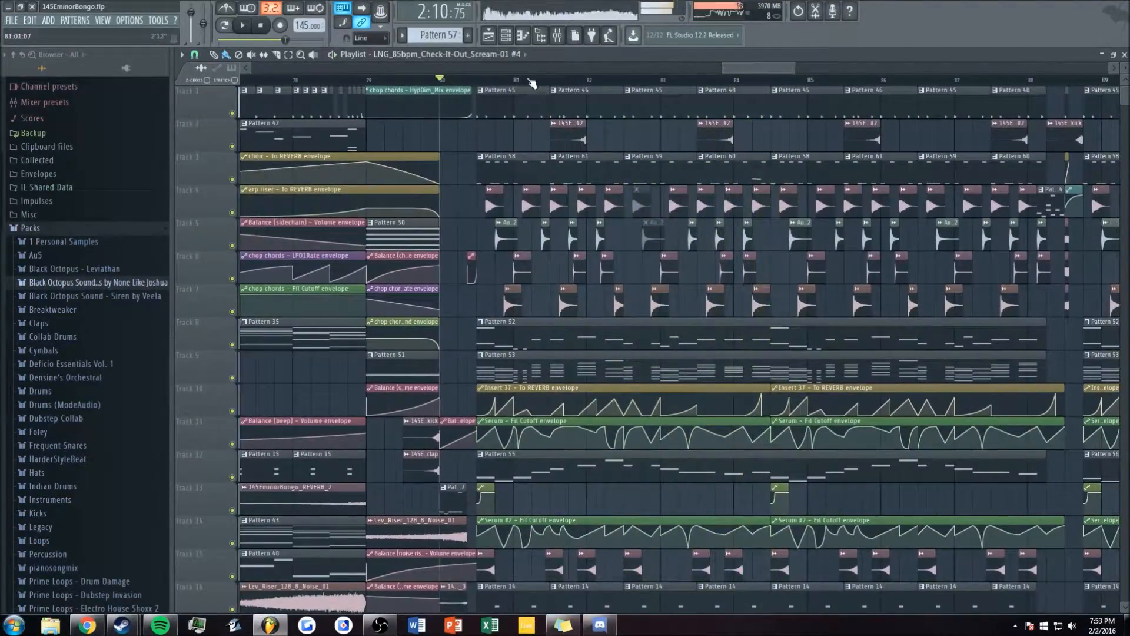
# - Set the playback position to the start of the drop, midway through bar 80, and play it with the mixer shown
pyautogui.click(477, 81)
pyautogui.press('F9')
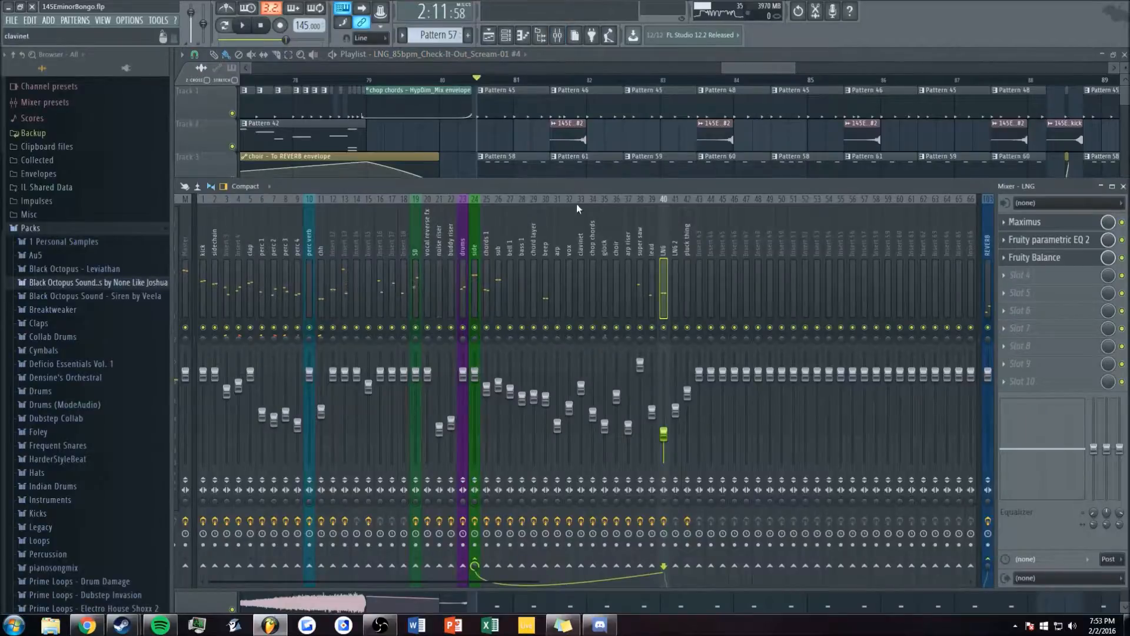
pyautogui.press('space')
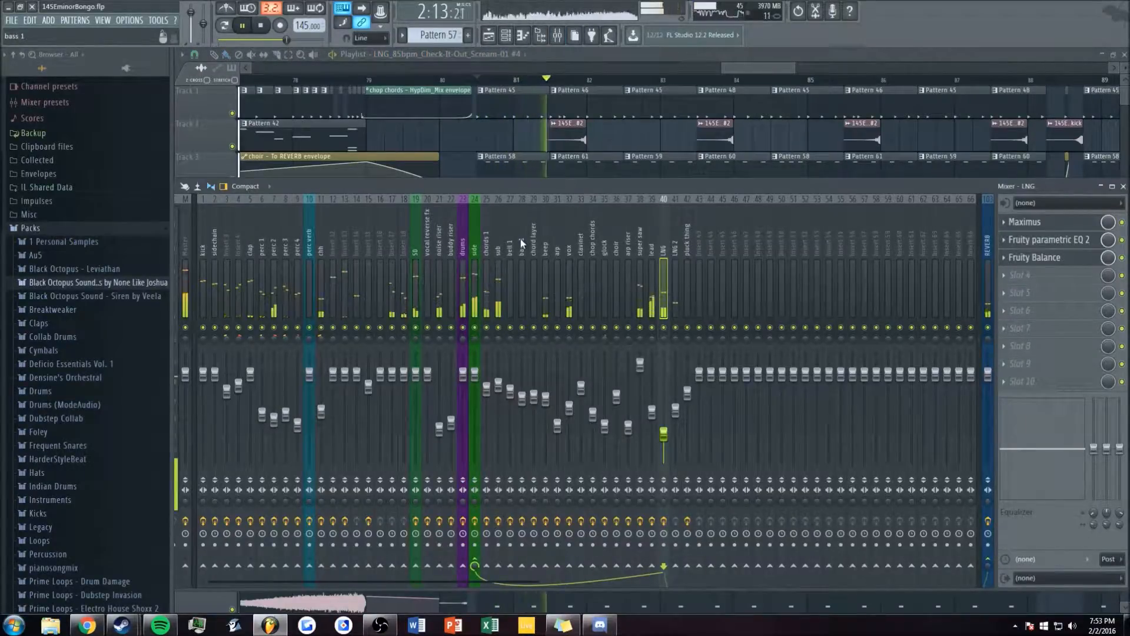
# - Filter the channel rack to Unsorted, play the soloed super saw and open its Serum instrument
pyautogui.press('F6')
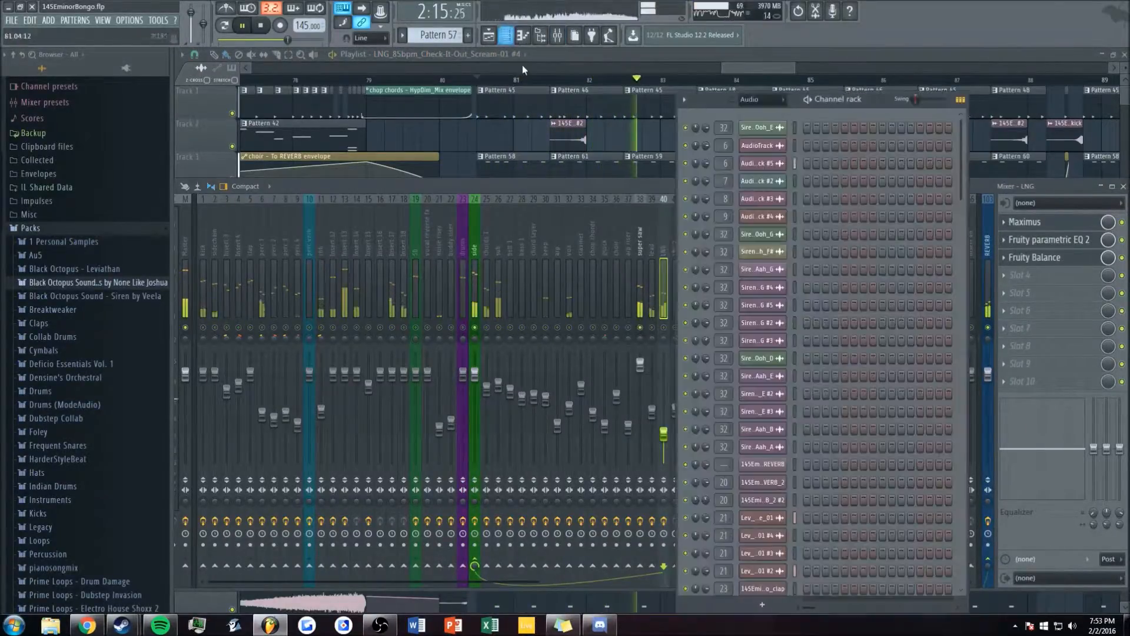
pyautogui.click(762, 99)
pyautogui.click(762, 152)
pyautogui.press('space')
pyautogui.press('space')
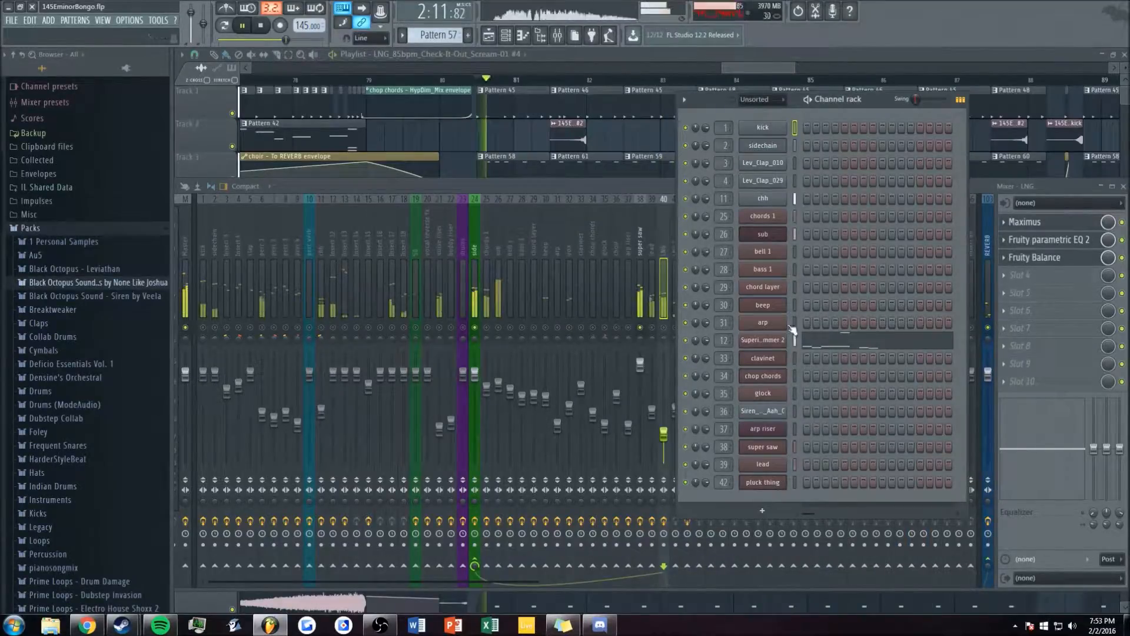
pyautogui.click(763, 446)
pyautogui.press('space')
# - Look through the super saw's Serum effects, modulation matrix and global settings and return to its oscillators
pyautogui.click(450, 156)
pyautogui.click(491, 156)
pyautogui.click(531, 156)
pyautogui.click(412, 158)
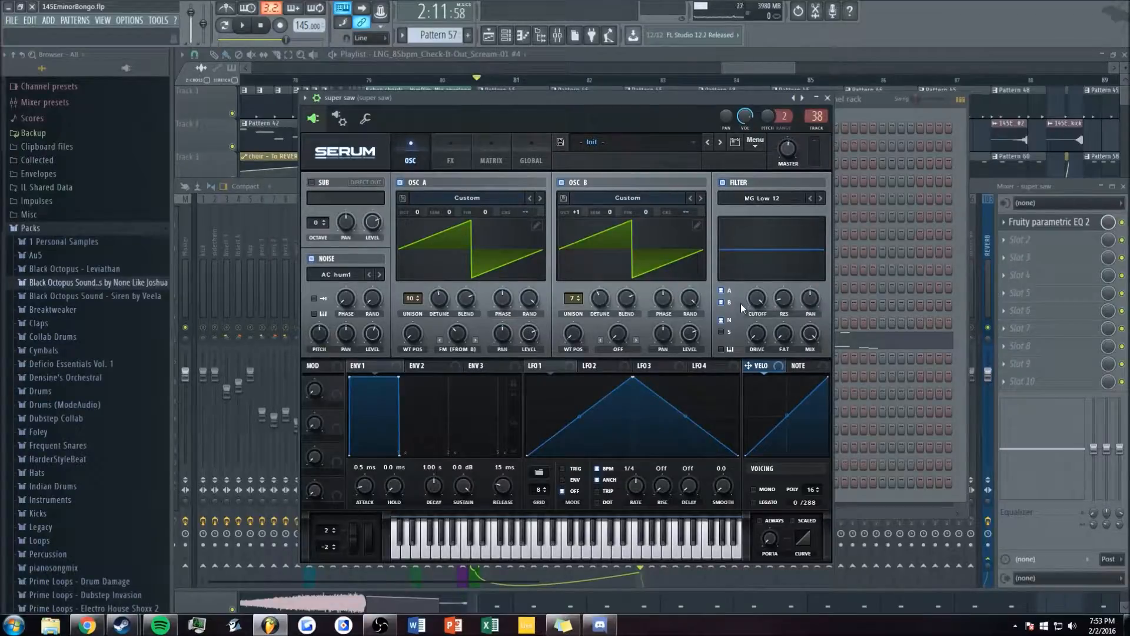
# - Play the soloed super saw from the start of the drop while examining Serum's oscillators and filter
pyautogui.press('space')
pyautogui.press('space')
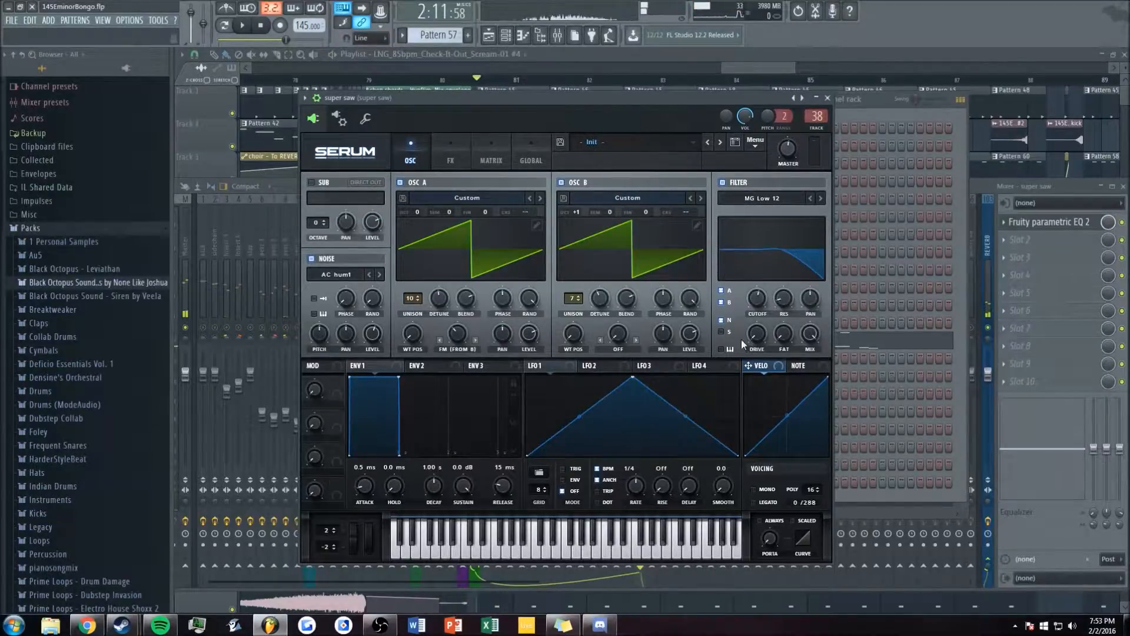
pyautogui.press('space')
pyautogui.press('space')
# - Show Serum's effects, play the super saw with the compressor bypassed and re-enable the compressor
pyautogui.click(451, 157)
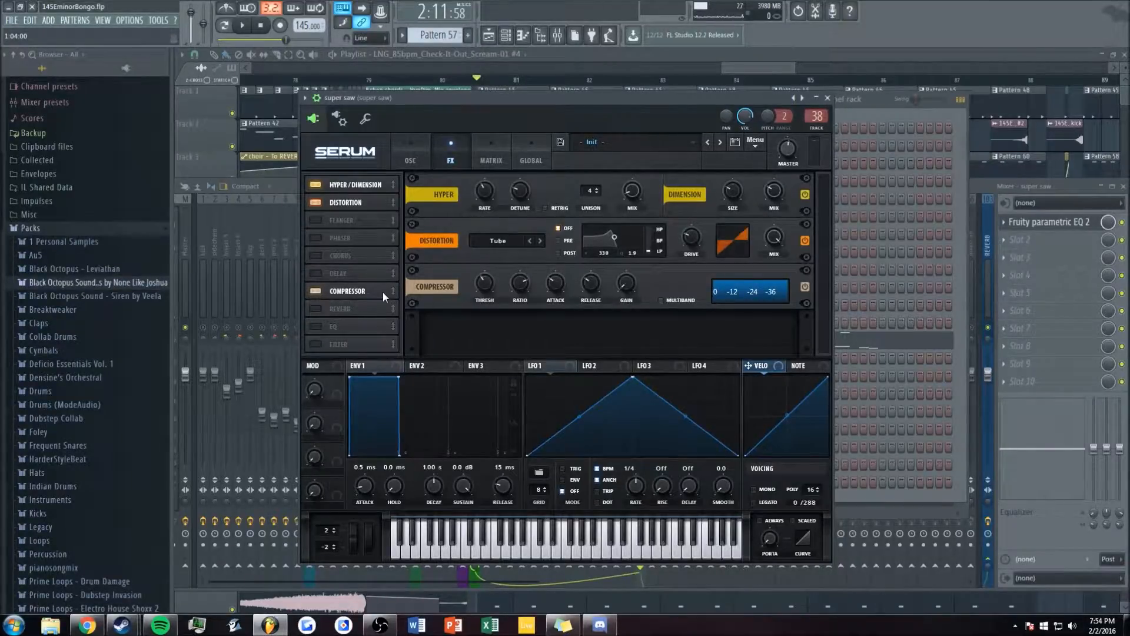
pyautogui.press('space')
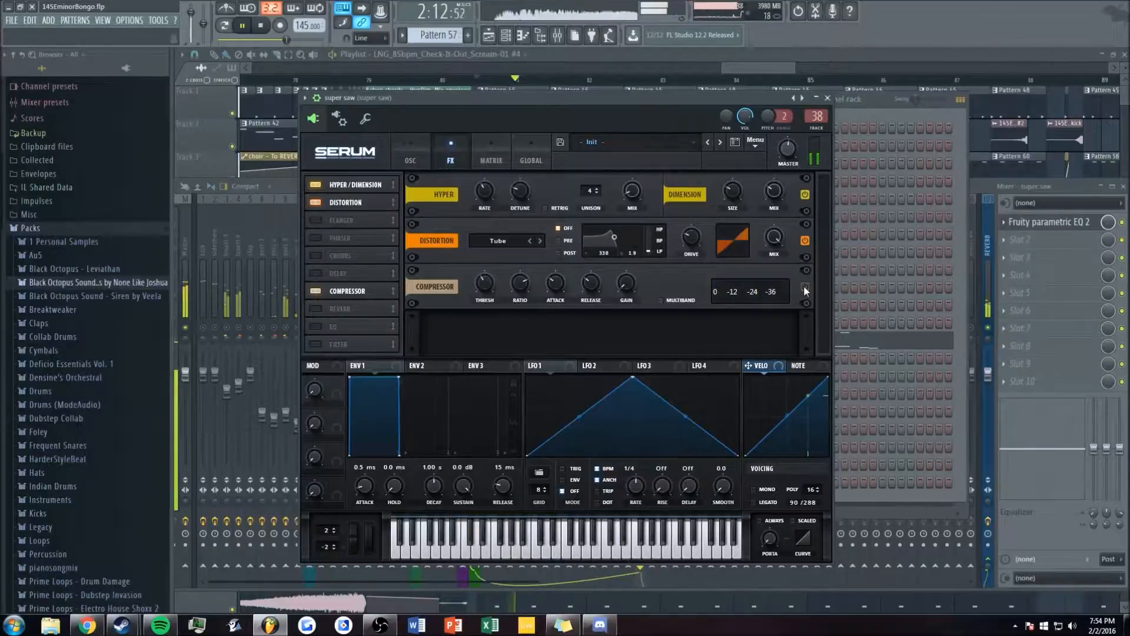
pyautogui.click(805, 287)
pyautogui.press('space')
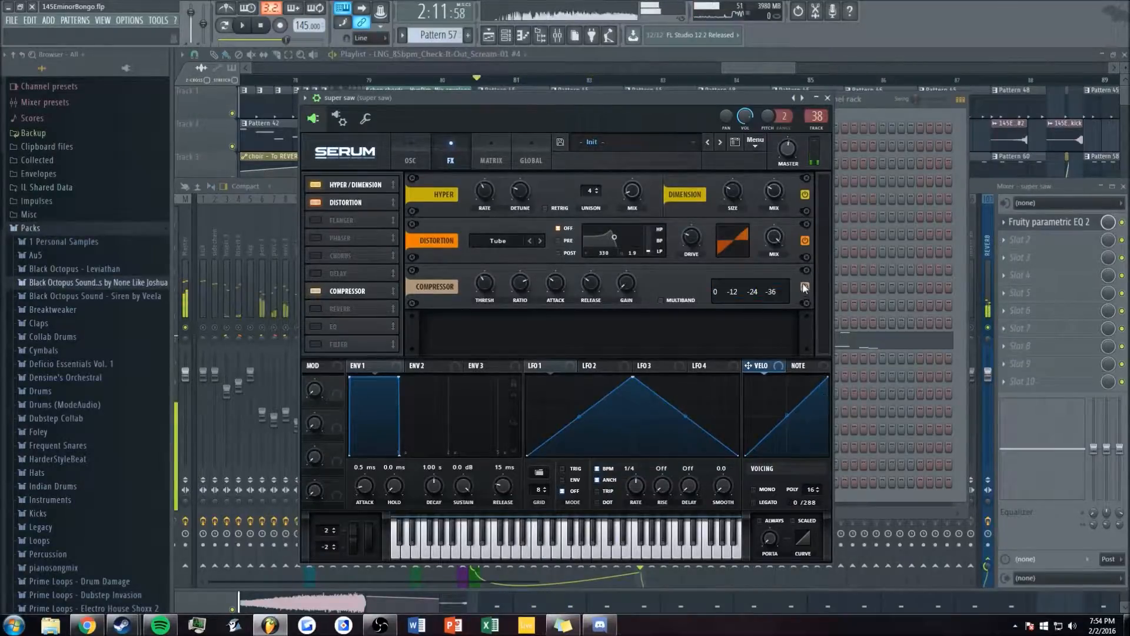
# - Play the super saw with the compressor's multiband mode on, turn the mode off and close Serum
pyautogui.click(661, 300)
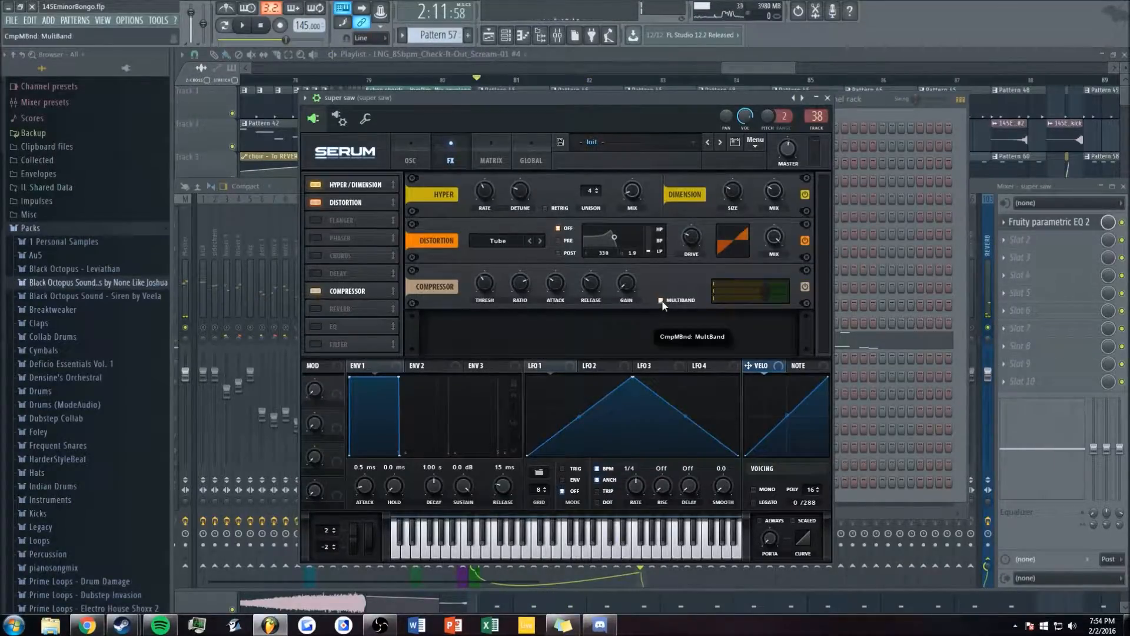
pyautogui.press('space')
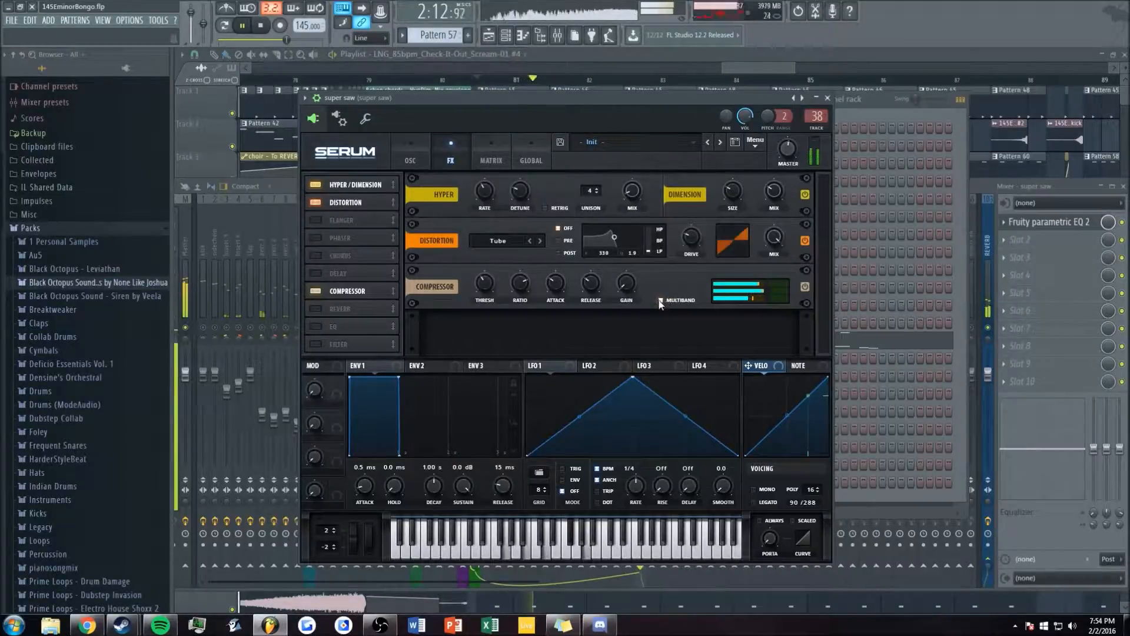
pyautogui.click(660, 300)
pyautogui.press('space')
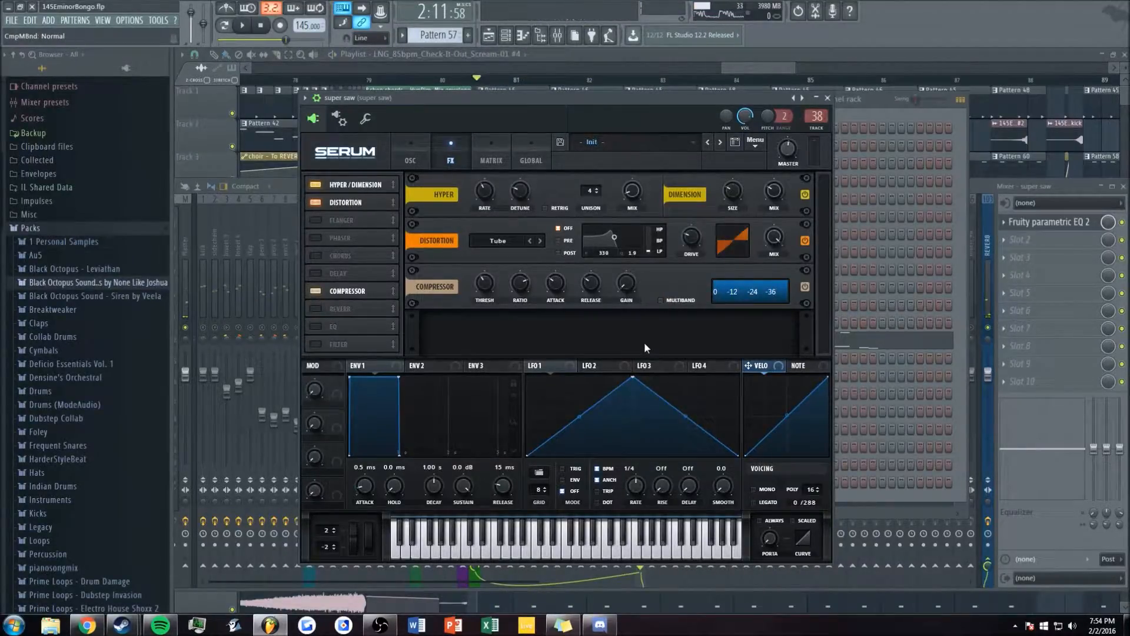
pyautogui.click(829, 99)
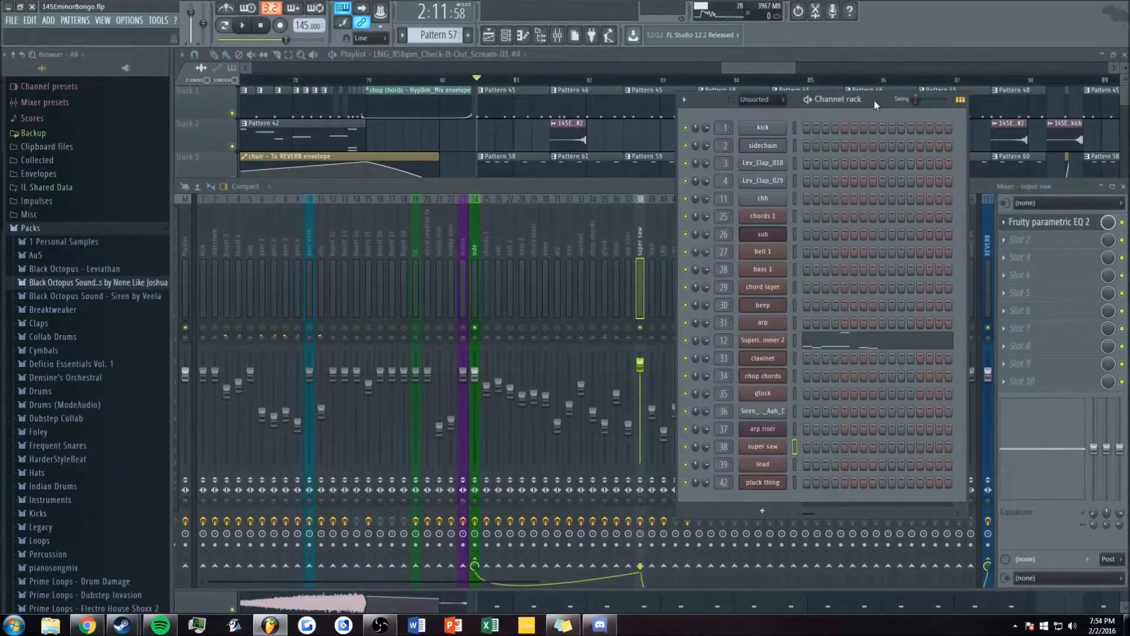
# - Play the start of the drop with the chords 1 mixer track soloed, stop, unsolo it and return to the playlist
pyautogui.click(612, 184)
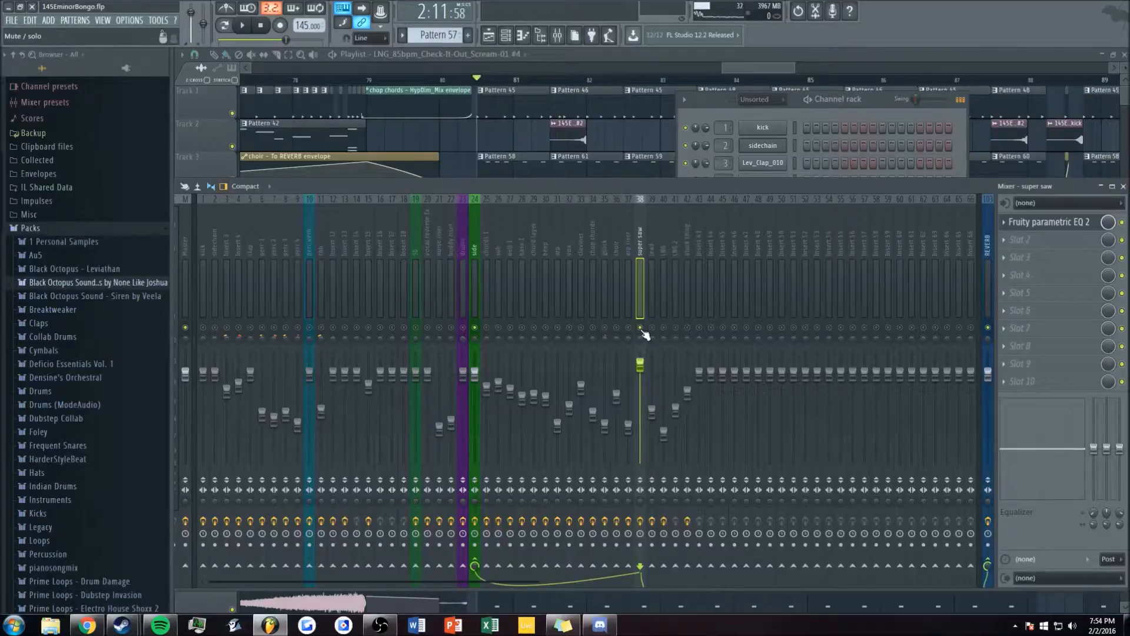
pyautogui.click(492, 242)
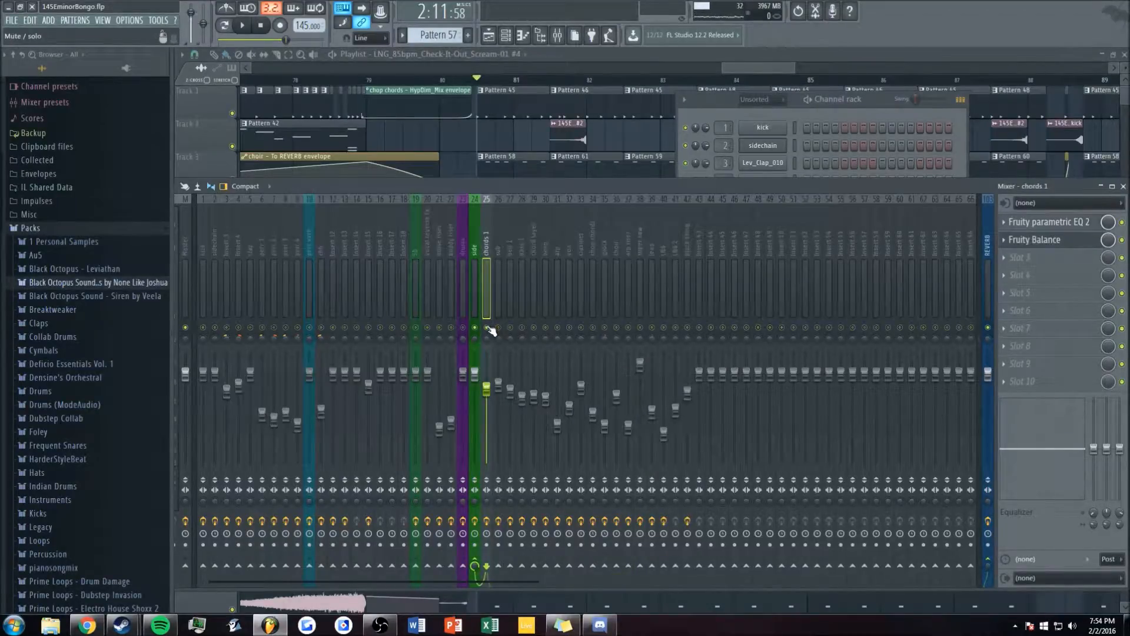
pyautogui.press('space')
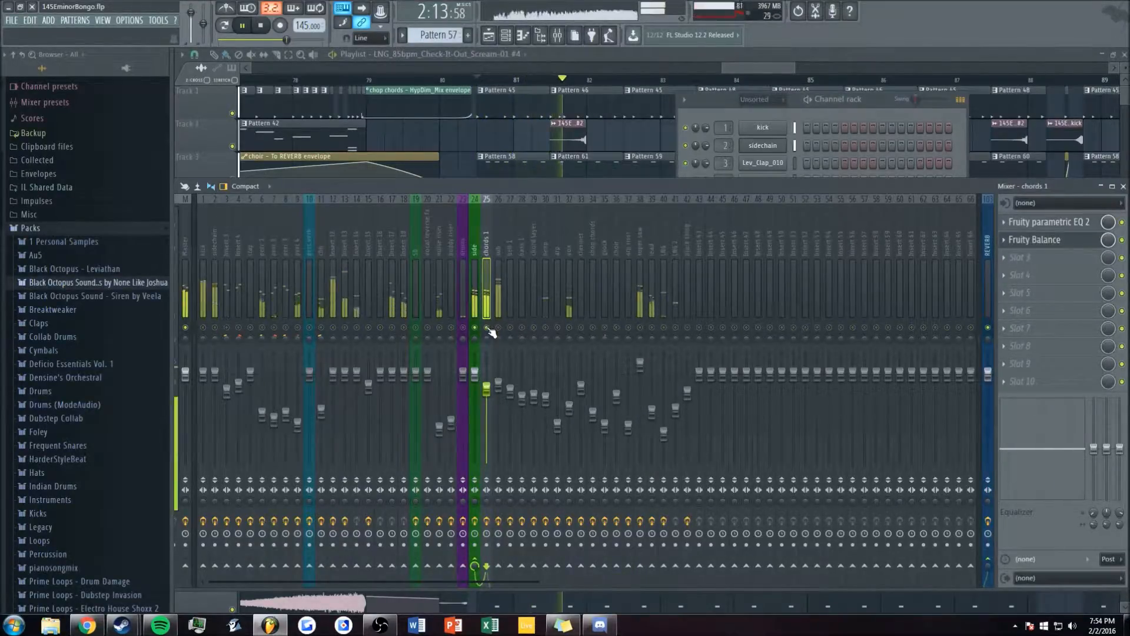
pyautogui.press('space')
pyautogui.rightClick(491, 134)
pyautogui.scroll(3, 601, 67)
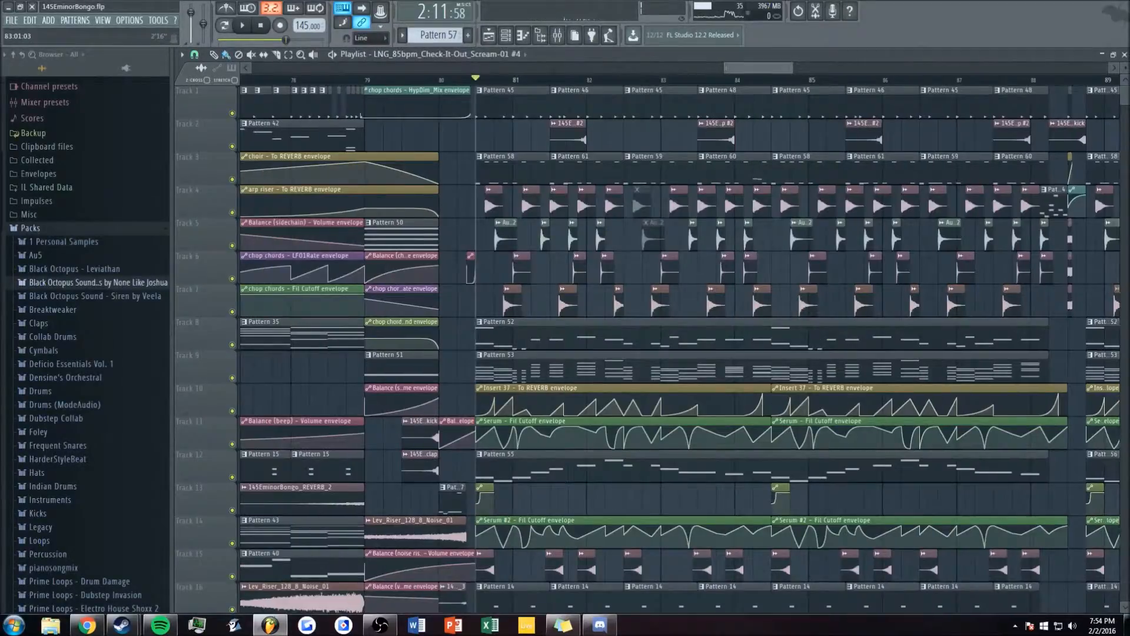
# - Solo the lead mixer track, play it from the start of the drop and return to the playlist
pyautogui.click(557, 35)
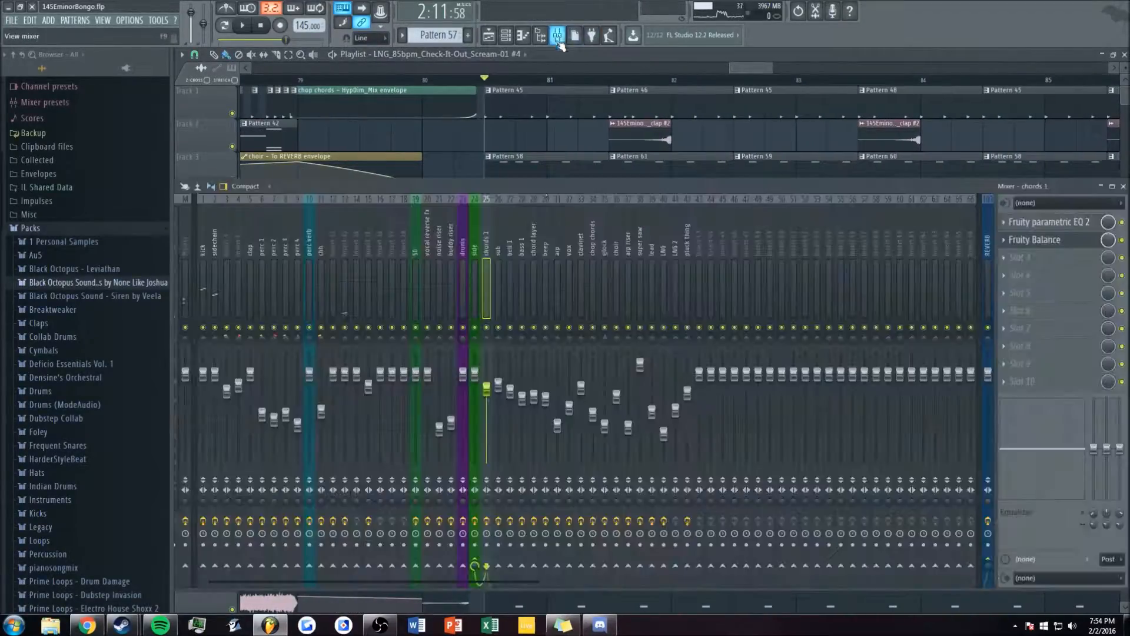
pyautogui.click(533, 235)
pyautogui.click(651, 248)
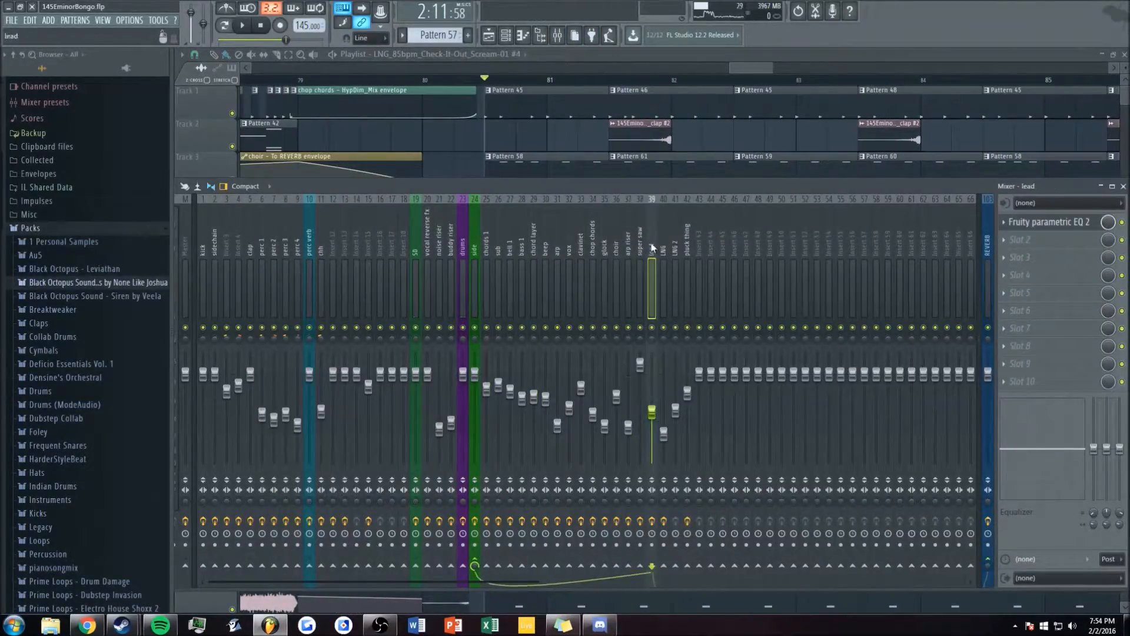
pyautogui.press('space')
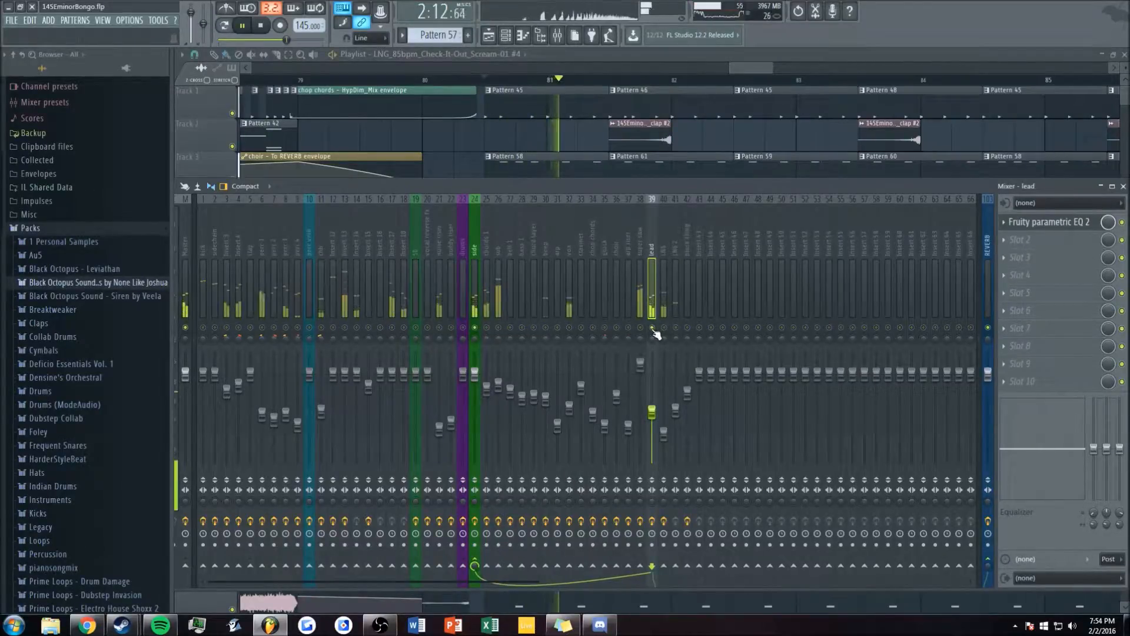
pyautogui.moveTo(772, 68); pyautogui.dragTo(793, 68)
# - Open the lead channel's Serum, stop playback, look at its effects and return to its oscillators
pyautogui.click(506, 35)
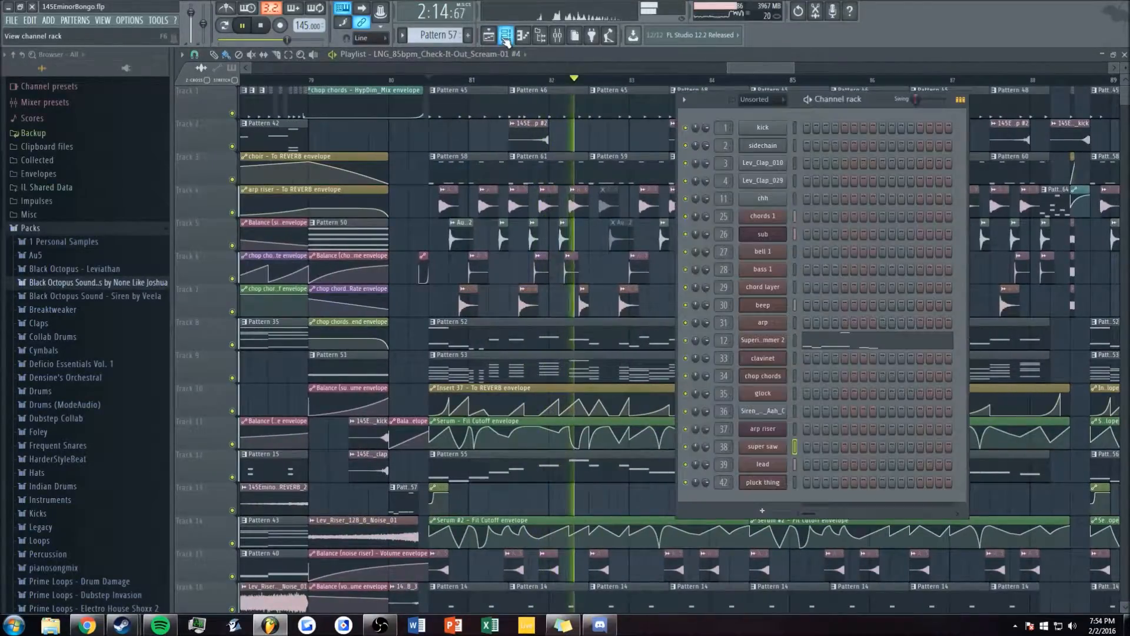
pyautogui.click(762, 464)
pyautogui.moveTo(503, 120); pyautogui.dragTo(519, 83)
pyautogui.press('space')
pyautogui.click(465, 135)
pyautogui.click(431, 134)
# - Play test notes on the lead while examining its oscillator sync and LFO 1, recheck its effects and close Serum
pyautogui.press('v')
pyautogui.press('n')
pyautogui.press('j')
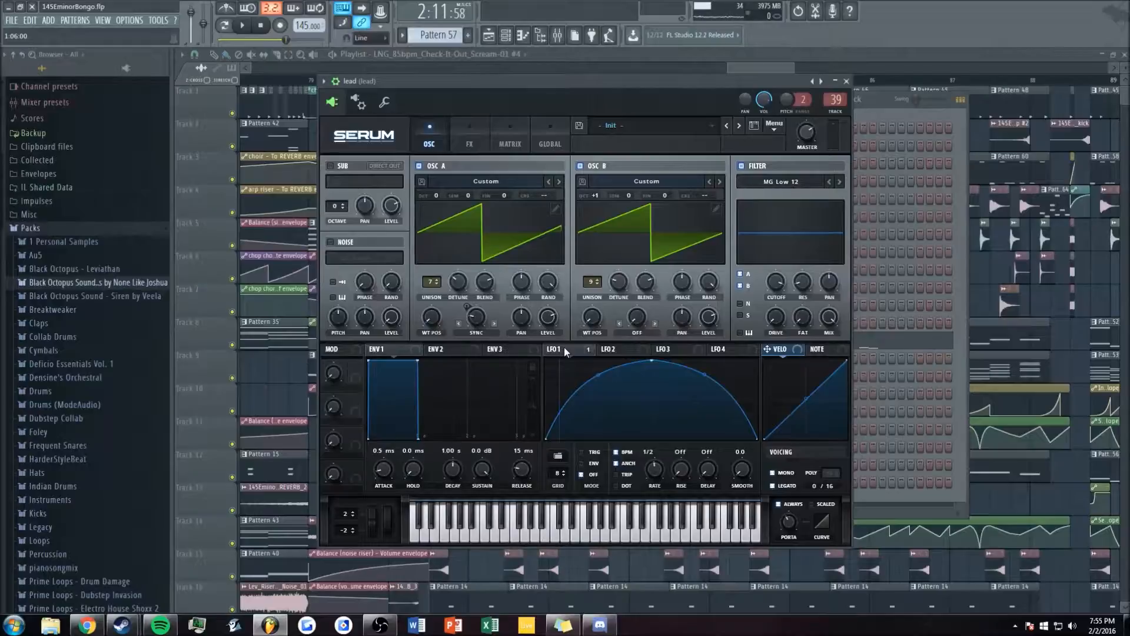
pyautogui.press('c')
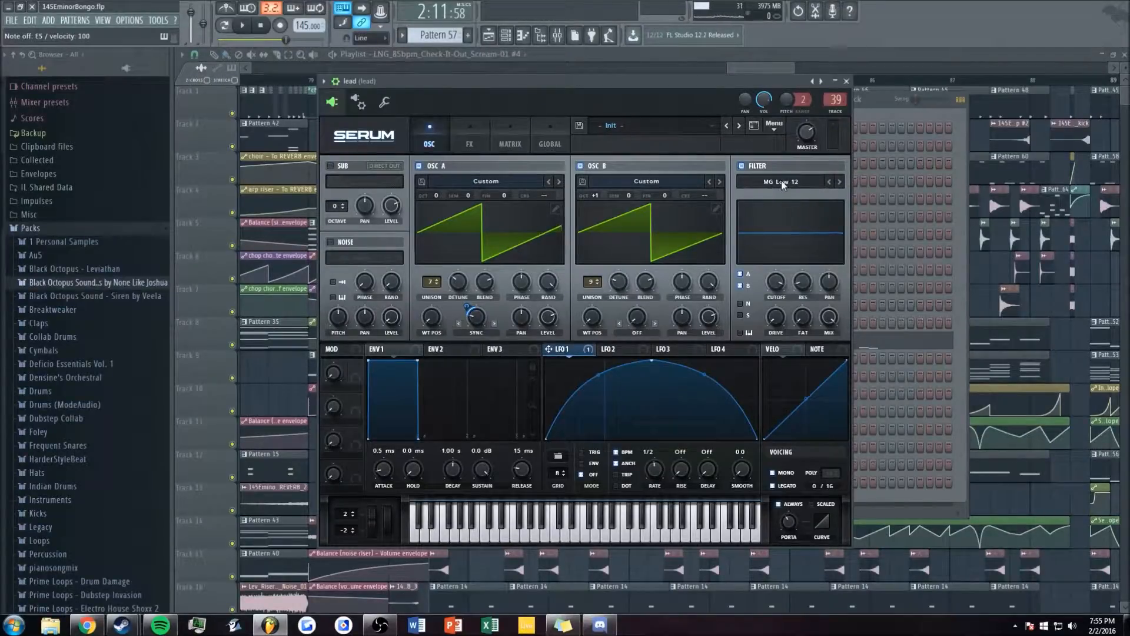
pyautogui.click(456, 124)
pyautogui.click(431, 141)
pyautogui.click(736, 72)
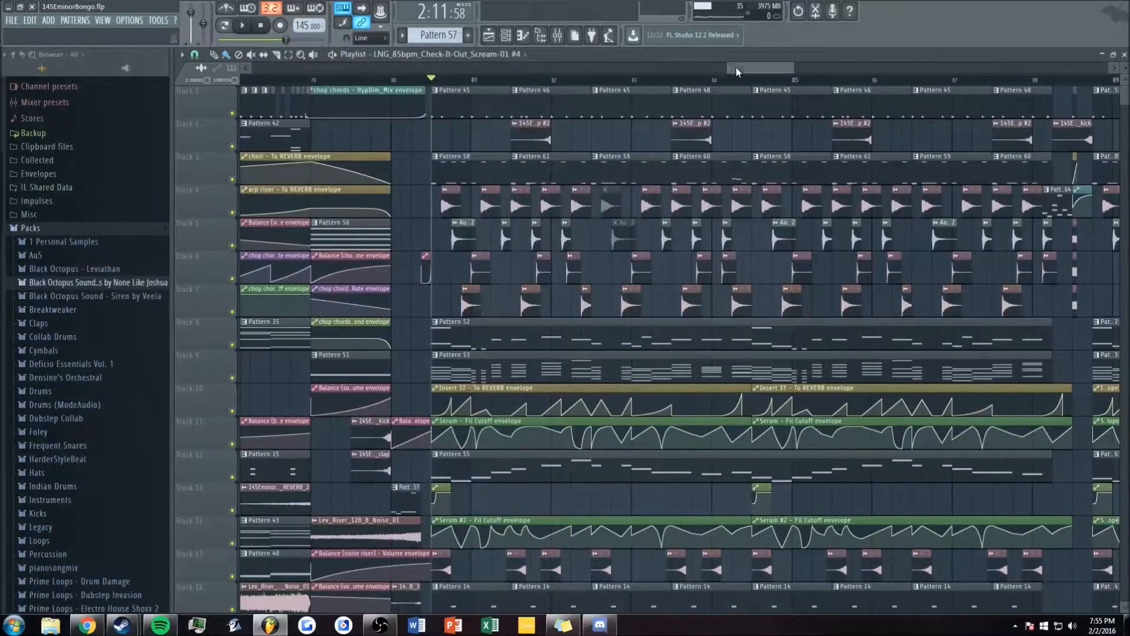
# - Replay the soloed lead from the start of the drop and reopen its Serum to show the portamento settings
pyautogui.press('space')
pyautogui.click(557, 36)
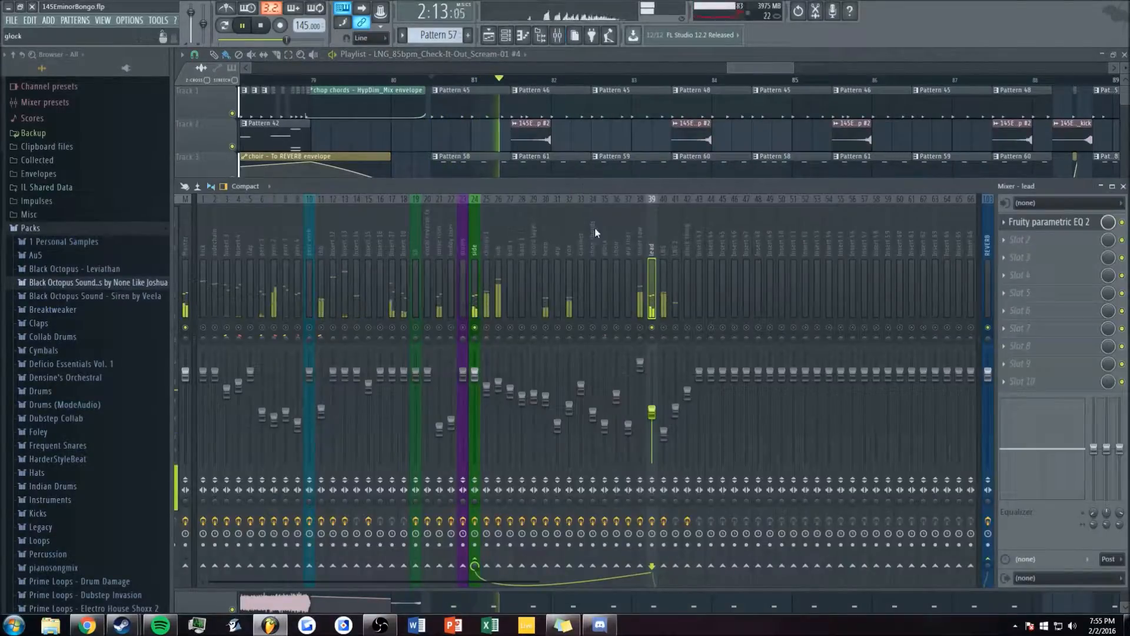
pyautogui.click(489, 36)
pyautogui.click(506, 36)
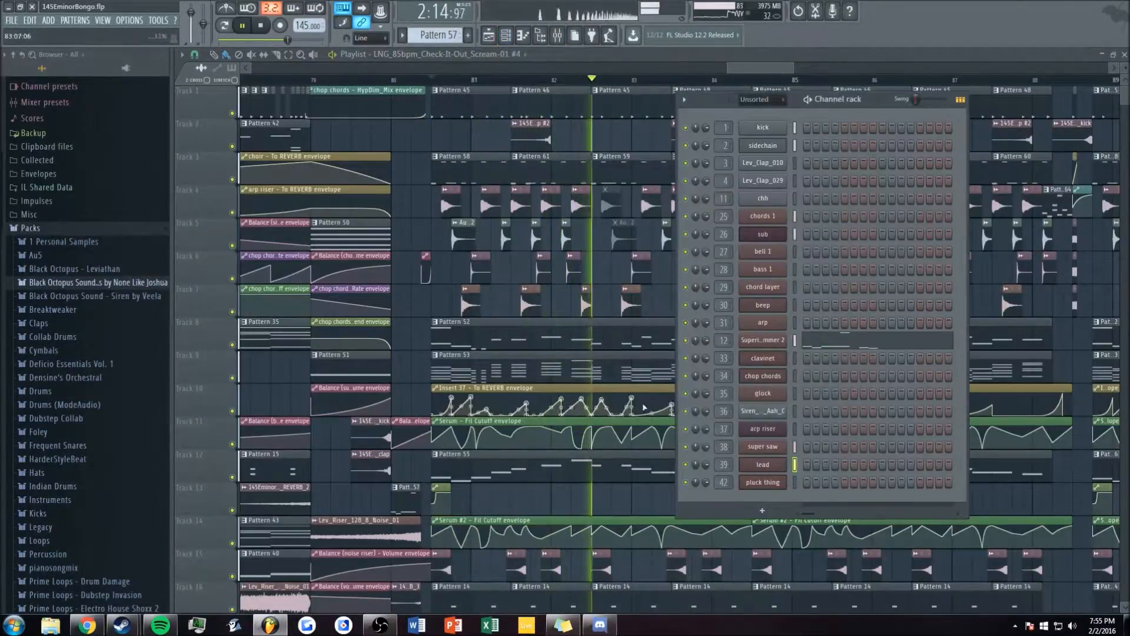
pyautogui.click(775, 464)
pyautogui.press('space')
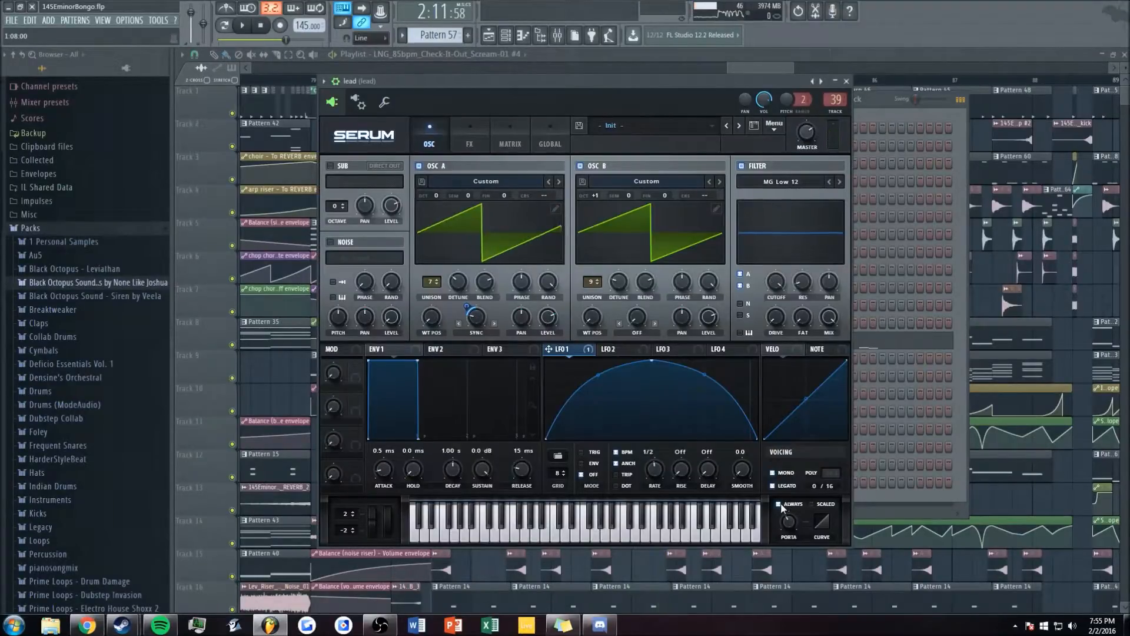
pyautogui.press('space')
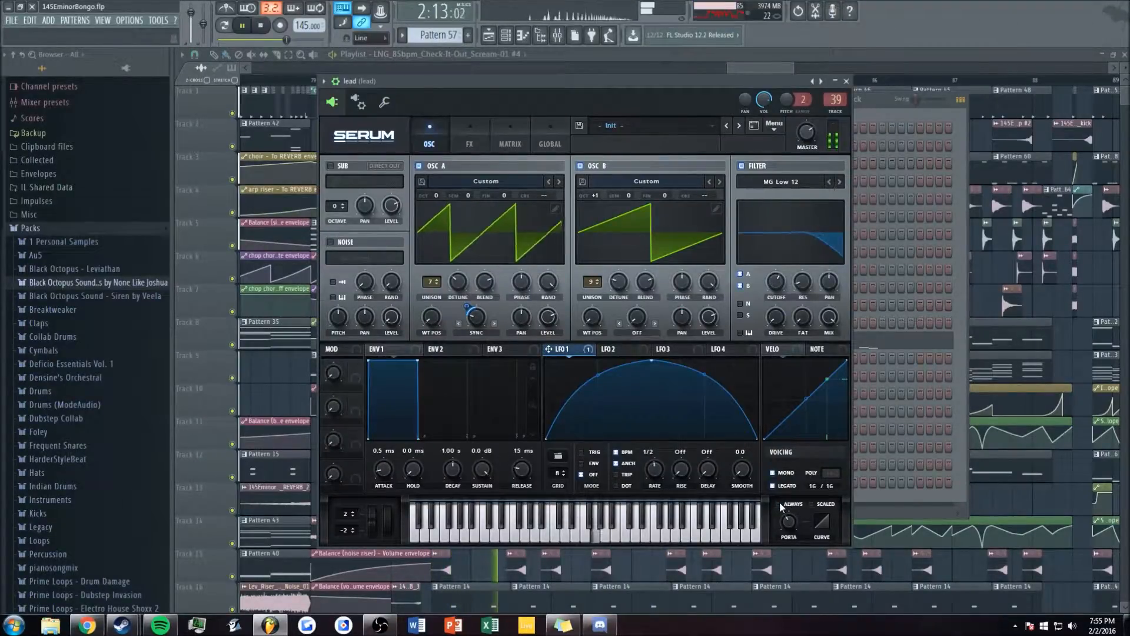
# - Unsolo the lead mixer track, stop playback and look through the drop's clips down to the lower playlist tracks
pyautogui.click(558, 36)
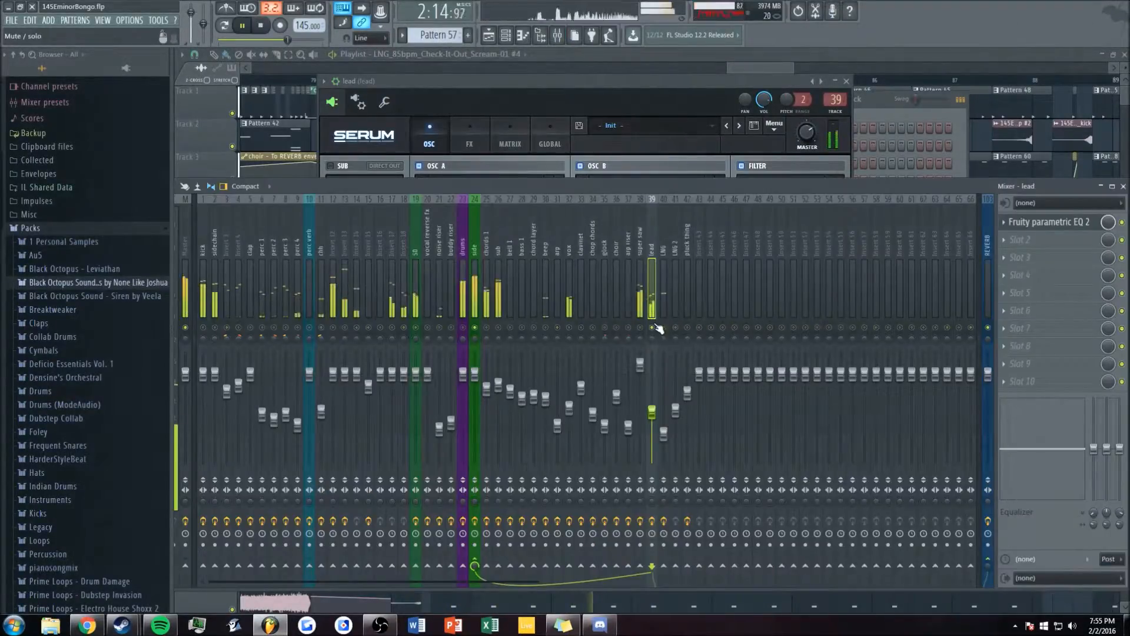
pyautogui.click(754, 66)
pyautogui.scroll(-4, 755, 66)
pyautogui.press('space')
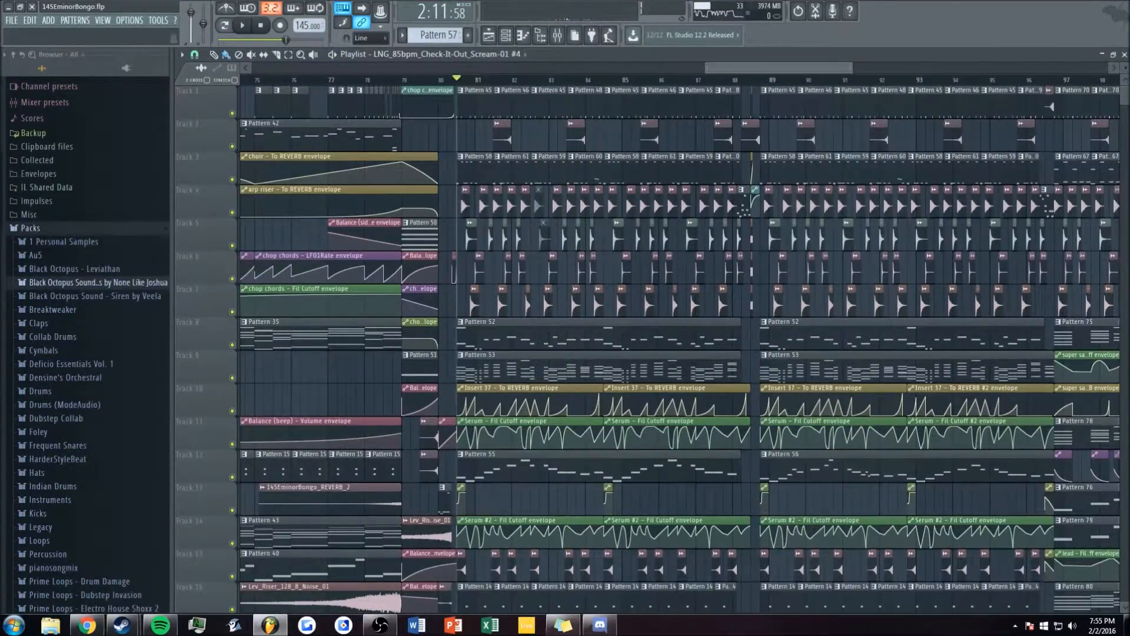
pyautogui.scroll(2, 748, 65)
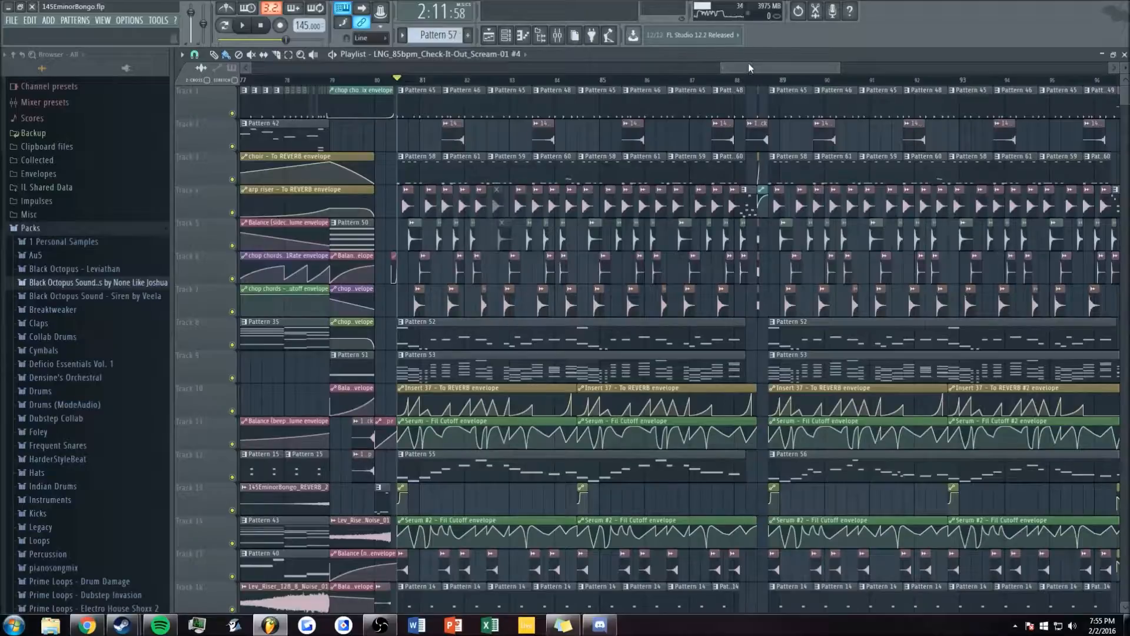
pyautogui.scroll(3, 748, 63)
pyautogui.scroll(-3, 740, 68)
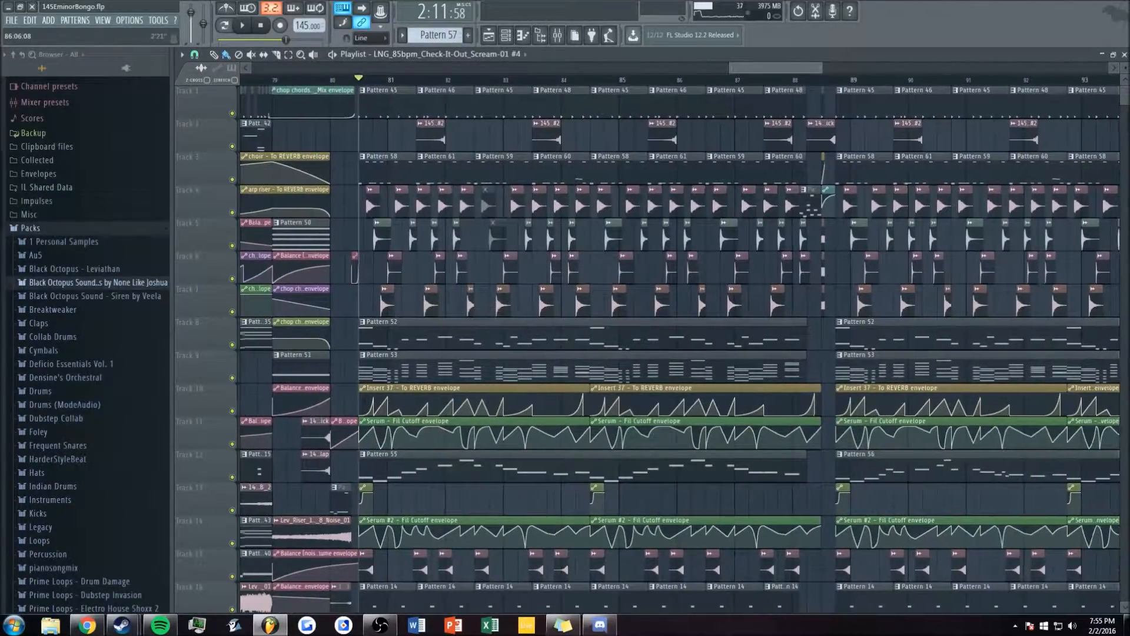
pyautogui.scroll(-3, 706, 69)
pyautogui.scroll(-9, 683, 220)
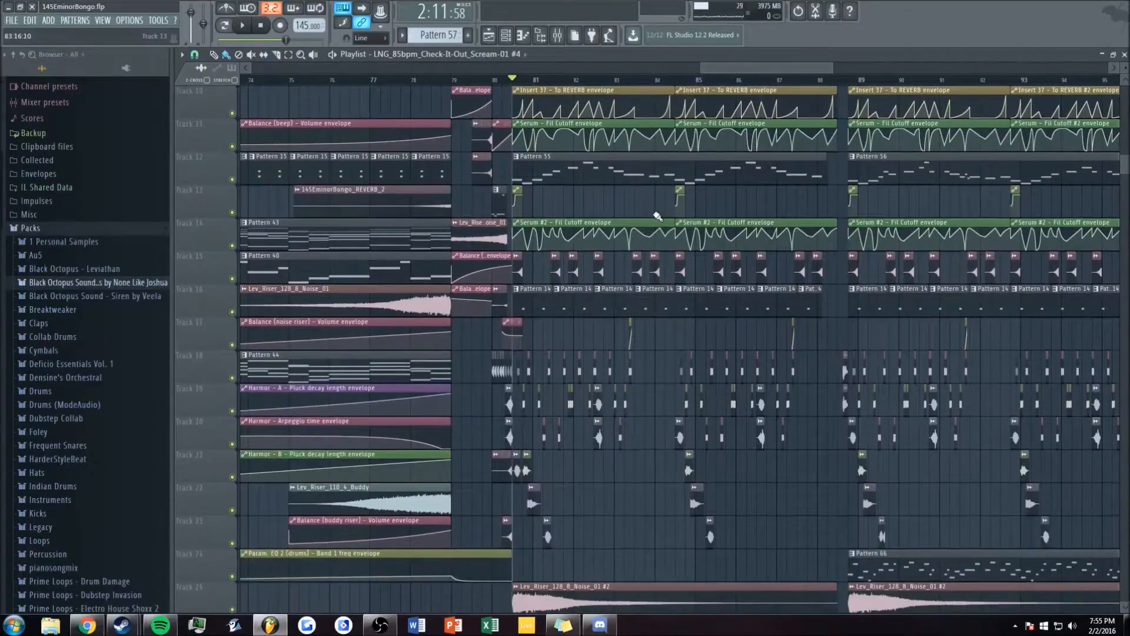
# - Play the start of the drop with the beep mixer track soloed, restore the full mix, hide the mixer and stop playback
pyautogui.click(556, 34)
pyautogui.click(508, 251)
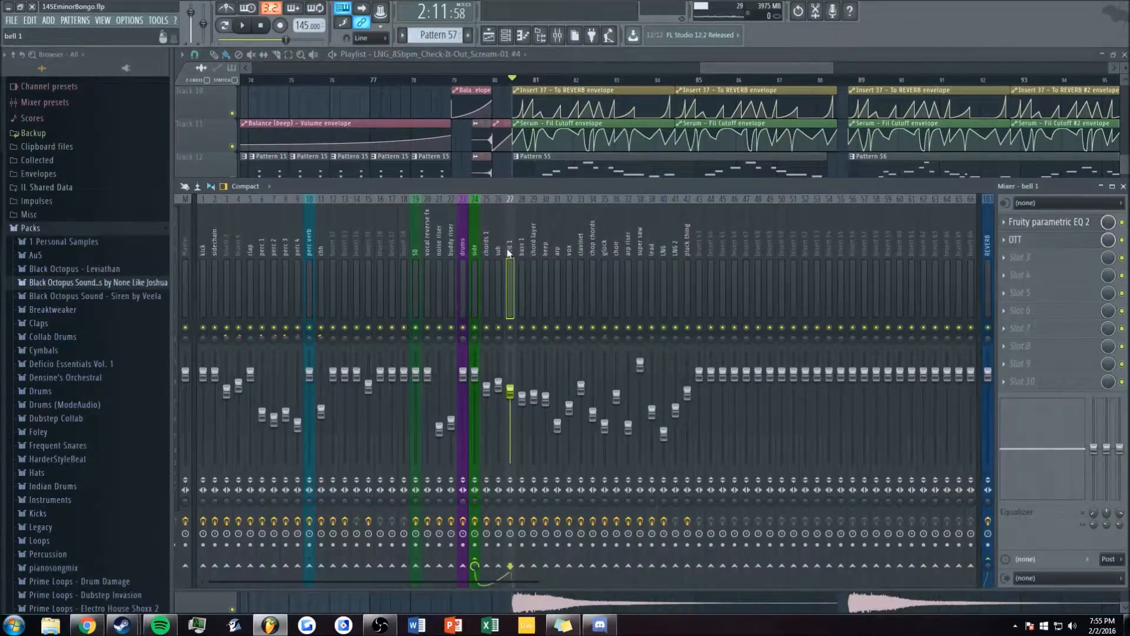
pyautogui.click(545, 246)
pyautogui.press('space')
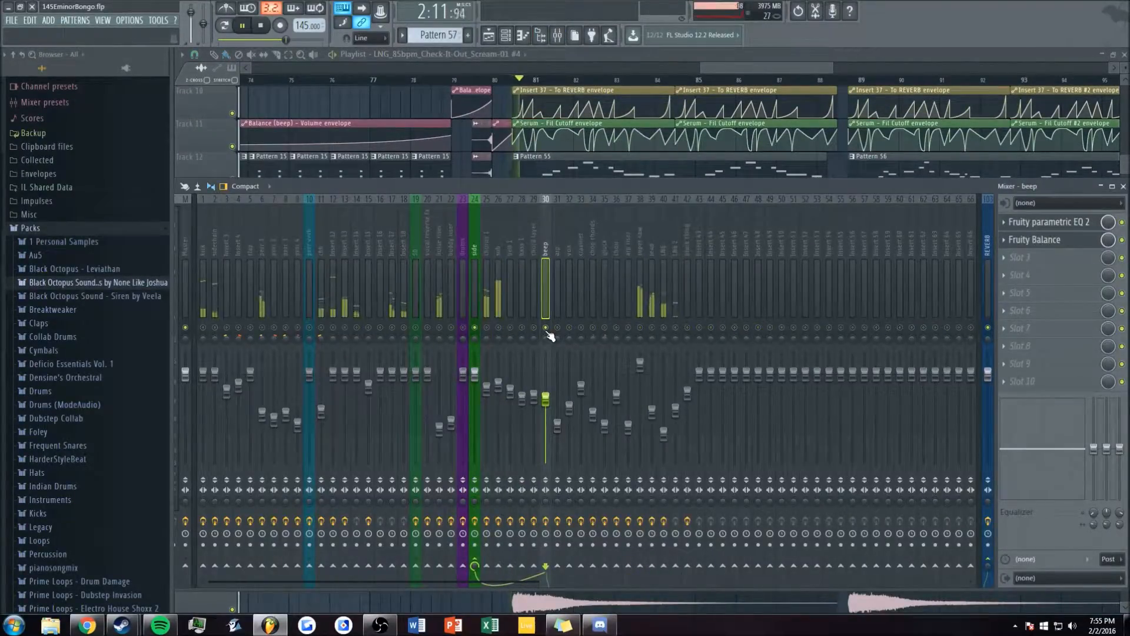
pyautogui.press('F9')
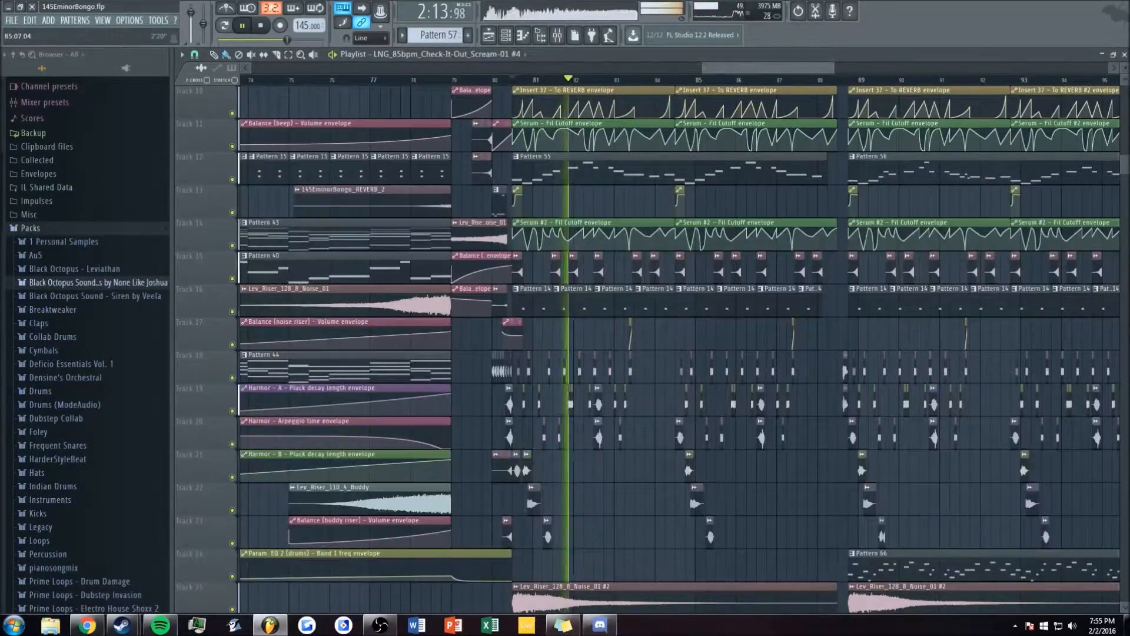
pyautogui.press('space')
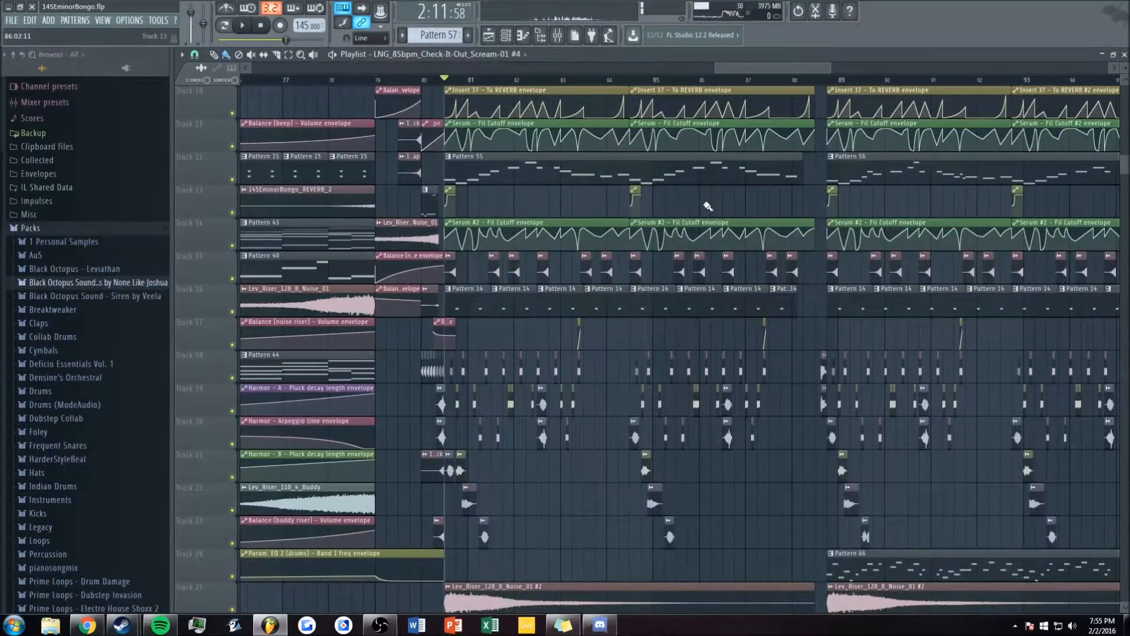
# - Inspect the notes of Pattern 83 and the chords in Pattern 84, then return to the first playlist tracks
pyautogui.scroll(-8, 707, 206)
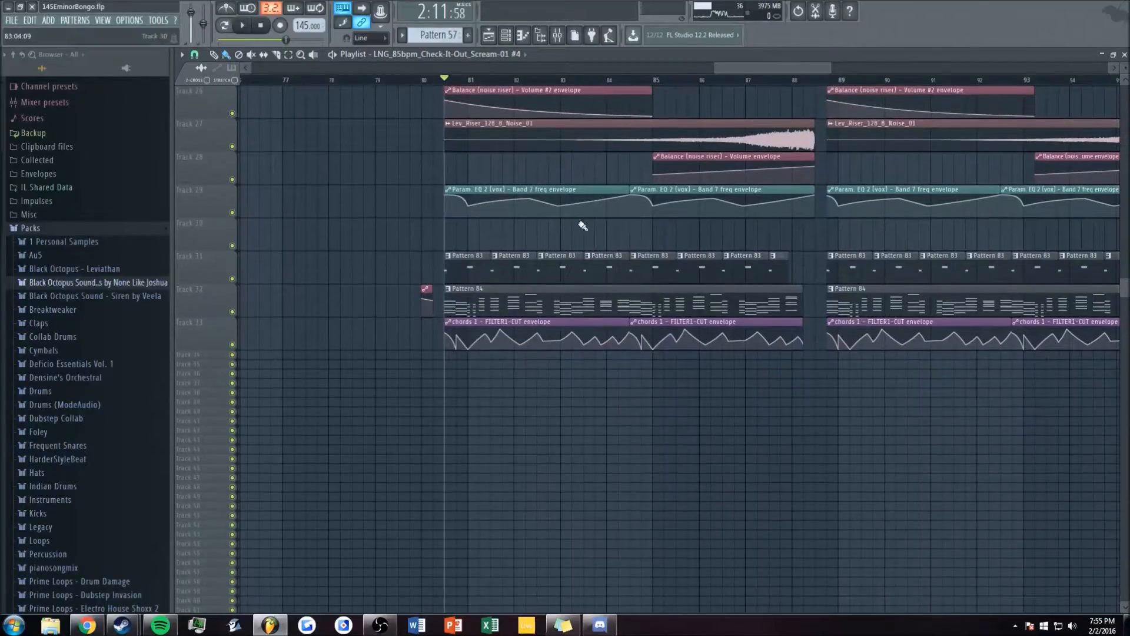
pyautogui.doubleClick(471, 264)
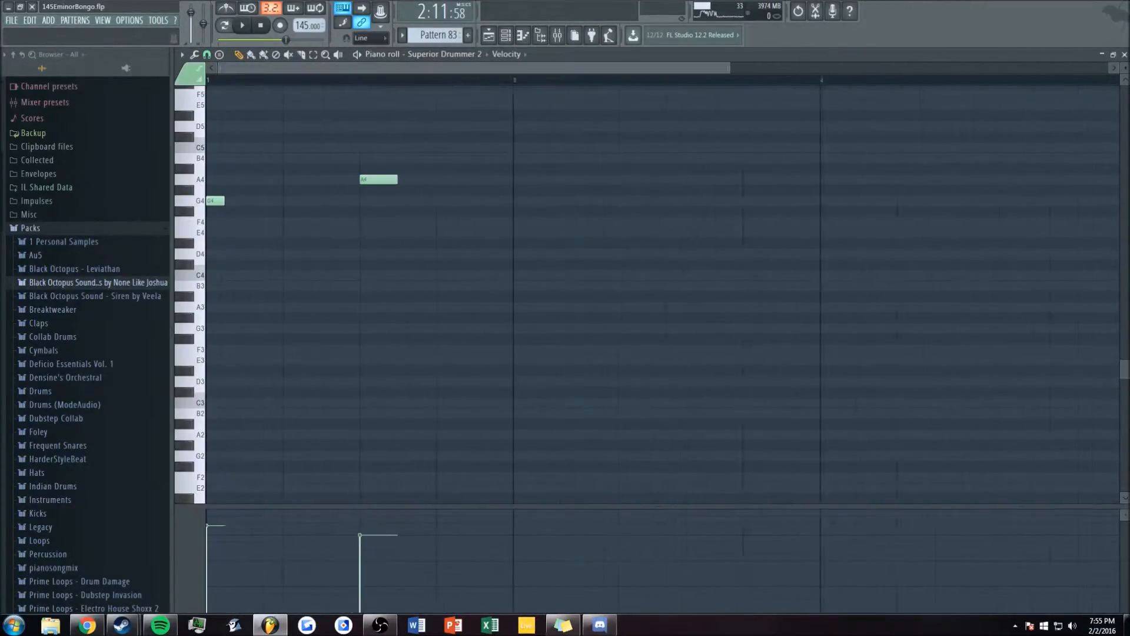
pyautogui.press('Escape')
pyautogui.scroll(-1, 456, 301)
pyautogui.doubleClick(473, 268)
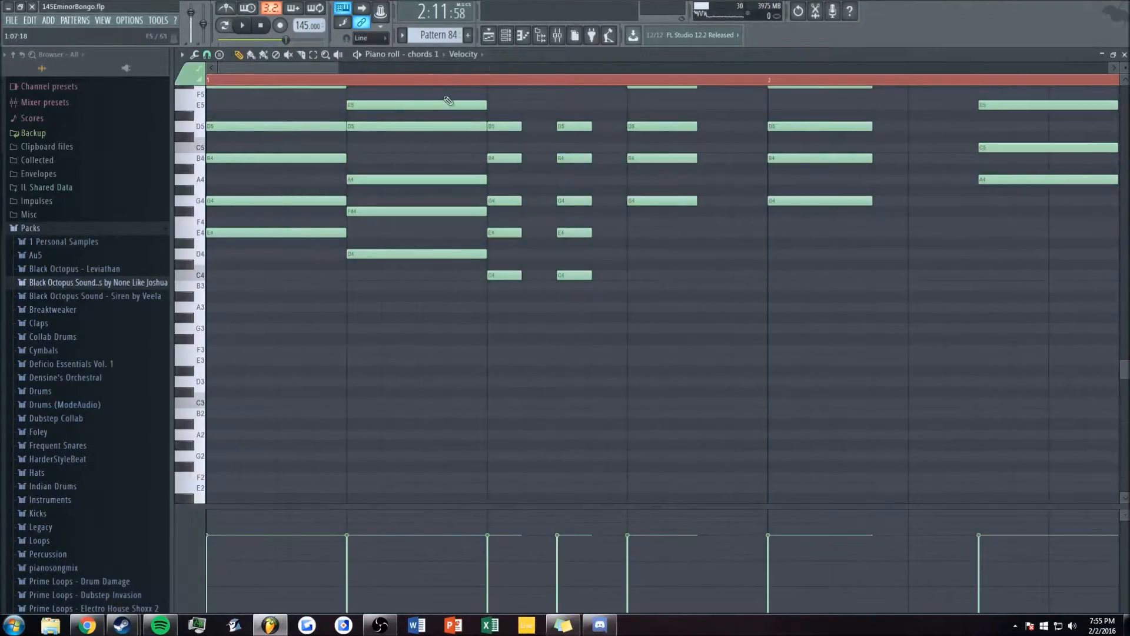
pyautogui.click(519, 38)
pyautogui.press('Escape')
pyautogui.scroll(1, 380, 224)
pyautogui.scroll(20, 507, 286)
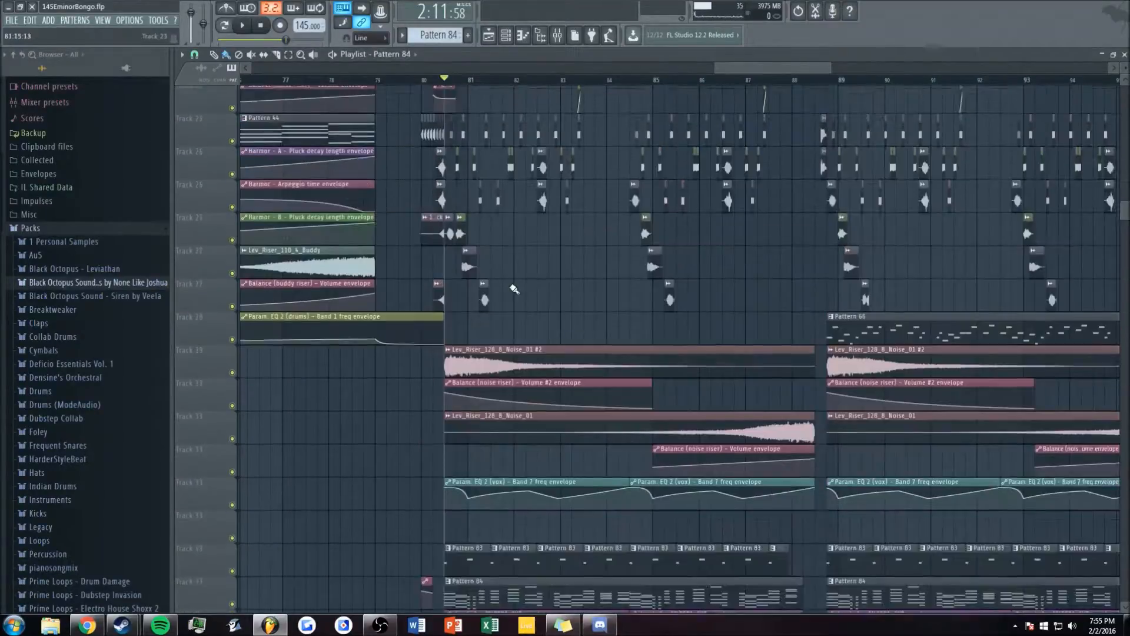
pyautogui.scroll(1, 537, 286)
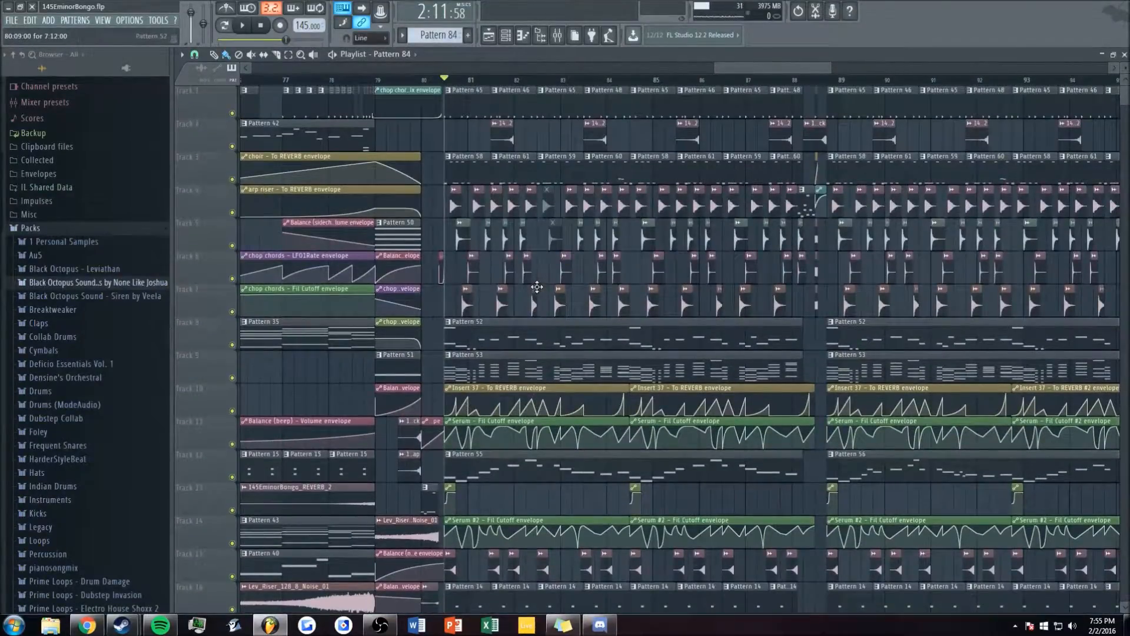
# - Play the fill around bar 88 that links the two halves of the drop
pyautogui.moveTo(736, 67); pyautogui.dragTo(767, 62)
pyautogui.click(575, 36)
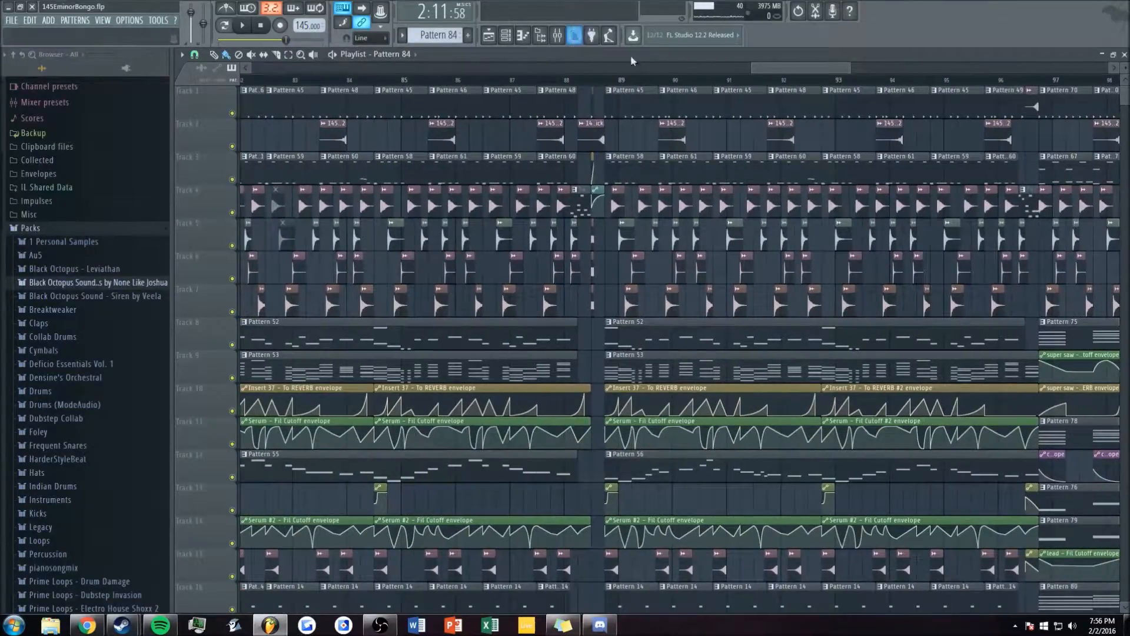
pyautogui.scroll(-1, 706, 73)
pyautogui.scroll(5, 612, 95)
pyautogui.click(474, 84)
pyautogui.press('space')
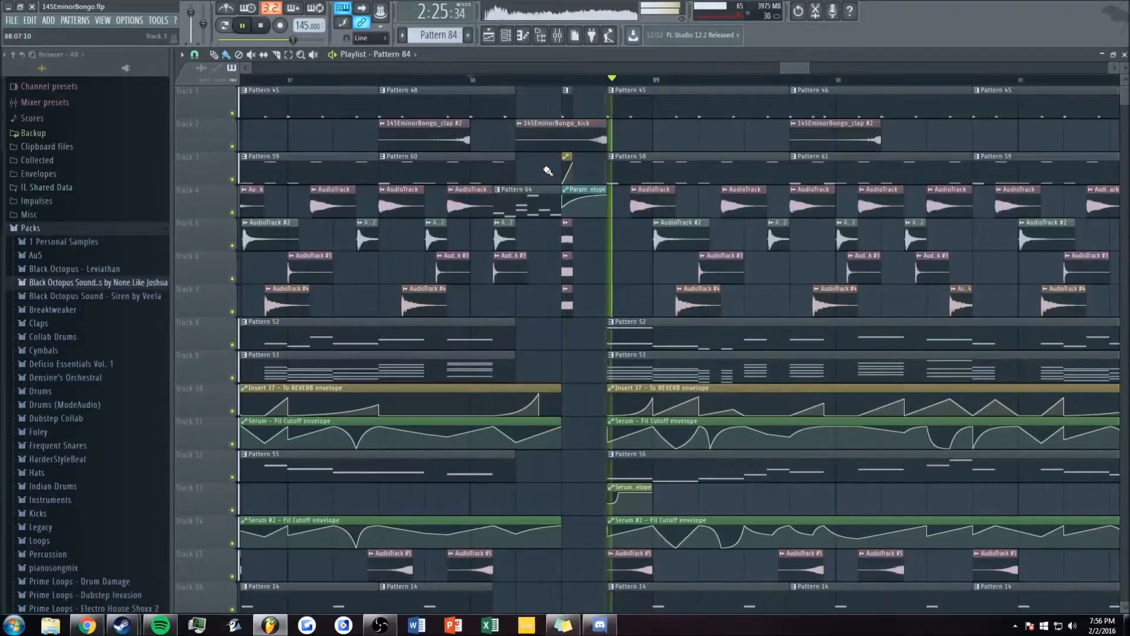
# - Check the Siren_Tones_Aah_G and Siren_Tones_Aah_G #4 sample settings and examine the vox reverb and EQ envelopes above the clips
pyautogui.scroll(5, 547, 171)
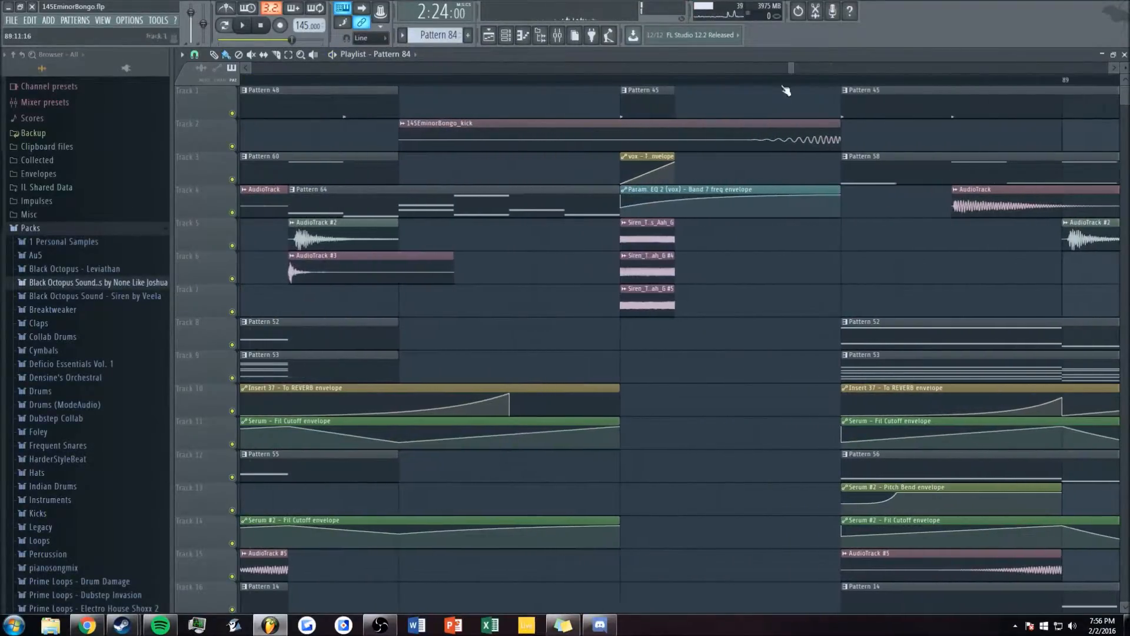
pyautogui.doubleClick(646, 231)
pyautogui.rightClick(712, 305)
pyautogui.doubleClick(656, 271)
pyautogui.rightClick(729, 290)
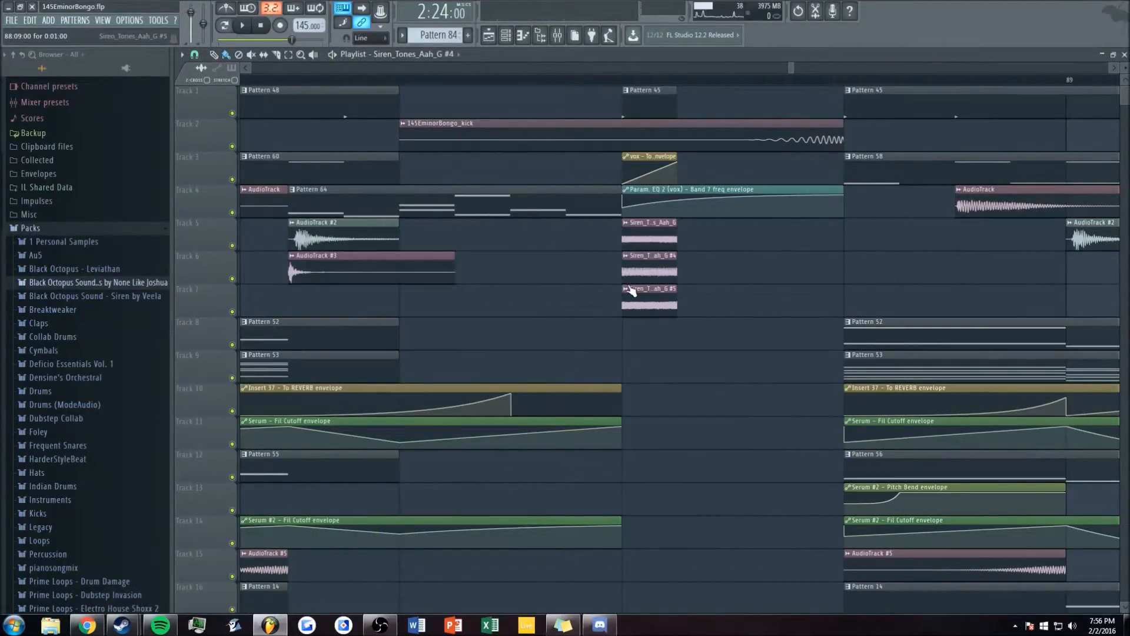
pyautogui.scroll(2, 700, 212)
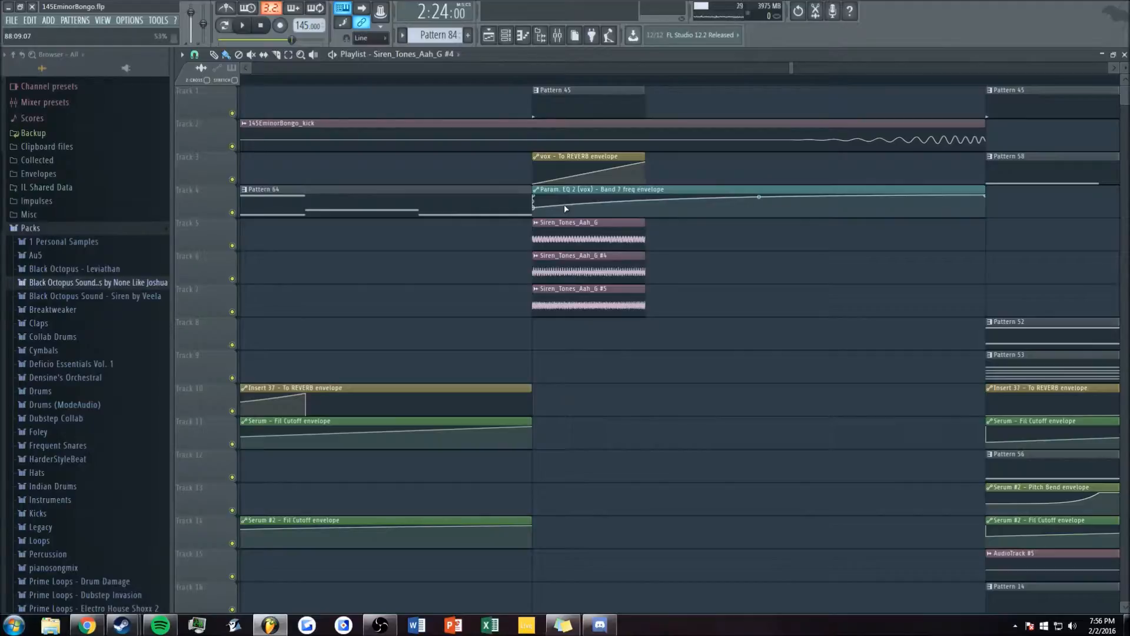
pyautogui.scroll(-4, 806, 58)
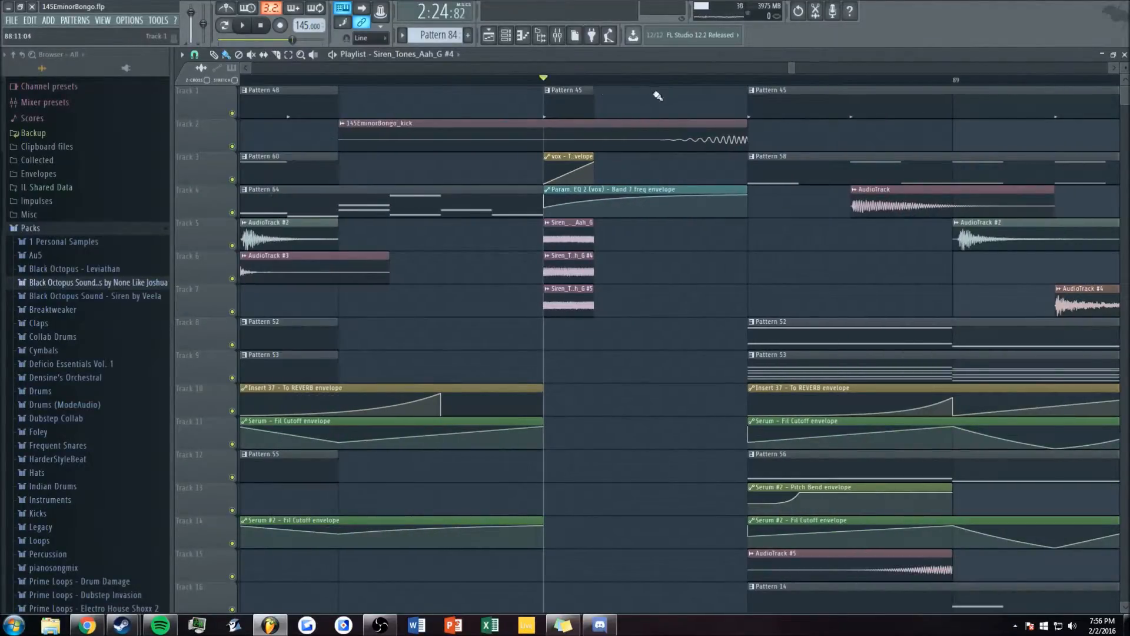
# - Replay the vocal fill before bar 89 and check the sample settings of both LNG_110bpm_And-It-Goes-Like-Louder-03 clips
pyautogui.press('space')
pyautogui.press('space')
pyautogui.scroll(-3, 782, 71)
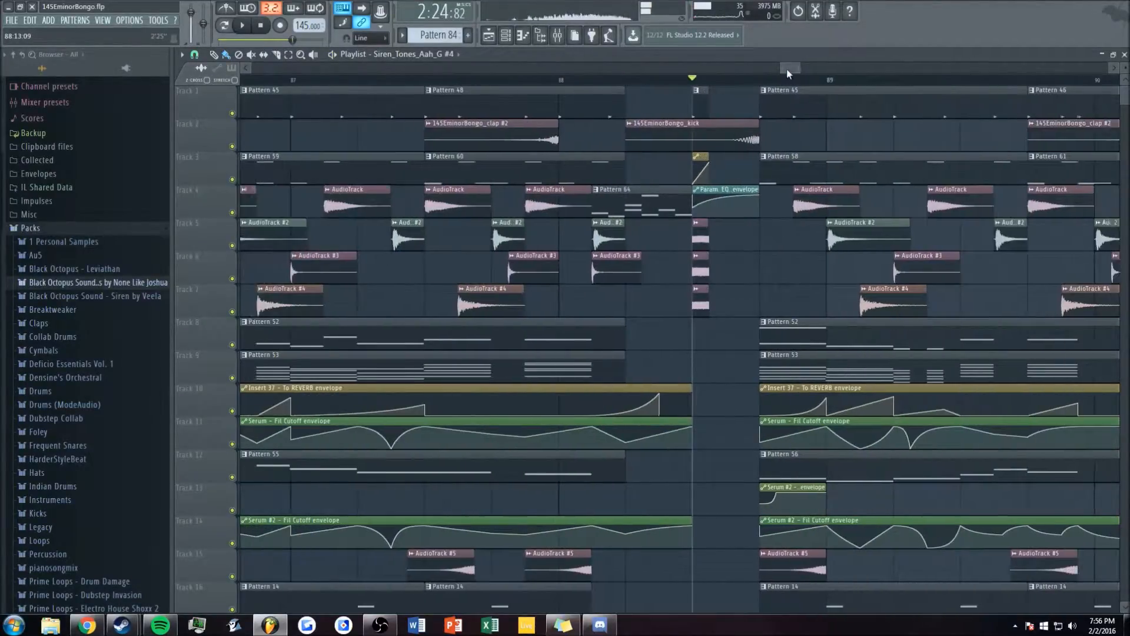
pyautogui.scroll(3, 723, 89)
pyautogui.scroll(-4, 682, 241)
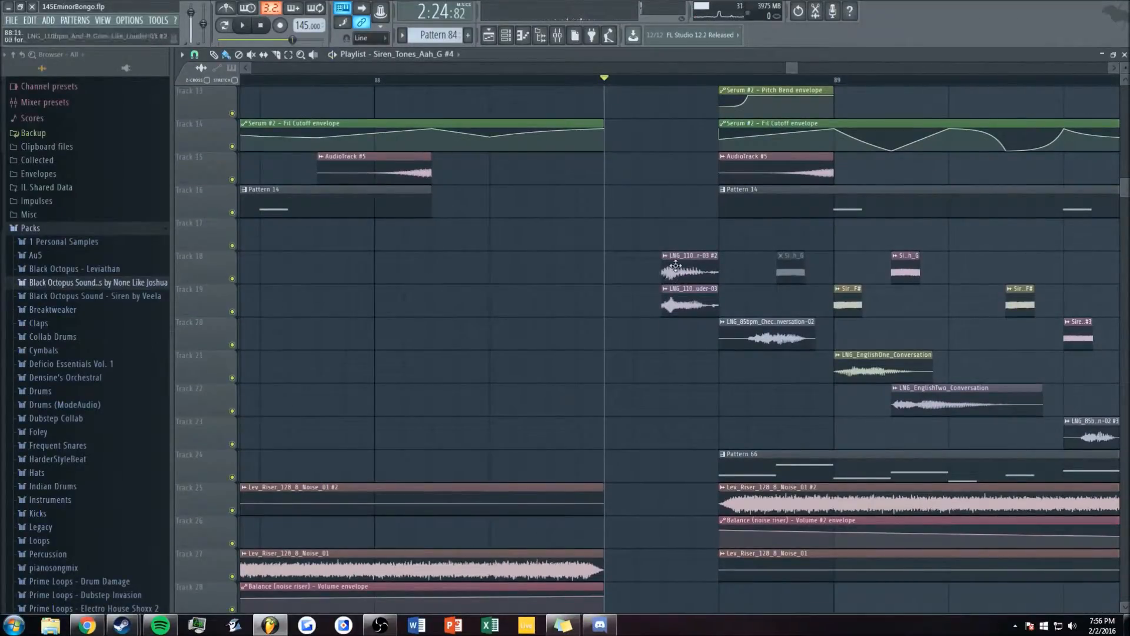
pyautogui.doubleClick(677, 266)
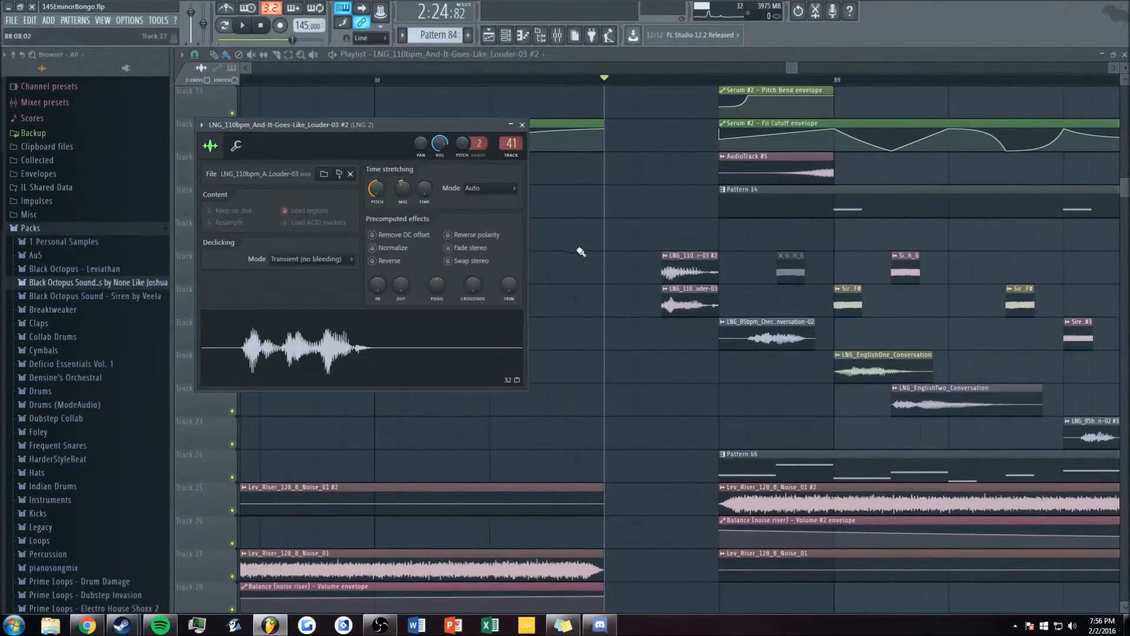
pyautogui.doubleClick(684, 296)
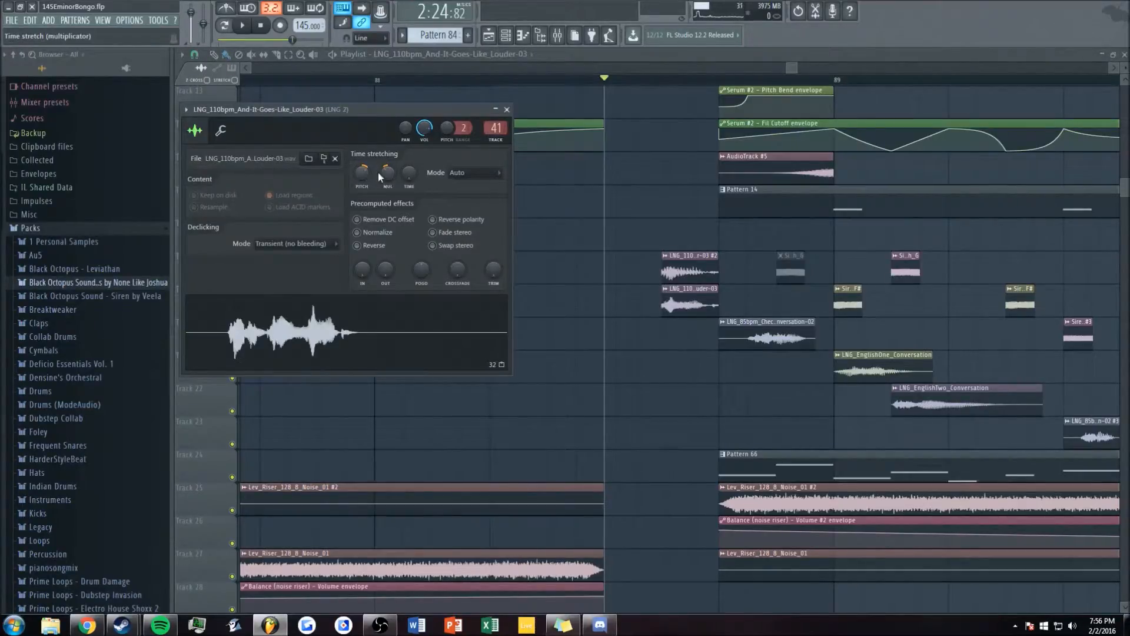
pyautogui.press('Escape')
# - Play from bar 88 and audition the notes of the fill in Pattern 64
pyautogui.scroll(12, 598, 277)
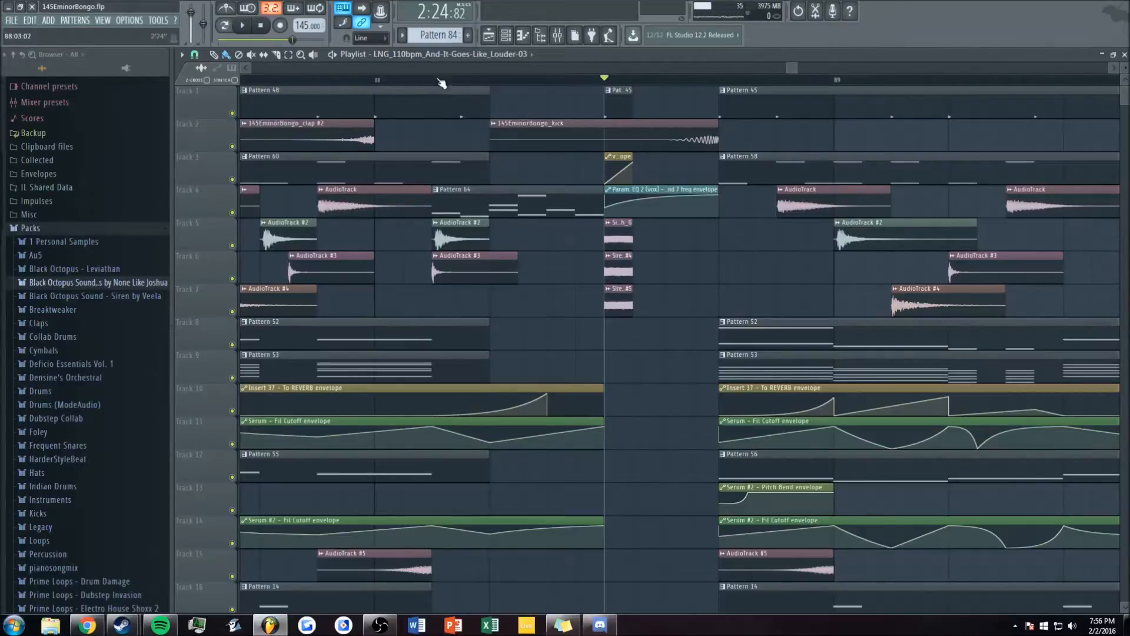
pyautogui.click(382, 80)
pyautogui.press('space')
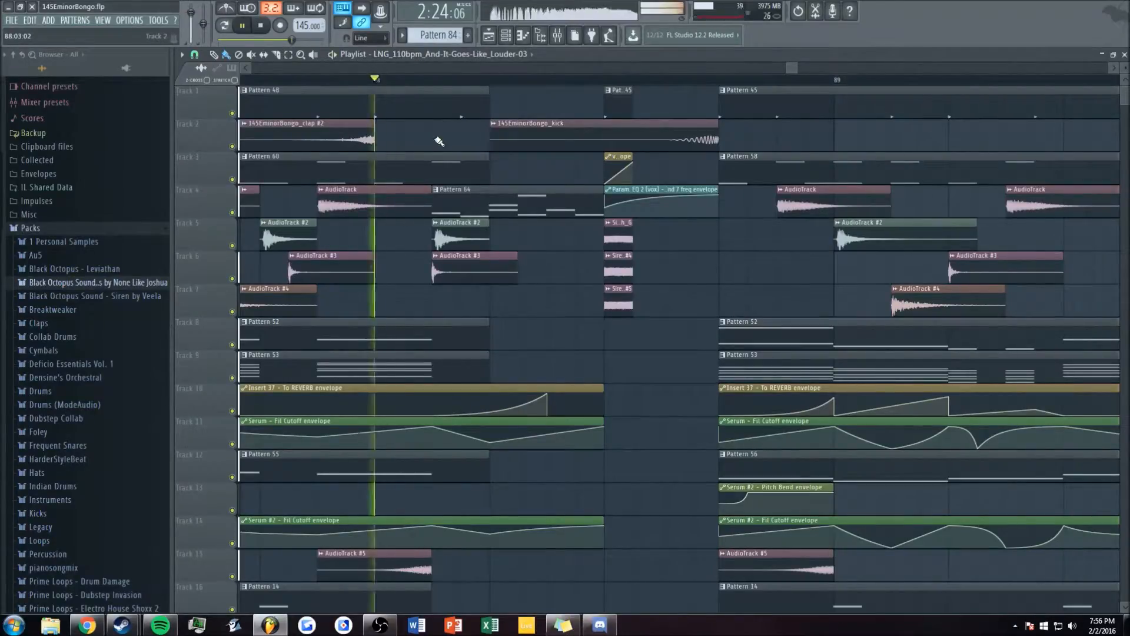
pyautogui.doubleClick(515, 200)
pyautogui.press('space')
pyautogui.click(360, 56)
pyautogui.press('space')
pyautogui.press('Escape')
pyautogui.press('Escape')
# - Play the second half of the drop from just before bar 89 with the pluck thing mixer track soloed
pyautogui.scroll(-10, 729, 69)
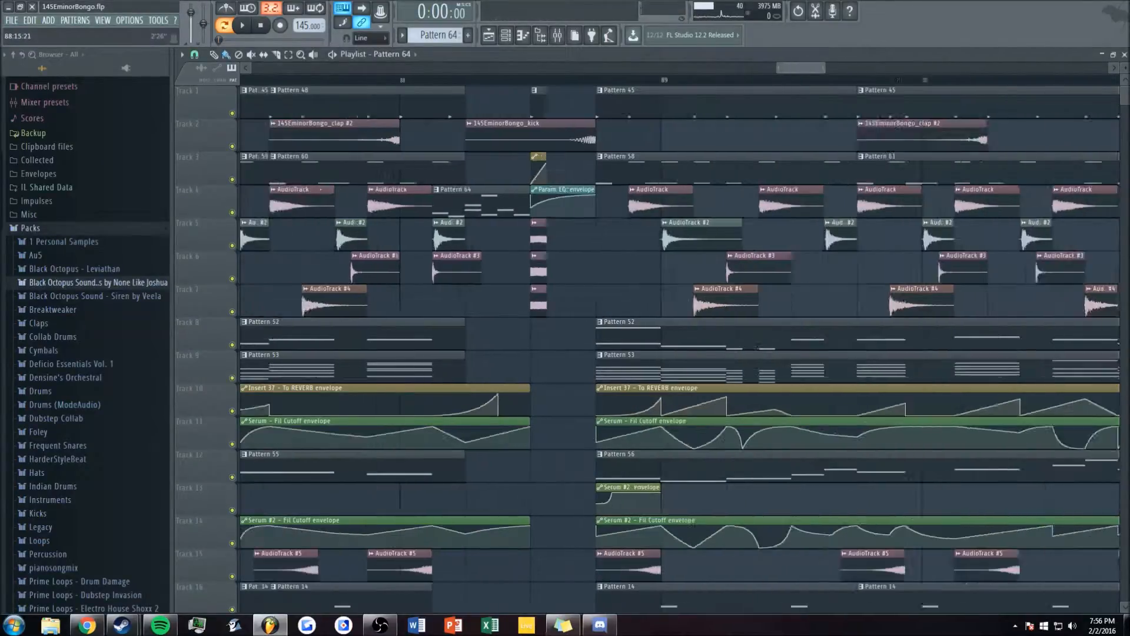
pyautogui.scroll(-10, 666, 216)
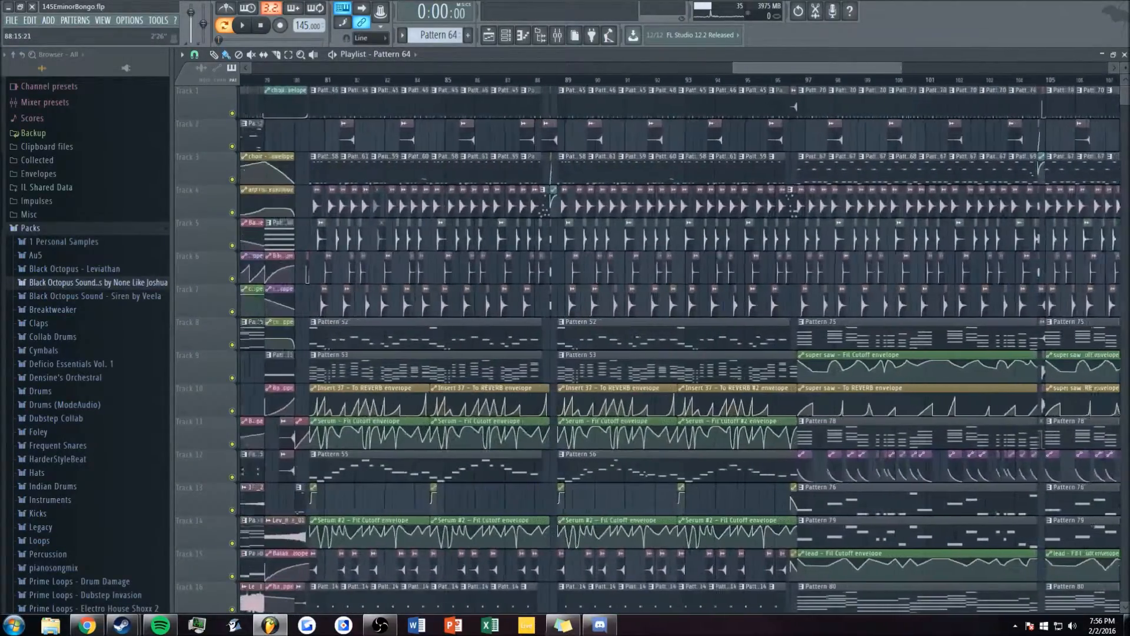
pyautogui.scroll(-3, 755, 241)
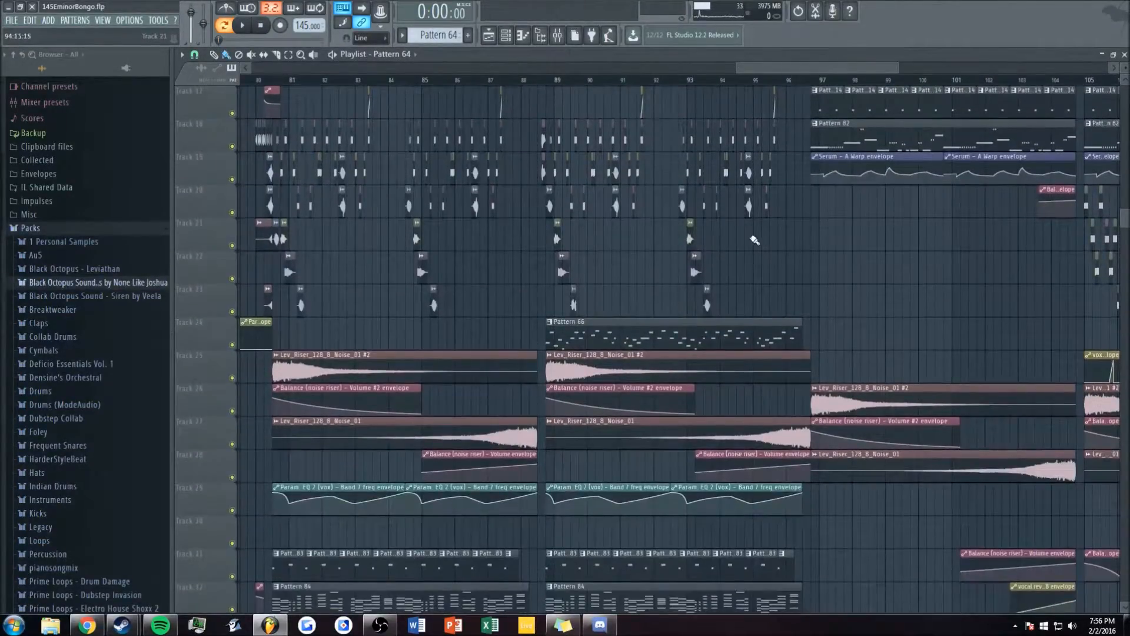
pyautogui.scroll(2, 765, 68)
pyautogui.click(493, 82)
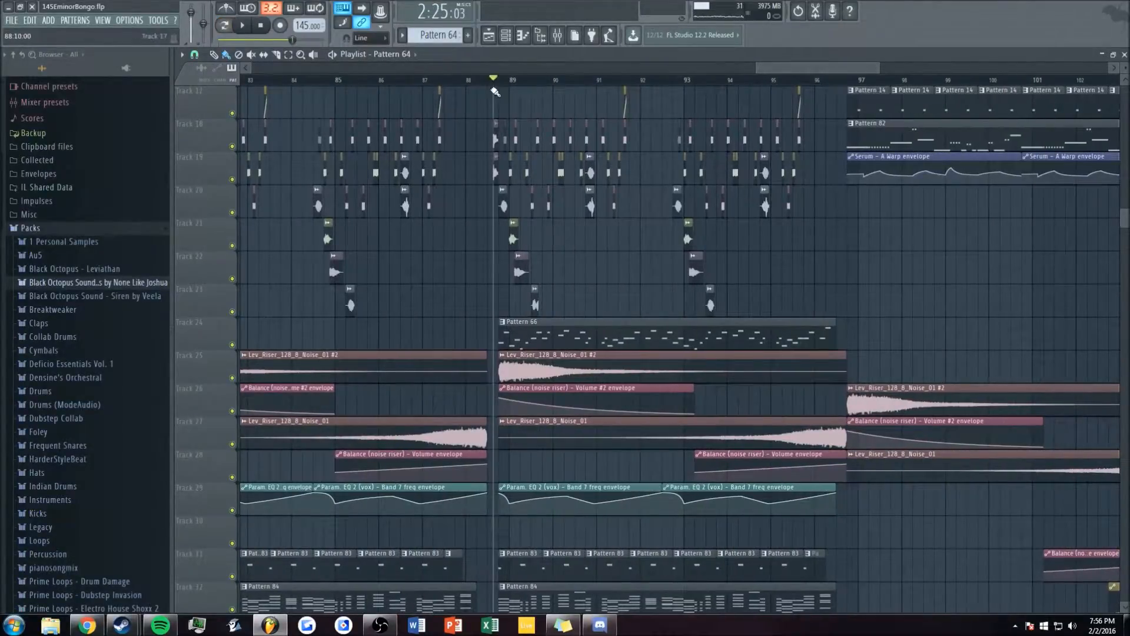
pyautogui.press('space')
pyautogui.press('F9')
pyautogui.click(687, 228)
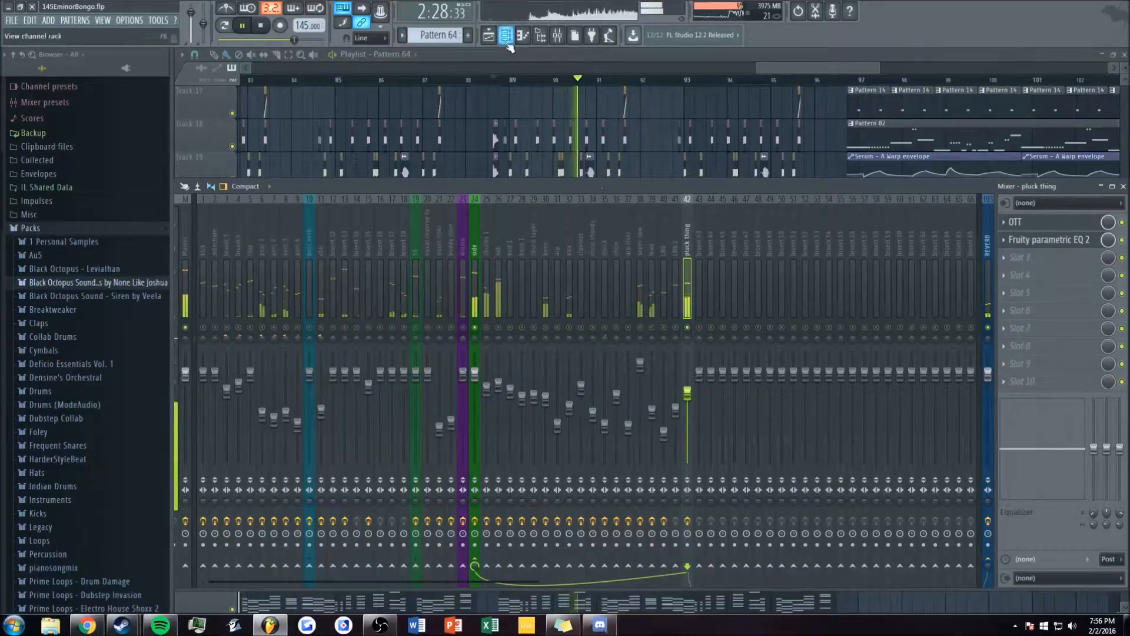
pyautogui.press('space')
# - Open the pluck thing instrument in Massive during soloed playback and examine its oscillators, including the OSC2 wavetable choices
pyautogui.press('F6')
pyautogui.press('space')
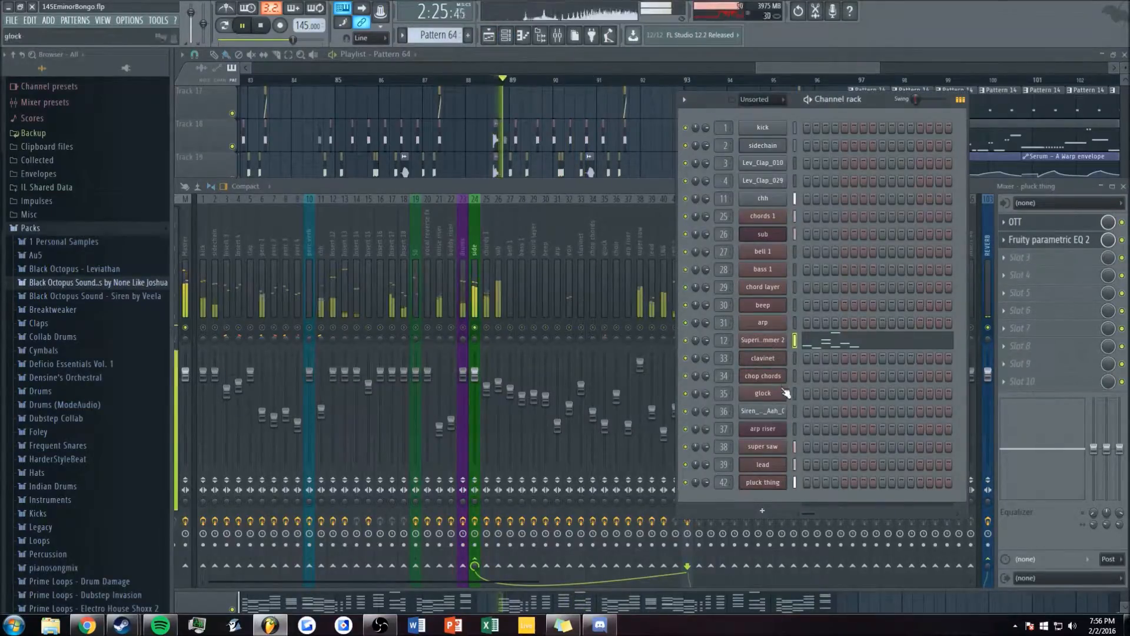
pyautogui.click(762, 482)
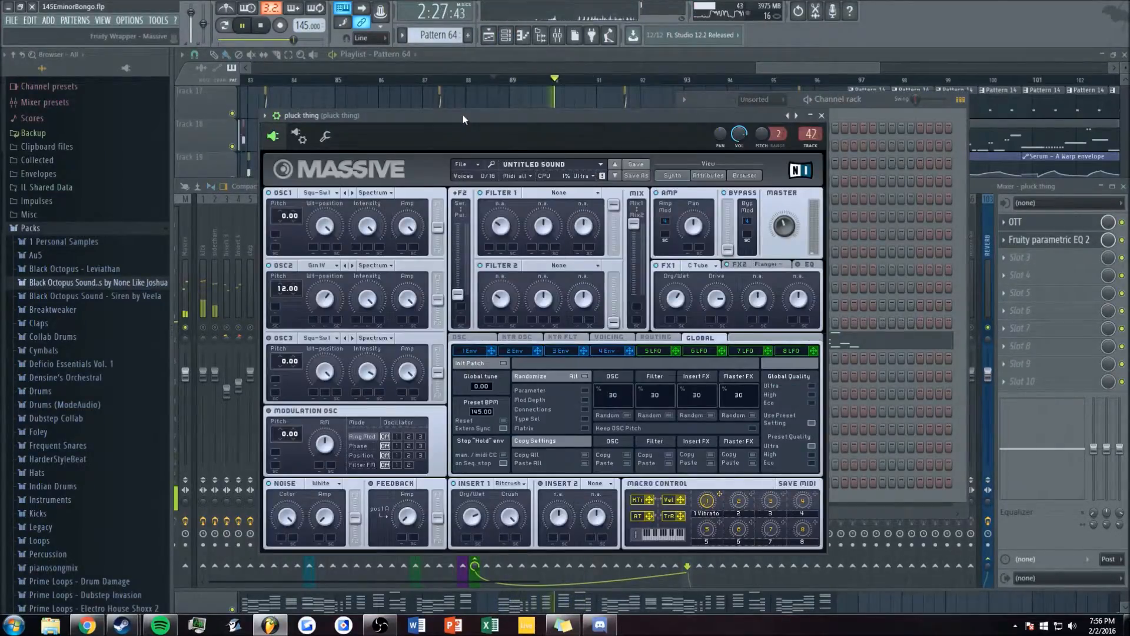
pyautogui.moveTo(461, 115); pyautogui.dragTo(432, 72)
pyautogui.press('space')
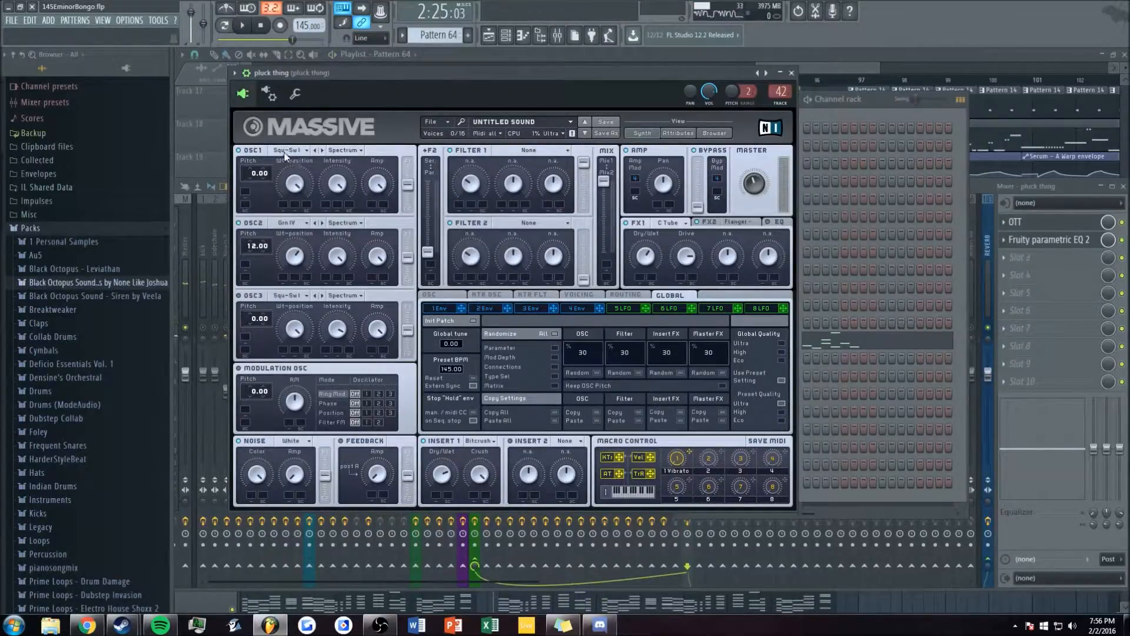
pyautogui.click(293, 225)
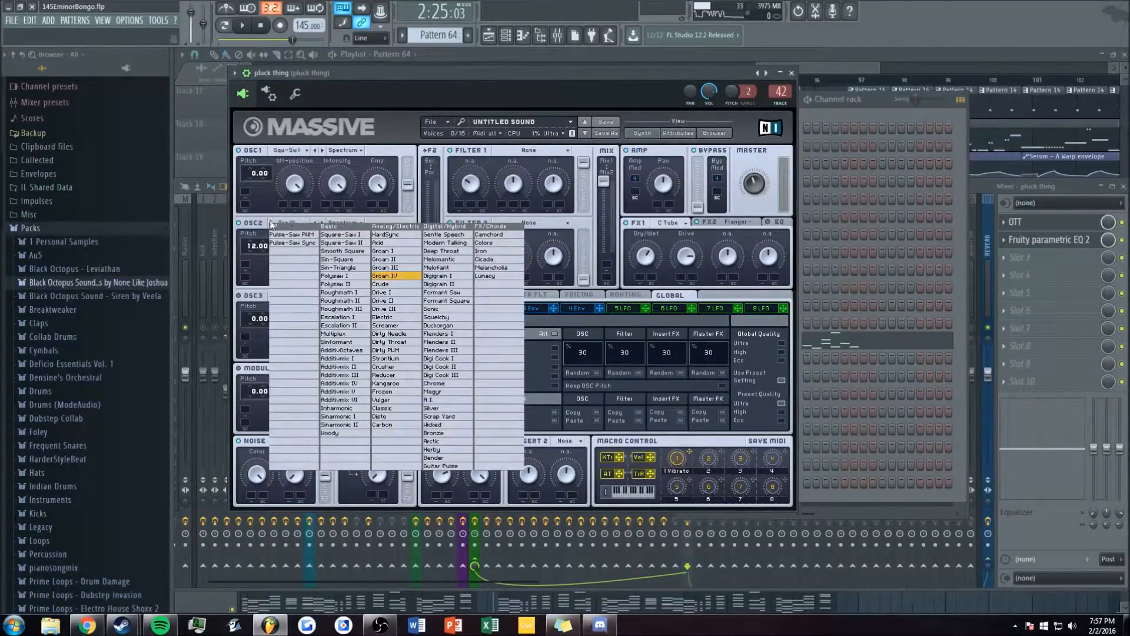
pyautogui.click(403, 125)
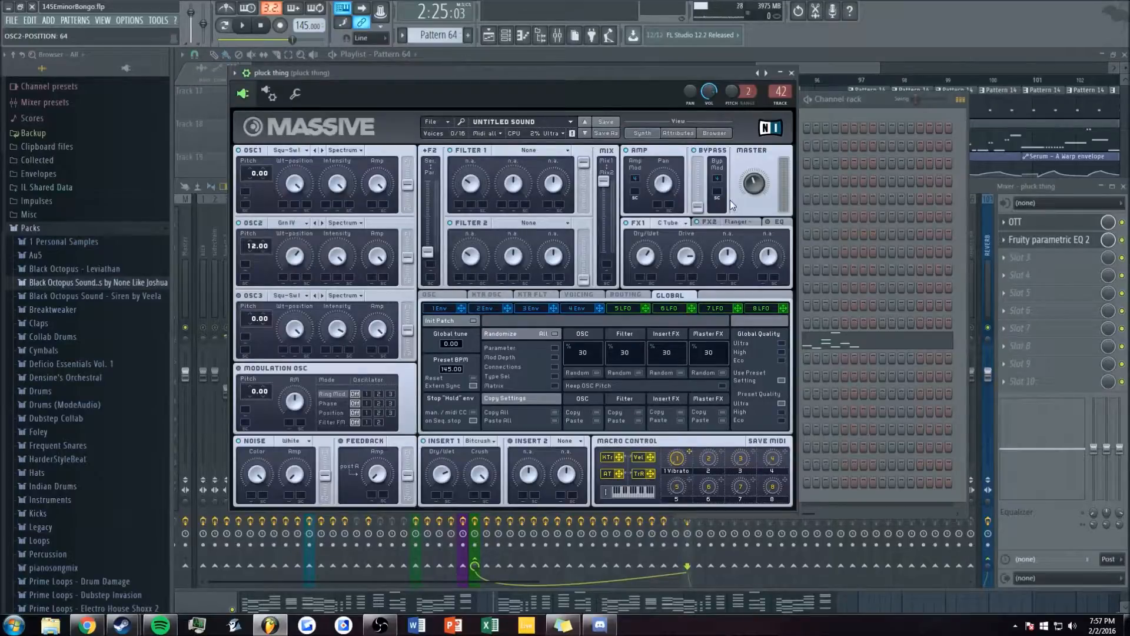
# - Inspect the pluck thing patch's FX1 and FX2 effects, voicing and oscillator settings, and audition its sound
pyautogui.click(673, 225)
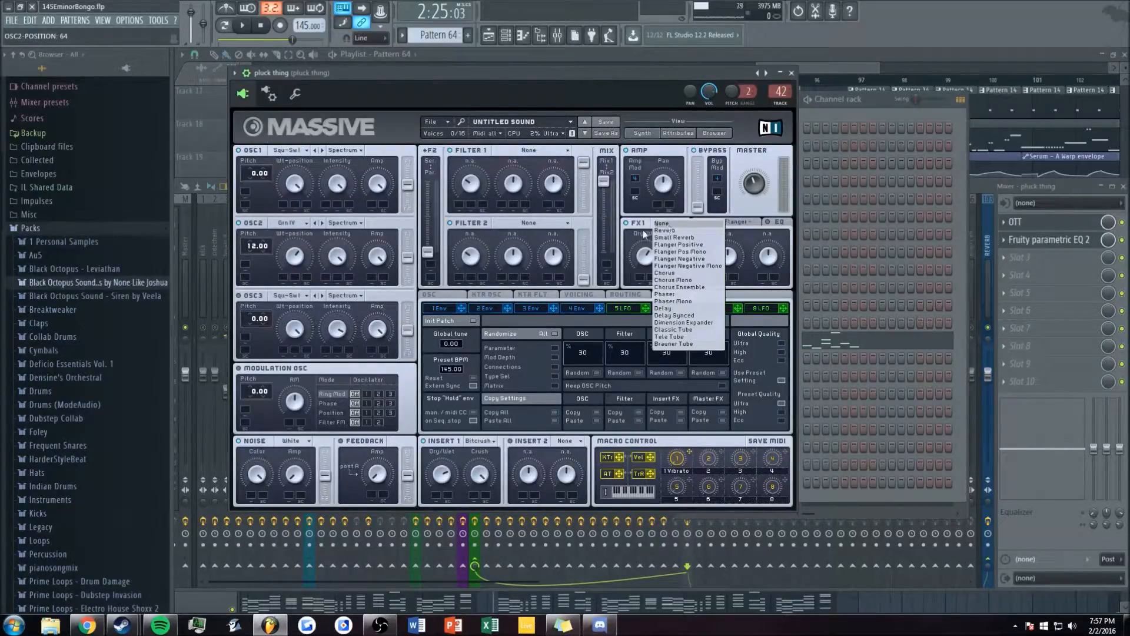
pyautogui.click(683, 228)
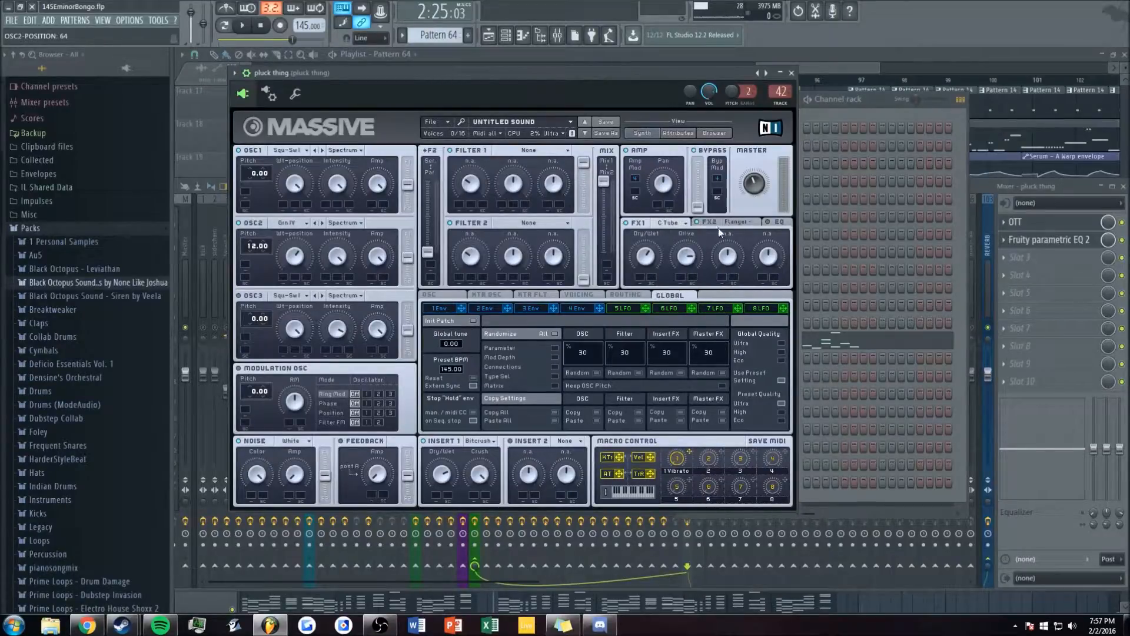
pyautogui.click(736, 225)
pyautogui.press('v')
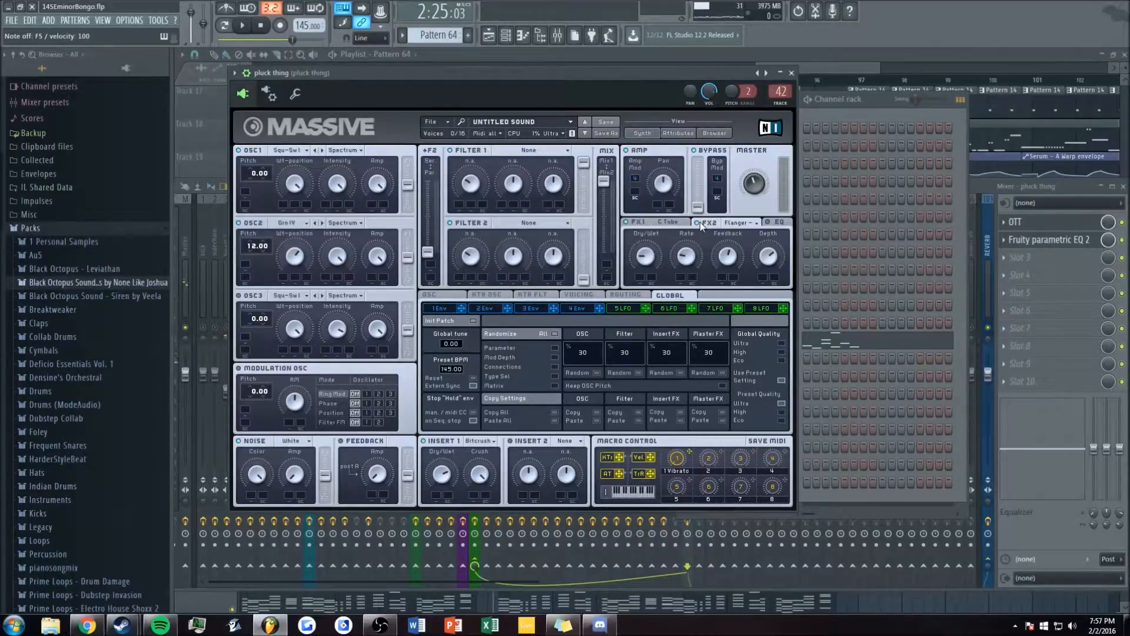
pyautogui.click(577, 295)
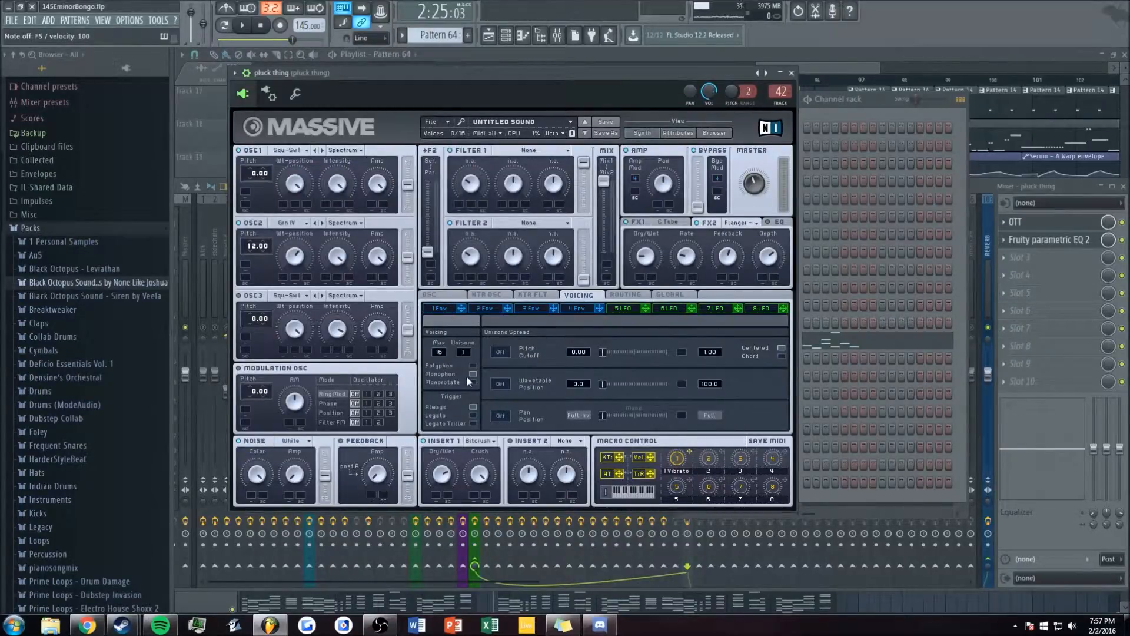
pyautogui.click(435, 295)
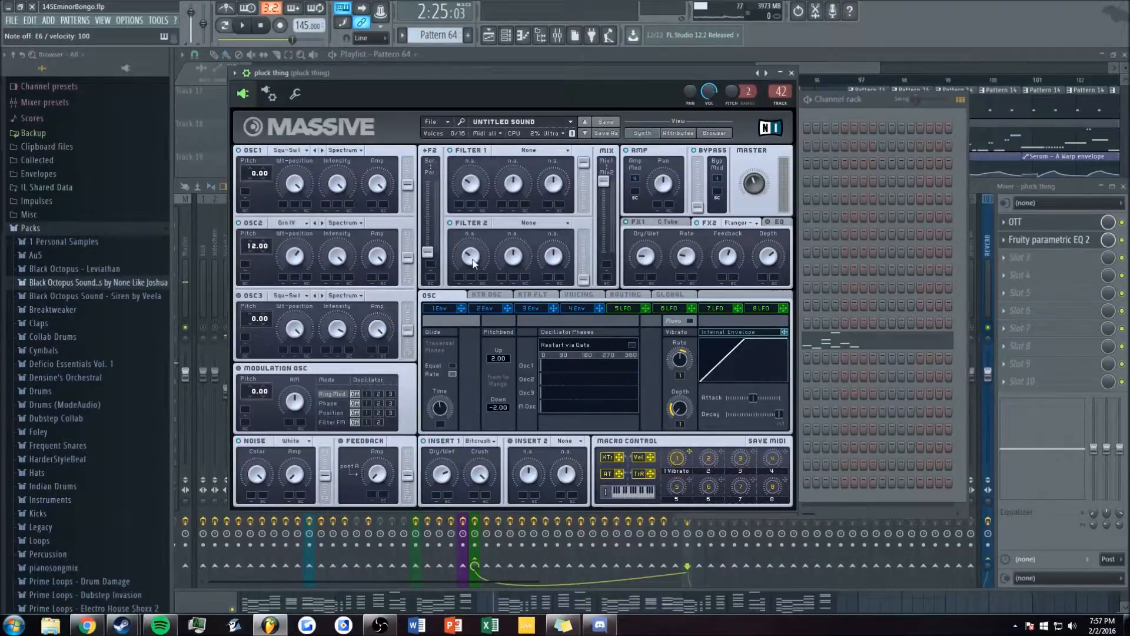
# - Inspect the OTT and Fruity parametric EQ 2 effects on the pluck thing mixer track
pyautogui.press('F9')
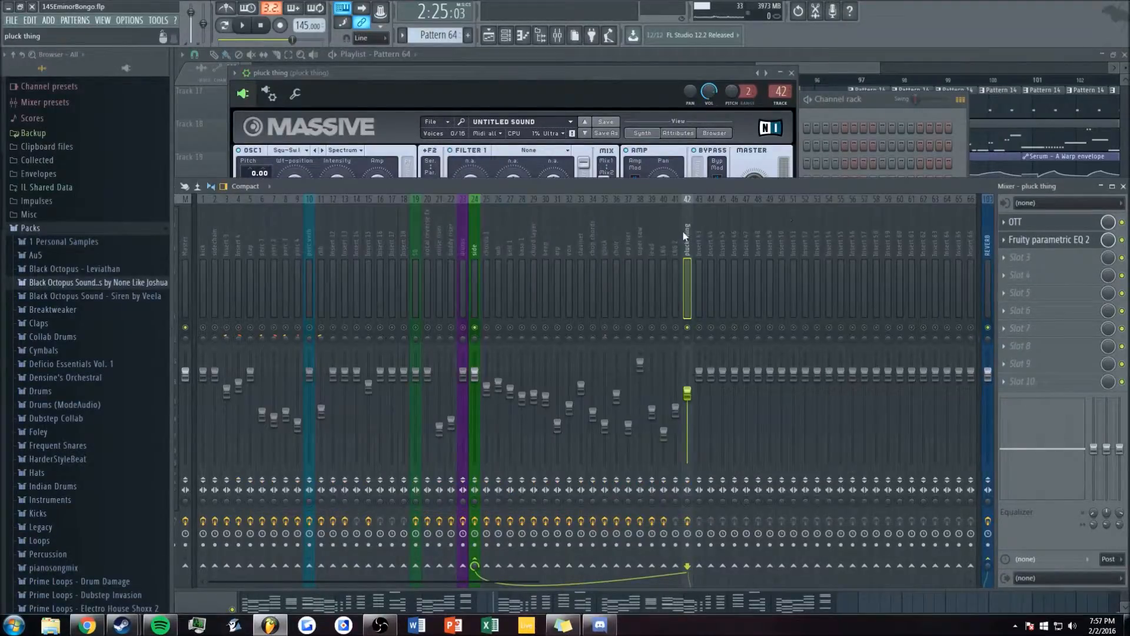
pyautogui.click(1024, 222)
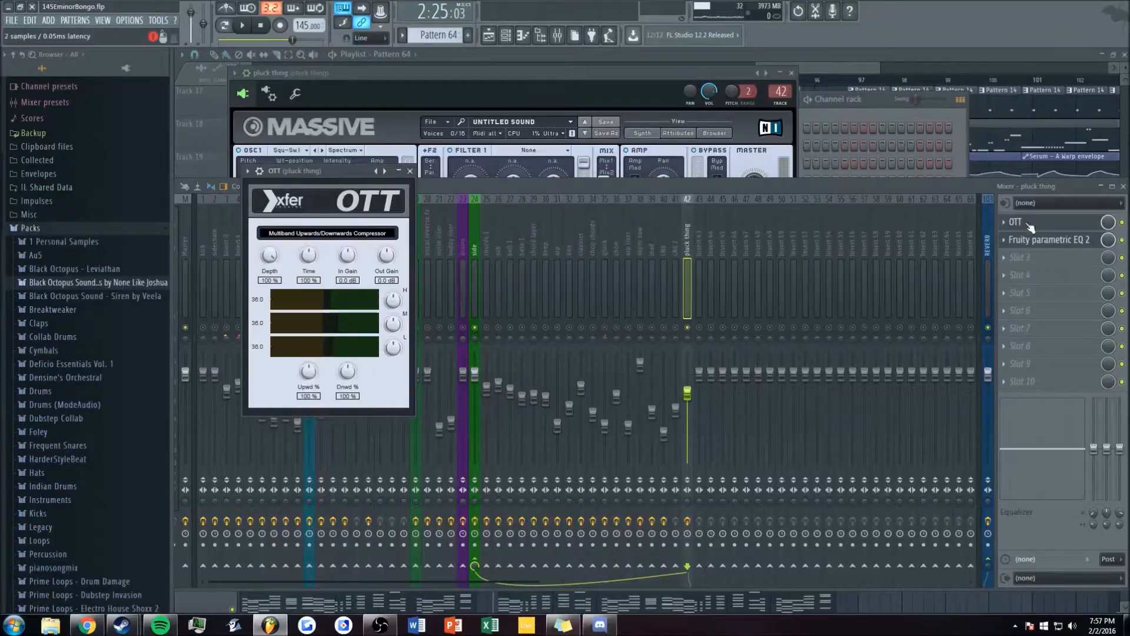
pyautogui.click(1036, 239)
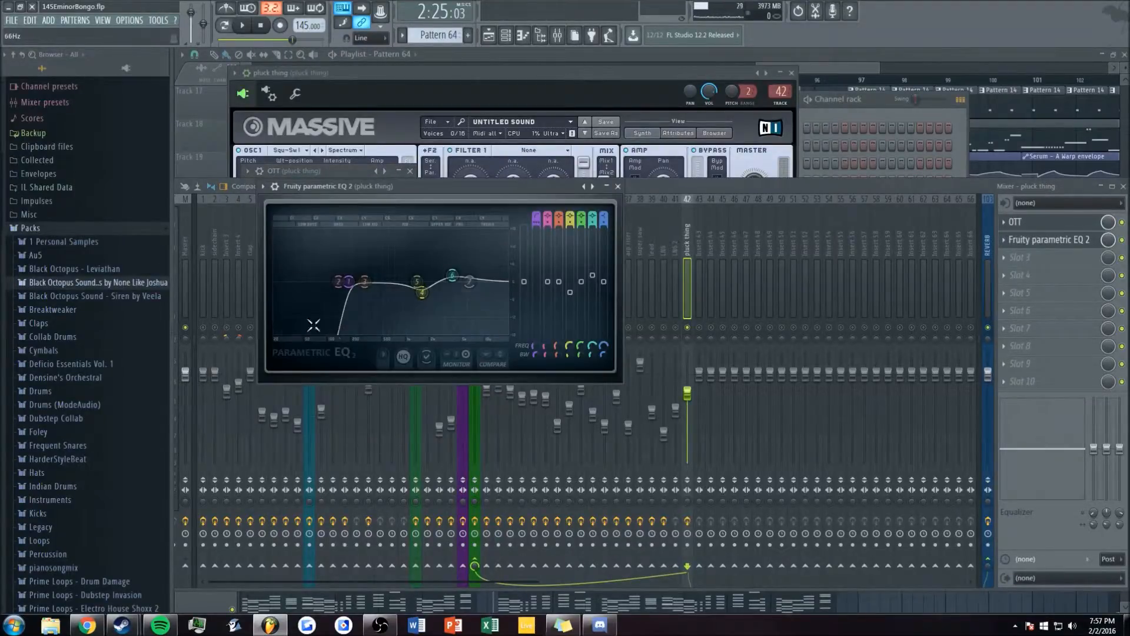
pyautogui.moveTo(487, 188); pyautogui.dragTo(551, 186)
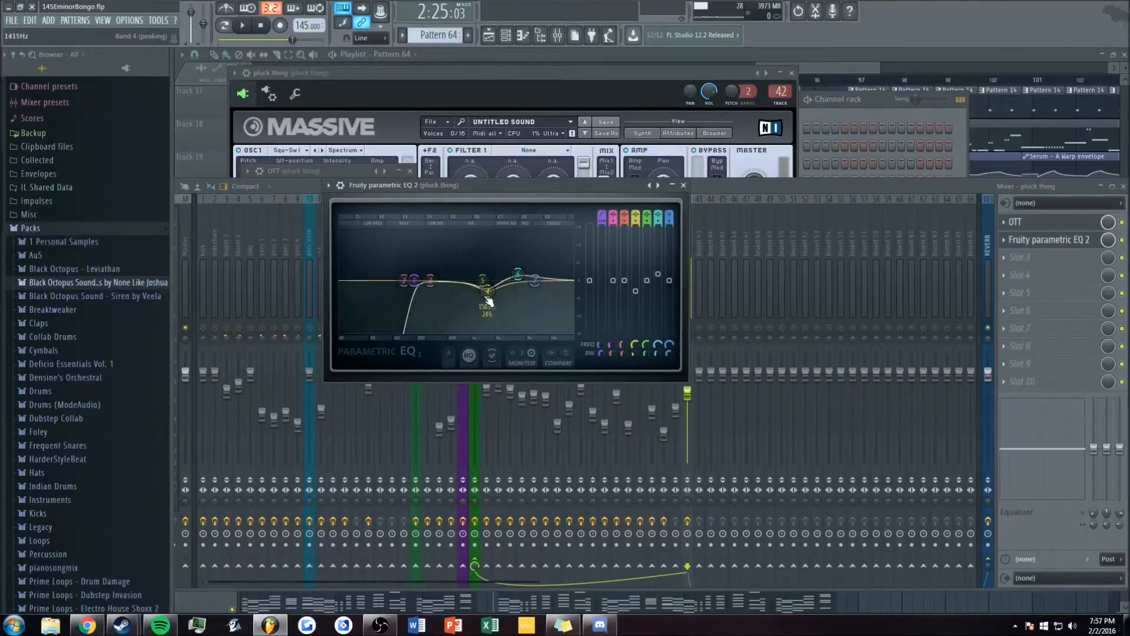
pyautogui.click(683, 185)
# - Unsolo the pluck thing track and play the second half of the drop in the full mix
pyautogui.rightClick(688, 327)
pyautogui.press('space')
pyautogui.moveTo(820, 67); pyautogui.dragTo(836, 68)
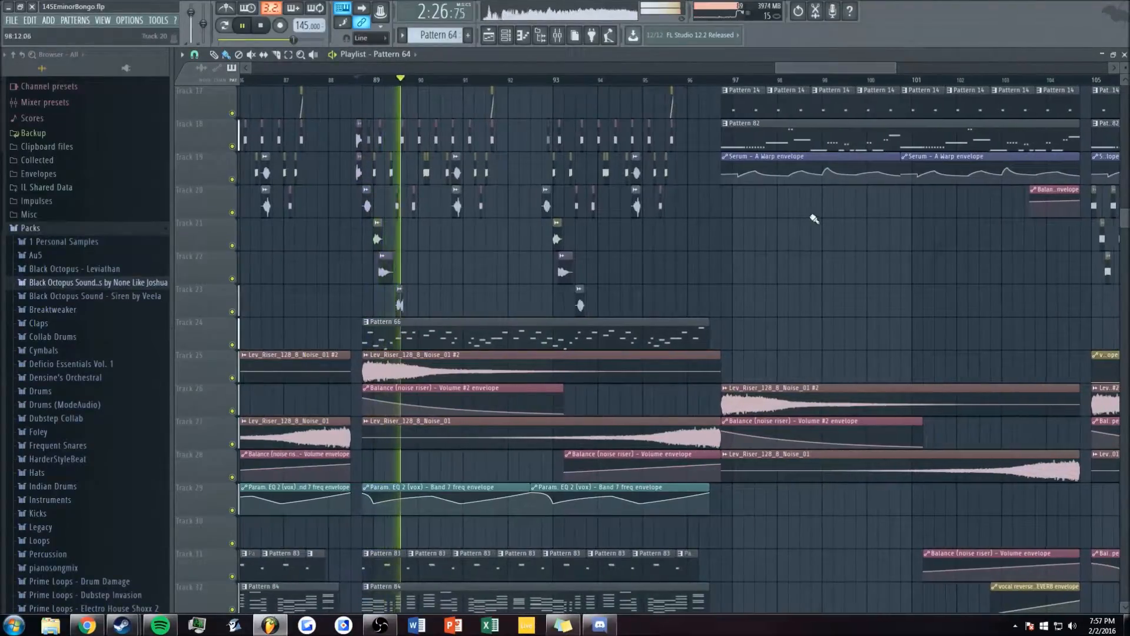
pyautogui.scroll(-8, 812, 218)
pyautogui.scroll(20, 748, 282)
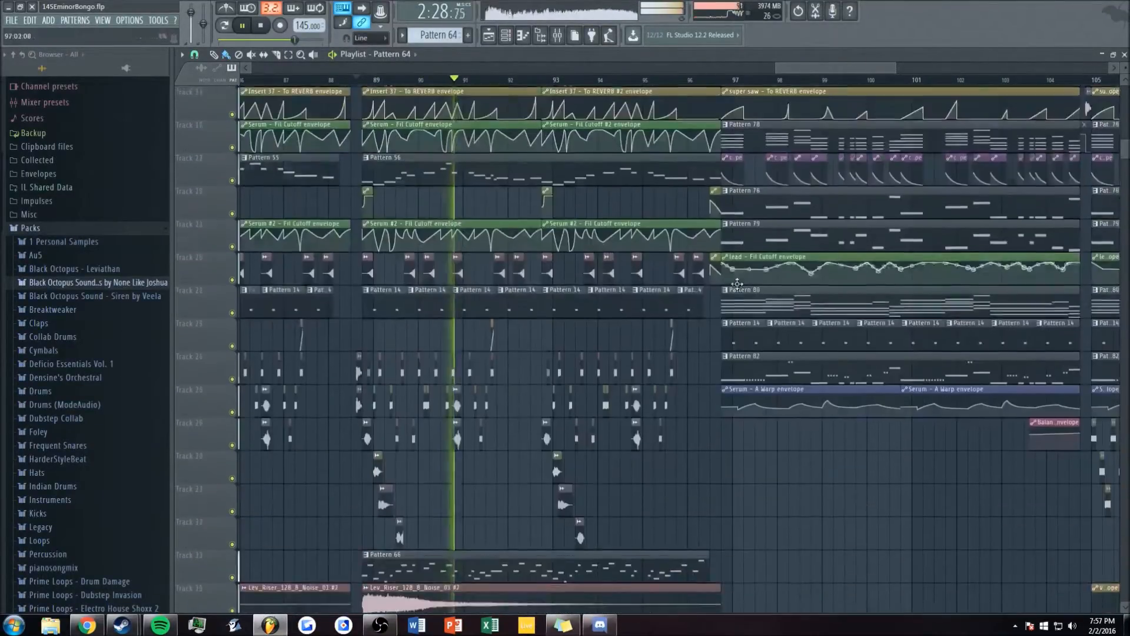
pyautogui.press('space')
# - Play the end of the second half of the drop from bar 96 into the section around bar 97
pyautogui.scroll(3, 759, 259)
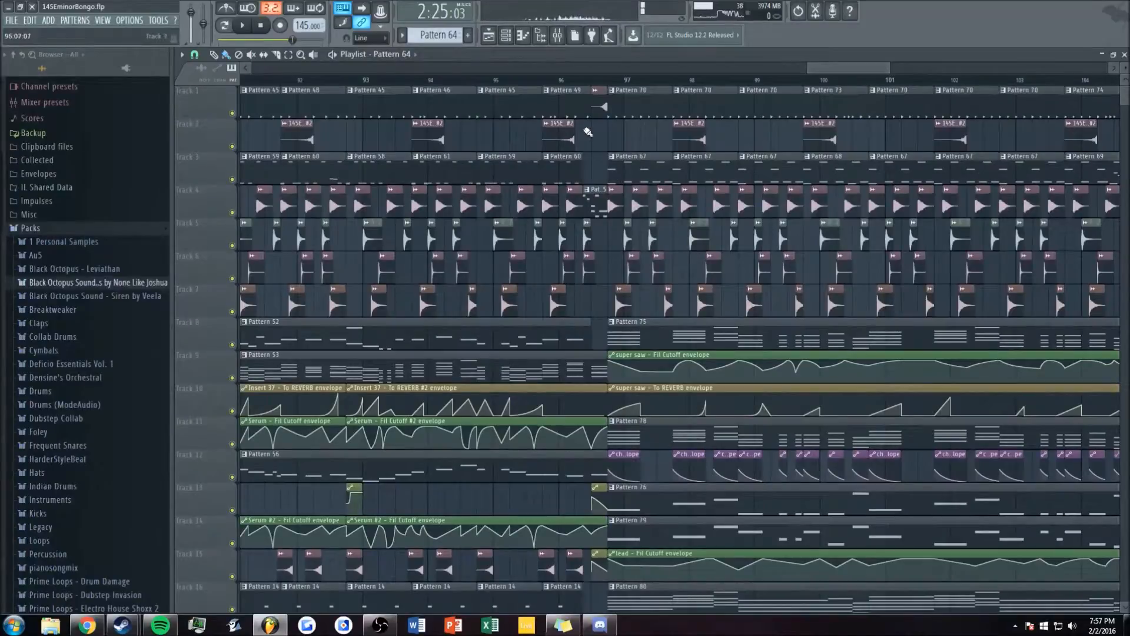
pyautogui.click(546, 80)
pyautogui.press('space')
pyautogui.moveTo(818, 68); pyautogui.dragTo(848, 70)
pyautogui.press('space')
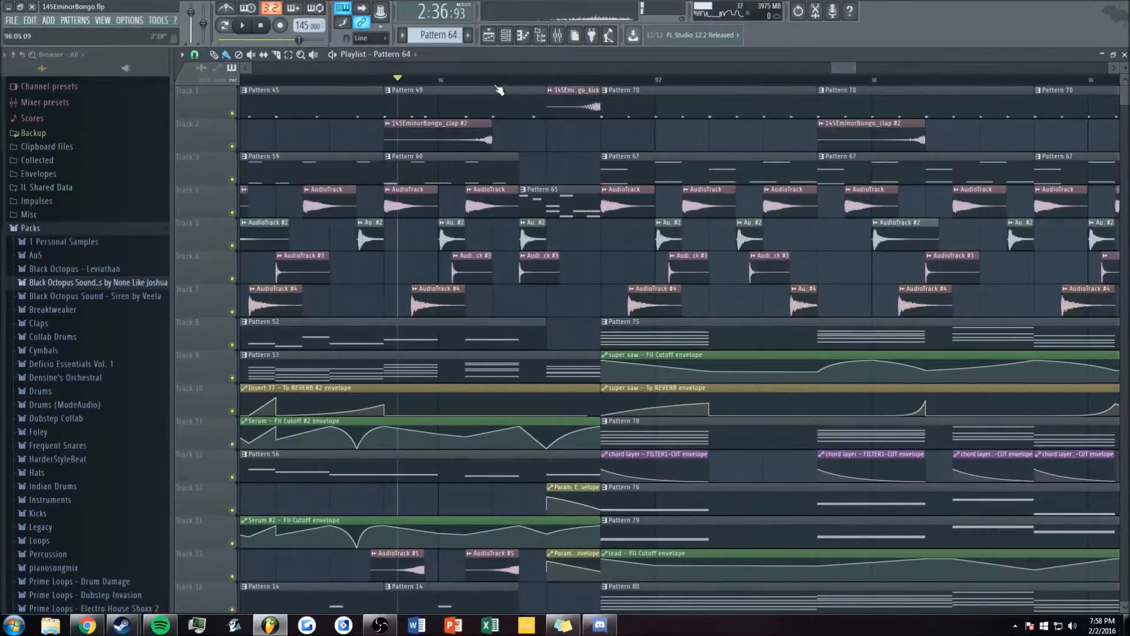
# - Play the Pattern 65 fill that leads into the section around bar 97
pyautogui.click(549, 79)
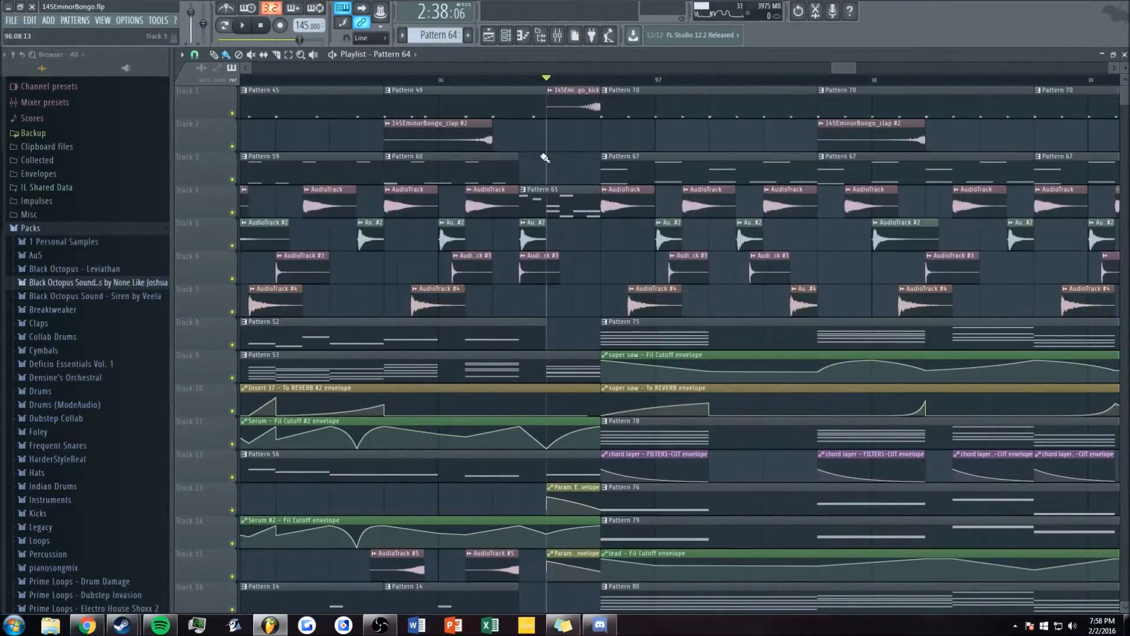
pyautogui.moveTo(855, 67); pyautogui.dragTo(849, 68)
pyautogui.click(469, 79)
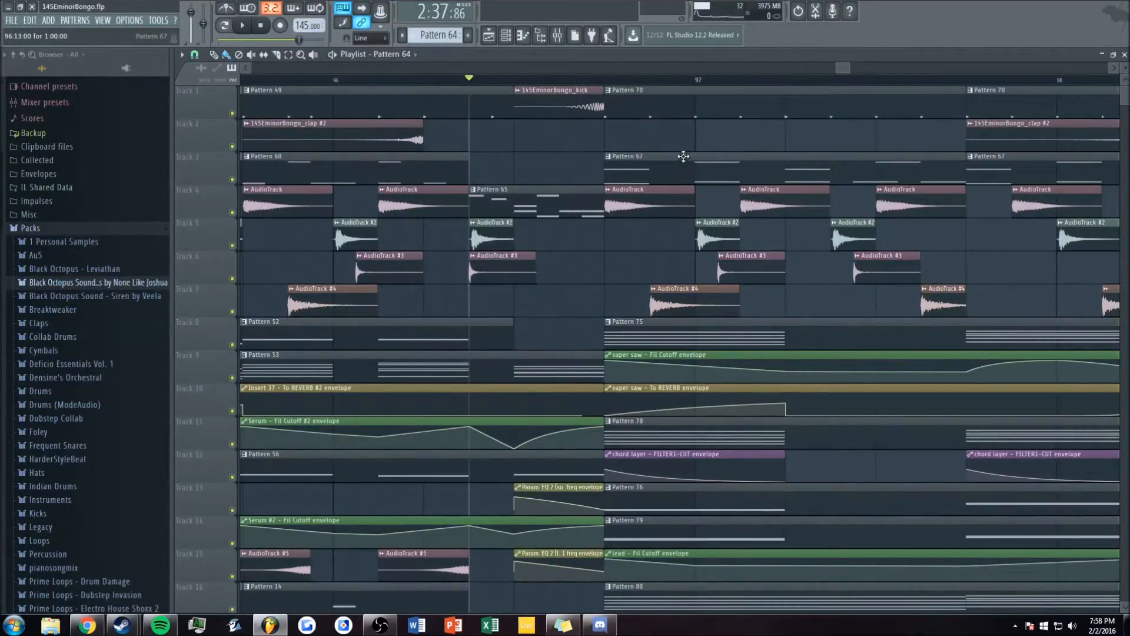
pyautogui.press('space')
pyautogui.moveTo(850, 68); pyautogui.dragTo(846, 67)
pyautogui.press('space')
# - Examine the super saw and lead EQ envelopes before bar 97 and replay the transition
pyautogui.scroll(-5, 575, 227)
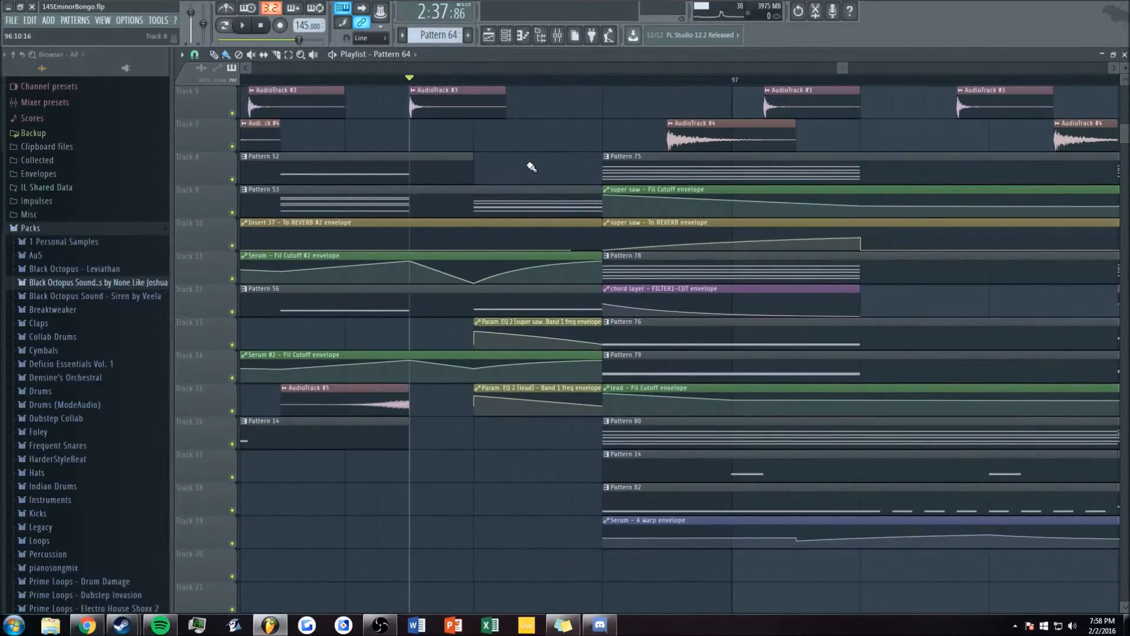
pyautogui.press('space')
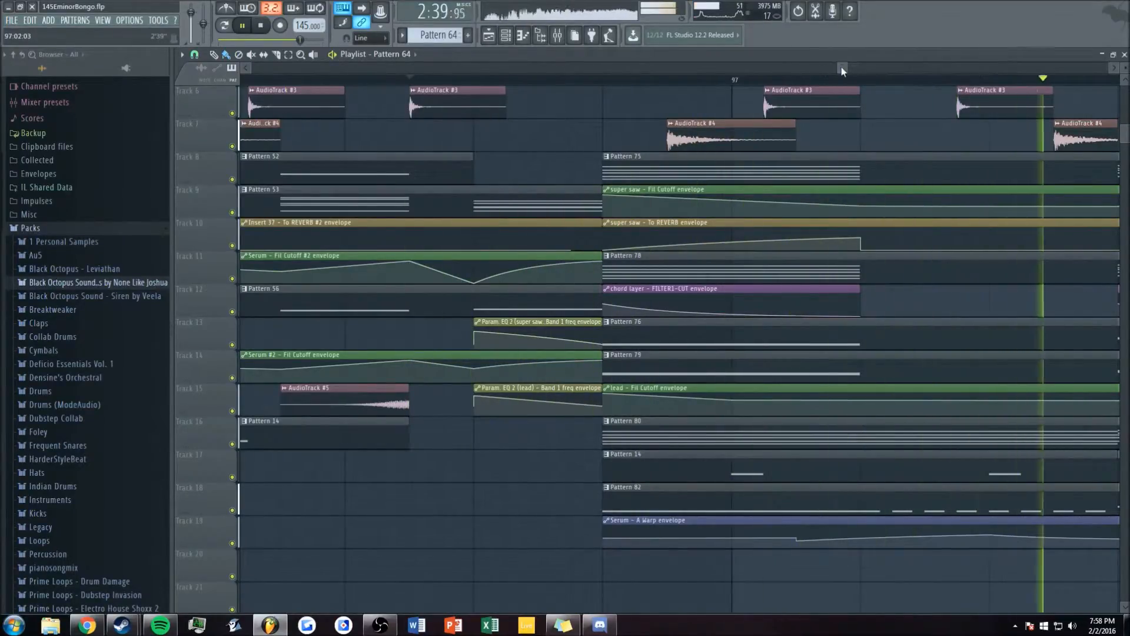
pyautogui.scroll(-5, 563, 256)
pyautogui.press('space')
# - Move the playhead to the start of Pattern 75 just before bar 97 and look over the section's tracks
pyautogui.scroll(5, 563, 256)
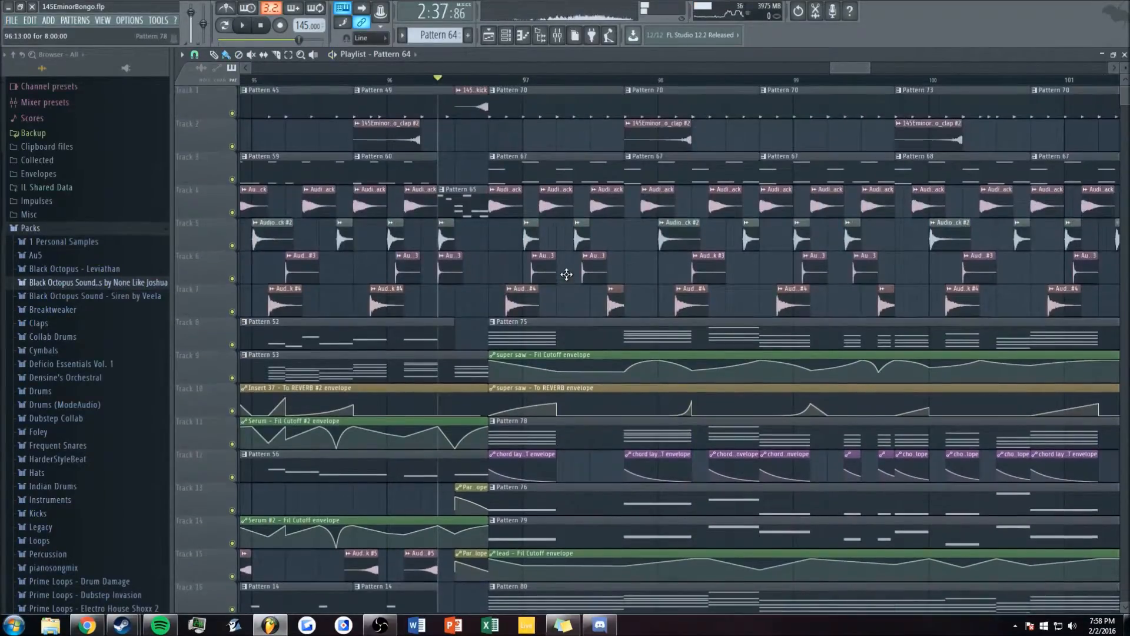
pyautogui.click(491, 80)
pyautogui.scroll(-3, 759, 83)
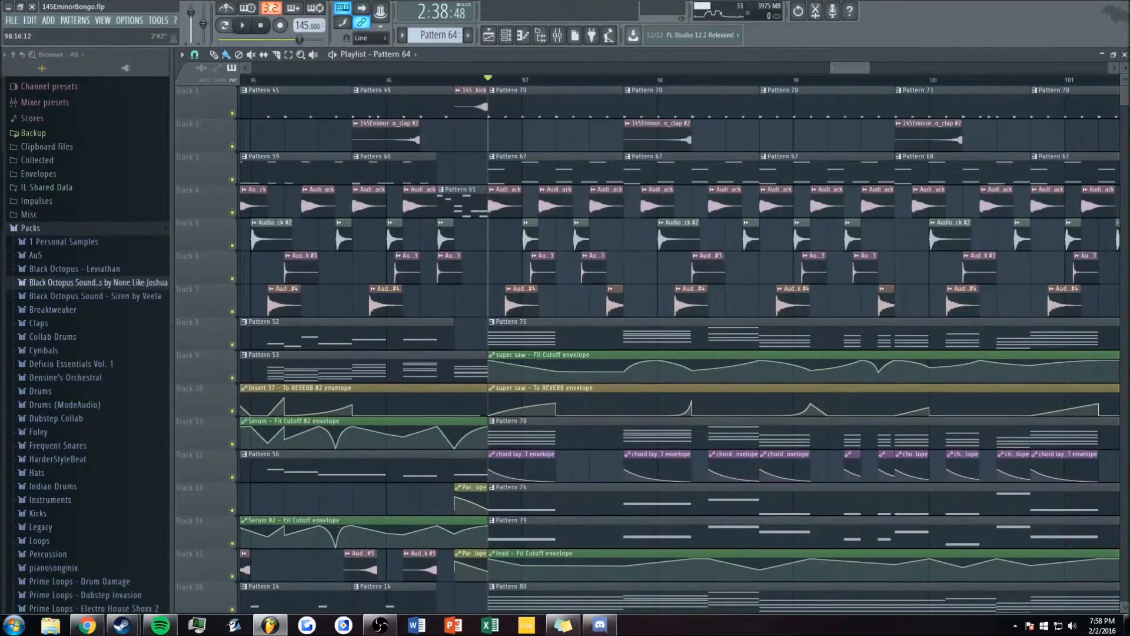
# - Open Pattern 82's bass 1 notes in the piano roll, play the bass line, and return to the playlist in song mode
pyautogui.scroll(-12, 546, 203)
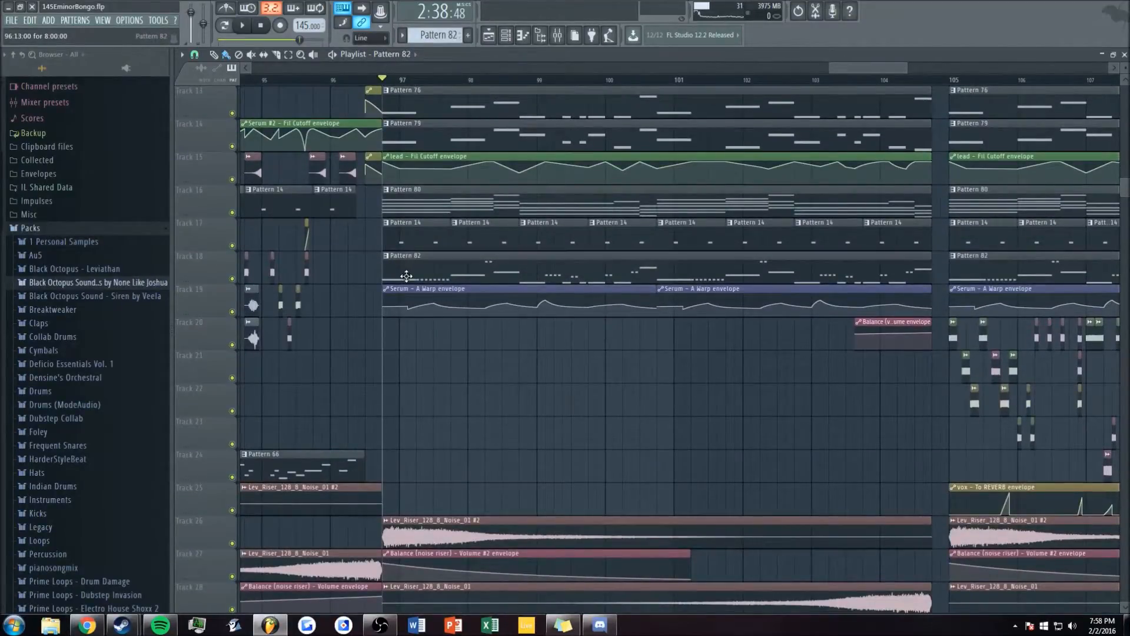
pyautogui.doubleClick(406, 276)
pyautogui.click(361, 56)
pyautogui.scroll(-8, 360, 69)
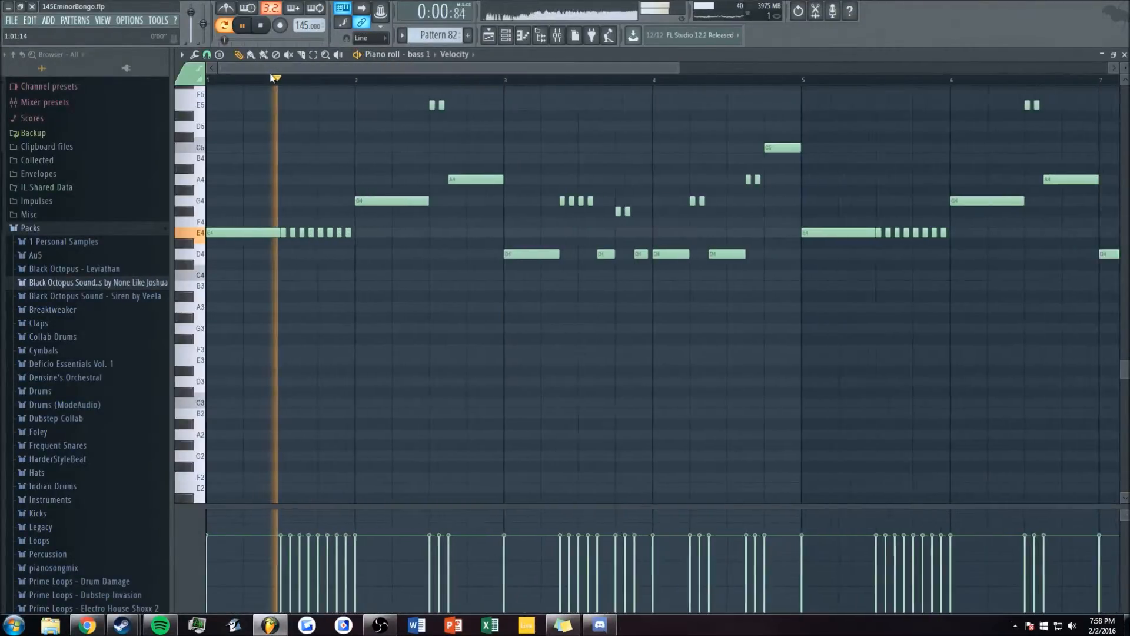
pyautogui.scroll(2, 329, 207)
pyautogui.scroll(1, 342, 206)
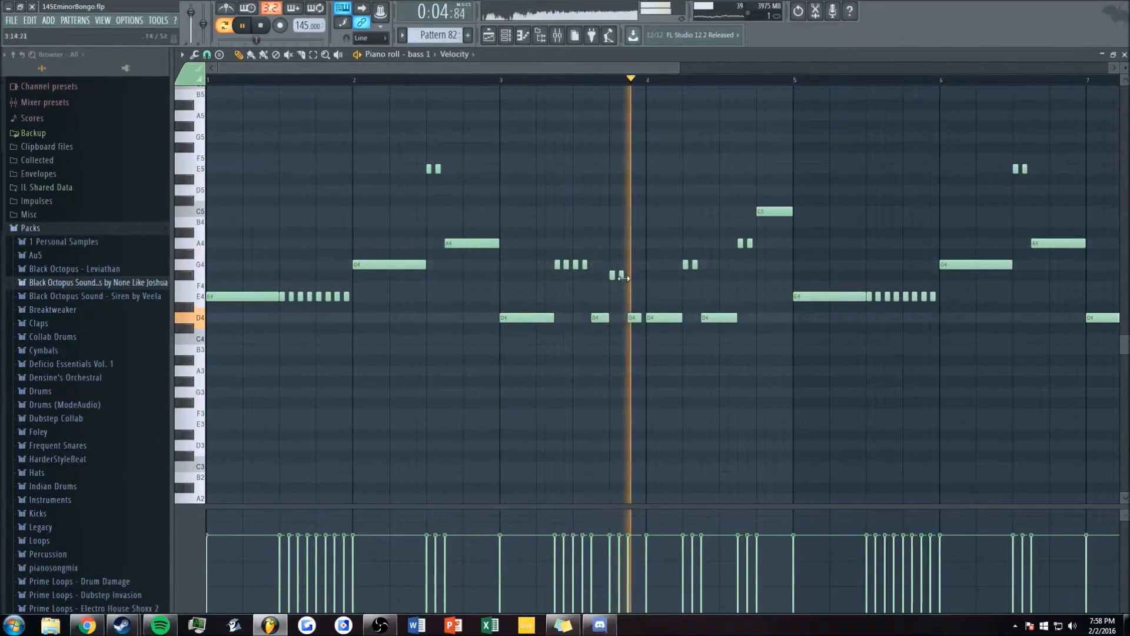
pyautogui.press('Escape')
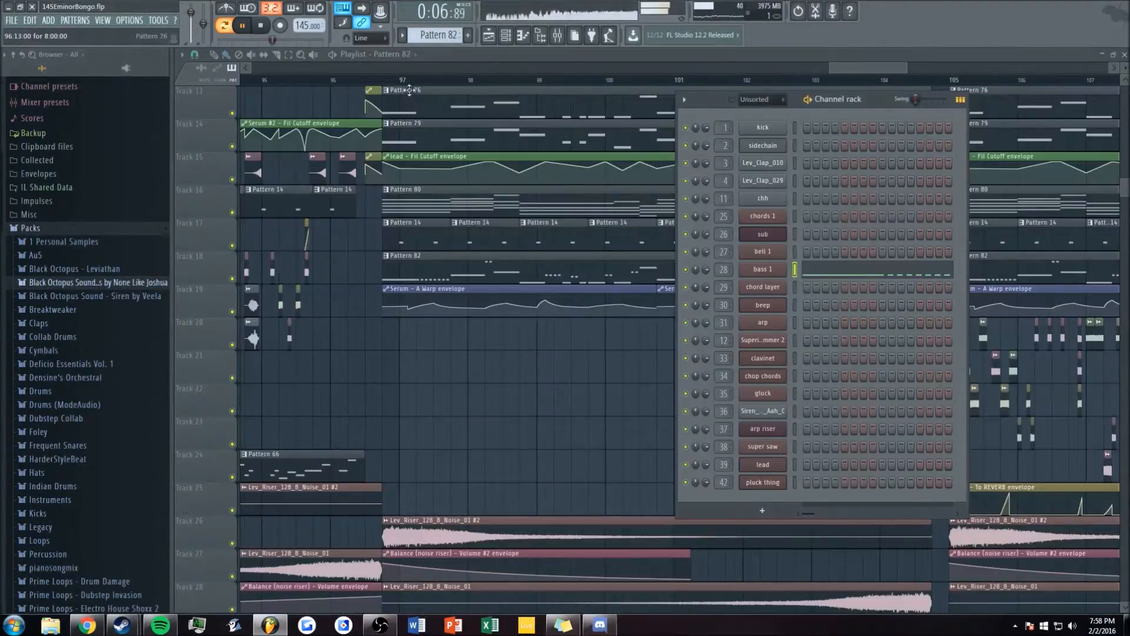
pyautogui.press('Escape')
pyautogui.press('l')
pyautogui.press('space')
# - Play the short break at the end of bar 104 that leads into bar 105
pyautogui.scroll(-8, 539, 410)
pyautogui.moveTo(853, 68); pyautogui.dragTo(905, 69)
pyautogui.scroll(20, 705, 324)
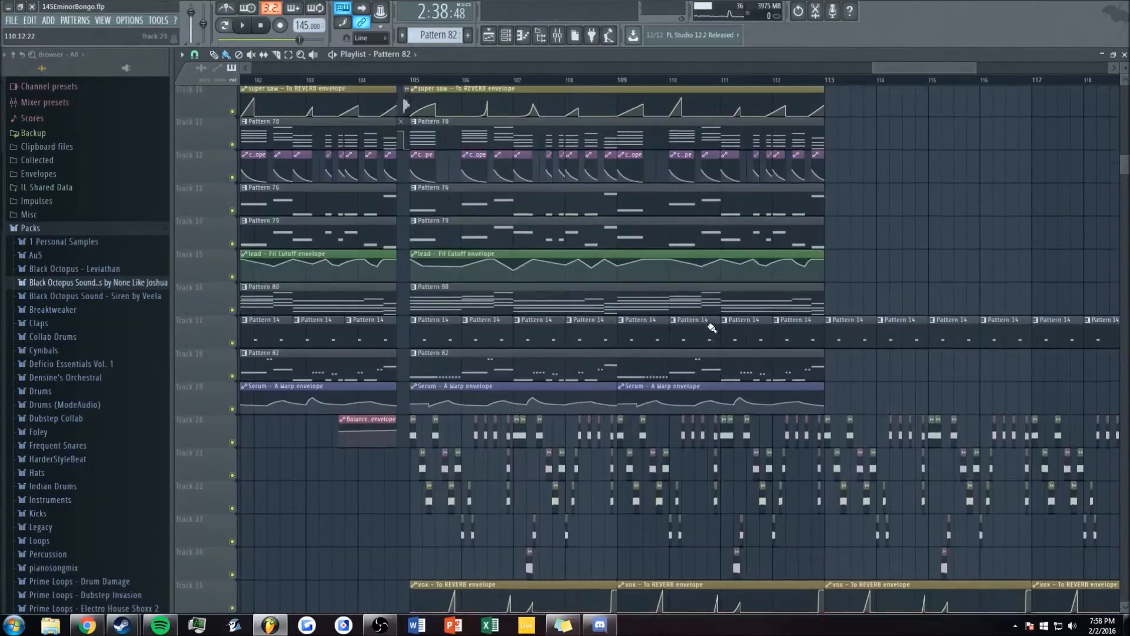
pyautogui.scroll(4, 747, 92)
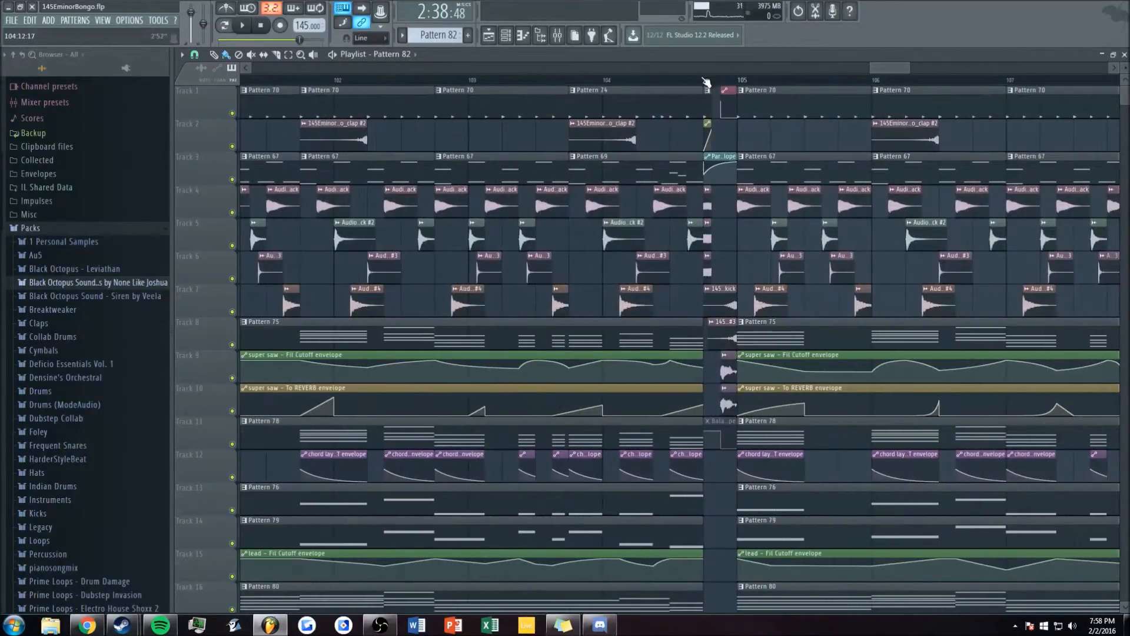
pyautogui.click(704, 79)
pyautogui.press('space')
pyautogui.press('space')
# - Look over the tracks of the repeated drop section from bar 105 to bar 113
pyautogui.moveTo(872, 68)
pyautogui.mouseDown()
pyautogui.moveTo(718, 69)
pyautogui.moveTo(871, 69)
pyautogui.mouseUp()
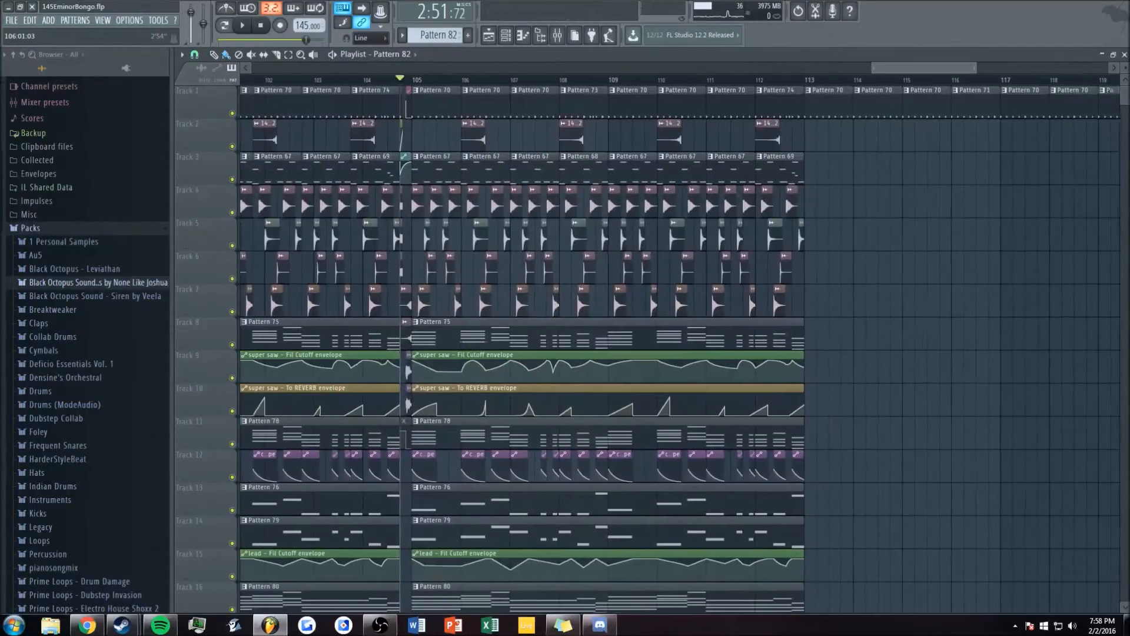
pyautogui.scroll(-5, 898, 189)
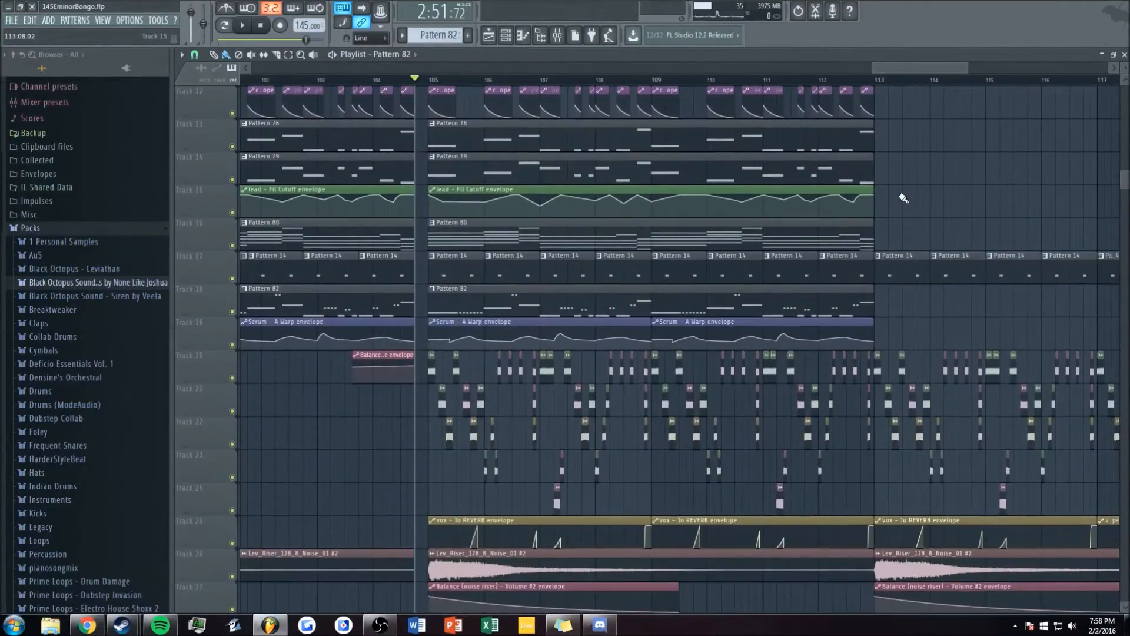
pyautogui.scroll(5, 902, 197)
# - Play the start of the outro from bar 113, where the super saw and lead patterns end
pyautogui.moveTo(903, 69); pyautogui.dragTo(959, 69)
pyautogui.scroll(-3, 620, 193)
pyautogui.scroll(-3, 600, 192)
pyautogui.scroll(1, 482, 189)
pyautogui.click(412, 80)
pyautogui.press('space')
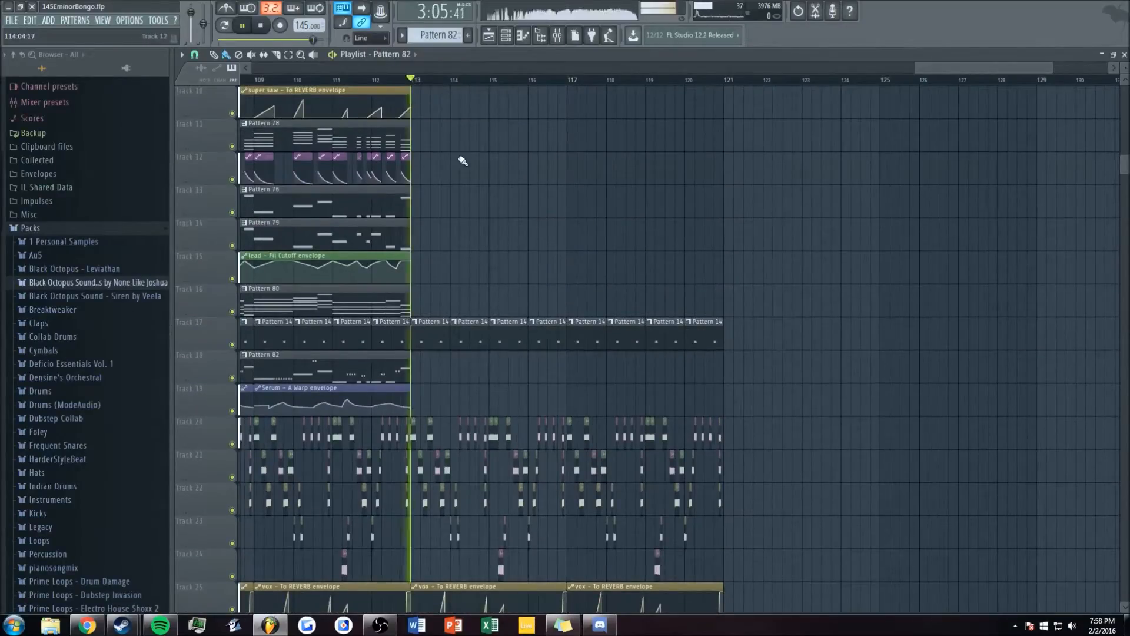
pyautogui.moveTo(925, 67); pyautogui.dragTo(919, 69)
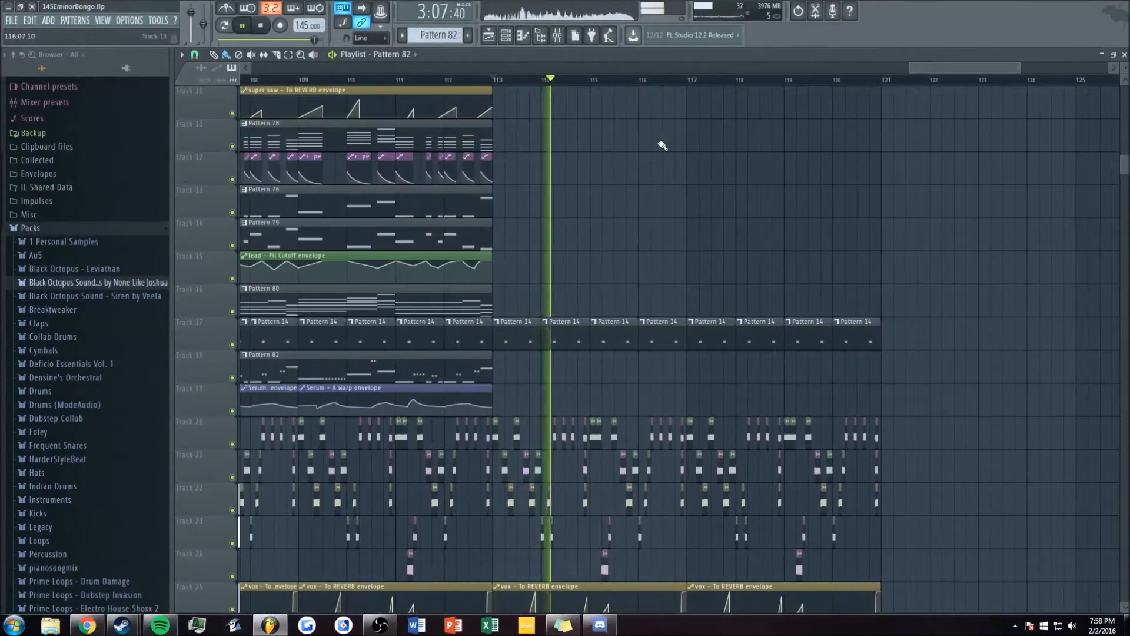
pyautogui.press('space')
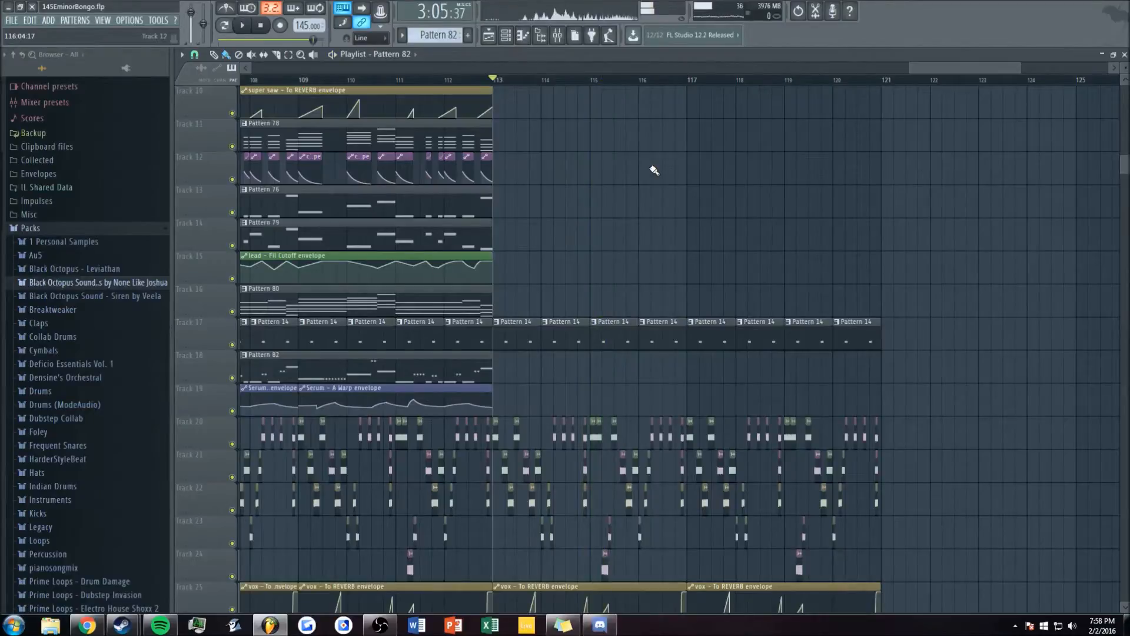
# - Look over the outro's tracks after bar 113, from the noise riser and vox reverb envelopes to the Pattern 70 clips
pyautogui.scroll(-4, 536, 176)
pyautogui.scroll(-8, 559, 325)
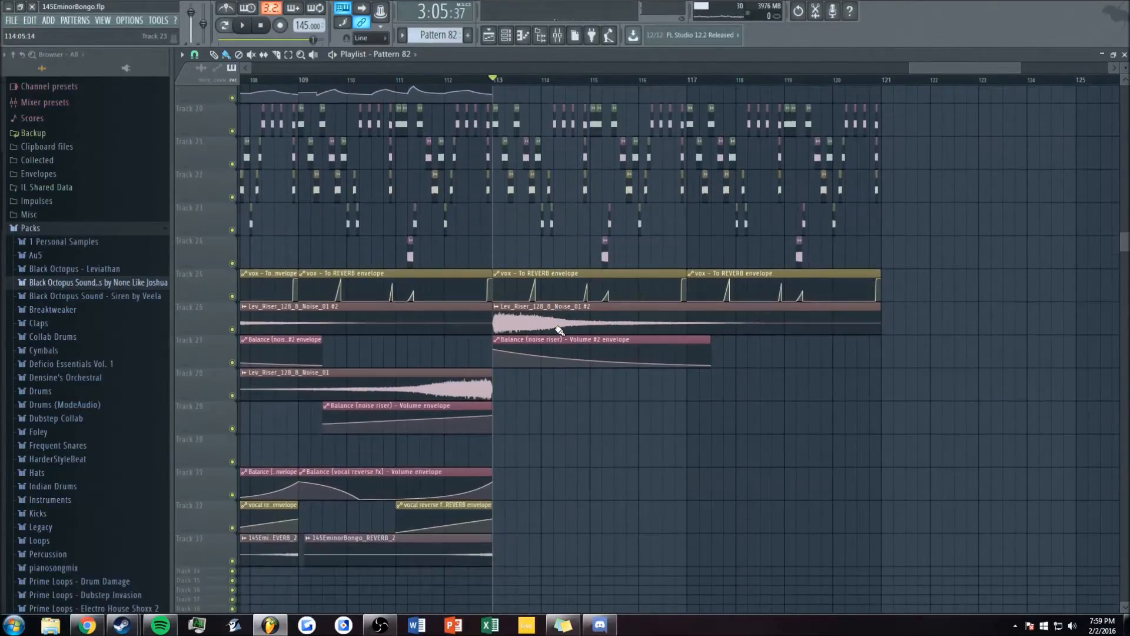
pyautogui.scroll(20, 555, 327)
pyautogui.scroll(2, 555, 328)
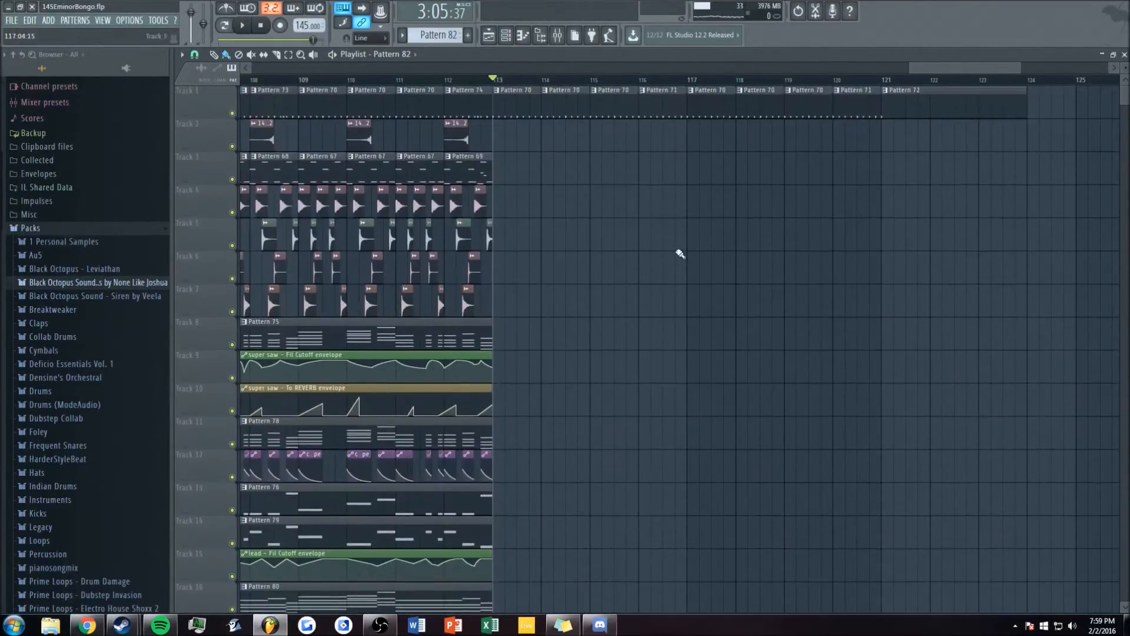
# - Show the whole arrangement in the playlist, look over all its tracks, and return the playhead to the song's start
pyautogui.scroll(-10, 934, 63)
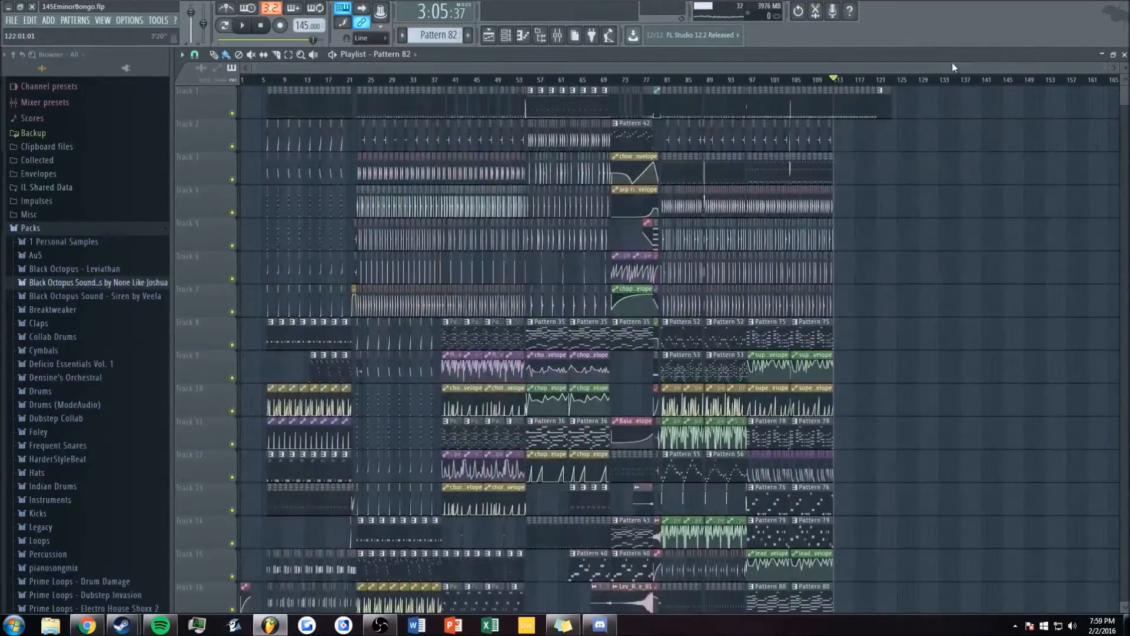
pyautogui.moveTo(1108, 69); pyautogui.dragTo(1091, 71)
pyautogui.scroll(-9, 1004, 179)
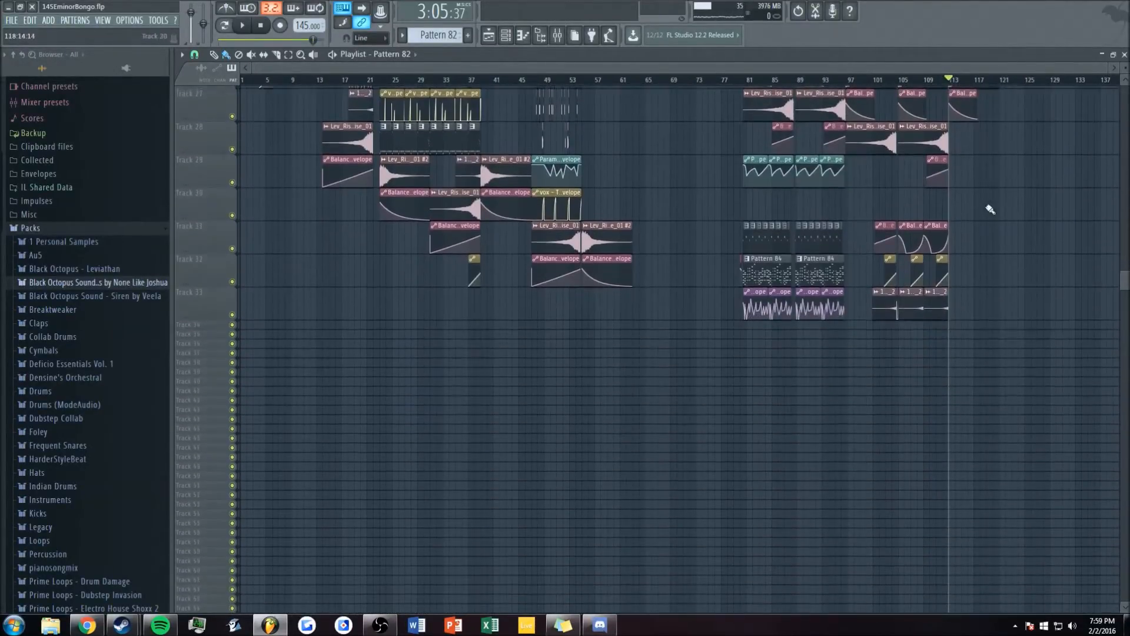
pyautogui.scroll(9, 983, 207)
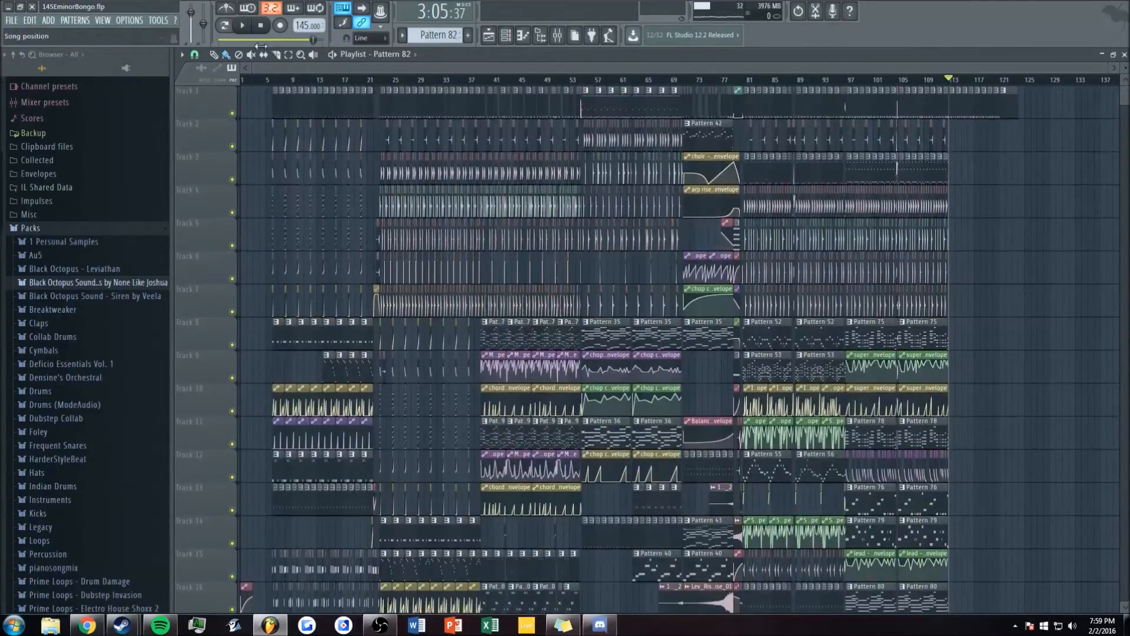
pyautogui.click(261, 26)
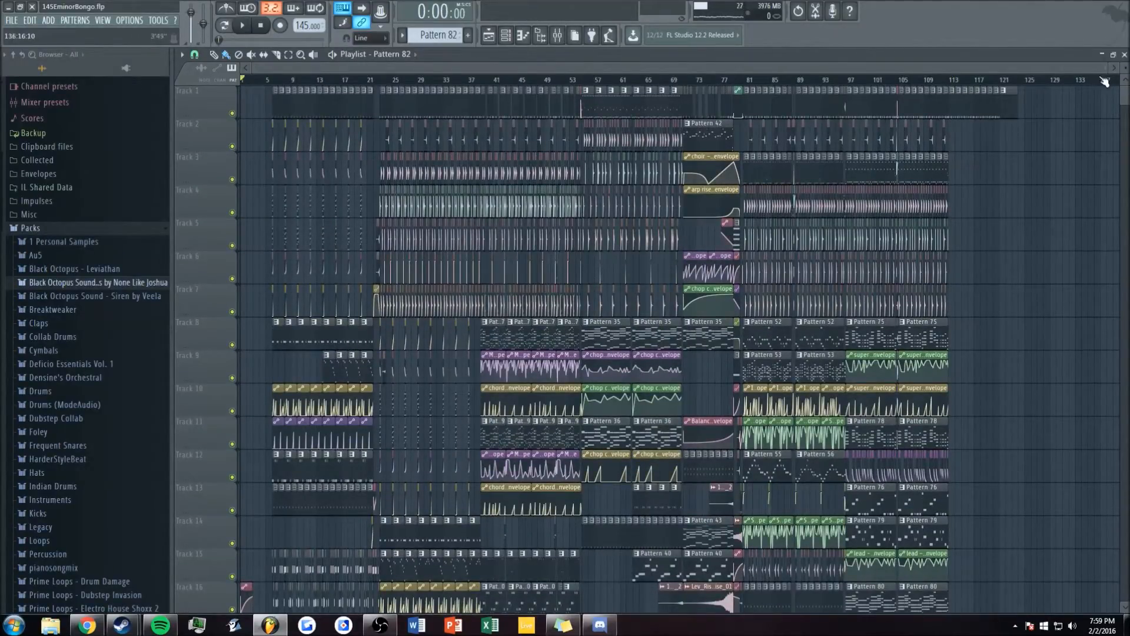
pyautogui.scroll(-3, 1033, 150)
pyautogui.scroll(3, 1033, 150)
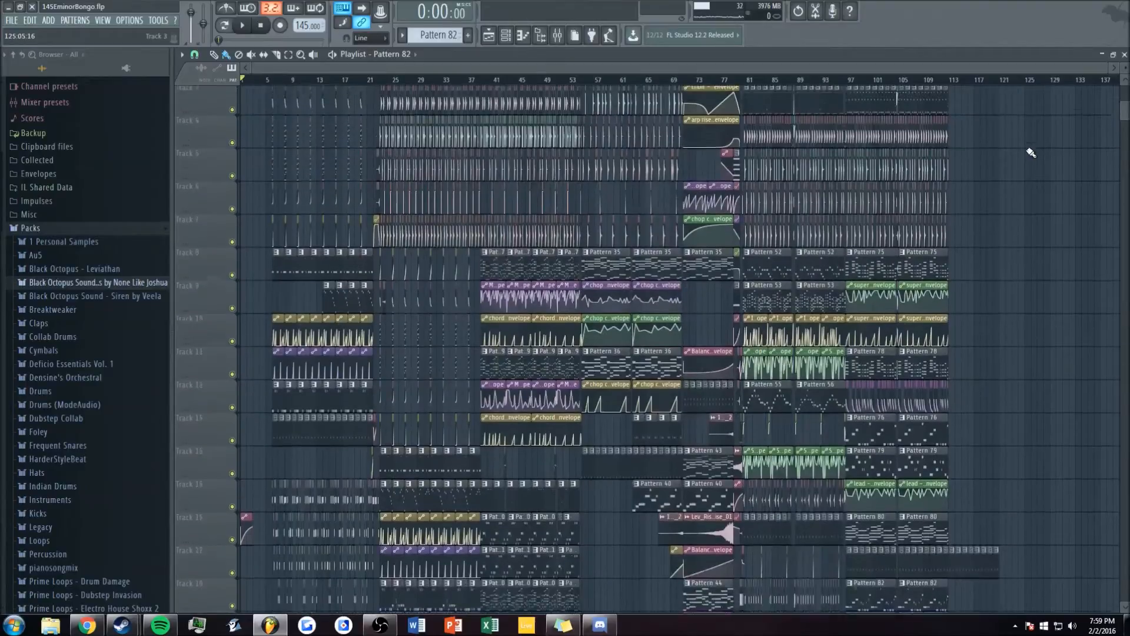